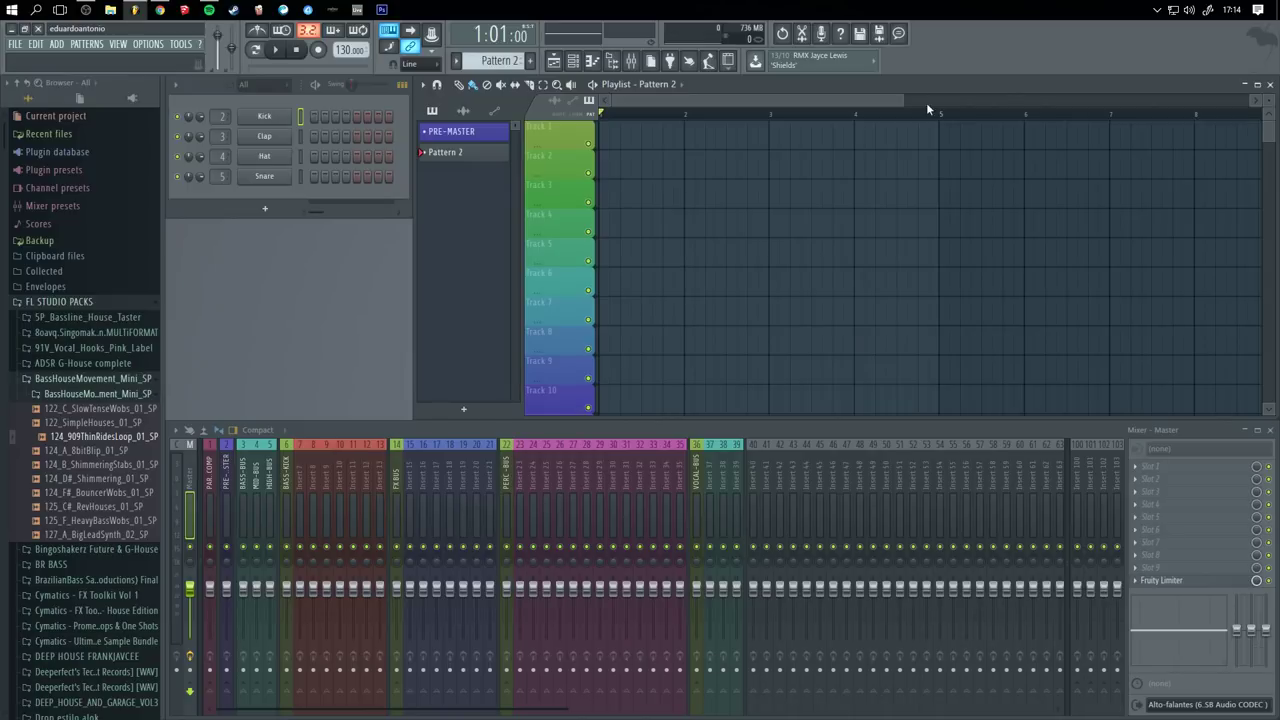
{"action": "left_click_drag", "start_coordinate": [901, 99], "coordinate": [921, 133]}
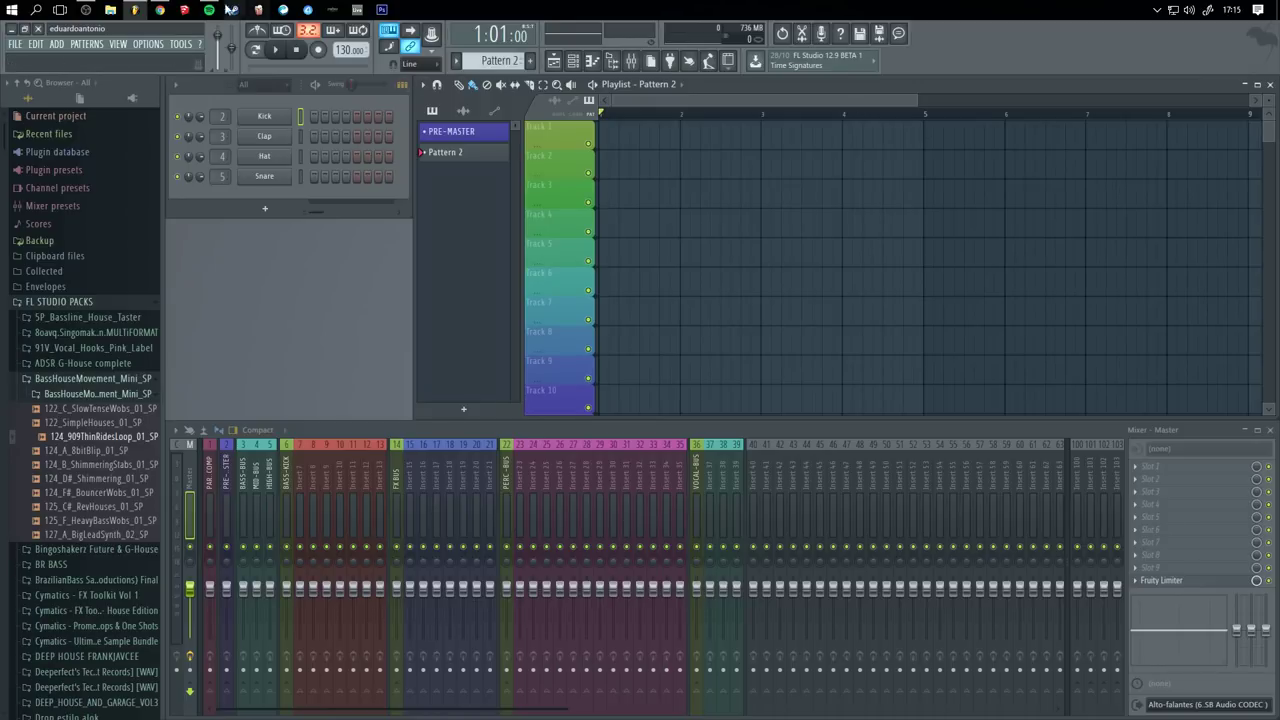
- Switch to Chrome and open soundcloud.com in a new tab
{"action": "mouse_move", "coordinate": [160, 8]}
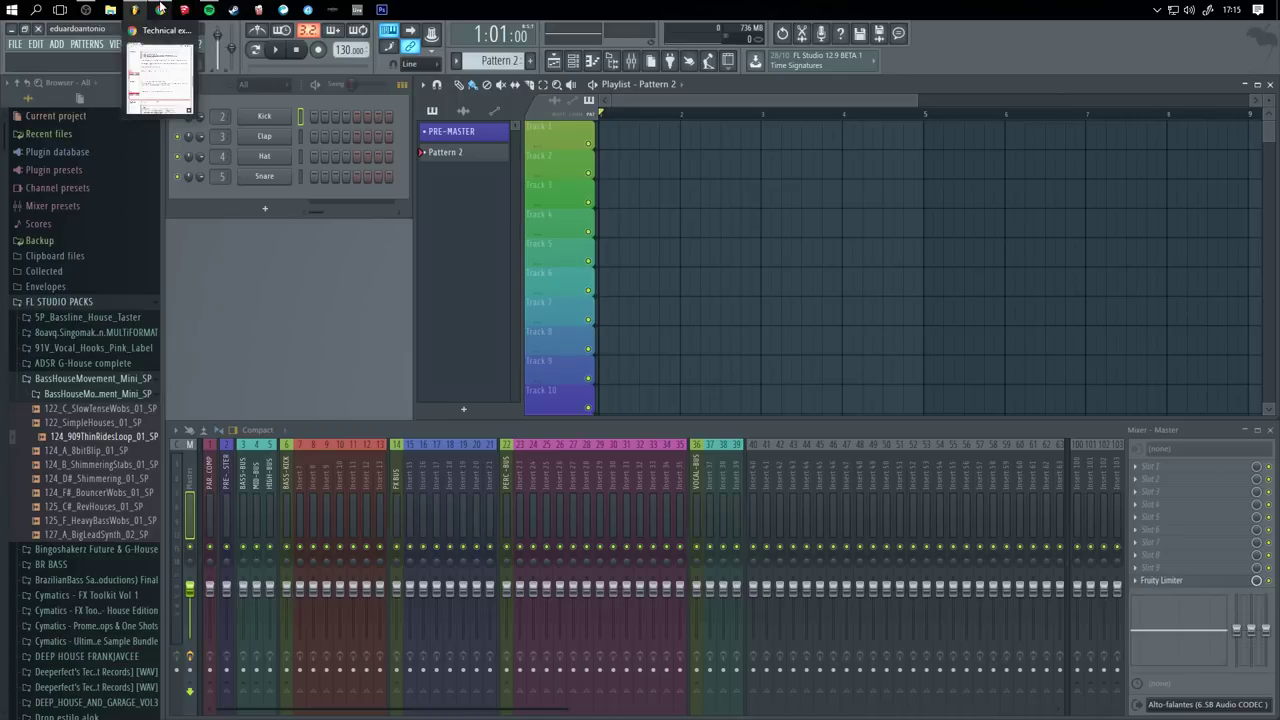
{"action": "left_click", "coordinate": [160, 8]}
{"action": "left_click", "coordinate": [667, 68]}
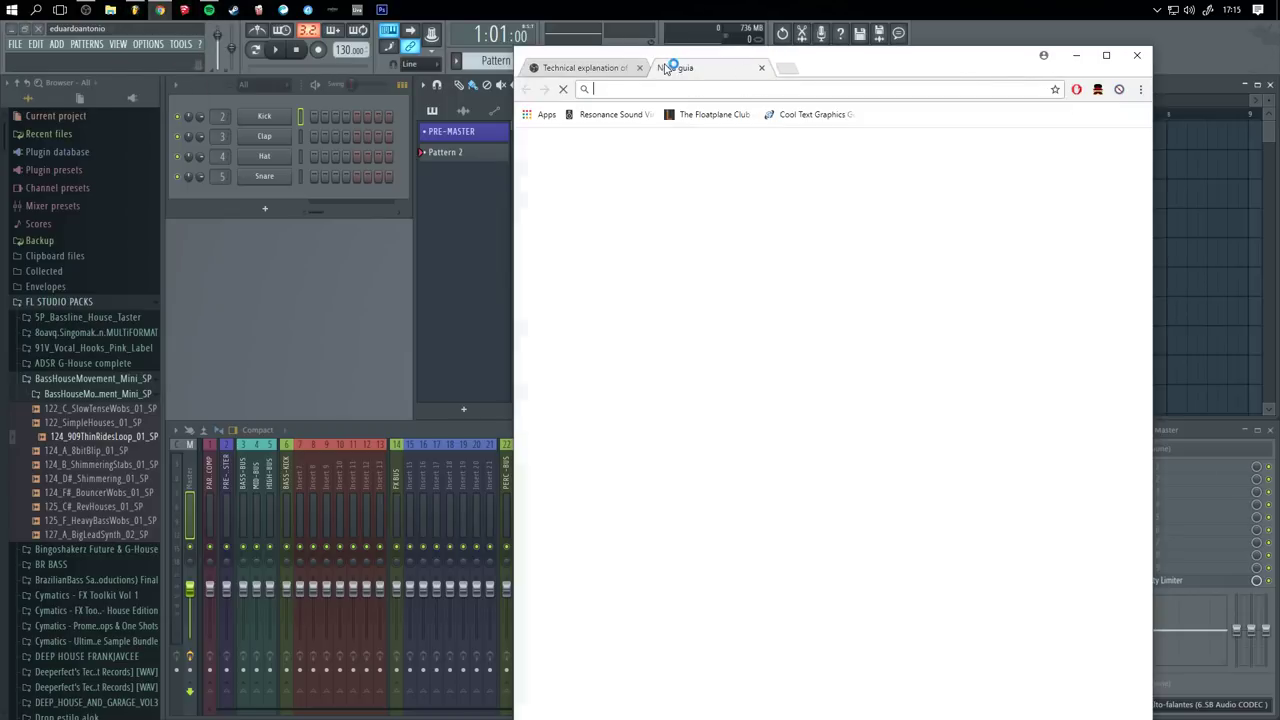
{"action": "type", "text": "soundcloud.com"}
{"action": "key", "text": "Return"}
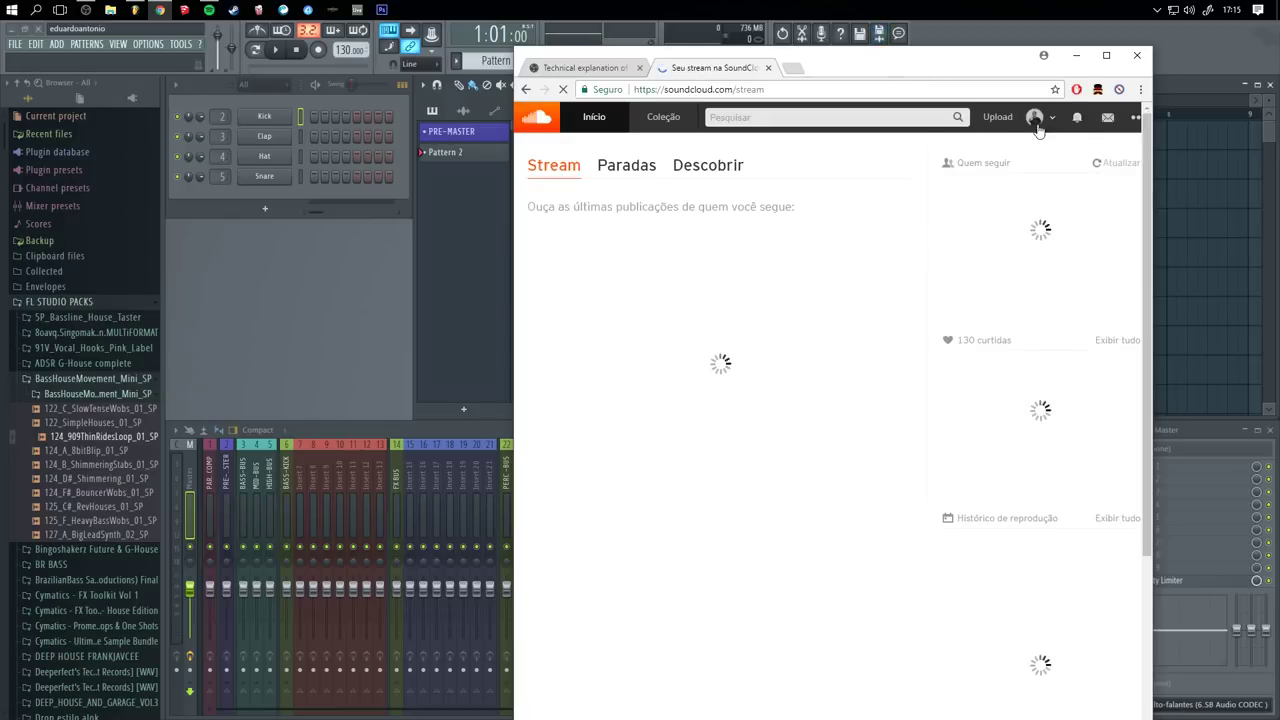
- Open the Dua Lipa - New Rules deep house remix from the account's own SoundCloud profile, and minimize the browser to return to FL Studio
{"action": "left_click", "coordinate": [1040, 120]}
{"action": "left_click", "coordinate": [1049, 146]}
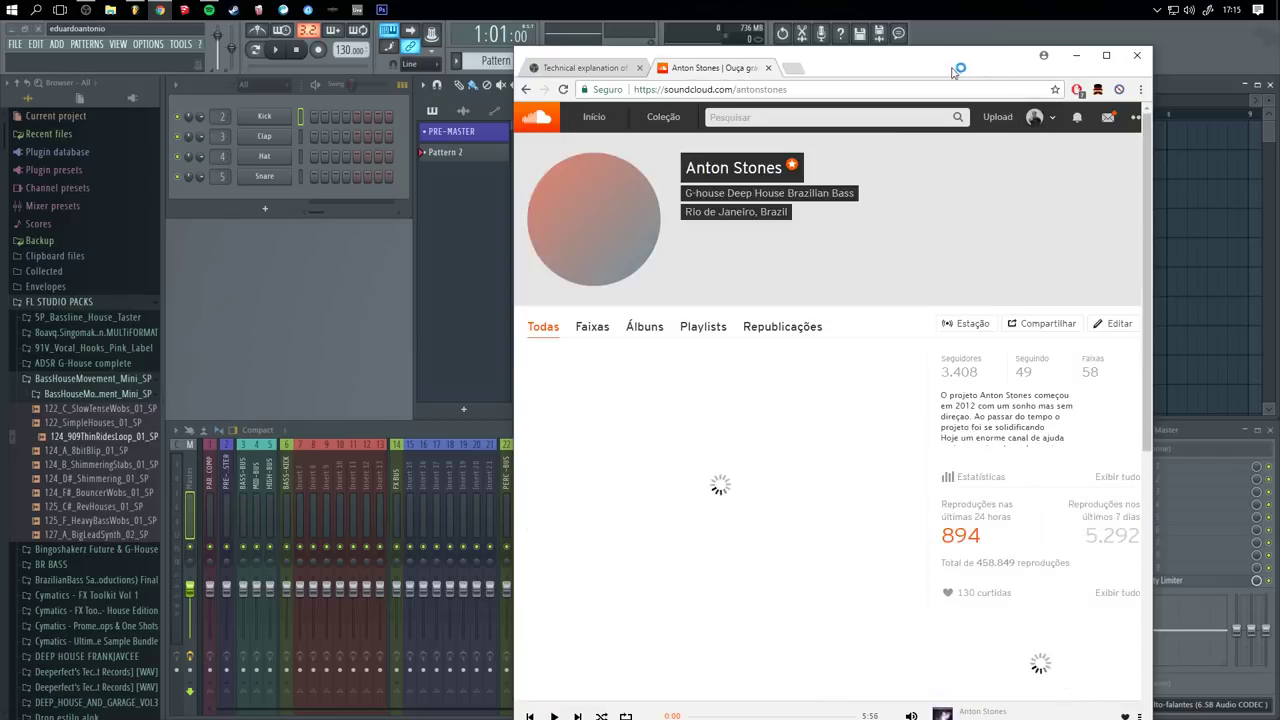
{"action": "left_click_drag", "start_coordinate": [951, 77], "coordinate": [880, 70]}
{"action": "scroll", "coordinate": [773, 226], "scroll_direction": "down", "scroll_amount": 1}
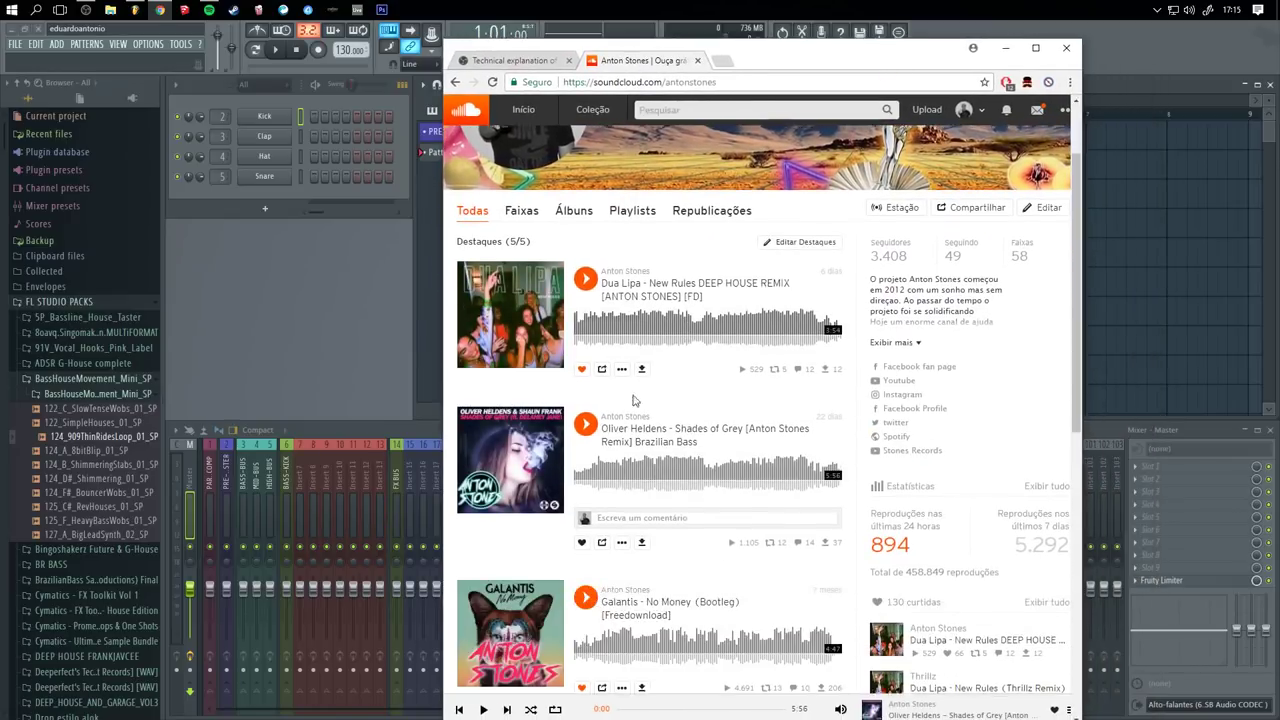
{"action": "left_click", "coordinate": [655, 281]}
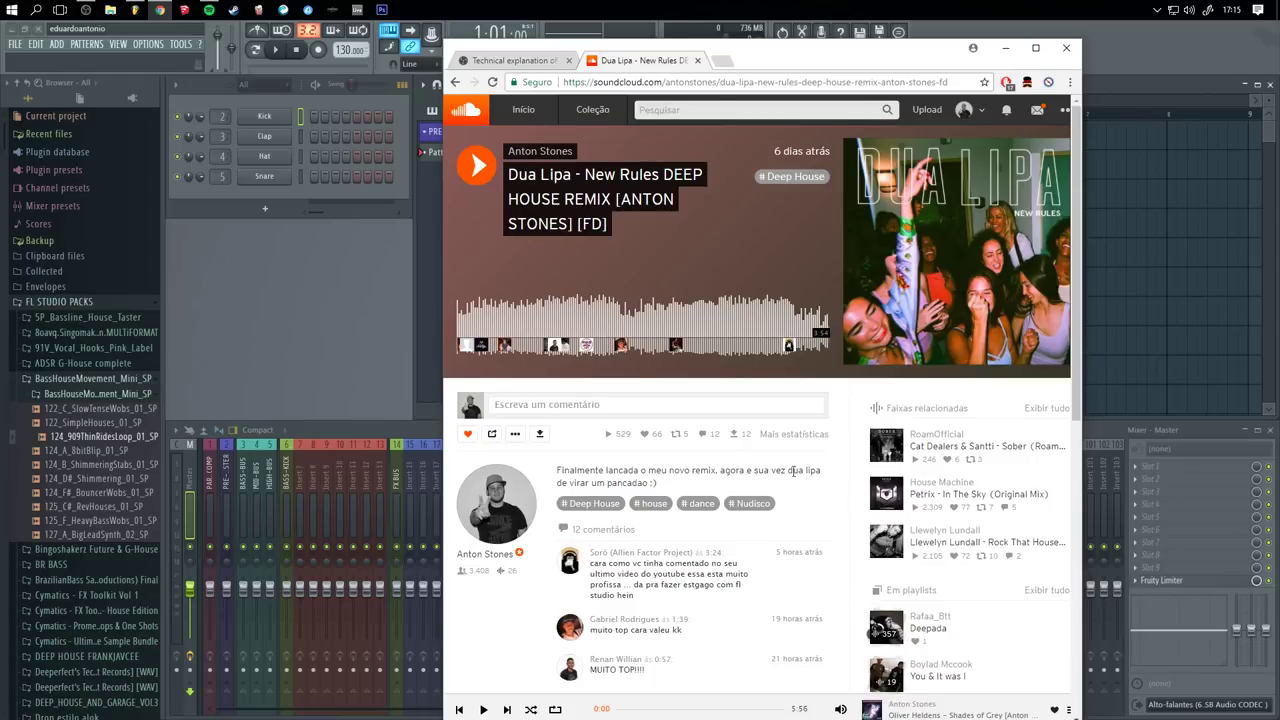
{"action": "left_click", "coordinate": [1005, 48]}
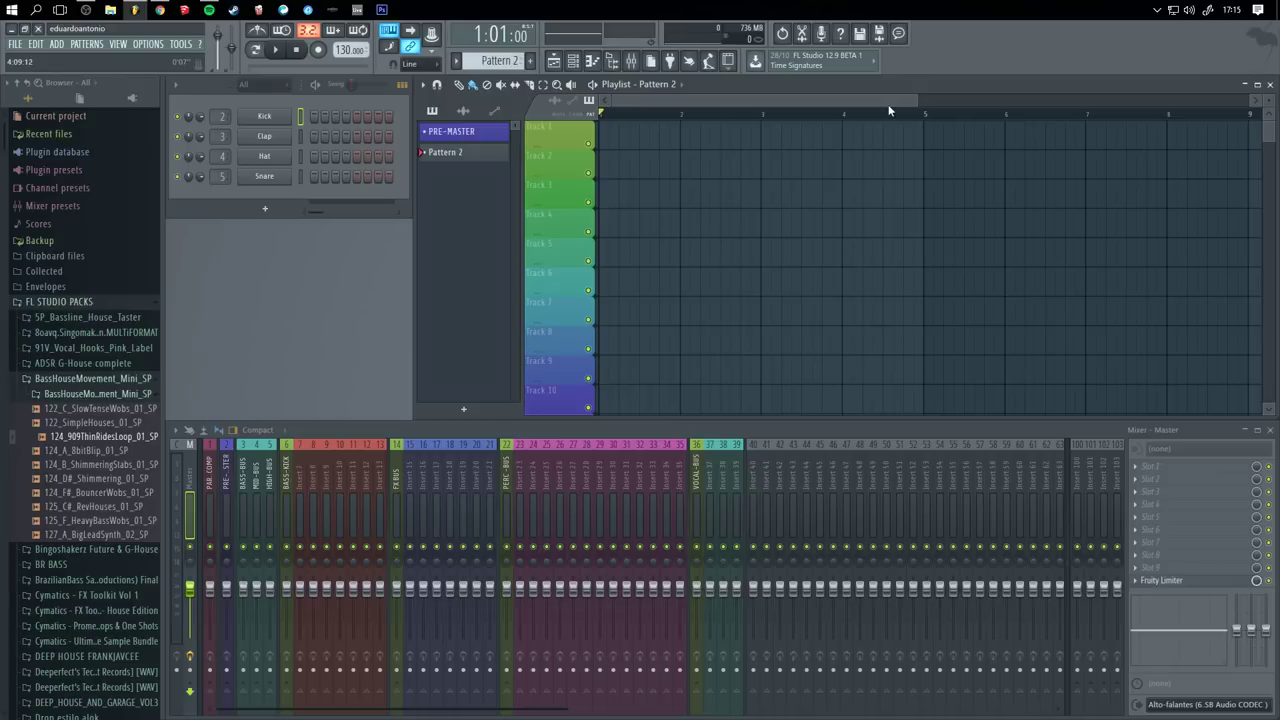
{"action": "left_click_drag", "start_coordinate": [920, 104], "coordinate": [1194, 194]}
{"action": "left_click", "coordinate": [718, 198]}
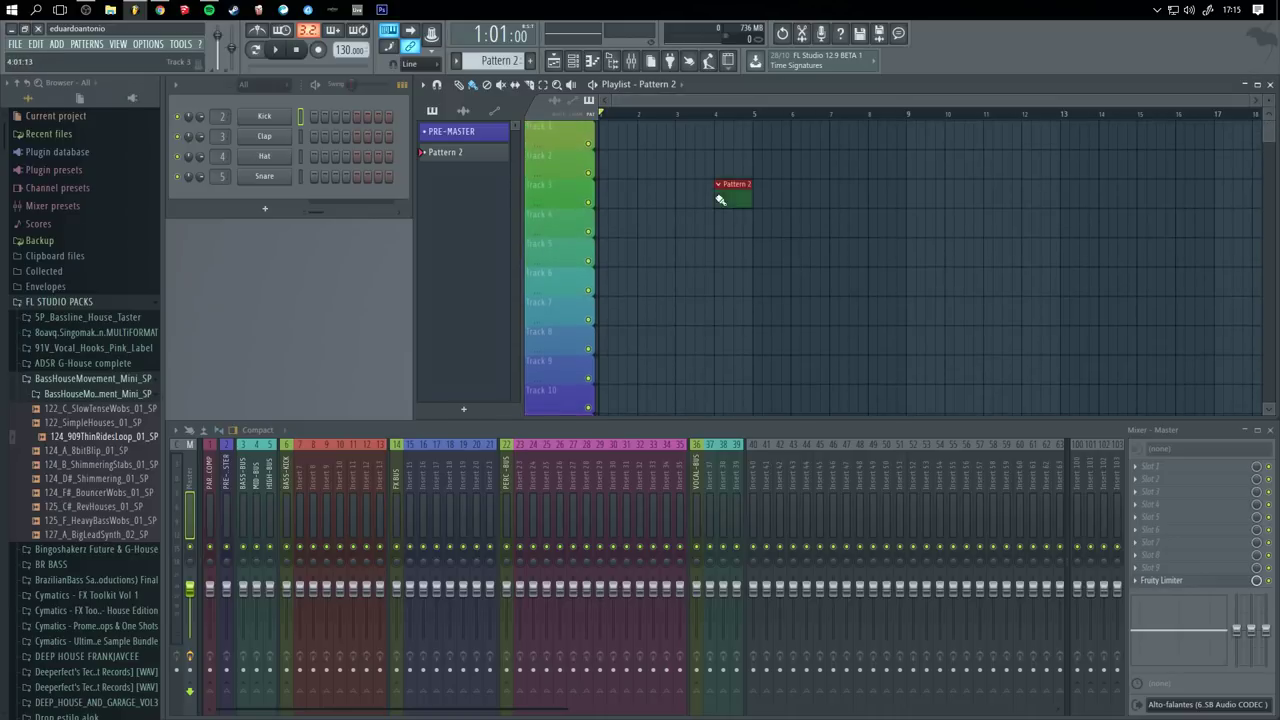
{"action": "right_click", "coordinate": [719, 199]}
{"action": "left_click", "coordinate": [719, 234]}
{"action": "right_click", "coordinate": [730, 226]}
- Delete Pattern 2 from the project and collapse the BassHouseMovement_Mini_SP sample folder
{"action": "right_click", "coordinate": [498, 156]}
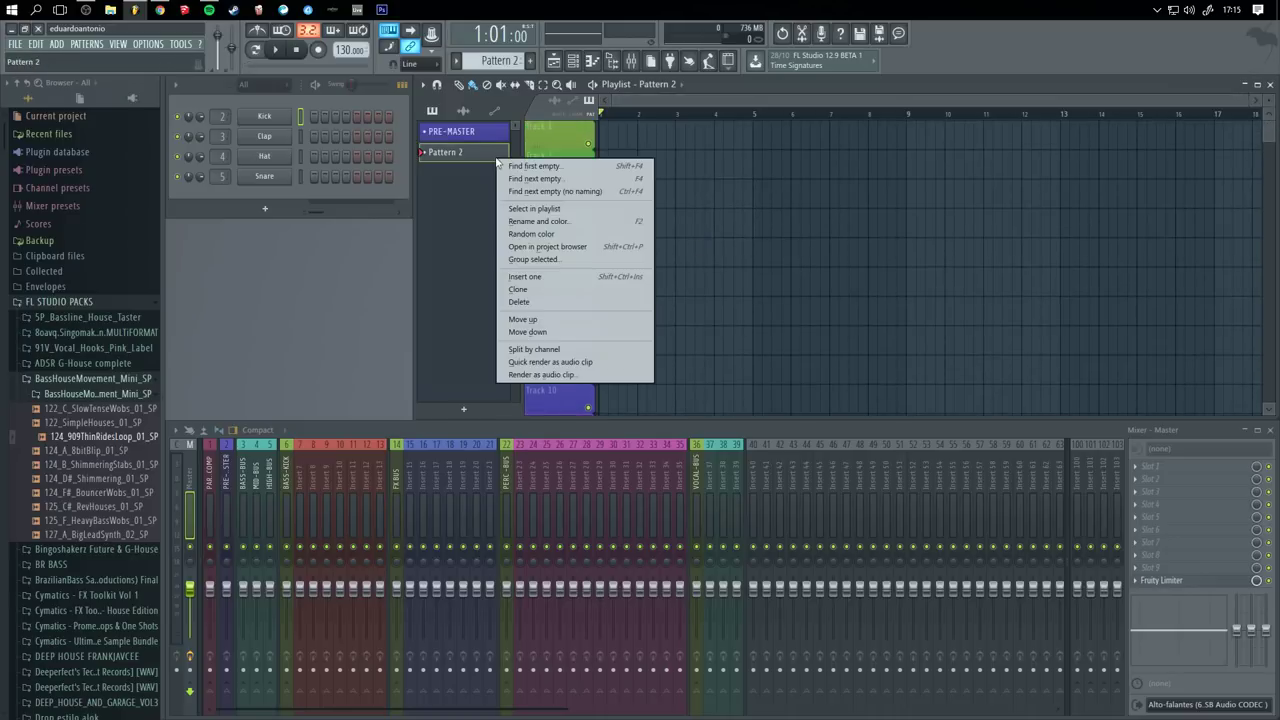
{"action": "left_click", "coordinate": [530, 302]}
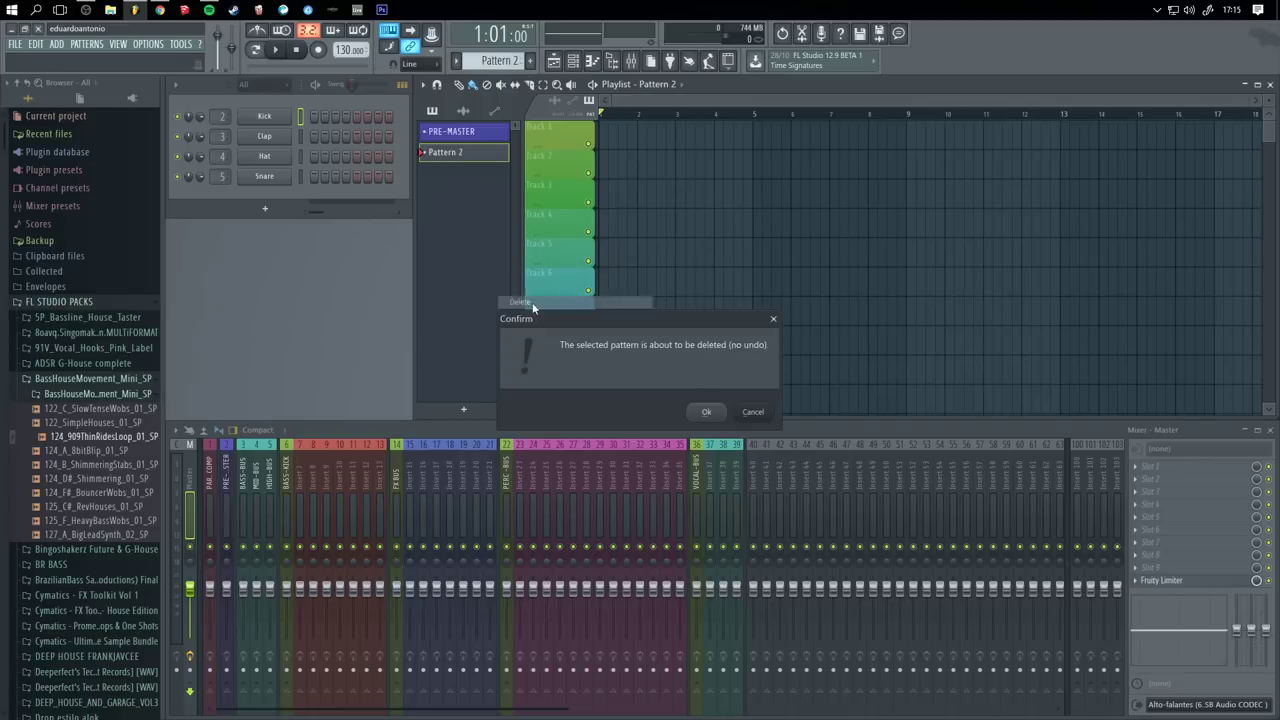
{"action": "left_click", "coordinate": [700, 411]}
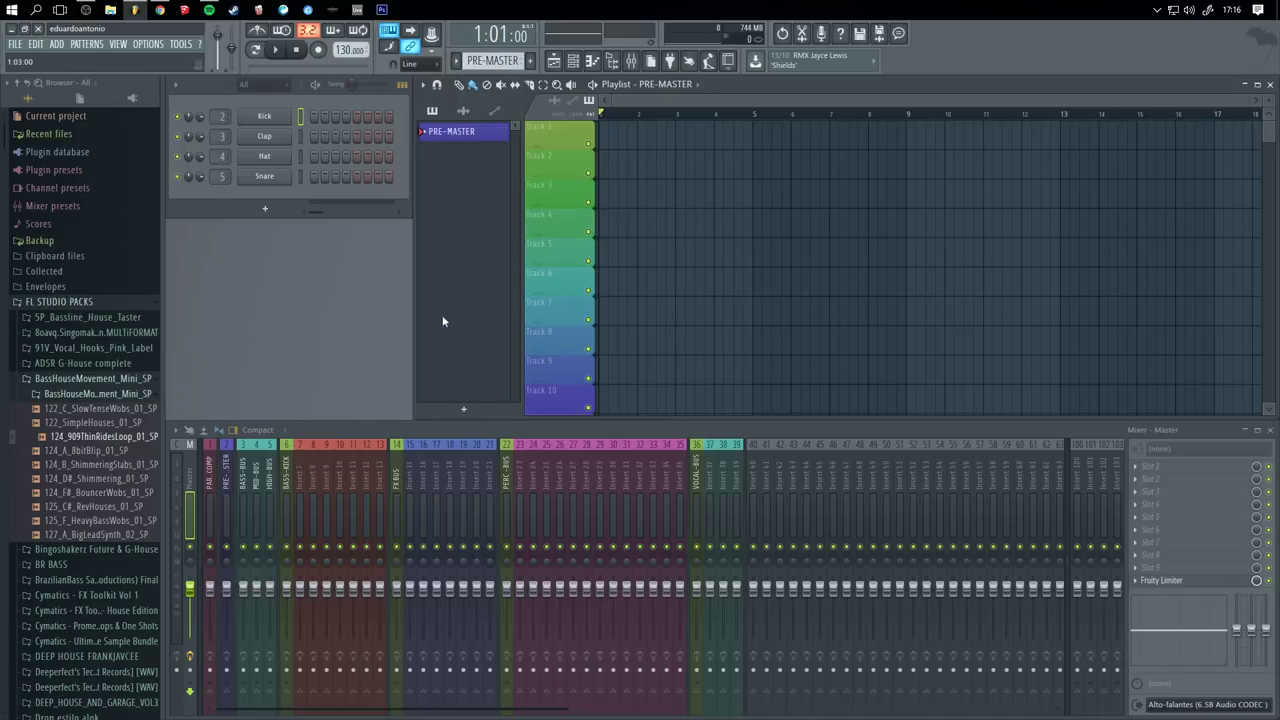
{"action": "left_click", "coordinate": [100, 378]}
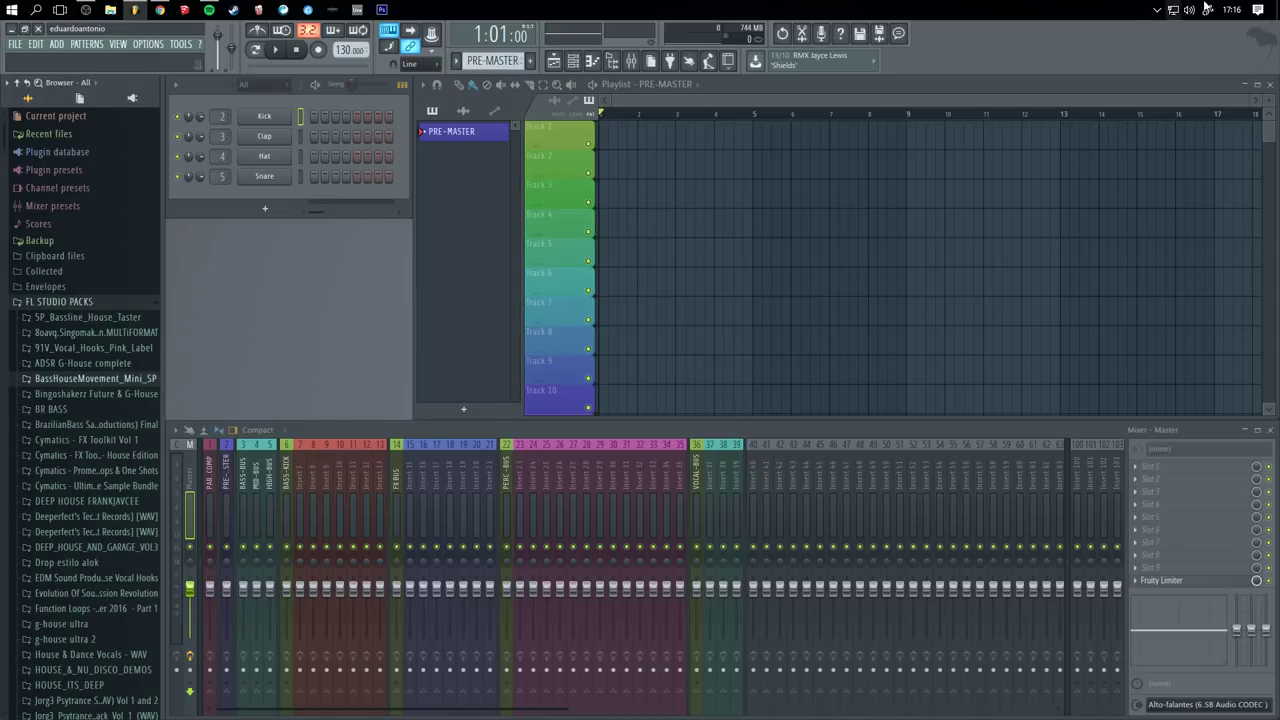
- Create a new empty pattern and name it "bass"
{"action": "mouse_move", "coordinate": [1232, 14]}
{"action": "key", "text": "F4"}
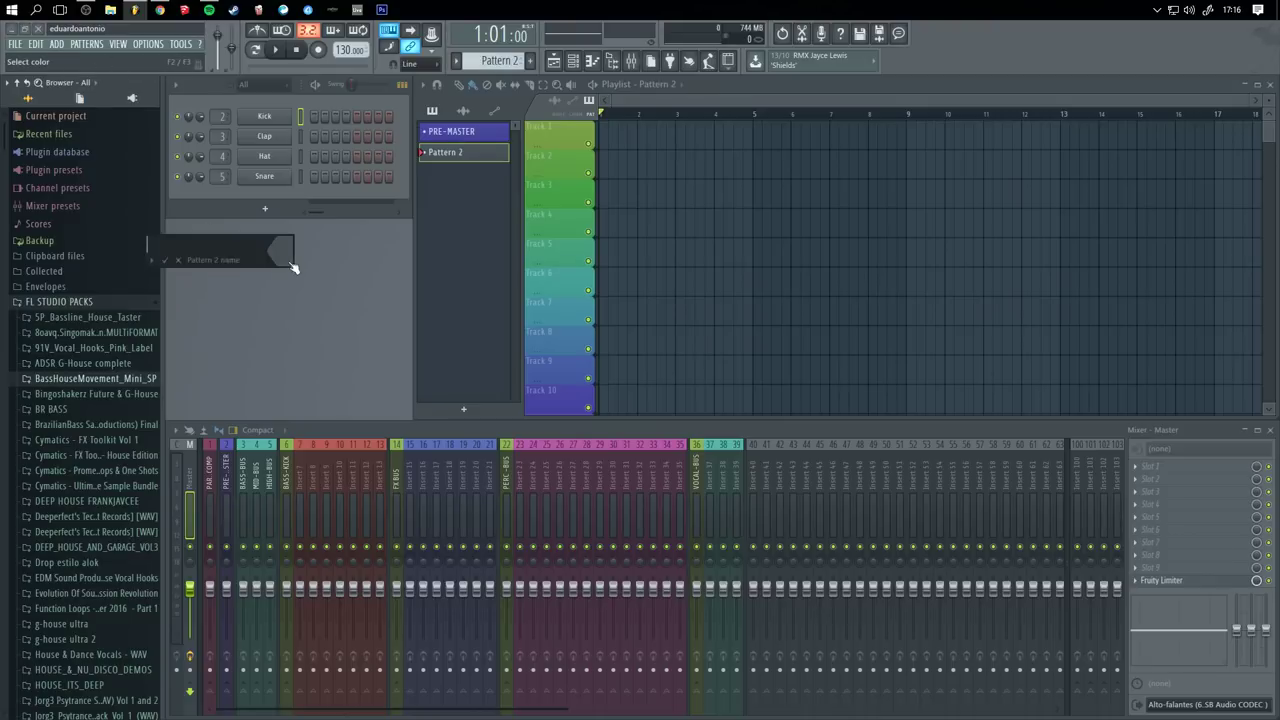
{"action": "type", "text": "bass"}
{"action": "key", "text": "Return"}
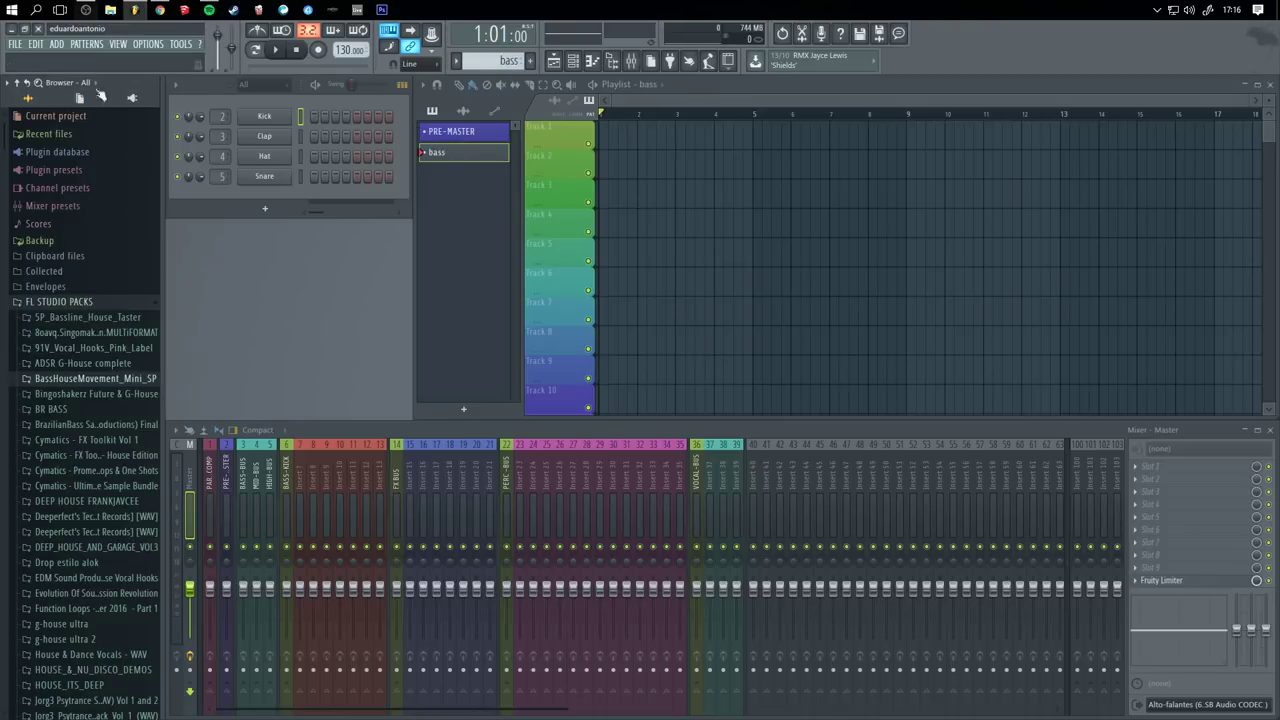
- Add a Serum instrument channel from the full list of generator plugins
{"action": "left_click", "coordinate": [159, 45]}
{"action": "mouse_move", "coordinate": [57, 45]}
{"action": "left_click", "coordinate": [92, 59]}
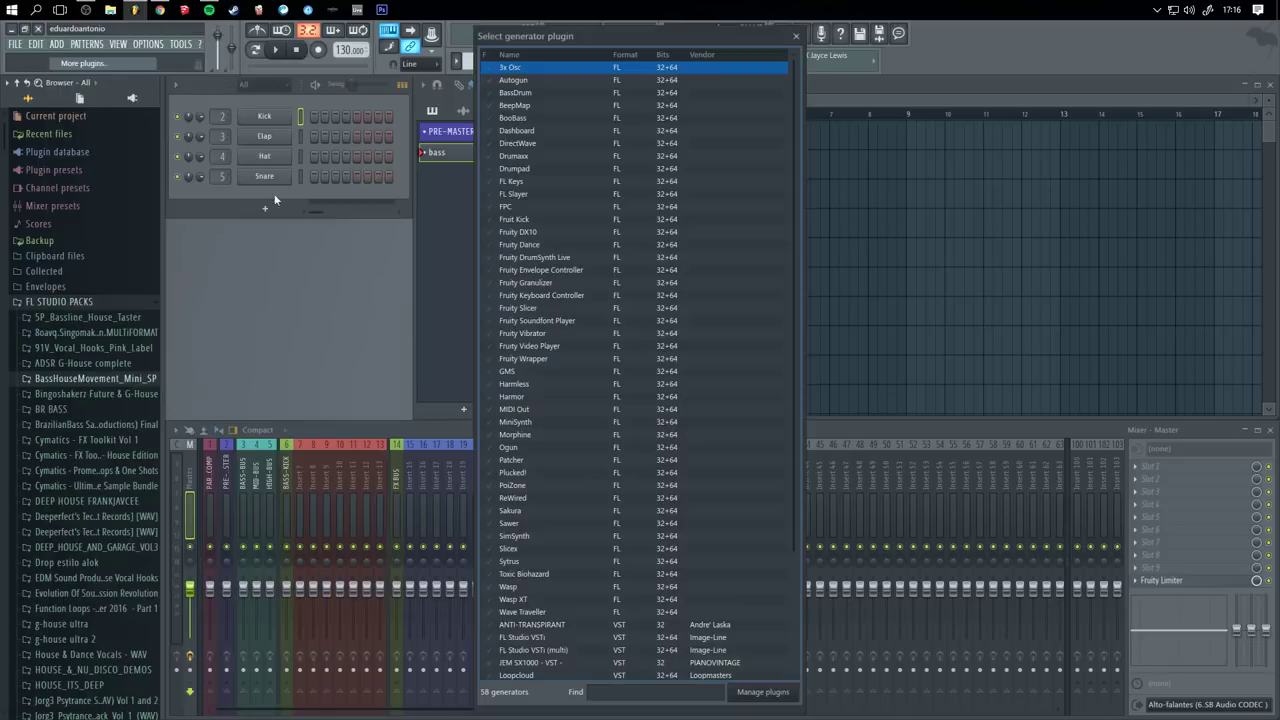
{"action": "scroll", "coordinate": [636, 437], "scroll_direction": "down", "scroll_amount": 2}
{"action": "left_click", "coordinate": [562, 622]}
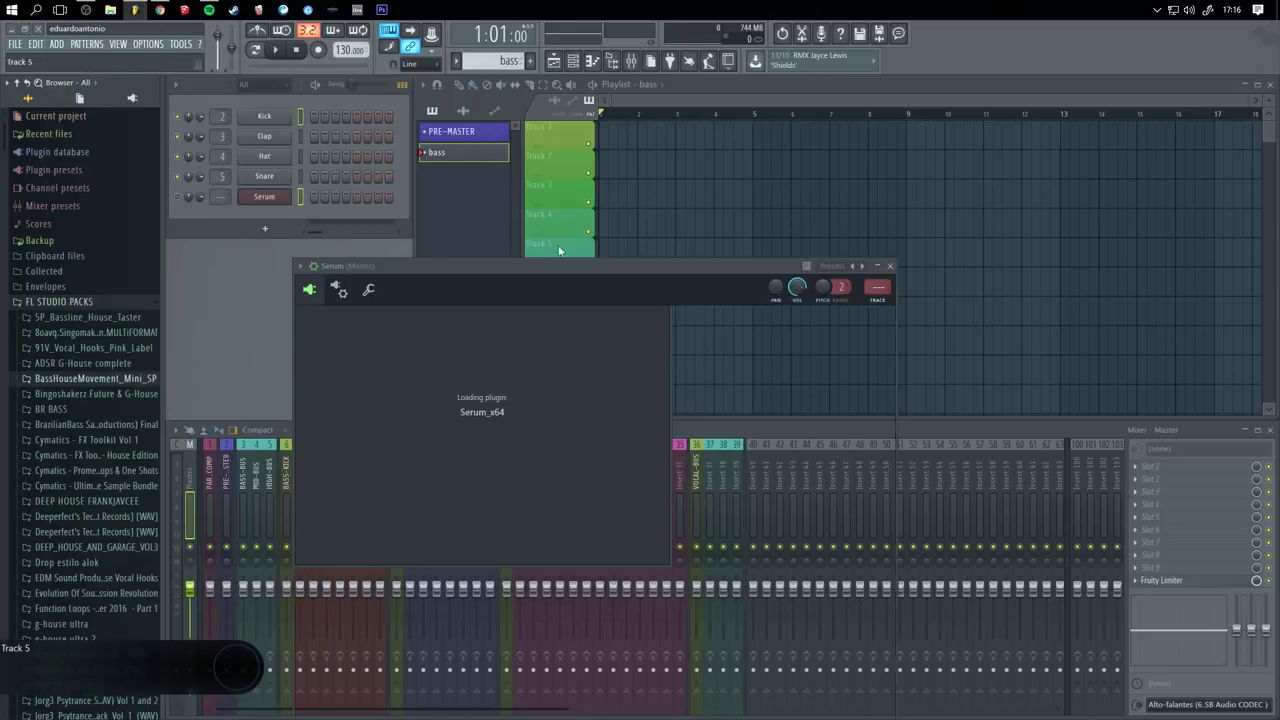
- Load the Bass preset BA Analog Pluck [SN] in Serum and close the plugin window
{"action": "left_click_drag", "start_coordinate": [586, 268], "coordinate": [823, 151]}
{"action": "left_click", "coordinate": [913, 197]}
{"action": "mouse_move", "coordinate": [868, 217]}
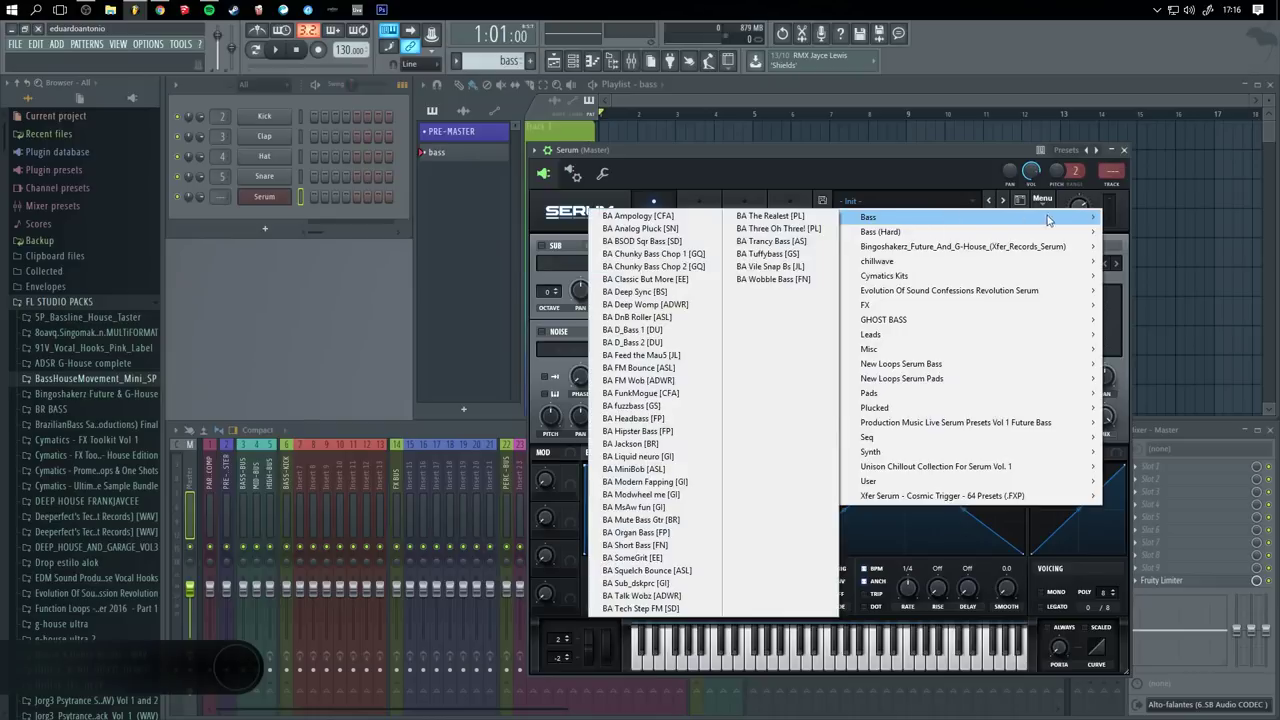
{"action": "left_click", "coordinate": [625, 229]}
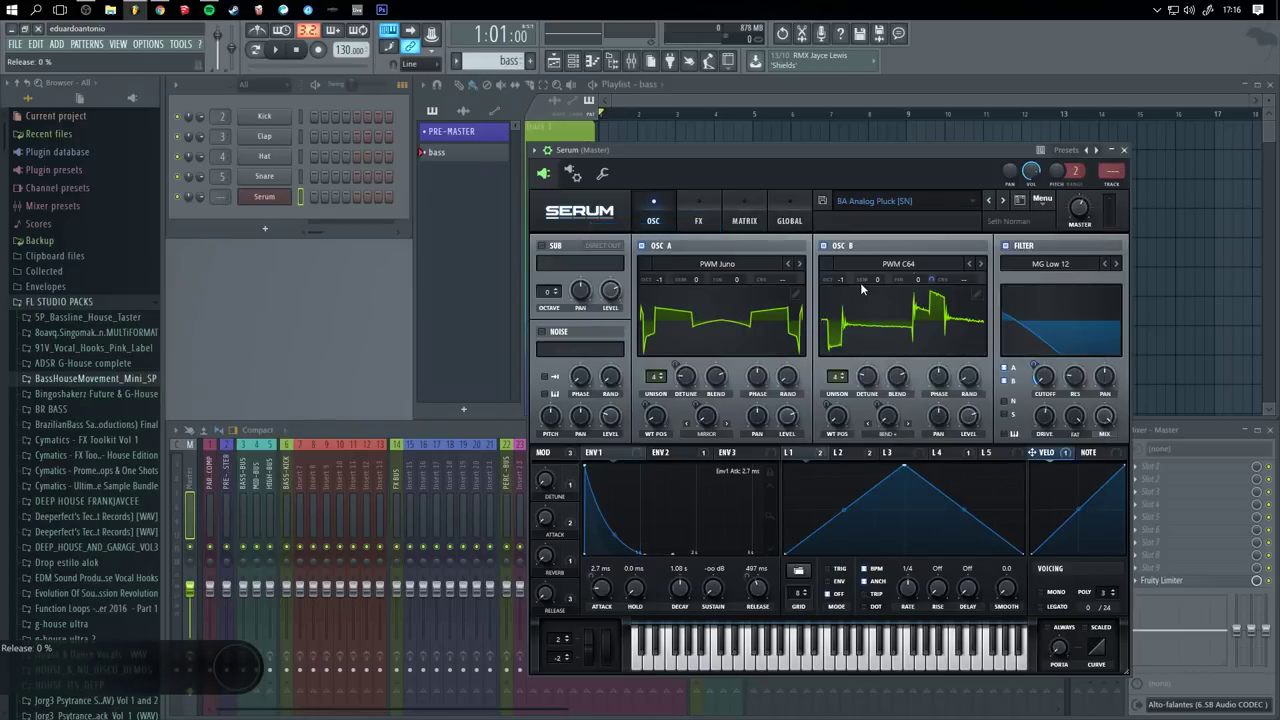
{"action": "left_click", "coordinate": [1124, 150]}
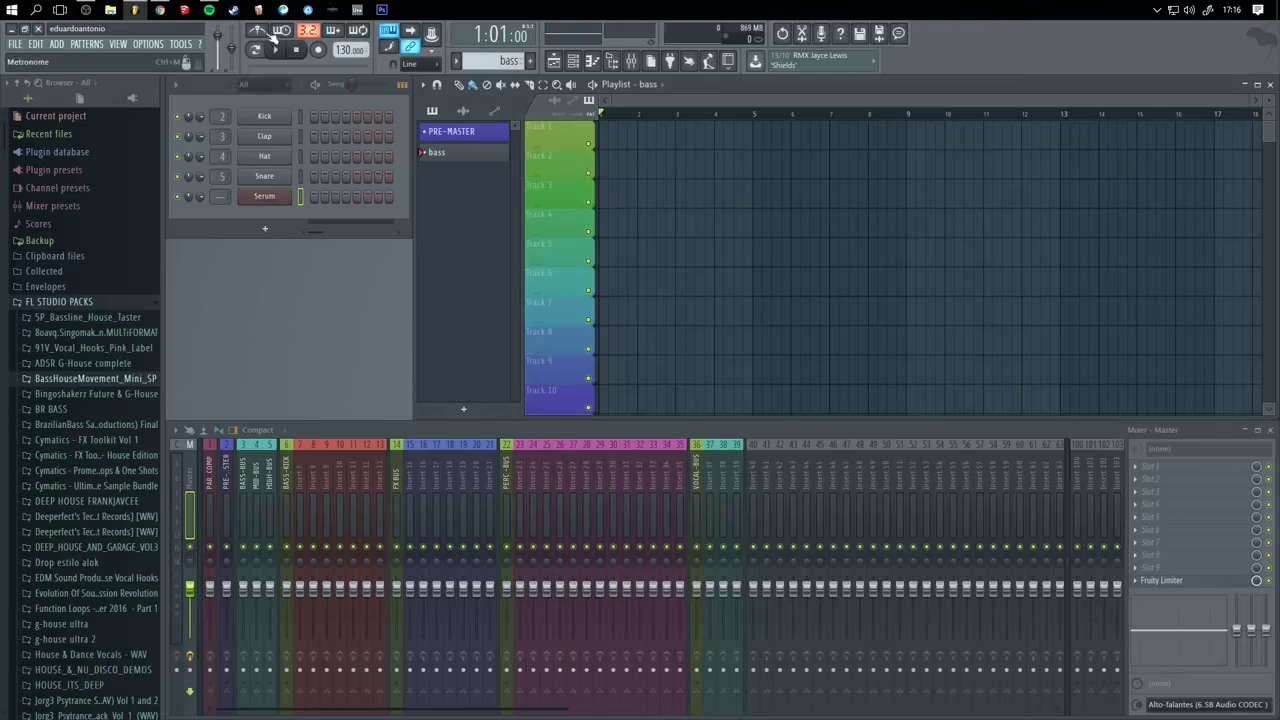
- Enable the UMC404HD 192k MIDI In and UMA25S devices as MIDI inputs in the settings, and close the settings
{"action": "left_click", "coordinate": [152, 45]}
{"action": "left_click", "coordinate": [180, 85]}
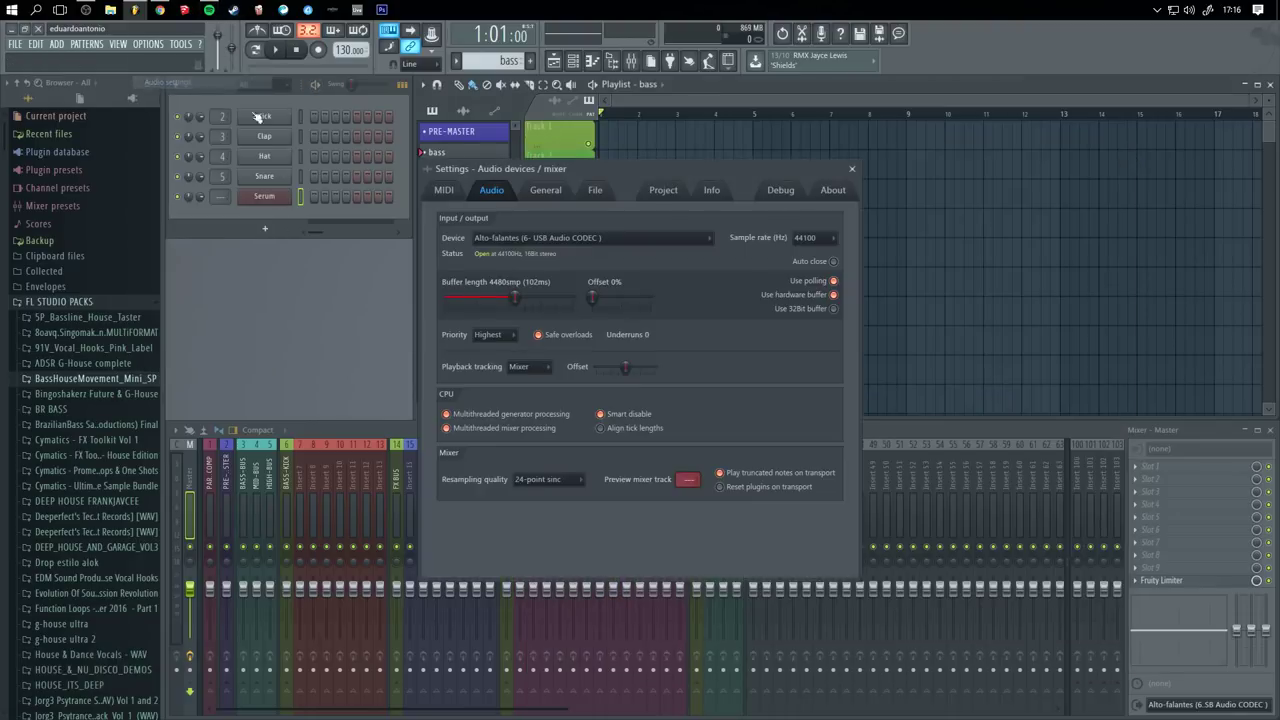
{"action": "left_click", "coordinate": [443, 190]}
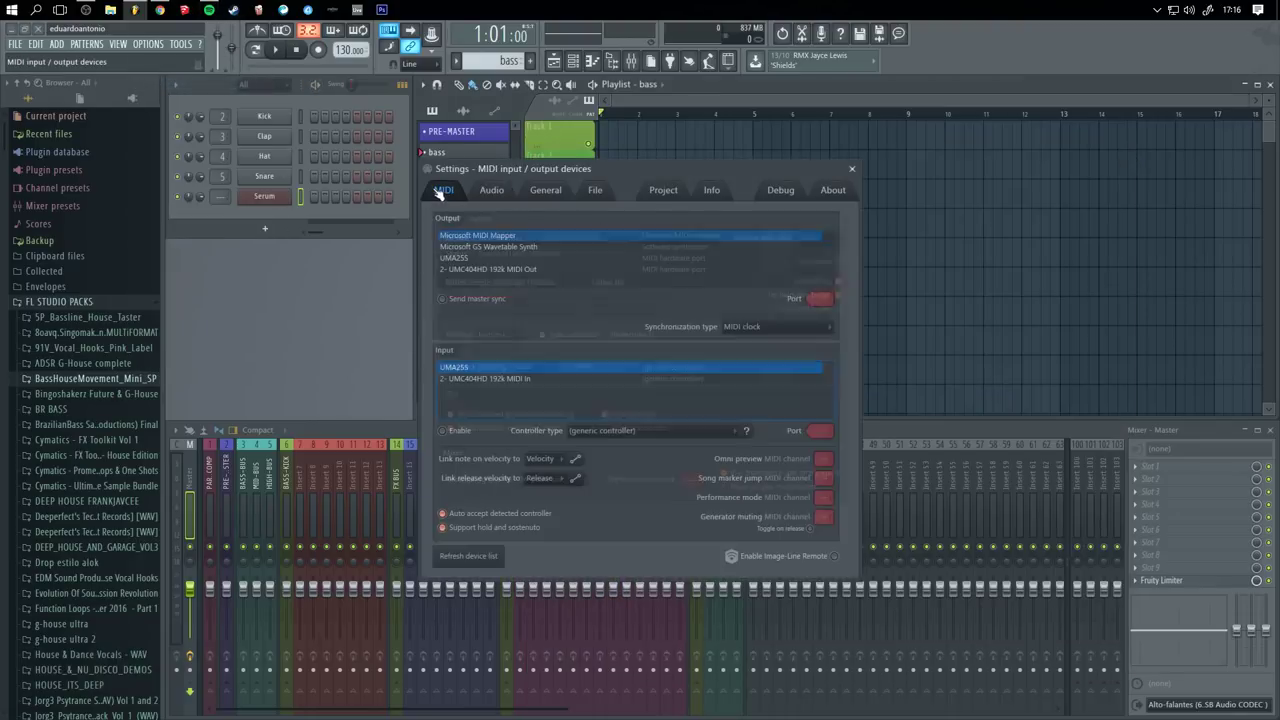
{"action": "left_click", "coordinate": [516, 378]}
{"action": "left_click", "coordinate": [465, 429]}
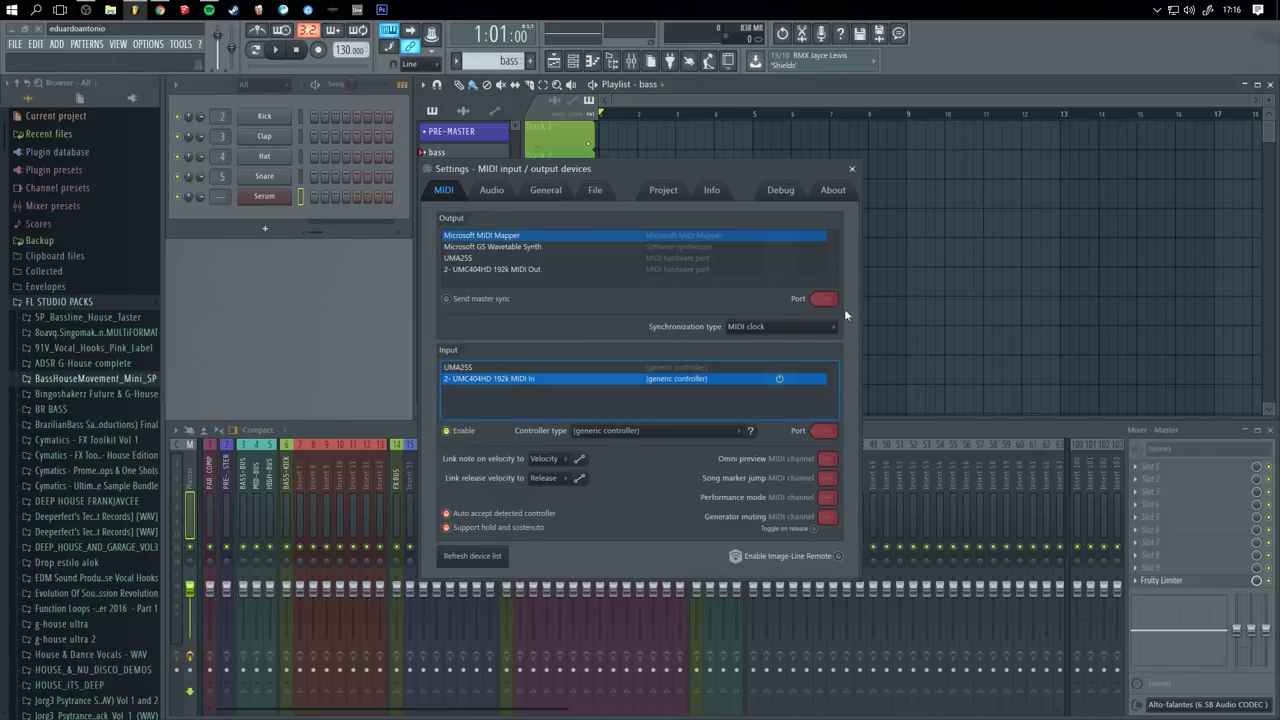
{"action": "left_click", "coordinate": [465, 368]}
{"action": "left_click", "coordinate": [447, 430]}
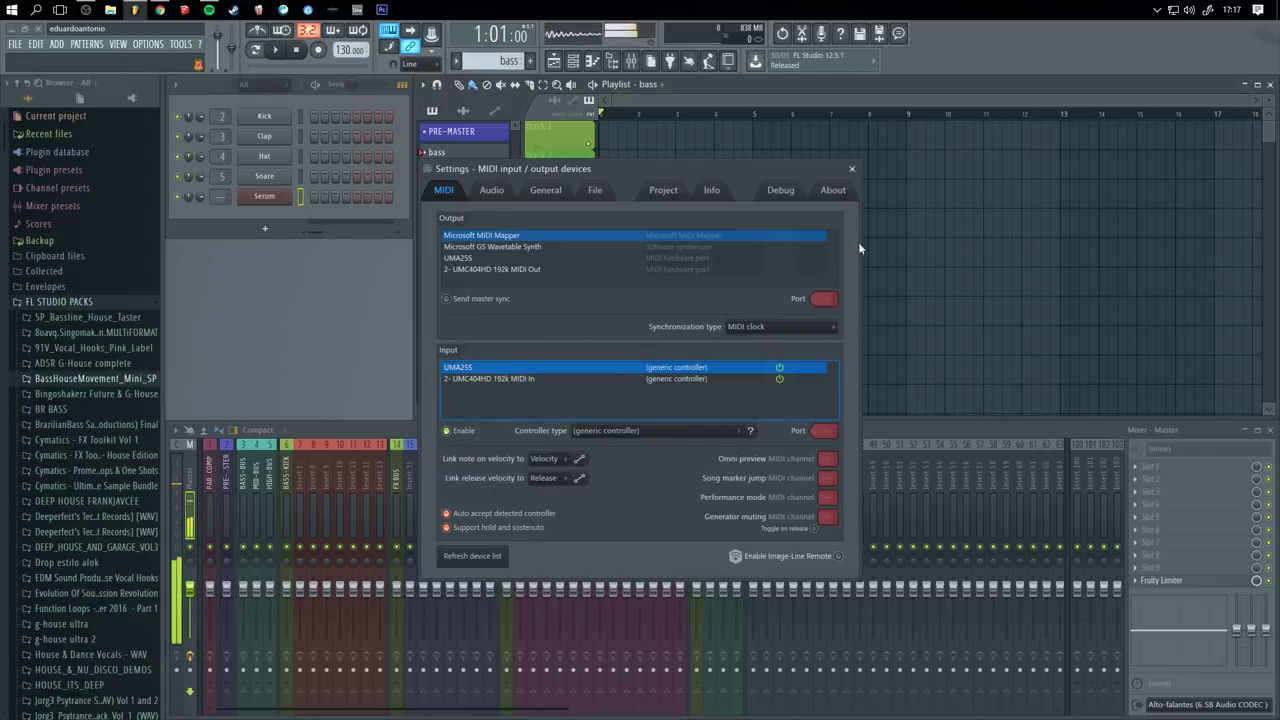
{"action": "left_click", "coordinate": [853, 170]}
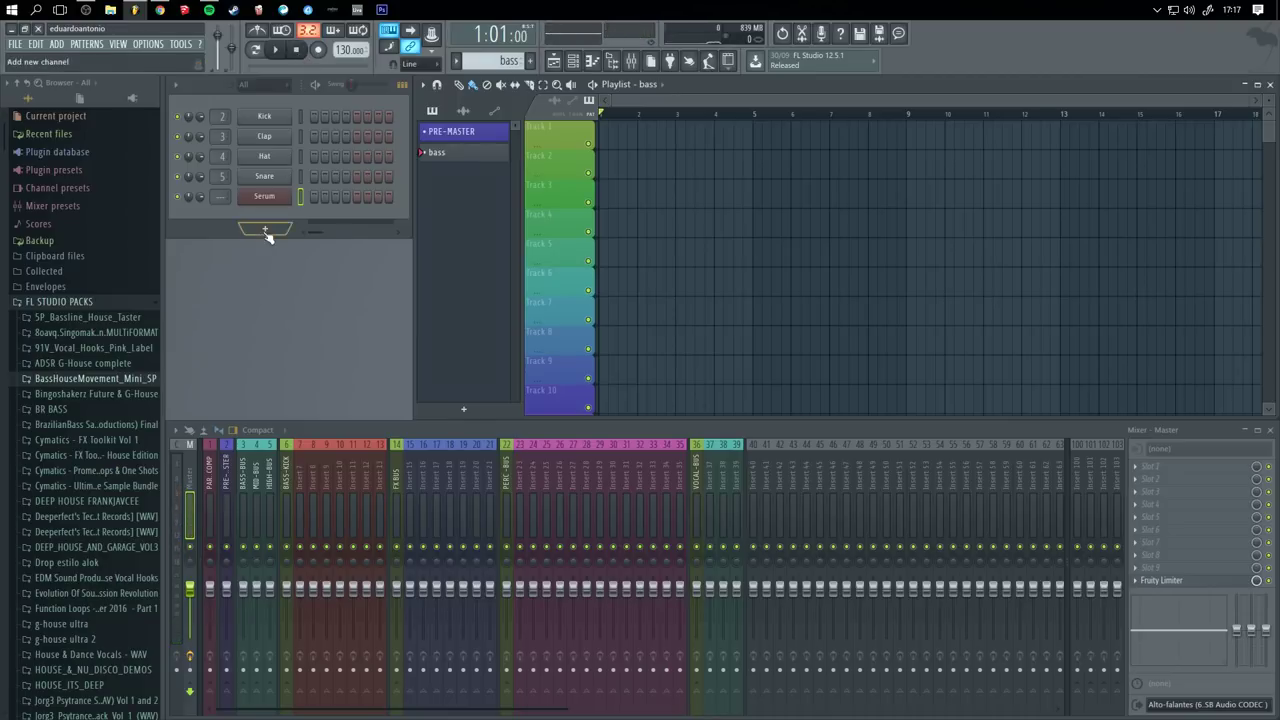
- Enter an F4 note followed by five E4 notes across the first bar of Serum's piano roll, and play the pattern back
{"action": "right_click", "coordinate": [265, 196]}
{"action": "left_click", "coordinate": [325, 196]}
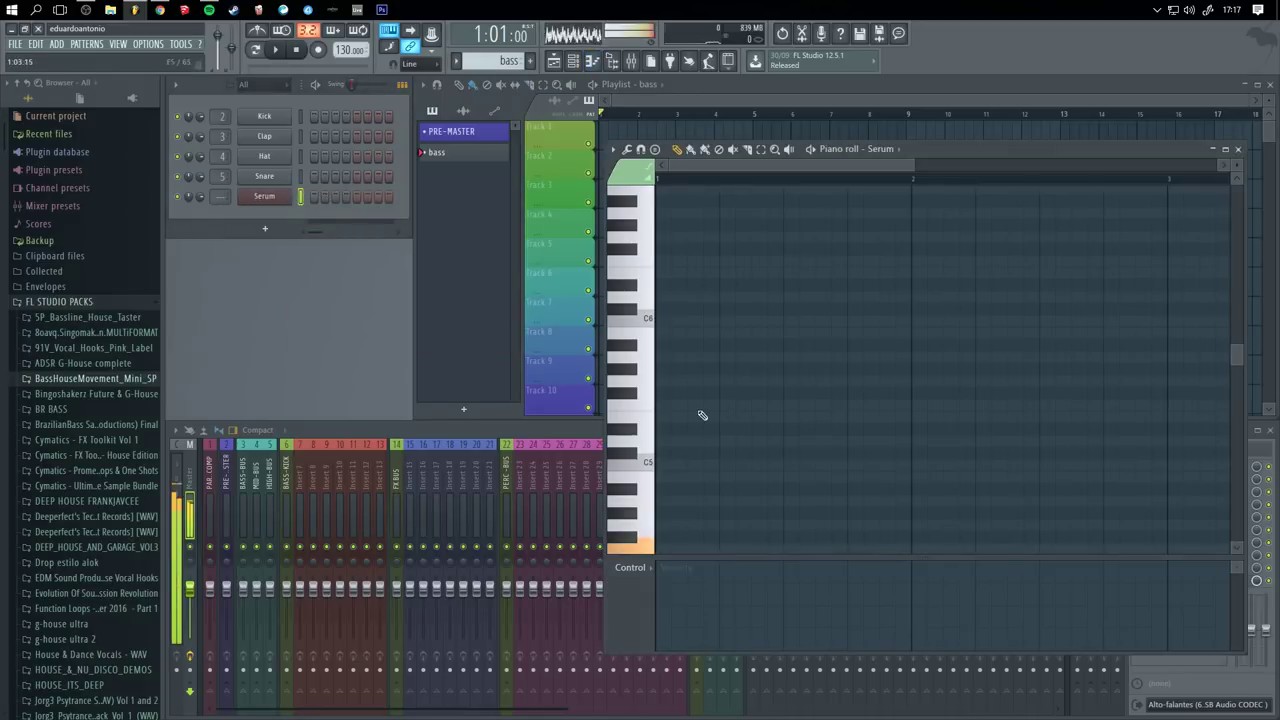
{"action": "scroll", "coordinate": [689, 470], "scroll_direction": "down", "scroll_amount": 3}
{"action": "scroll", "coordinate": [689, 473], "scroll_direction": "down", "scroll_amount": 1}
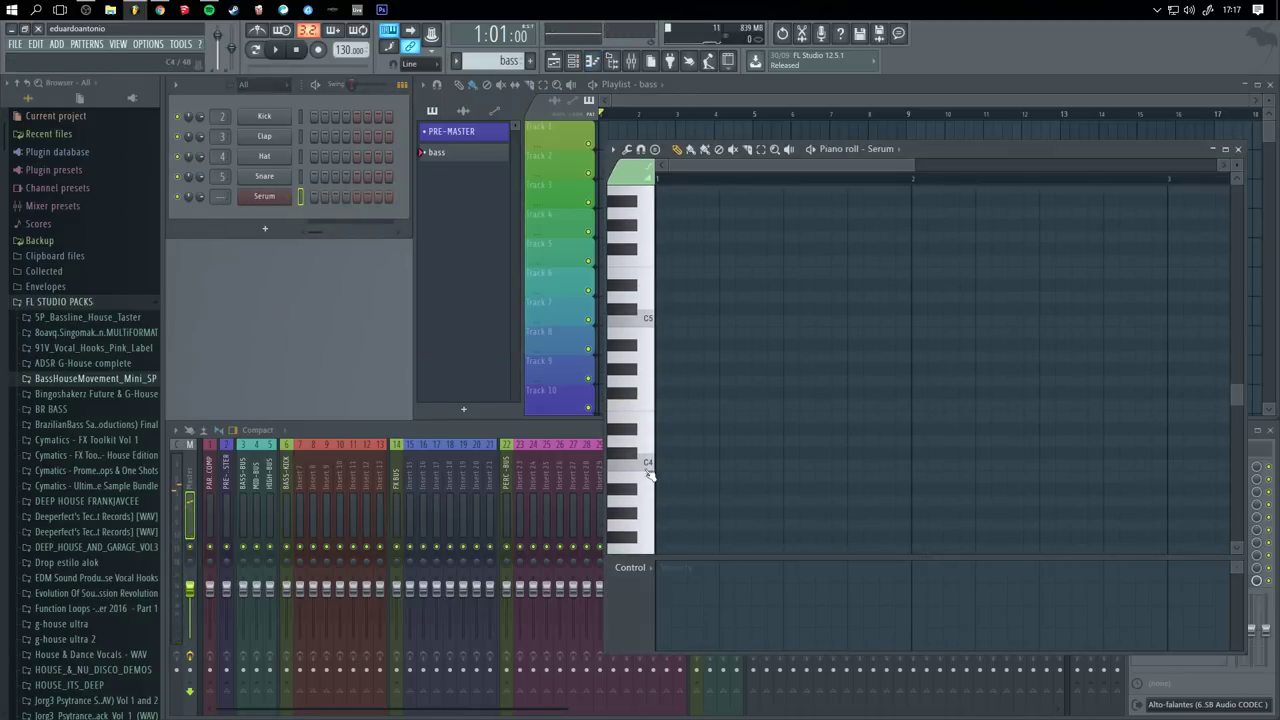
{"action": "left_click", "coordinate": [664, 405]}
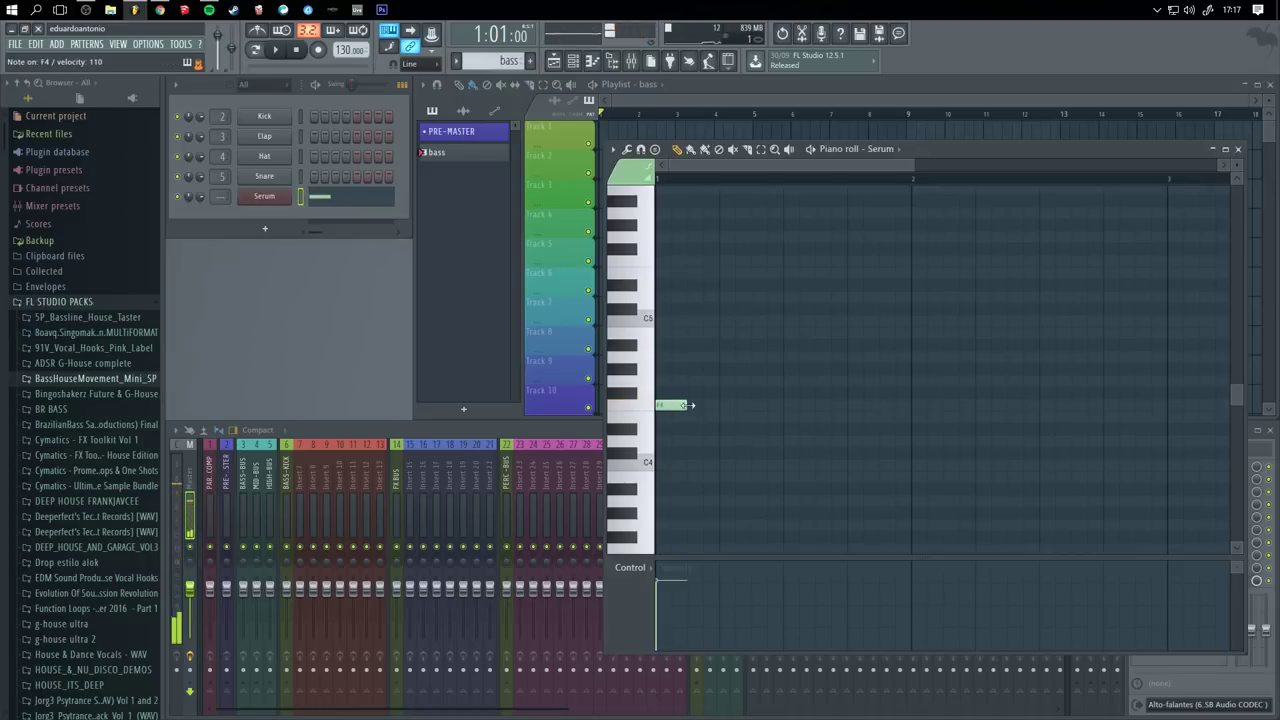
{"action": "left_click", "coordinate": [720, 417]}
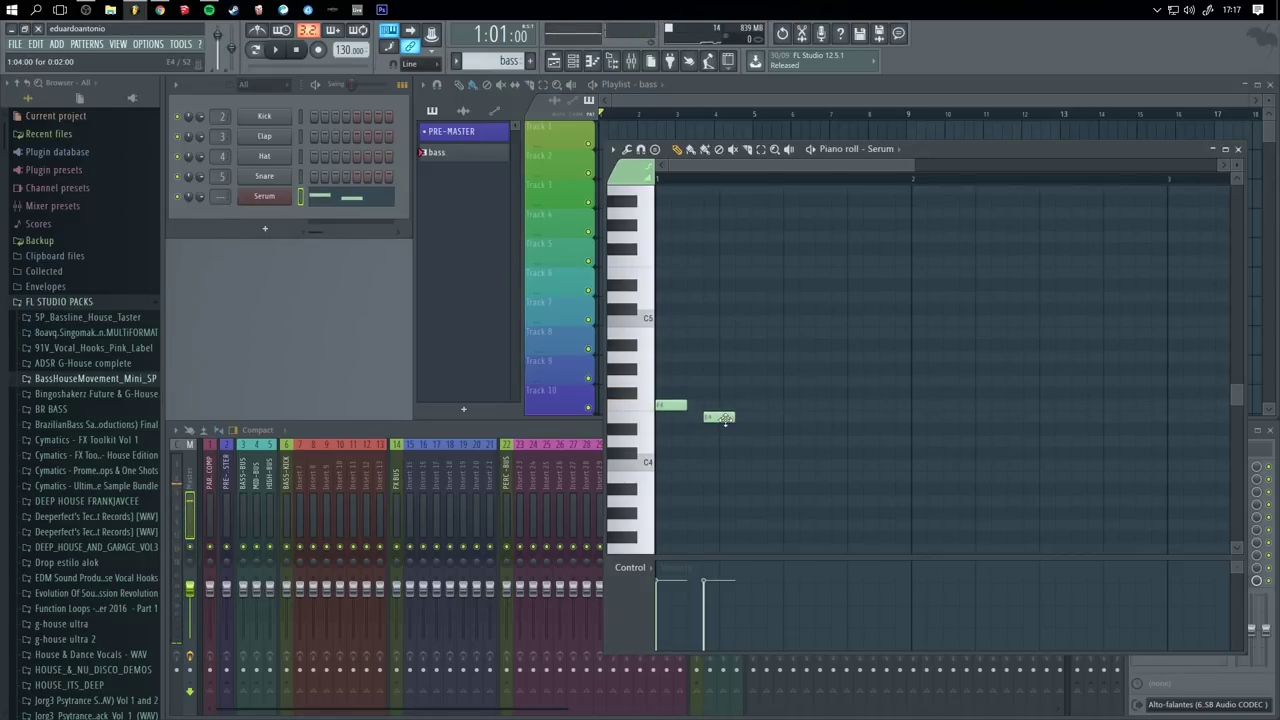
{"action": "left_click", "coordinate": [762, 417]}
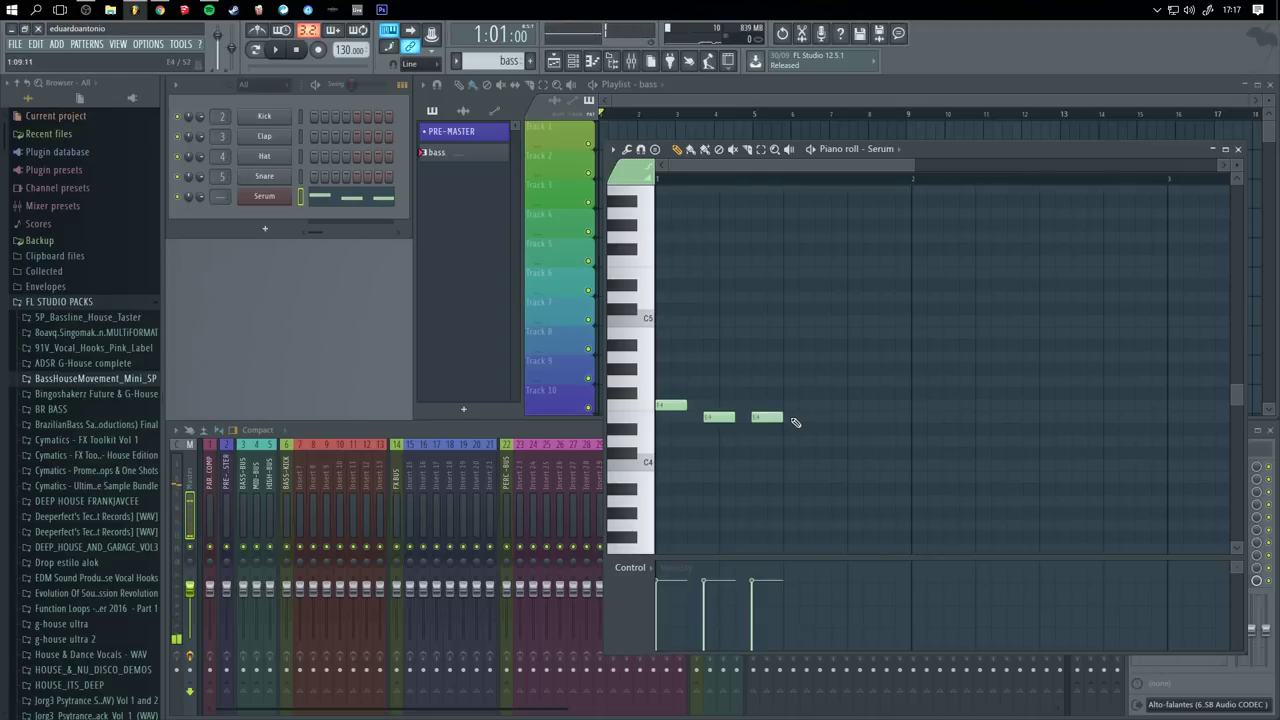
{"action": "left_click", "coordinate": [795, 417]}
{"action": "left_click", "coordinate": [848, 418]}
{"action": "left_click", "coordinate": [894, 417]}
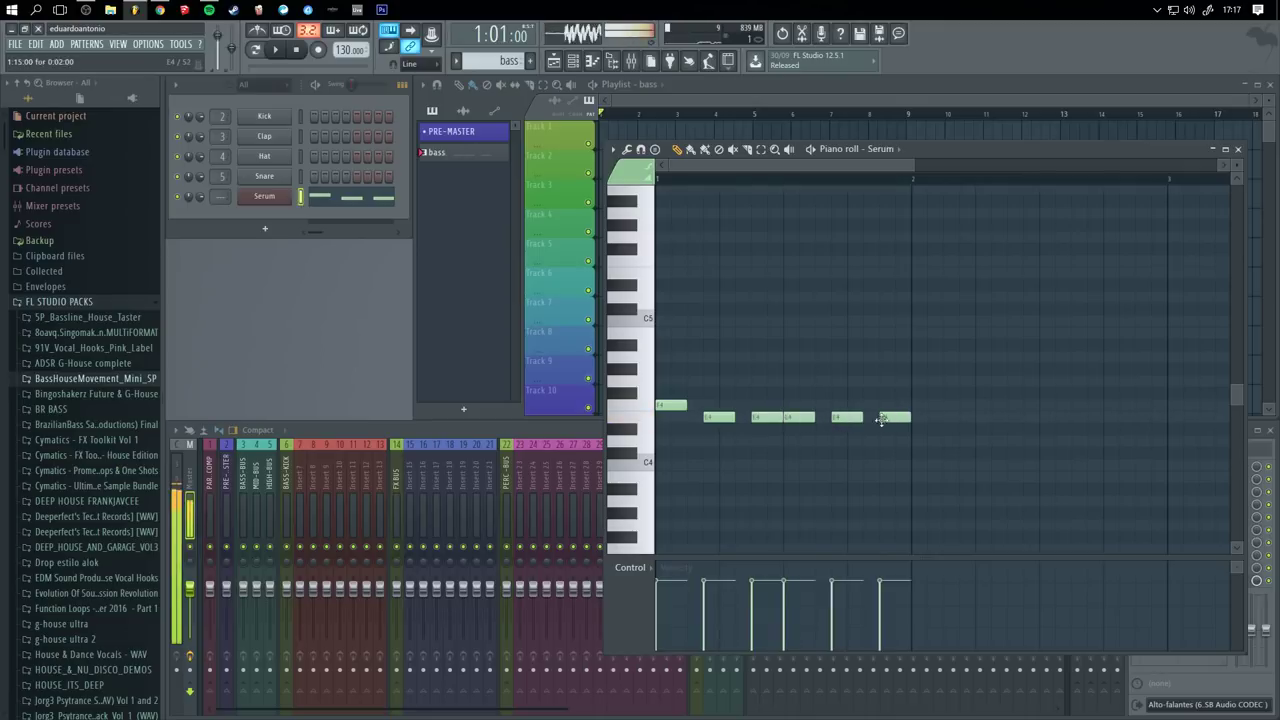
{"action": "key", "text": "space"}
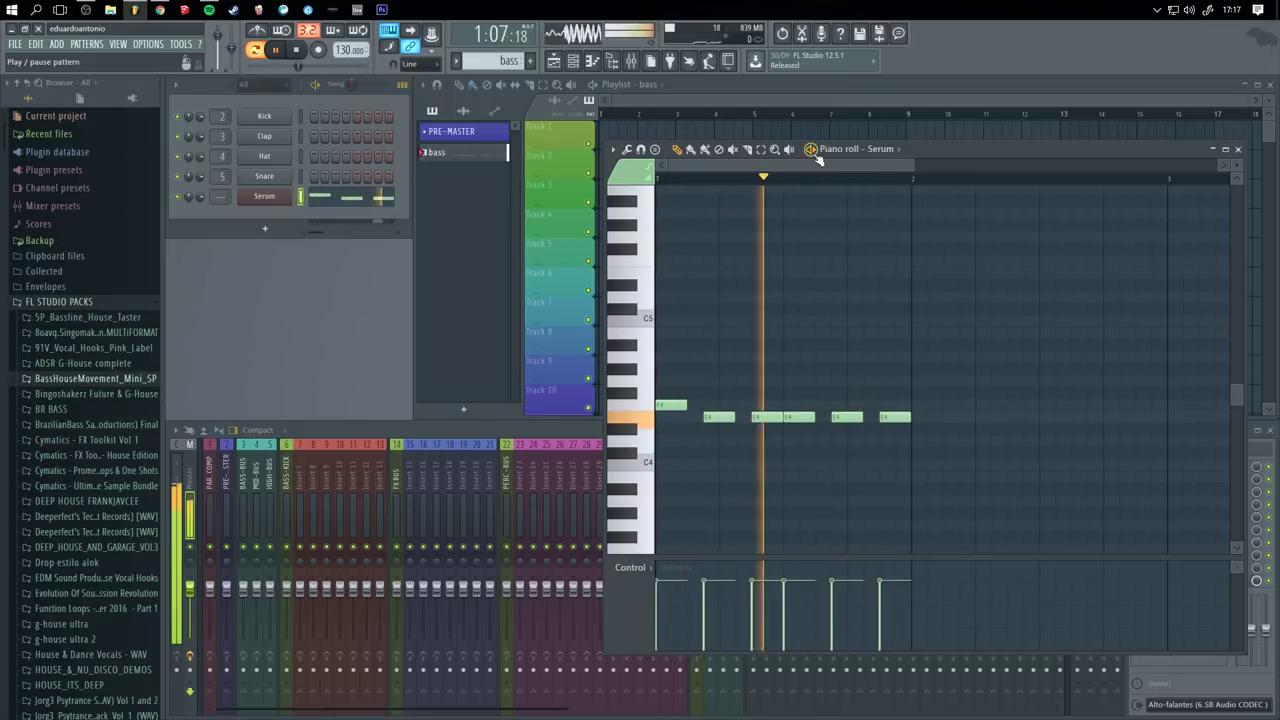
{"action": "key", "text": "space"}
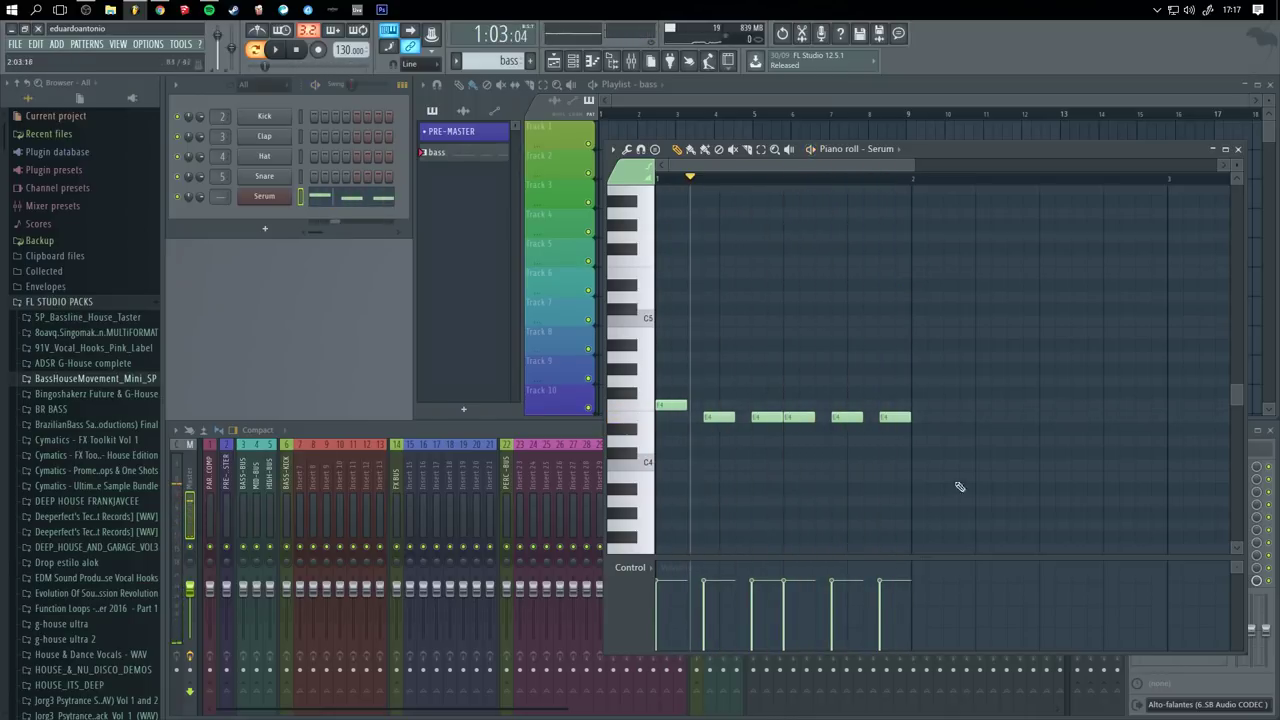
- Select all notes of the first bar and duplicate them into the second bar
{"action": "left_click_drag", "start_coordinate": [958, 508], "coordinate": [645, 360]}
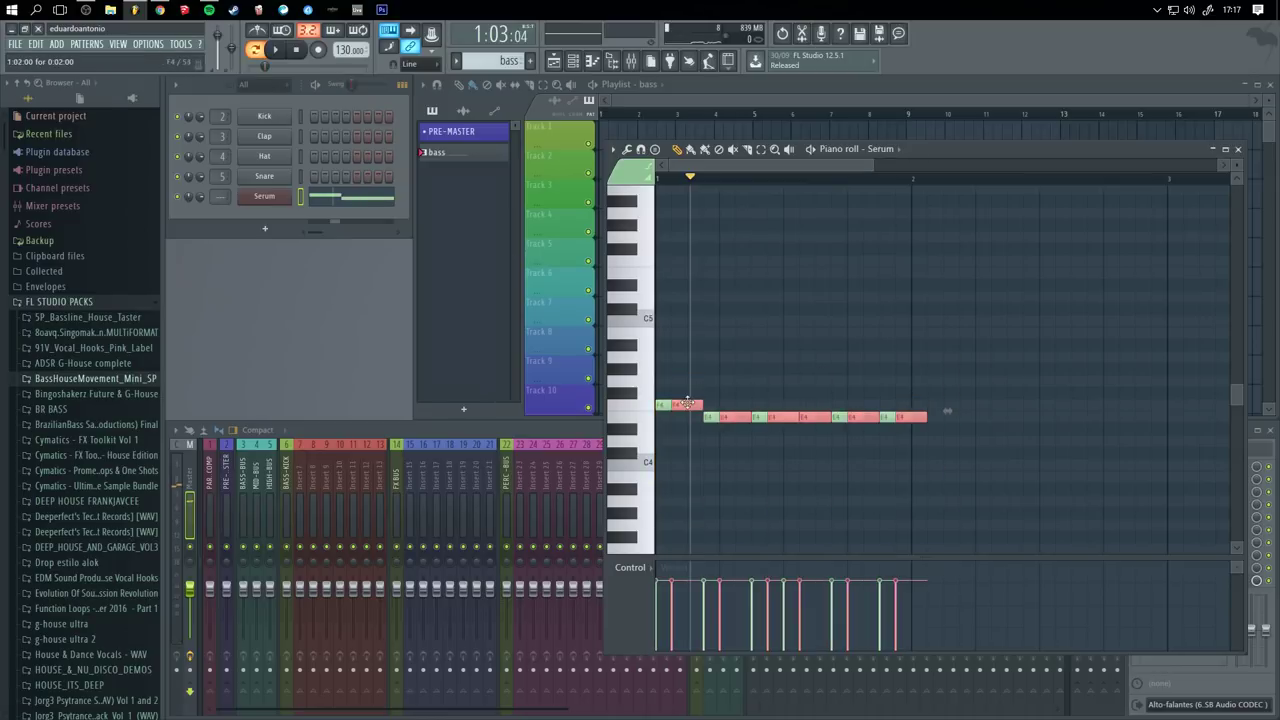
{"action": "key", "text": "ctrl+b"}
{"action": "left_click_drag", "start_coordinate": [1012, 323], "coordinate": [928, 346]}
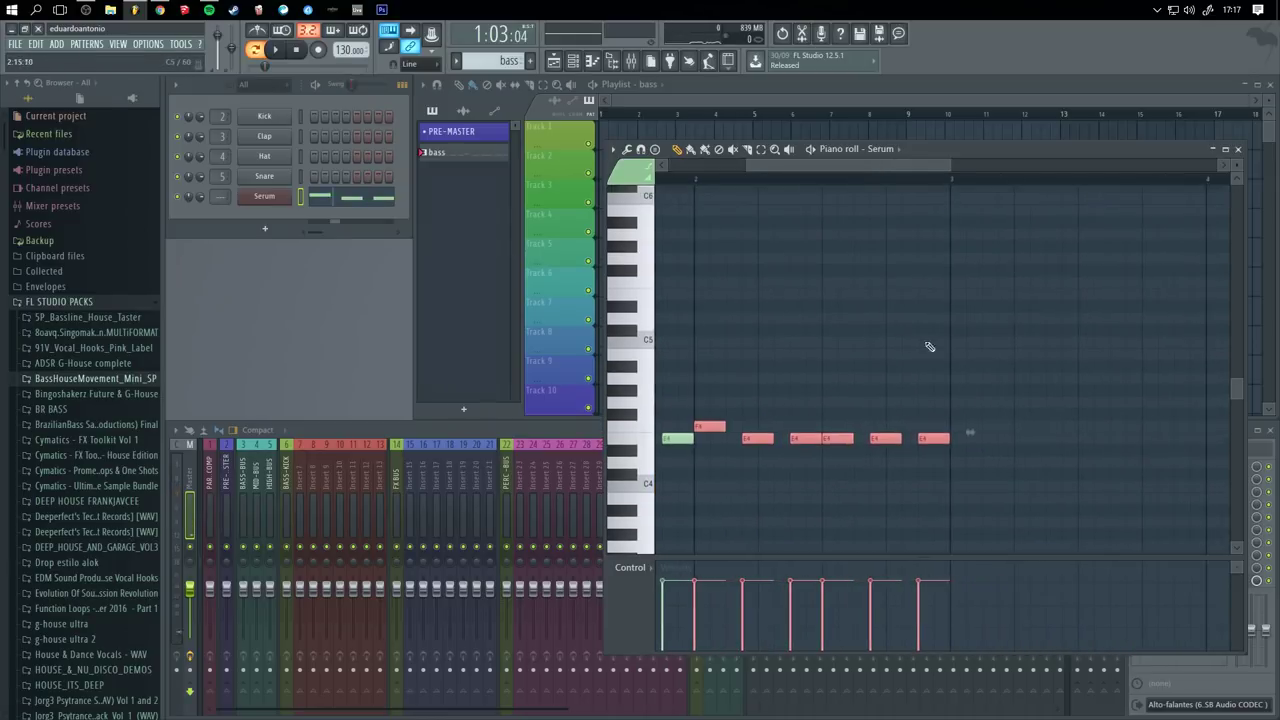
- Duplicate the two-bar bass phrase into bars 3 and 4, and close the piano roll
{"action": "key", "text": "ctrl+v"}
{"action": "left_click_drag", "start_coordinate": [738, 426], "coordinate": [515, 390]}
{"action": "key", "text": "ctrl+b"}
{"action": "left_click_drag", "start_coordinate": [764, 425], "coordinate": [733, 422]}
{"action": "left_click", "coordinate": [799, 306]}
{"action": "right_click", "coordinate": [801, 306]}
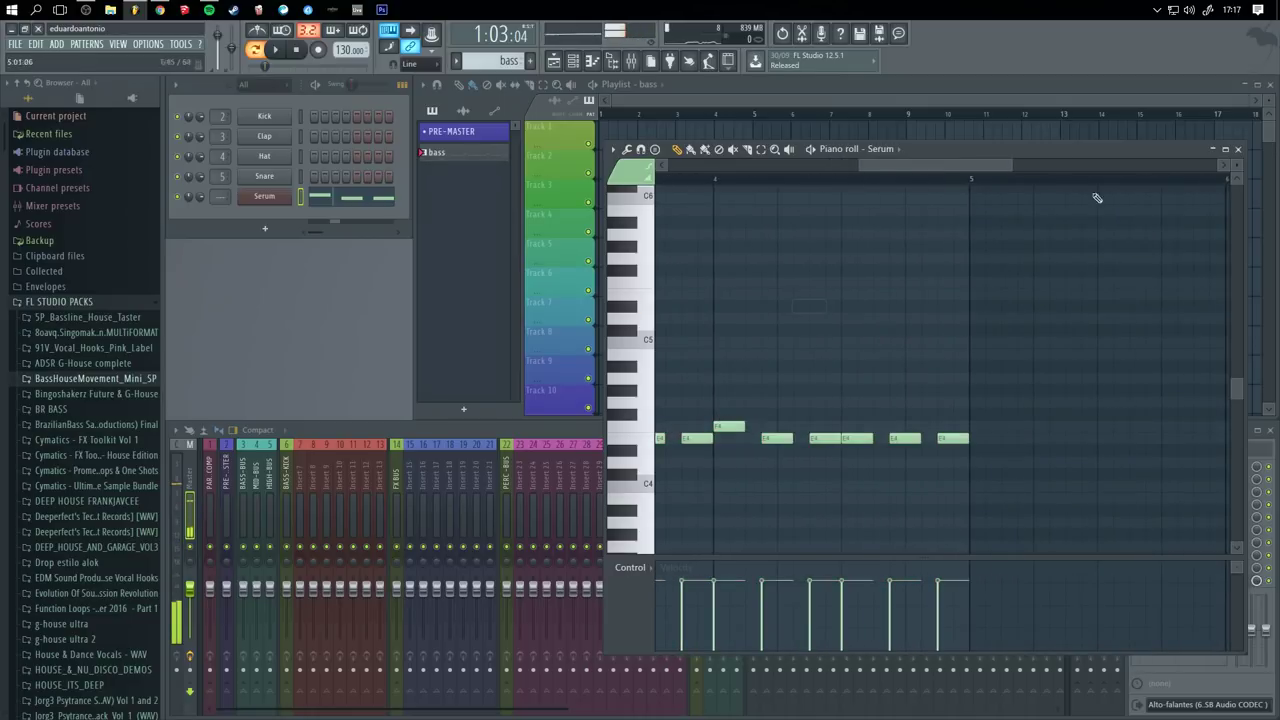
{"action": "left_click", "coordinate": [1238, 149]}
- Load the Bass - Bambus preset from the Bingoshakerz_Future_And_G-House bank in Serum, open its effects page, and close the plugin
{"action": "left_click", "coordinate": [260, 199]}
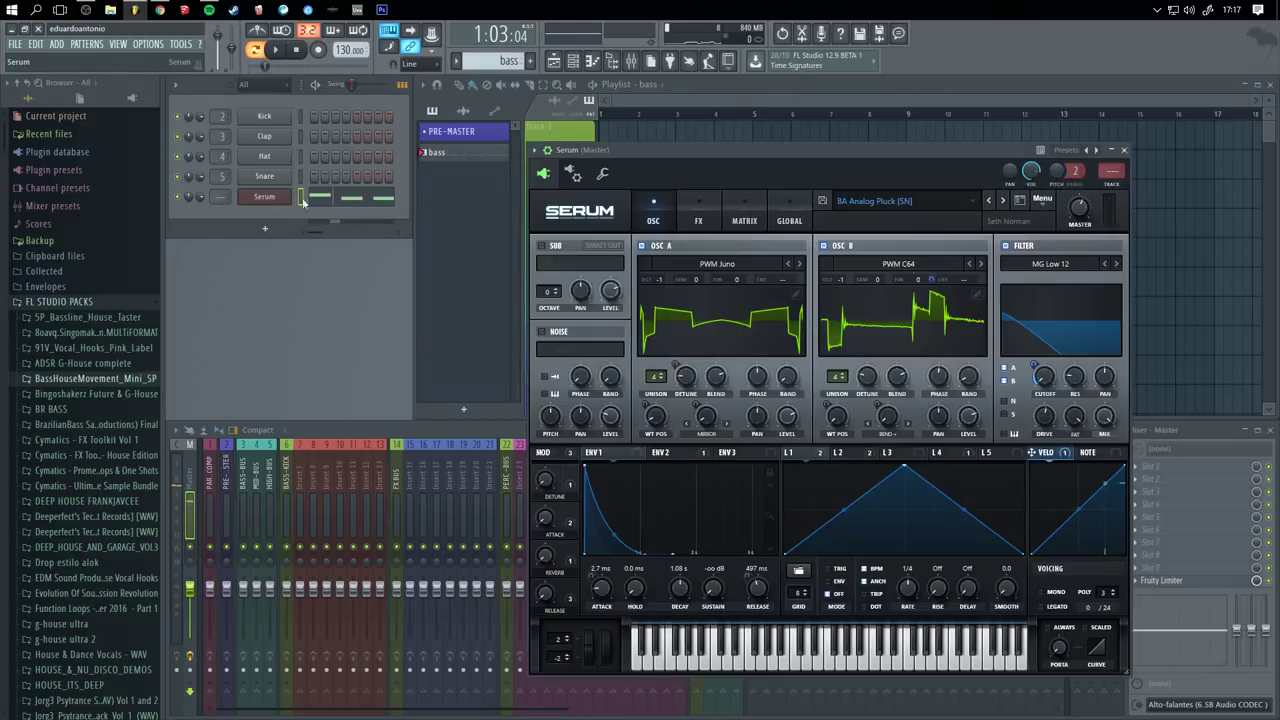
{"action": "left_click_drag", "start_coordinate": [984, 149], "coordinate": [1004, 105]}
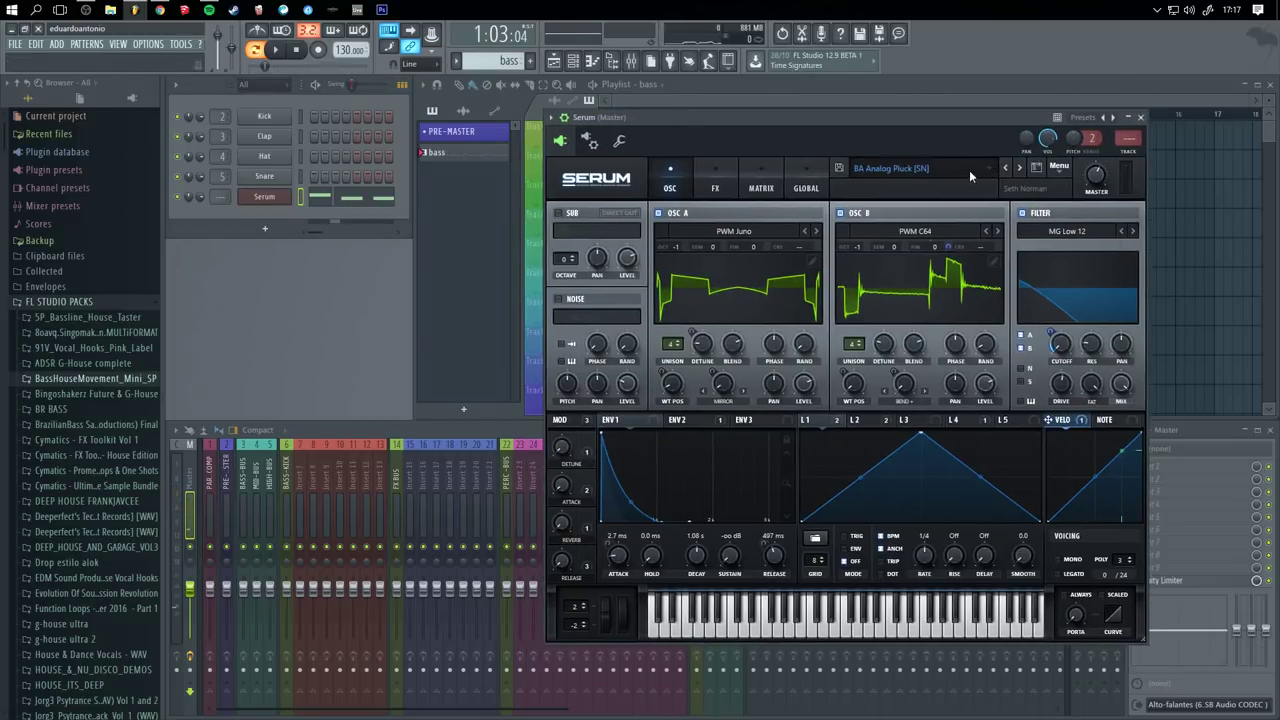
{"action": "left_click", "coordinate": [969, 170]}
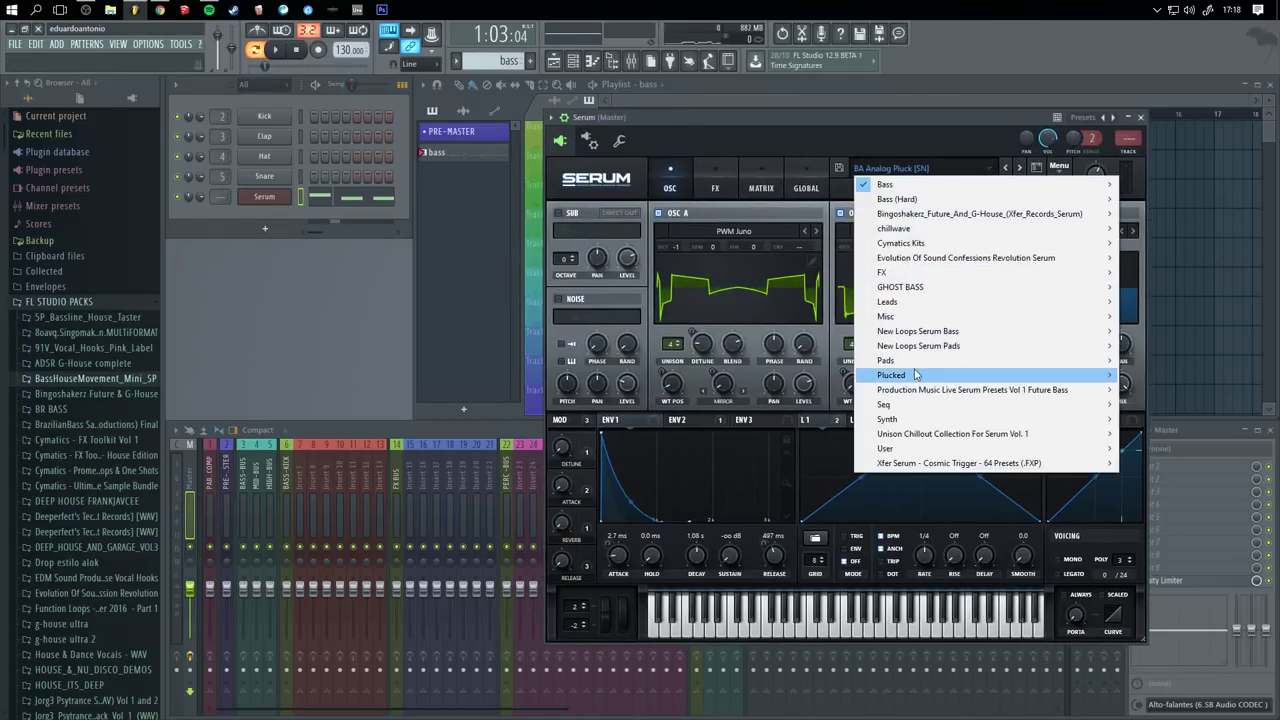
{"action": "mouse_move", "coordinate": [966, 215]}
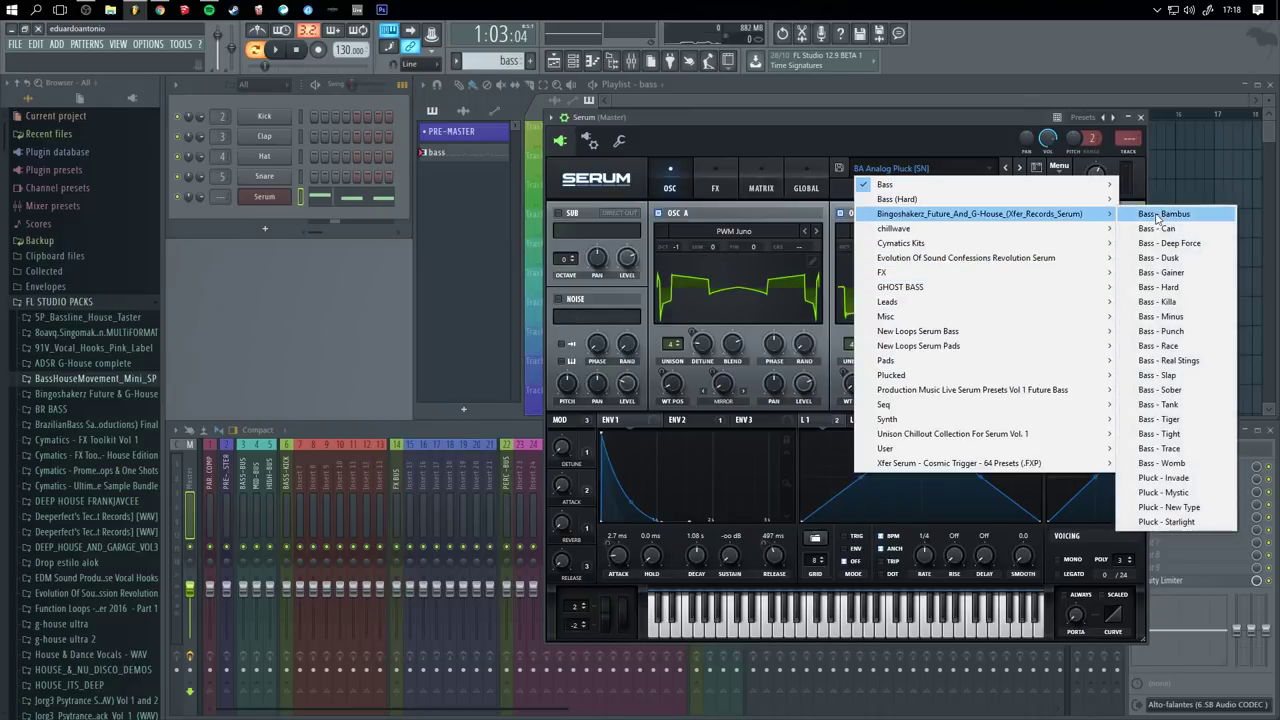
{"action": "left_click", "coordinate": [1158, 216]}
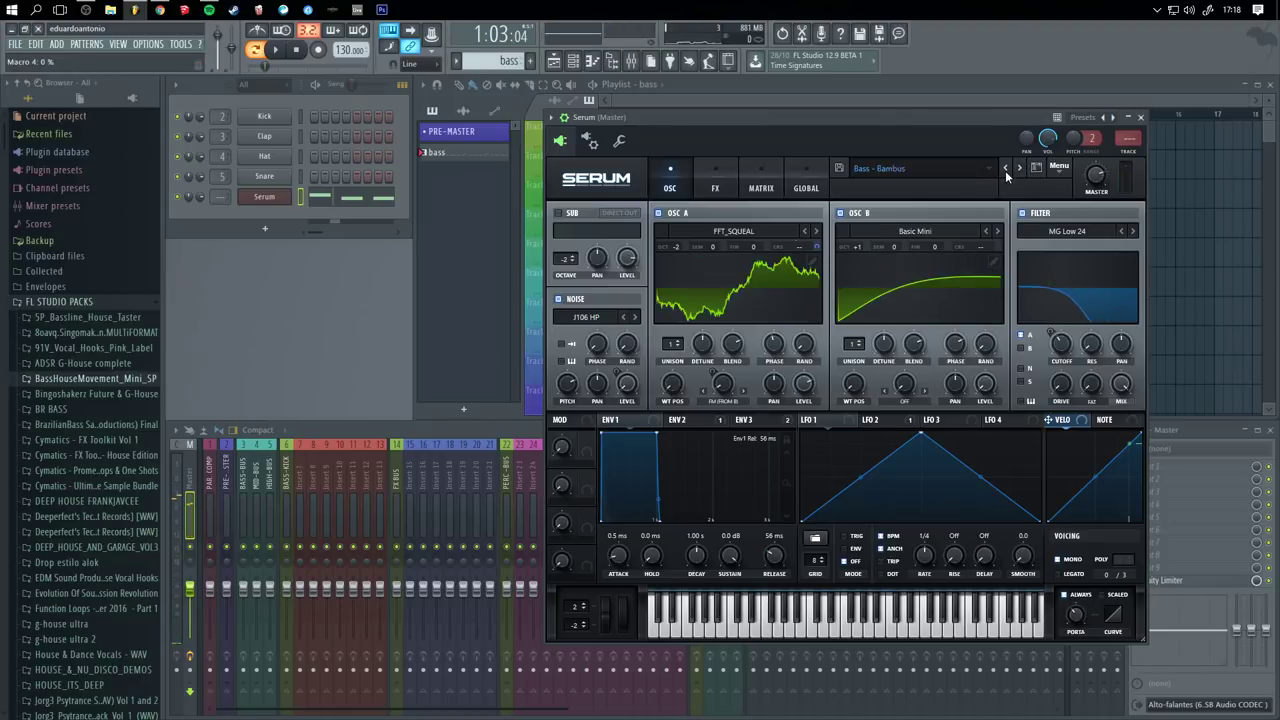
{"action": "left_click", "coordinate": [720, 185]}
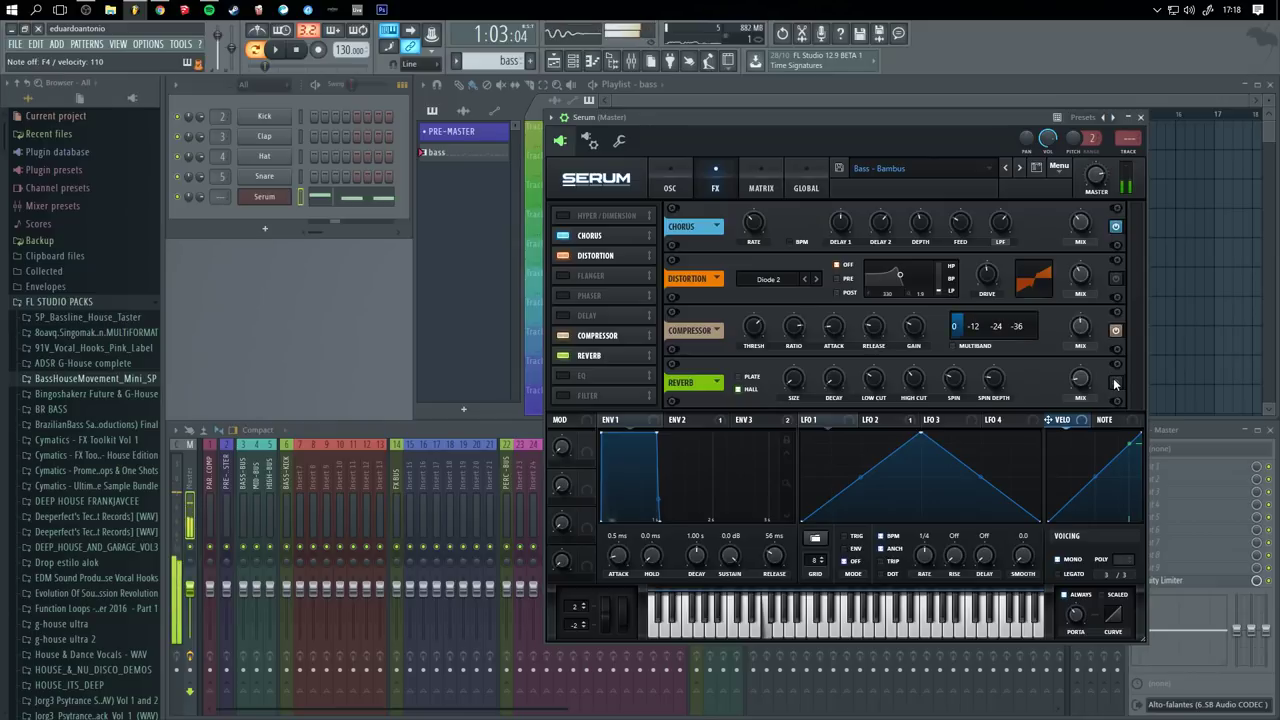
{"action": "left_click", "coordinate": [1141, 117]}
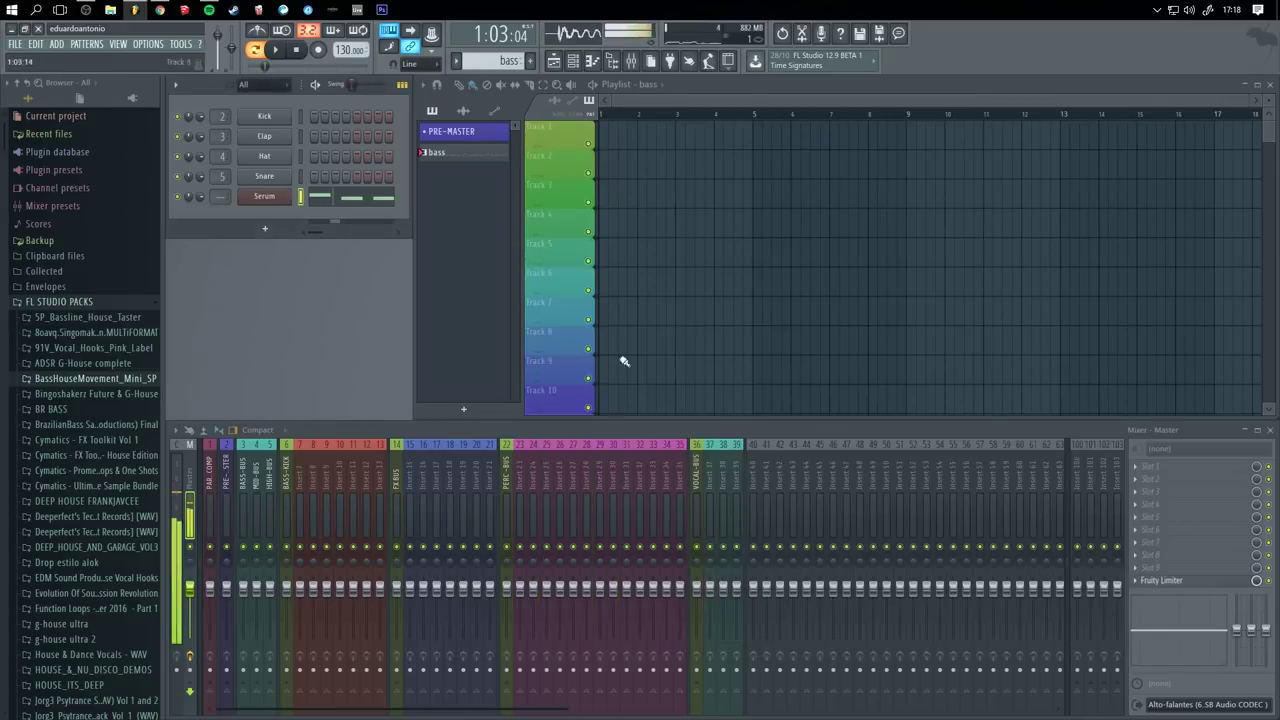
- Place the bass pattern at bar 1 of Track 1 and set the project tempo to 124 BPM
{"action": "left_click", "coordinate": [612, 131]}
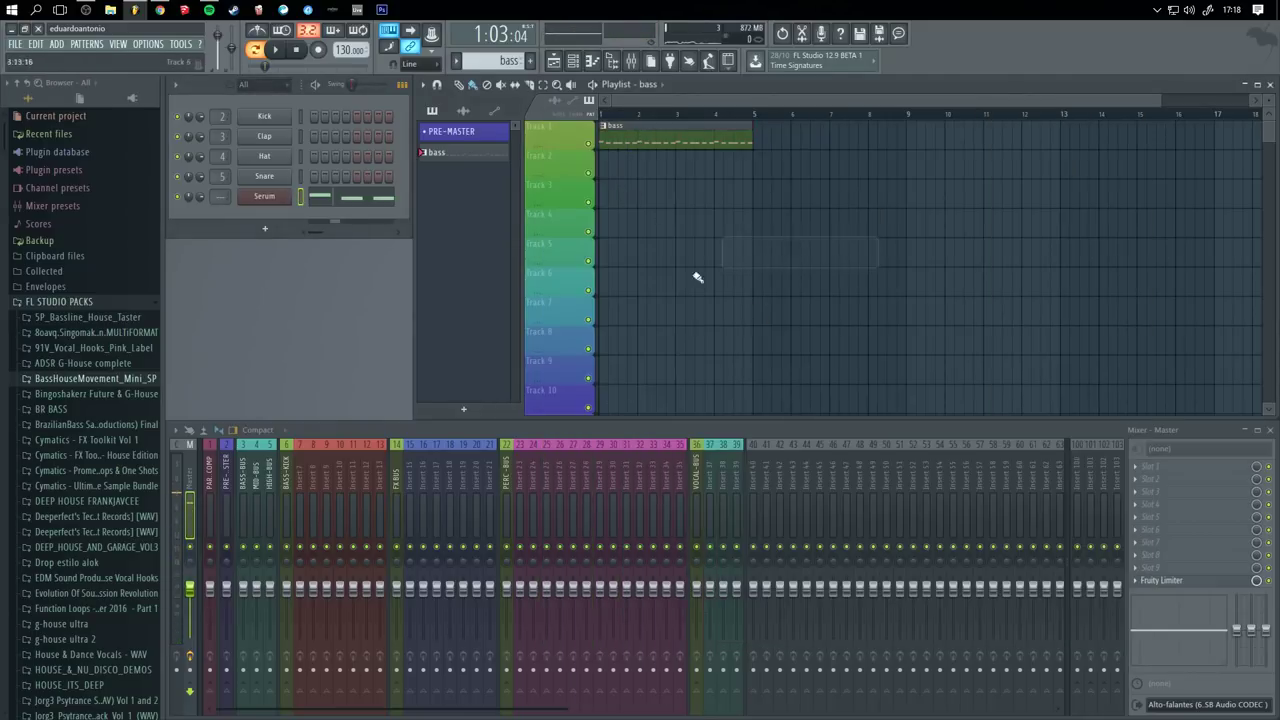
{"action": "key", "text": "space"}
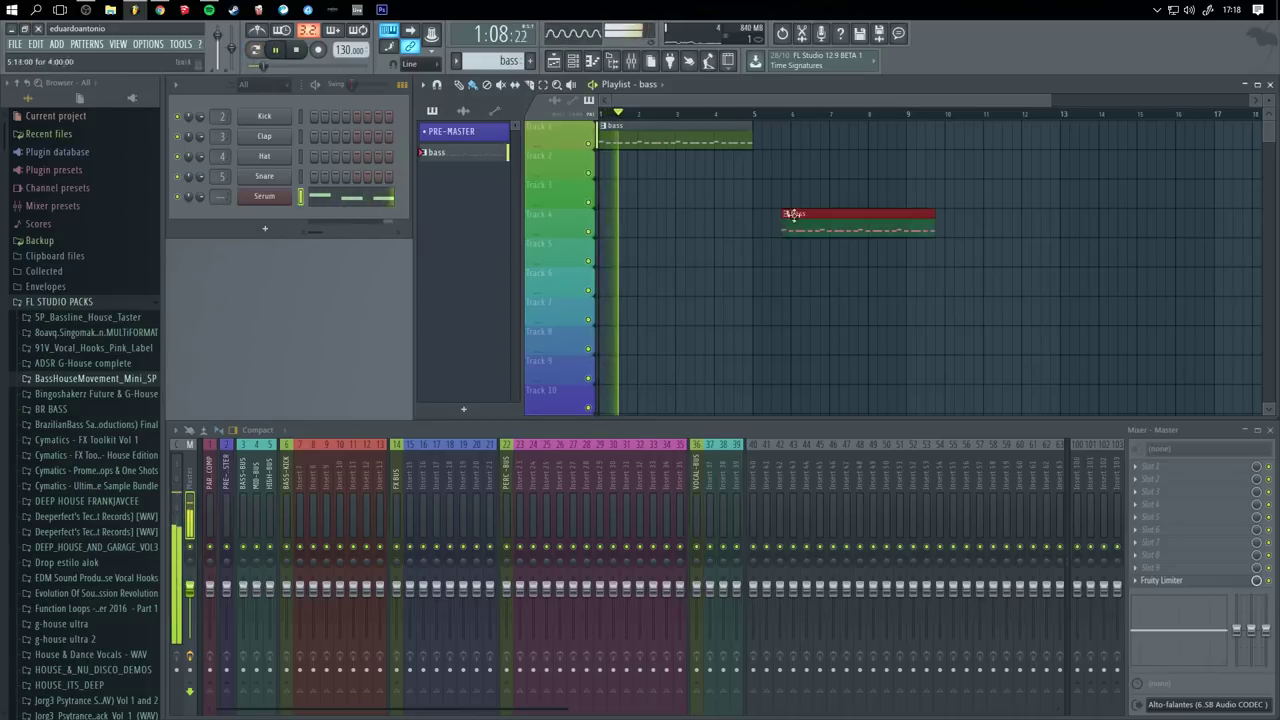
{"action": "key", "text": "space"}
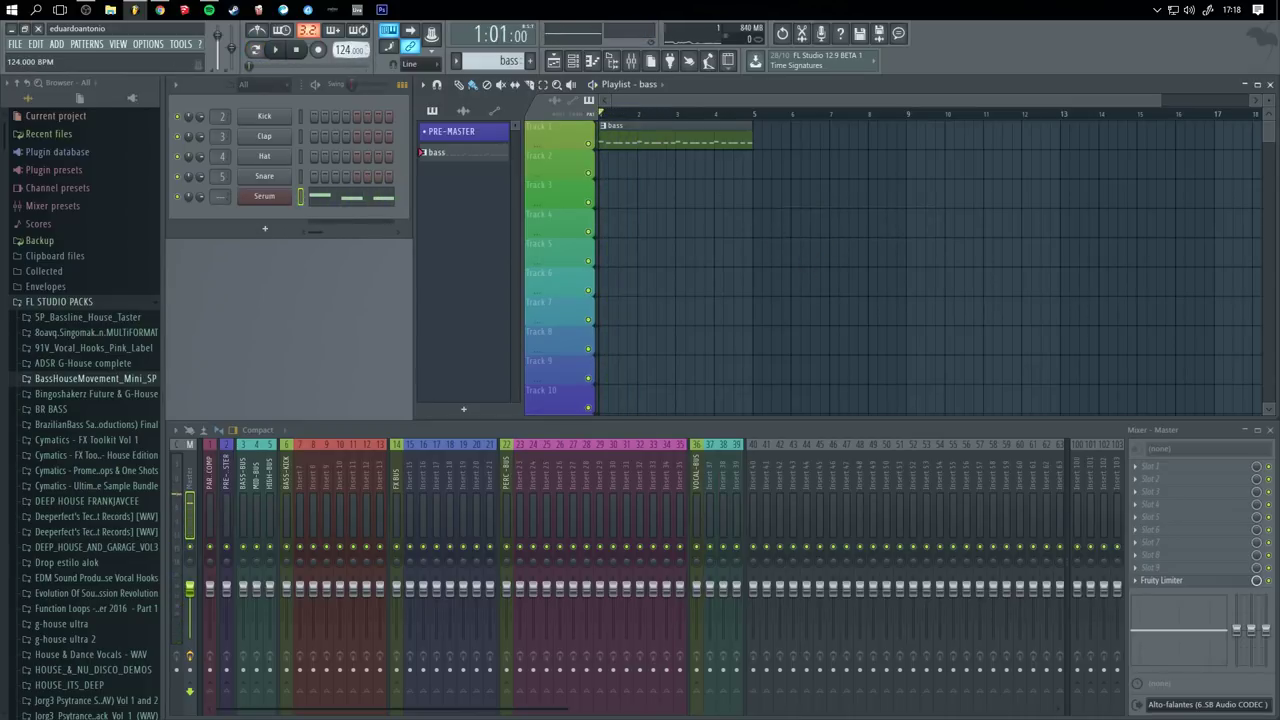
- Play the four-bar bass clip at the new tempo, keeping only the clip on Track 1
{"action": "key", "text": "space"}
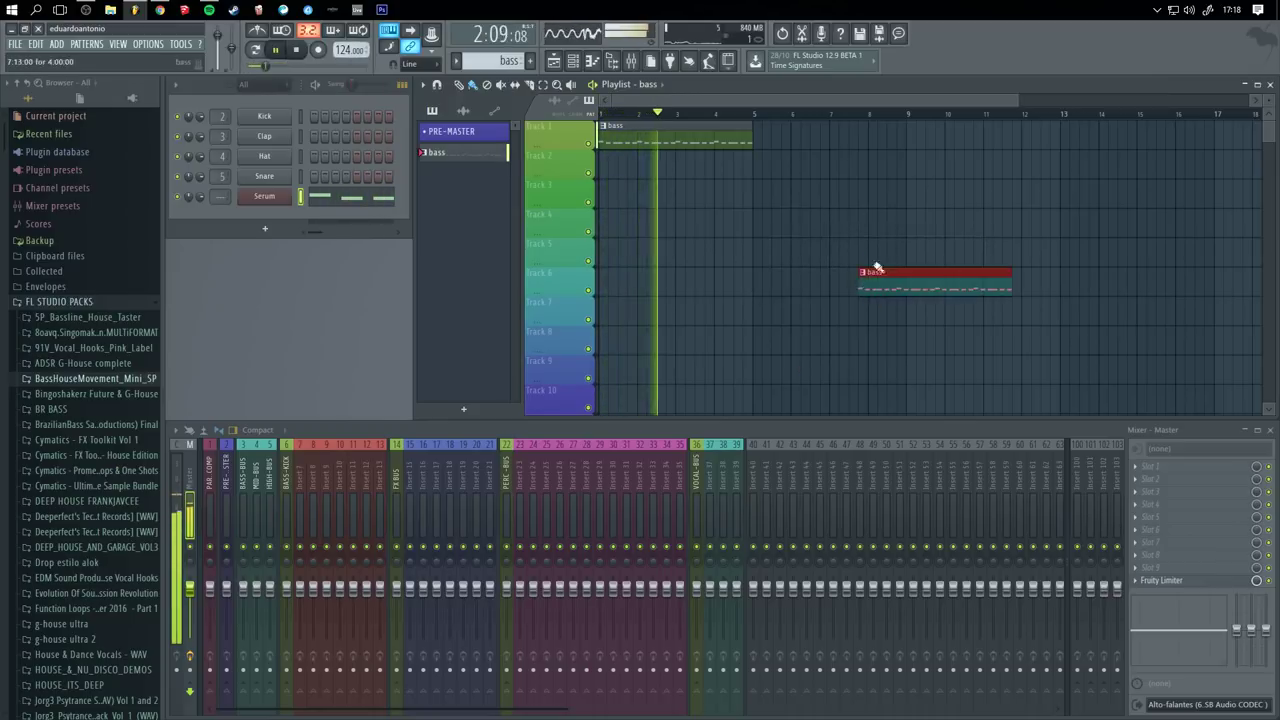
{"action": "mouse_move", "coordinate": [974, 218]}
{"action": "left_mouse_down"}
{"action": "mouse_move", "coordinate": [1004, 212]}
{"action": "mouse_move", "coordinate": [953, 210]}
{"action": "left_mouse_up"}
{"action": "right_click", "coordinate": [950, 248]}
{"action": "left_click", "coordinate": [965, 220]}
{"action": "right_click", "coordinate": [988, 222]}
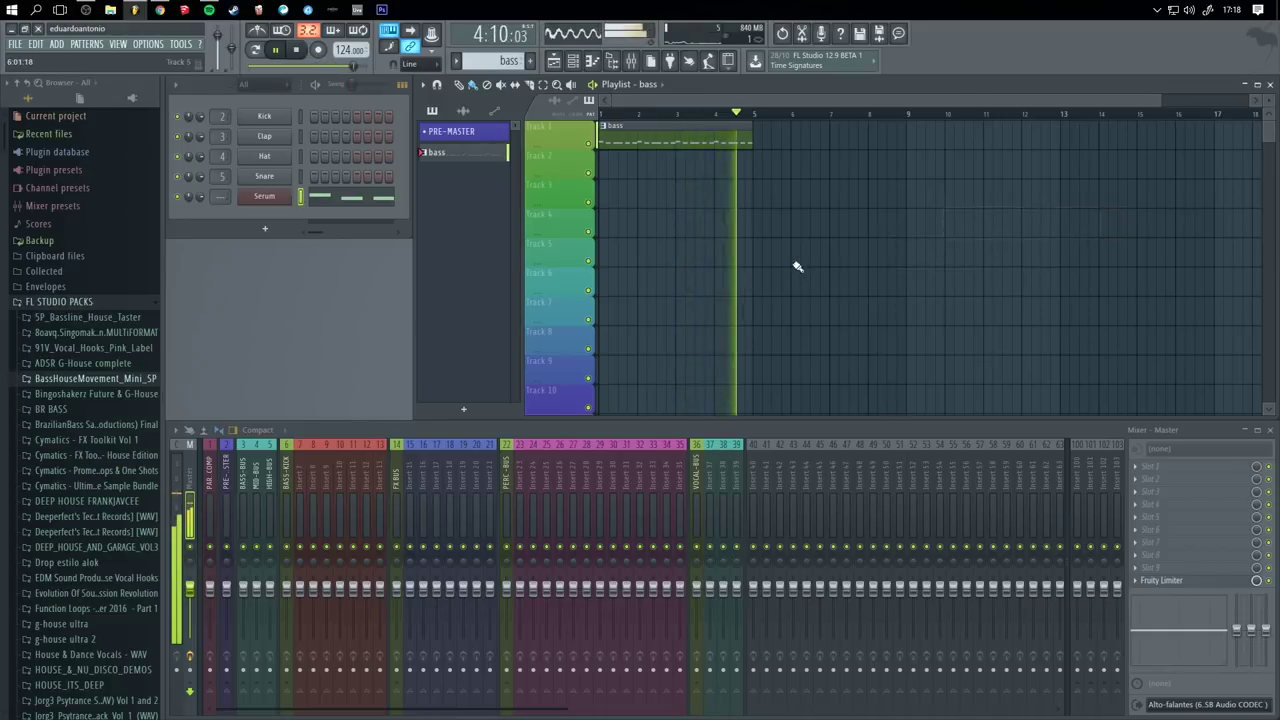
{"action": "key", "text": "space"}
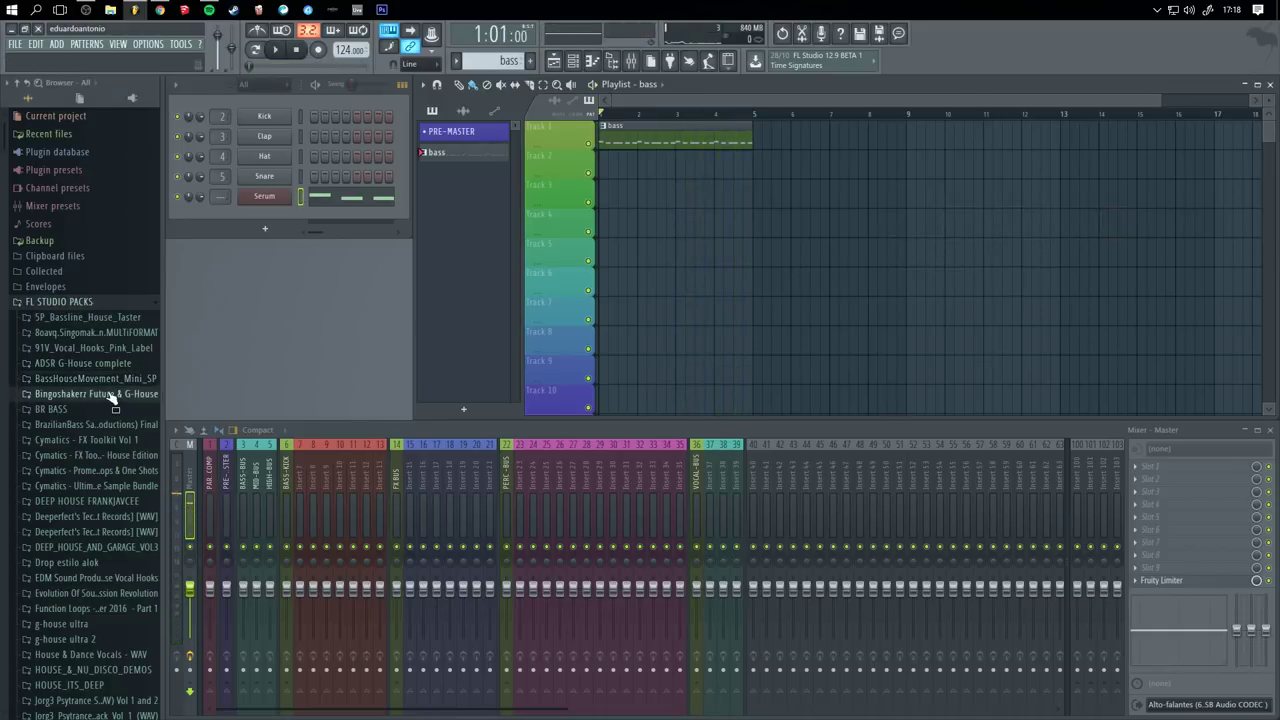
- Open the Bingoshakerz Future & G-House sample pack and its subfolder in the browser
{"action": "left_click", "coordinate": [115, 394]}
{"action": "left_click", "coordinate": [105, 410]}
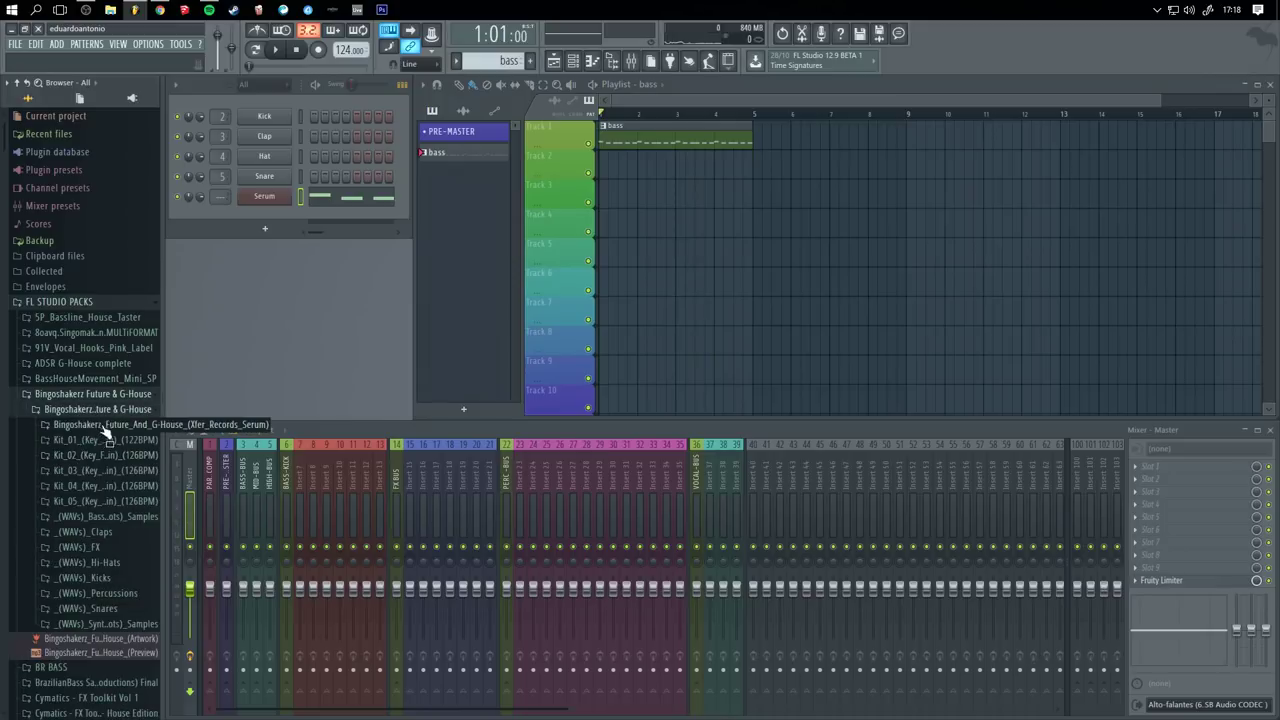
{"action": "left_click", "coordinate": [814, 243]}
{"action": "right_click", "coordinate": [843, 246]}
{"action": "left_click", "coordinate": [717, 242]}
{"action": "right_click", "coordinate": [717, 242]}
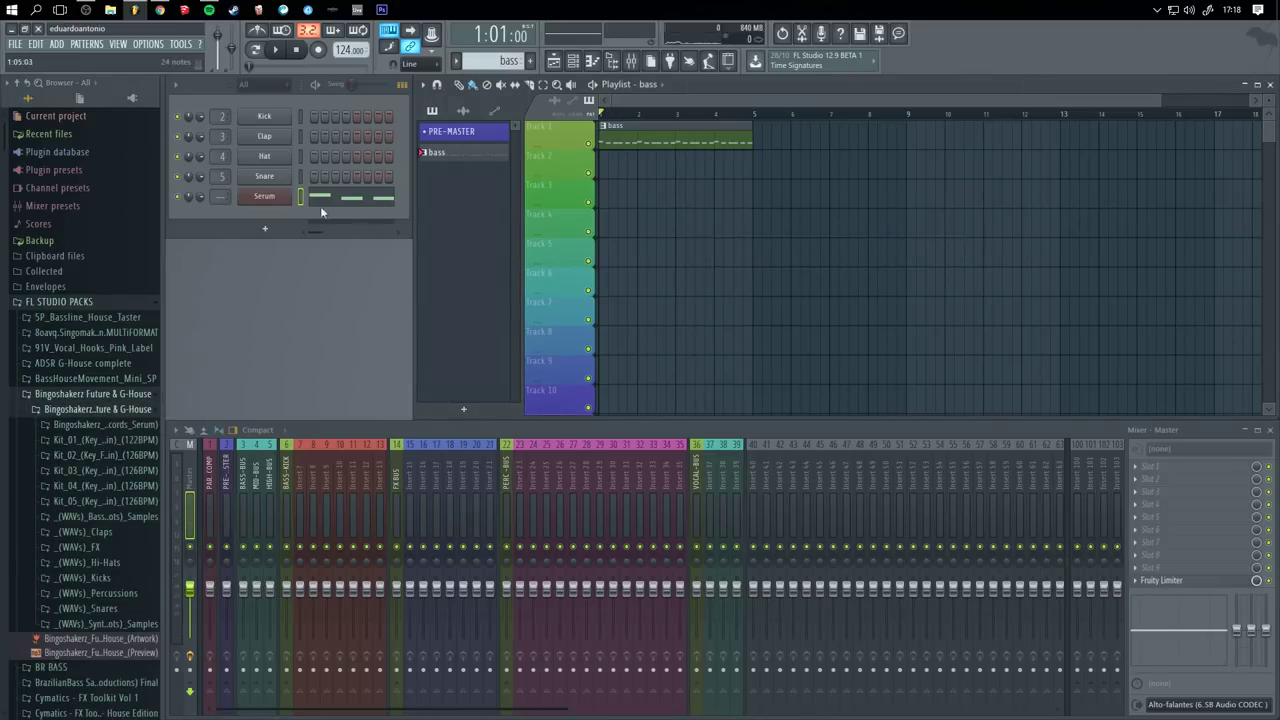
{"action": "right_click", "coordinate": [848, 302]}
{"action": "left_click", "coordinate": [726, 287]}
{"action": "right_click", "coordinate": [750, 292]}
{"action": "left_click", "coordinate": [755, 277]}
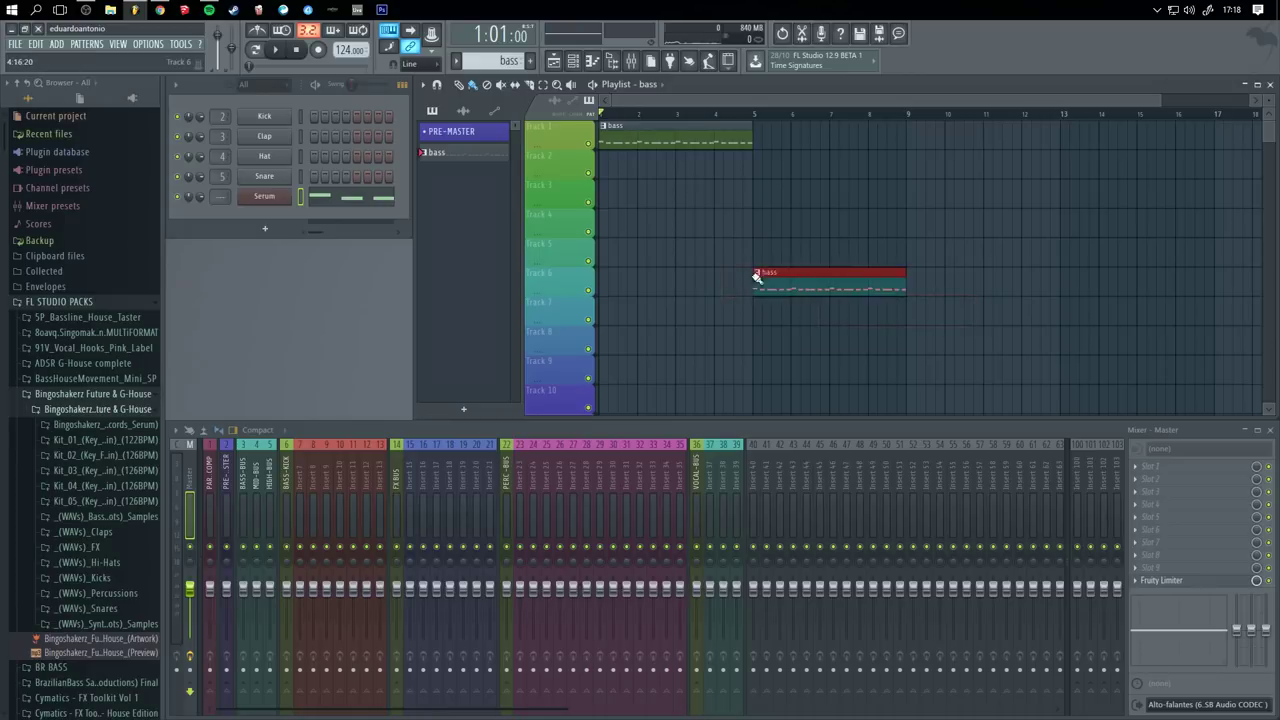
{"action": "right_click", "coordinate": [757, 279]}
- Open the bass clip's Serum notes in the piano roll and start playing the pattern
{"action": "double_click", "coordinate": [626, 140]}
{"action": "scroll", "coordinate": [915, 396], "scroll_direction": "down", "scroll_amount": 5}
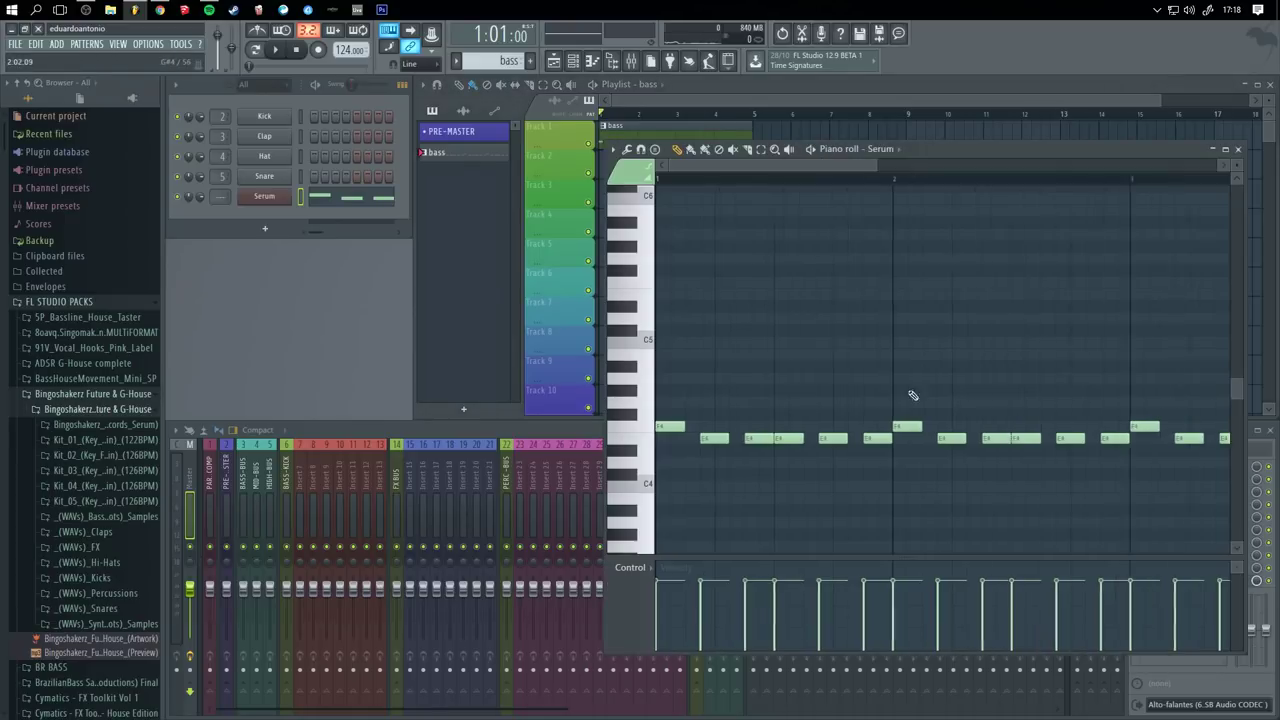
{"action": "left_click_drag", "start_coordinate": [1053, 515], "coordinate": [643, 367]}
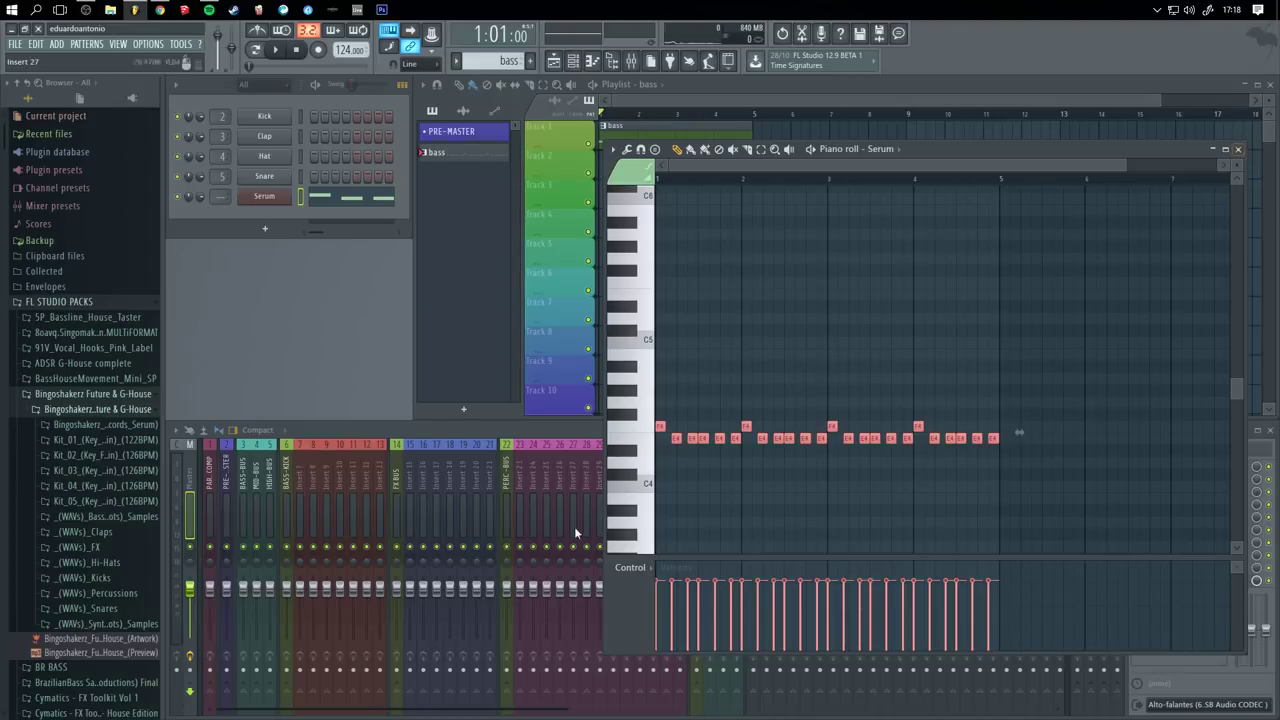
{"action": "scroll", "coordinate": [684, 451], "scroll_direction": "up", "scroll_amount": 6}
{"action": "left_click", "coordinate": [810, 365]}
{"action": "right_click", "coordinate": [812, 366]}
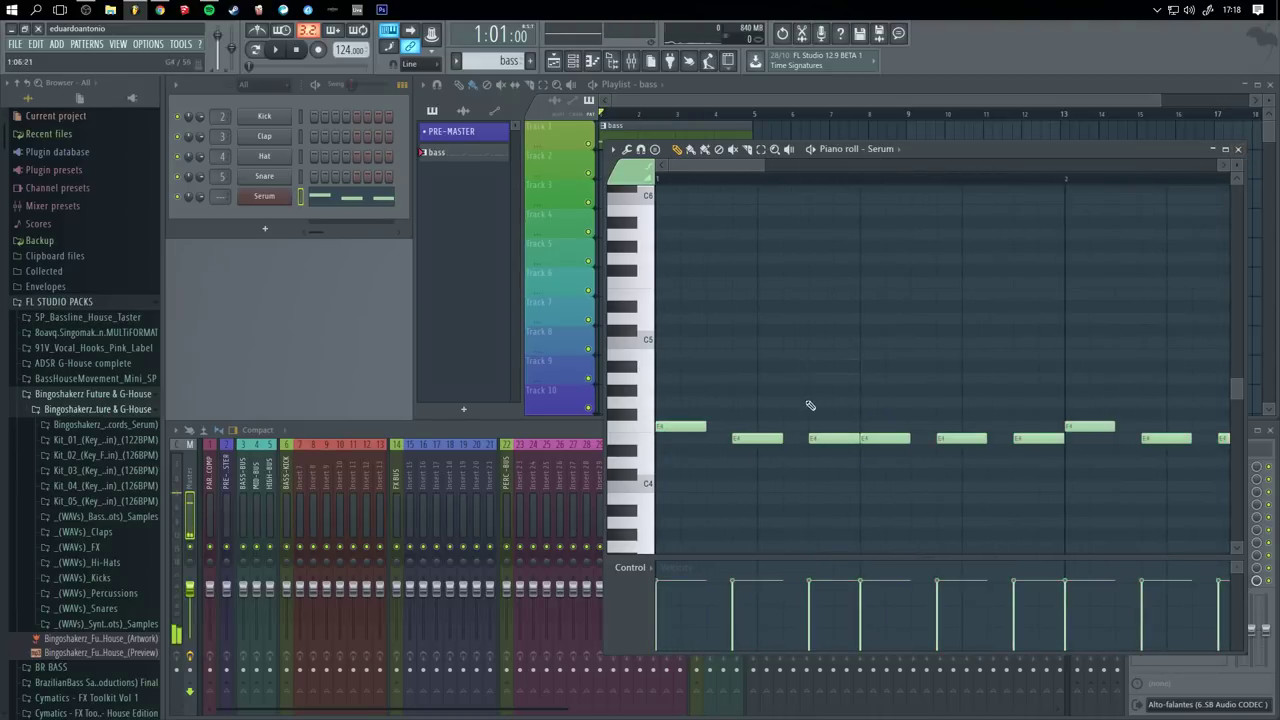
{"action": "key", "text": "space"}
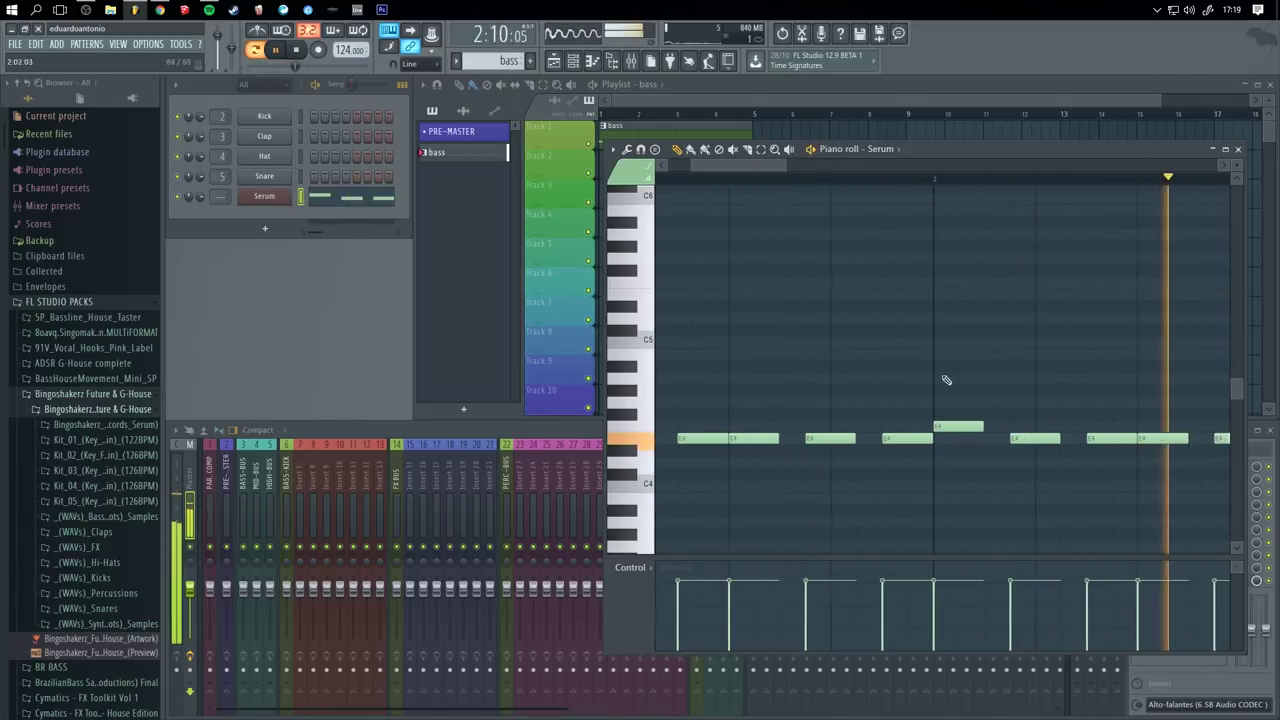
- Delete the last E4 note of bar 2 and the last E4 note of bar 4
{"action": "right_click", "coordinate": [914, 438]}
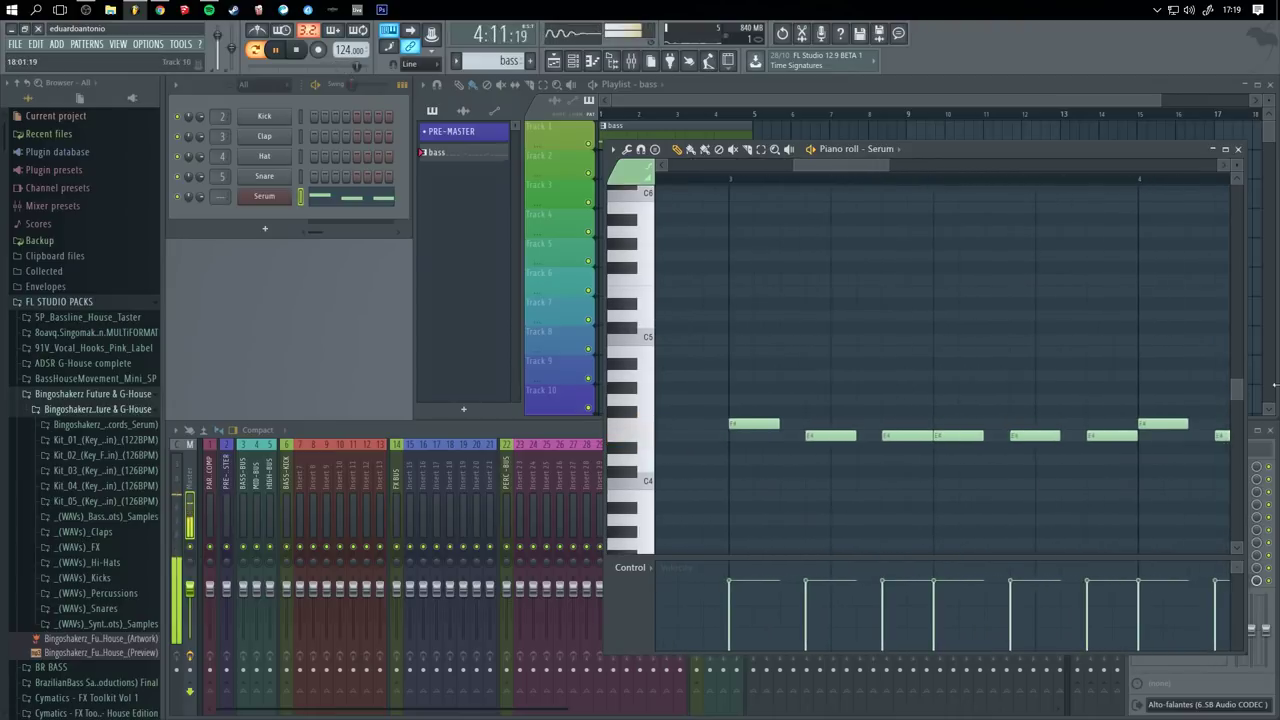
{"action": "left_click_drag", "start_coordinate": [1092, 386], "coordinate": [893, 376]}
{"action": "left_click_drag", "start_coordinate": [1044, 413], "coordinate": [1027, 461]}
{"action": "right_click", "coordinate": [1034, 438]}
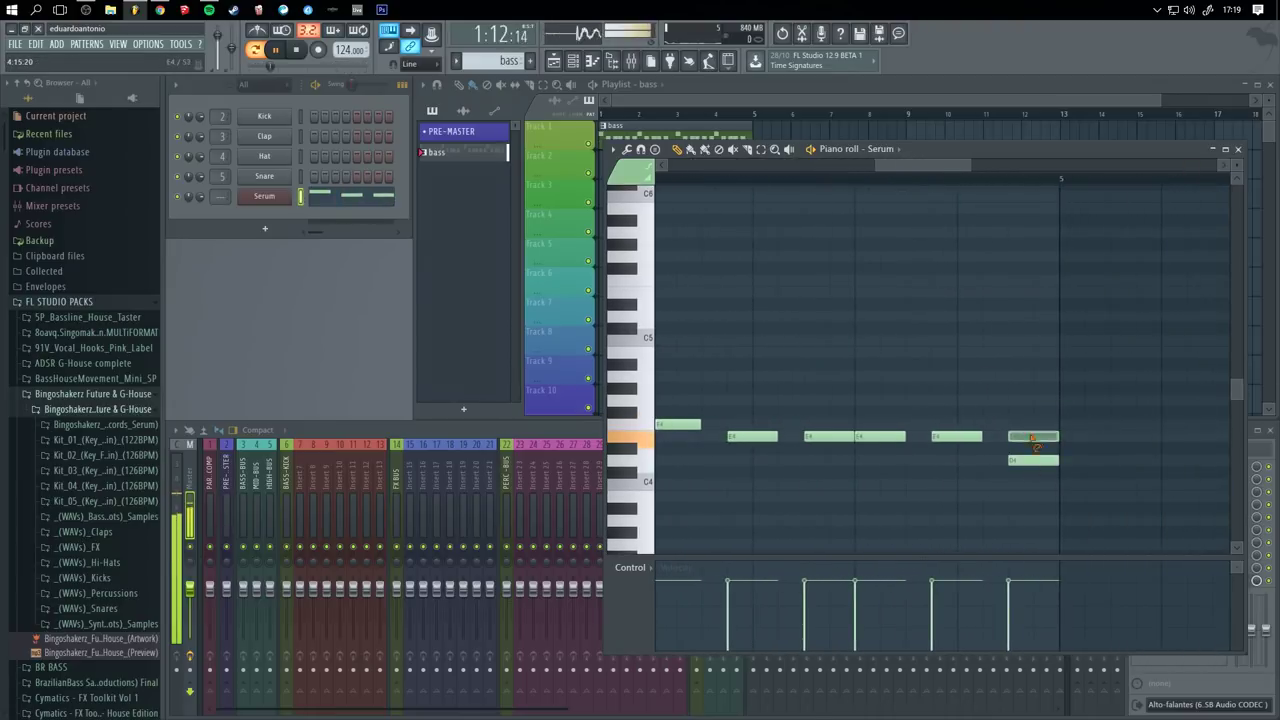
{"action": "right_click", "coordinate": [1034, 459]}
- Listen to the shortened bass phrases through bar 4 and stop playback
{"action": "left_click_drag", "start_coordinate": [911, 366], "coordinate": [1200, 325]}
{"action": "left_click_drag", "start_coordinate": [763, 352], "coordinate": [1012, 356]}
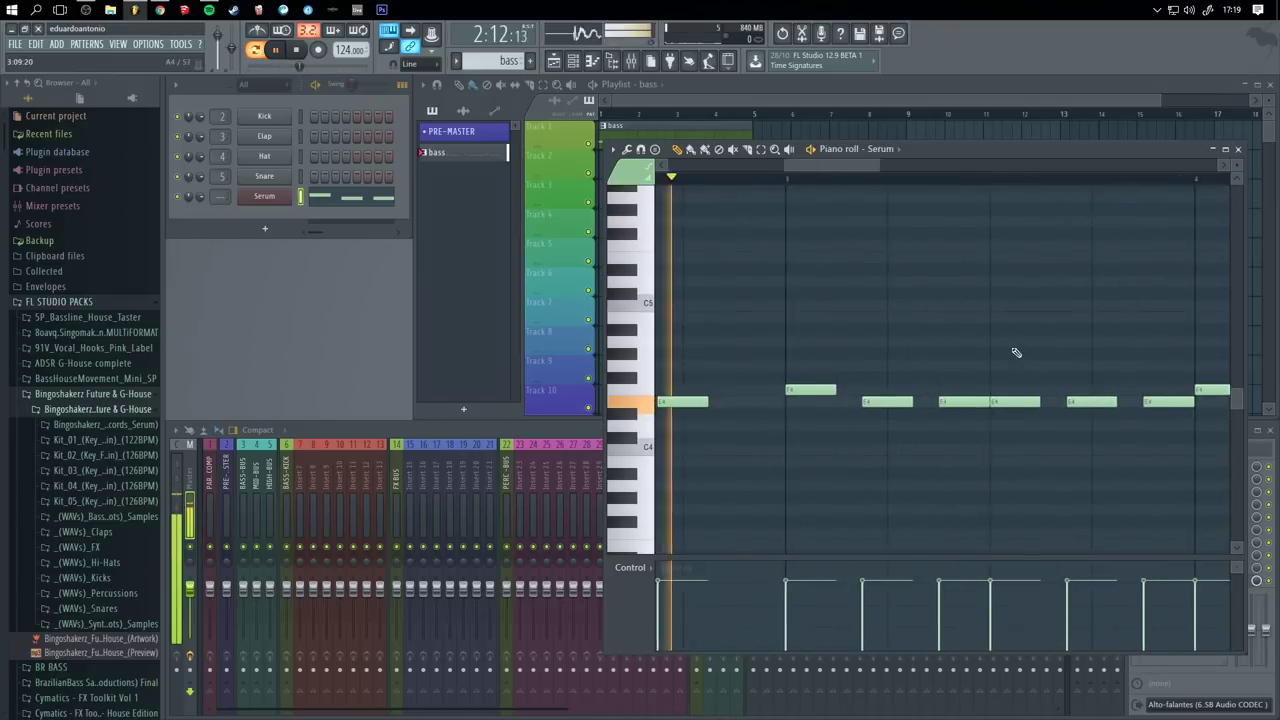
{"action": "left_click_drag", "start_coordinate": [1176, 327], "coordinate": [688, 343]}
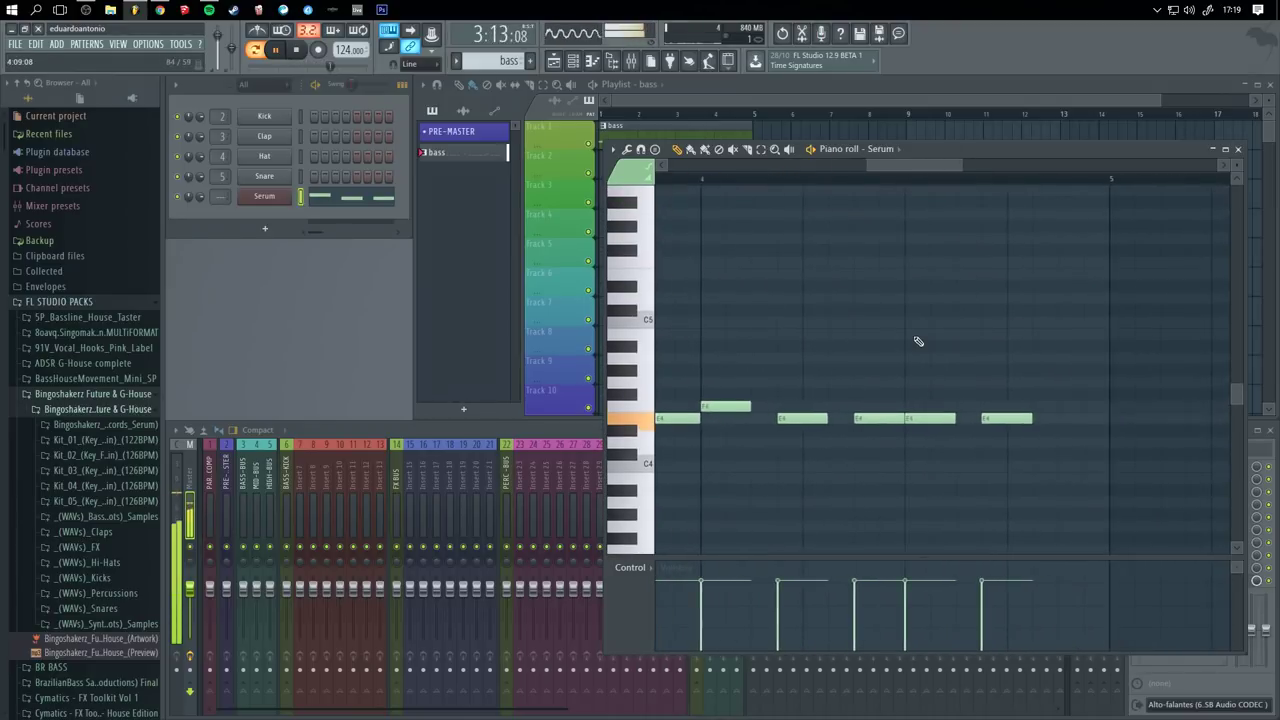
{"action": "left_click_drag", "start_coordinate": [988, 336], "coordinate": [1010, 336]}
{"action": "scroll", "coordinate": [1015, 338], "scroll_direction": "down", "scroll_amount": 5}
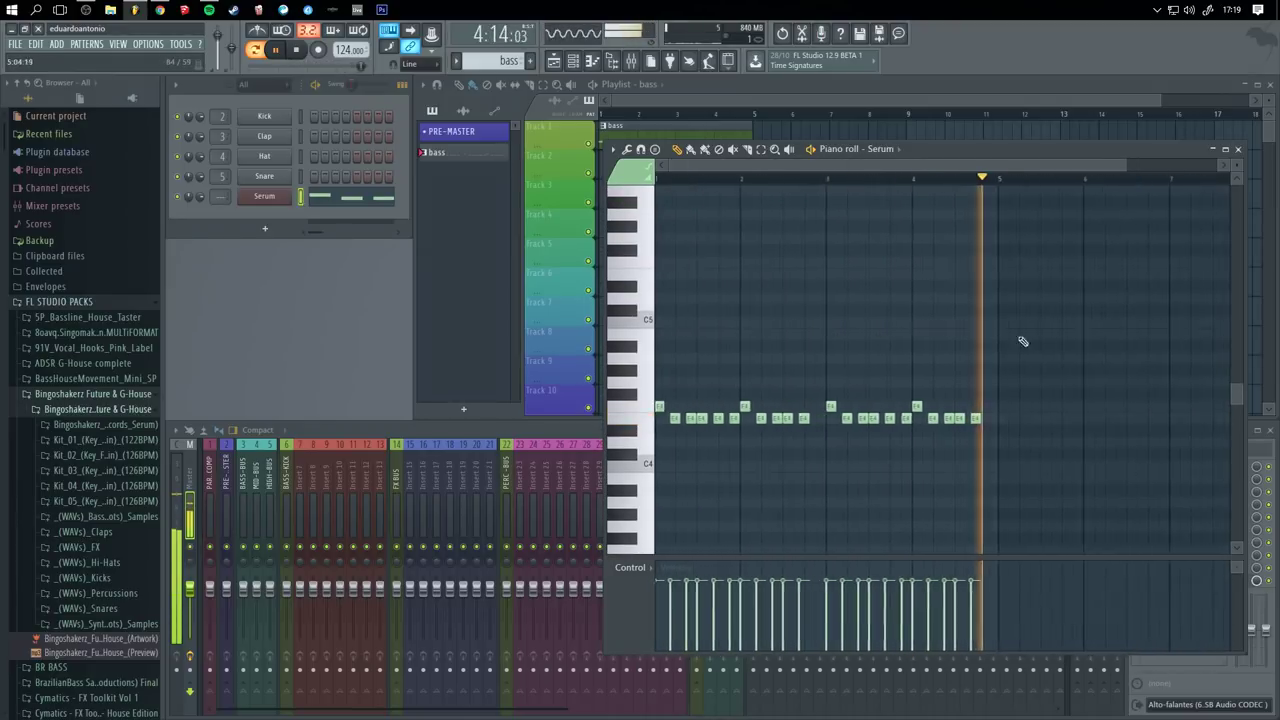
{"action": "key", "text": "space"}
- Add a closing D4 note at 2:12:00 in bar 2 and a closing G4 note at 4:12:00 in bar 4
{"action": "scroll", "coordinate": [804, 418], "scroll_direction": "up", "scroll_amount": 5}
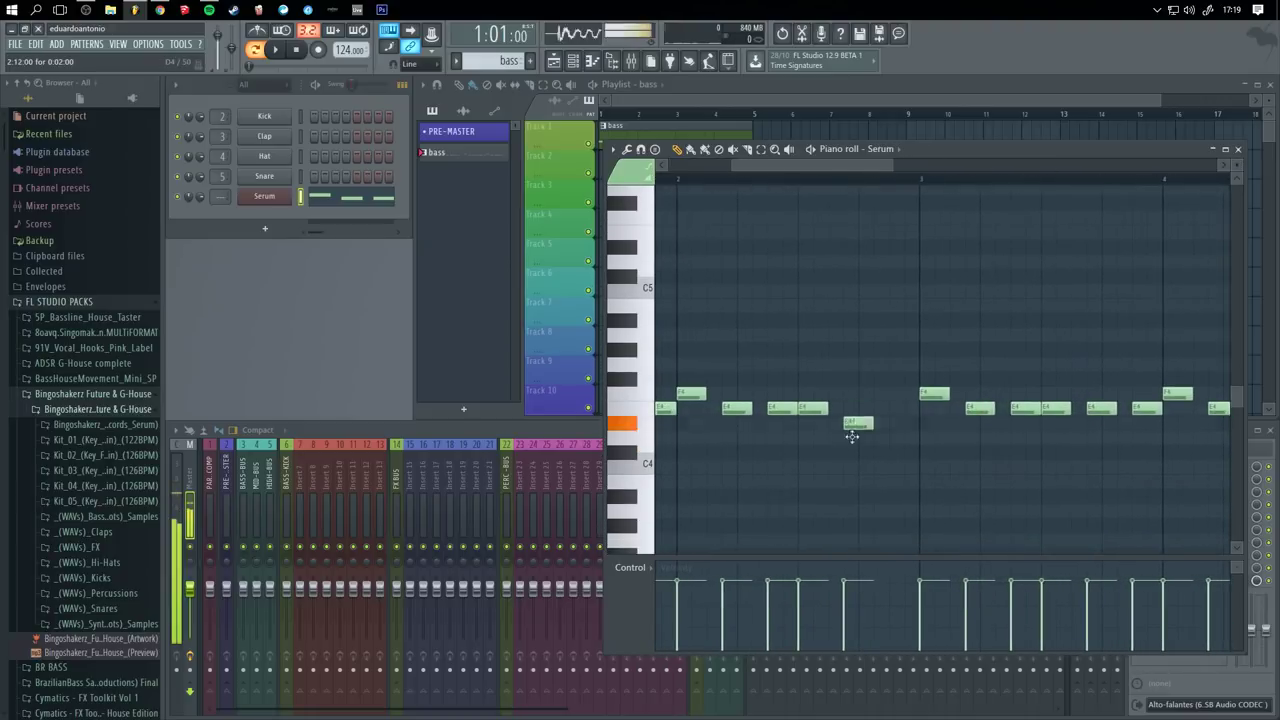
{"action": "scroll", "coordinate": [974, 400], "scroll_direction": "down", "scroll_amount": 4}
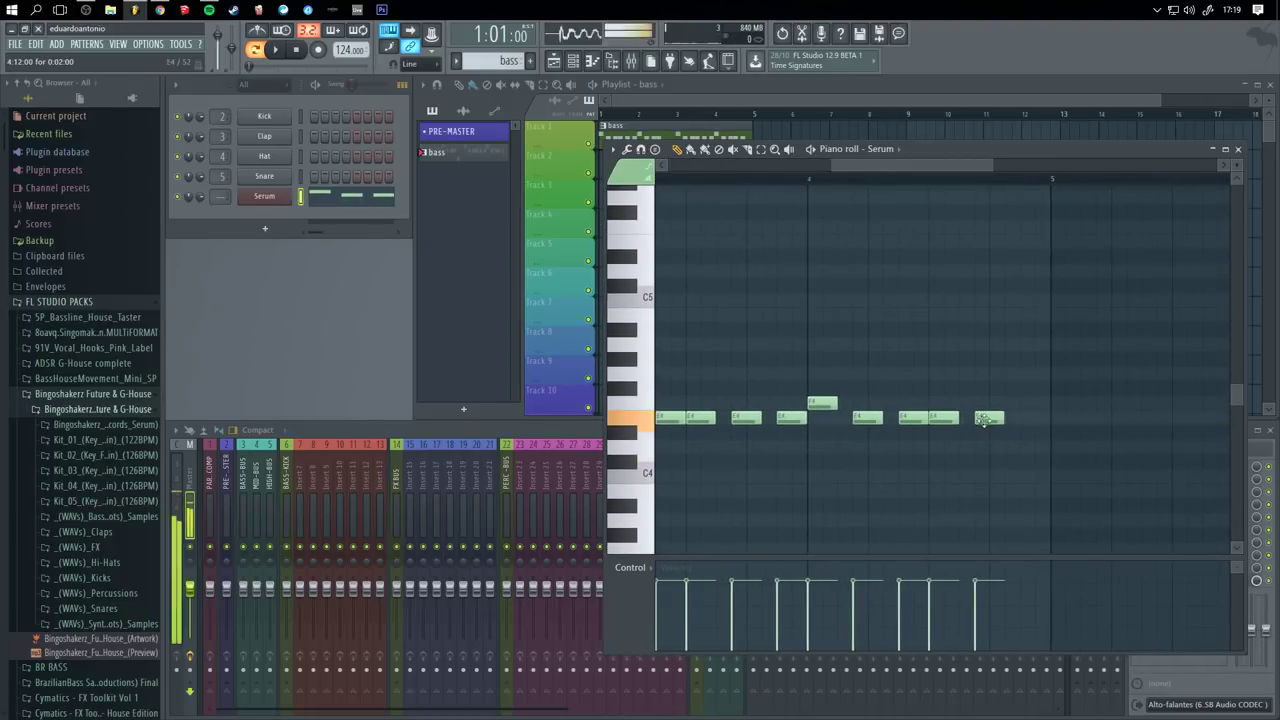
{"action": "left_click_drag", "start_coordinate": [984, 420], "coordinate": [989, 373]}
{"action": "left_click_drag", "start_coordinate": [740, 396], "coordinate": [1074, 396]}
- Play the four-bar bass line to check the new ending notes of bars 2 and 4, and stop playback
{"action": "key", "text": "space"}
{"action": "left_click_drag", "start_coordinate": [862, 397], "coordinate": [1099, 411]}
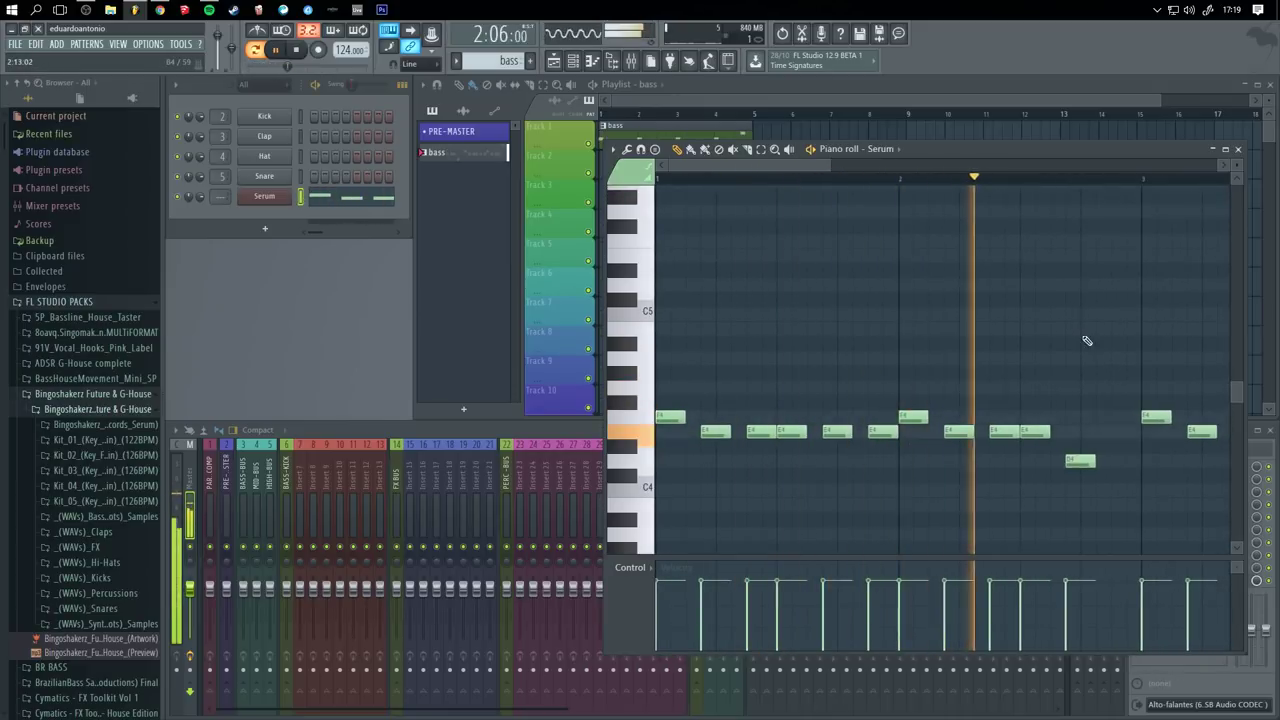
{"action": "left_click_drag", "start_coordinate": [1070, 340], "coordinate": [931, 363]}
{"action": "left_click_drag", "start_coordinate": [1106, 357], "coordinate": [891, 315]}
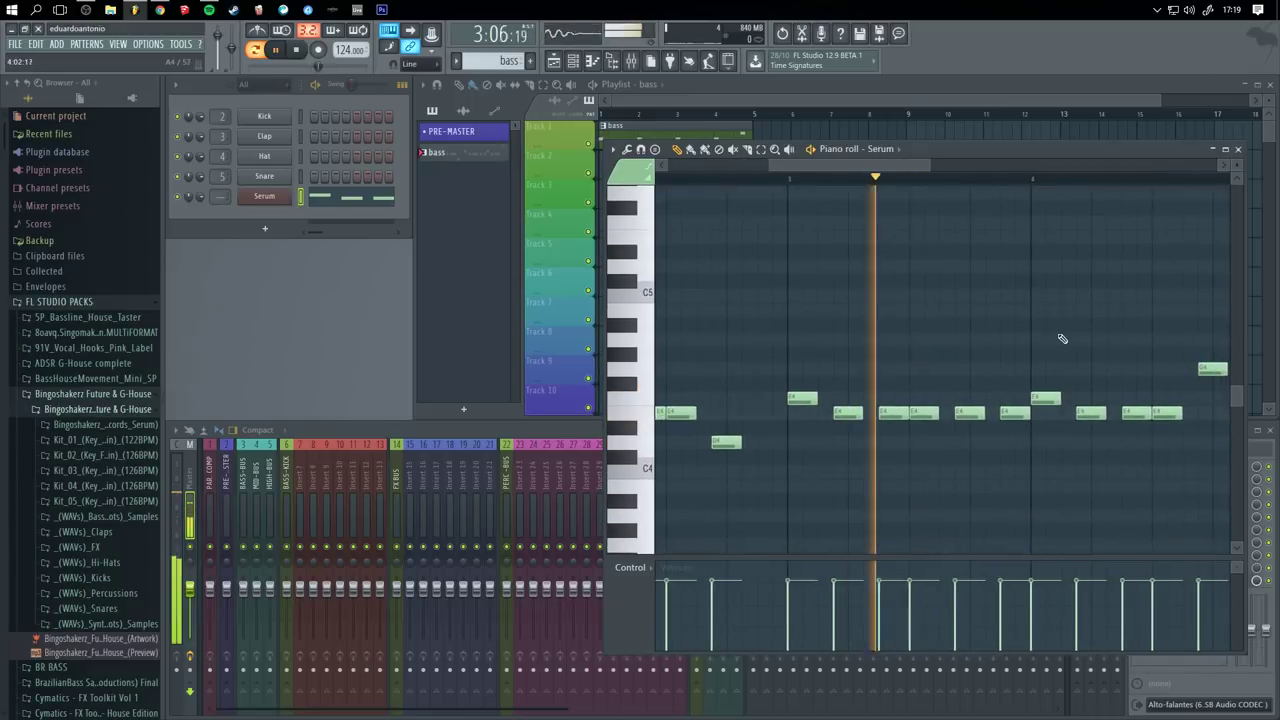
{"action": "left_click_drag", "start_coordinate": [1071, 343], "coordinate": [980, 314]}
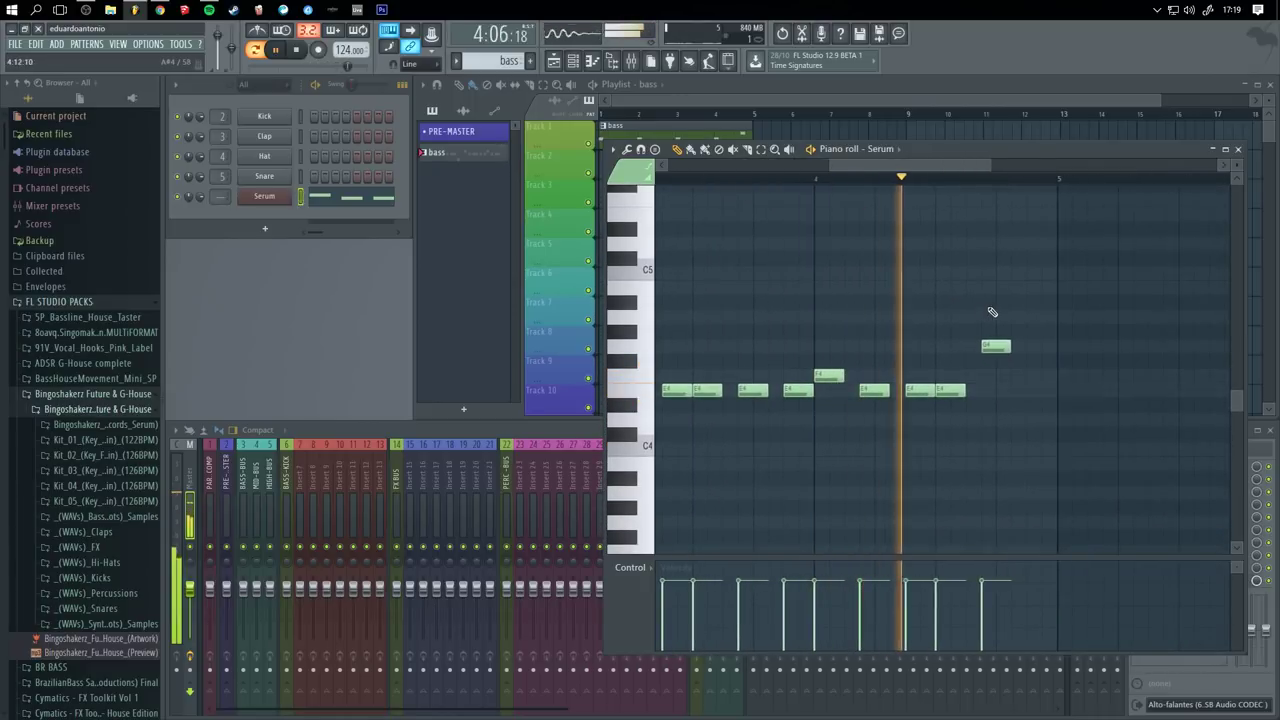
{"action": "left_click_drag", "start_coordinate": [836, 366], "coordinate": [1130, 348]}
{"action": "left_click_drag", "start_coordinate": [820, 328], "coordinate": [1098, 393]}
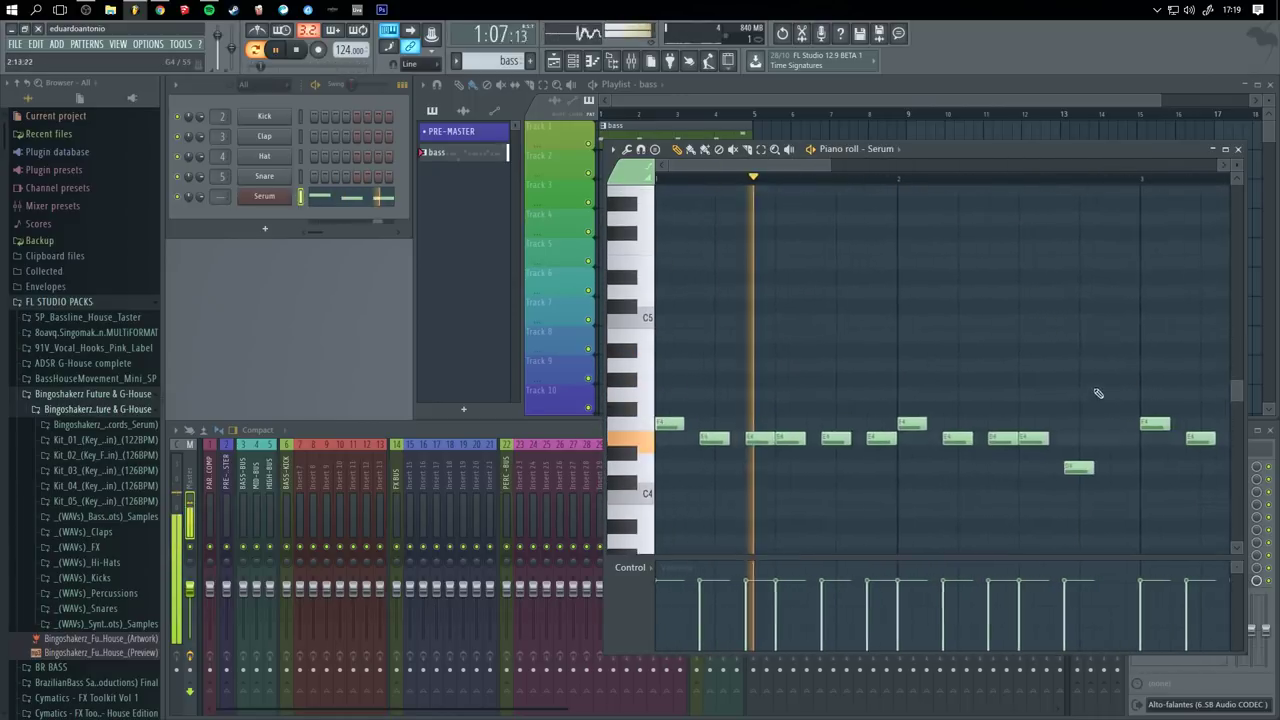
{"action": "key", "text": "space"}
- Close the piano roll and open the Kit_04 (126BPM) folder of the Bingoshakerz pack in the browser
{"action": "left_click", "coordinate": [1238, 148]}
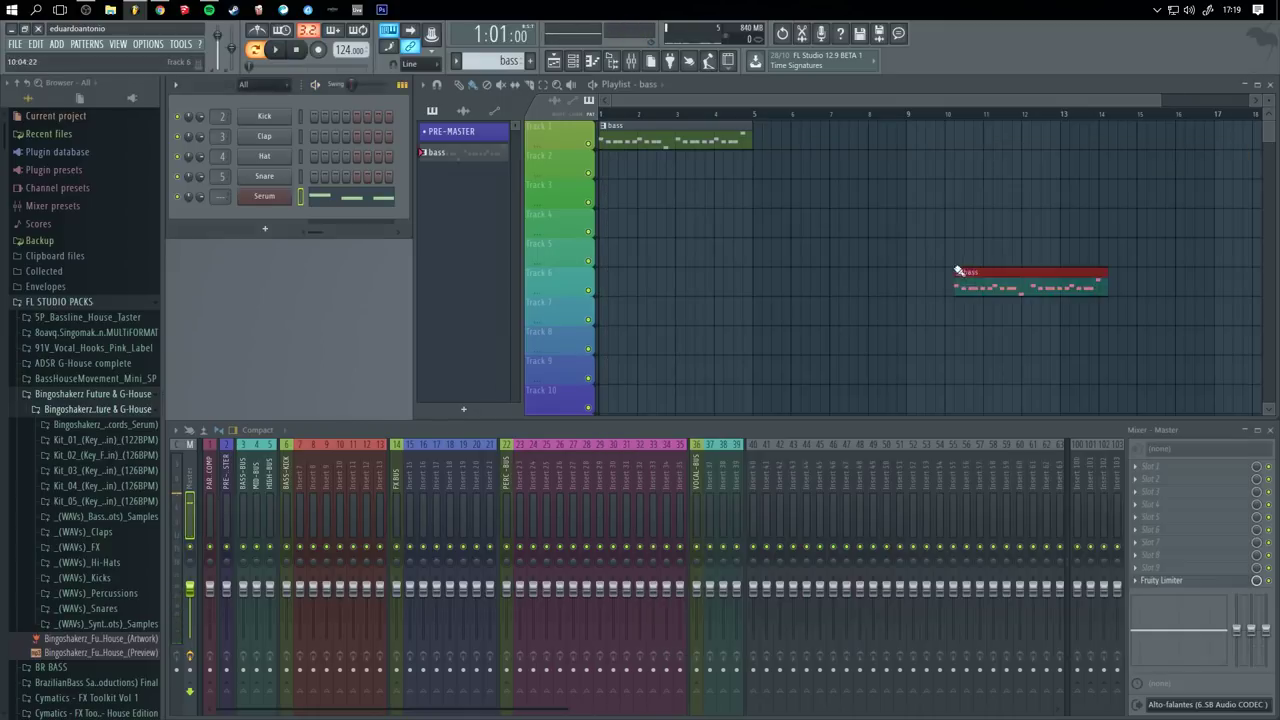
{"action": "right_click", "coordinate": [958, 271]}
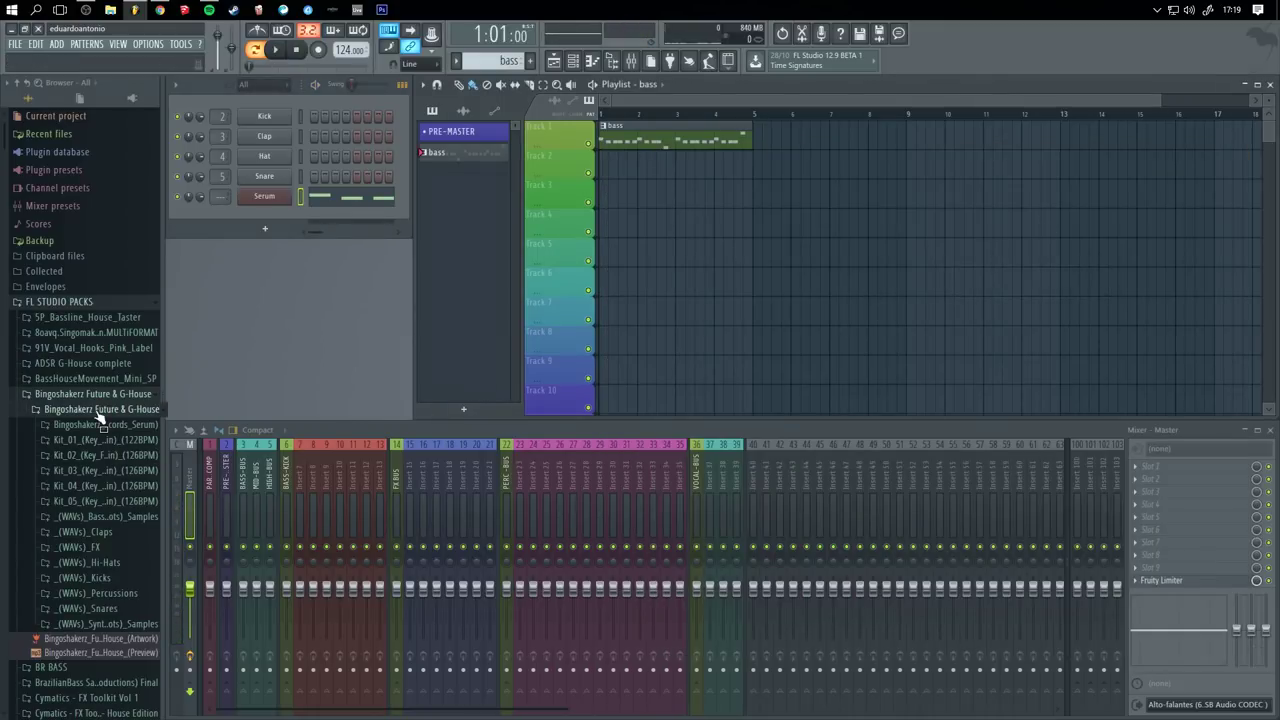
{"action": "left_click", "coordinate": [120, 487]}
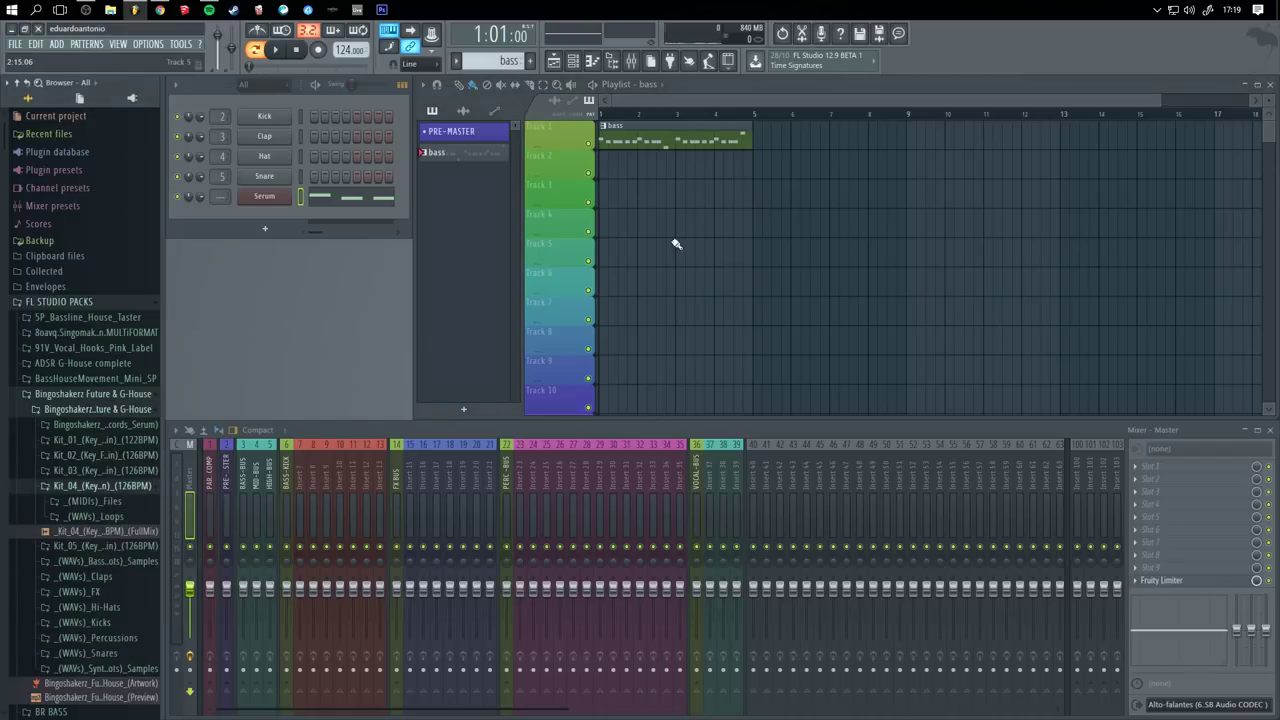
- Expand the _(WAVs)_Loops folder inside Kit_04 (126BPM) in the browser
{"action": "left_click", "coordinate": [731, 355]}
{"action": "right_click", "coordinate": [731, 355]}
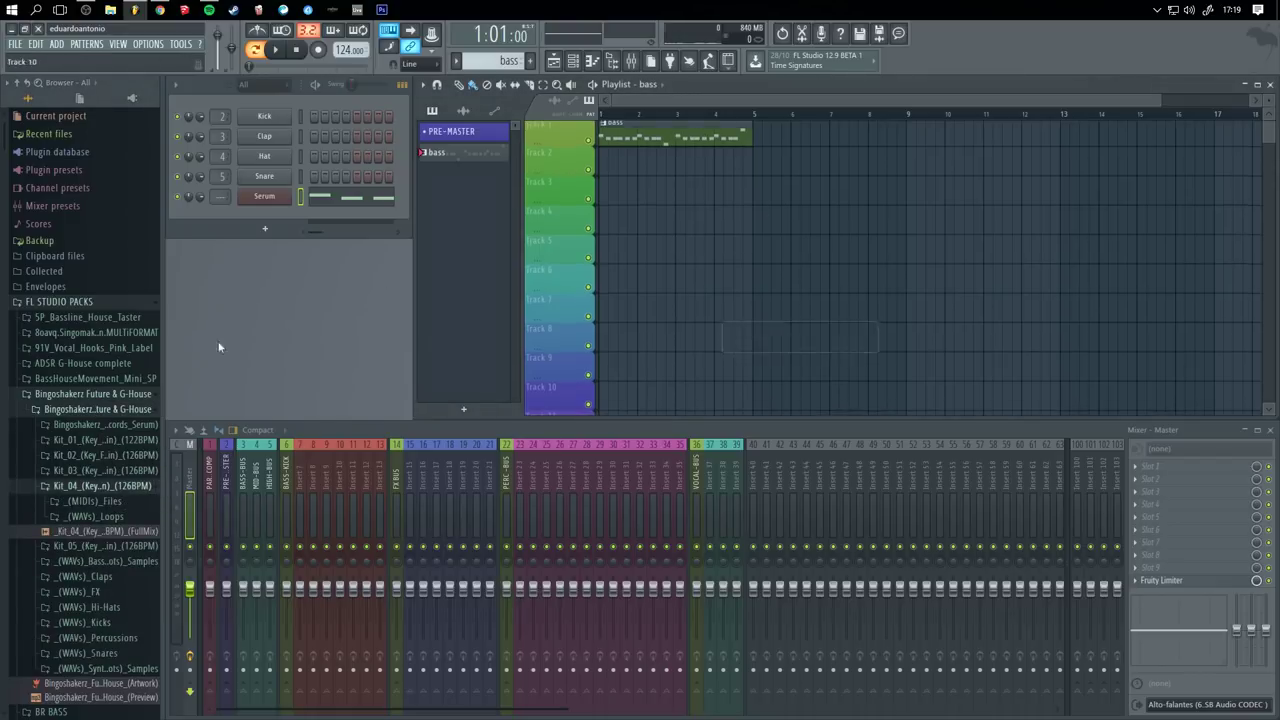
{"action": "left_click", "coordinate": [98, 488]}
{"action": "left_click", "coordinate": [108, 487]}
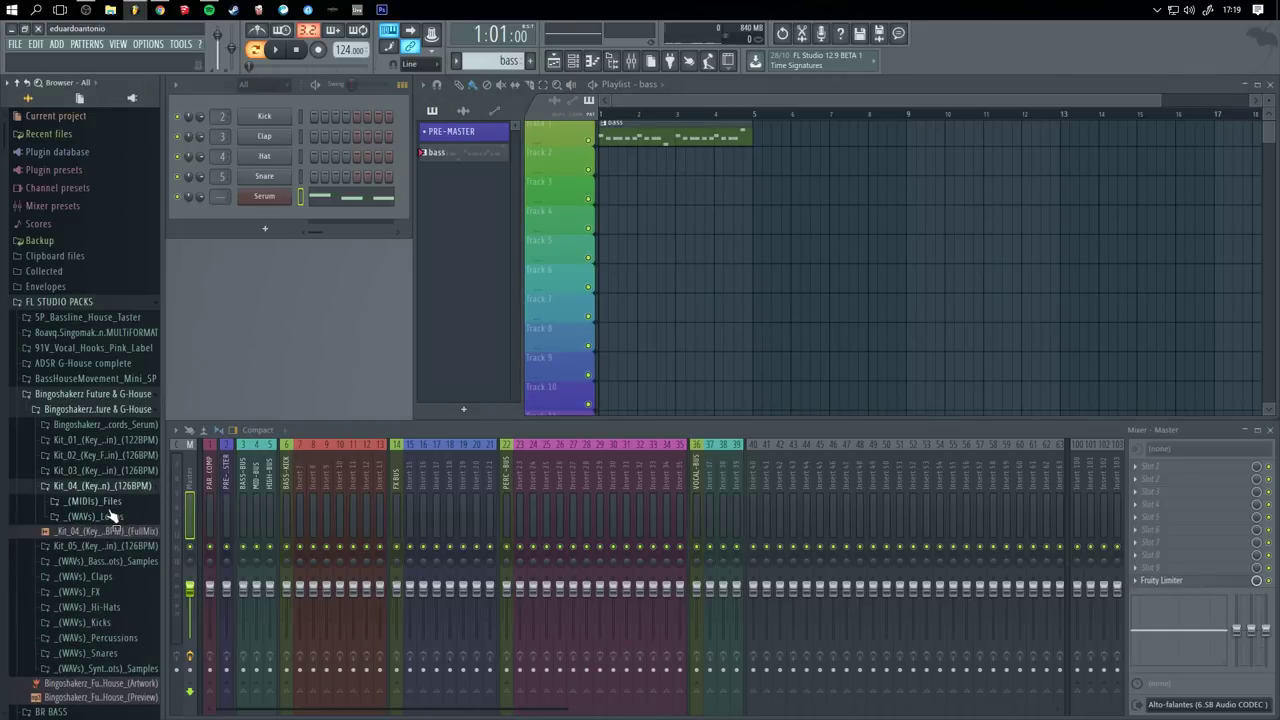
{"action": "left_click", "coordinate": [110, 517]}
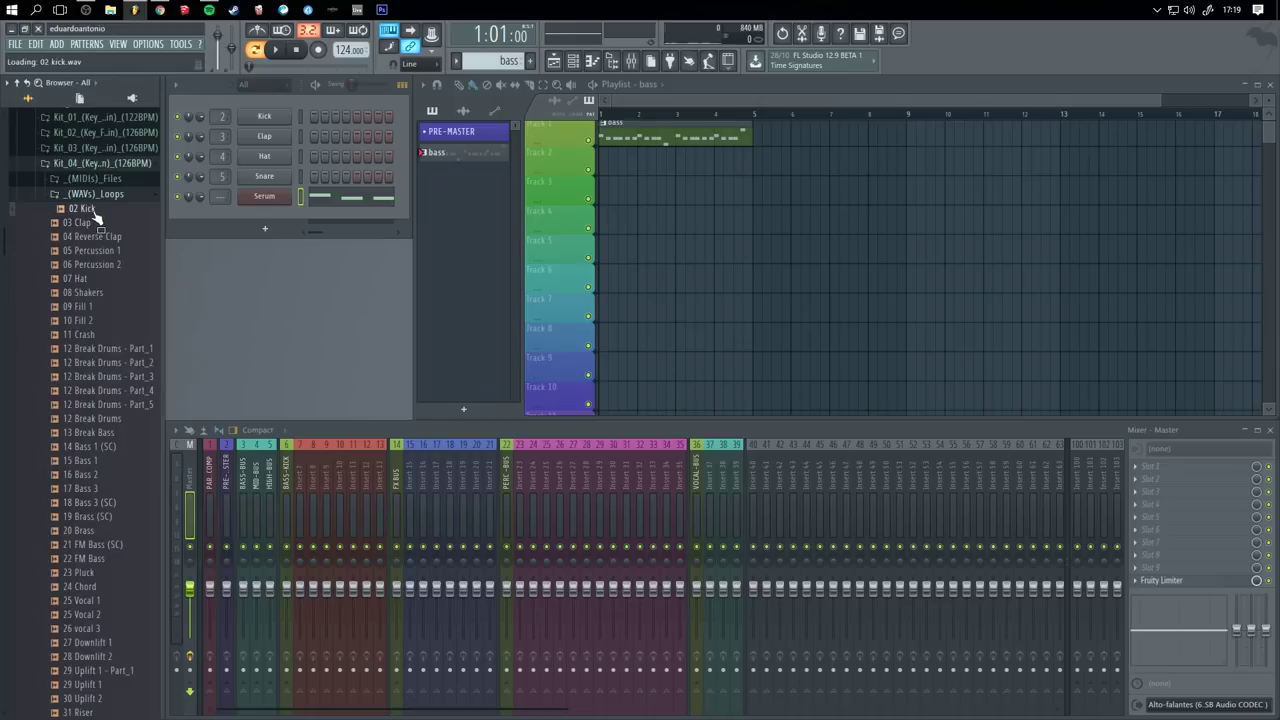
- Place the 02 Kick loop at bar 1 of Track 2 and fit it to tempo using the 100 to 200 range
{"action": "left_click_drag", "start_coordinate": [95, 212], "coordinate": [668, 162]}
{"action": "left_click", "coordinate": [601, 151]}
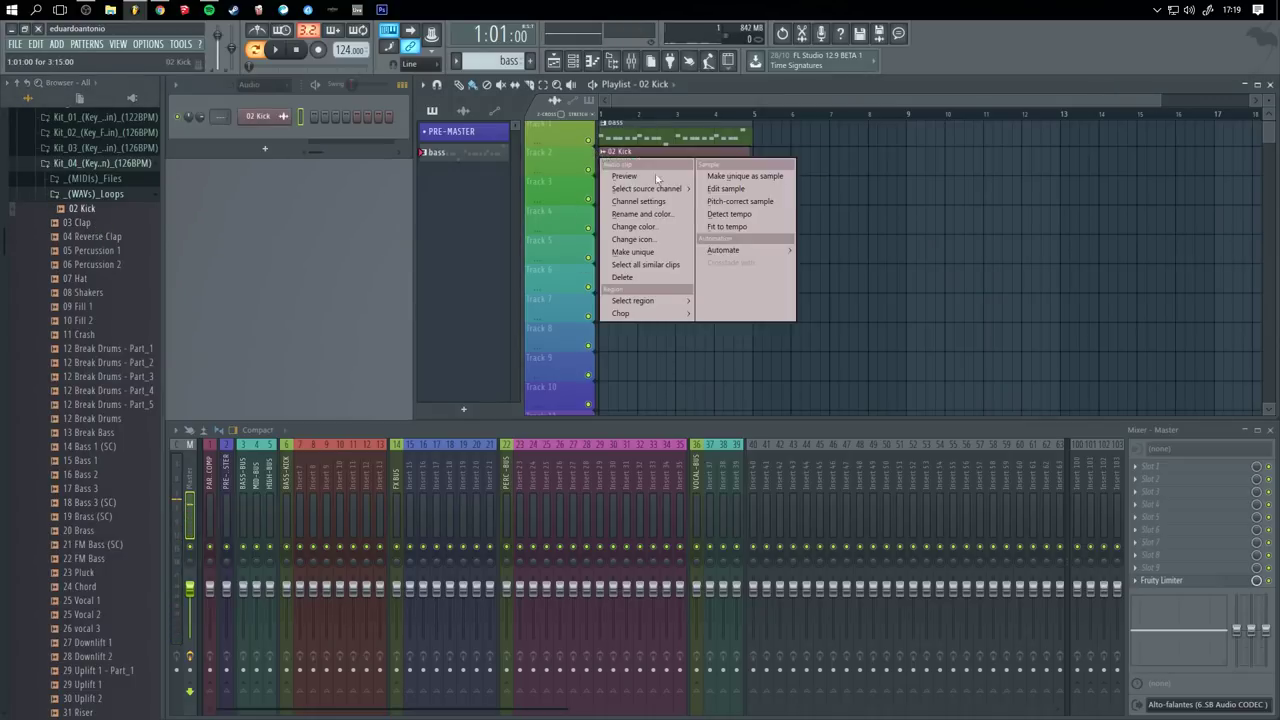
{"action": "left_click", "coordinate": [729, 228]}
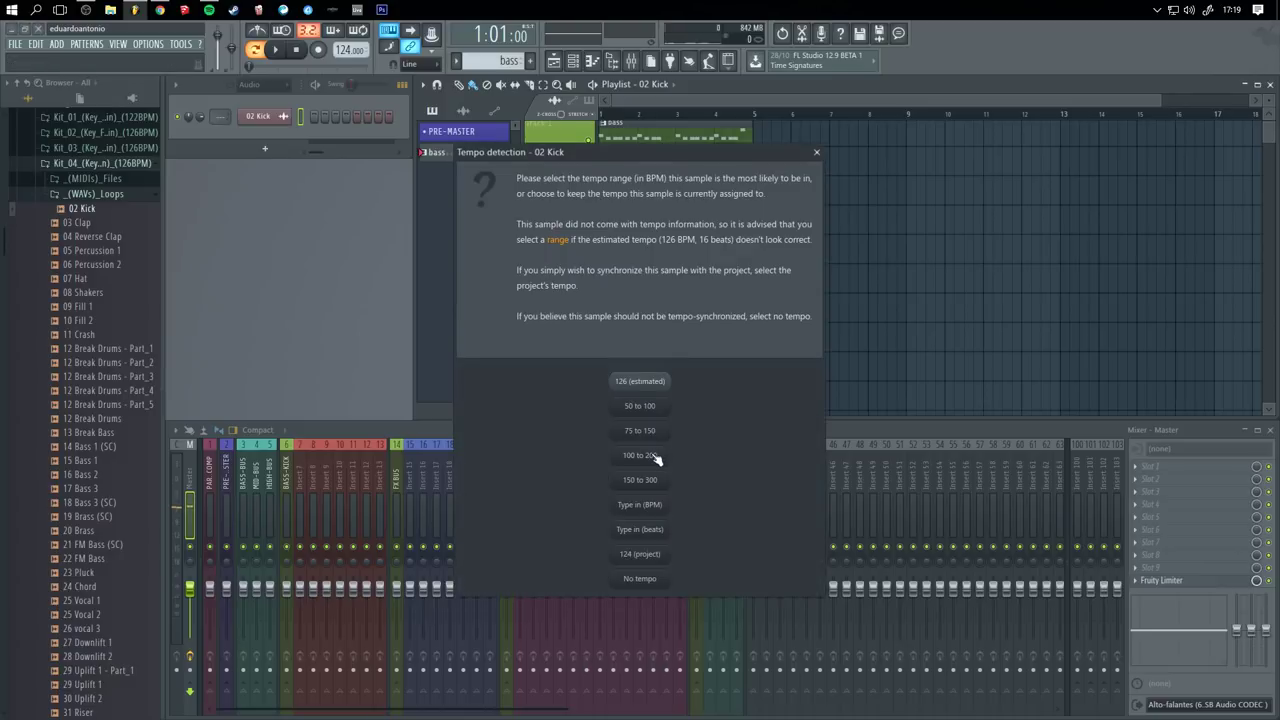
{"action": "left_click", "coordinate": [657, 461]}
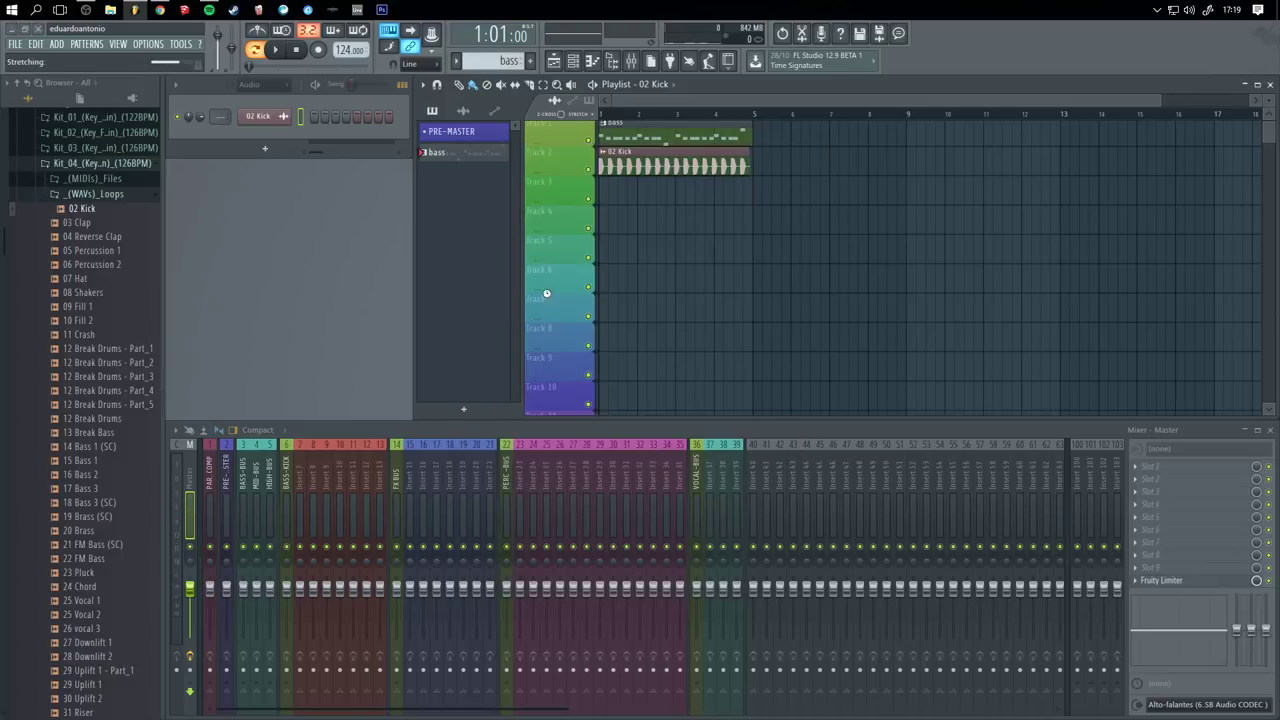
{"action": "left_click", "coordinate": [666, 273]}
{"action": "right_click", "coordinate": [666, 273]}
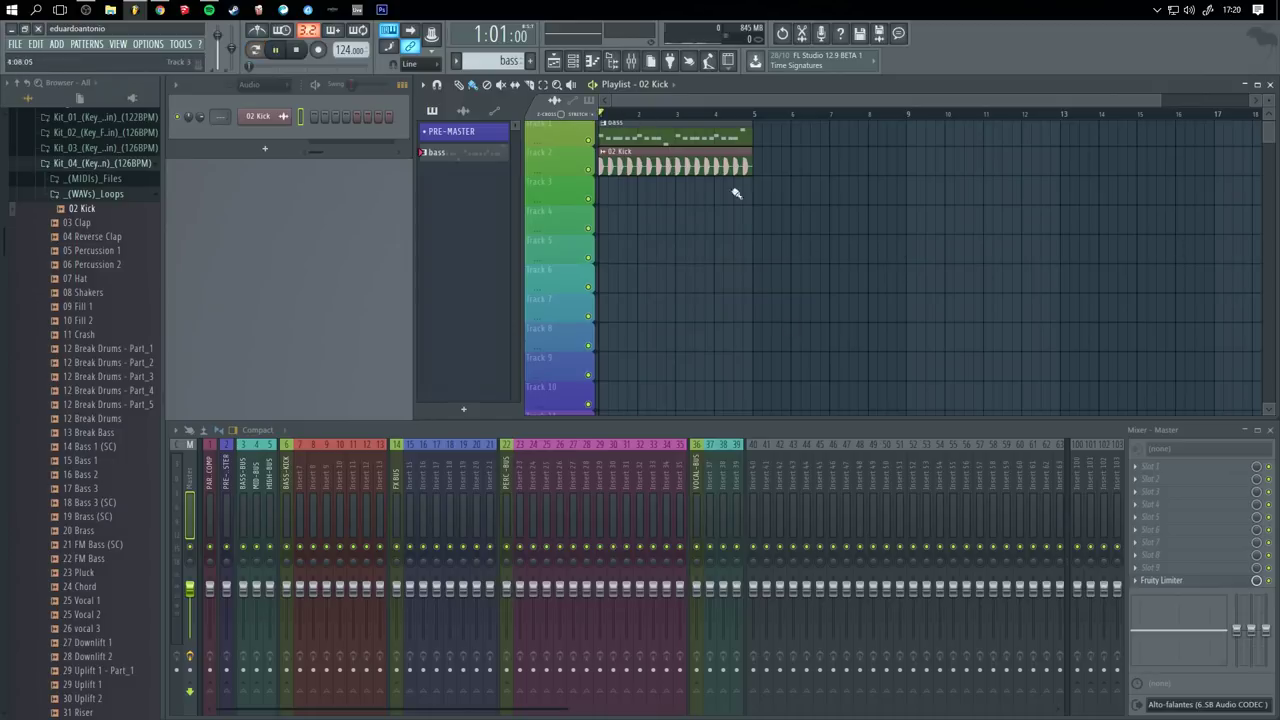
- Play the bass line together with the kick loop and stop playback, leaving no extra clips in the playlist
{"action": "key", "text": "space"}
{"action": "left_click", "coordinate": [812, 286]}
{"action": "right_click", "coordinate": [815, 286]}
{"action": "scroll", "coordinate": [780, 317], "scroll_direction": "up", "scroll_amount": 1}
{"action": "left_click", "coordinate": [774, 258]}
{"action": "right_click", "coordinate": [828, 264]}
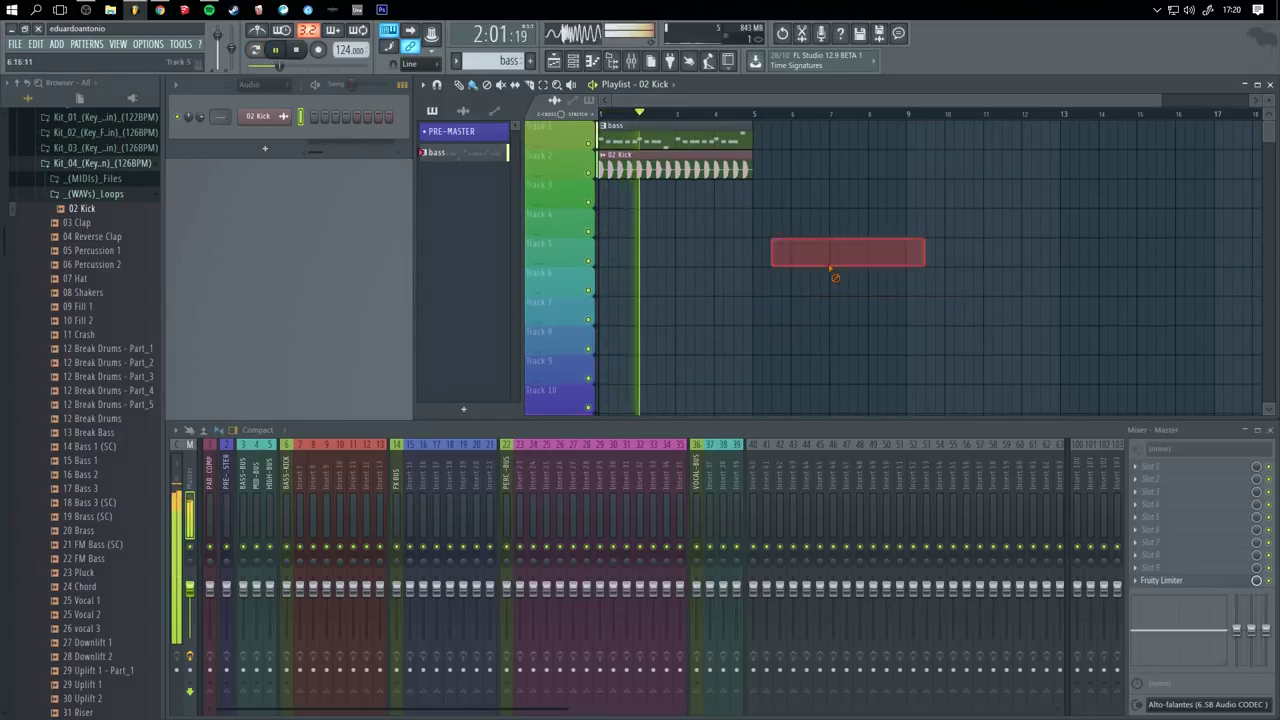
{"action": "left_click", "coordinate": [803, 280]}
{"action": "right_click", "coordinate": [828, 274]}
{"action": "left_click", "coordinate": [795, 284]}
{"action": "right_click", "coordinate": [815, 286]}
{"action": "left_click", "coordinate": [852, 256]}
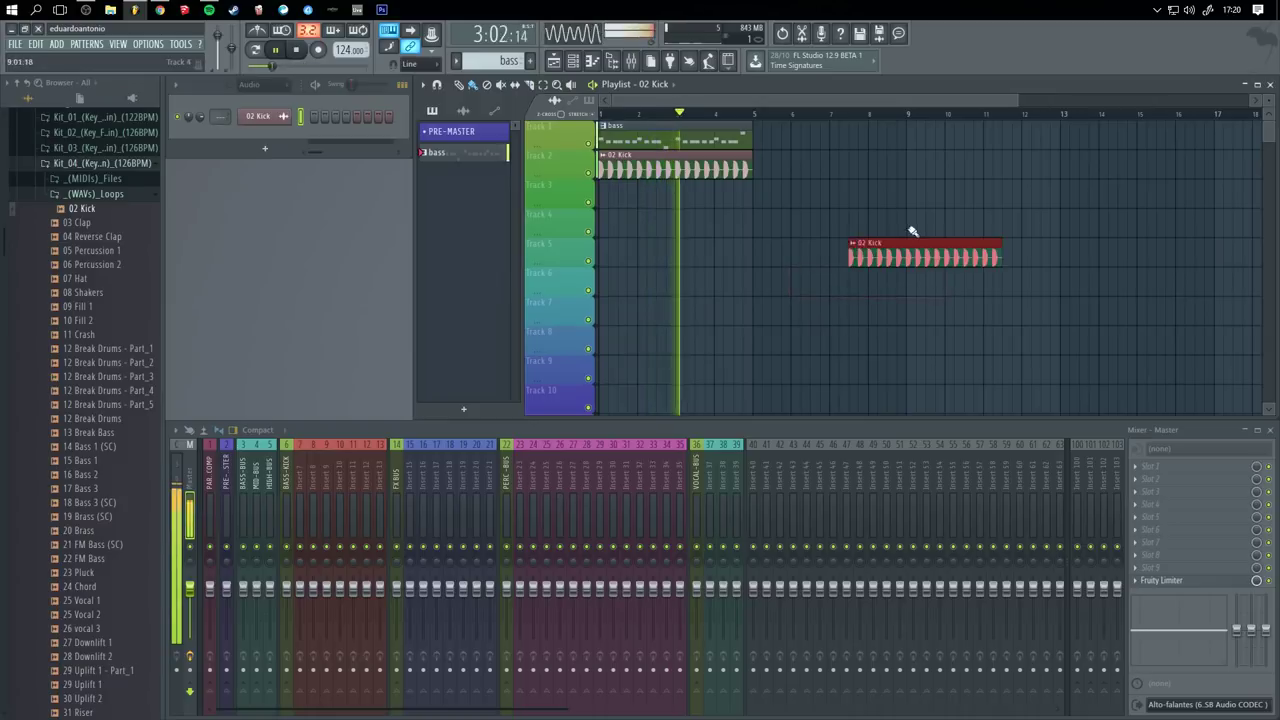
{"action": "right_click", "coordinate": [908, 241]}
{"action": "left_click", "coordinate": [843, 258]}
{"action": "right_click", "coordinate": [852, 257]}
{"action": "key", "text": "space"}
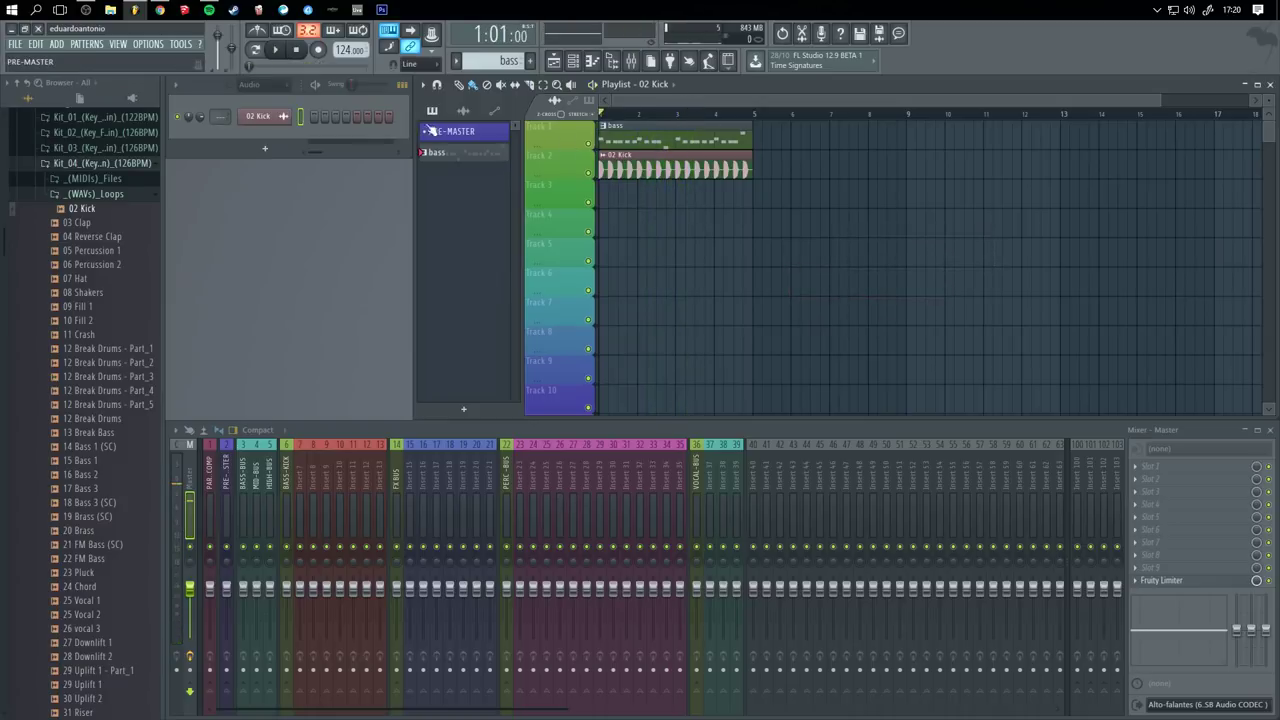
- Show all channels in the channel rack, load the BA Analog Pluck [SN] preset in Serum and close the plugin window
{"action": "left_click", "coordinate": [287, 84]}
{"action": "left_click", "coordinate": [275, 102]}
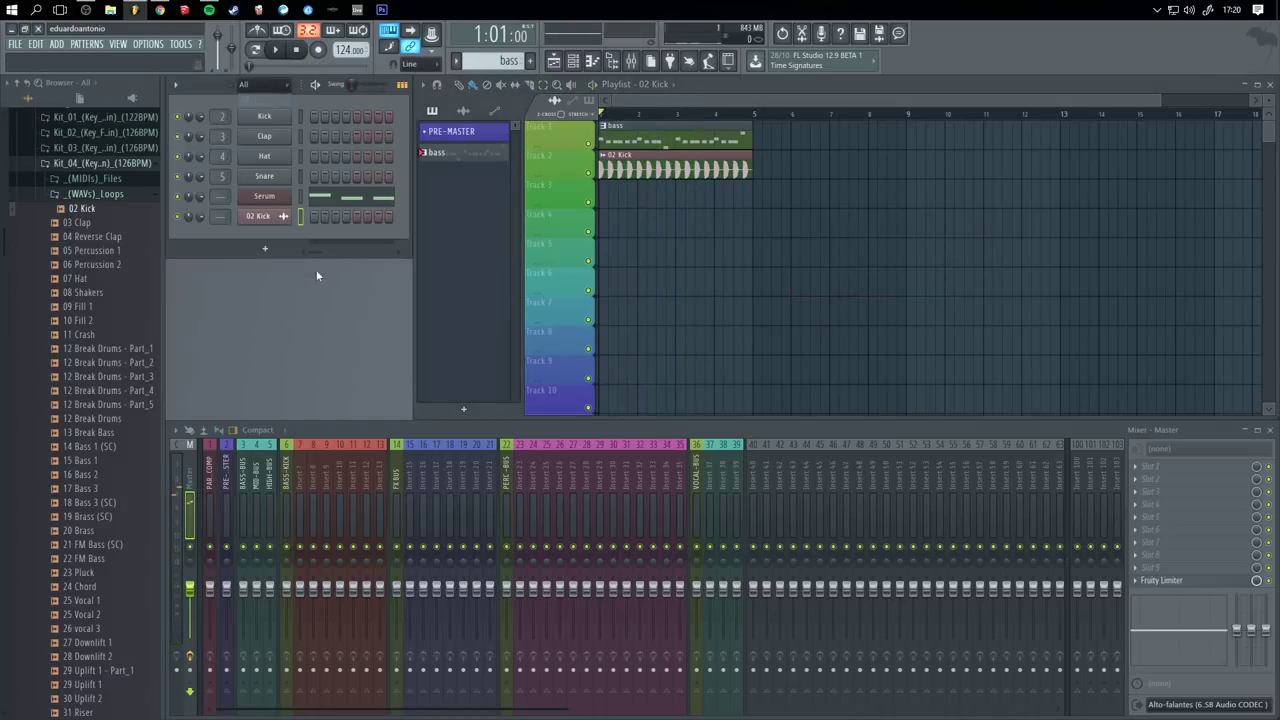
{"action": "right_click", "coordinate": [275, 198]}
{"action": "mouse_move", "coordinate": [357, 290]}
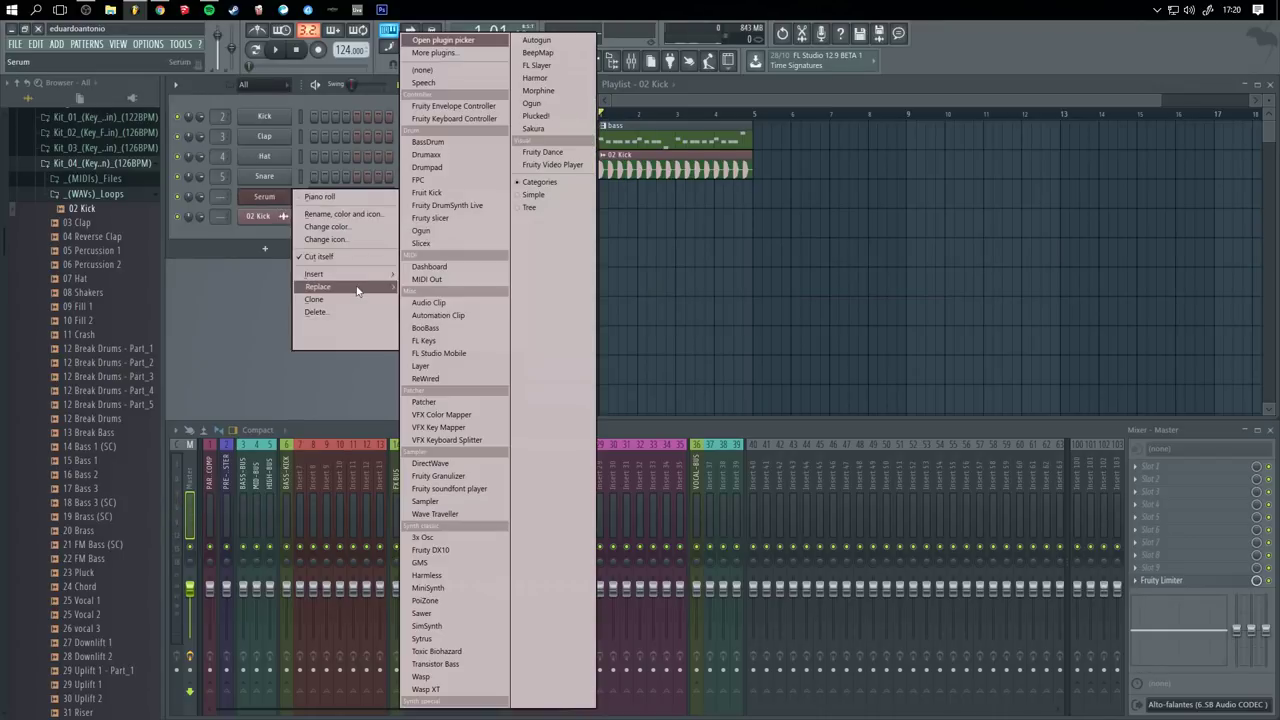
{"action": "left_click", "coordinate": [283, 200]}
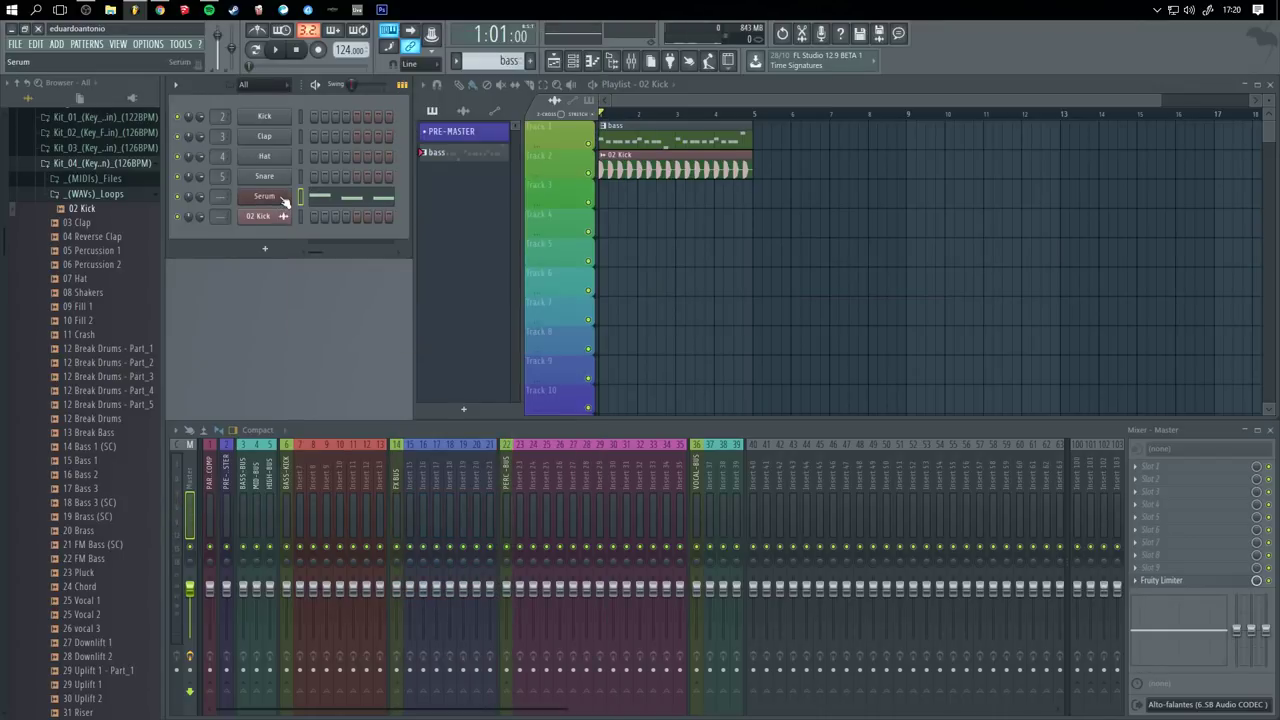
{"action": "left_click", "coordinate": [910, 194]}
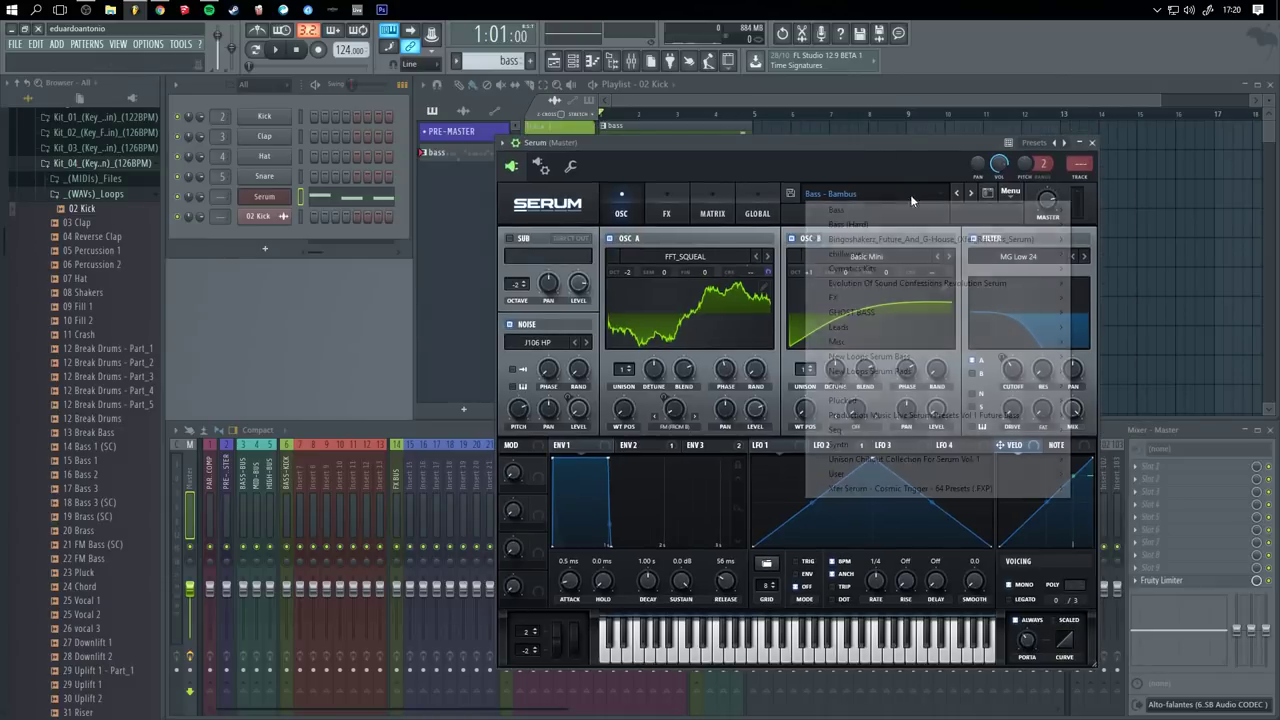
{"action": "mouse_move", "coordinate": [838, 210]}
{"action": "left_click", "coordinate": [605, 208]}
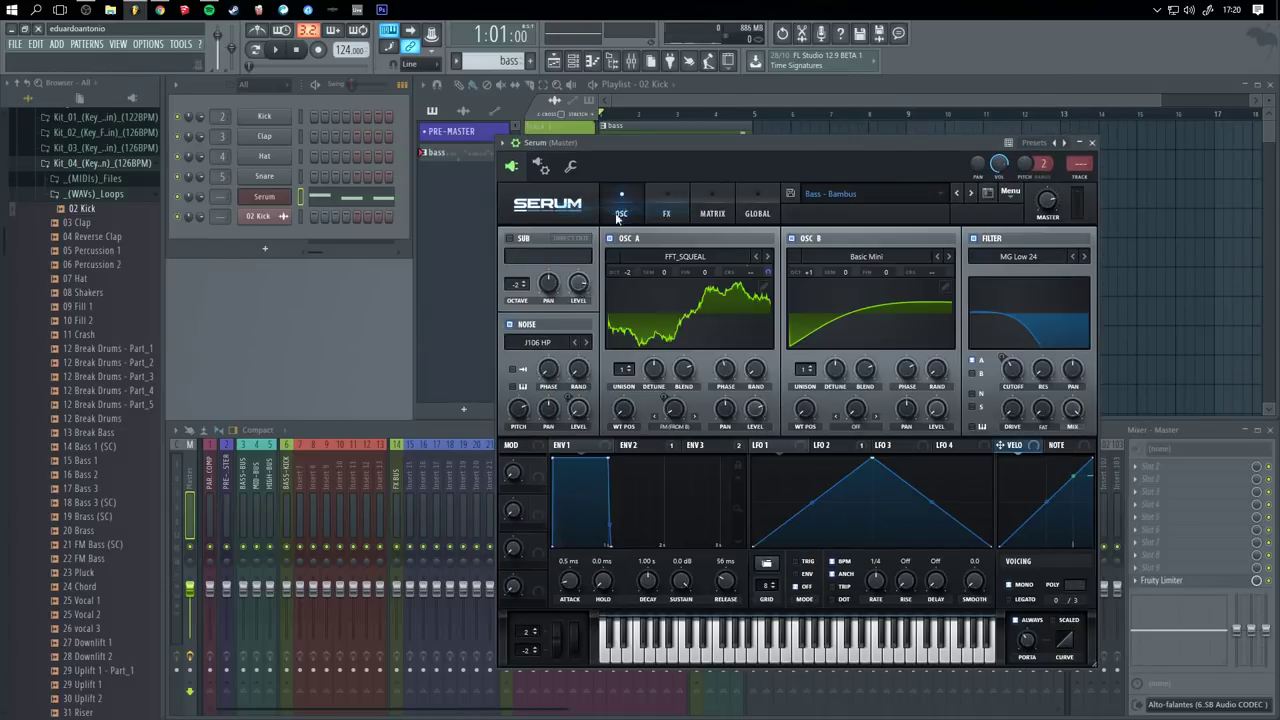
{"action": "left_click", "coordinate": [968, 193]}
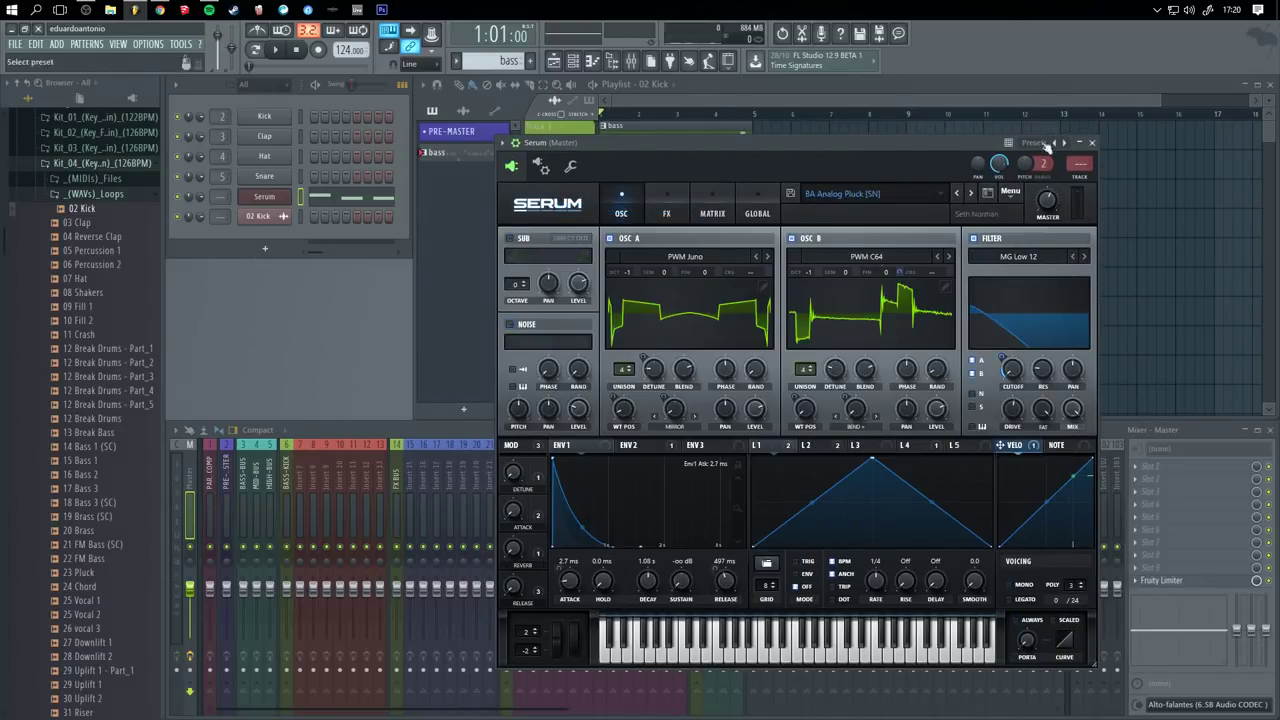
{"action": "left_click", "coordinate": [1092, 142]}
- Play the bass line with the new Serum preset over the kick and stop playback
{"action": "key", "text": "space"}
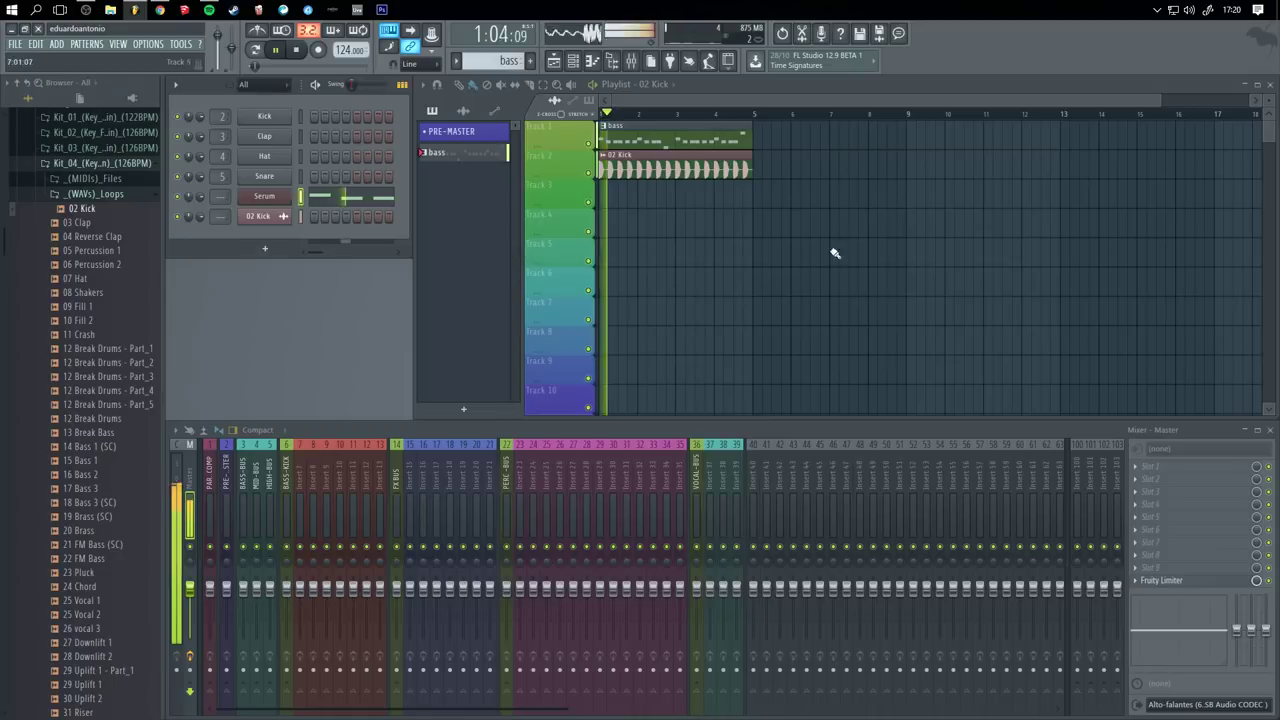
{"action": "left_click", "coordinate": [763, 285]}
{"action": "right_click", "coordinate": [763, 285]}
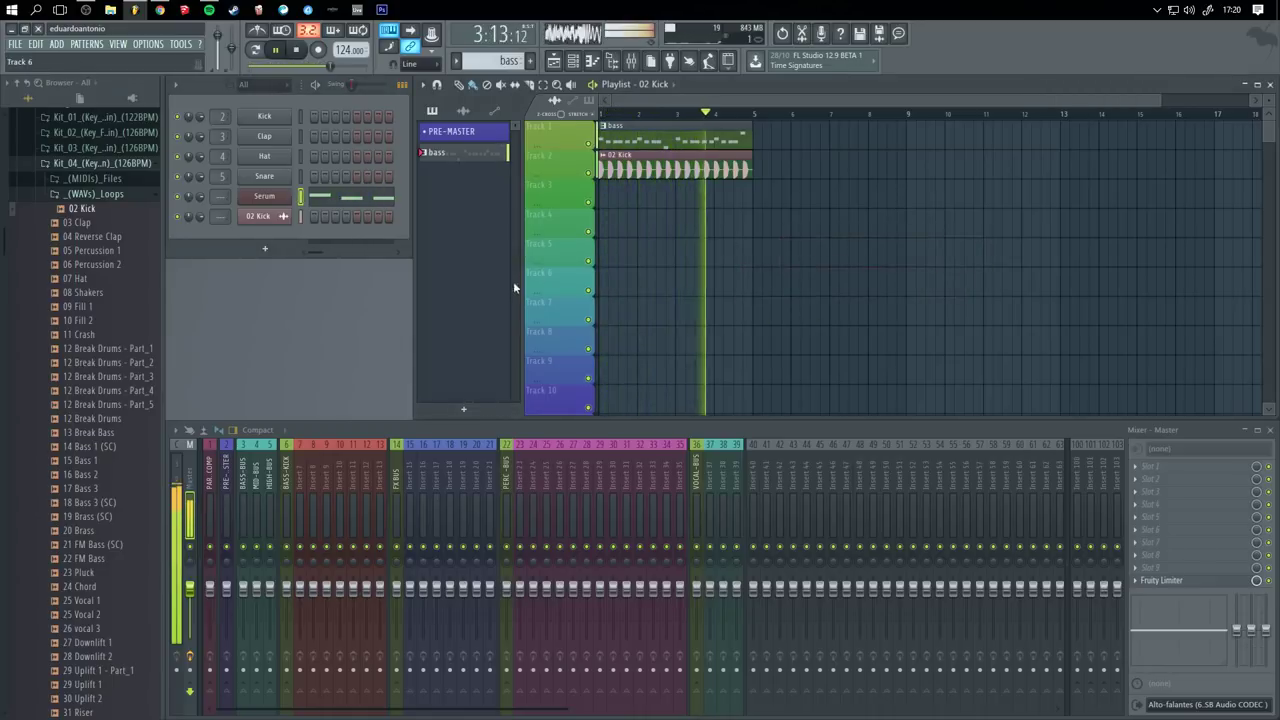
{"action": "key", "text": "space"}
- Place the 03 Clap loop at bar 1 of Track 3 and fit it to tempo using the 100 to 200 range
{"action": "left_click", "coordinate": [86, 224]}
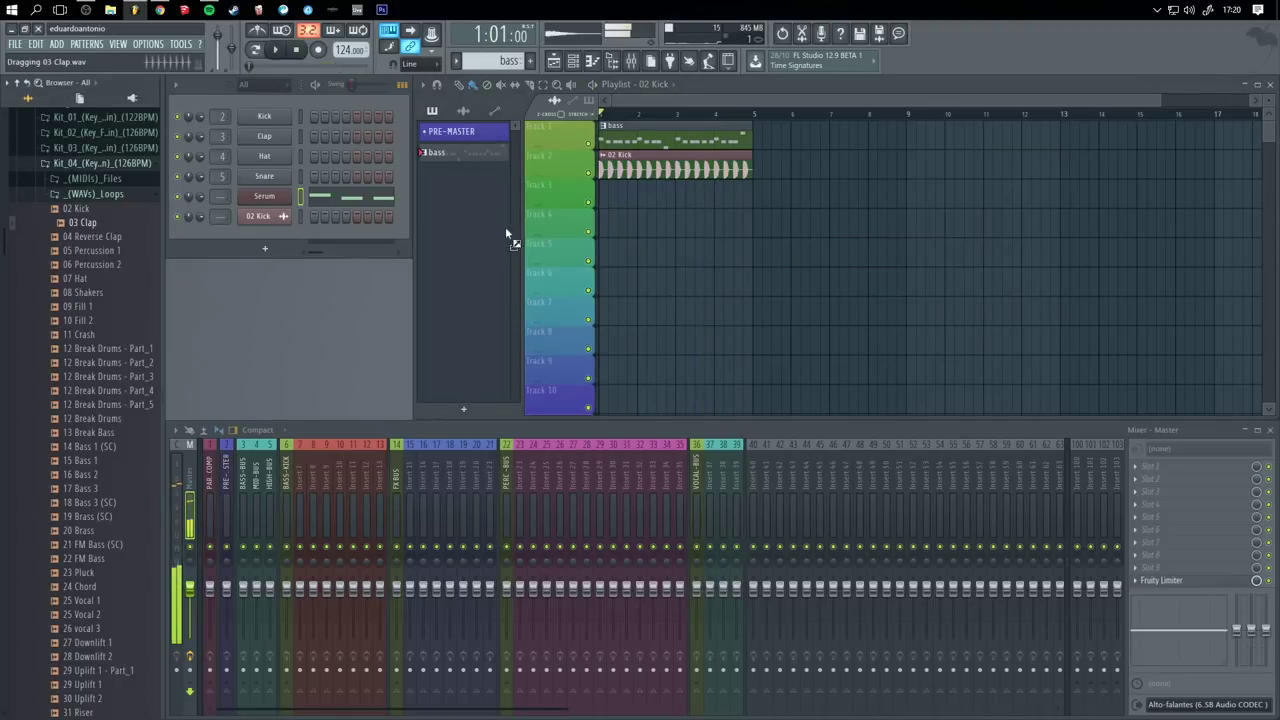
{"action": "left_click_drag", "start_coordinate": [507, 235], "coordinate": [603, 194]}
{"action": "left_click", "coordinate": [607, 189]}
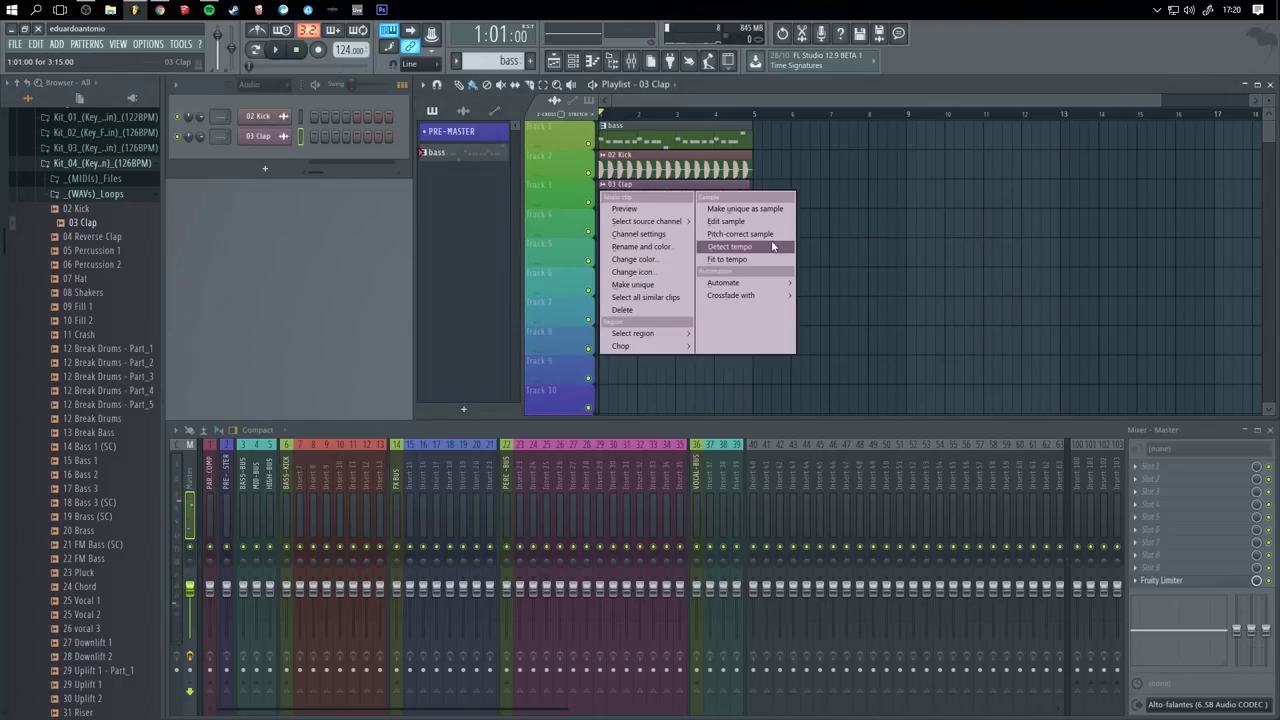
{"action": "left_click", "coordinate": [765, 260]}
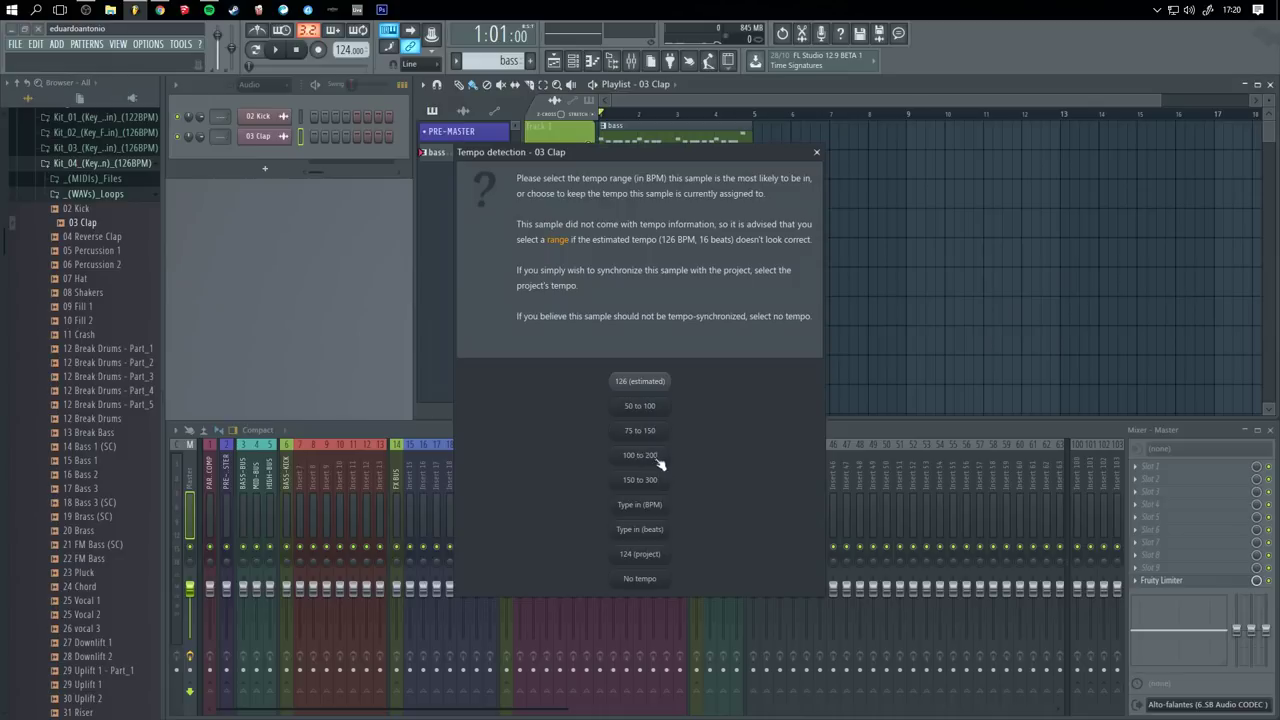
{"action": "left_click", "coordinate": [658, 458]}
{"action": "left_click", "coordinate": [783, 235]}
{"action": "right_click", "coordinate": [842, 223]}
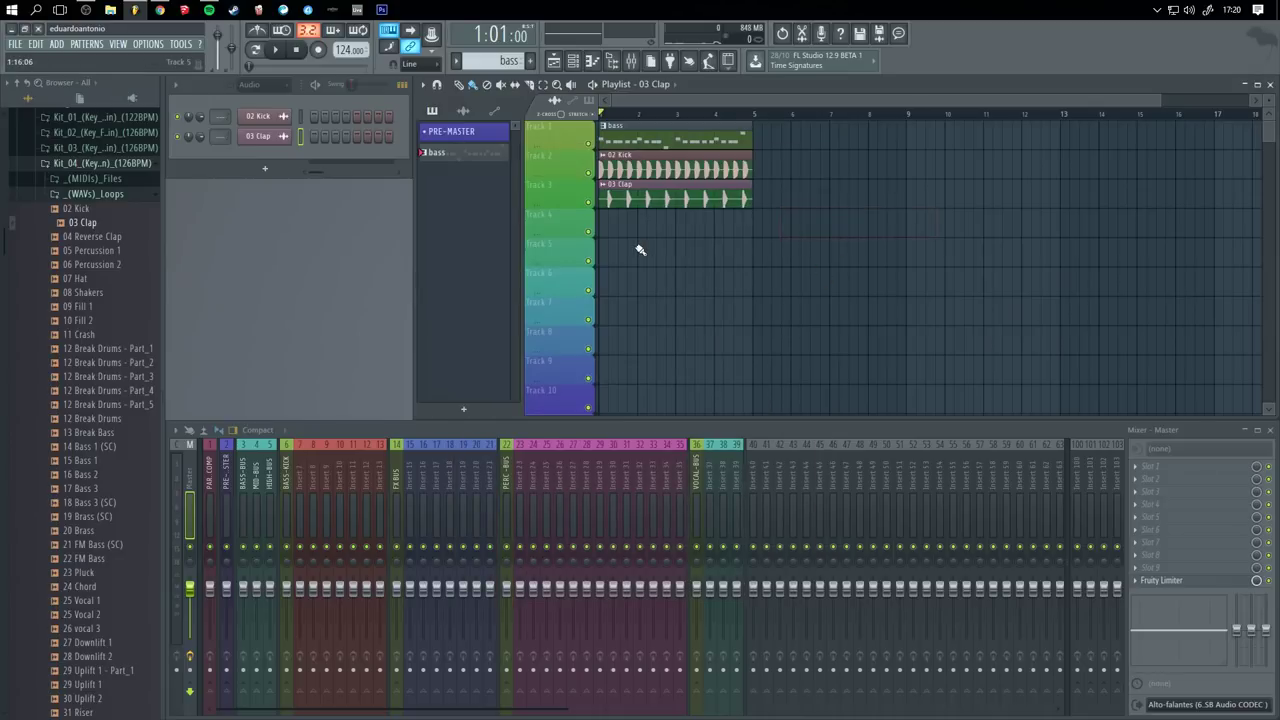
{"action": "left_click", "coordinate": [747, 292]}
{"action": "right_click", "coordinate": [749, 293]}
{"action": "left_click", "coordinate": [775, 316]}
{"action": "right_click", "coordinate": [776, 316]}
- Place the 04 Reverse Clap loop at bar 1 of Track 4 and fit it to tempo using the 100 to 200 range
{"action": "left_click_drag", "start_coordinate": [122, 245], "coordinate": [600, 220]}
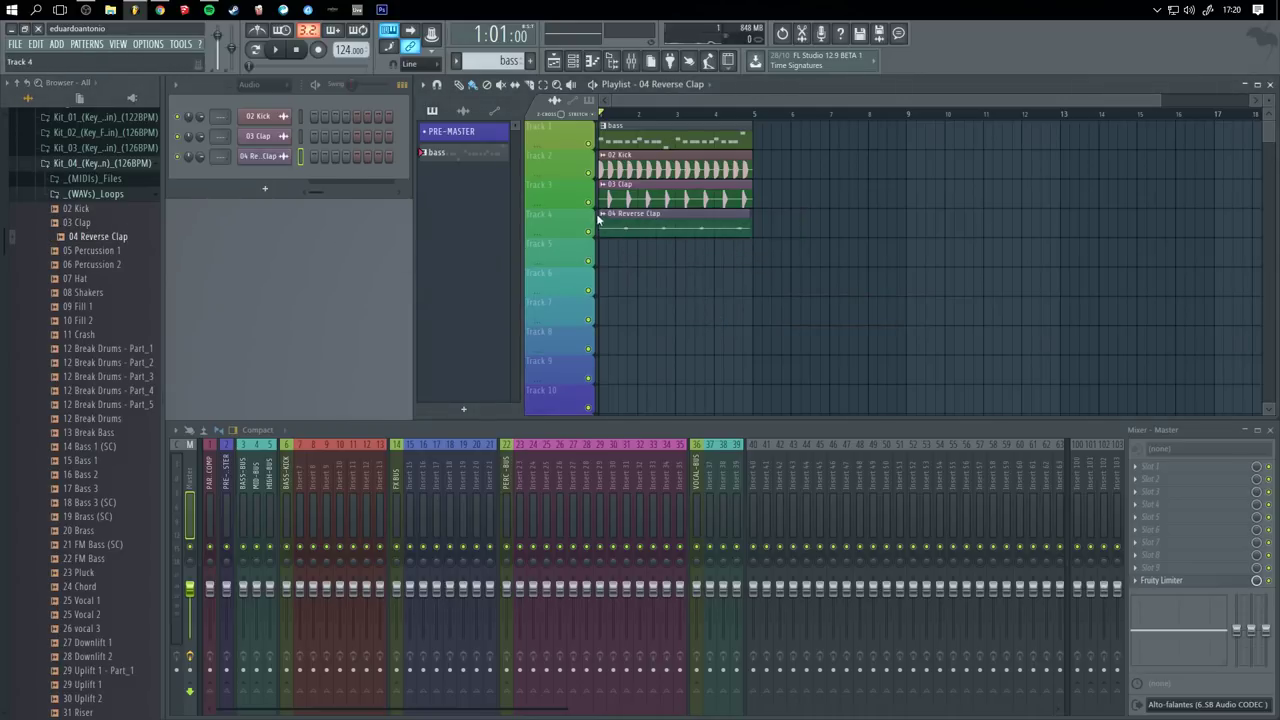
{"action": "left_click", "coordinate": [608, 219]}
{"action": "left_click", "coordinate": [755, 286]}
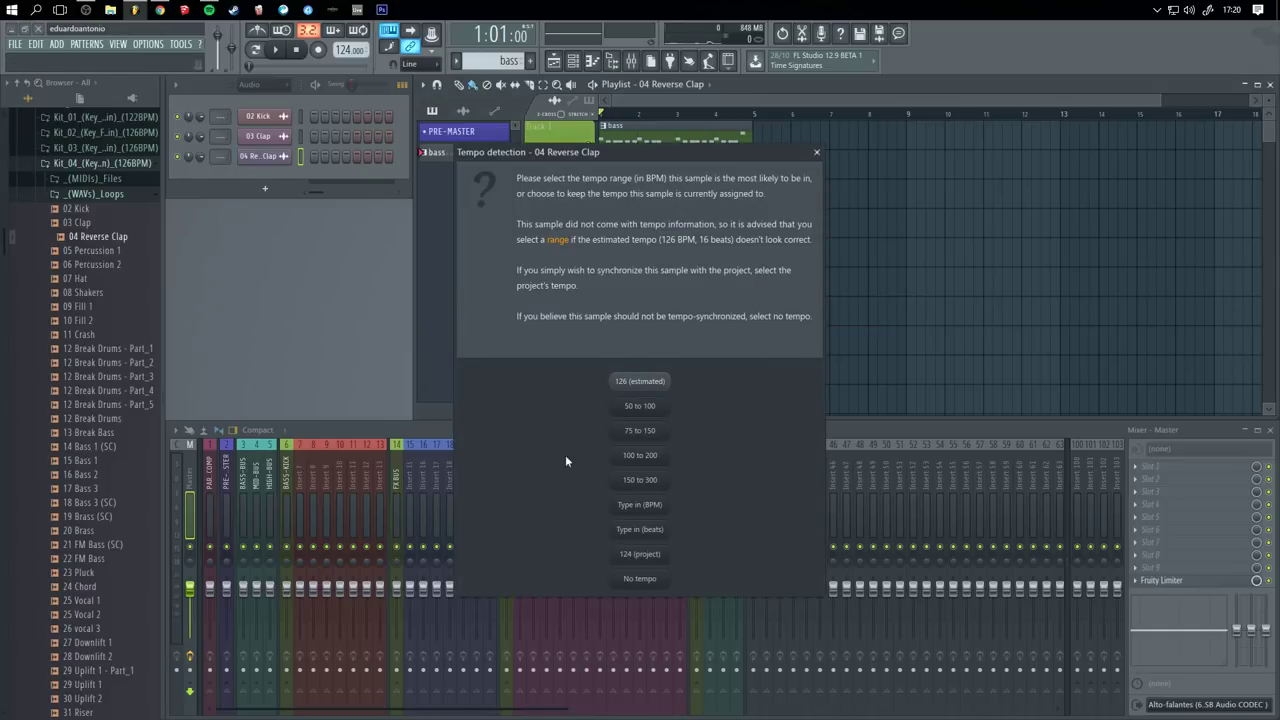
{"action": "left_click", "coordinate": [653, 458]}
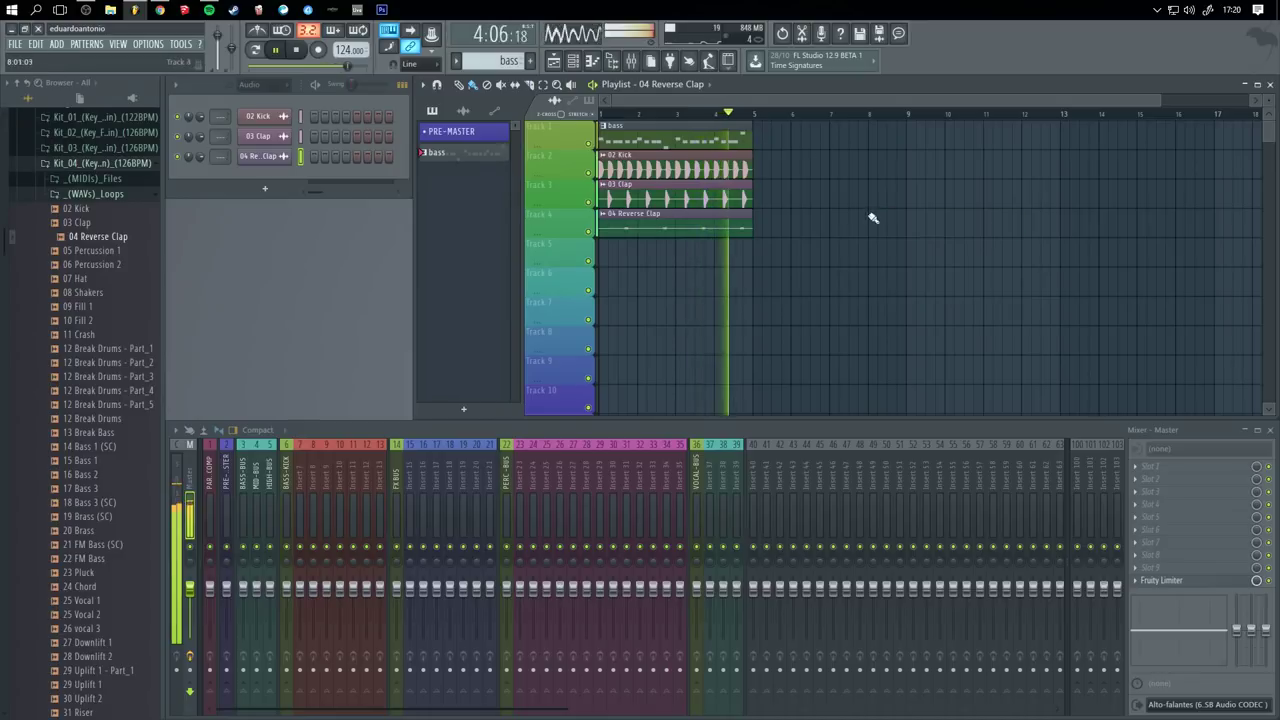
- Stop playback and repeat the bass, 02 Kick, 03 Clap and 04 Reverse Clap clips at bar 5 on their own tracks
{"action": "key", "text": "space"}
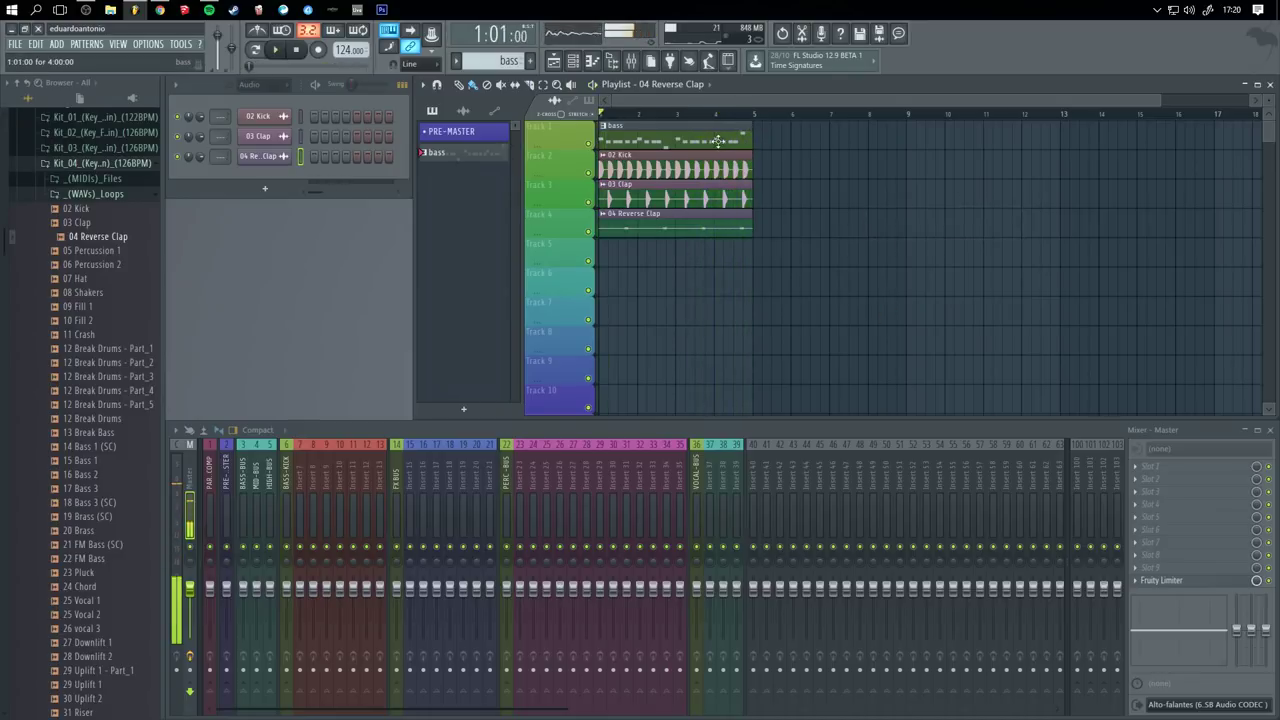
{"action": "left_click", "coordinate": [764, 142]}
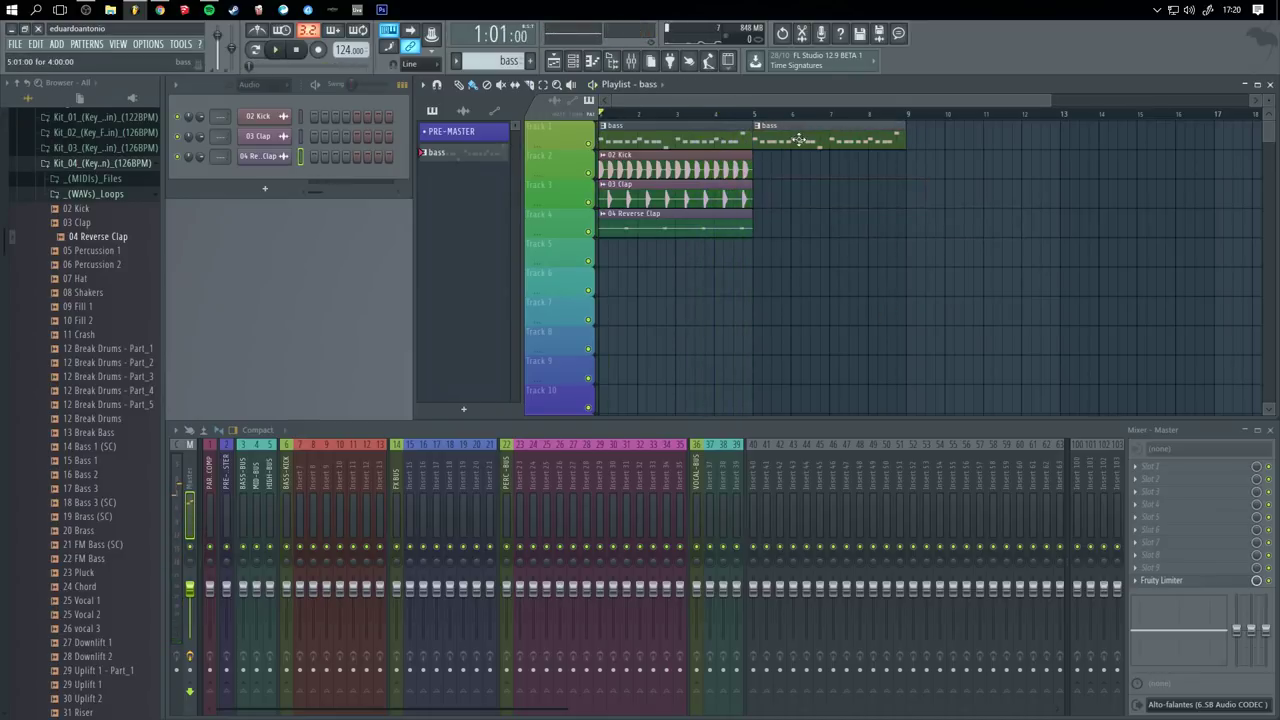
{"action": "left_click", "coordinate": [762, 173]}
{"action": "left_click", "coordinate": [743, 198]}
{"action": "left_click", "coordinate": [761, 199]}
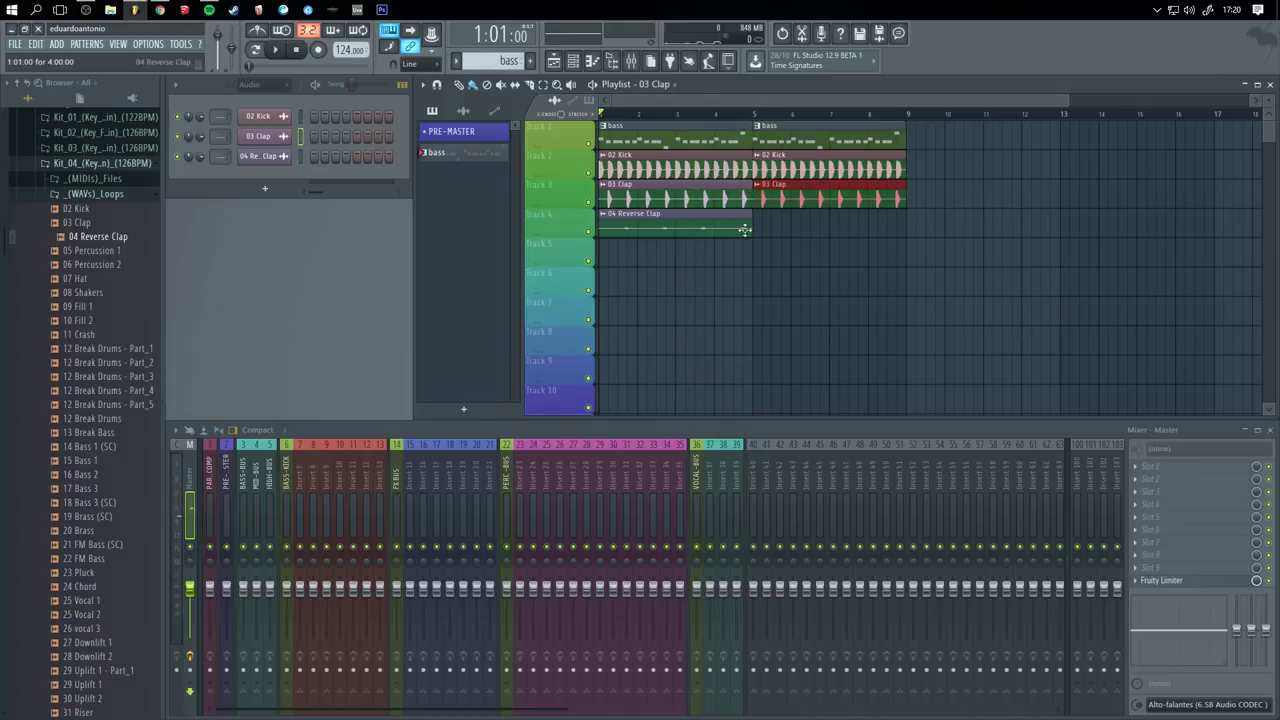
{"action": "left_click", "coordinate": [745, 230]}
{"action": "left_click", "coordinate": [760, 230]}
{"action": "left_click", "coordinate": [786, 280]}
{"action": "right_click", "coordinate": [847, 285]}
{"action": "left_click", "coordinate": [917, 390]}
{"action": "right_click", "coordinate": [917, 390]}
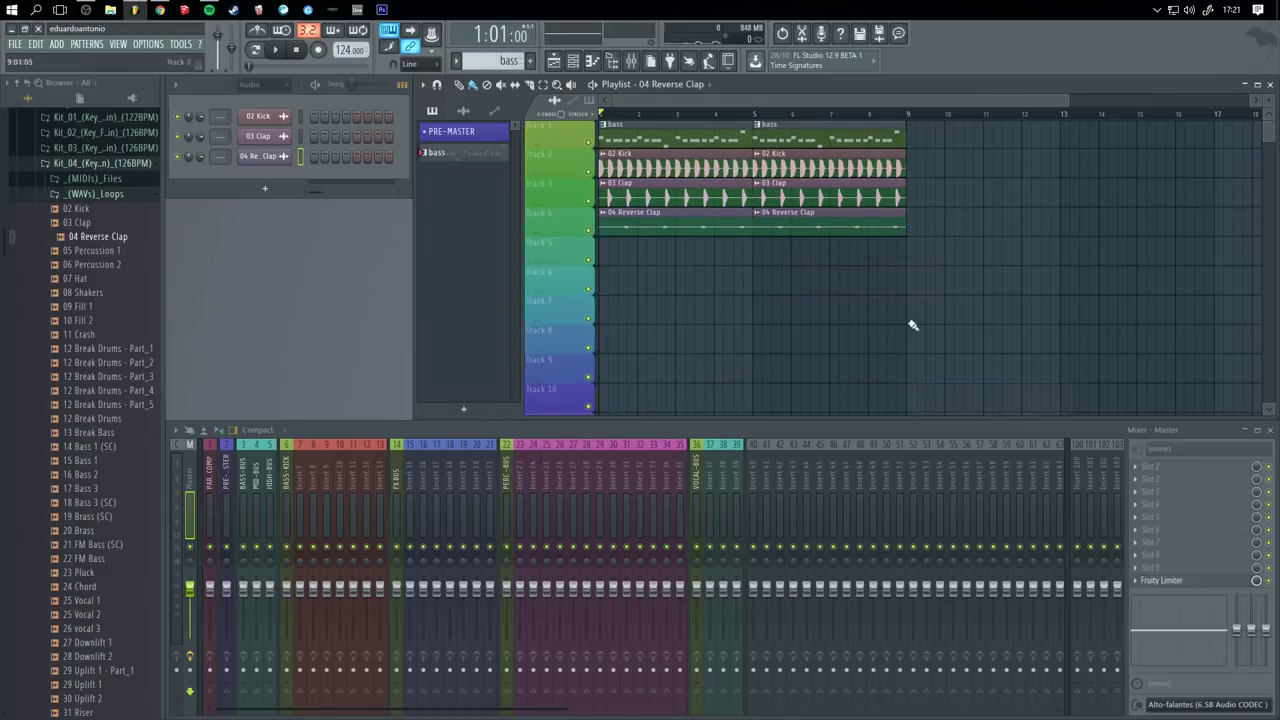
{"action": "left_click_drag", "start_coordinate": [989, 430], "coordinate": [1013, 400]}
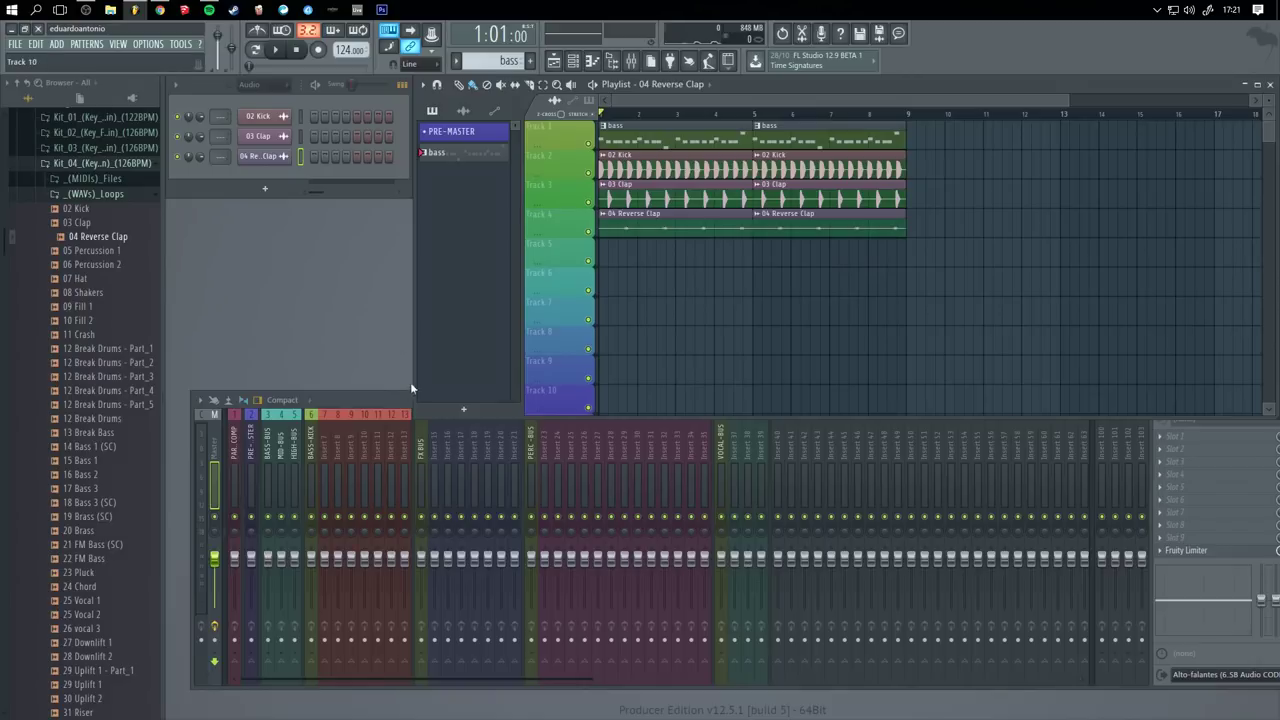
{"action": "left_click_drag", "start_coordinate": [386, 402], "coordinate": [365, 432]}
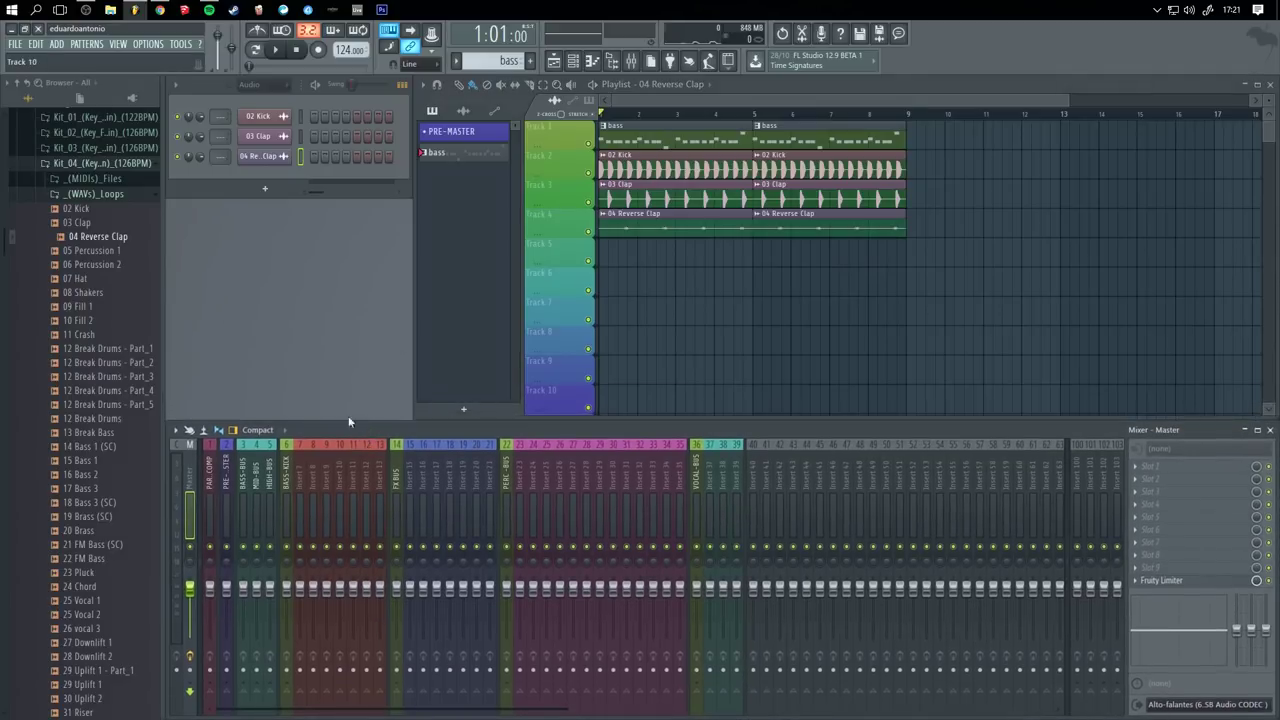
- Collapse the Bingoshakerz Future & G-House folder and look through the other packs under FL STUDIO PACKS
{"action": "scroll", "coordinate": [97, 180], "scroll_direction": "up", "scroll_amount": 7}
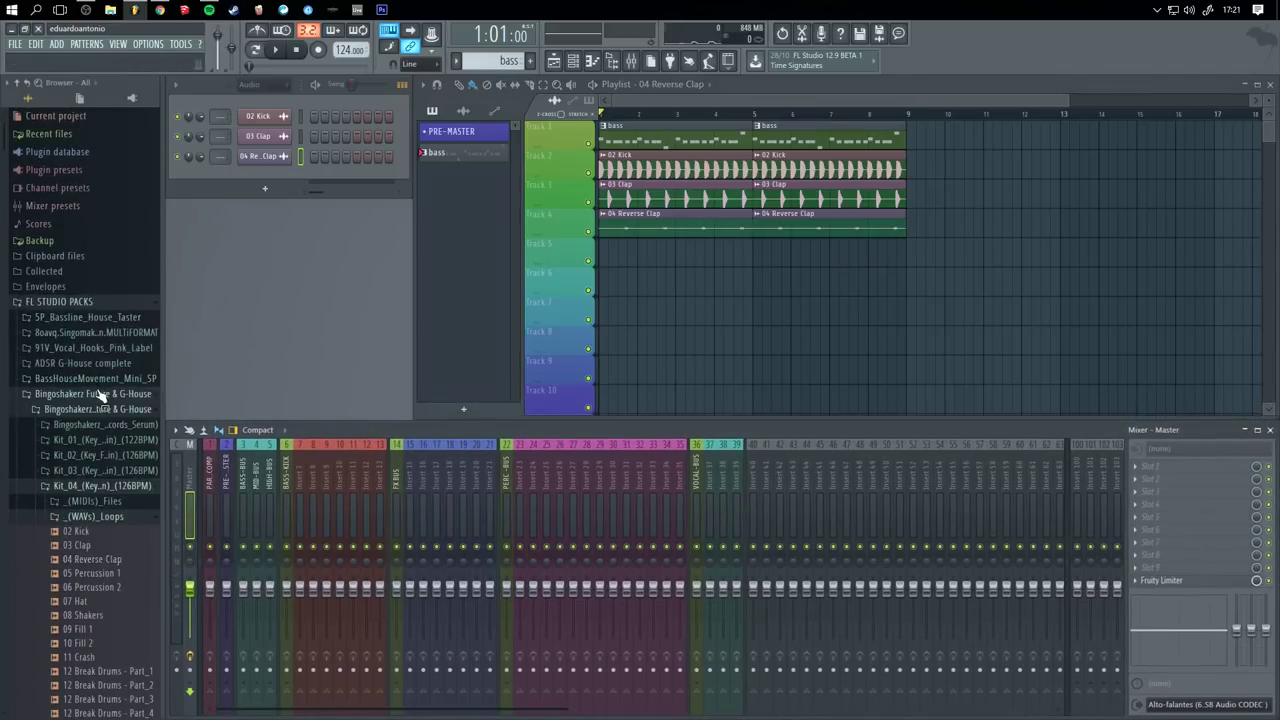
{"action": "left_click", "coordinate": [100, 394]}
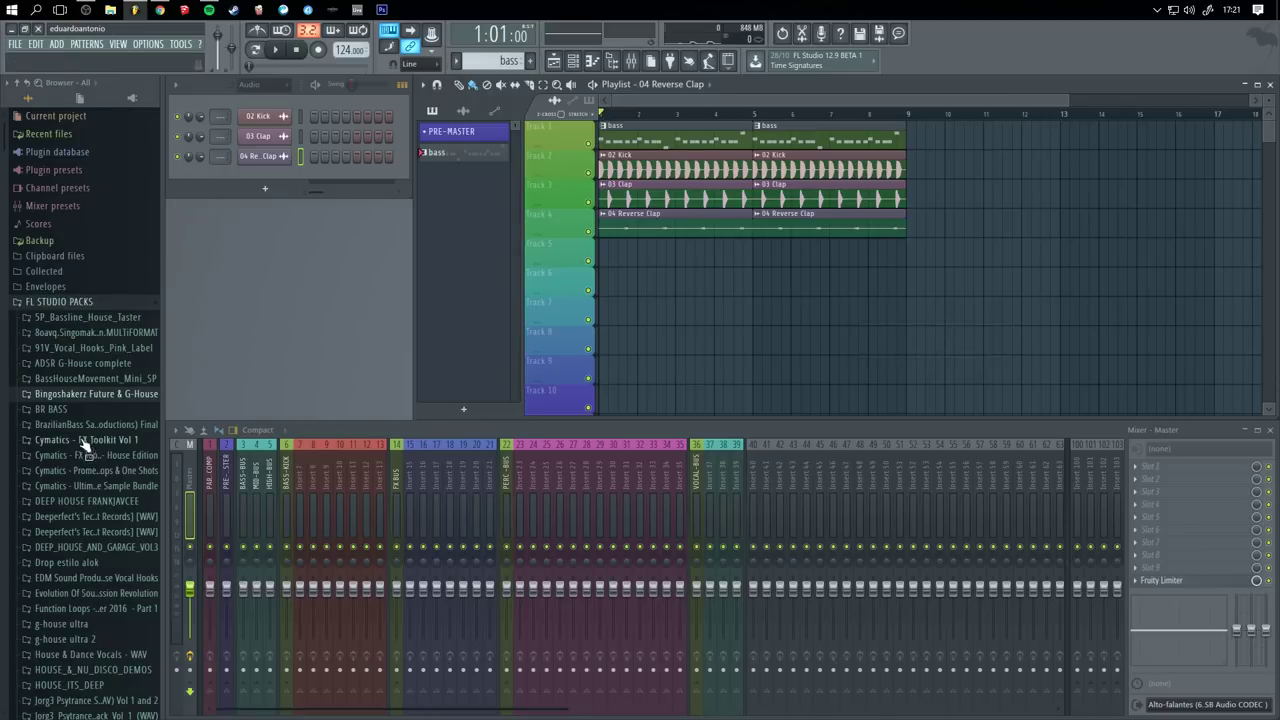
{"action": "scroll", "coordinate": [85, 444], "scroll_direction": "down", "scroll_amount": 3}
{"action": "left_click", "coordinate": [828, 281]}
{"action": "right_click", "coordinate": [860, 281]}
{"action": "left_click", "coordinate": [842, 303]}
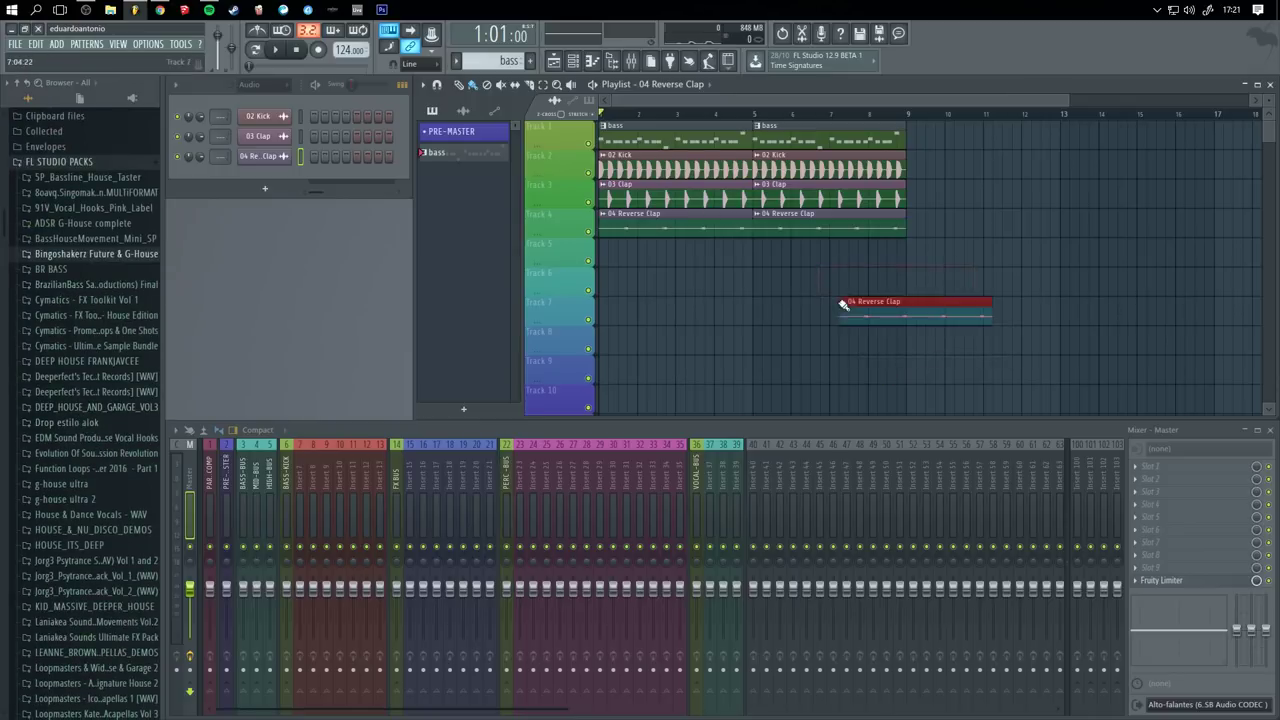
{"action": "right_click", "coordinate": [843, 304]}
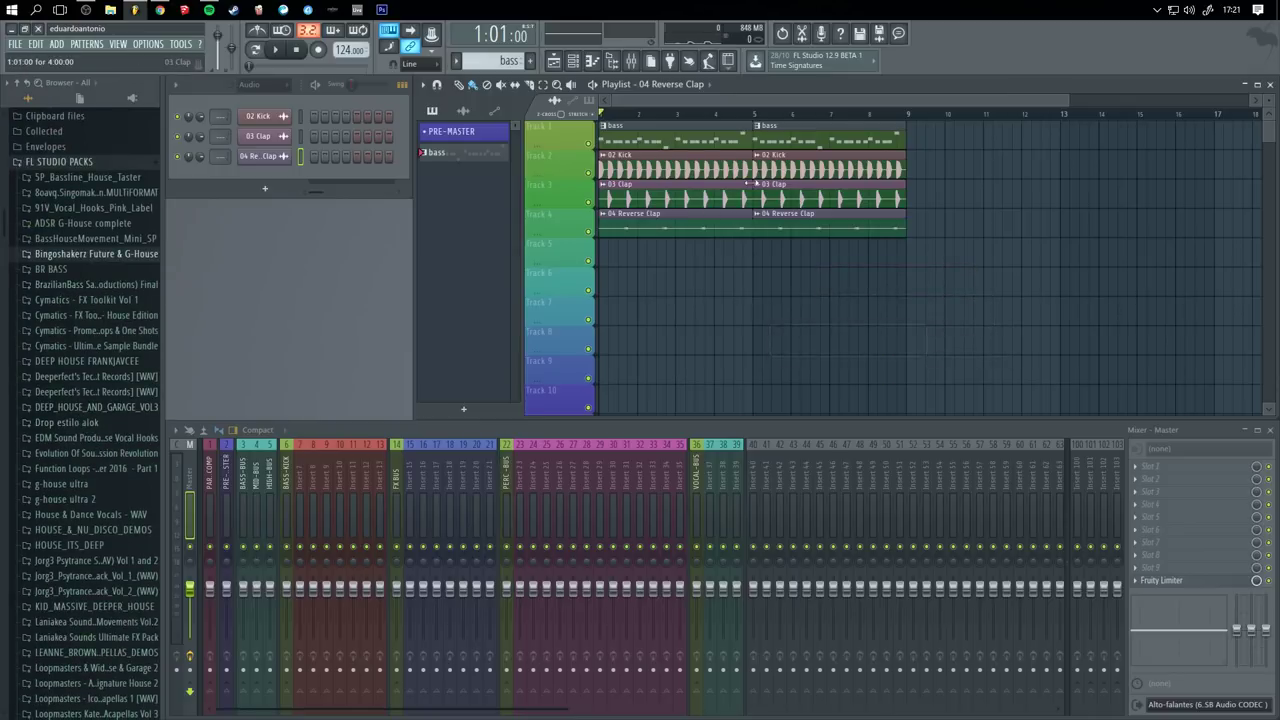
- Check the audio device settings and listen to the bass and drum loop from bar 1
{"action": "key", "text": "space"}
{"action": "left_click", "coordinate": [790, 280]}
{"action": "right_click", "coordinate": [792, 280]}
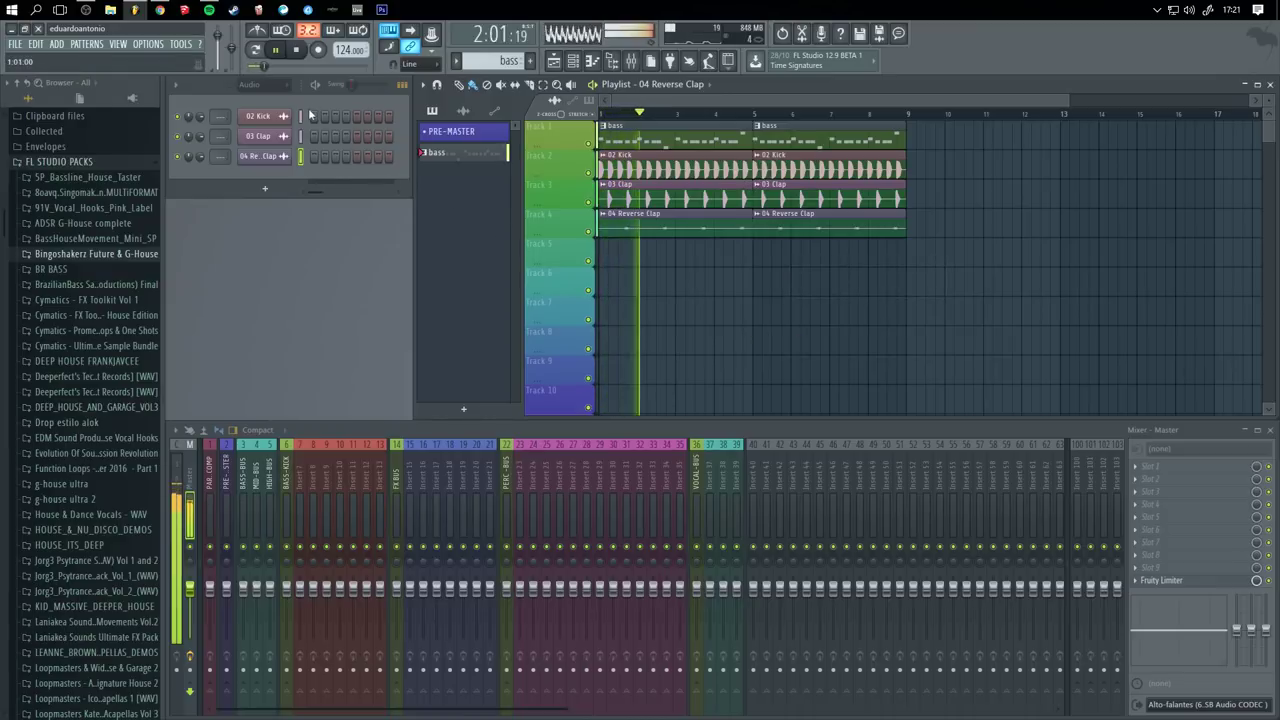
{"action": "key", "text": "space"}
{"action": "left_click", "coordinate": [147, 44]}
{"action": "left_click", "coordinate": [170, 80]}
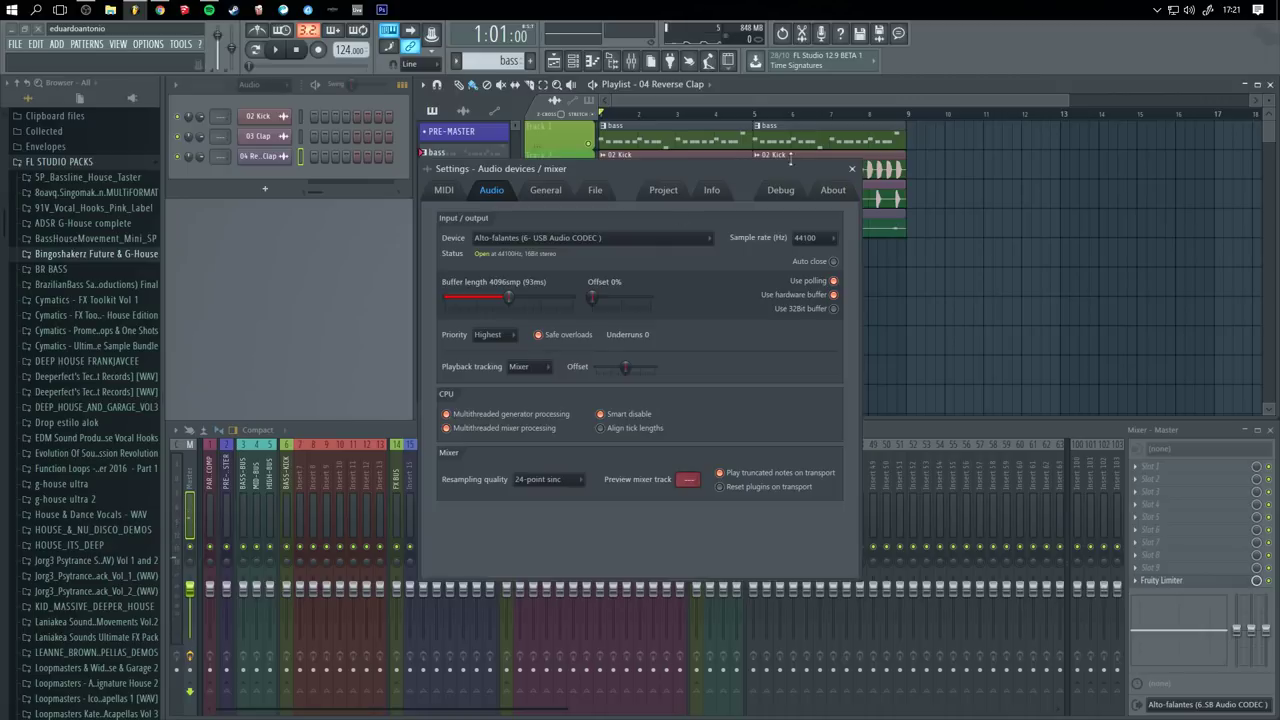
{"action": "left_click", "coordinate": [852, 170]}
{"action": "key", "text": "space"}
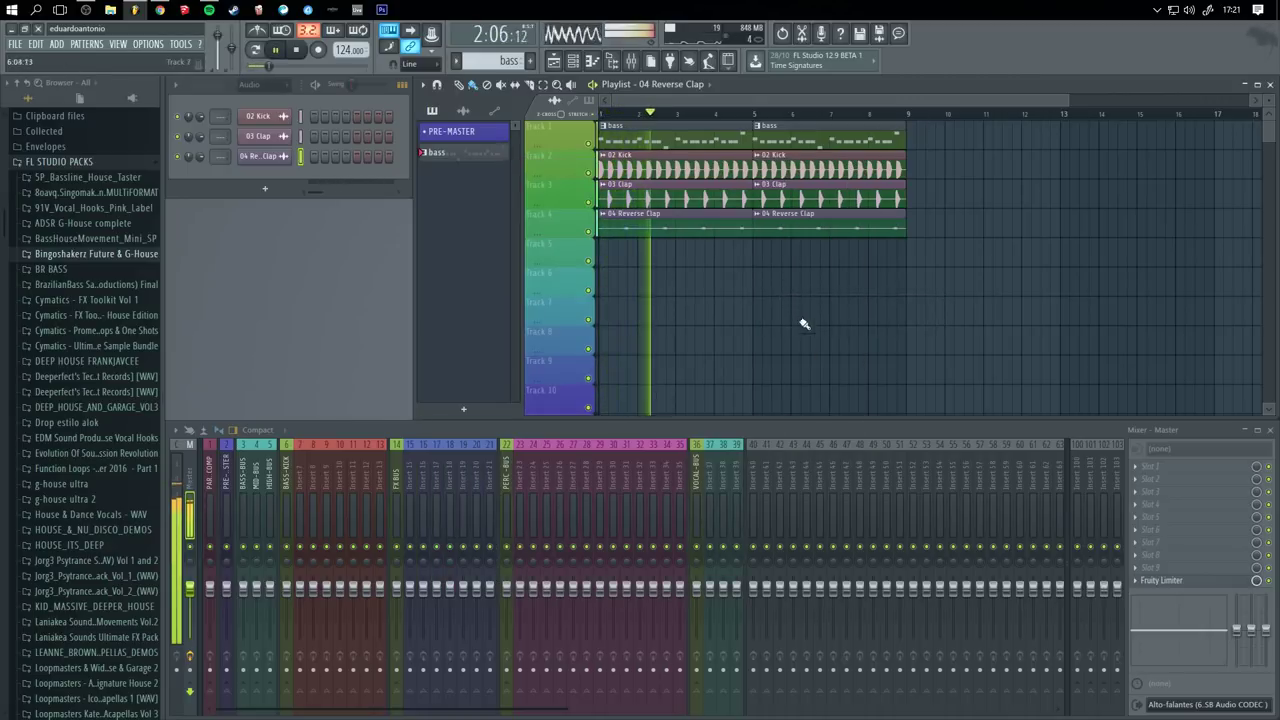
{"action": "left_click", "coordinate": [907, 321]}
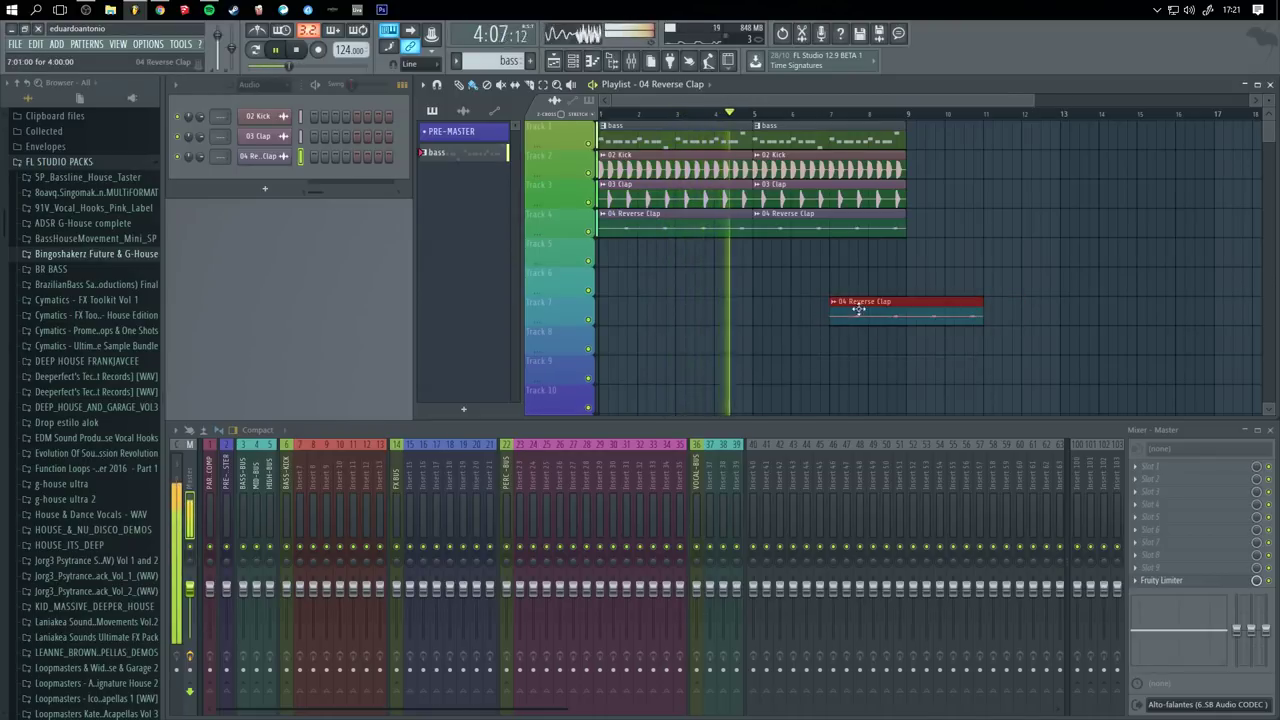
{"action": "key", "text": "space"}
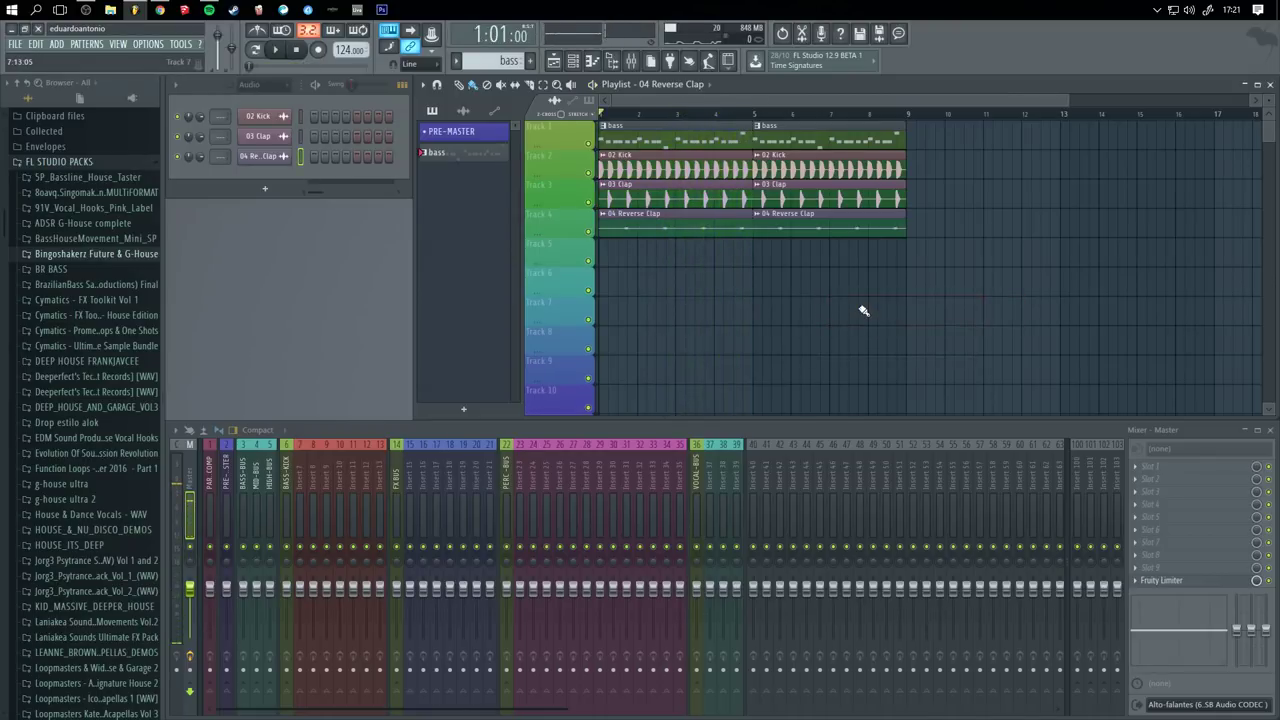
- Move all 02 Kick, 03 Clap and 04 Reverse Clap clips one track down, leaving Track 2 empty
{"action": "left_click_drag", "start_coordinate": [949, 326], "coordinate": [632, 162]}
{"action": "left_click", "coordinate": [662, 144]}
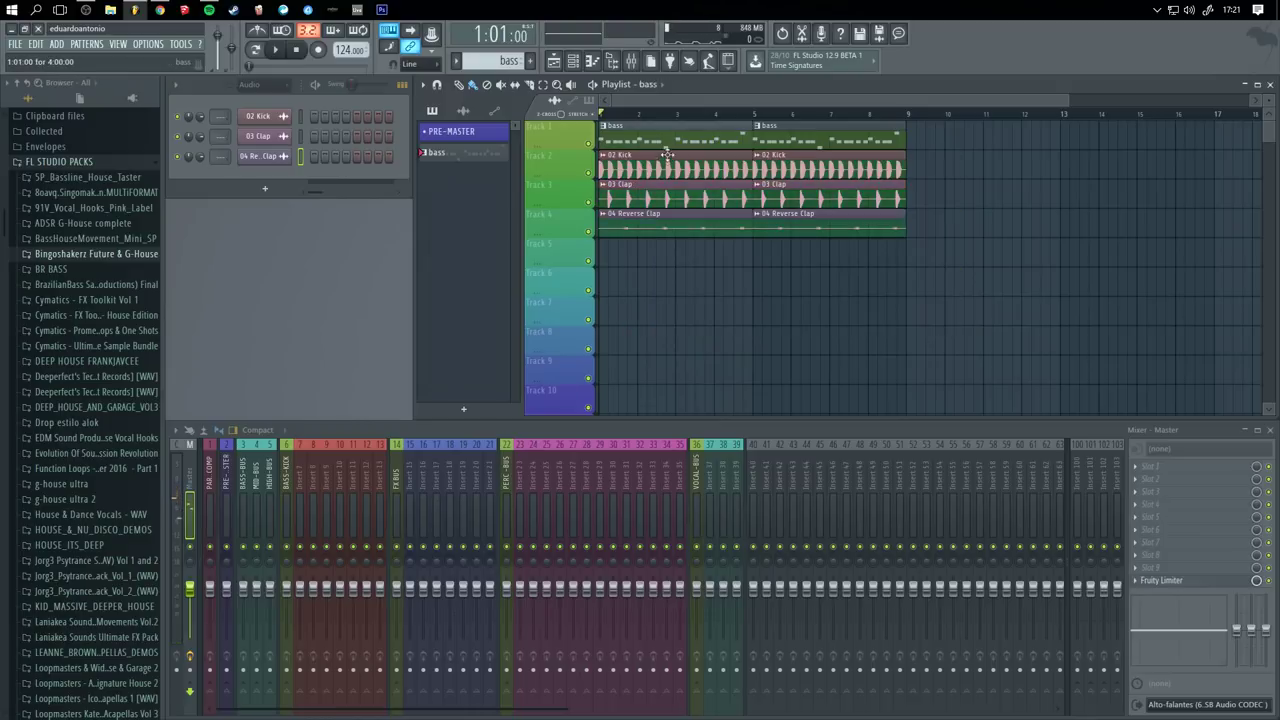
{"action": "left_click_drag", "start_coordinate": [915, 293], "coordinate": [659, 197]}
{"action": "left_click", "coordinate": [1025, 167]}
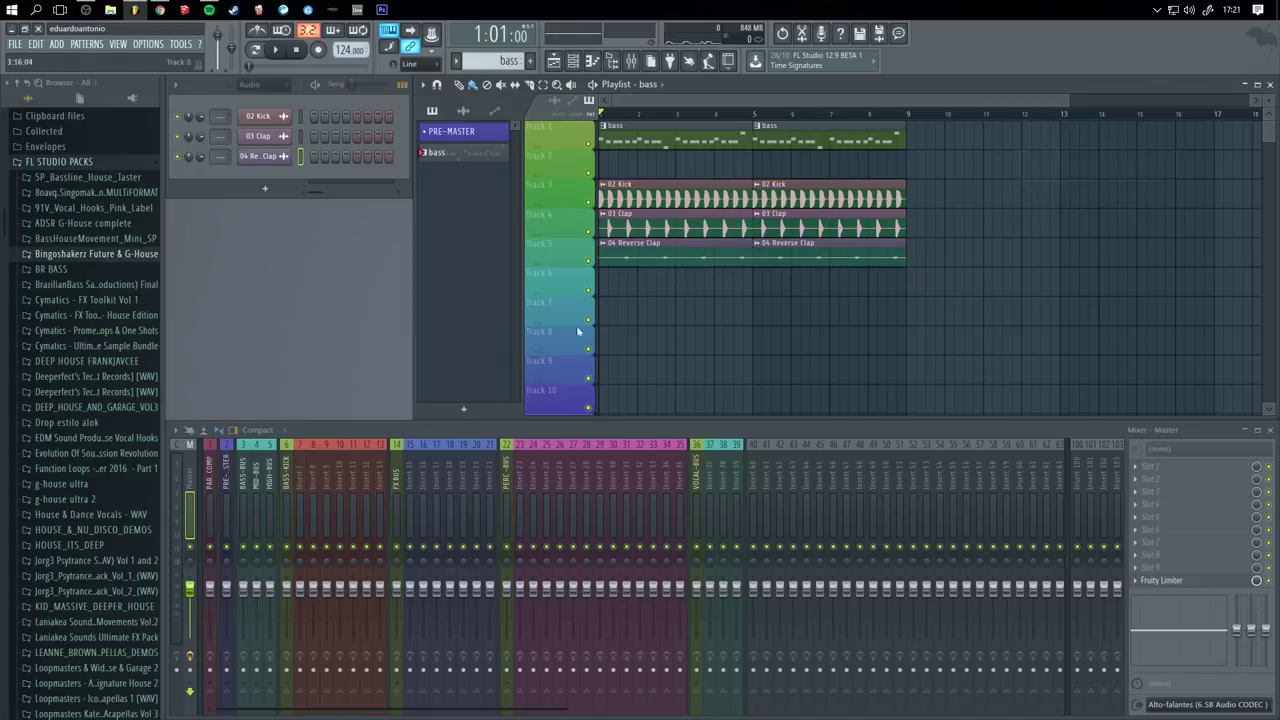
{"action": "scroll", "coordinate": [92, 464], "scroll_direction": "down", "scroll_amount": 6}
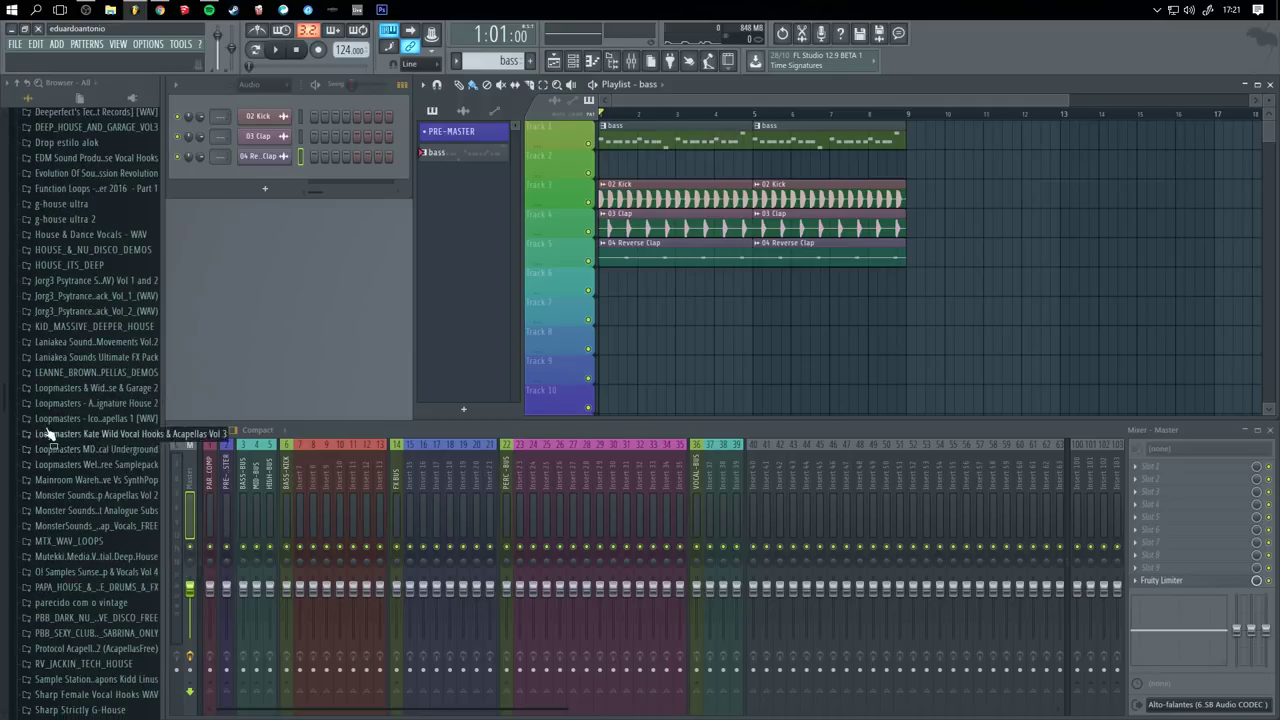
{"action": "scroll", "coordinate": [47, 434], "scroll_direction": "up", "scroll_amount": 6}
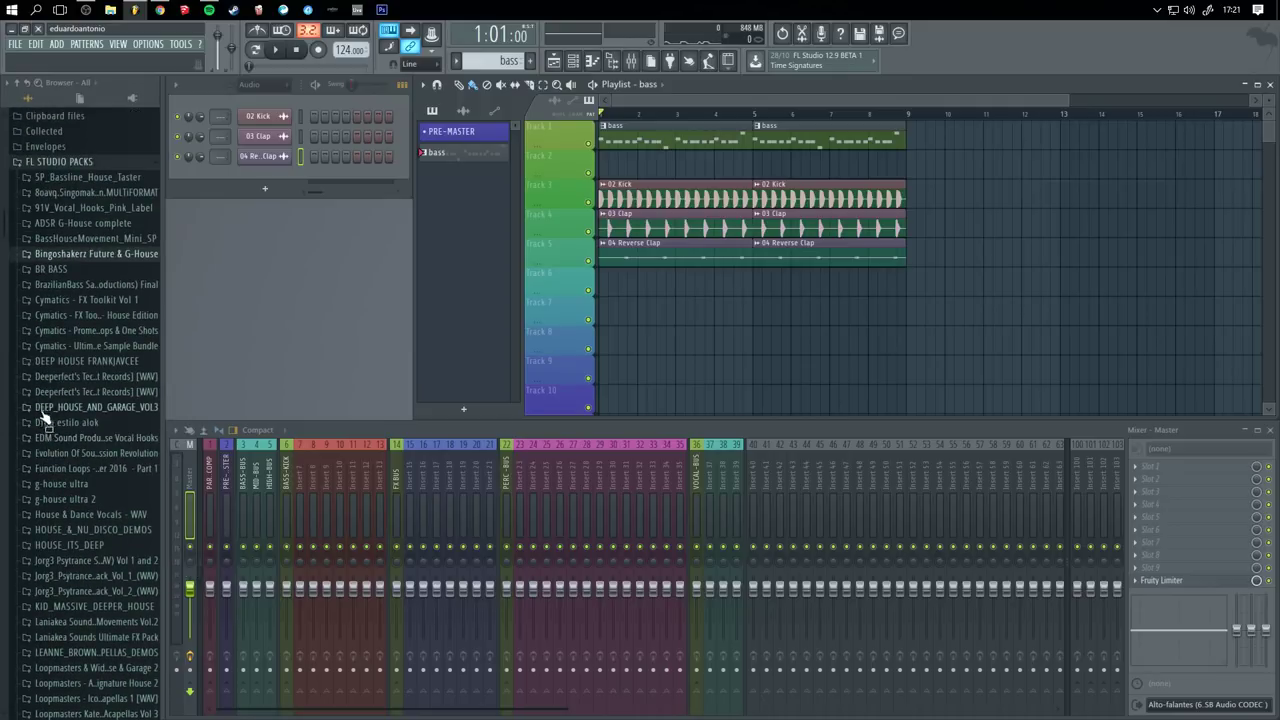
{"action": "left_click_drag", "start_coordinate": [688, 333], "coordinate": [860, 318]}
{"action": "left_click", "coordinate": [726, 338]}
{"action": "right_click", "coordinate": [798, 336]}
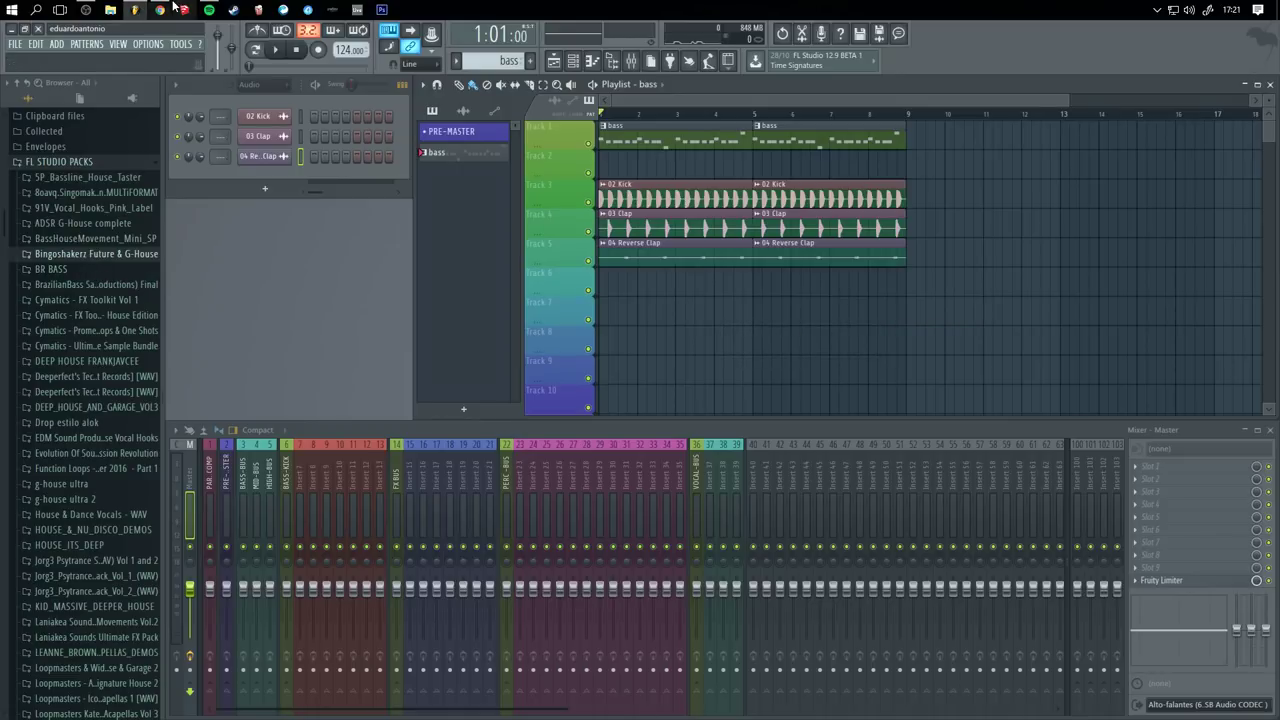
- Open the bass clip's Serum notes in the piano roll and copy all of them
{"action": "mouse_move", "coordinate": [158, 8]}
{"action": "double_click", "coordinate": [609, 137]}
{"action": "scroll", "coordinate": [872, 380], "scroll_direction": "down", "scroll_amount": 5}
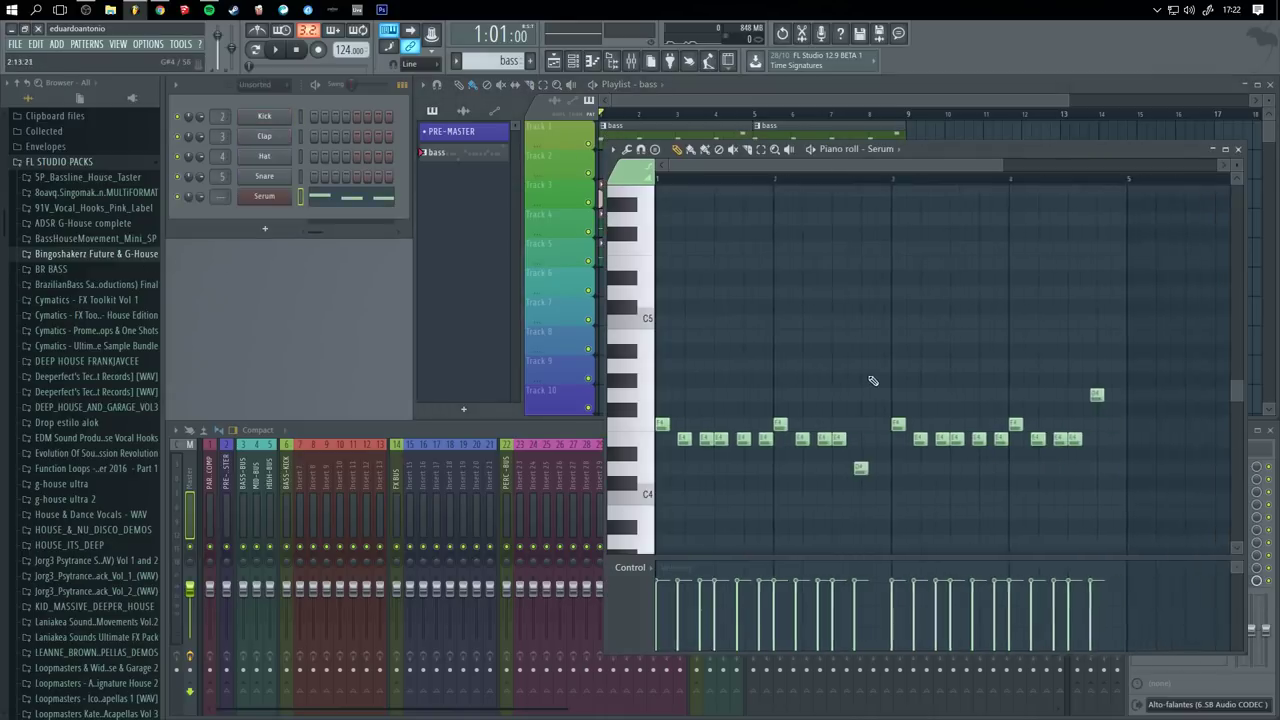
{"action": "left_click_drag", "start_coordinate": [1084, 518], "coordinate": [577, 354]}
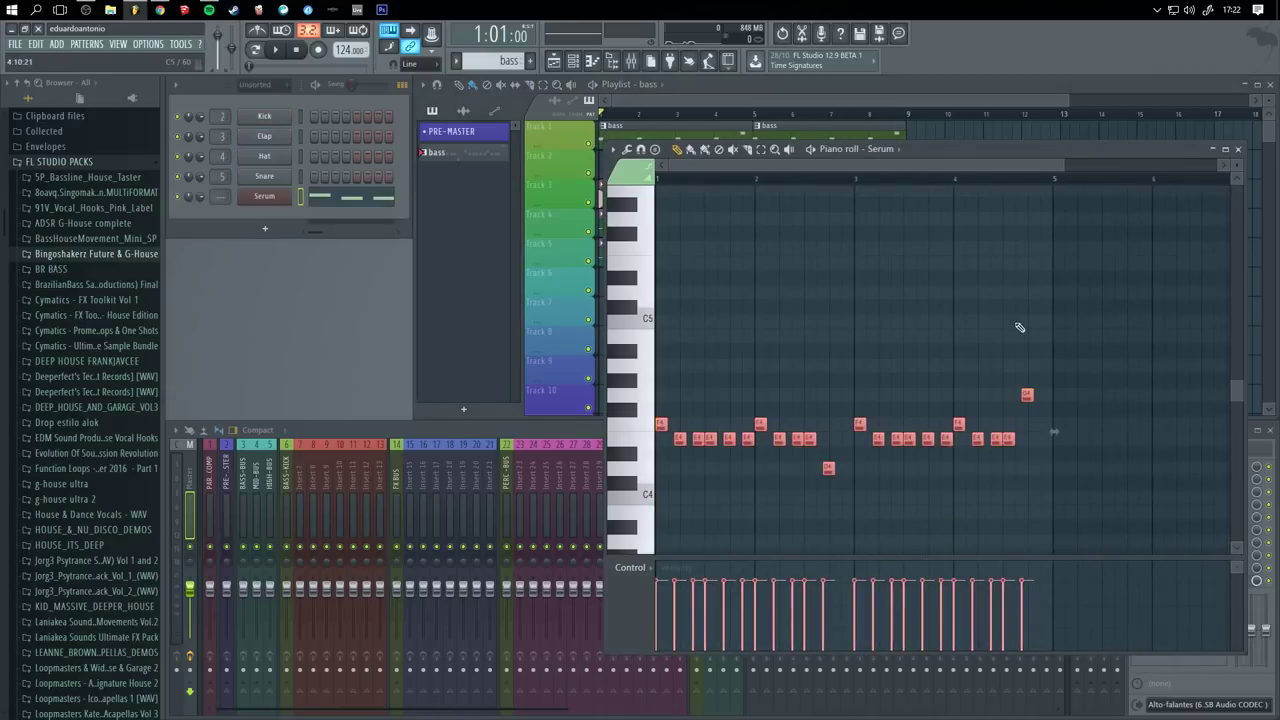
{"action": "left_click", "coordinate": [1238, 149]}
- Create a new pattern named warb and place it at bar 1 of Track 2
{"action": "key", "text": "F4"}
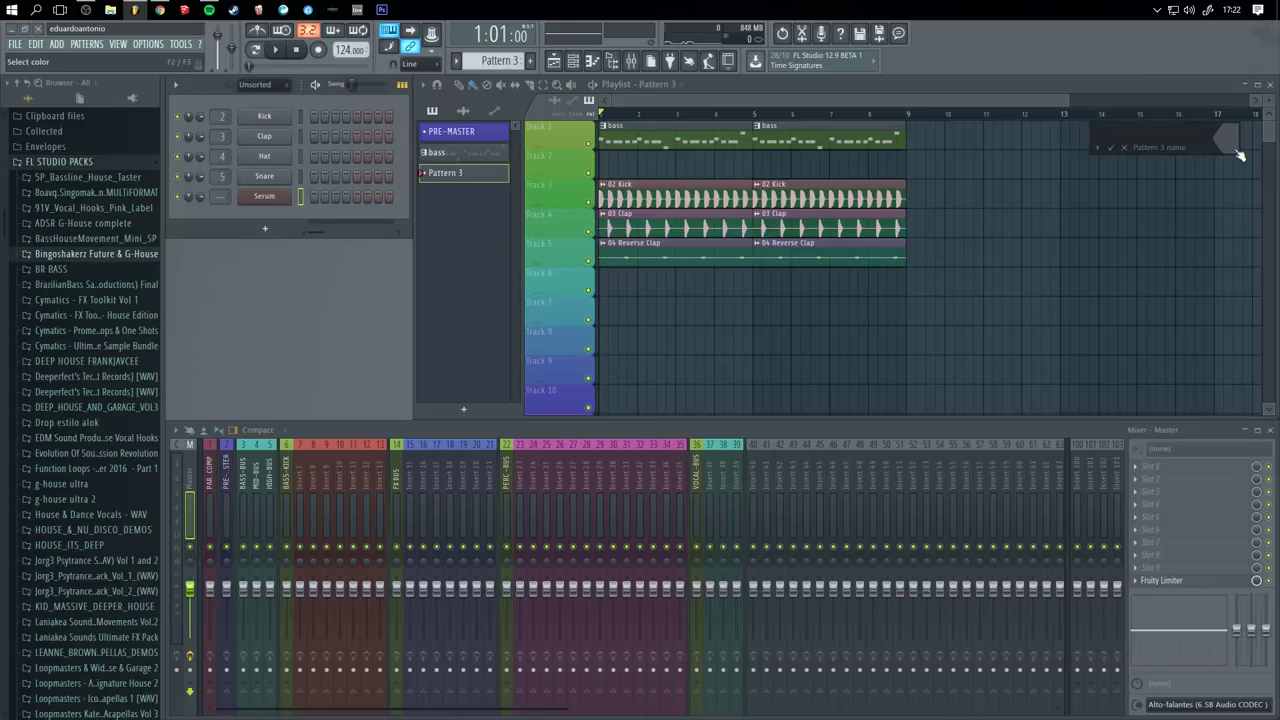
{"action": "type", "text": "warb"}
{"action": "key", "text": "Return"}
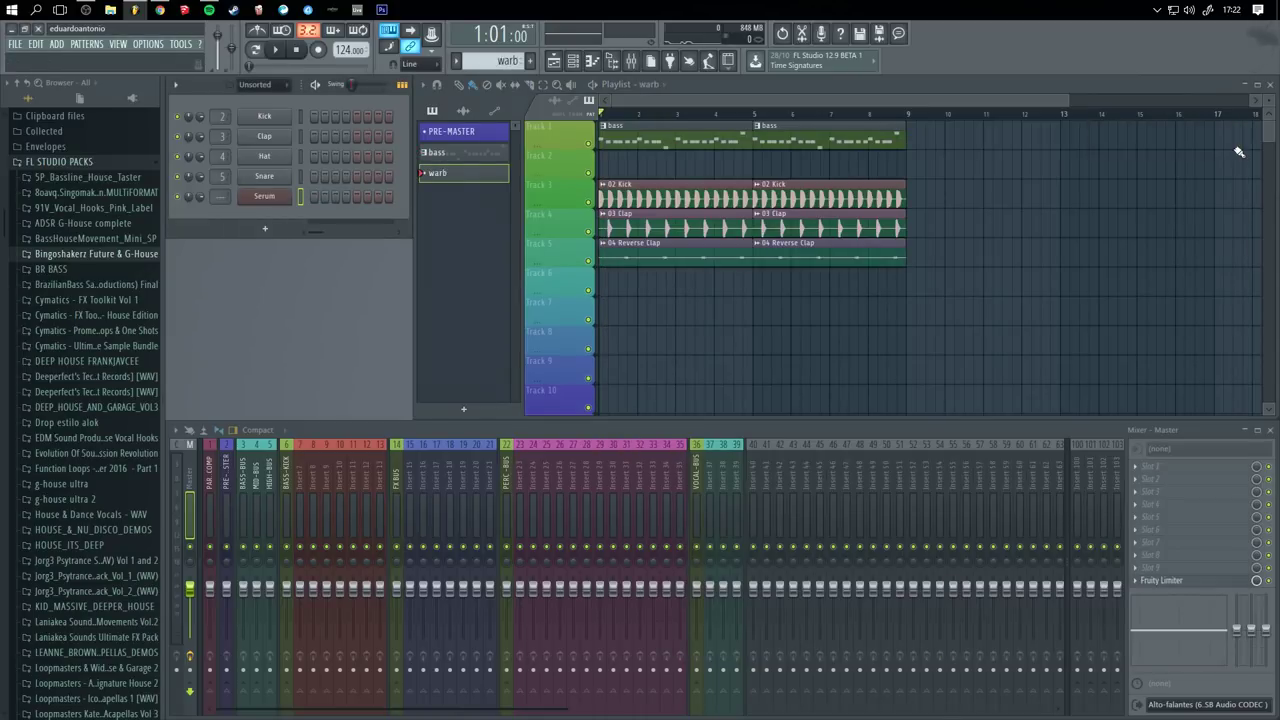
{"action": "left_click", "coordinate": [667, 161]}
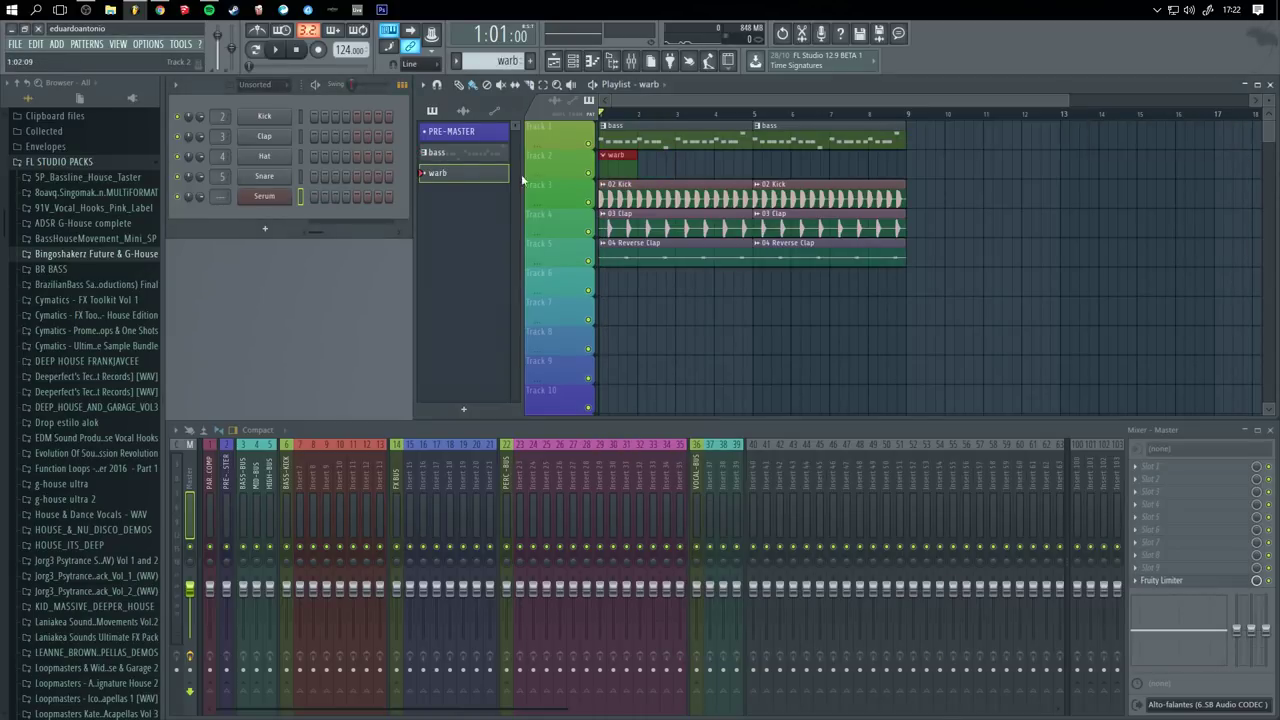
- Add a second Serum instrument channel from the full plugin list
{"action": "right_click", "coordinate": [467, 178]}
{"action": "left_click", "coordinate": [265, 220]}
{"action": "left_click", "coordinate": [57, 45]}
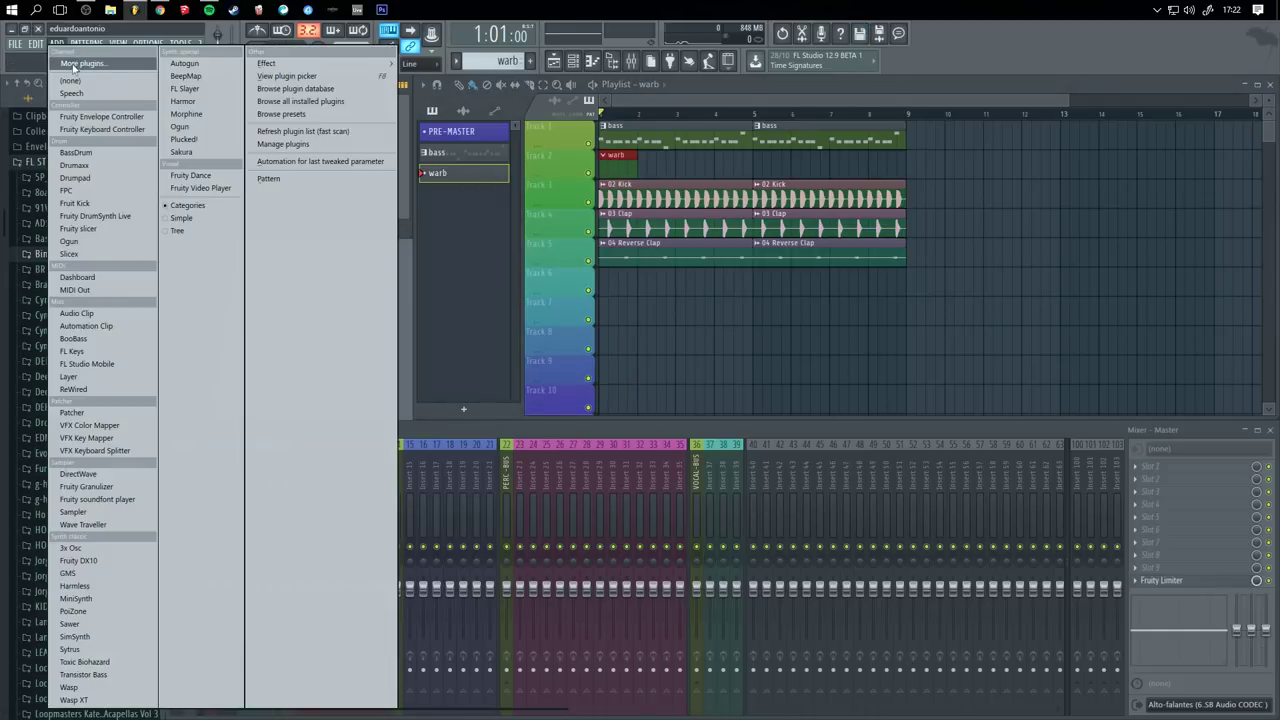
{"action": "left_click", "coordinate": [80, 63]}
{"action": "scroll", "coordinate": [675, 407], "scroll_direction": "down", "scroll_amount": 2}
{"action": "scroll", "coordinate": [675, 407], "scroll_direction": "down", "scroll_amount": 1}
{"action": "double_click", "coordinate": [527, 622]}
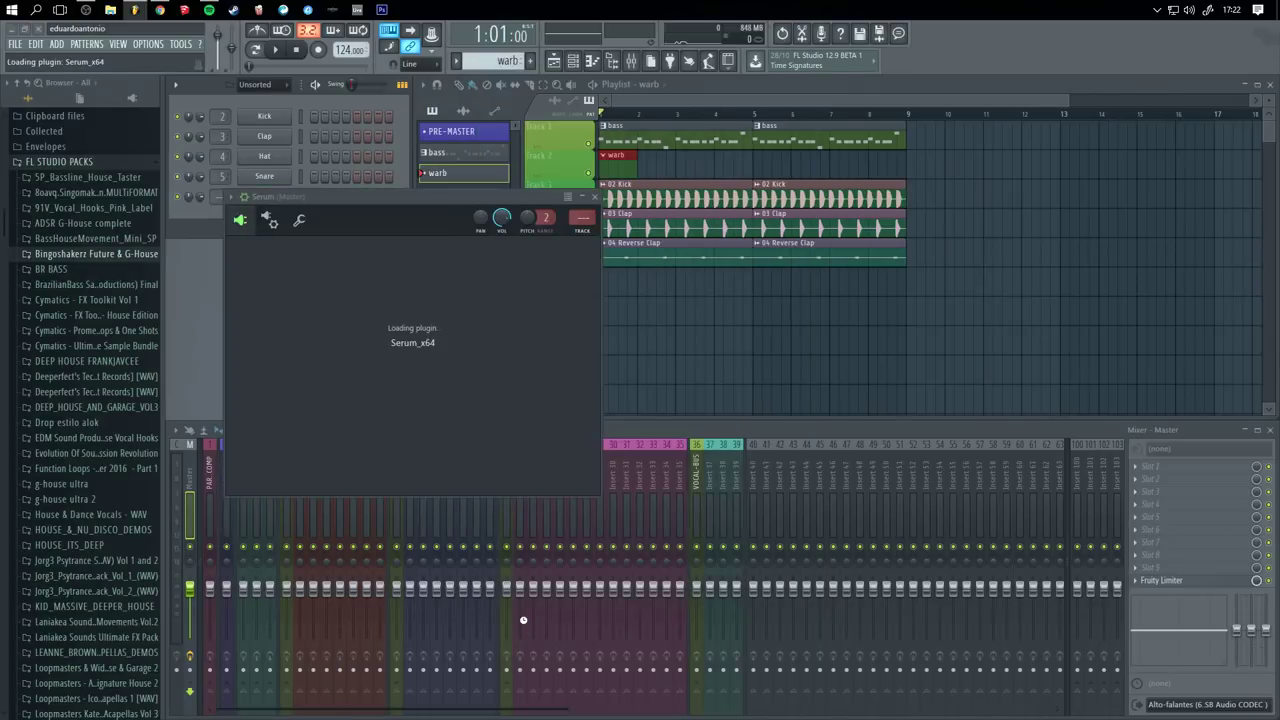
{"action": "left_click_drag", "start_coordinate": [537, 195], "coordinate": [682, 176]}
- Load the Bandpass preset from the New Loops Serum Bass collection into Serum #2, stepping forward from Acidic
{"action": "left_click", "coordinate": [718, 228]}
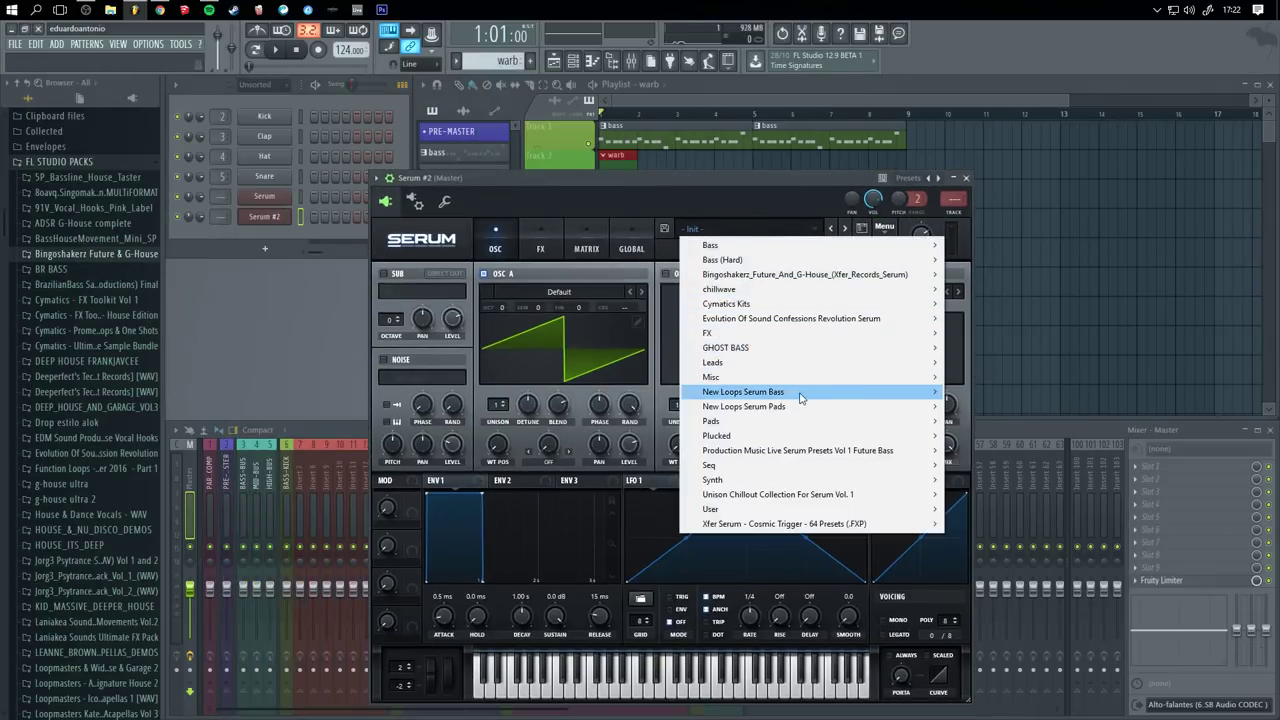
{"action": "mouse_move", "coordinate": [802, 395]}
{"action": "mouse_move", "coordinate": [1052, 395]}
{"action": "mouse_move", "coordinate": [1125, 395]}
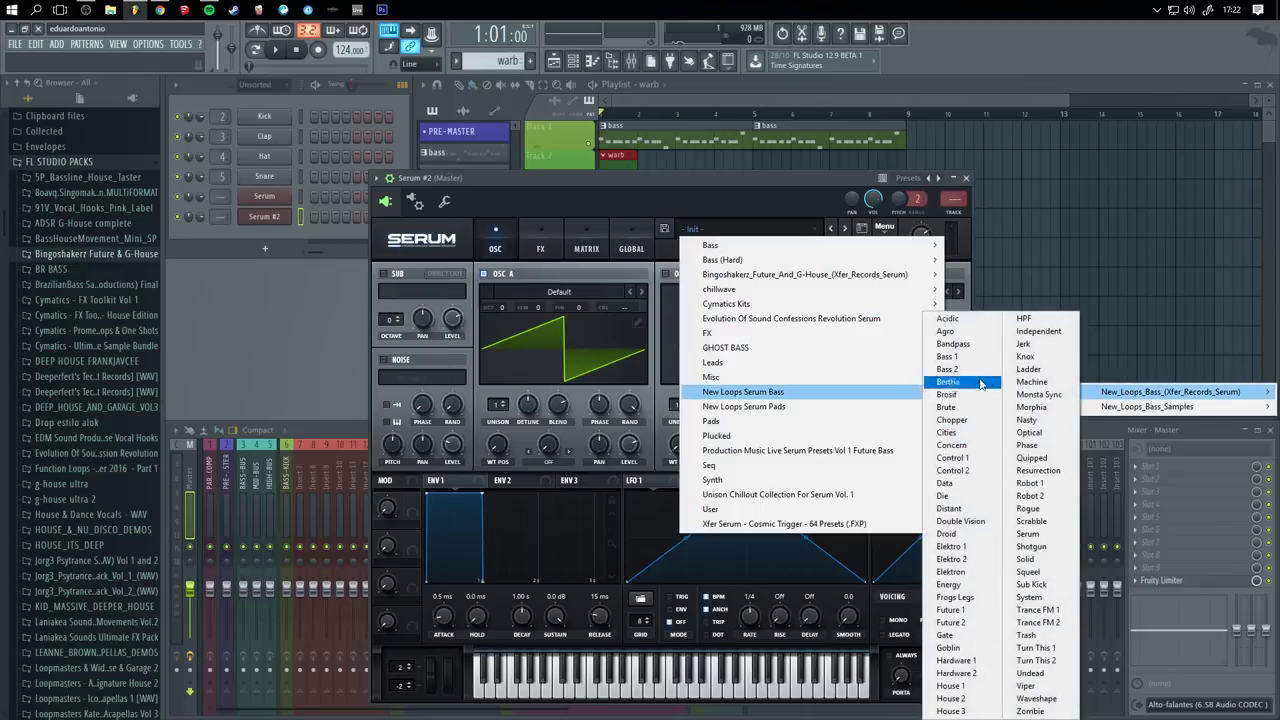
{"action": "left_click", "coordinate": [963, 321]}
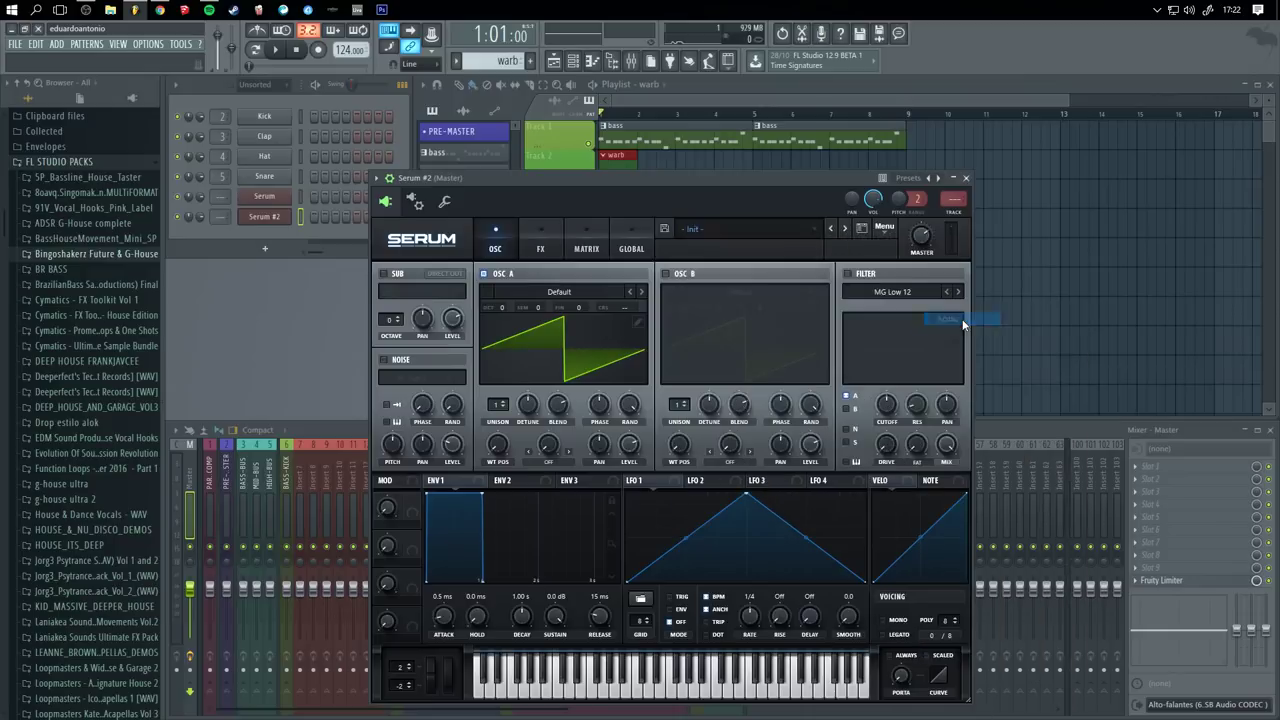
{"action": "left_click", "coordinate": [846, 230]}
{"action": "left_click", "coordinate": [846, 230]}
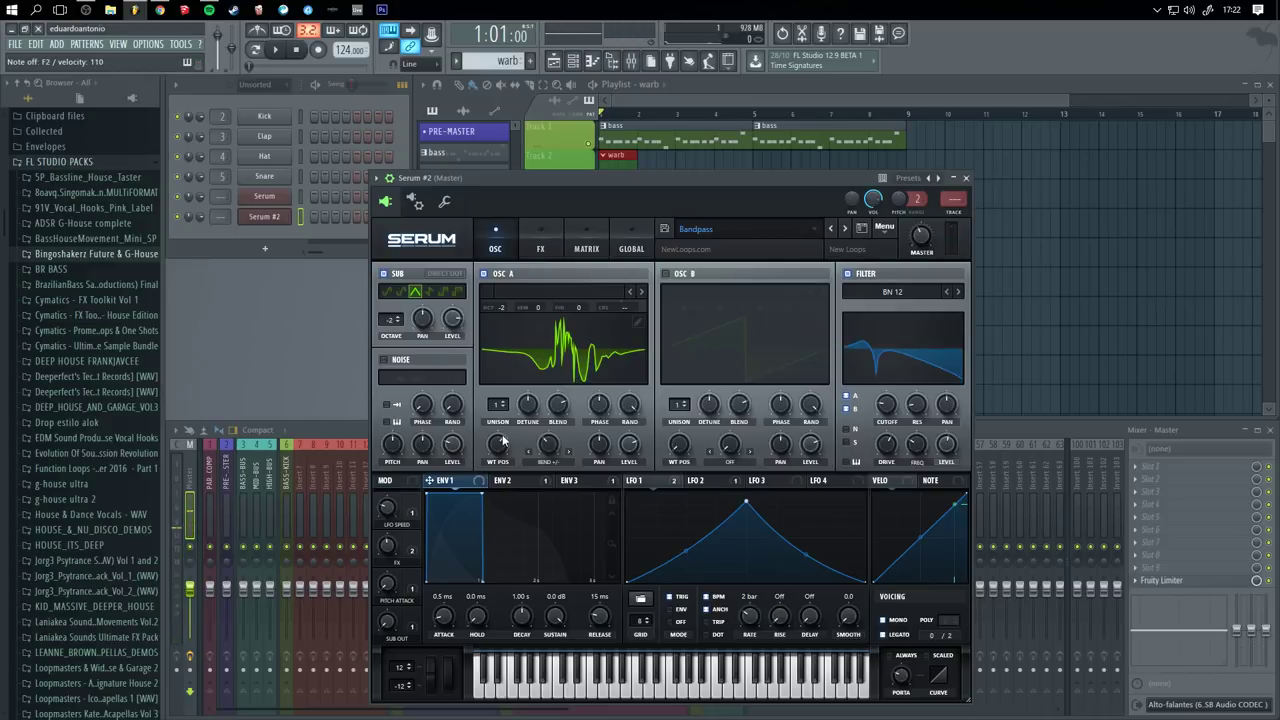
- Adjust oscillator A's wavetable position and phase in Serum #2, then close the plugin window
{"action": "left_click_drag", "start_coordinate": [500, 444], "coordinate": [476, 428]}
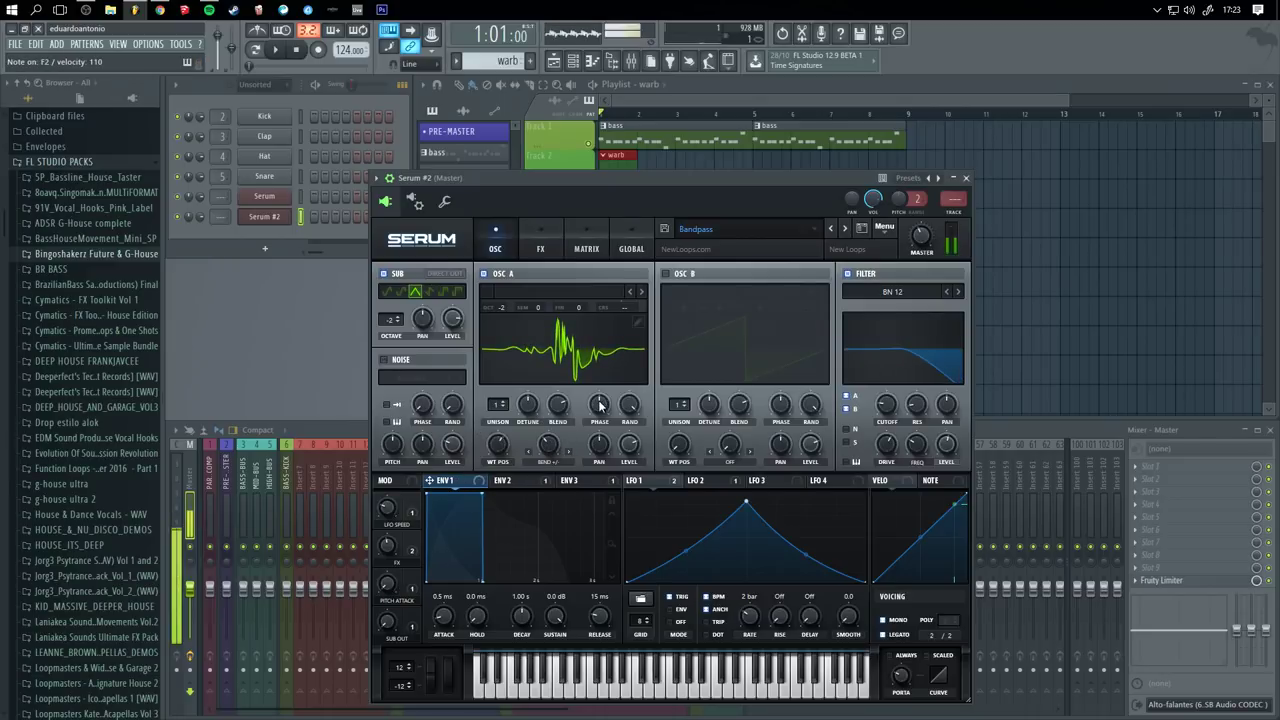
{"action": "mouse_move", "coordinate": [601, 403]}
{"action": "left_click_drag", "start_coordinate": [599, 397], "coordinate": [599, 406]}
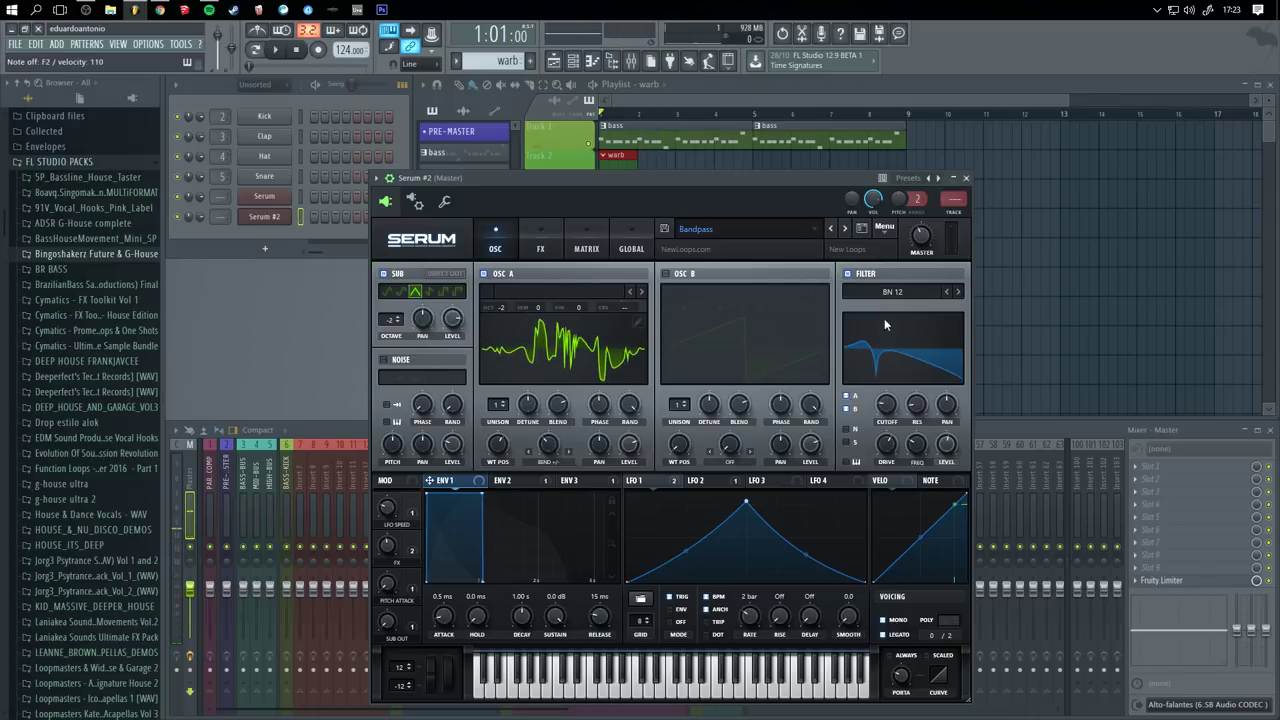
{"action": "left_click_drag", "start_coordinate": [732, 177], "coordinate": [789, 144]}
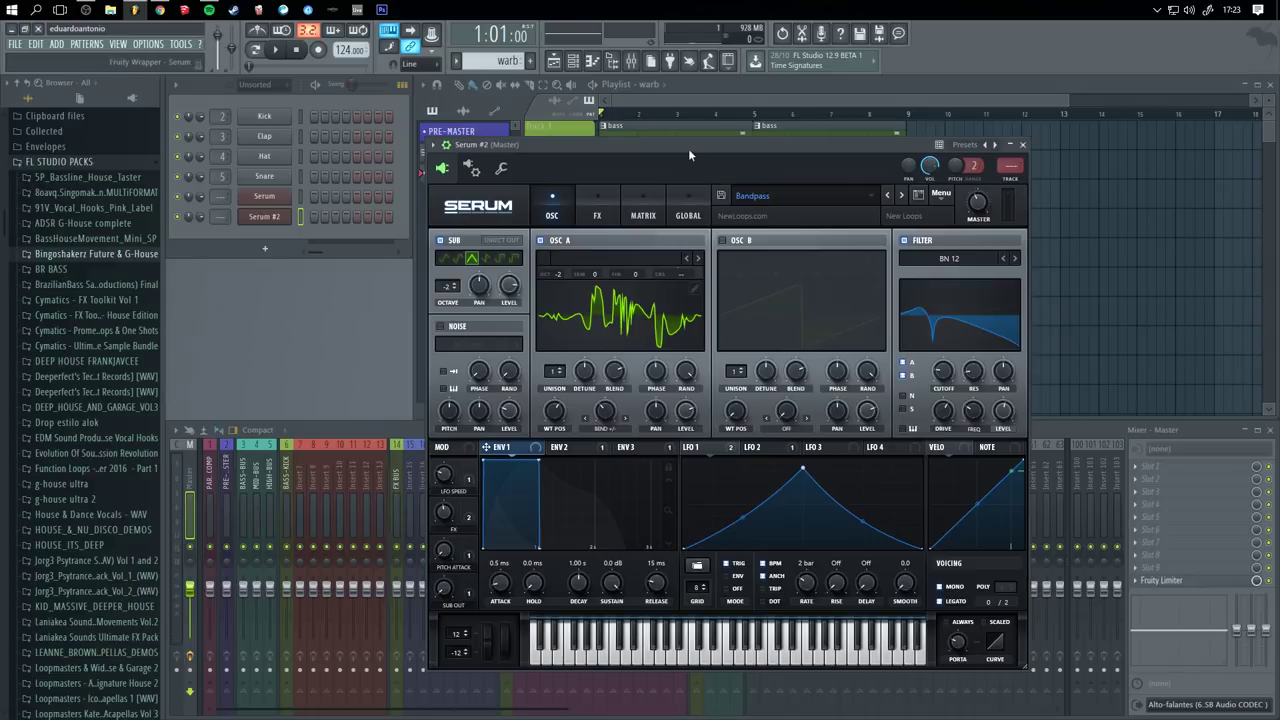
{"action": "left_click", "coordinate": [1022, 145]}
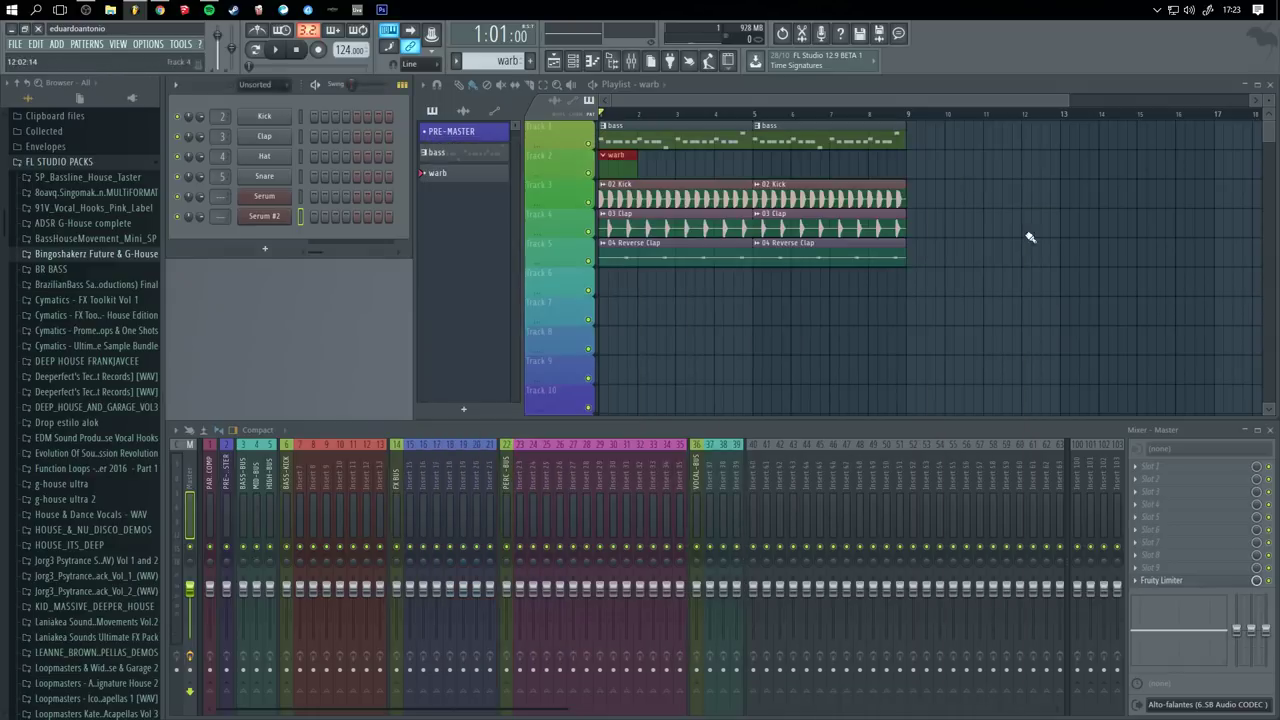
- Paste the copied bass notes into Serum #2's piano roll in the warb pattern and transpose them down one octave
{"action": "right_click", "coordinate": [245, 215]}
{"action": "left_click", "coordinate": [275, 218]}
{"action": "left_click", "coordinate": [784, 352]}
{"action": "right_click", "coordinate": [780, 355]}
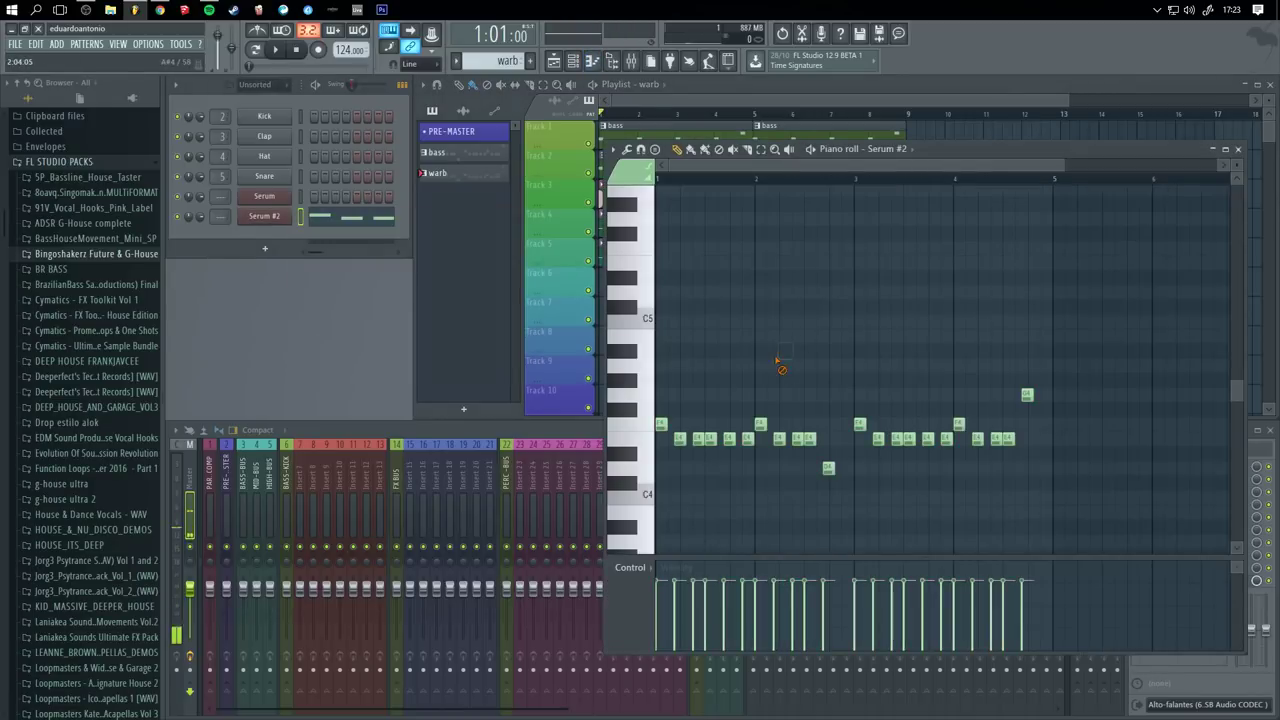
{"action": "left_click", "coordinate": [768, 368]}
{"action": "right_click", "coordinate": [769, 368]}
{"action": "left_click_drag", "start_coordinate": [1040, 504], "coordinate": [658, 298]}
{"action": "scroll", "coordinate": [682, 330], "scroll_direction": "down", "scroll_amount": 4}
{"action": "mouse_move", "coordinate": [662, 204]}
{"action": "left_mouse_down"}
{"action": "mouse_move", "coordinate": [640, 382]}
{"action": "mouse_move", "coordinate": [641, 368]}
{"action": "mouse_move", "coordinate": [791, 396]}
{"action": "left_mouse_up"}
- Delete all Serum #2 notes except the F3 notes at bars 1 and 3, and lengthen those two to one beat
{"action": "left_click", "coordinate": [750, 326]}
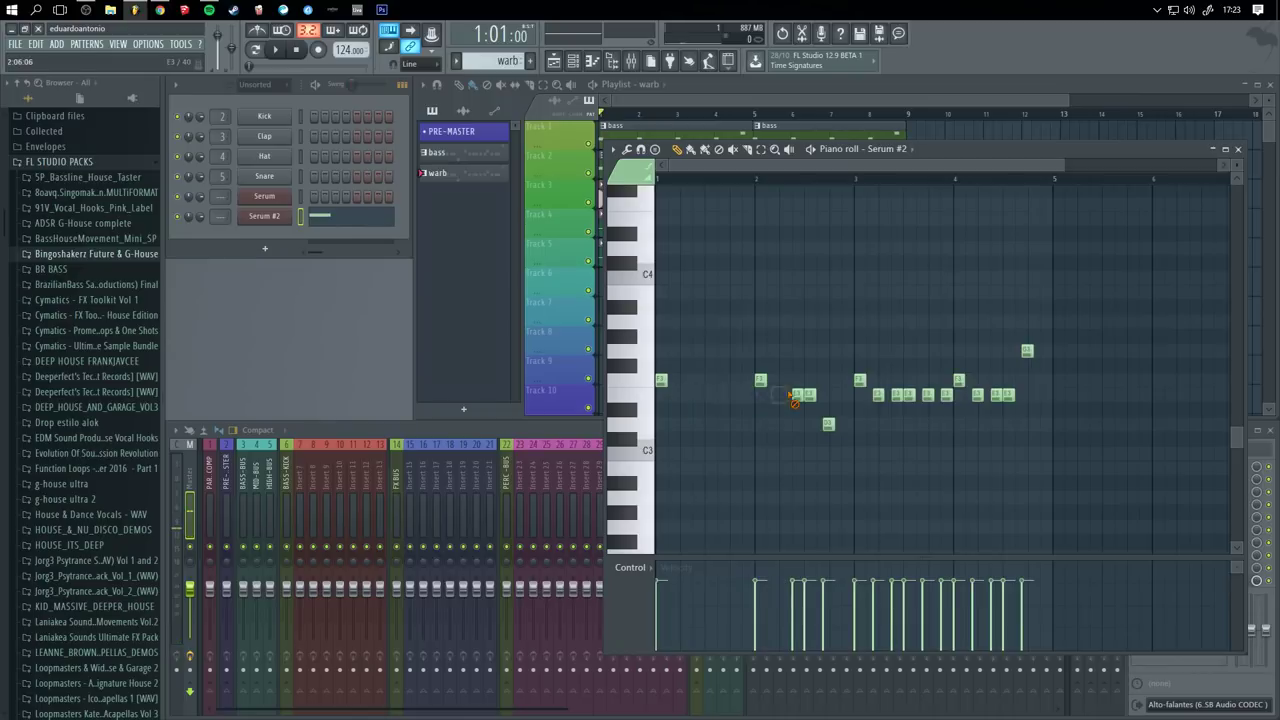
{"action": "left_click_drag", "start_coordinate": [870, 405], "coordinate": [1023, 398]}
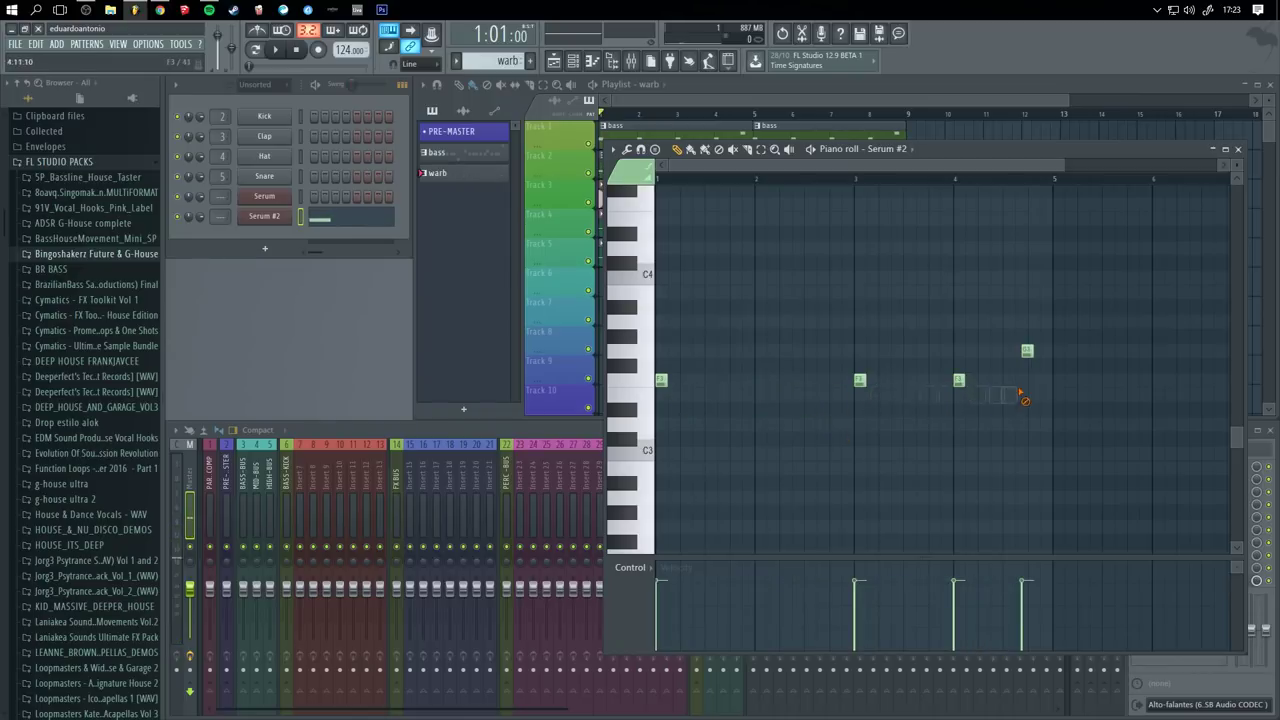
{"action": "left_click", "coordinate": [1027, 352]}
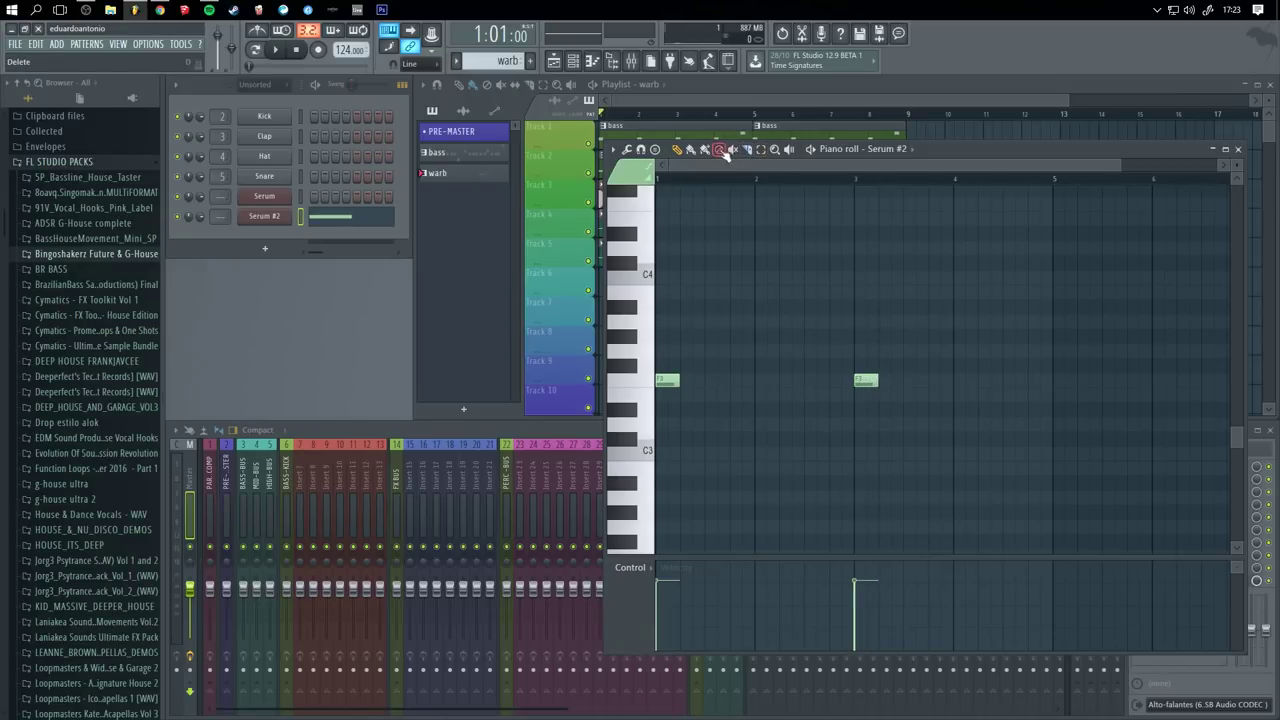
- Transpose both warb notes down another octave to F2, audition them, and close the piano roll
{"action": "left_click", "coordinate": [813, 151]}
{"action": "key", "text": "space"}
{"action": "left_click_drag", "start_coordinate": [982, 506], "coordinate": [652, 312]}
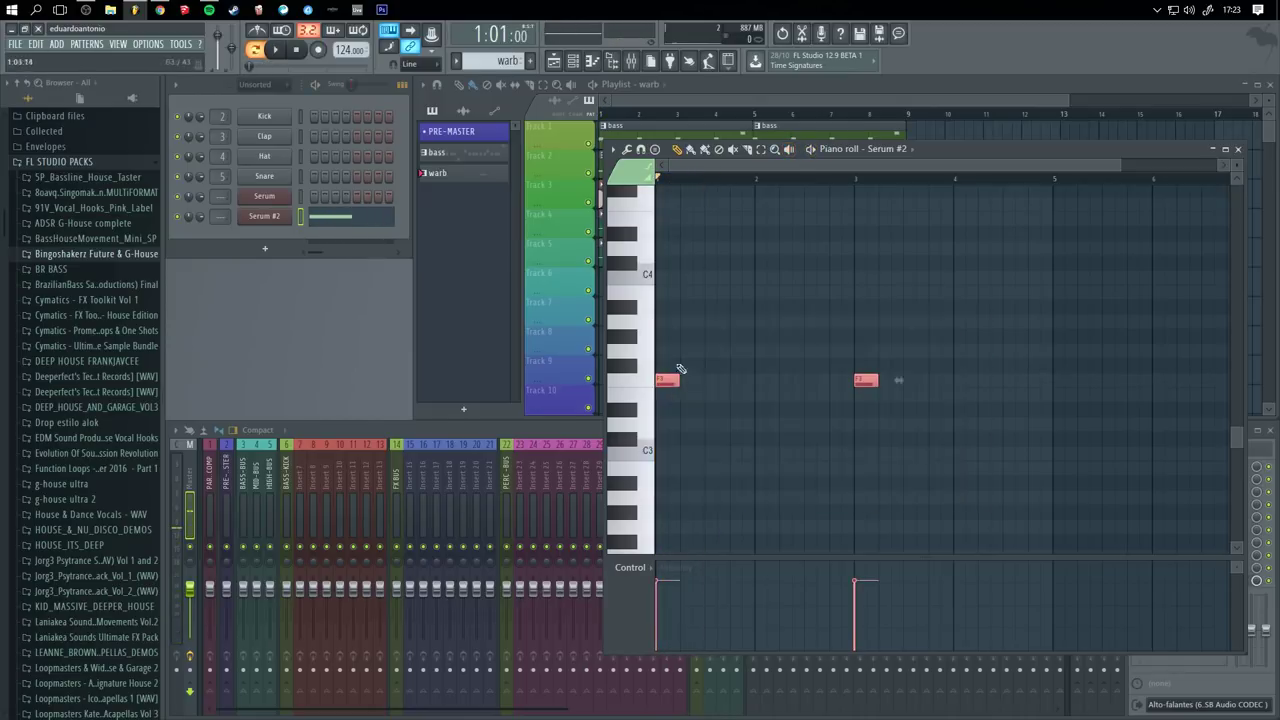
{"action": "scroll", "coordinate": [680, 369], "scroll_direction": "down", "scroll_amount": 3}
{"action": "left_click_drag", "start_coordinate": [668, 251], "coordinate": [639, 432]}
{"action": "left_click", "coordinate": [813, 150]}
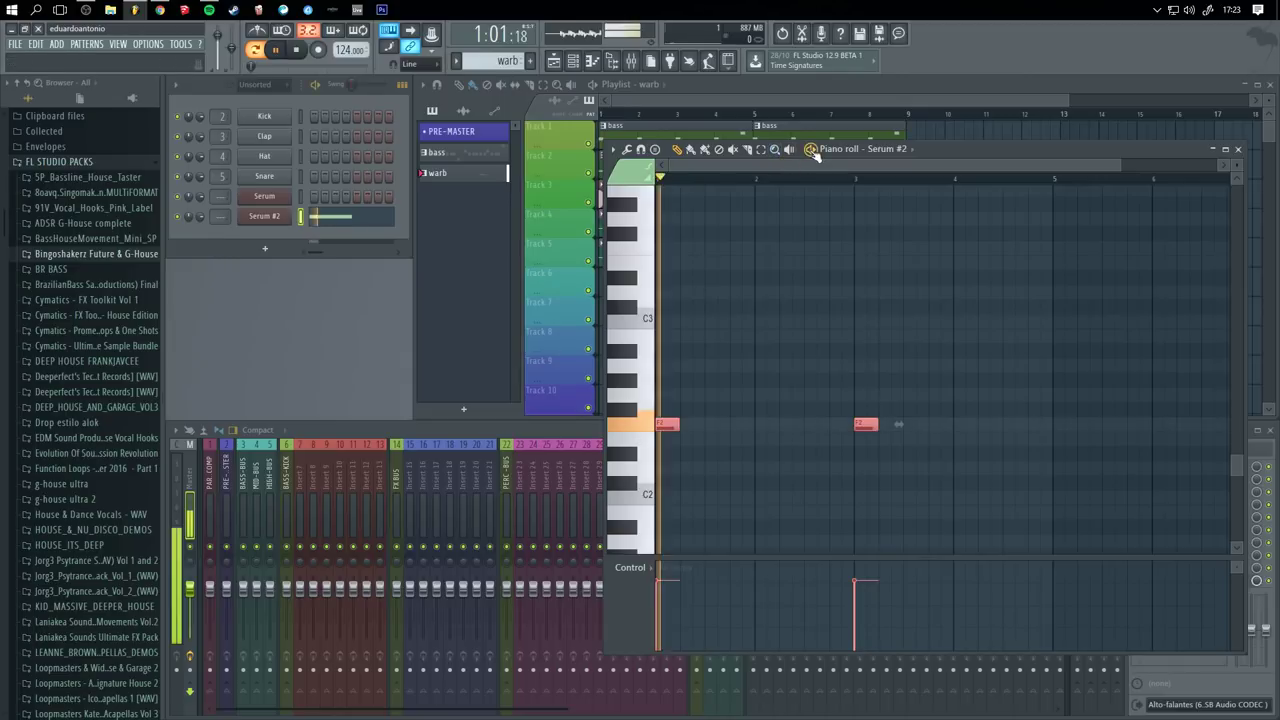
{"action": "left_click", "coordinate": [866, 263]}
{"action": "right_click", "coordinate": [866, 263]}
{"action": "key", "text": "space"}
{"action": "left_click", "coordinate": [1239, 149]}
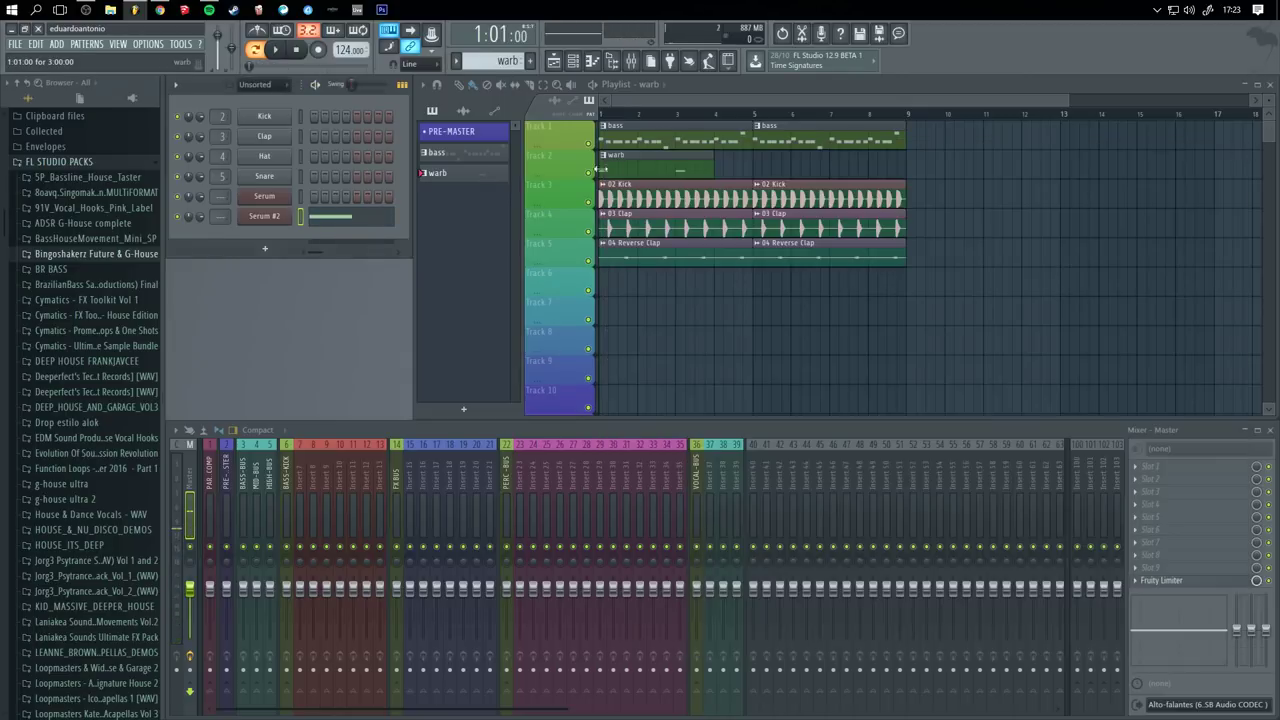
- Repeat the warb clip at bar 5 of Track 2 and play the arrangement
{"action": "left_click", "coordinate": [760, 167]}
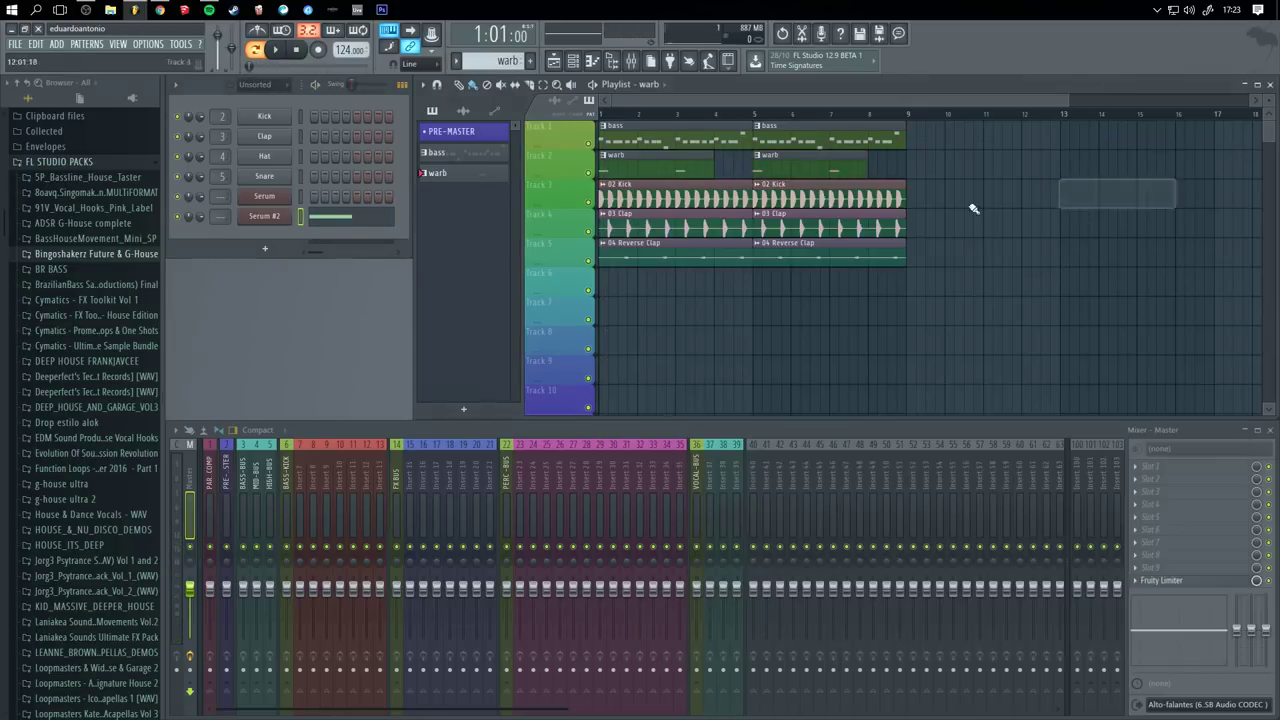
{"action": "key", "text": "space"}
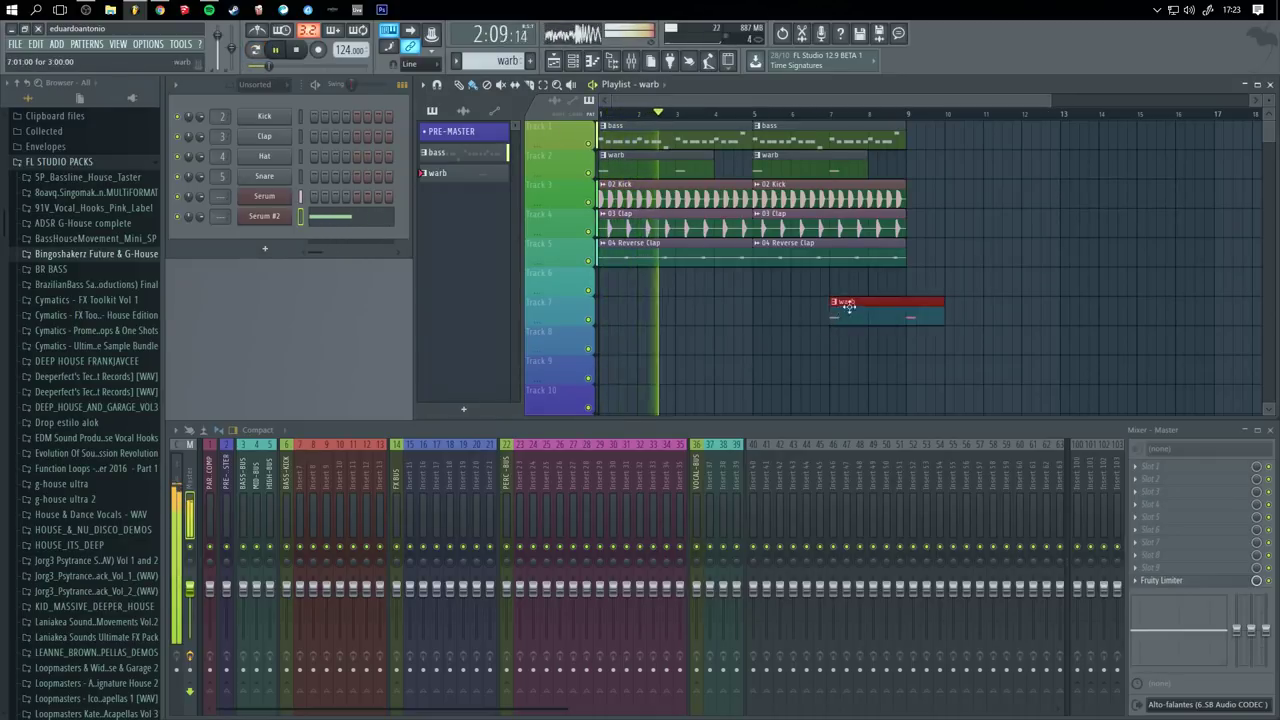
{"action": "left_click", "coordinate": [835, 339]}
{"action": "right_click", "coordinate": [835, 339]}
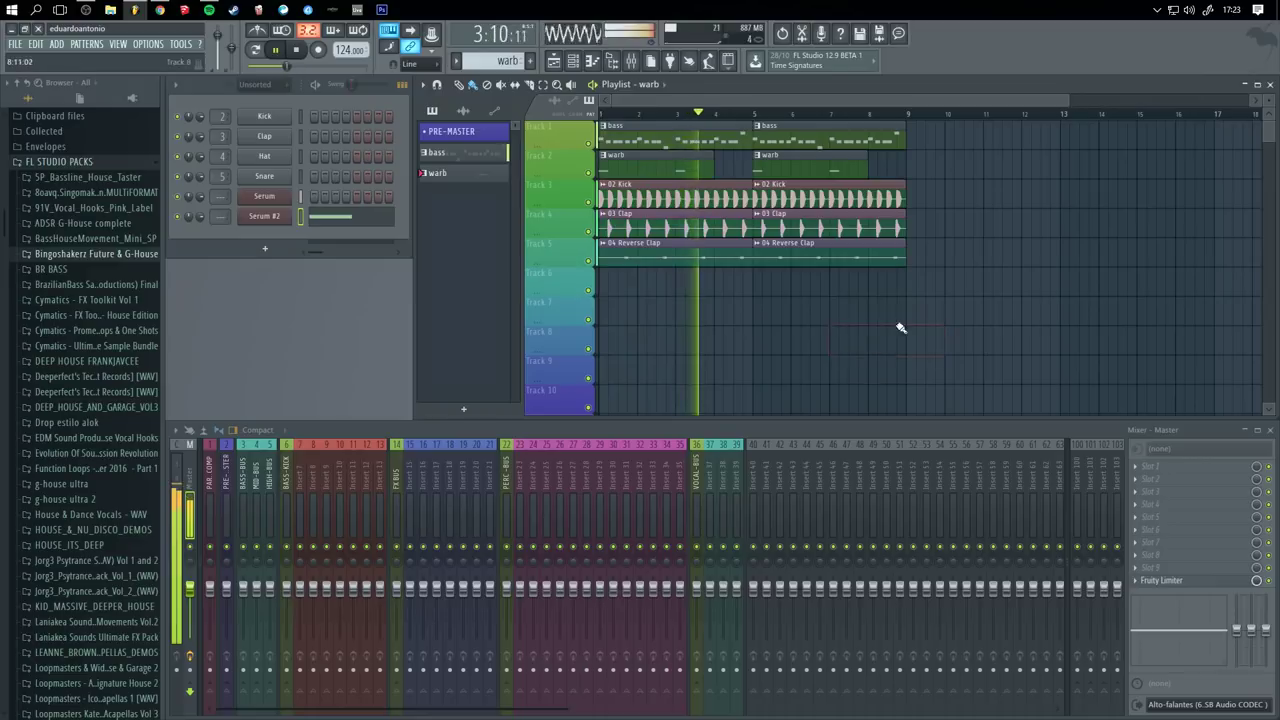
{"action": "left_click", "coordinate": [899, 321]}
{"action": "right_click", "coordinate": [899, 321]}
{"action": "left_click", "coordinate": [1093, 197]}
{"action": "right_click", "coordinate": [1093, 197]}
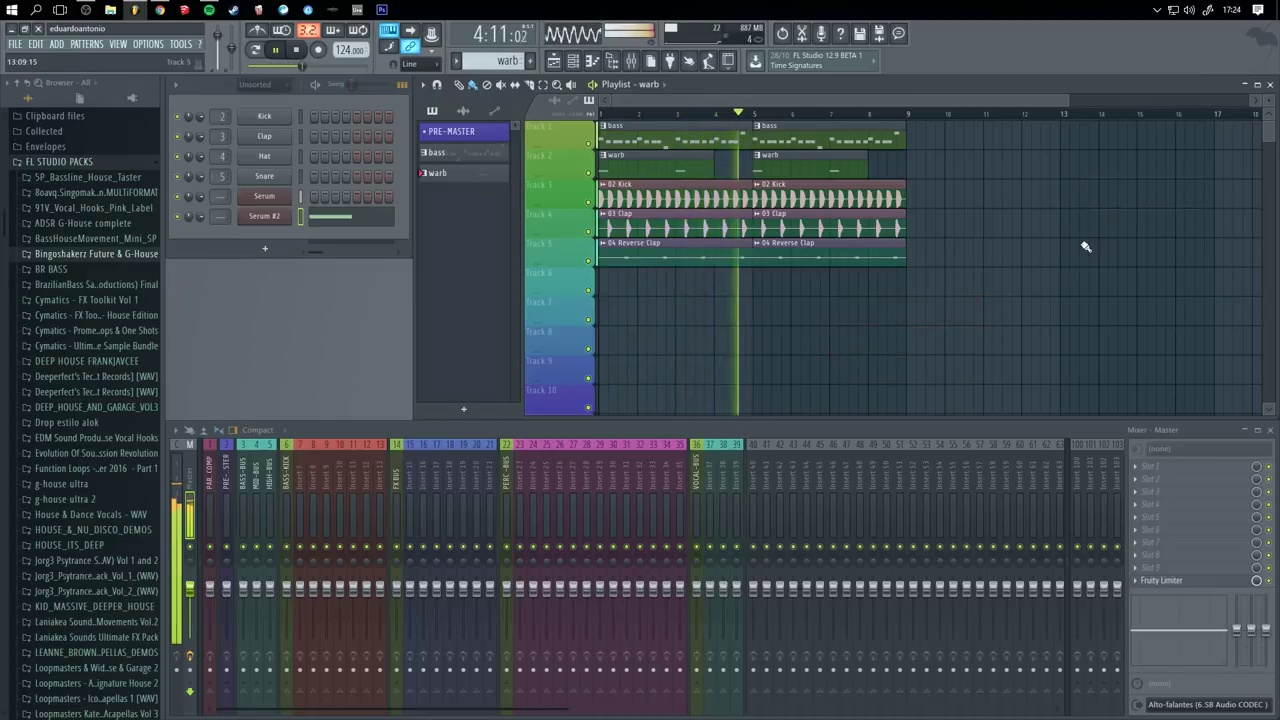
{"action": "left_click", "coordinate": [1016, 281]}
{"action": "right_click", "coordinate": [1016, 281]}
{"action": "left_click", "coordinate": [1037, 305]}
{"action": "right_click", "coordinate": [1037, 305]}
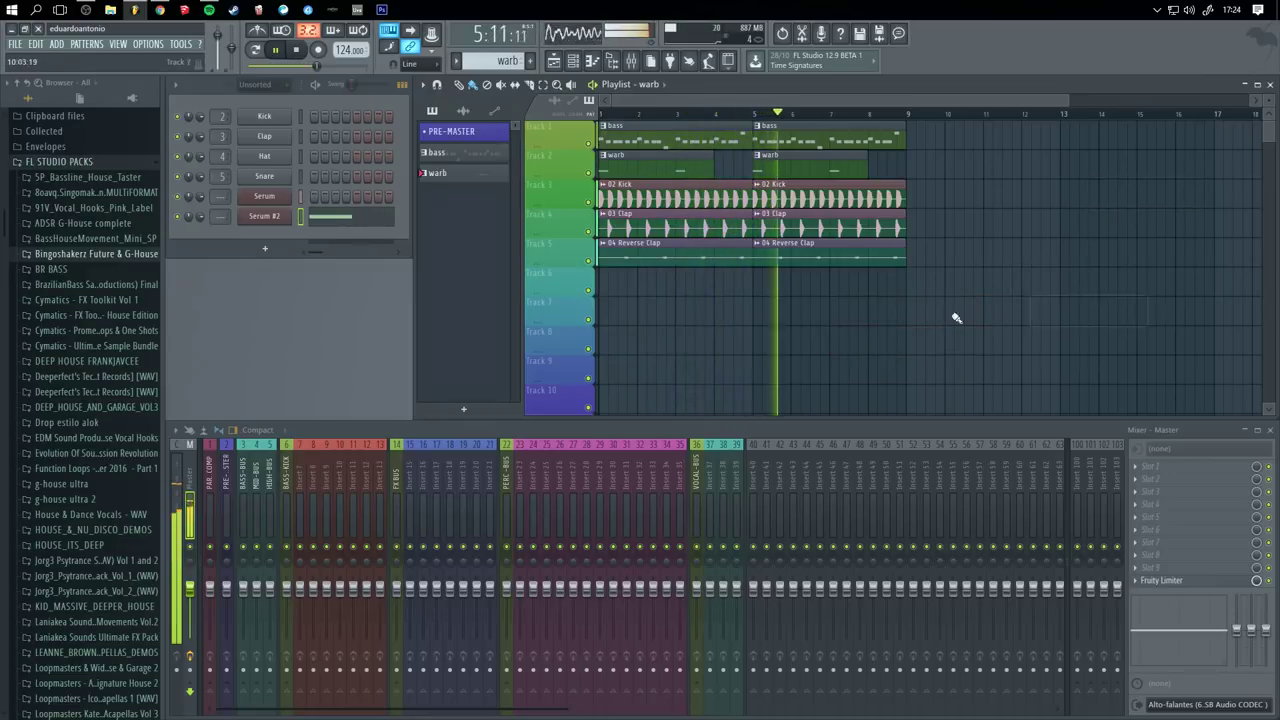
{"action": "left_click", "coordinate": [1075, 277]}
{"action": "right_click", "coordinate": [1075, 277]}
- Stop playback and lengthen both warb clips on Track 2 to fill four bars each
{"action": "key", "text": "space"}
{"action": "left_click_drag", "start_coordinate": [714, 165], "coordinate": [732, 165]}
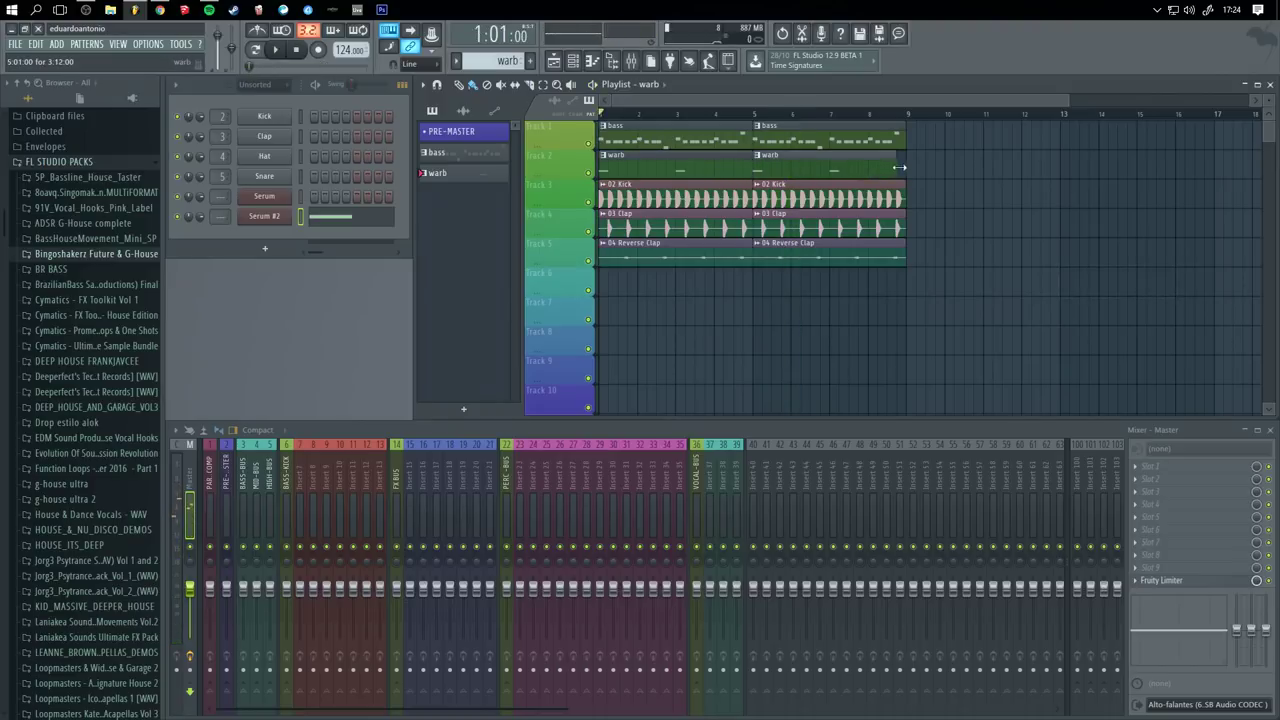
{"action": "left_click", "coordinate": [1015, 187]}
{"action": "right_click", "coordinate": [1015, 187]}
- Open the Vandalism house vocals WAV sample folder and audition Ultra G House Vocals 16 Fminor 122 BPM Dry
{"action": "scroll", "coordinate": [46, 362], "scroll_direction": "down", "scroll_amount": 7}
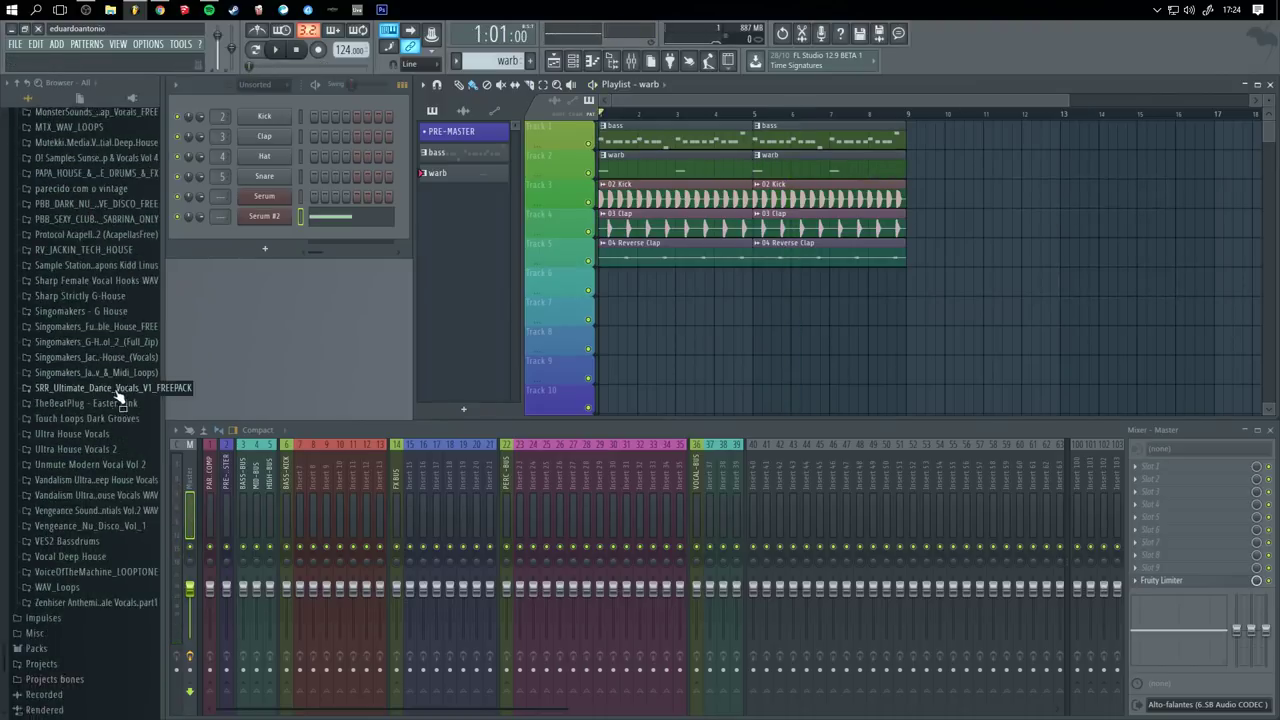
{"action": "scroll", "coordinate": [118, 398], "scroll_direction": "down", "scroll_amount": 3}
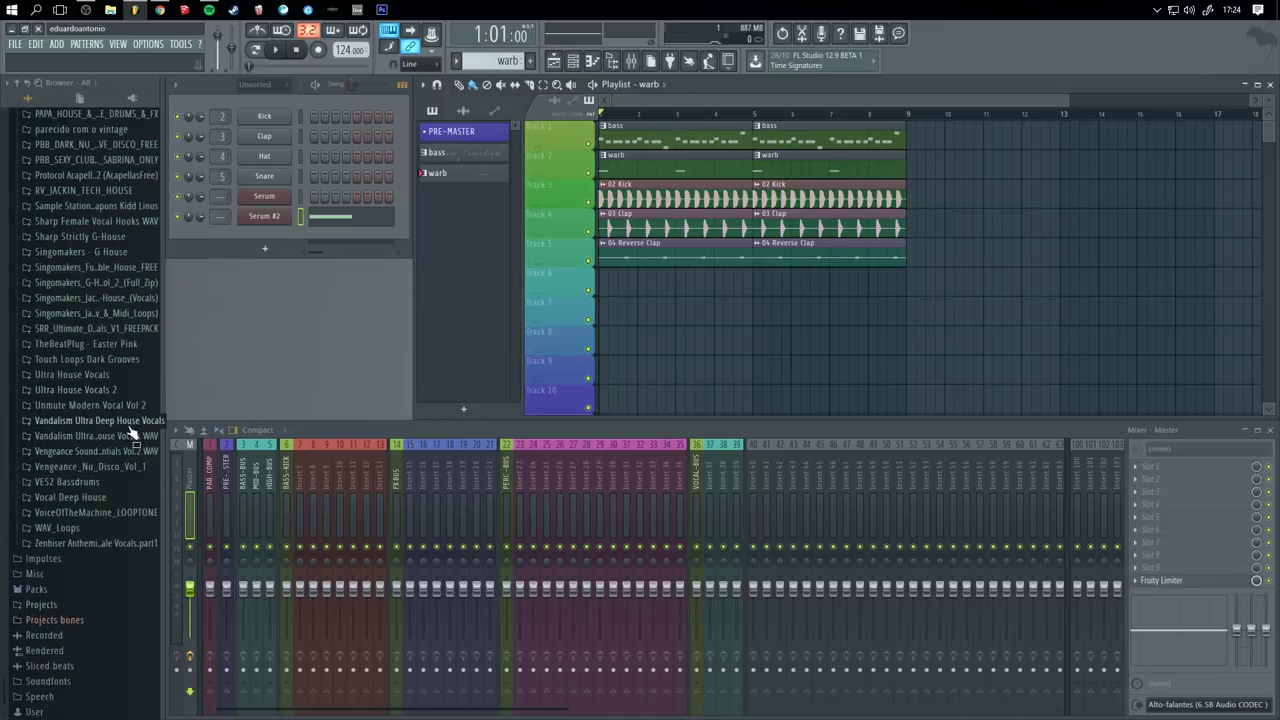
{"action": "left_click", "coordinate": [122, 437]}
{"action": "scroll", "coordinate": [114, 491], "scroll_direction": "down", "scroll_amount": 5}
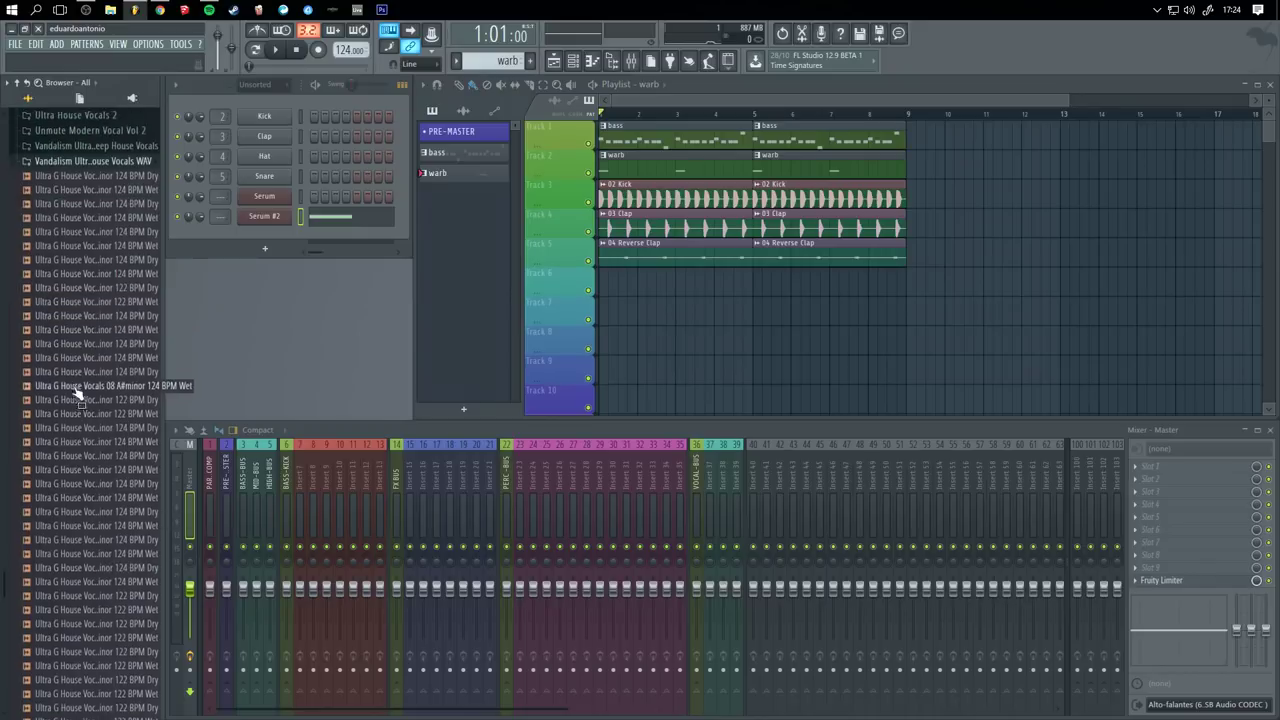
{"action": "scroll", "coordinate": [40, 390], "scroll_direction": "down", "scroll_amount": 3}
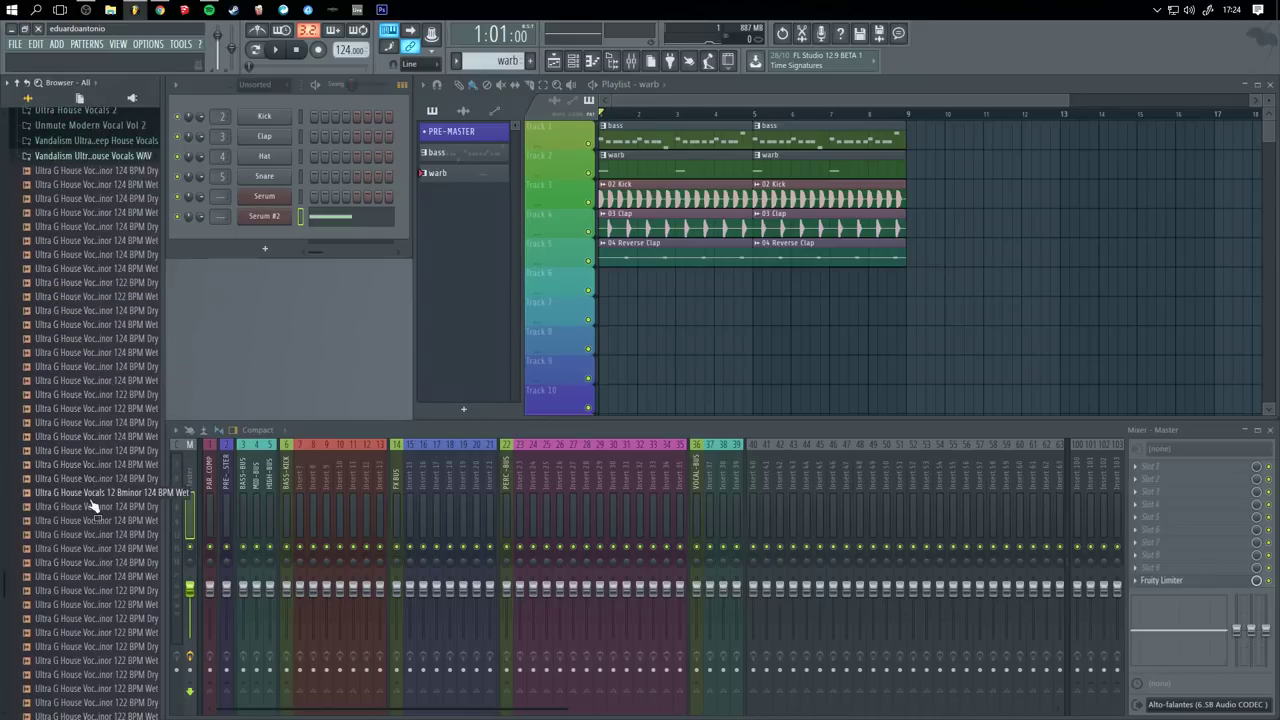
{"action": "left_click", "coordinate": [100, 592]}
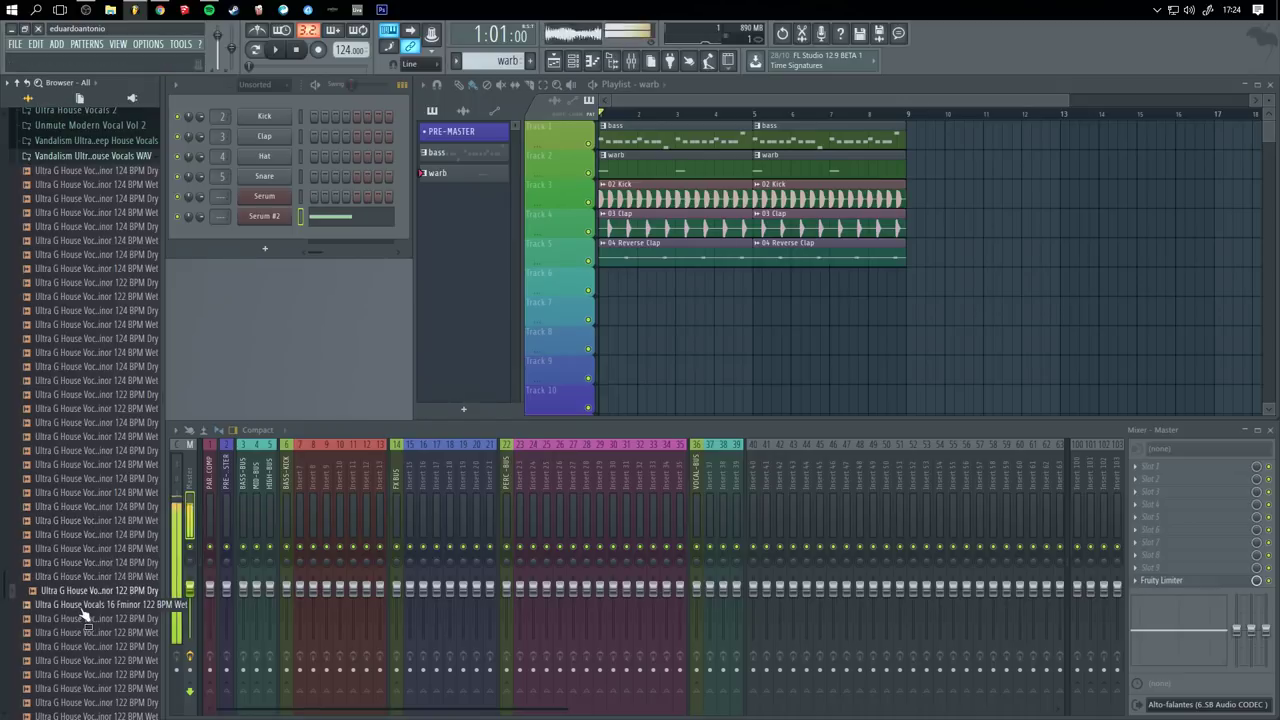
- Place the Ultra G House Vocals 16 Fminor sample on Track 6 at bar 1, repeat it at bar 5, and audition both
{"action": "left_click_drag", "start_coordinate": [100, 598], "coordinate": [661, 287]}
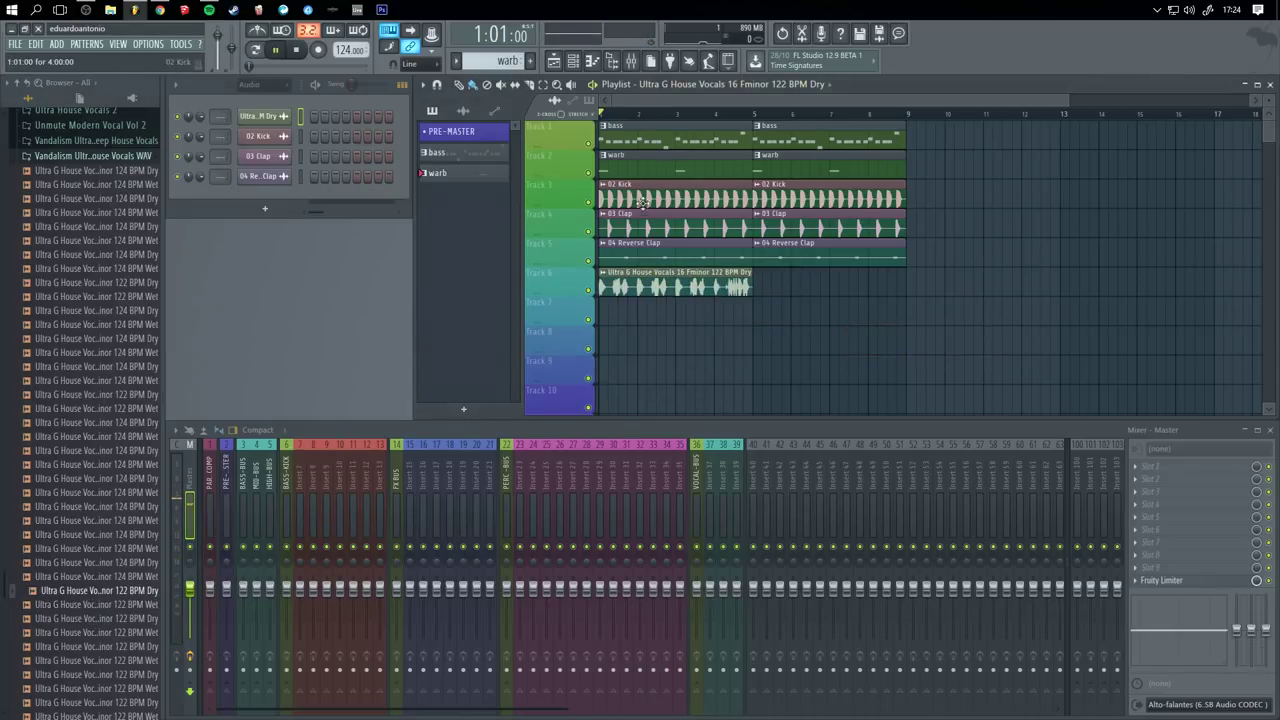
{"action": "left_click_drag", "start_coordinate": [862, 340], "coordinate": [797, 320]}
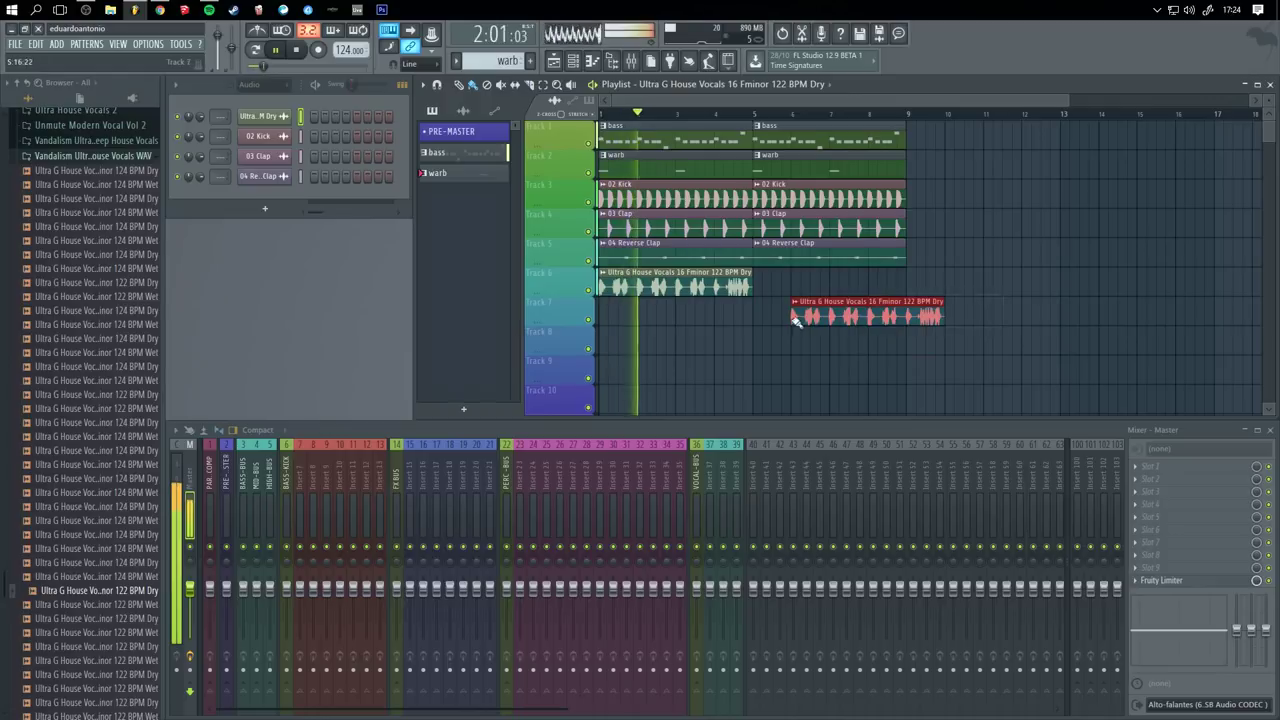
{"action": "right_click", "coordinate": [797, 320]}
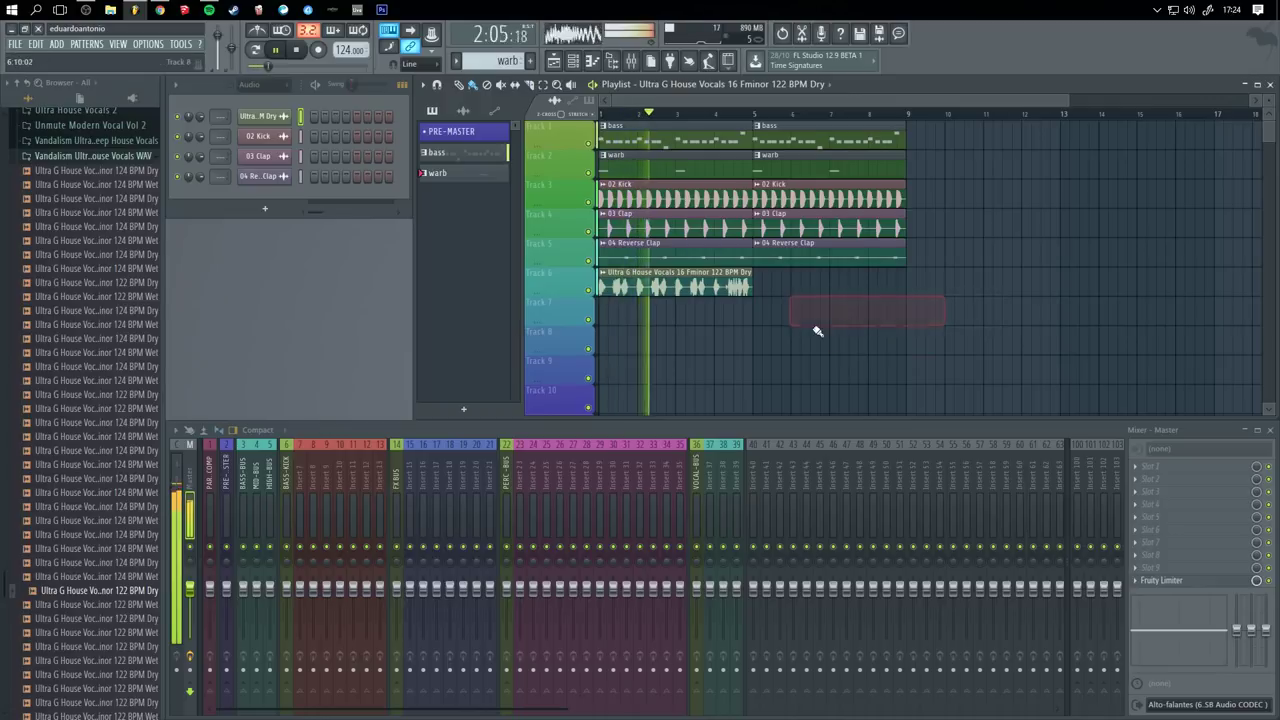
{"action": "left_click", "coordinate": [758, 288]}
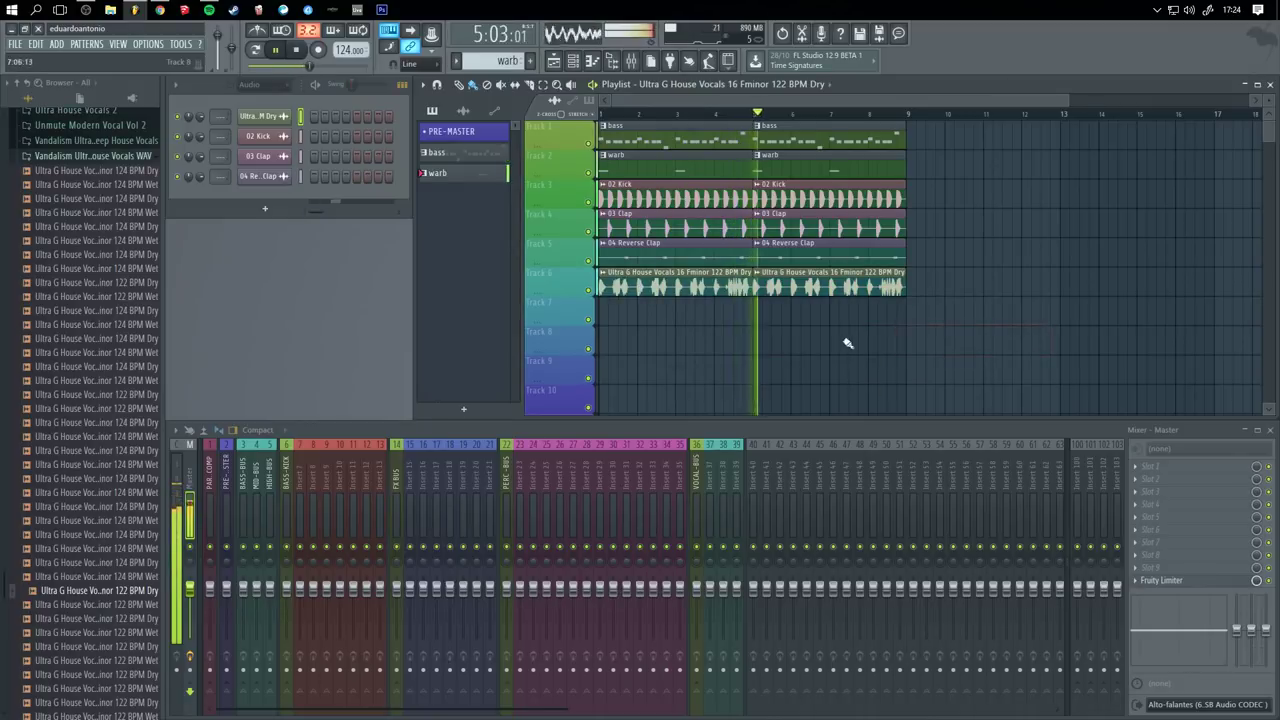
{"action": "key", "text": "space"}
- Trim the first Track 6 vocal clip to its opening hit and repeat it at bar 1 beat 3 and bar 2 beats 1 and 2
{"action": "scroll", "coordinate": [741, 299], "scroll_direction": "up", "scroll_amount": 5}
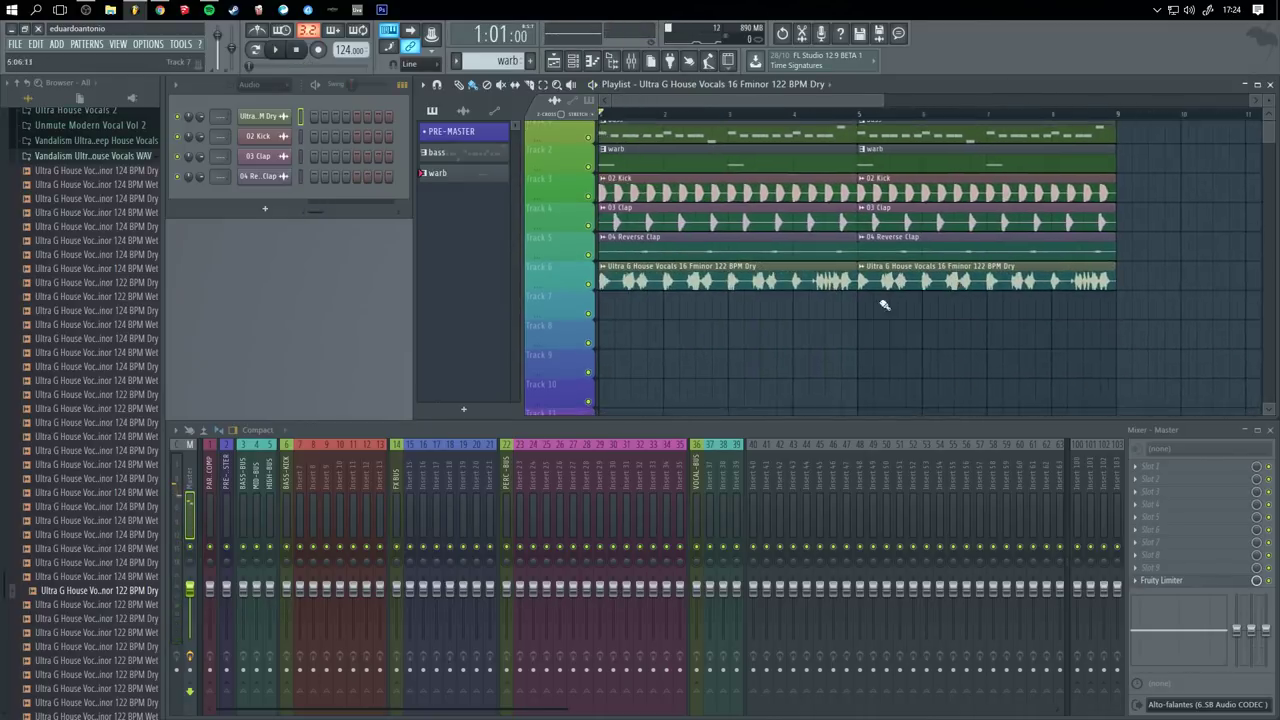
{"action": "scroll", "coordinate": [916, 270], "scroll_direction": "down", "scroll_amount": 1}
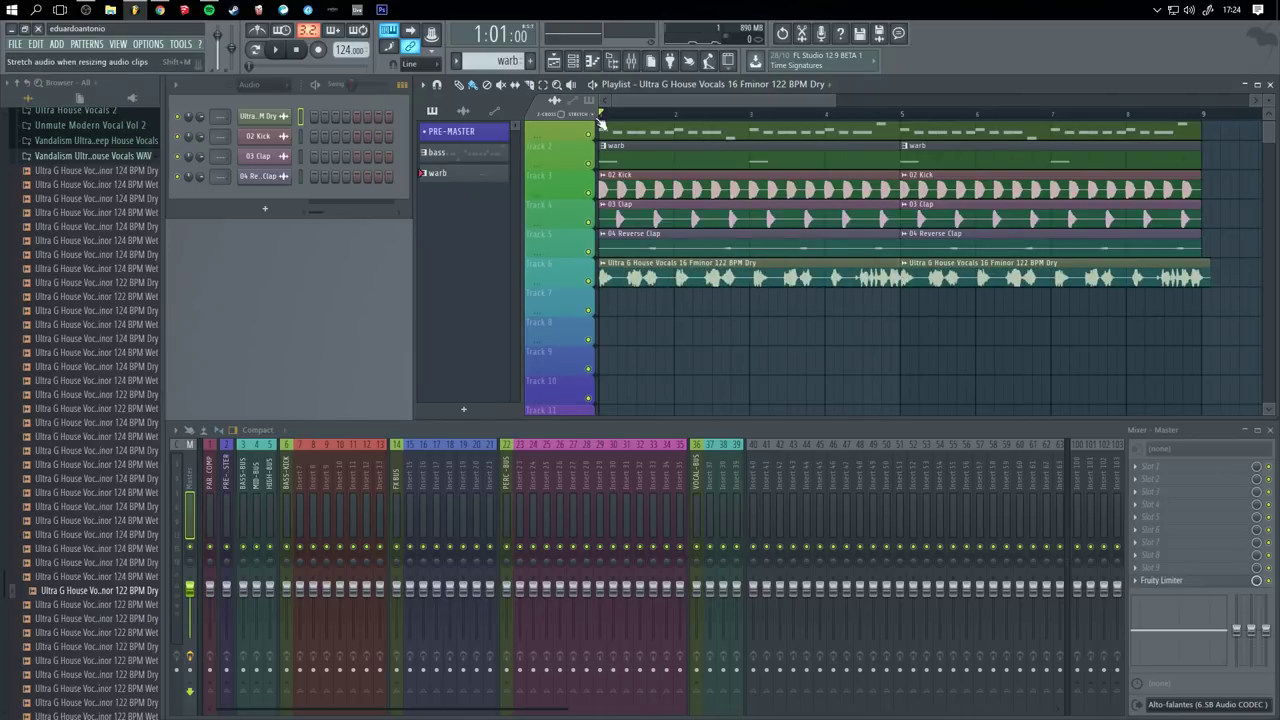
{"action": "key", "text": "ctrl+z"}
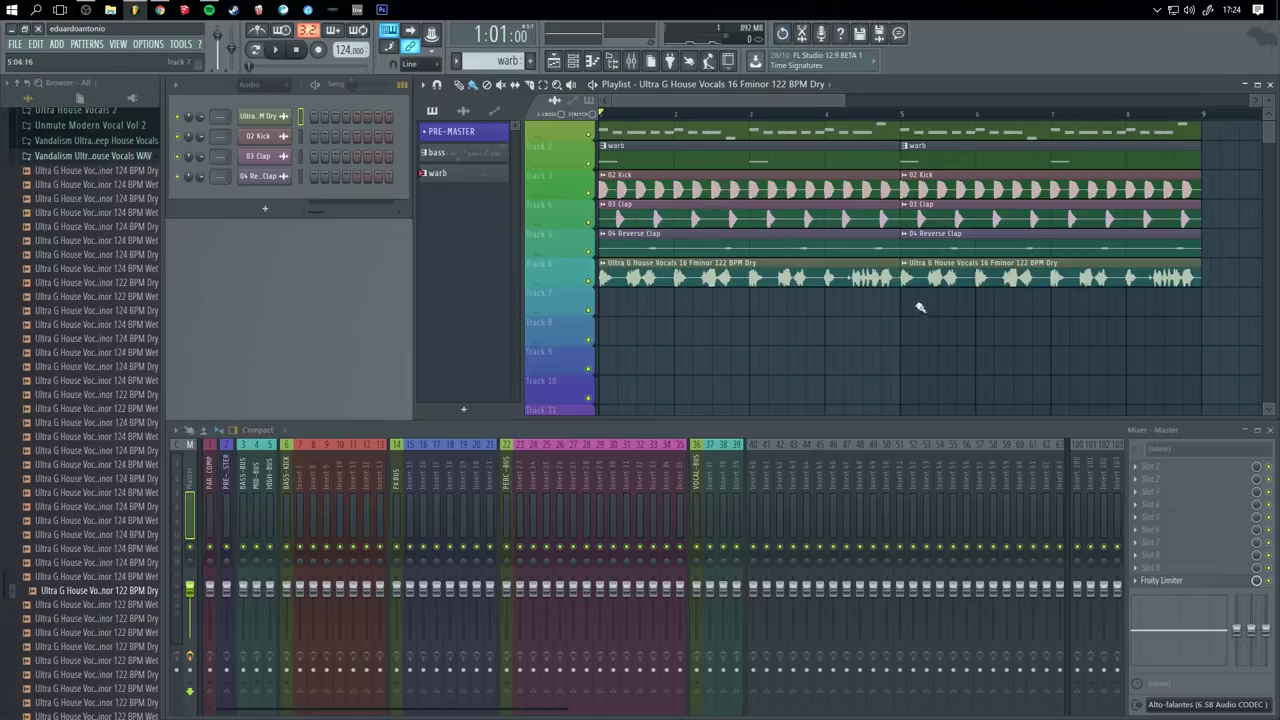
{"action": "left_click_drag", "start_coordinate": [897, 274], "coordinate": [631, 278]}
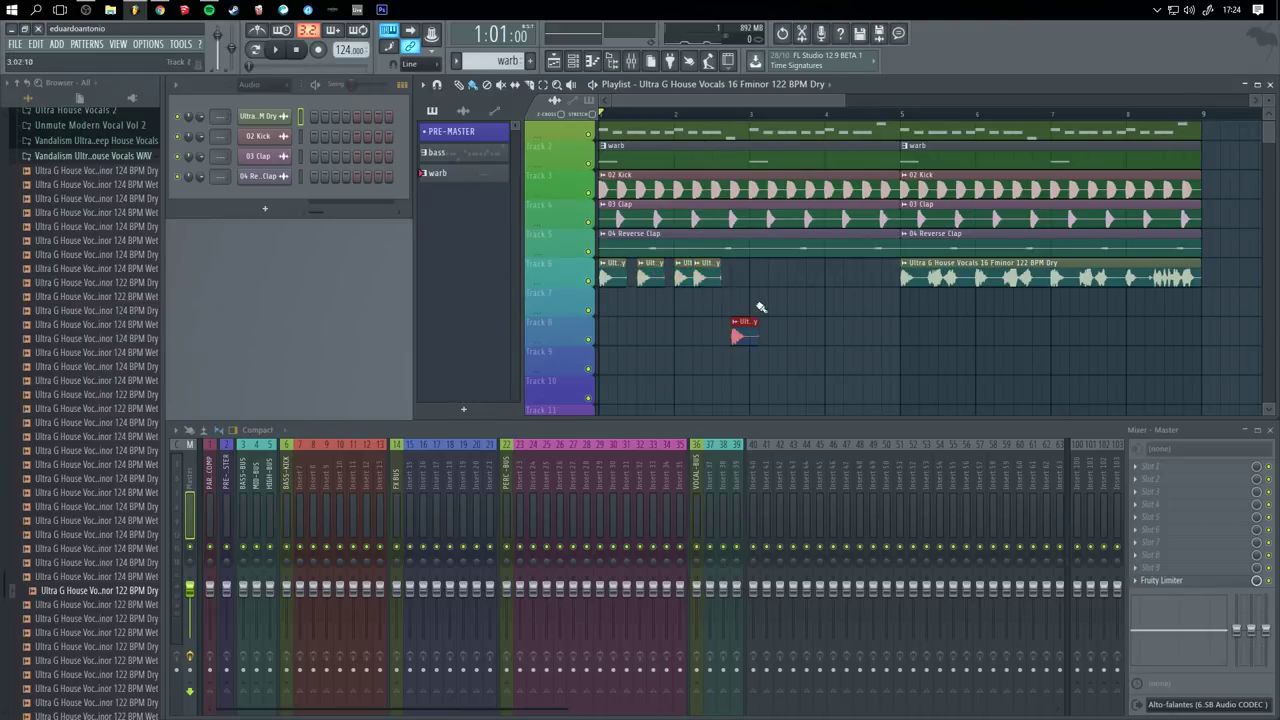
{"action": "right_click", "coordinate": [749, 332]}
- Play the vocal chops in bars 1 and 2, and try the last one half a beat earlier
{"action": "key", "text": "space"}
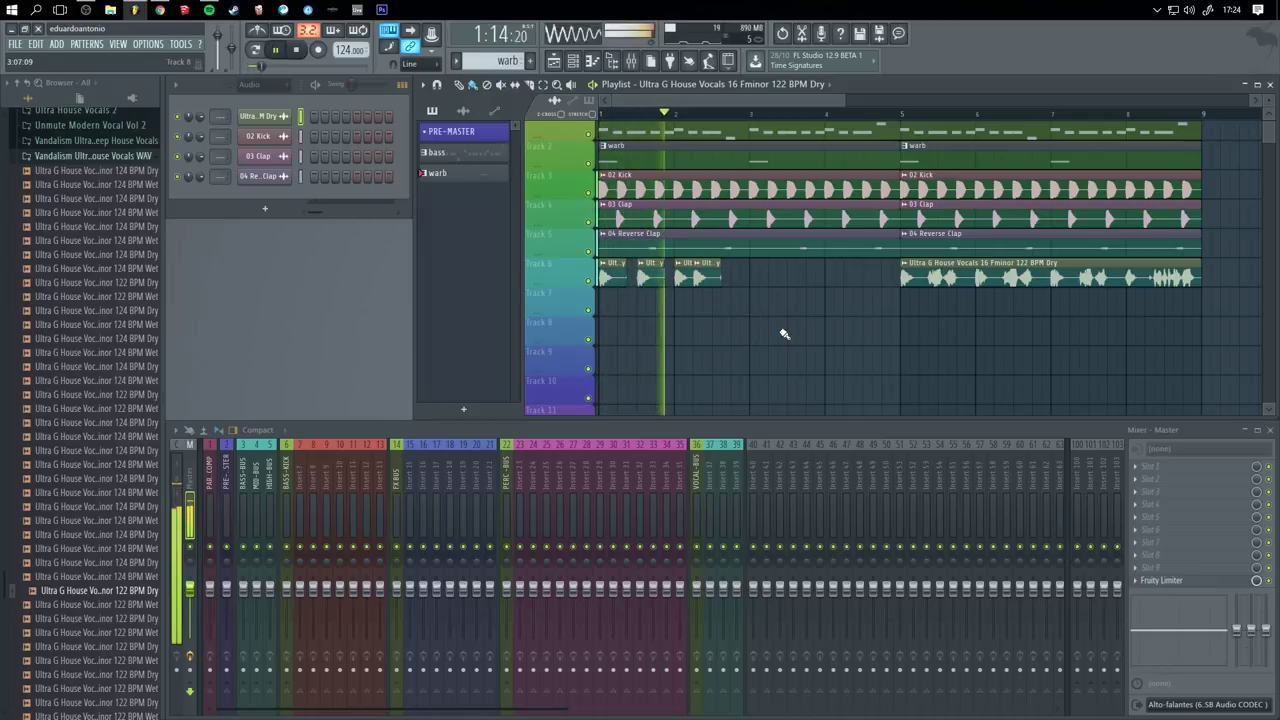
{"action": "key", "text": "space"}
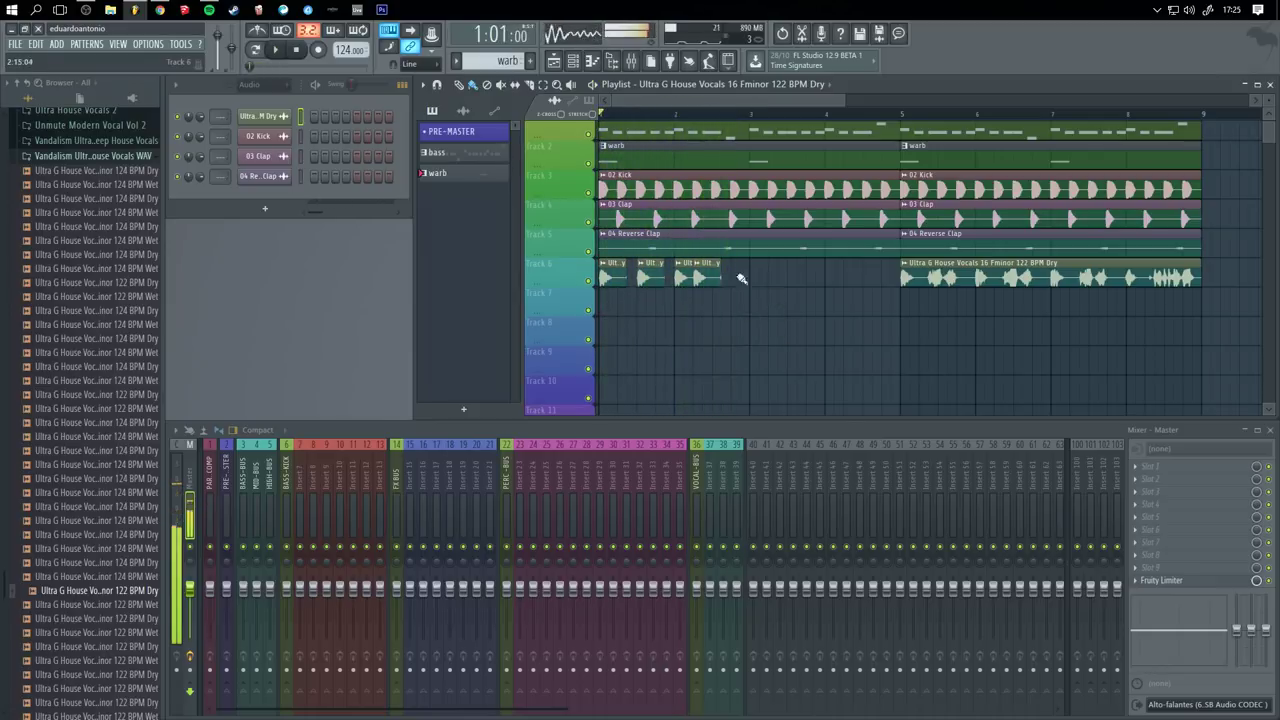
{"action": "key", "text": "space"}
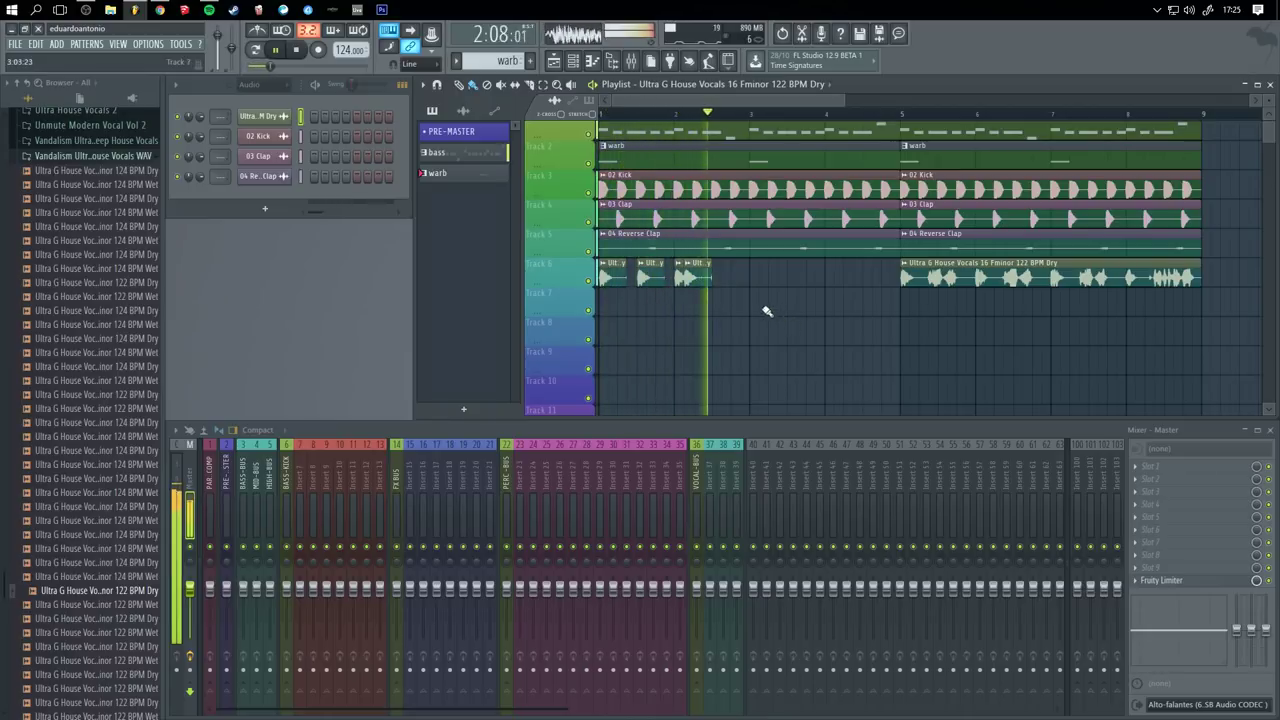
{"action": "key", "text": "space"}
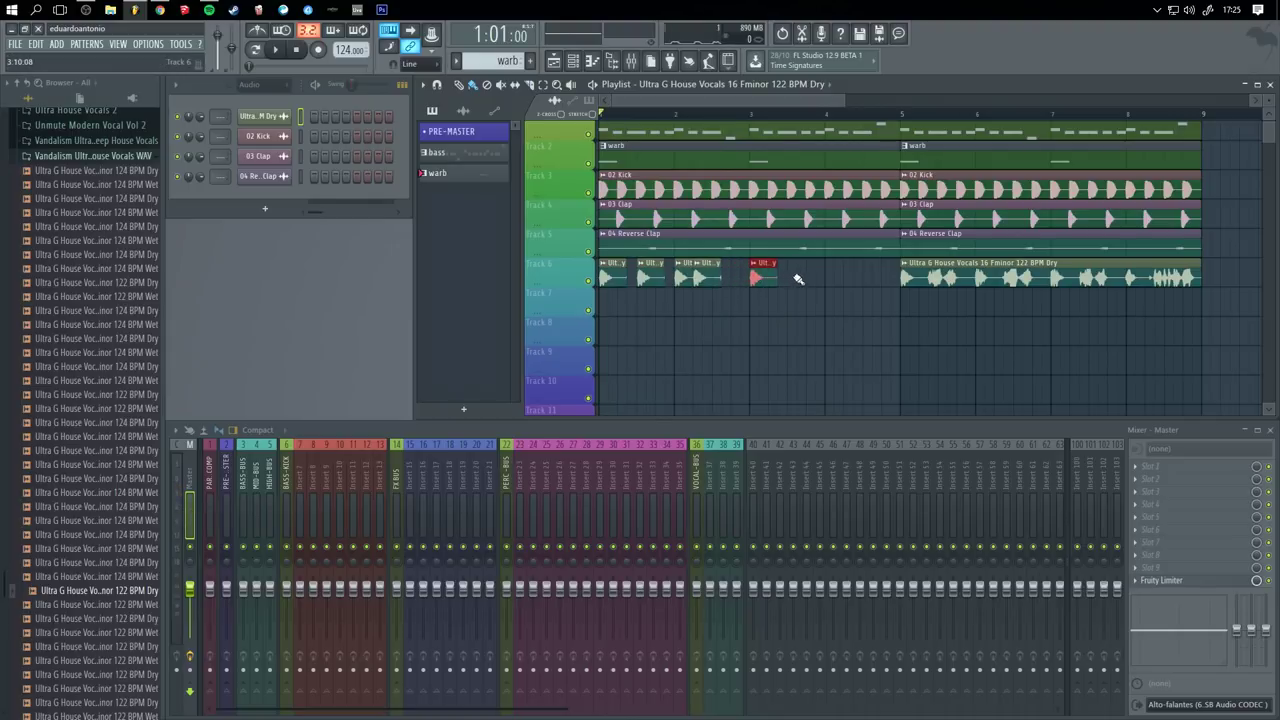
- Add vocal chops on Track 6 at beats 1 and 3 of bar 3 and beats 1 and 2 of bar 4, checking them in playback
{"action": "key", "text": "space"}
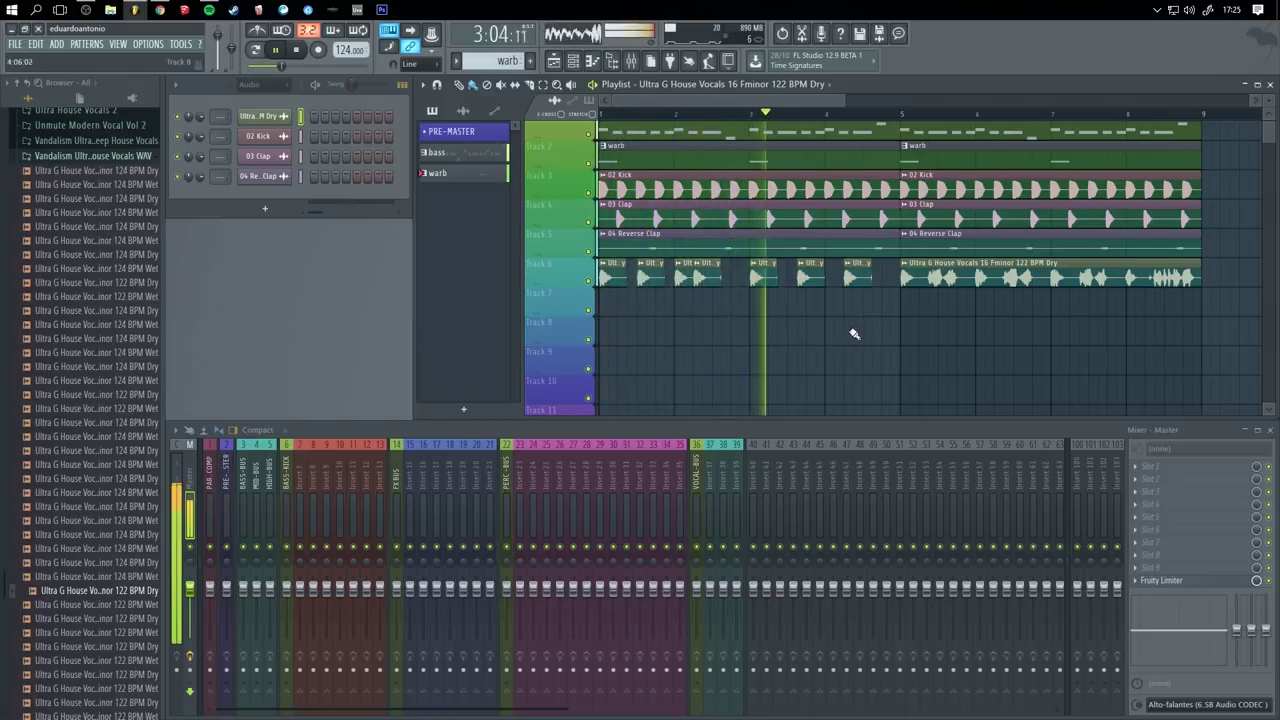
{"action": "key", "text": "space"}
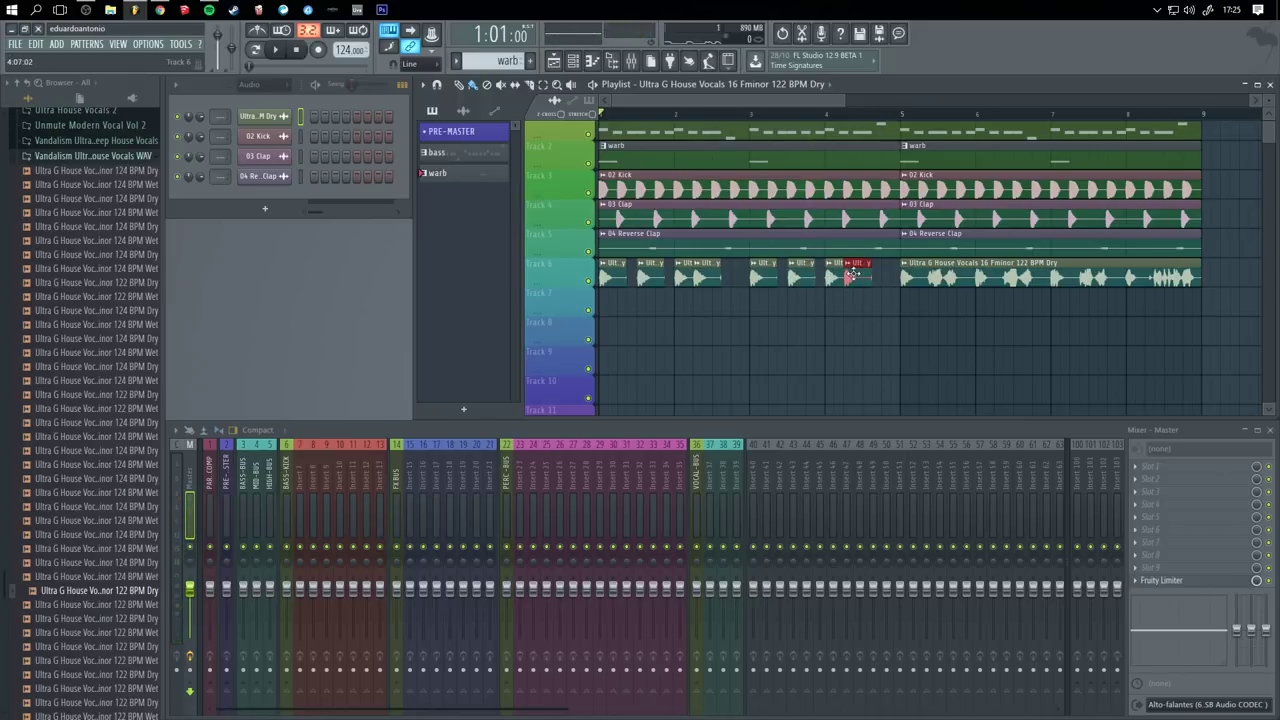
{"action": "key", "text": "space"}
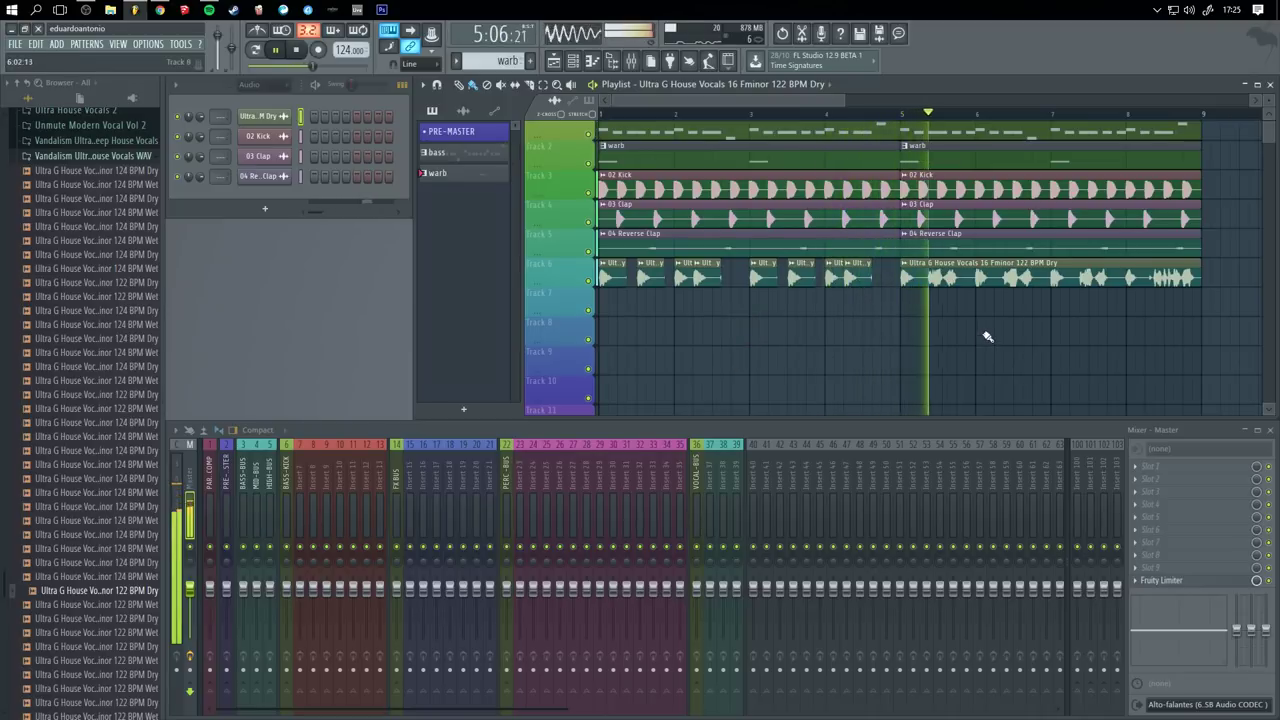
{"action": "left_click_drag", "start_coordinate": [997, 335], "coordinate": [951, 356]}
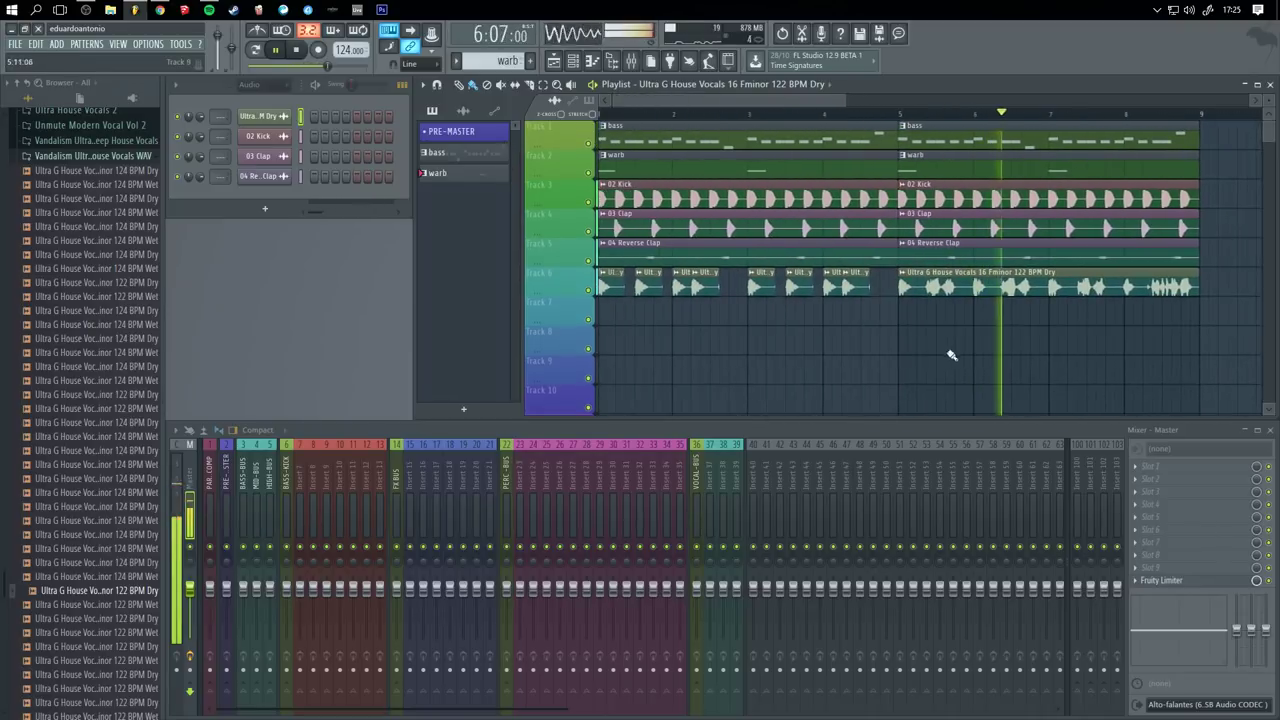
{"action": "scroll", "coordinate": [960, 325], "scroll_direction": "down", "scroll_amount": 2}
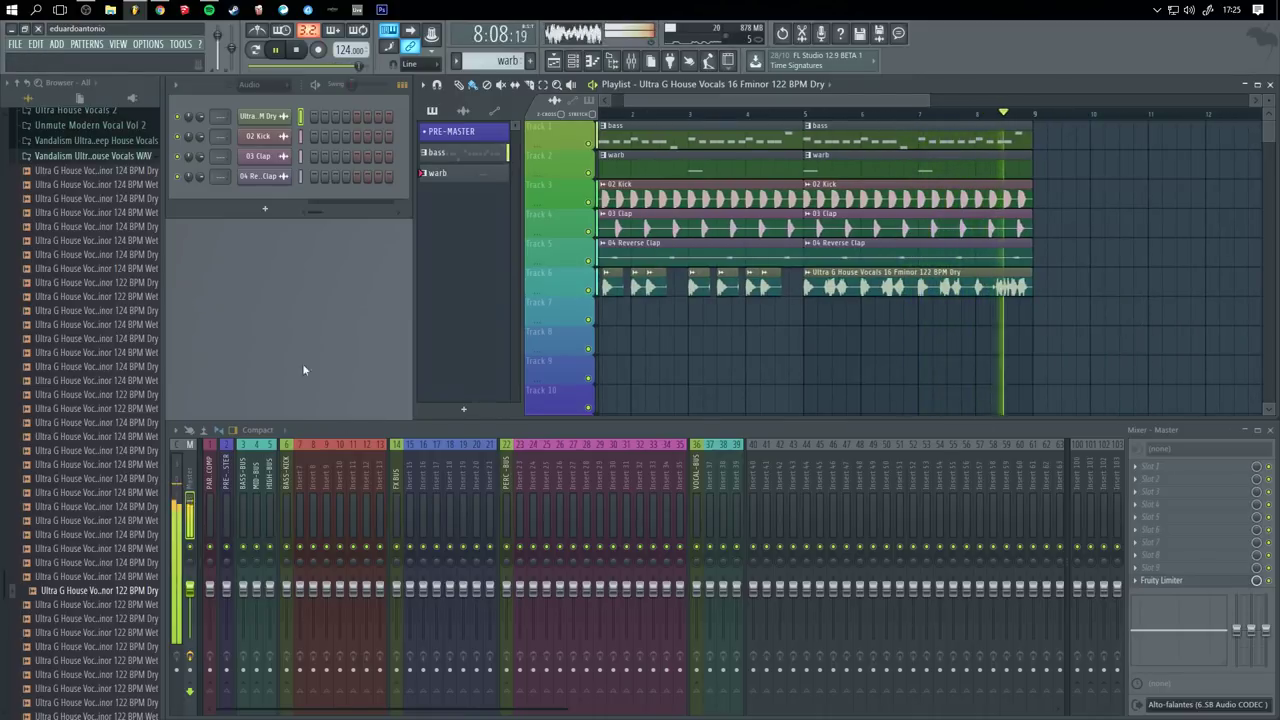
- Lower the Master mixer fader to about 91% (-2.1 dB) and stop playback
{"action": "left_click_drag", "start_coordinate": [196, 596], "coordinate": [196, 604]}
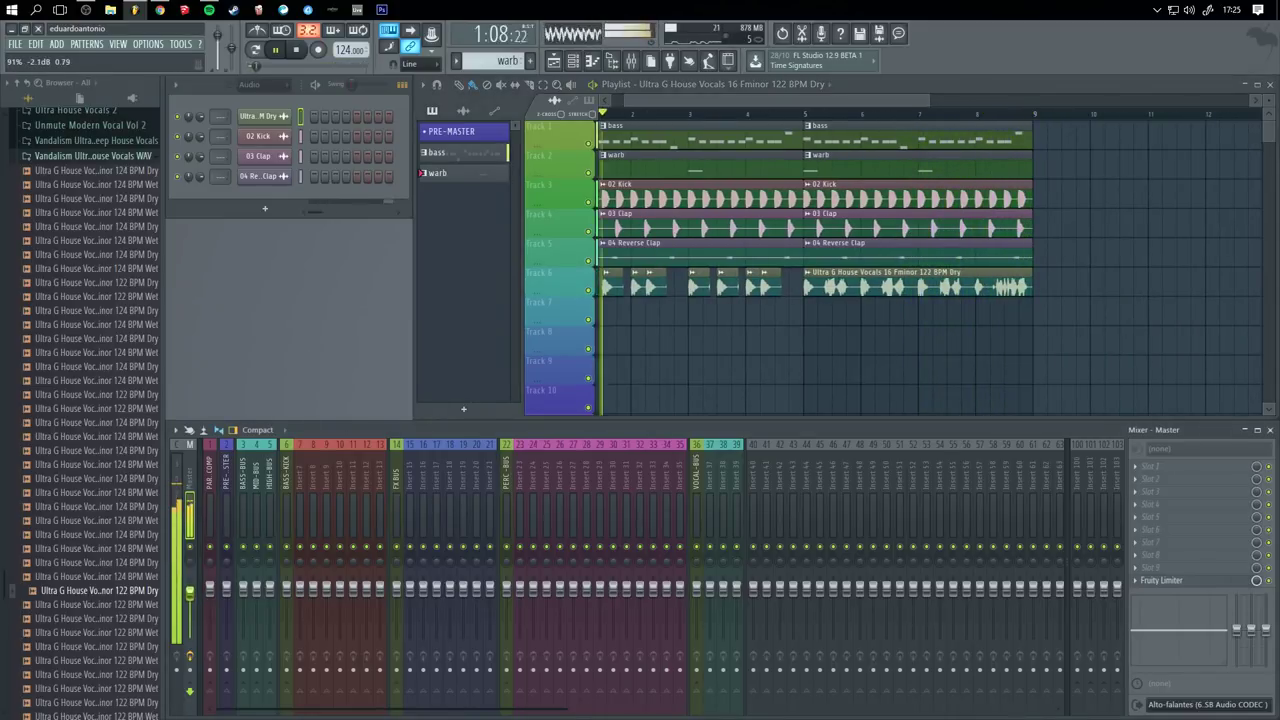
{"action": "left_click_drag", "start_coordinate": [703, 307], "coordinate": [916, 356]}
{"action": "key", "text": "space"}
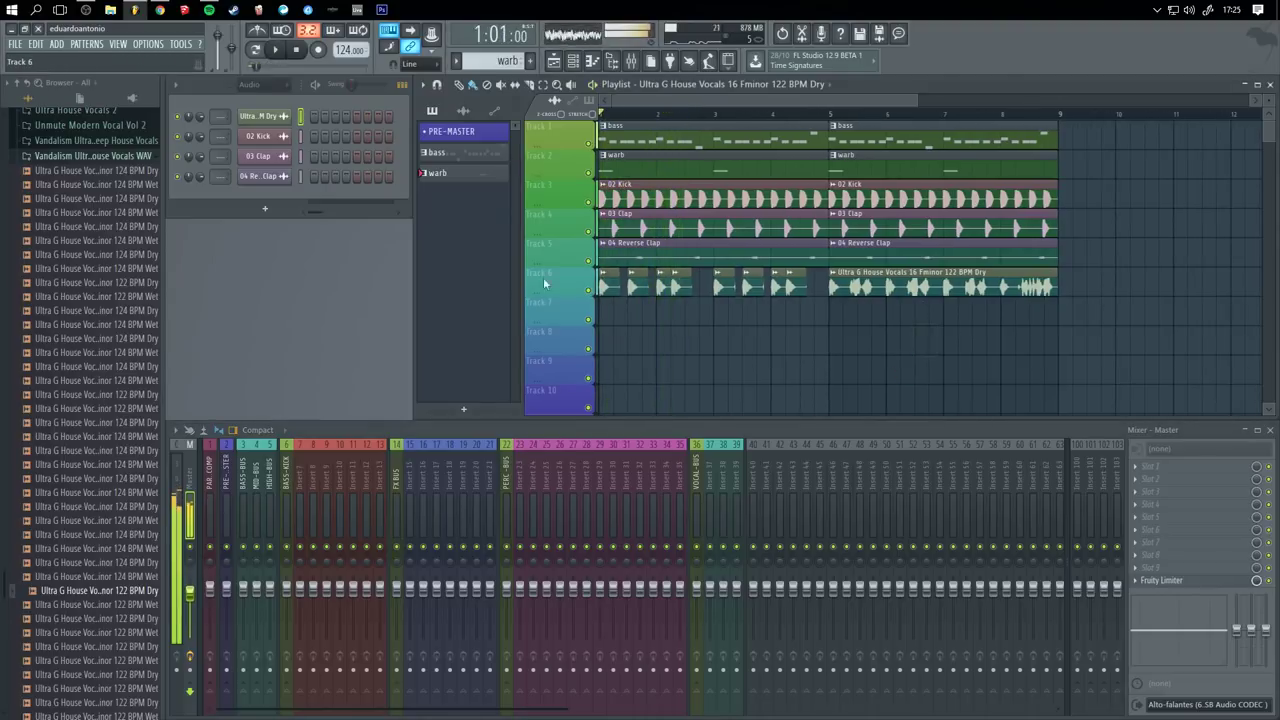
- Route the Ultra G House vocal channel to mixer Insert 39 in the vocal bus group
{"action": "right_click", "coordinate": [736, 473]}
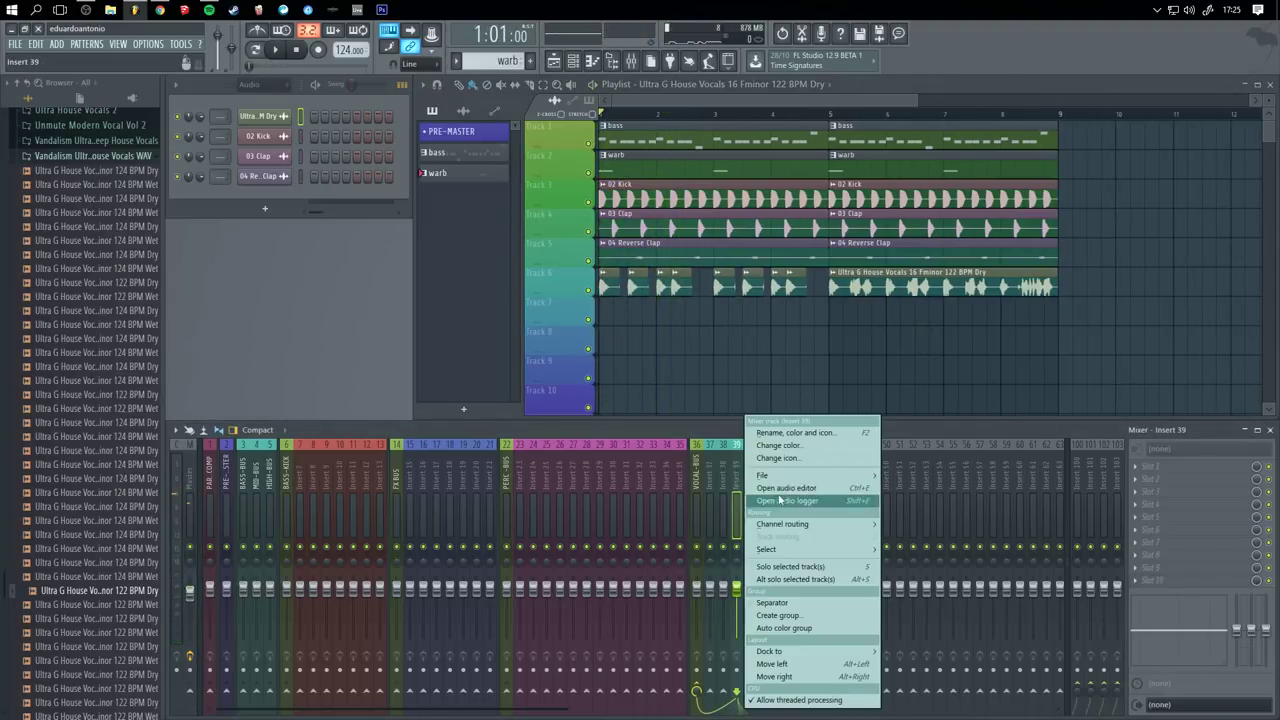
{"action": "mouse_move", "coordinate": [863, 526]}
{"action": "left_click", "coordinate": [935, 524]}
- Load Fruity Delay 2 into the first effect slot of the vocal's mixer insert and close its window
{"action": "left_click", "coordinate": [1155, 472]}
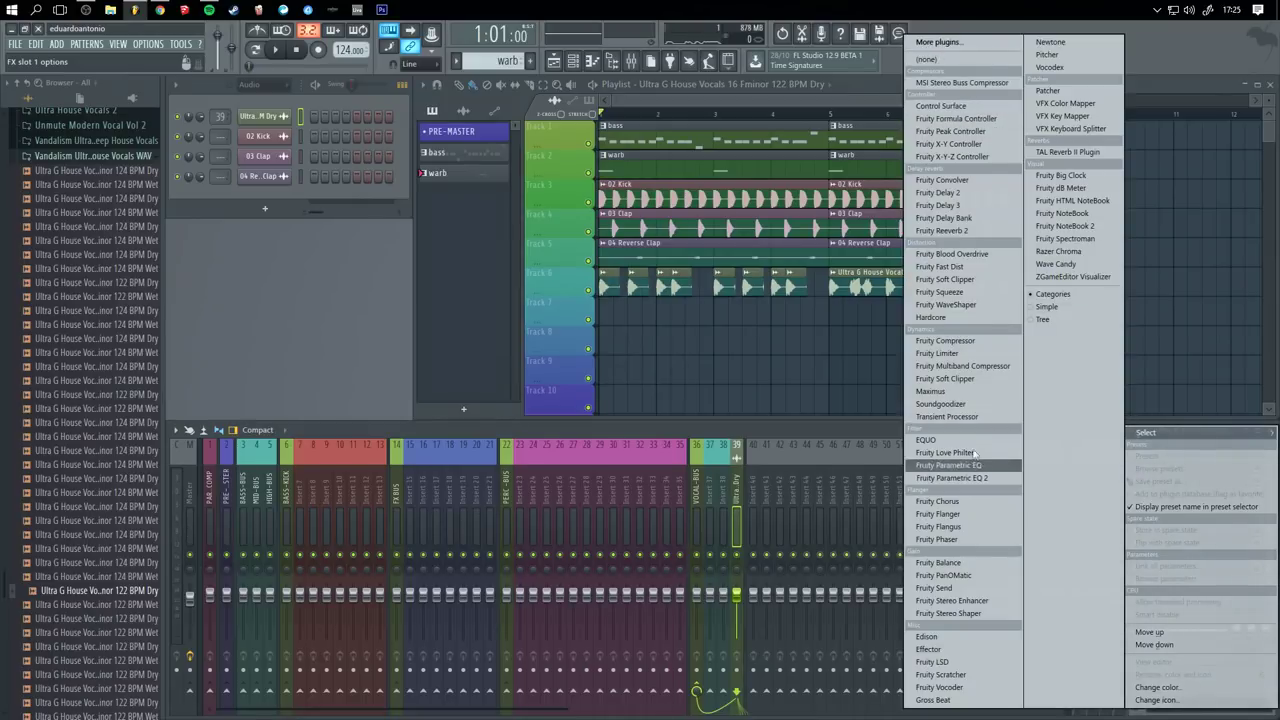
{"action": "left_click", "coordinate": [967, 193]}
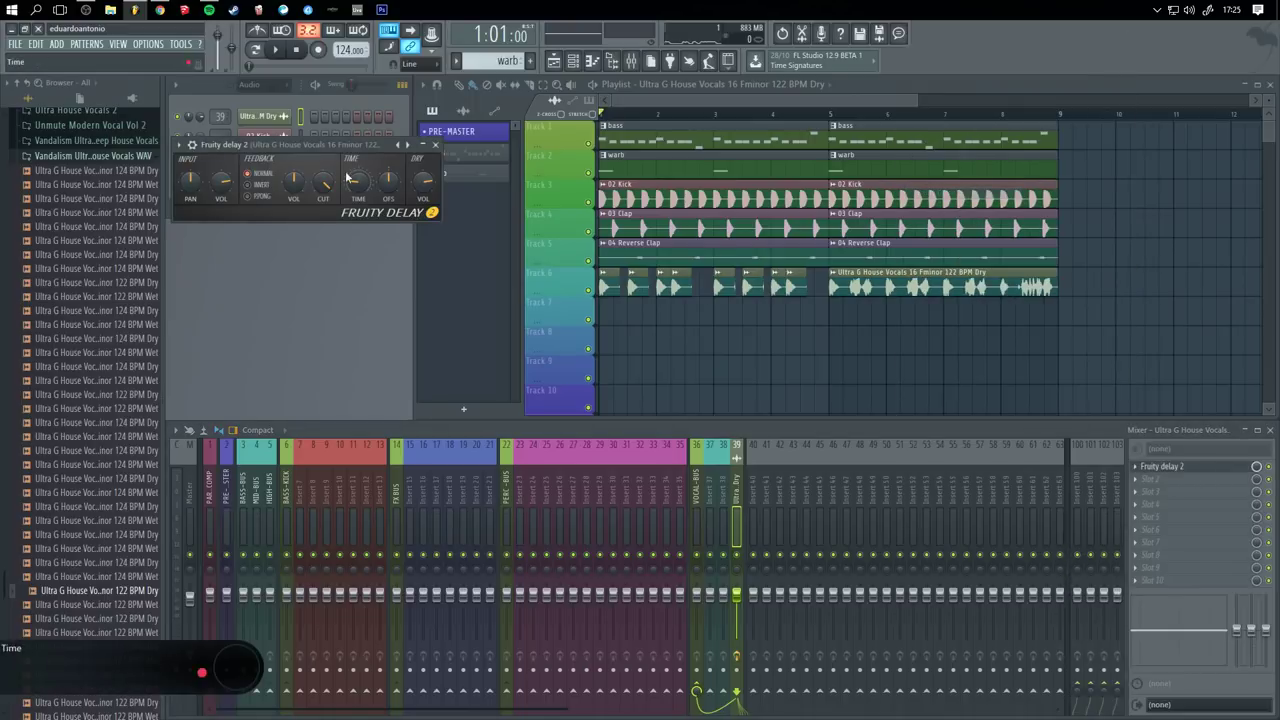
{"action": "left_click", "coordinate": [436, 145]}
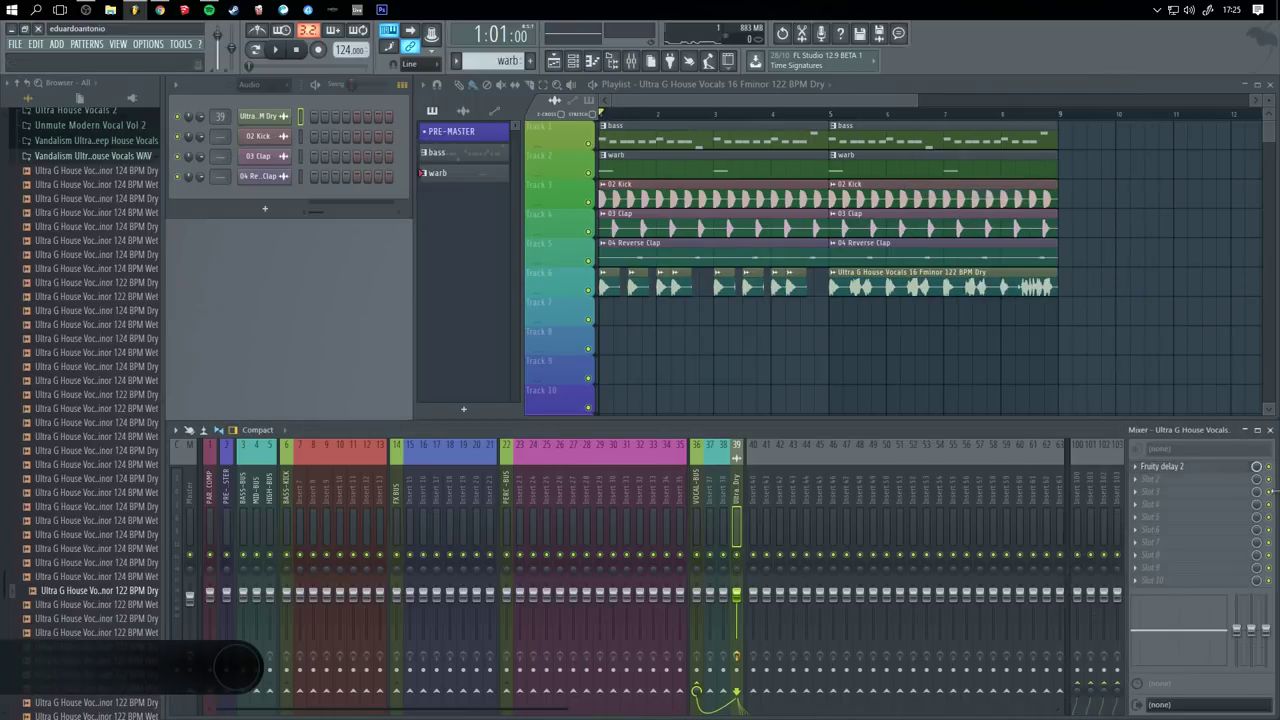
- Replace the delay in the vocal insert's first effect slot with Fruity Reeverb 2
{"action": "left_click", "coordinate": [1135, 474]}
{"action": "mouse_move", "coordinate": [1152, 415]}
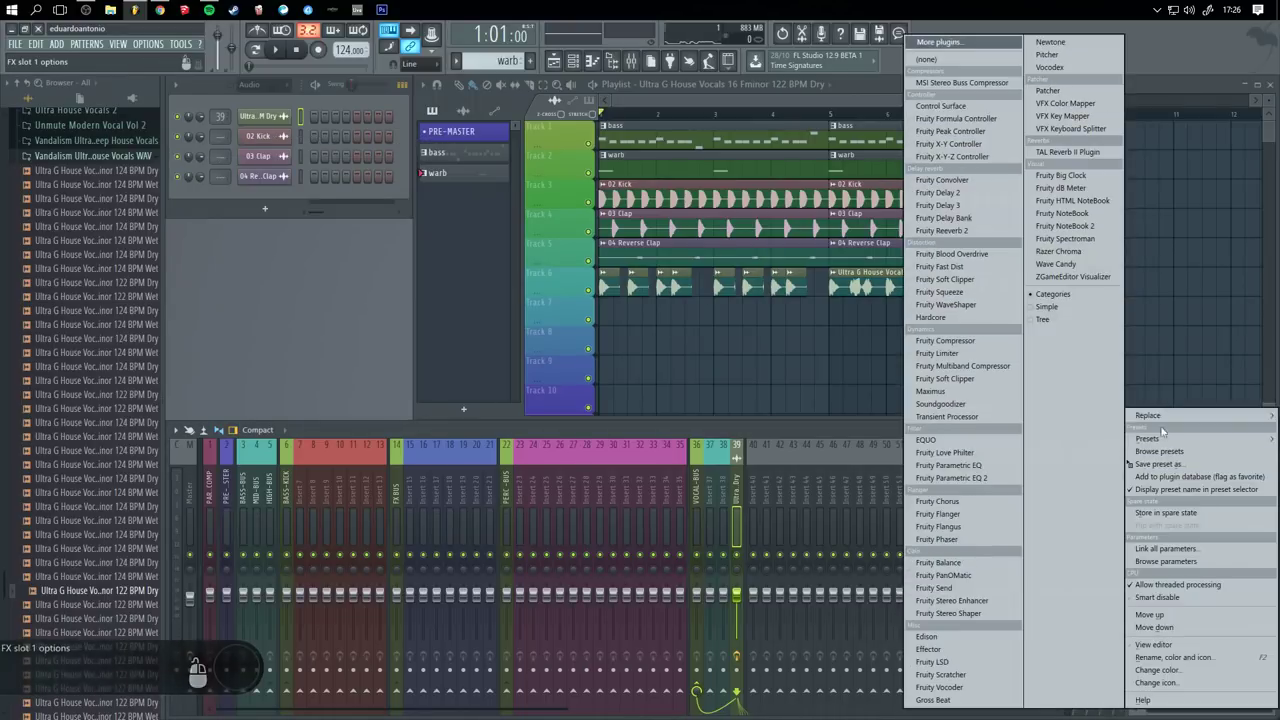
{"action": "left_click", "coordinate": [945, 230]}
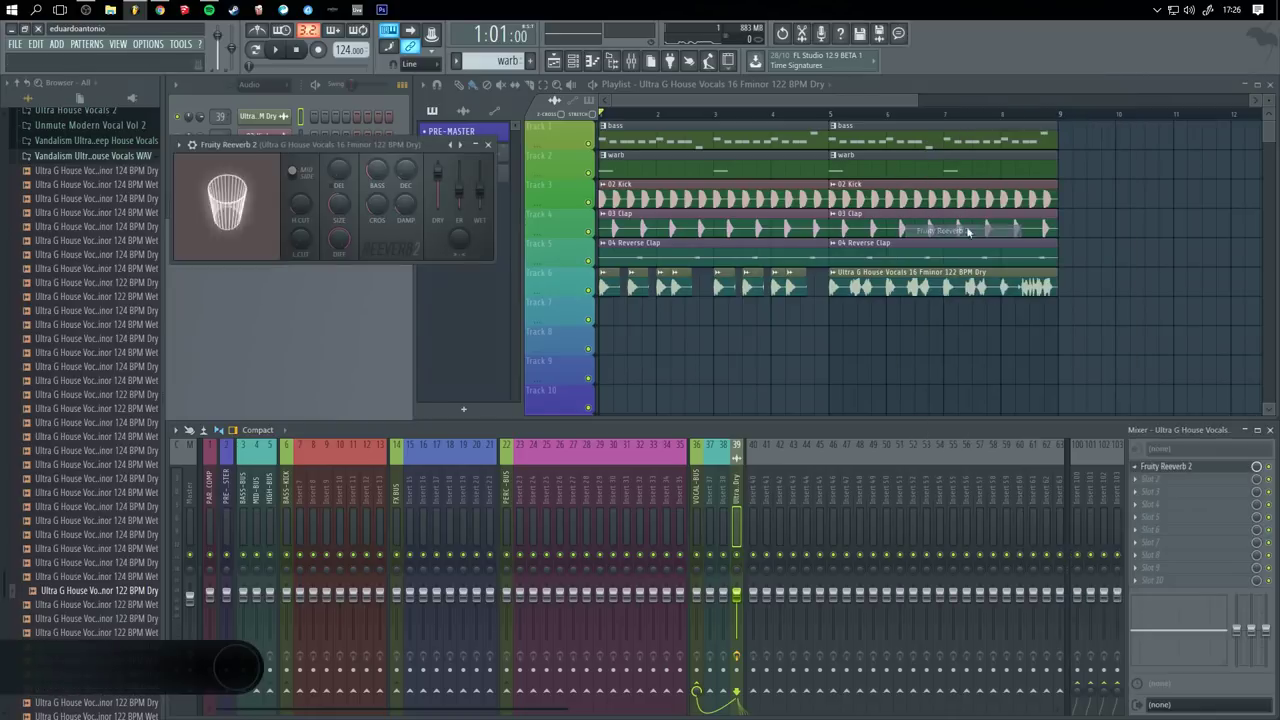
- Play the arrangement while setting the vocal reverb's wet level to about 26% and widening its room shape
{"action": "left_click_drag", "start_coordinate": [359, 143], "coordinate": [367, 251]}
{"action": "key", "text": "space"}
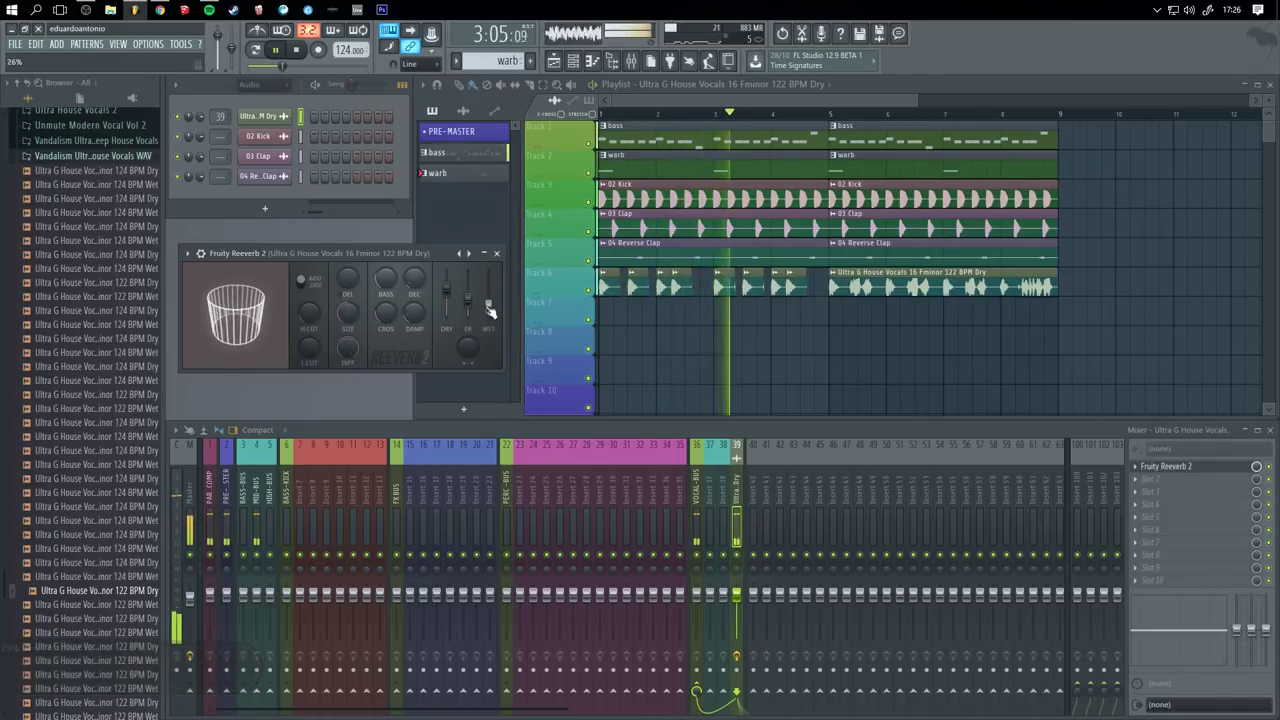
{"action": "left_click_drag", "start_coordinate": [257, 326], "coordinate": [268, 328]}
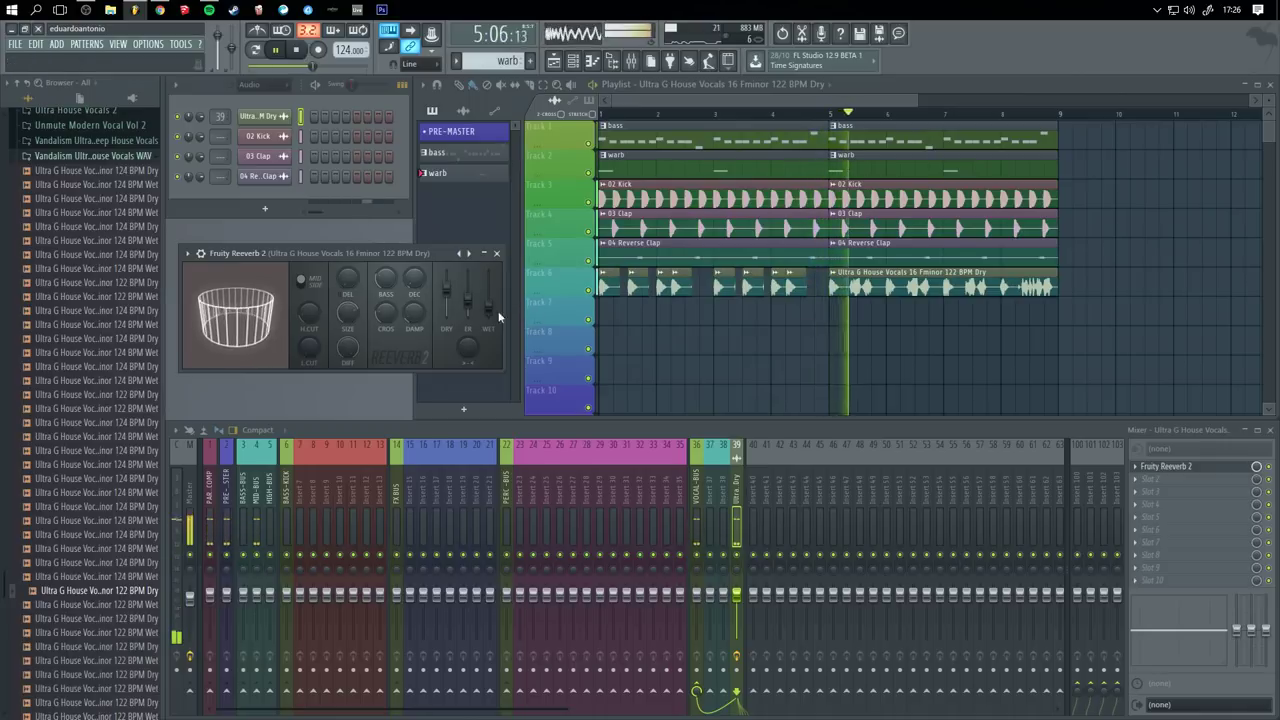
- Close the reverb window, listen to the arrangement through the end of bar 8, and stop playback
{"action": "left_click", "coordinate": [494, 254]}
{"action": "left_click", "coordinate": [652, 359]}
{"action": "right_click", "coordinate": [646, 373]}
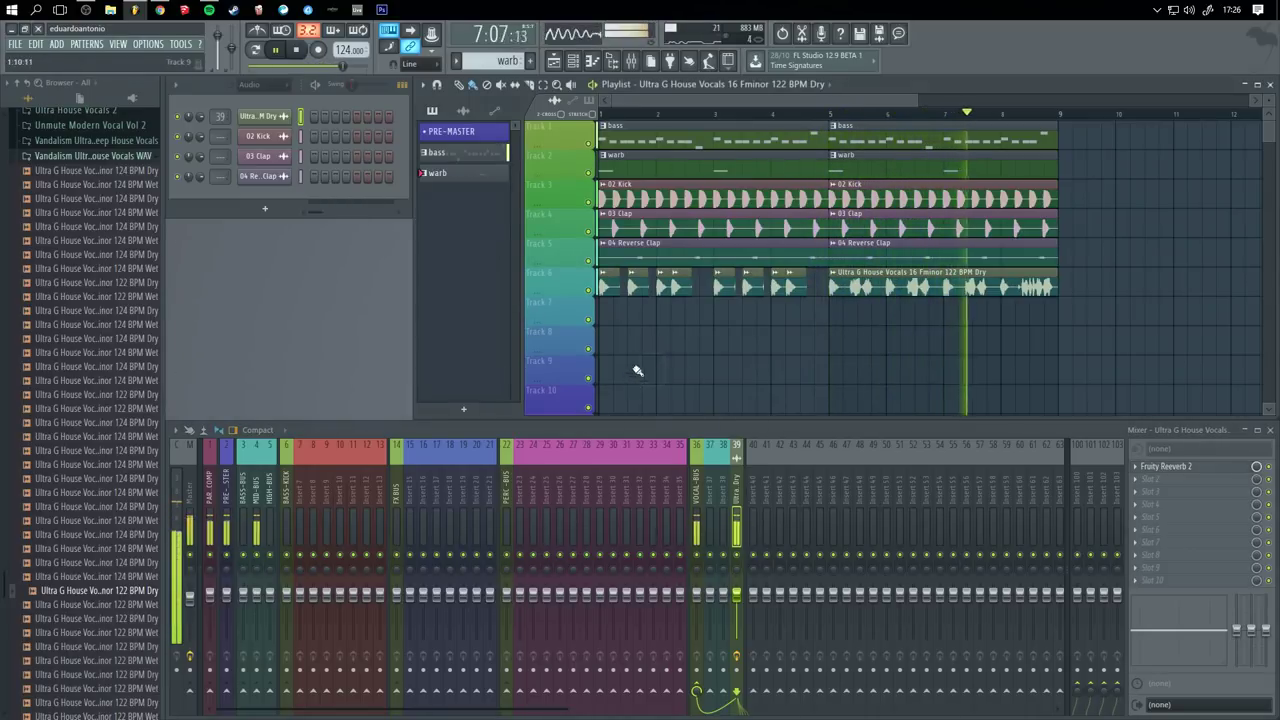
{"action": "left_click_drag", "start_coordinate": [637, 368], "coordinate": [660, 362]}
{"action": "left_click", "coordinate": [660, 361]}
{"action": "left_click", "coordinate": [694, 318]}
{"action": "right_click", "coordinate": [695, 320]}
{"action": "right_click", "coordinate": [667, 372]}
{"action": "right_click", "coordinate": [638, 374]}
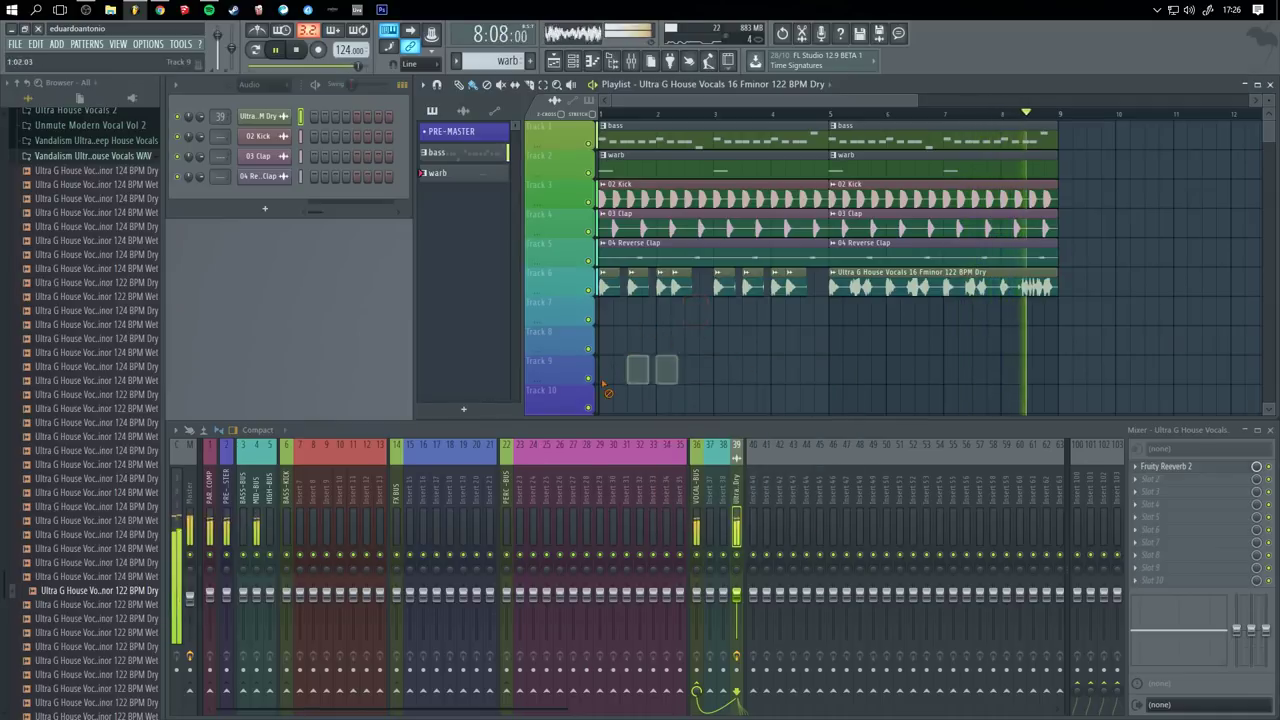
{"action": "key", "text": "space"}
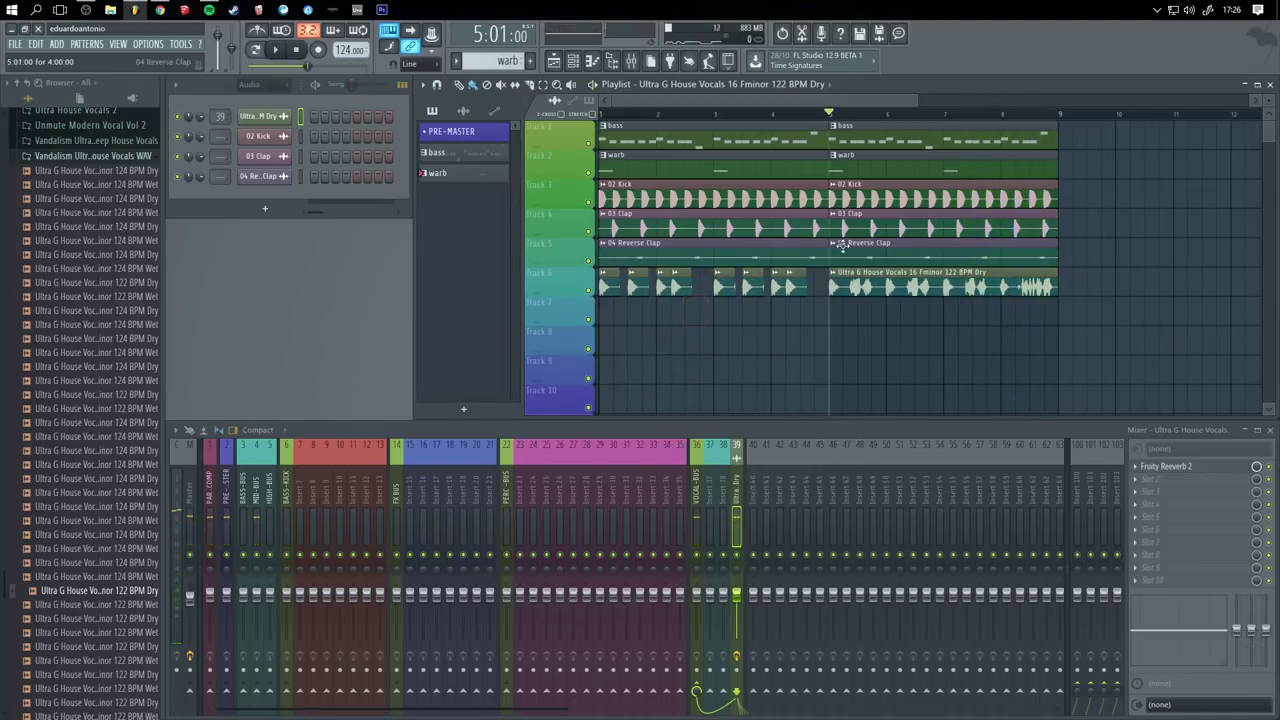
- Collapse the Vandalism Ultra G House Vocals WAV folder and shorten the first 02 Kick clip to end at bar 4
{"action": "scroll", "coordinate": [132, 400], "scroll_direction": "up", "scroll_amount": 6}
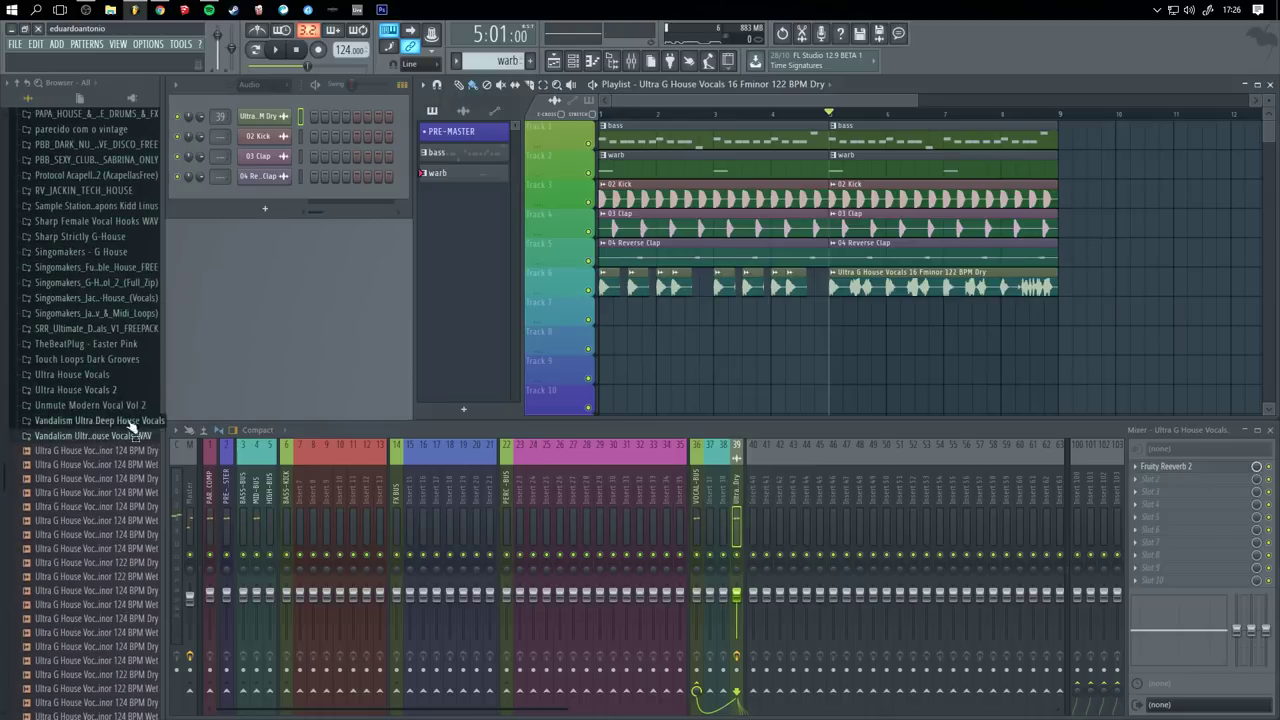
{"action": "left_click", "coordinate": [132, 434]}
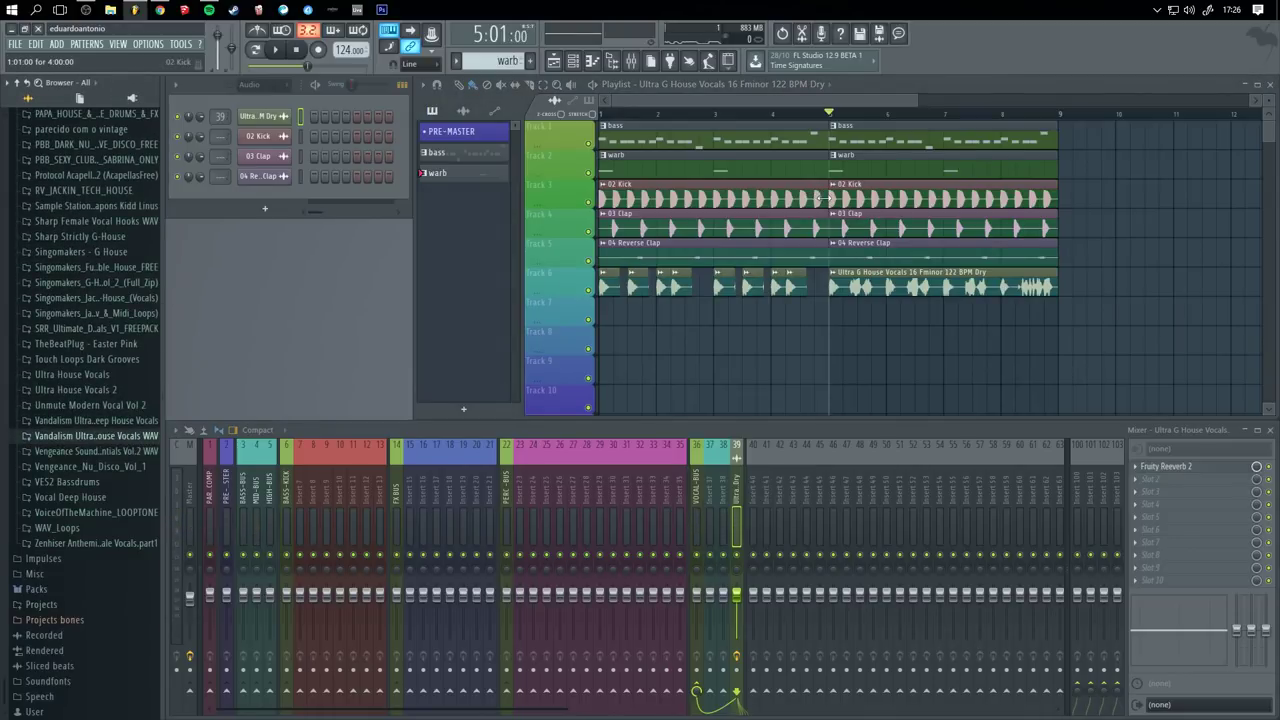
{"action": "left_click_drag", "start_coordinate": [826, 197], "coordinate": [803, 199]}
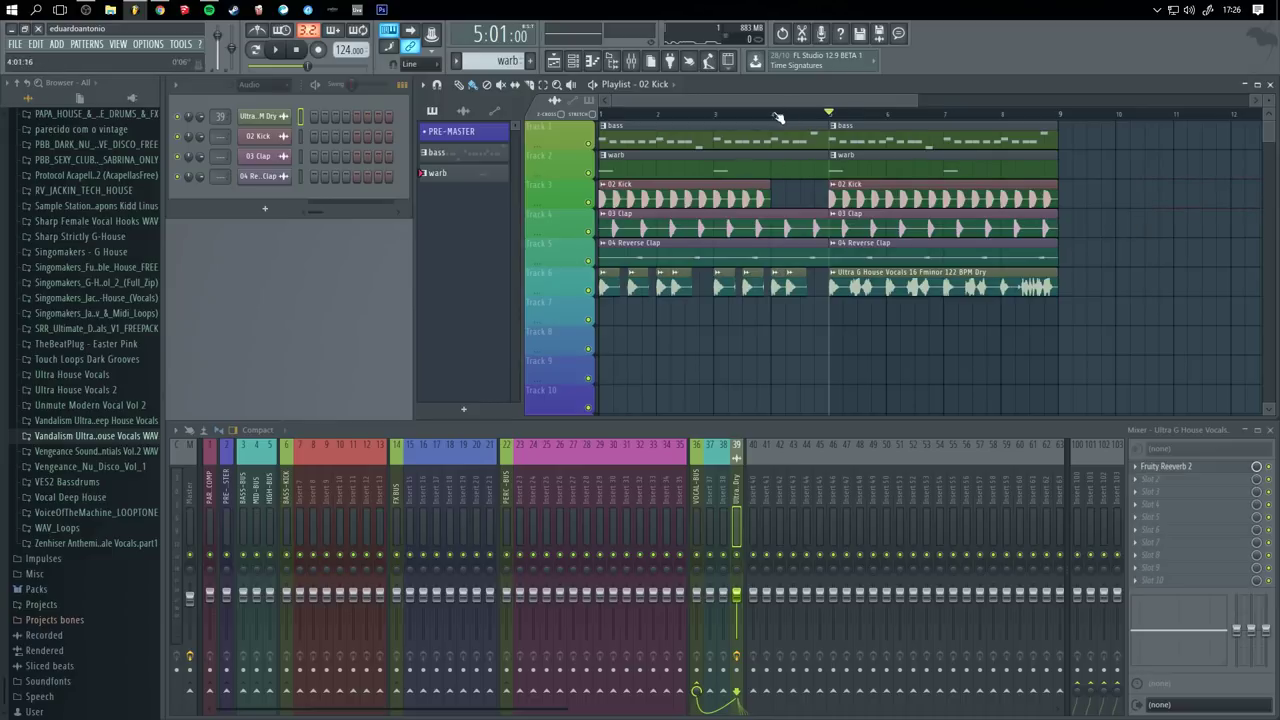
- Play the arrangement from just before bar 4 to check the gap in the kick
{"action": "left_click_drag", "start_coordinate": [774, 116], "coordinate": [825, 115]}
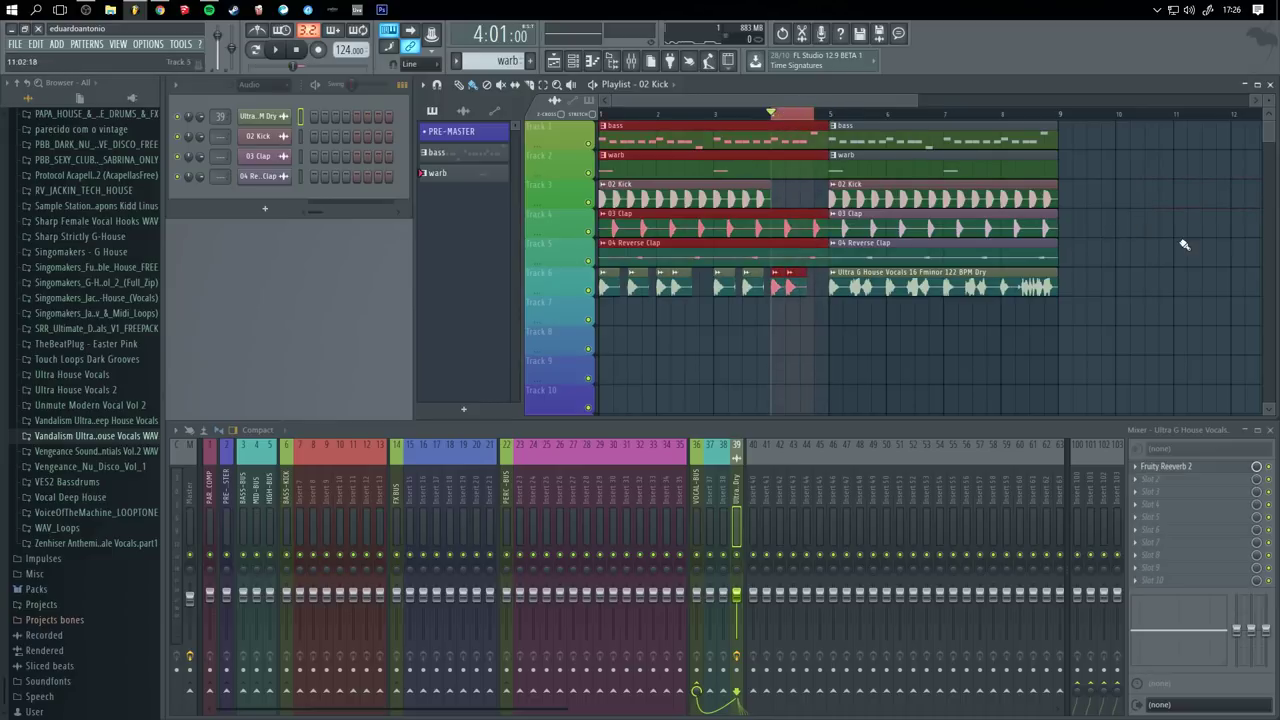
{"action": "left_click", "coordinate": [773, 116]}
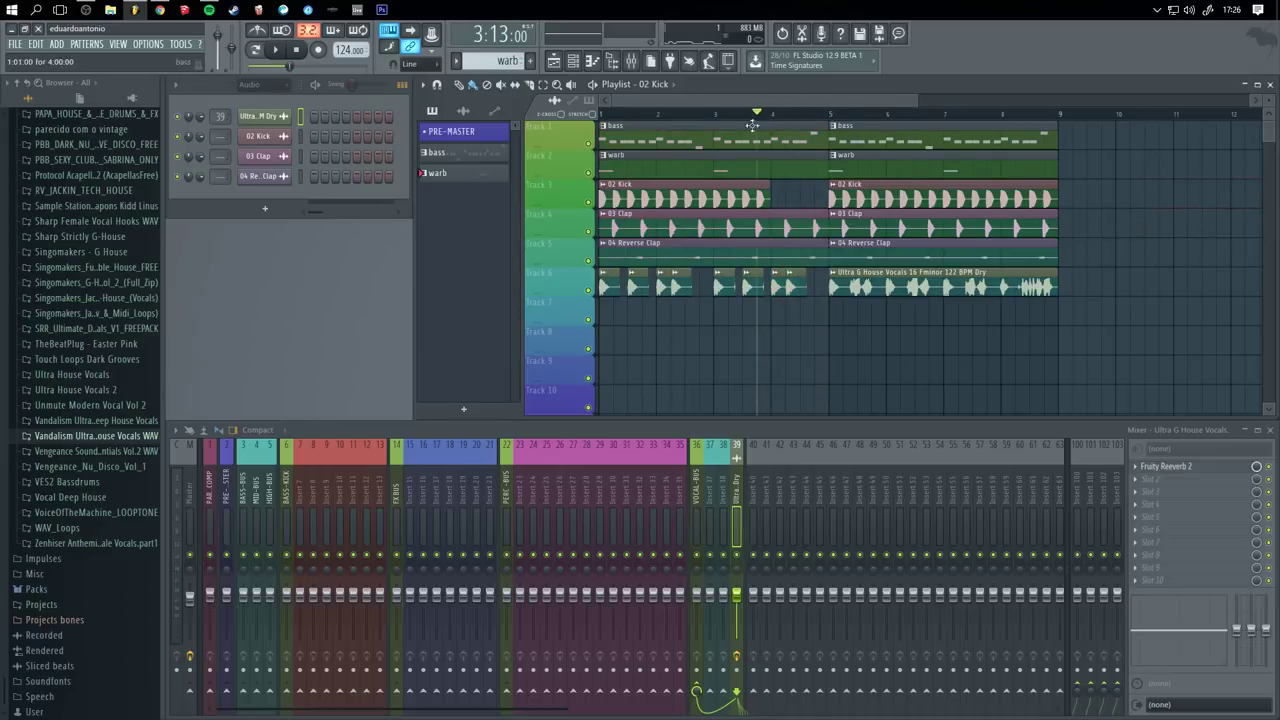
{"action": "key", "text": "space"}
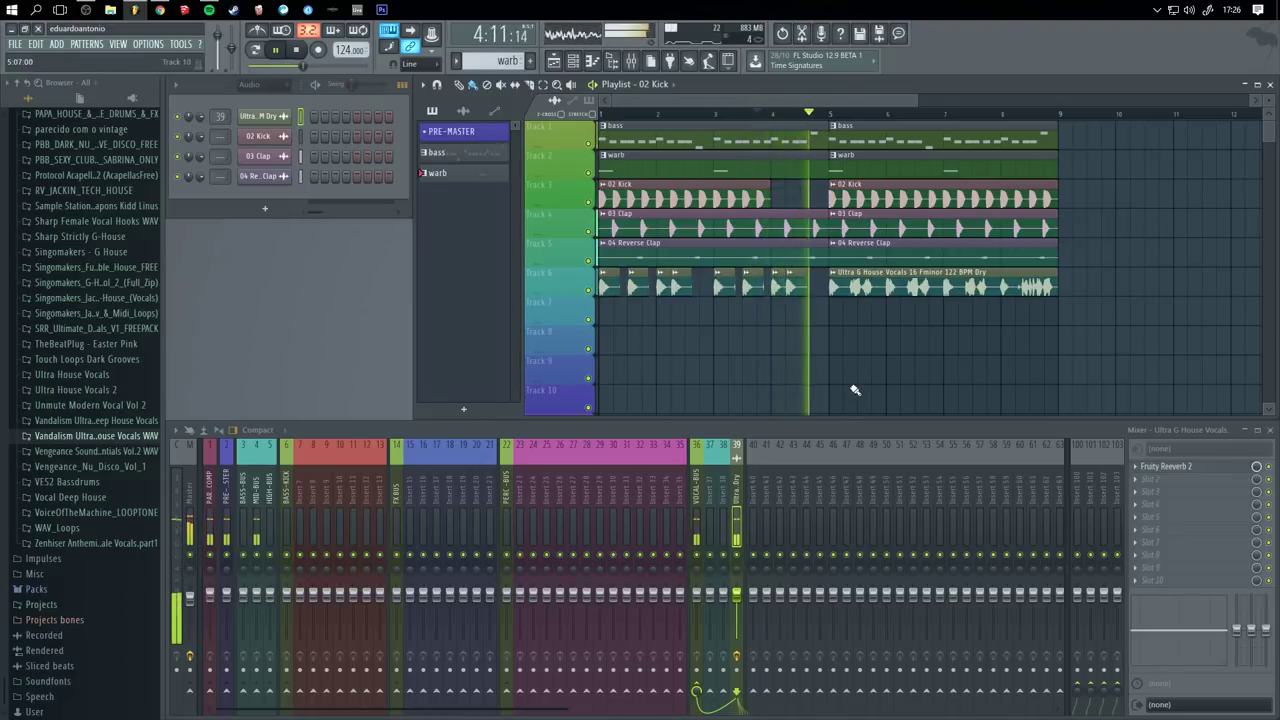
{"action": "key", "text": "space"}
{"action": "left_click", "coordinate": [1090, 327]}
{"action": "right_click", "coordinate": [1094, 327]}
{"action": "left_click", "coordinate": [1130, 361]}
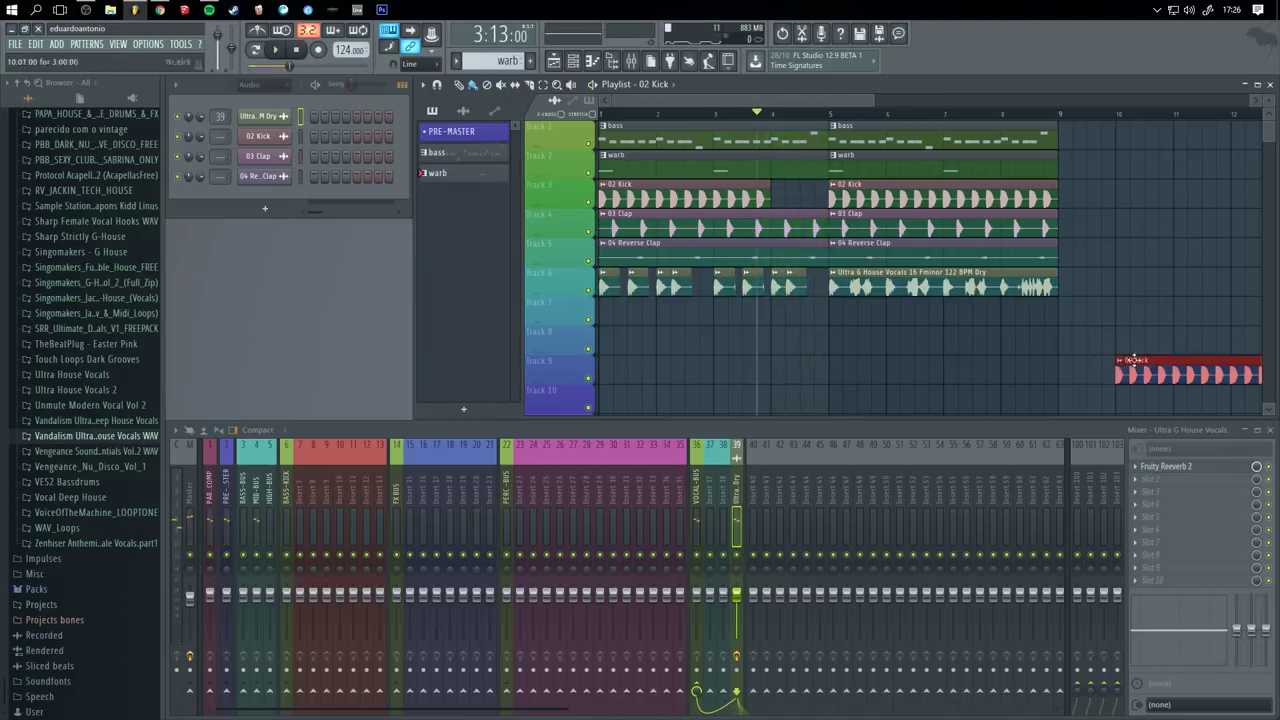
{"action": "right_click", "coordinate": [1133, 361]}
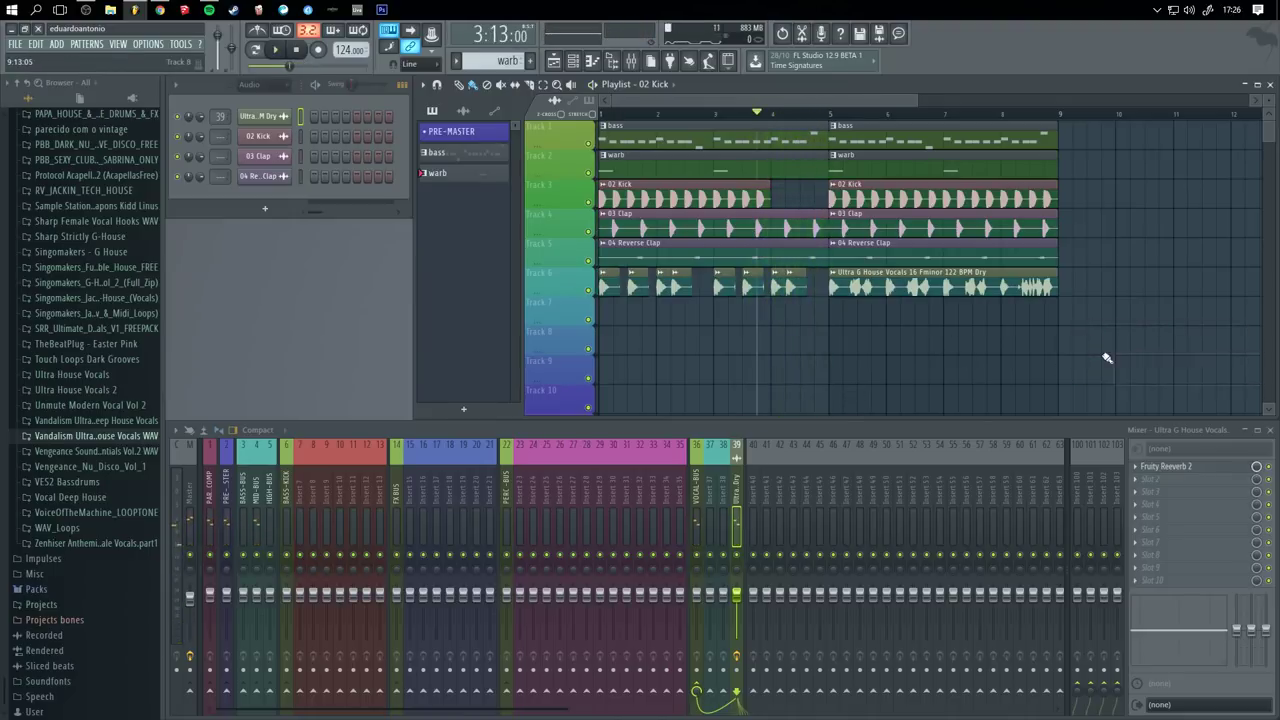
- Copy all the Serum notes from the bass pattern and create a new pattern named "bass layer 2"
{"action": "double_click", "coordinate": [919, 133]}
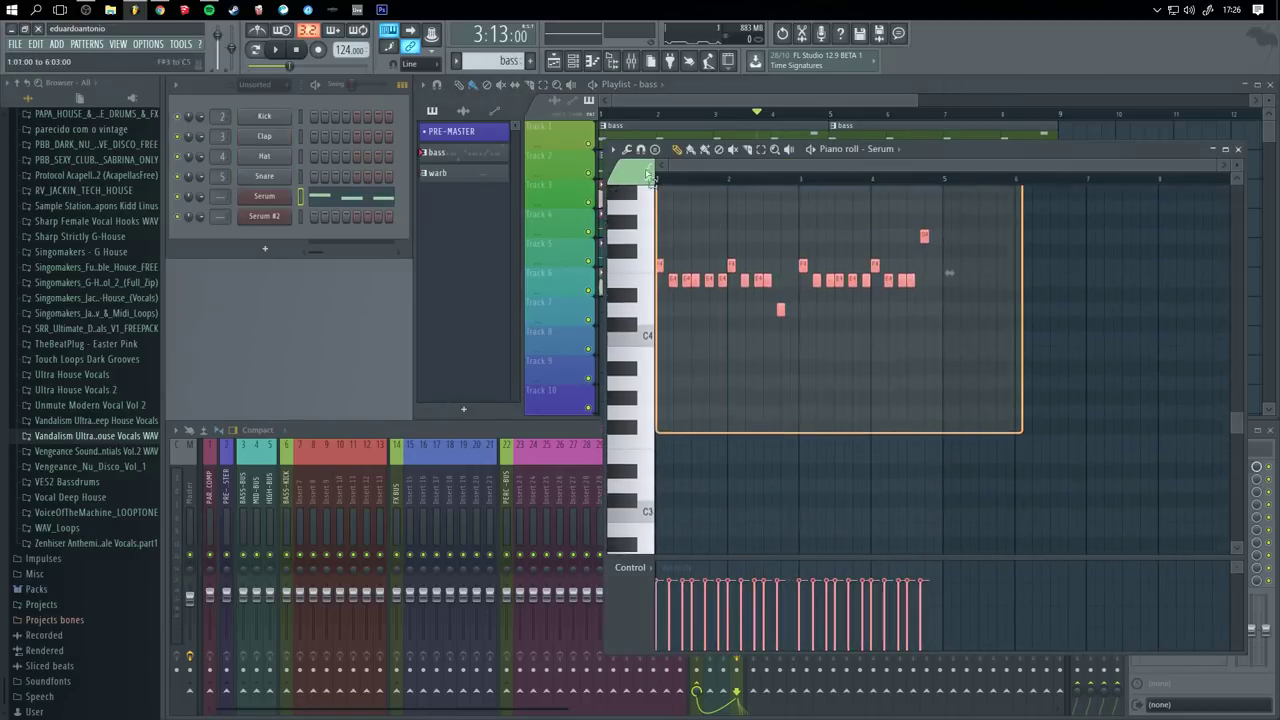
{"action": "left_click", "coordinate": [1240, 149]}
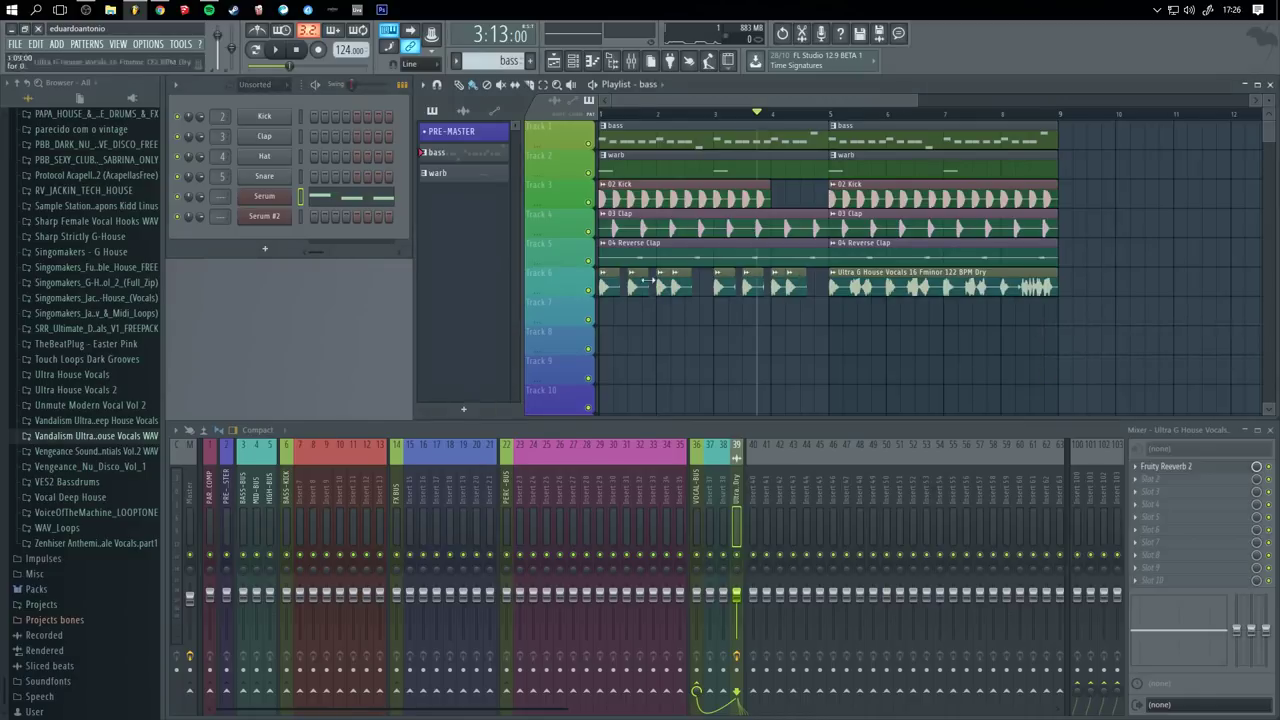
{"action": "key", "text": "F4"}
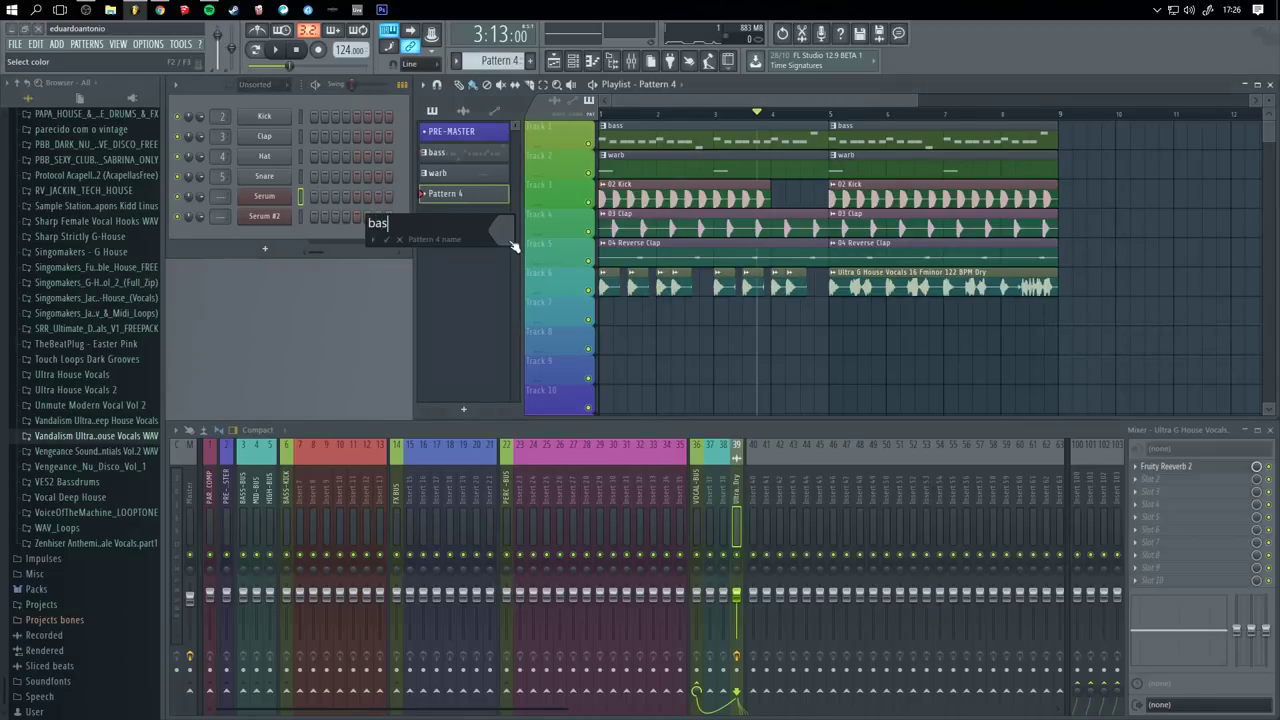
{"action": "type", "text": "bass layer 2"}
{"action": "key", "text": "Return"}
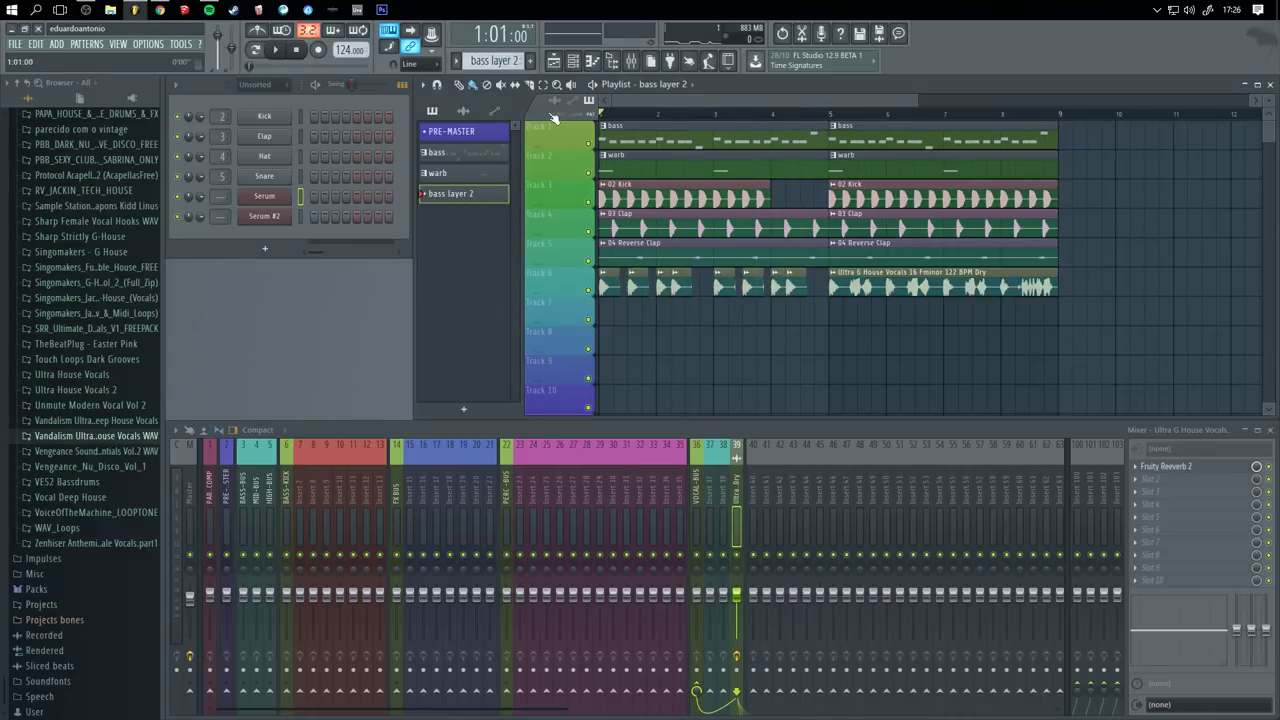
- Solo the bass track in the playlist, play it briefly, and unsolo it
{"action": "right_click", "coordinate": [590, 144]}
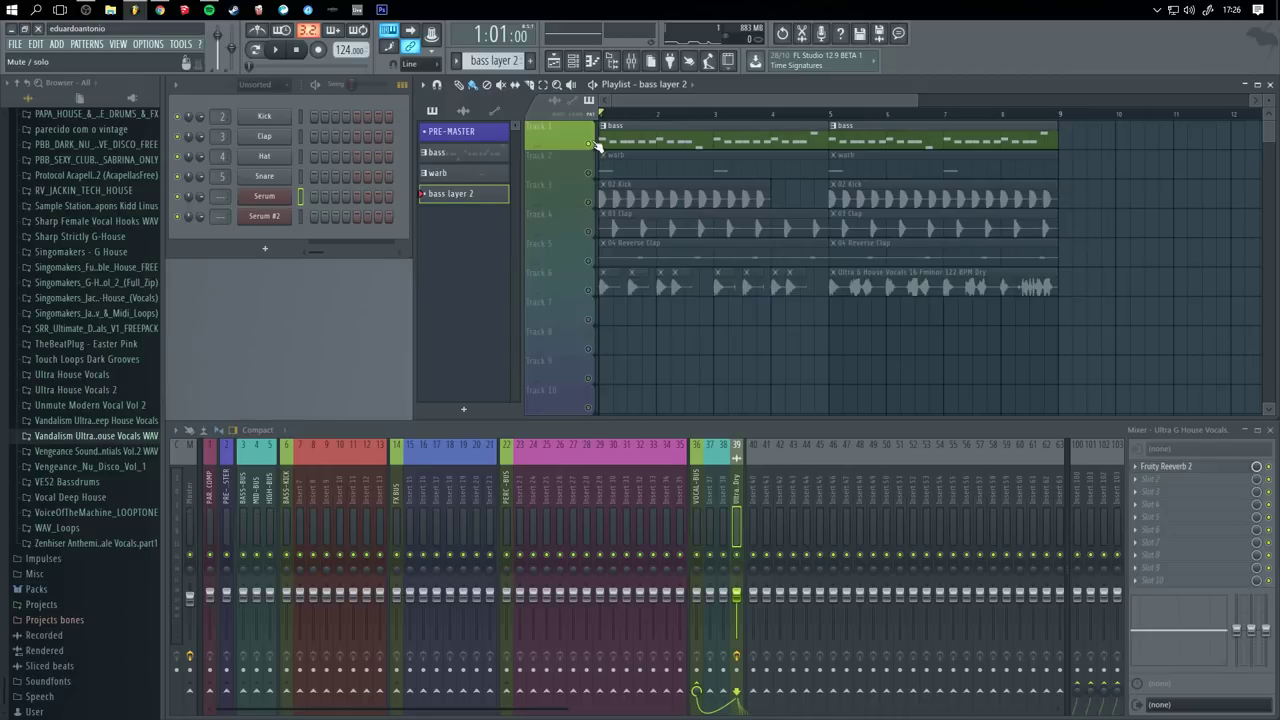
{"action": "key", "text": "space"}
{"action": "right_click", "coordinate": [590, 144]}
- Listen to the full arrangement from the start and place the bass layer 2 pattern on Track 7 at bar 5
{"action": "key", "text": "space"}
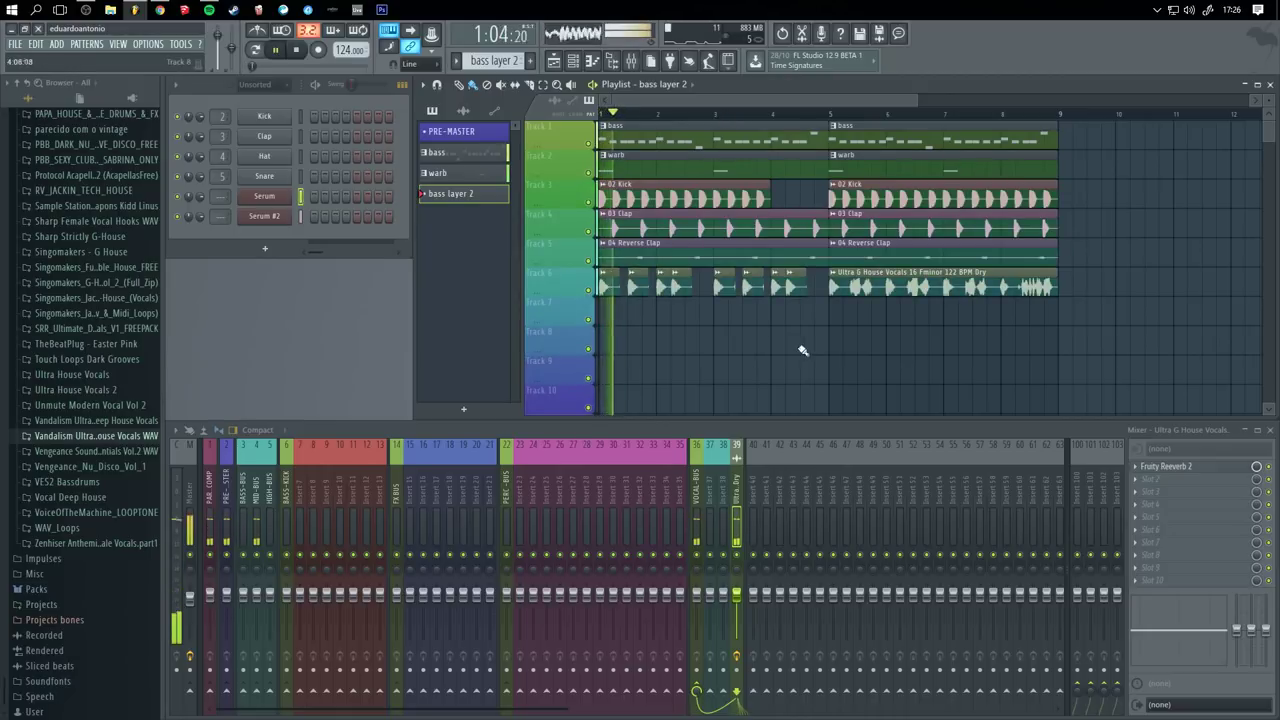
{"action": "left_click_drag", "start_coordinate": [806, 351], "coordinate": [841, 352]}
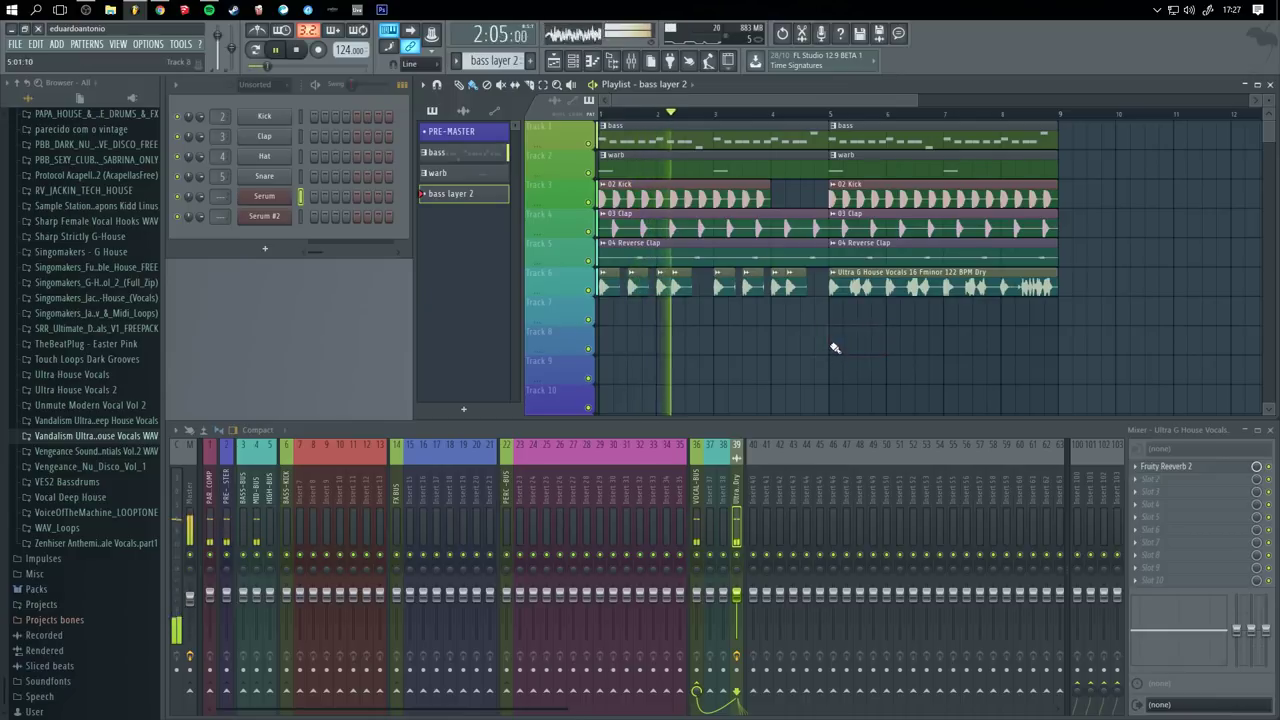
{"action": "right_click", "coordinate": [850, 344]}
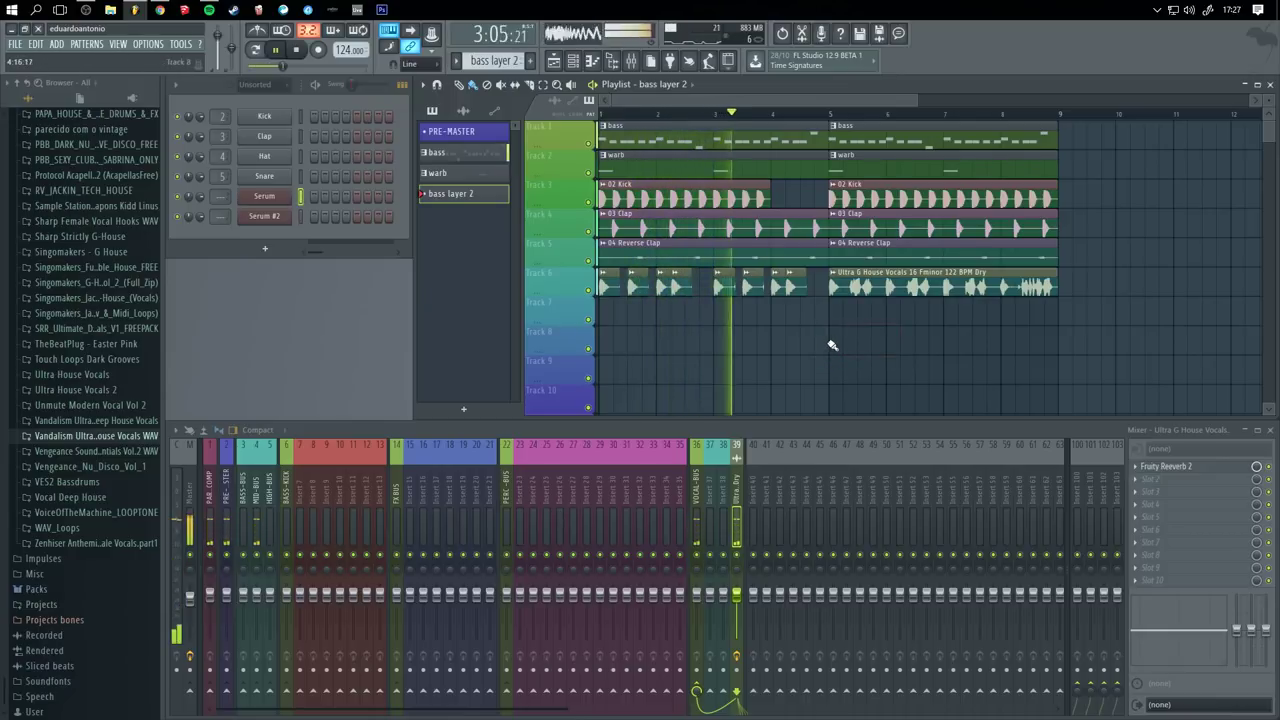
{"action": "left_click", "coordinate": [852, 344]}
{"action": "right_click", "coordinate": [854, 344]}
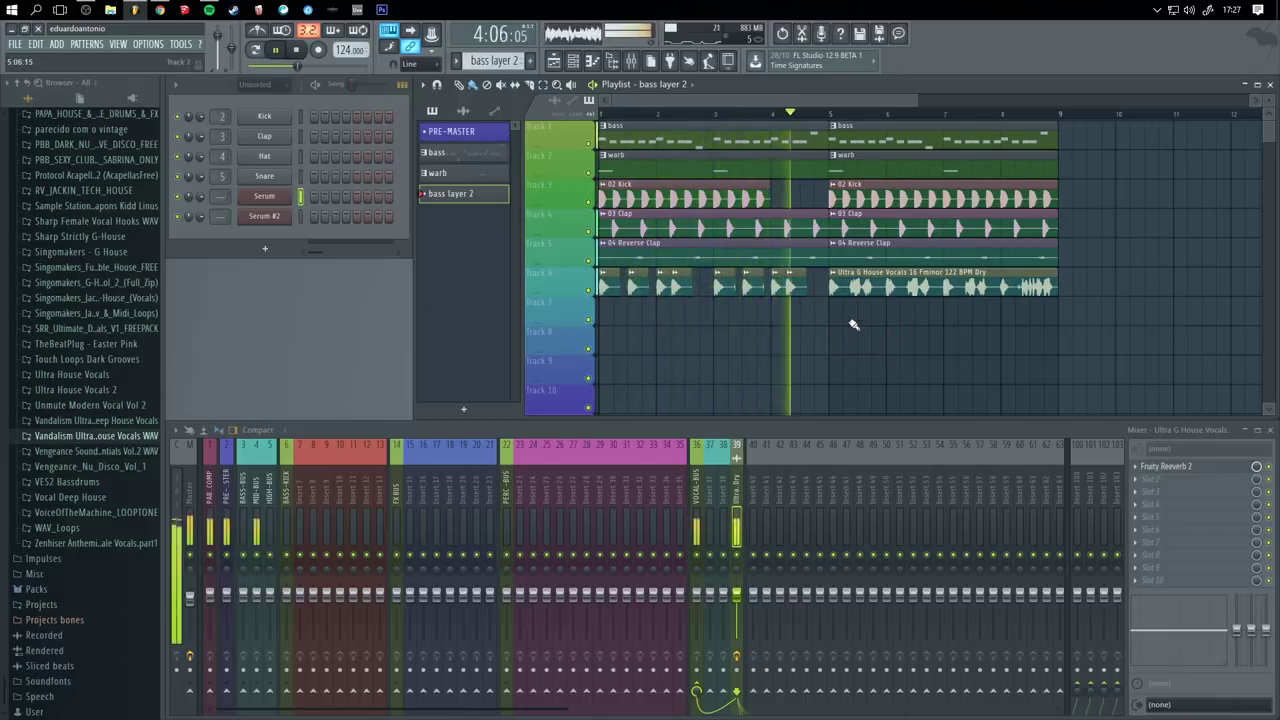
{"action": "key", "text": "space"}
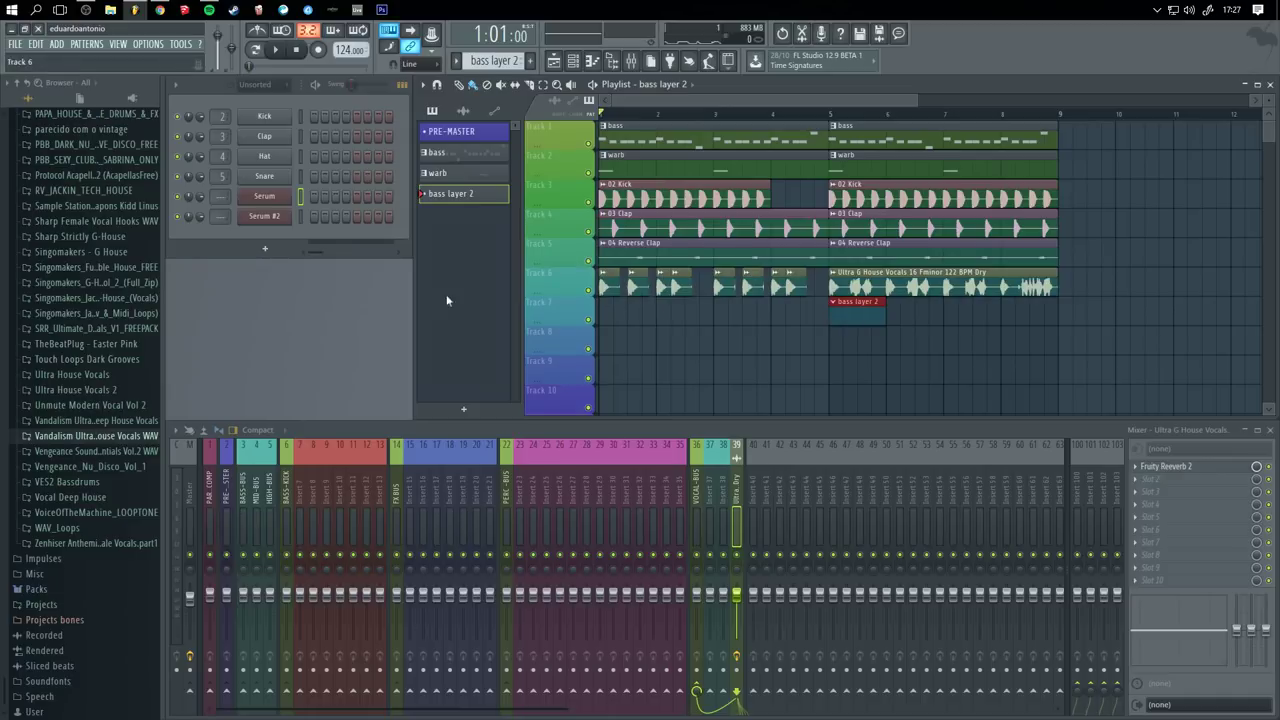
- Add the 64-bit Massive synthesizer as a new channel
{"action": "left_click", "coordinate": [68, 46]}
{"action": "left_click", "coordinate": [90, 57]}
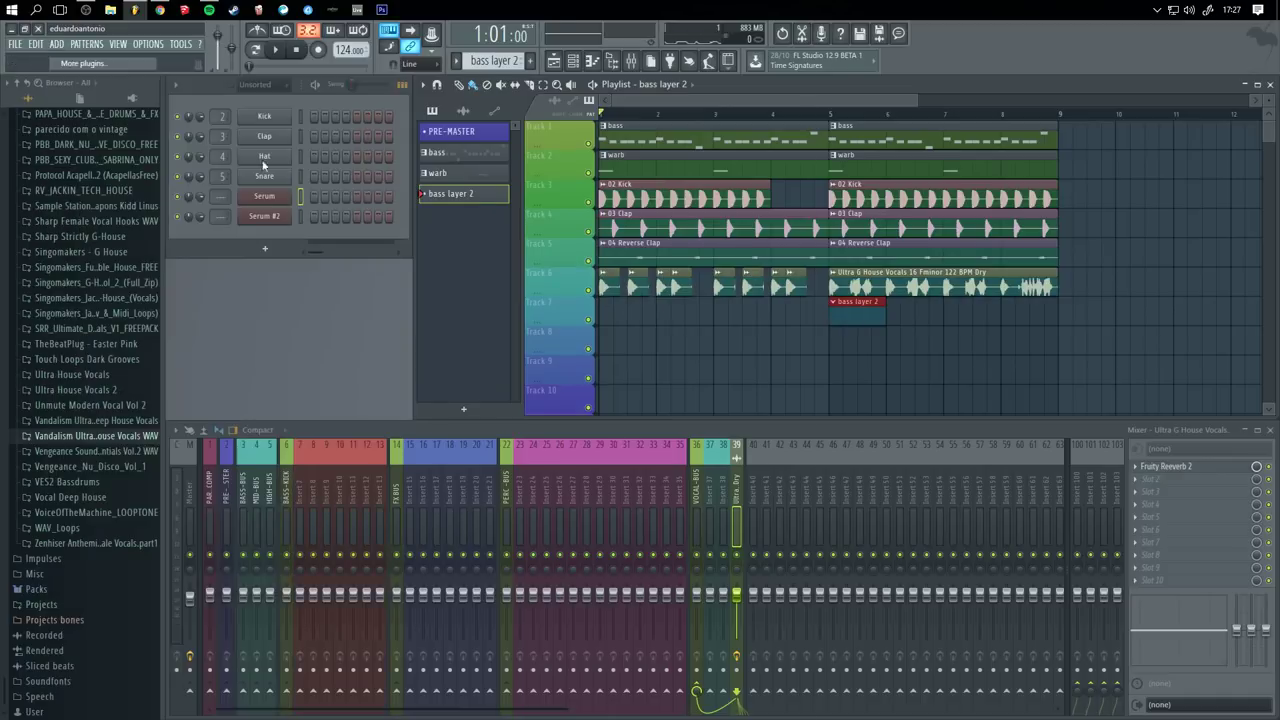
{"action": "scroll", "coordinate": [510, 648], "scroll_direction": "down", "scroll_amount": 5}
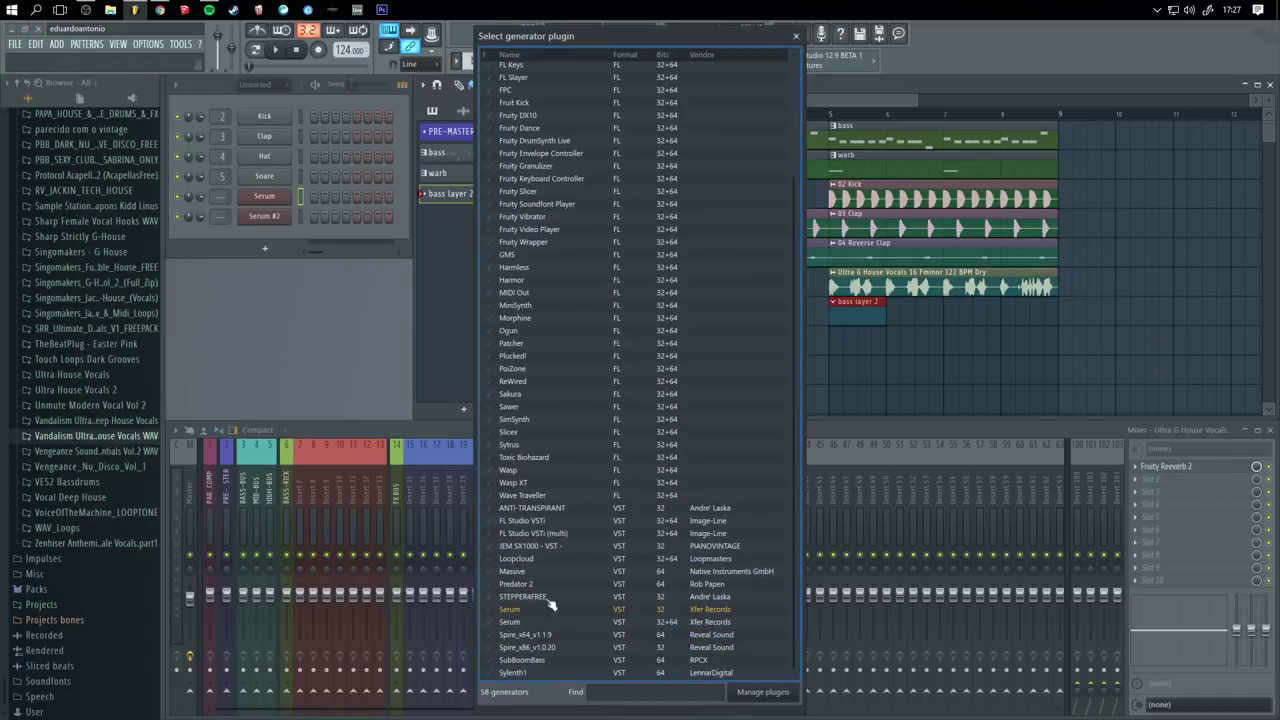
{"action": "left_click", "coordinate": [559, 567]}
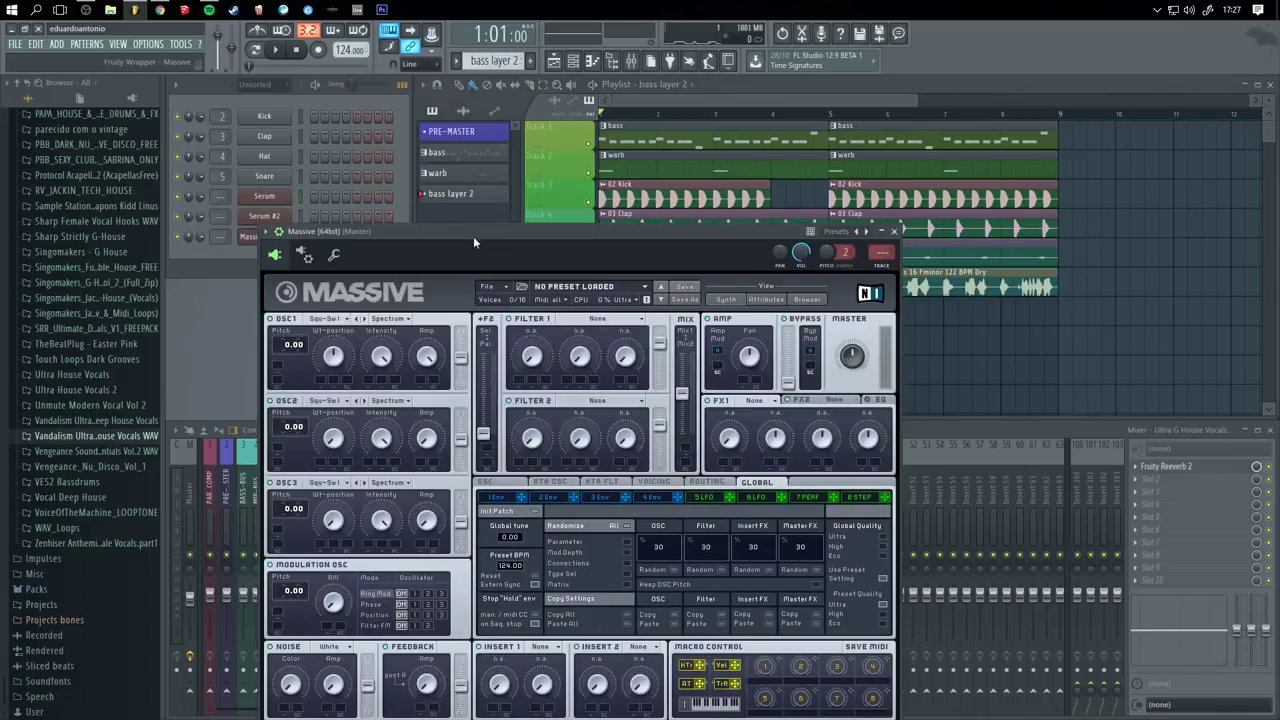
- Load the BS 2016 preset in Massive, try out its sound, and close the plugin window
{"action": "left_click_drag", "start_coordinate": [473, 236], "coordinate": [529, 74]}
{"action": "left_click", "coordinate": [614, 125]}
{"action": "left_click", "coordinate": [612, 129]}
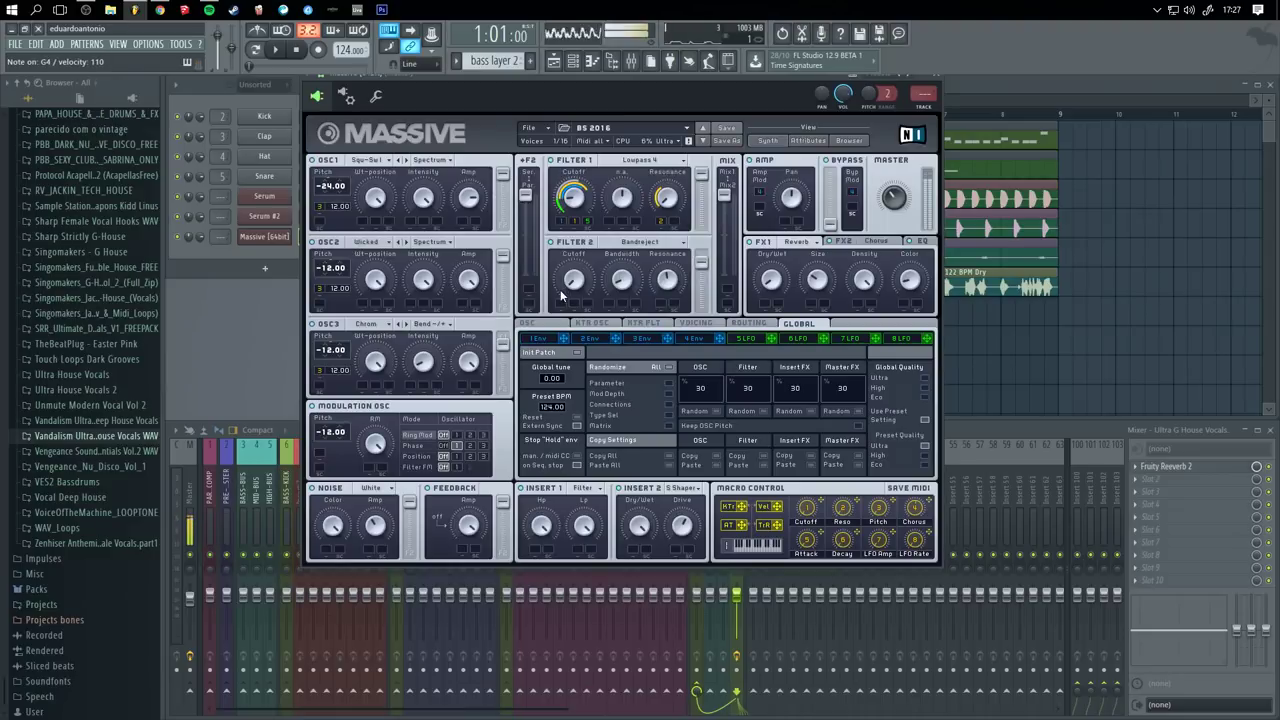
{"action": "left_click", "coordinate": [937, 78]}
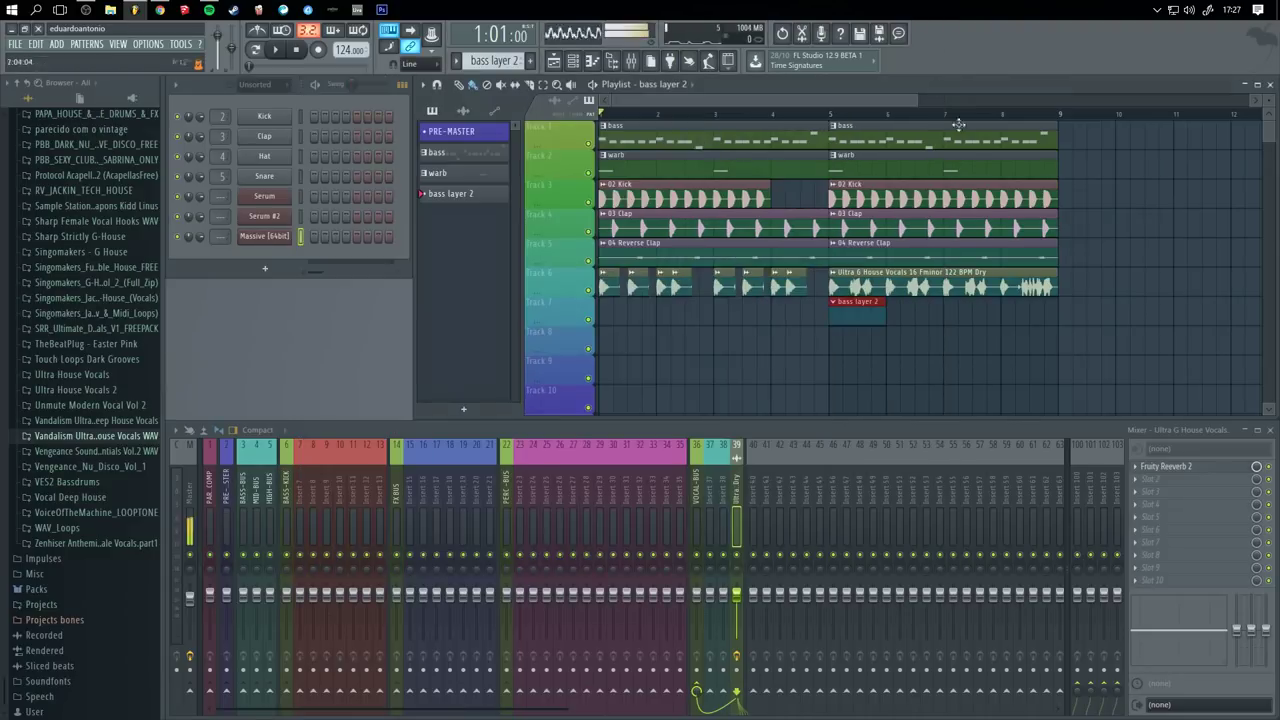
{"action": "left_click", "coordinate": [929, 353]}
{"action": "right_click", "coordinate": [929, 353]}
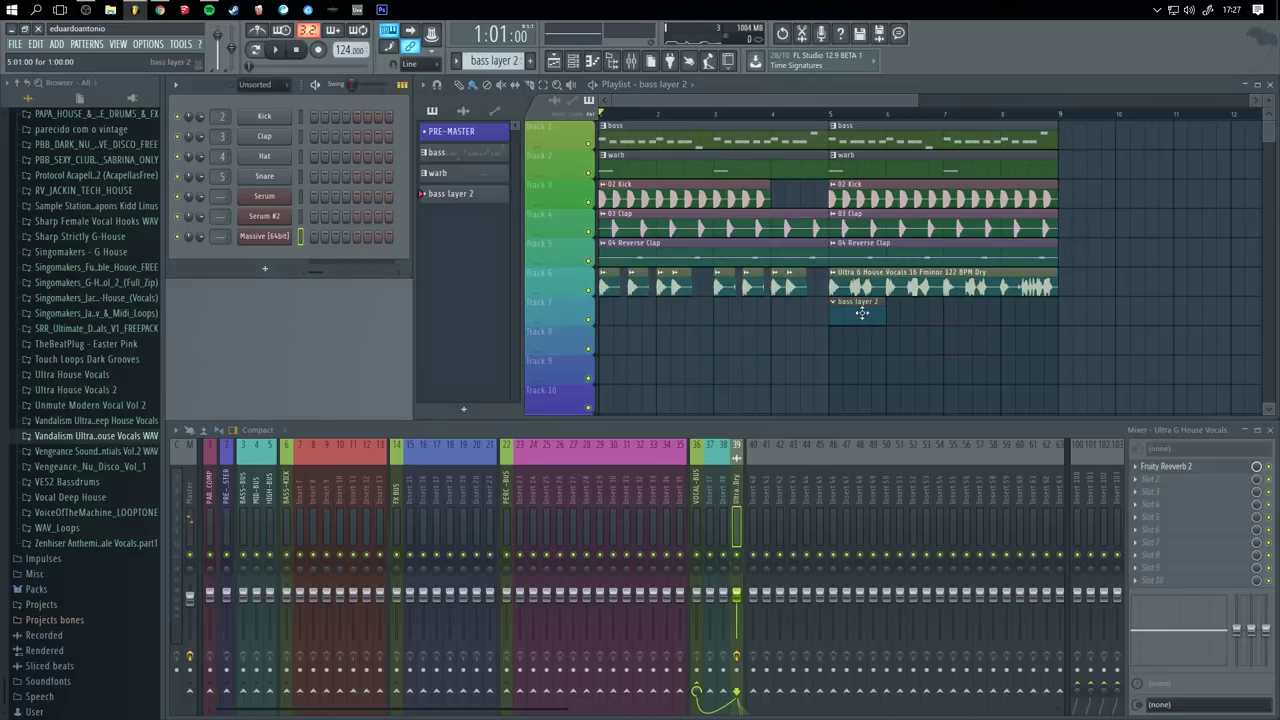
- Paste the copied bass notes into Massive's piano roll for bass layer 2, listen to the pattern, and close the editor
{"action": "right_click", "coordinate": [268, 245]}
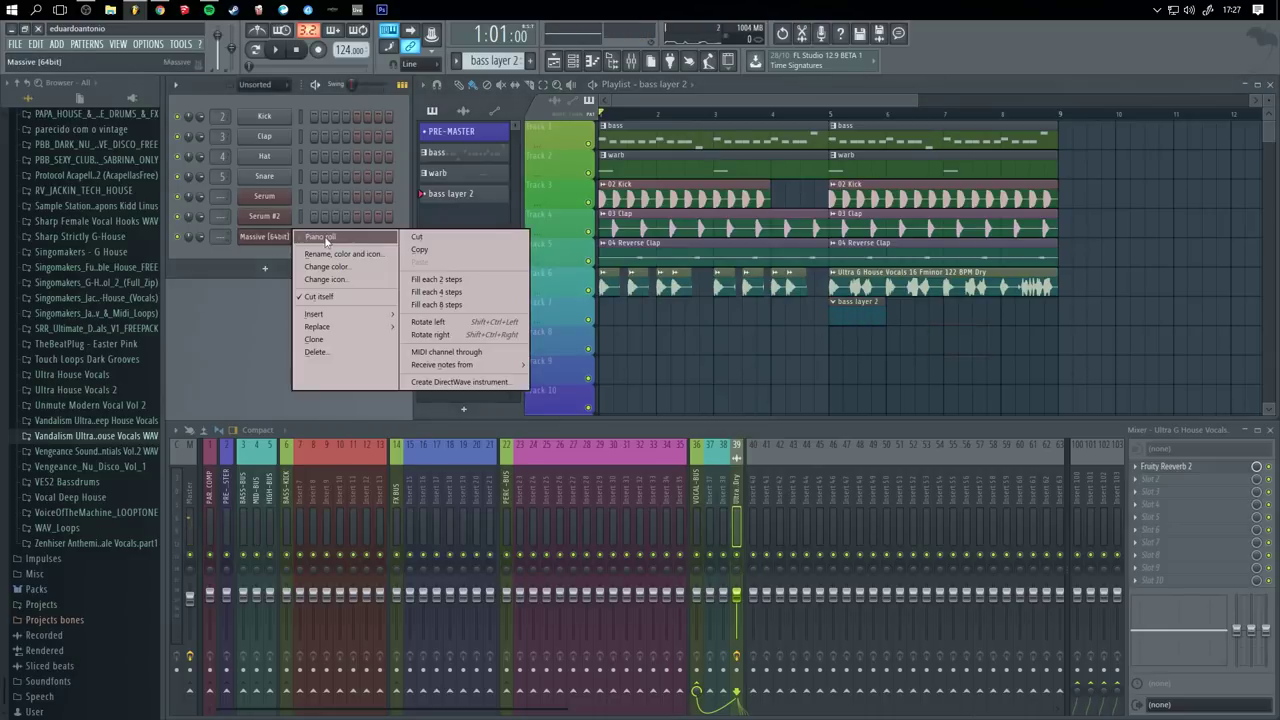
{"action": "left_click", "coordinate": [300, 240]}
{"action": "key", "text": "space"}
{"action": "left_click", "coordinate": [1033, 420]}
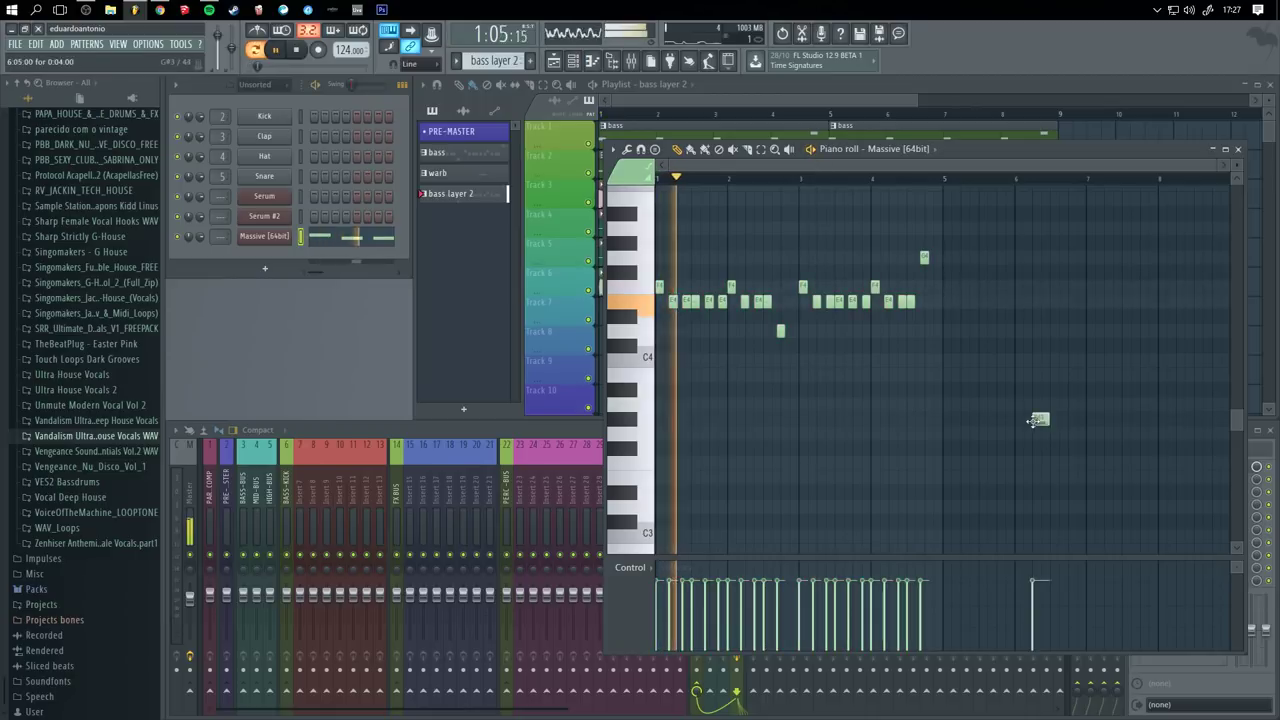
{"action": "right_click", "coordinate": [1041, 422]}
{"action": "left_click", "coordinate": [1017, 386]}
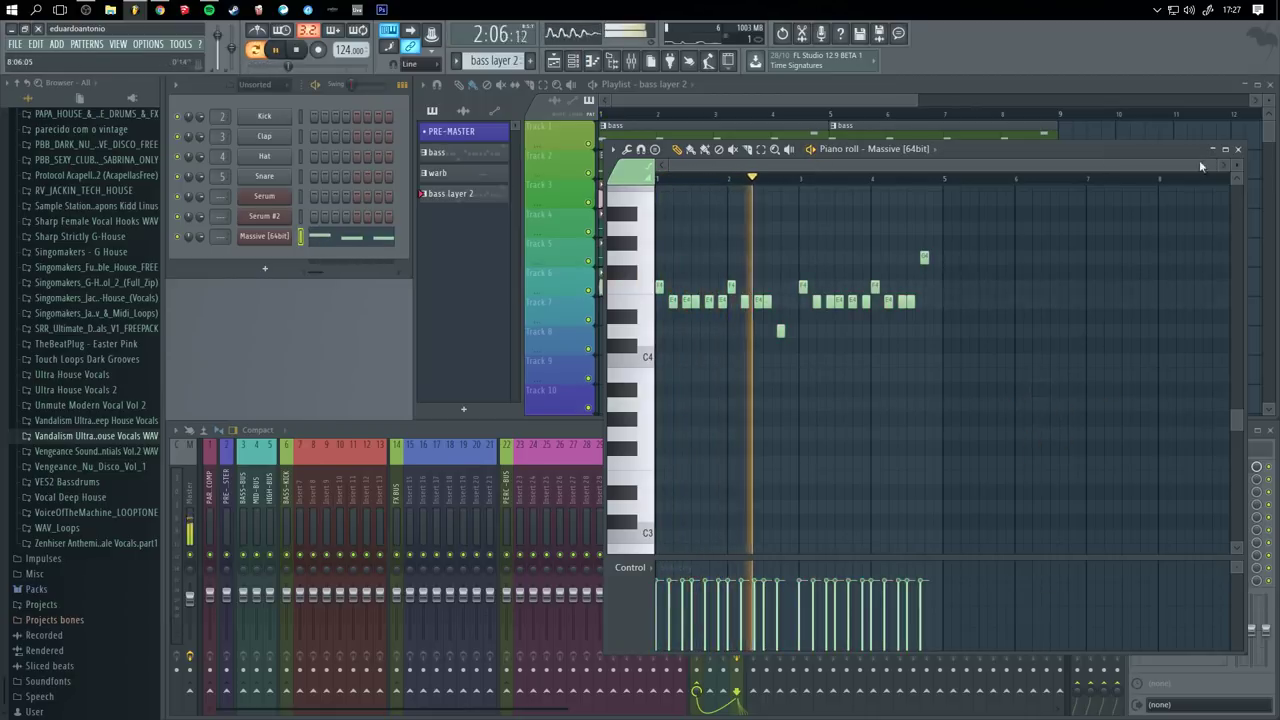
{"action": "left_click", "coordinate": [1239, 149]}
{"action": "key", "text": "space"}
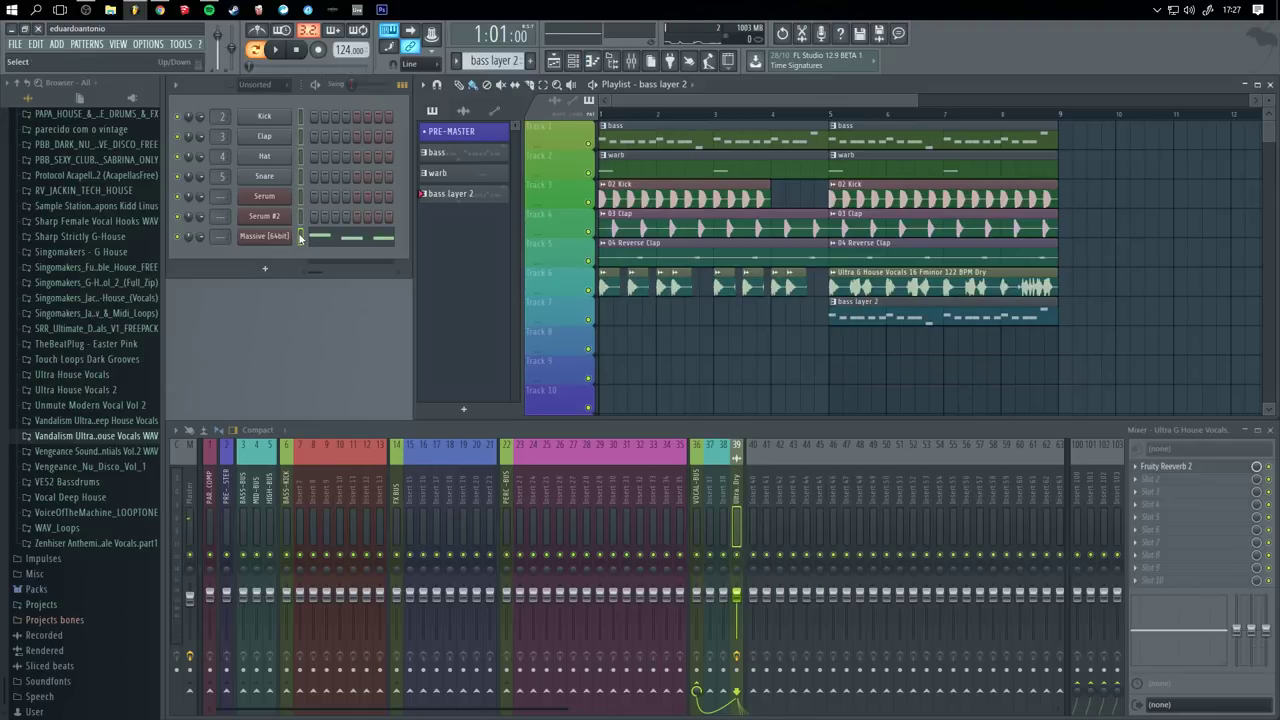
- Route the Massive channel to mixer Insert 11 in the BASS-KICK group
{"action": "right_click", "coordinate": [352, 492]}
{"action": "mouse_move", "coordinate": [422, 525]}
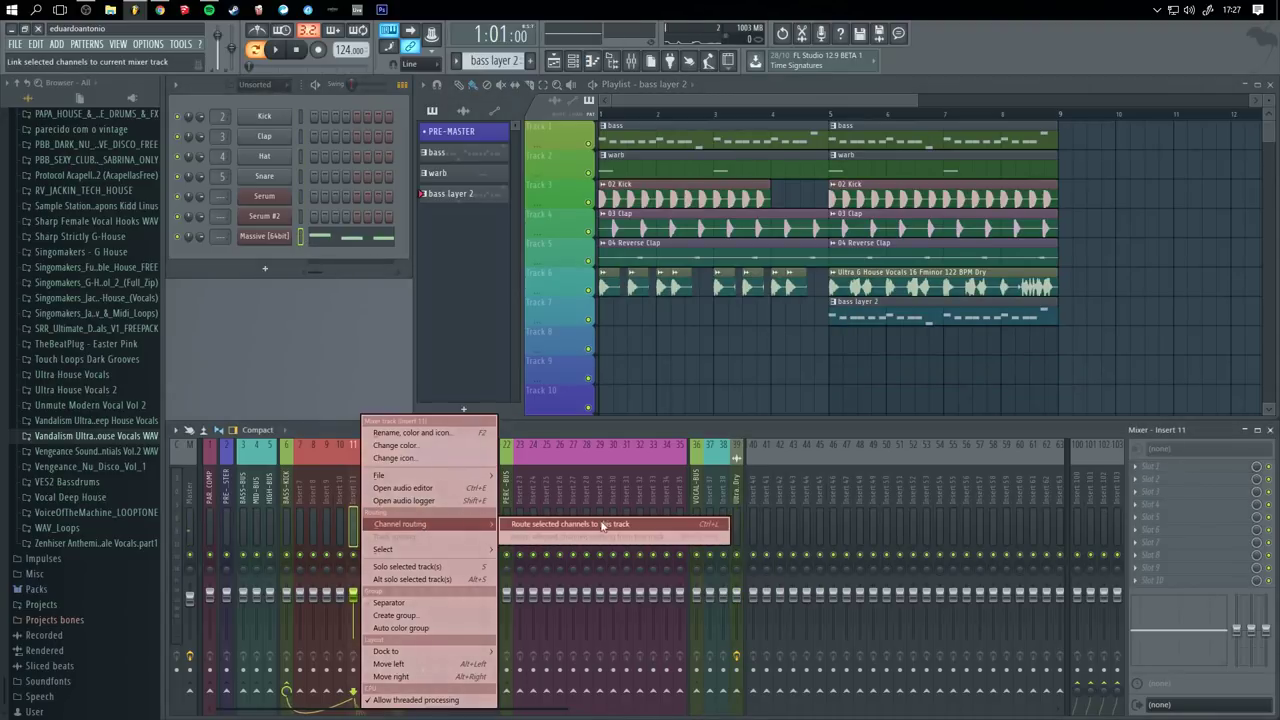
{"action": "left_click", "coordinate": [603, 528]}
- Route the 02 Kick channel to mixer Insert 10 in the BASS-KICK group
{"action": "left_click", "coordinate": [843, 210]}
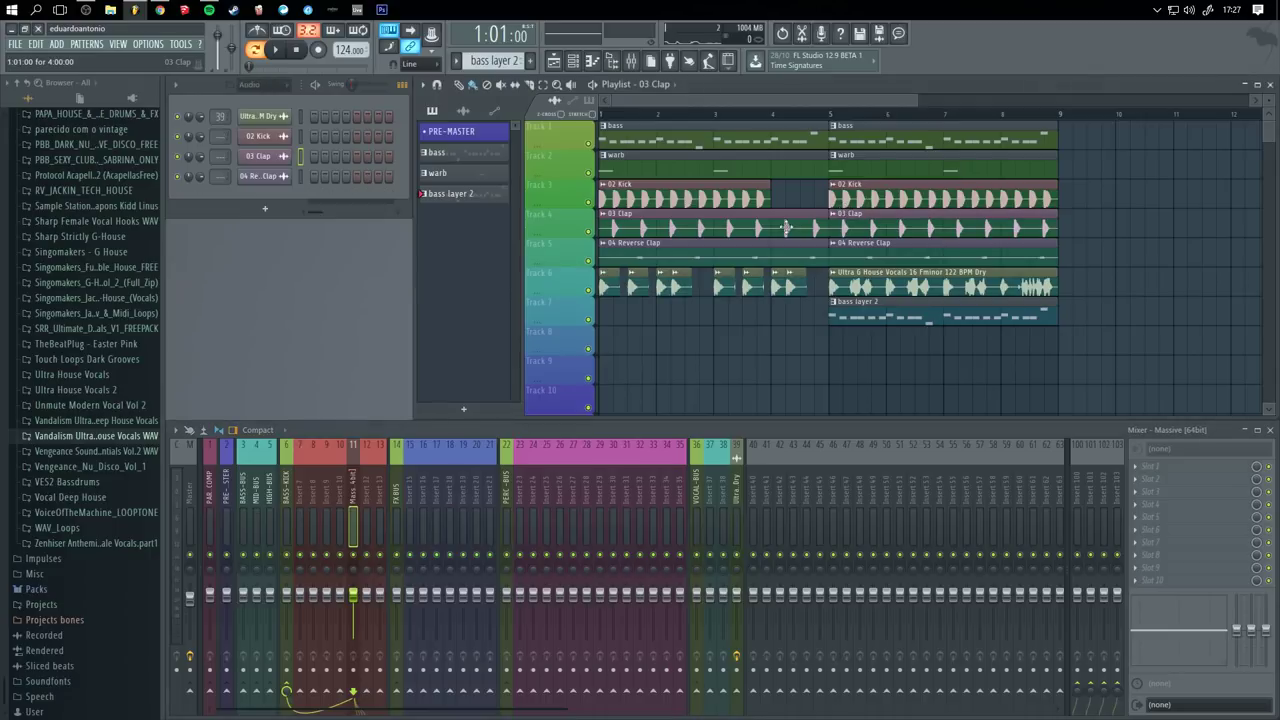
{"action": "right_click", "coordinate": [343, 490]}
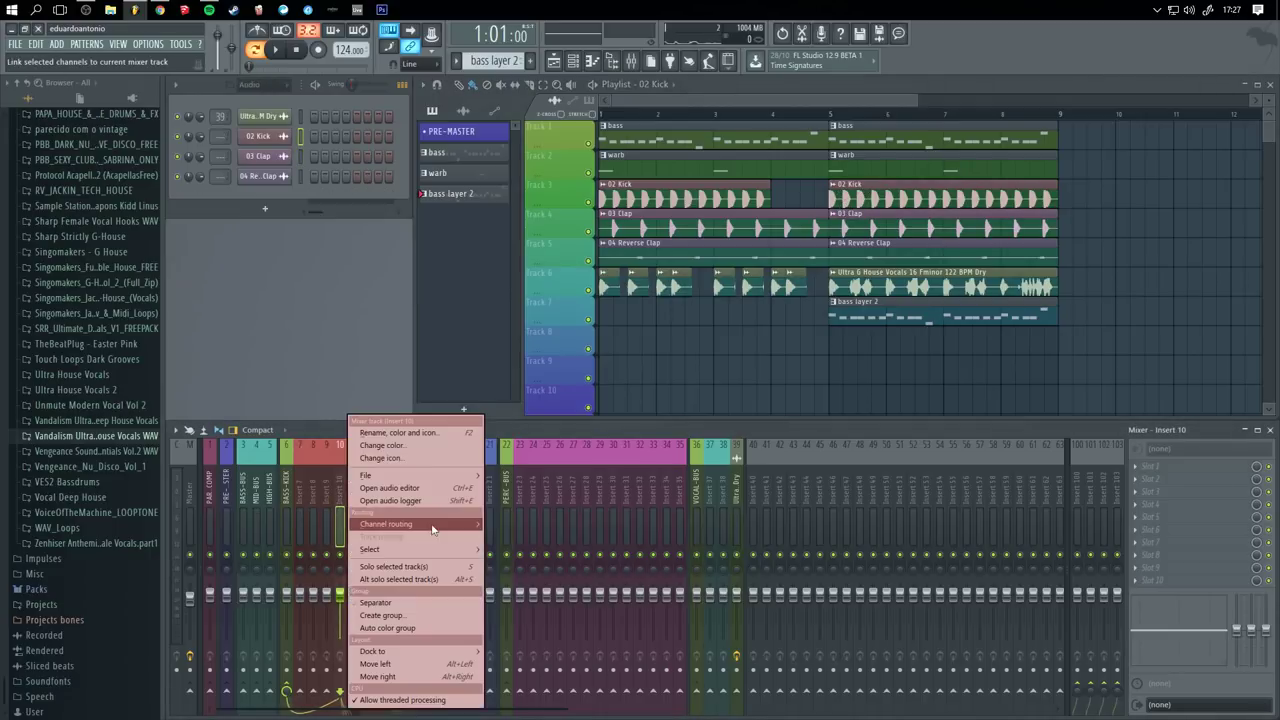
{"action": "mouse_move", "coordinate": [420, 523]}
{"action": "left_click", "coordinate": [560, 524]}
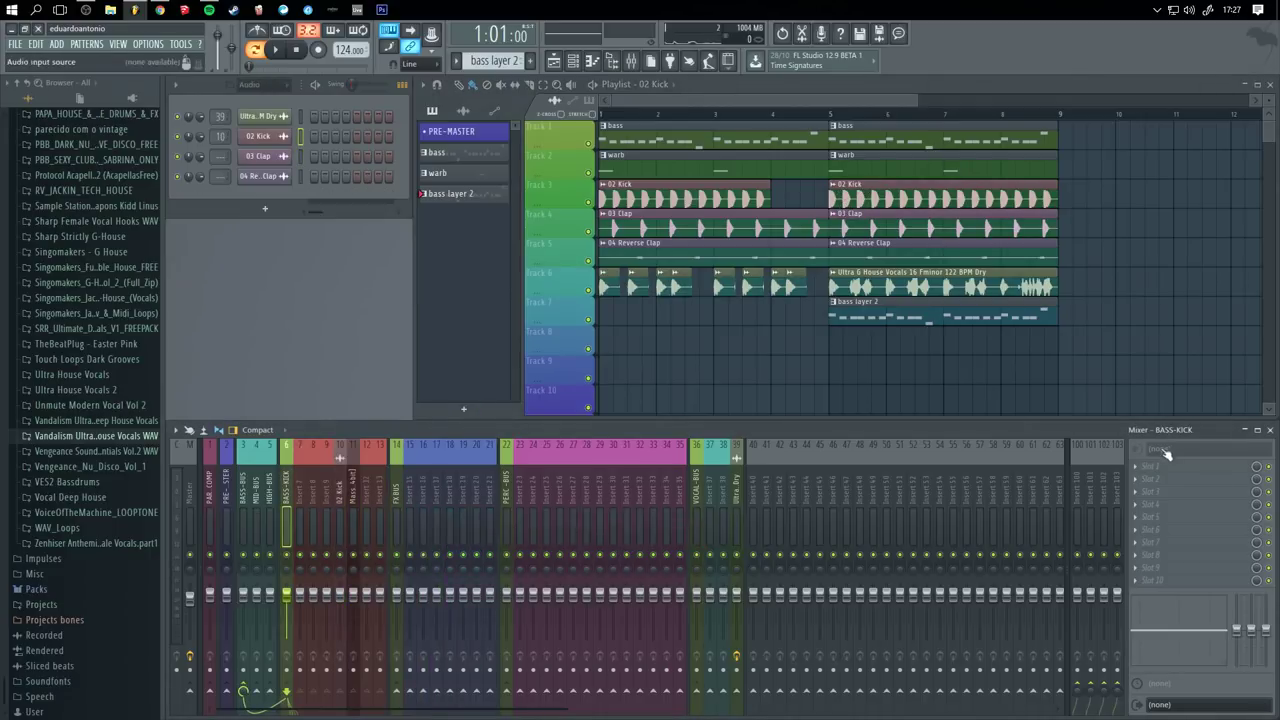
- Load MSI Stereo Buss Compressor into the first effect slot of the BASS-KICK bus
{"action": "left_click", "coordinate": [1141, 470]}
{"action": "left_click", "coordinate": [955, 42]}
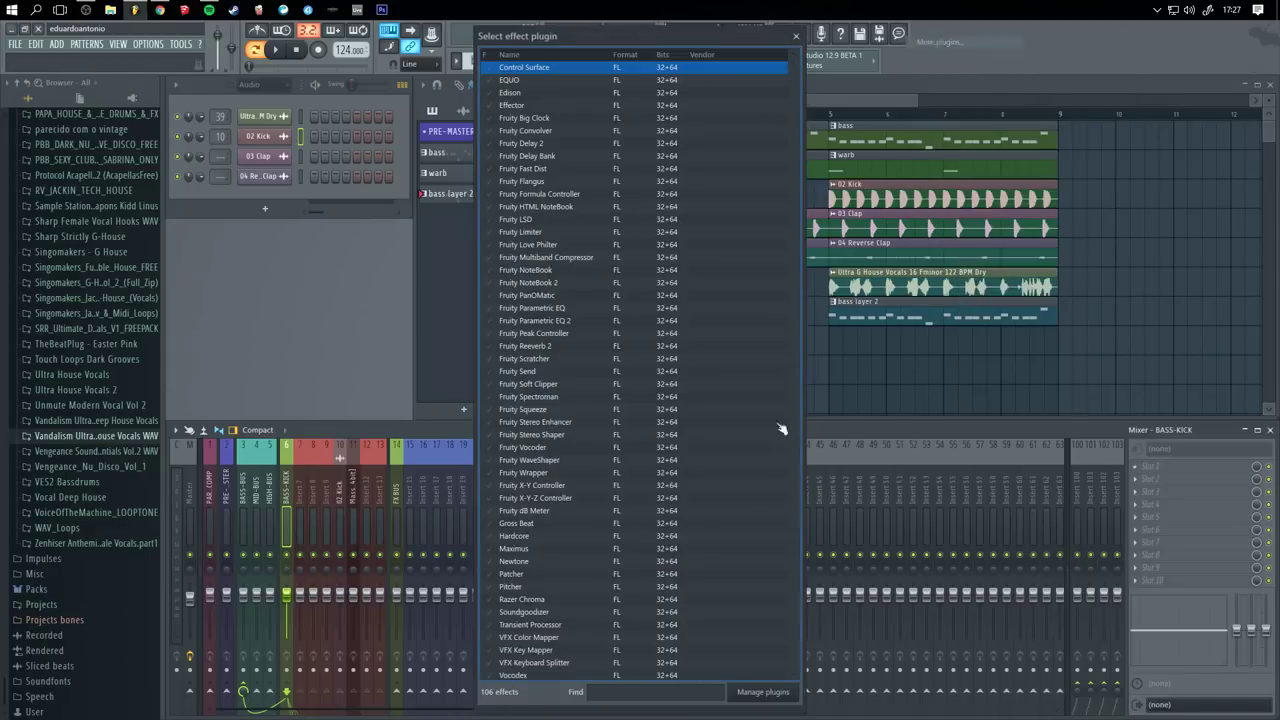
{"action": "scroll", "coordinate": [570, 368], "scroll_direction": "down", "scroll_amount": 10}
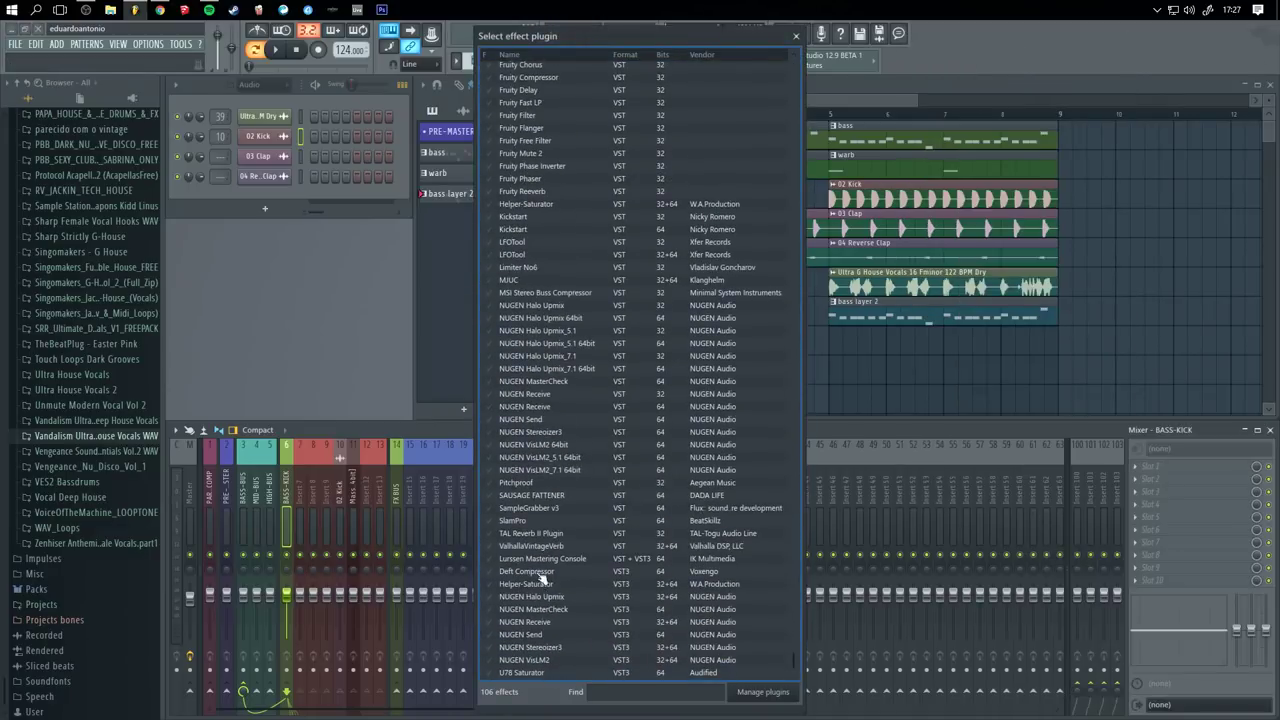
{"action": "double_click", "coordinate": [545, 292]}
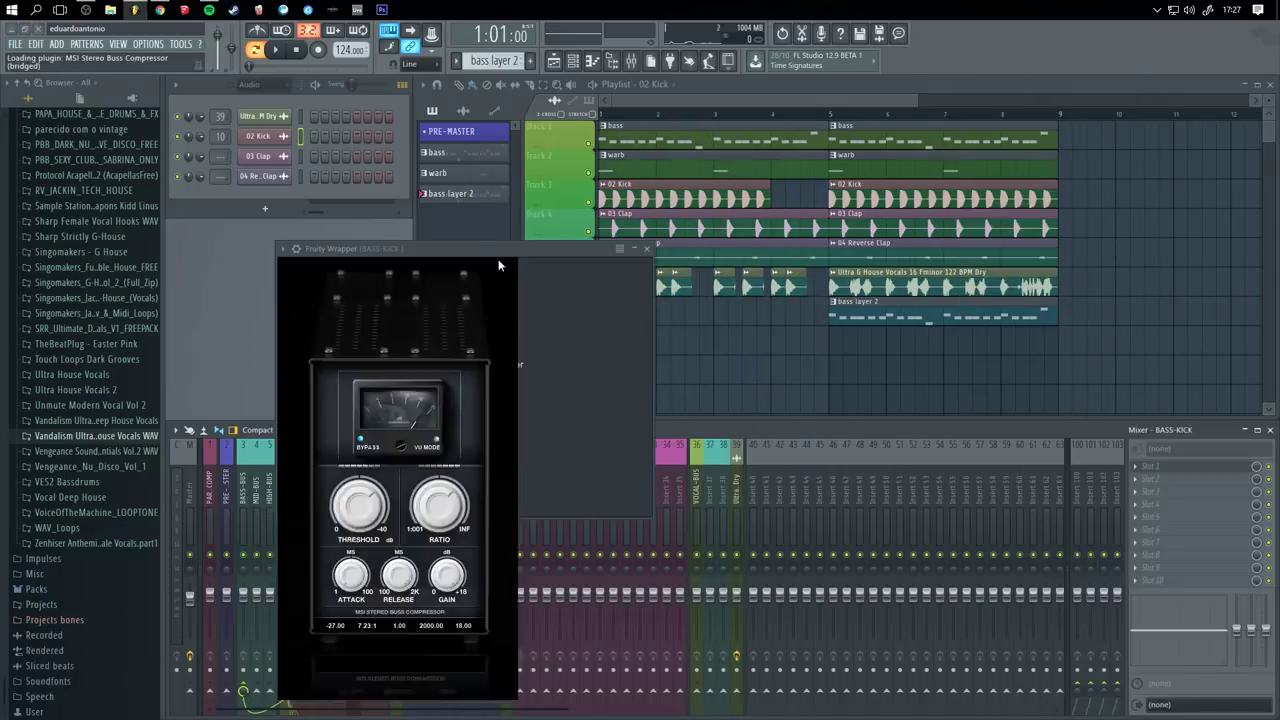
{"action": "left_click_drag", "start_coordinate": [414, 250], "coordinate": [591, 170]}
- Apply the Pumping preset to the bus compressor and close its window
{"action": "left_click", "coordinate": [477, 165]}
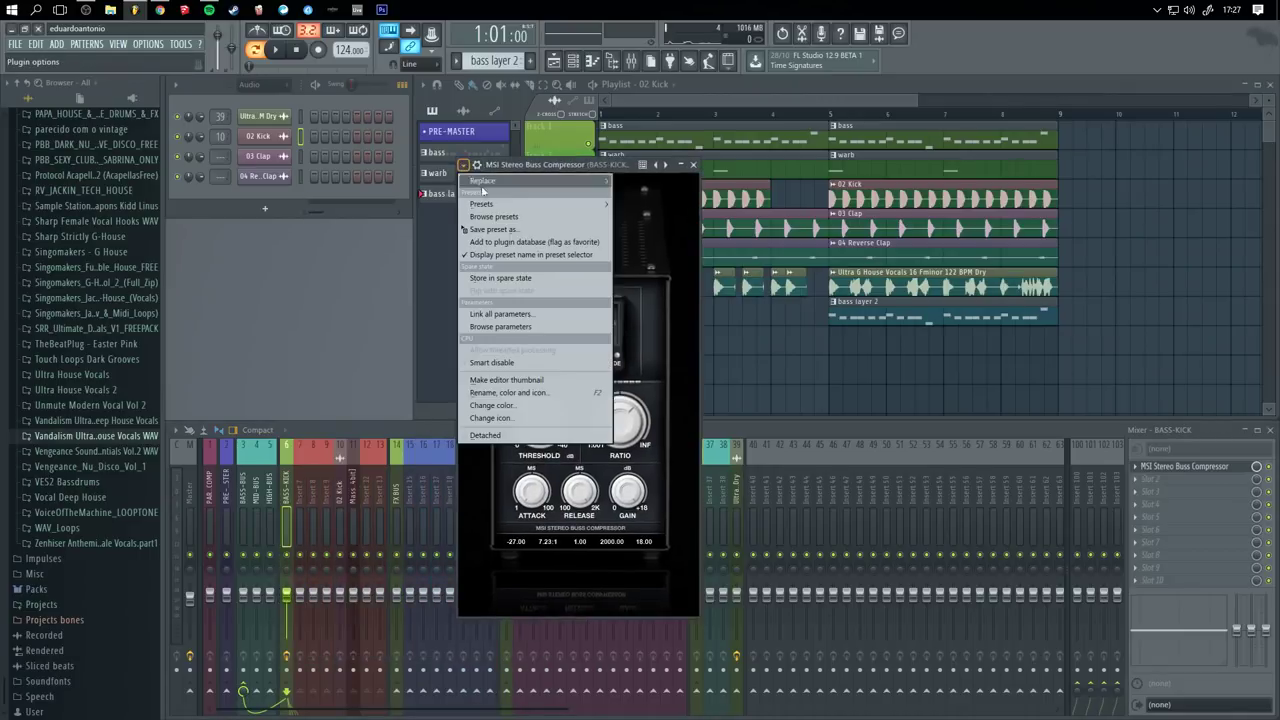
{"action": "mouse_move", "coordinate": [527, 205]}
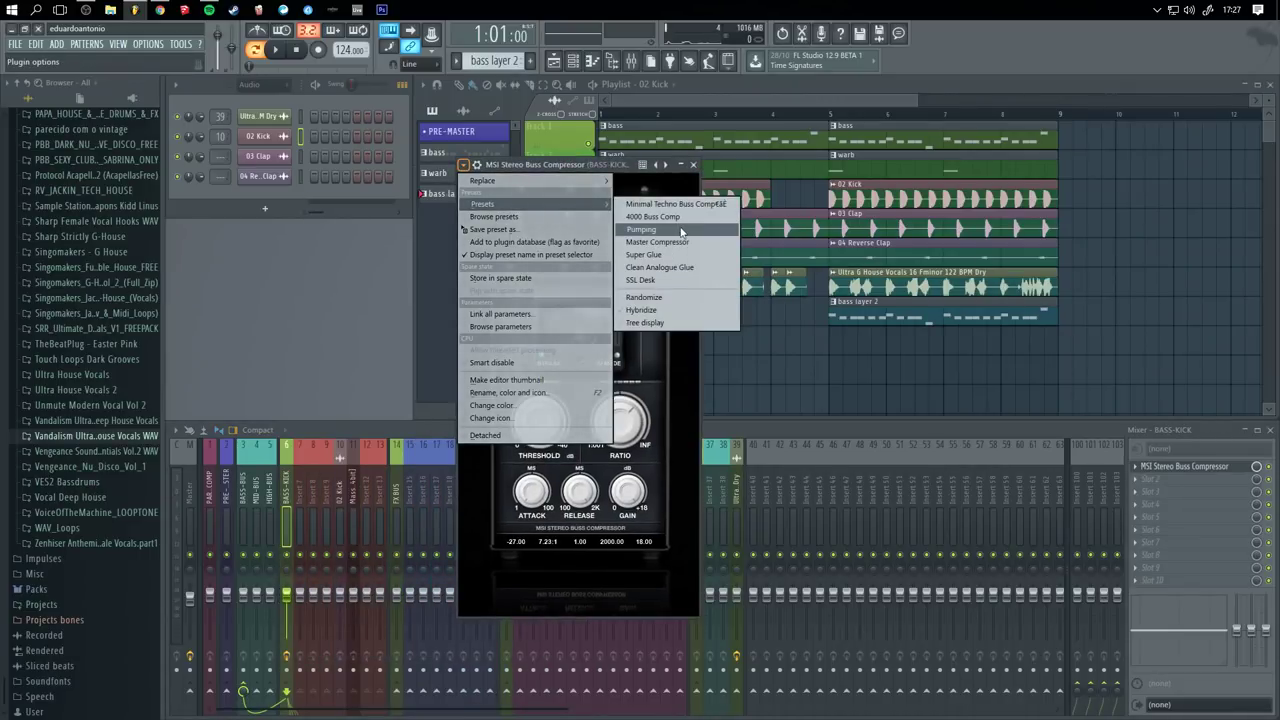
{"action": "left_click", "coordinate": [685, 231]}
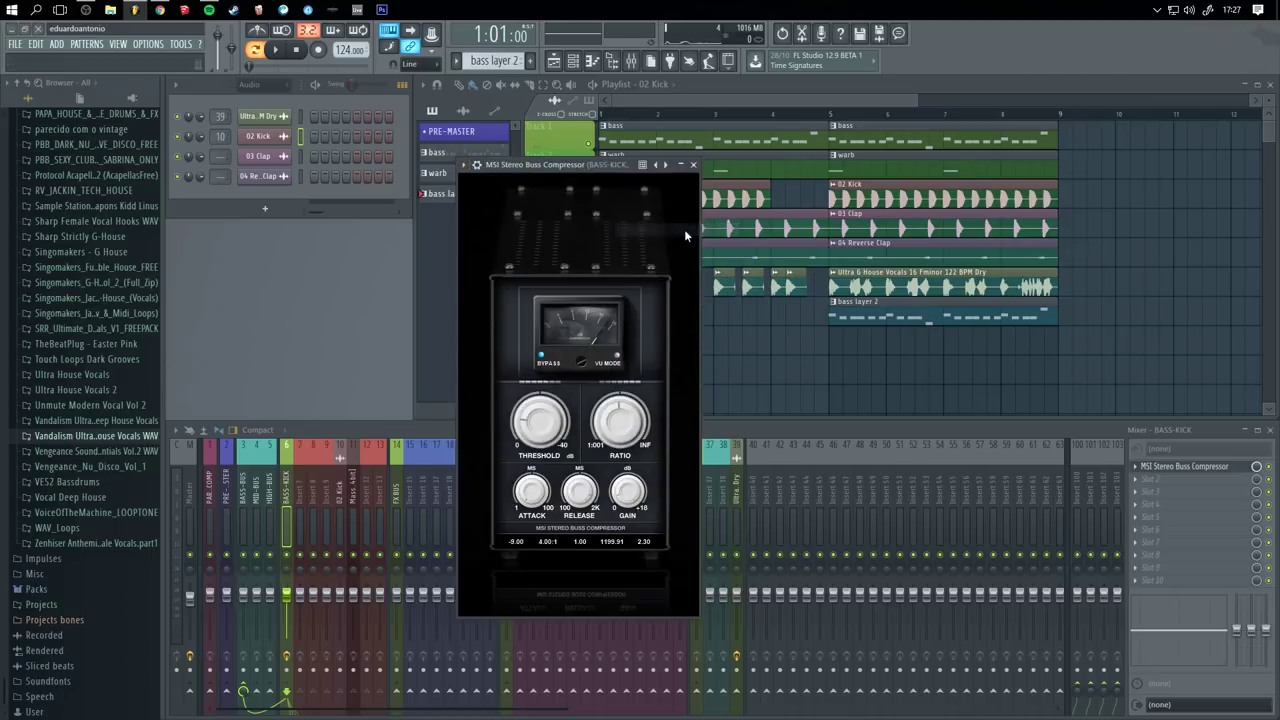
{"action": "left_click", "coordinate": [693, 165]}
- Play the arrangement from bar 5 to hear the compressed bass and kick together
{"action": "left_click", "coordinate": [813, 116]}
{"action": "key", "text": "space"}
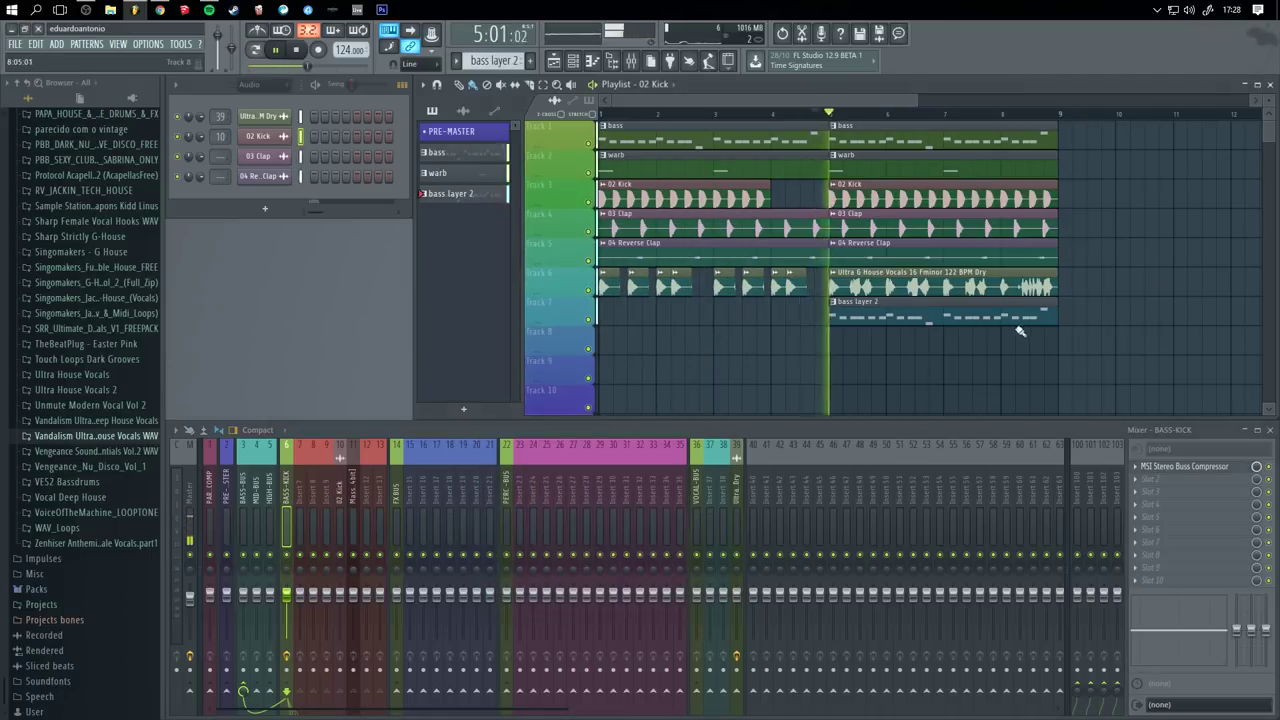
{"action": "left_click", "coordinate": [1026, 358]}
{"action": "right_click", "coordinate": [1022, 366]}
{"action": "left_click", "coordinate": [1115, 342]}
{"action": "right_click", "coordinate": [1110, 342]}
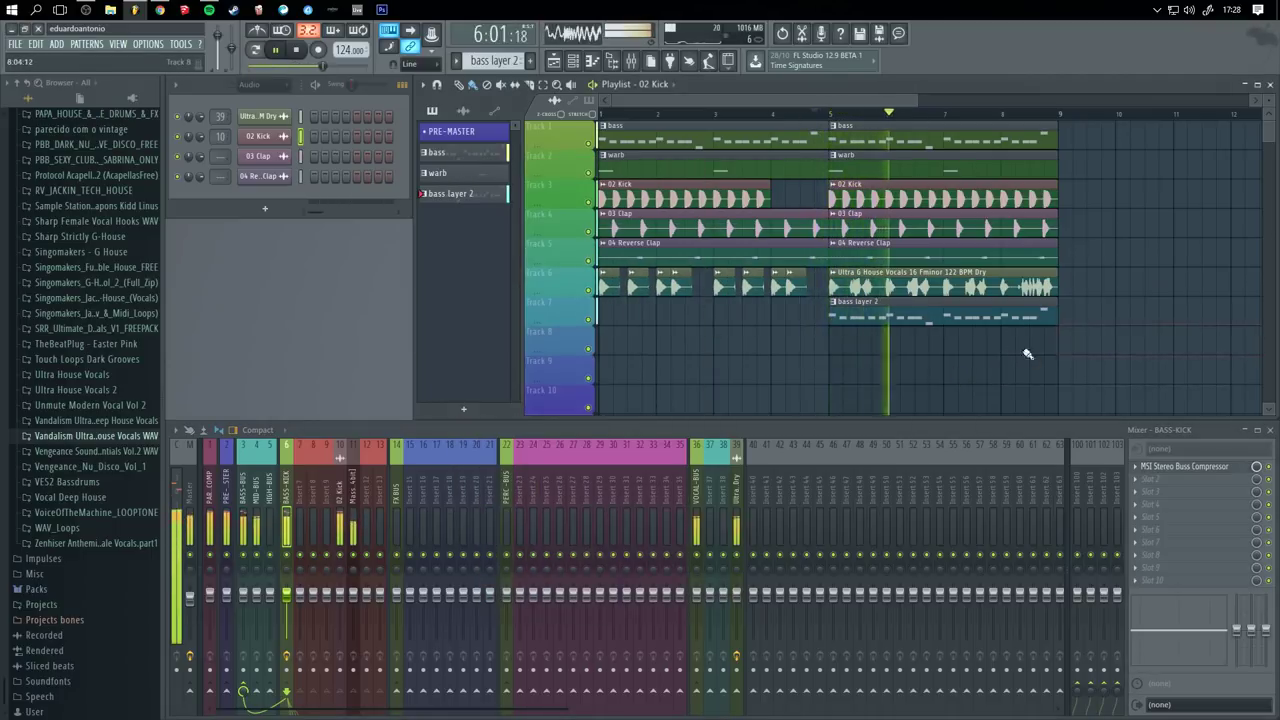
{"action": "left_click", "coordinate": [1046, 366]}
{"action": "right_click", "coordinate": [1062, 374]}
{"action": "left_click", "coordinate": [1073, 344]}
{"action": "right_click", "coordinate": [1075, 343]}
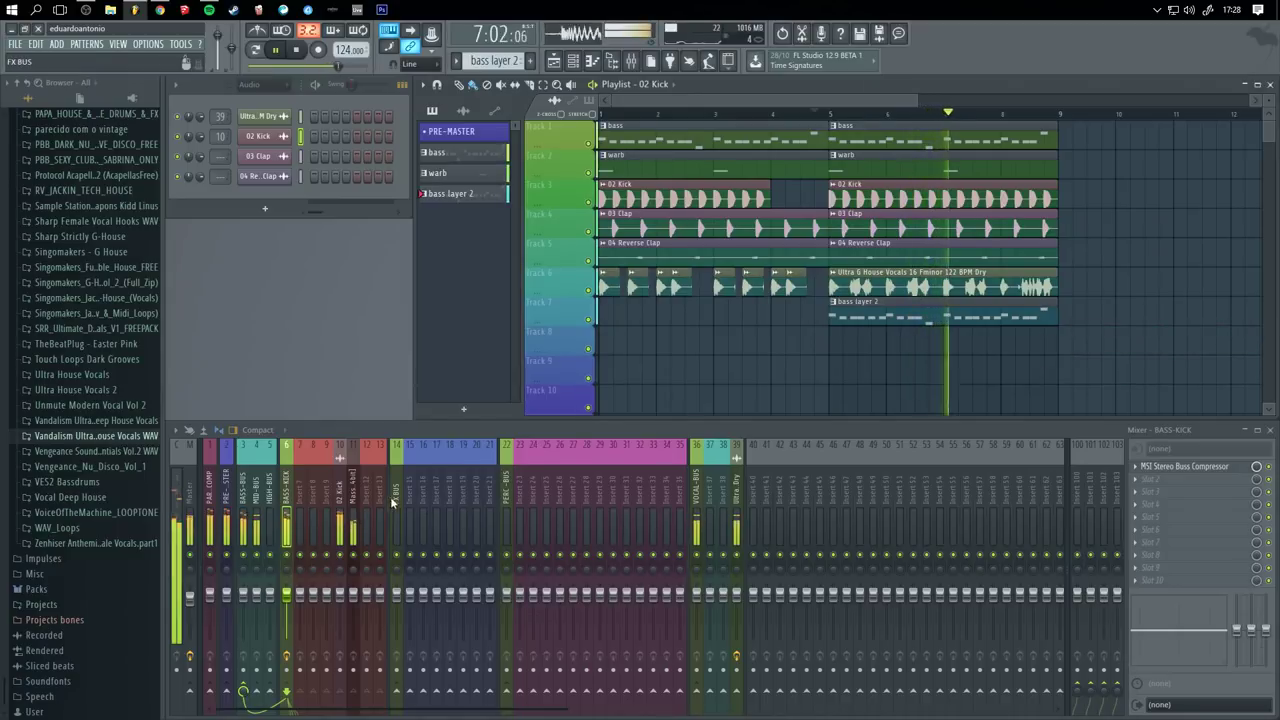
- Adjust the master fader, lower the Massive fader on Insert 11 slightly, and stop playback
{"action": "left_click_drag", "start_coordinate": [192, 601], "coordinate": [191, 598]}
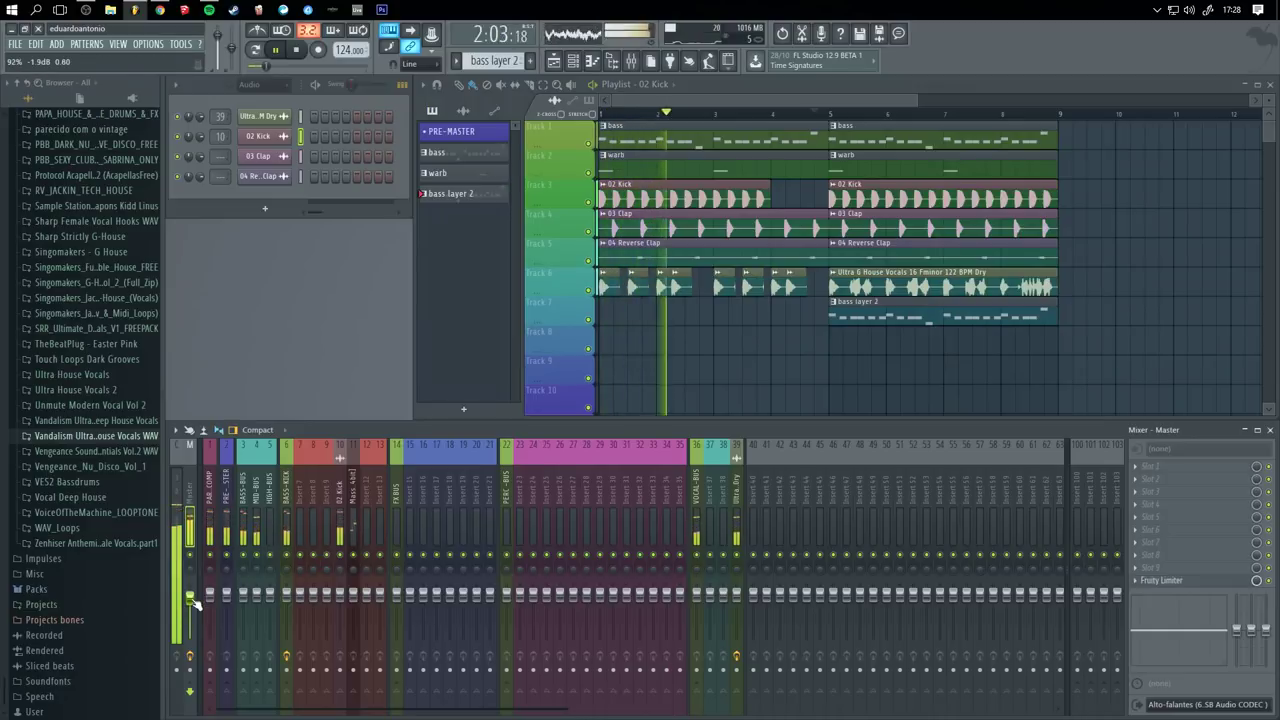
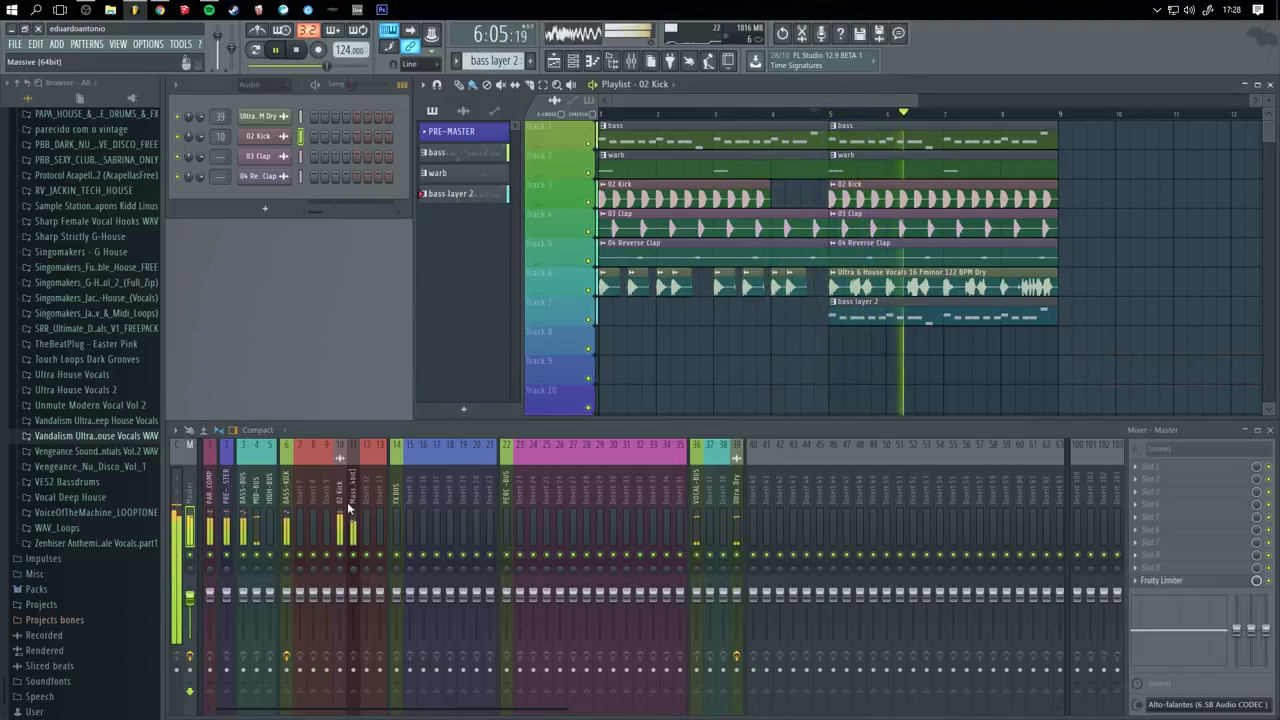
{"action": "left_click_drag", "start_coordinate": [353, 595], "coordinate": [353, 604]}
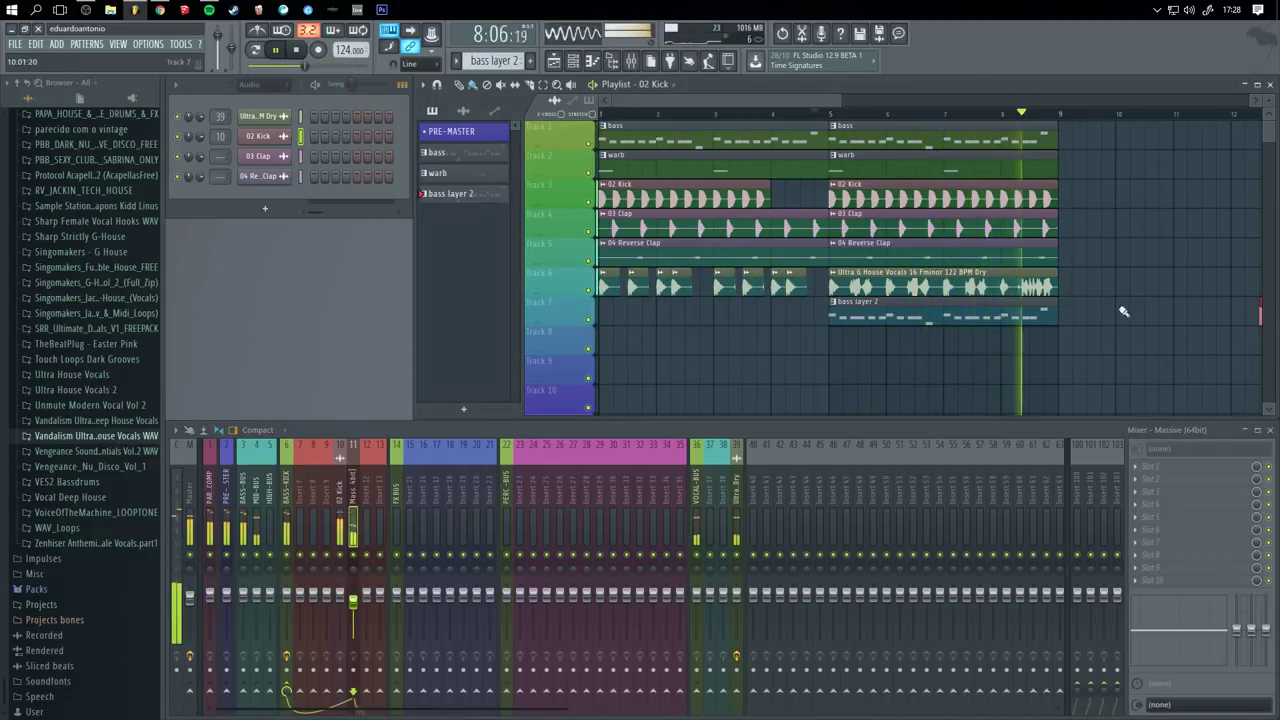
{"action": "scroll", "coordinate": [1090, 318], "scroll_direction": "right", "scroll_amount": 3}
{"action": "key", "text": "space"}
{"action": "right_click", "coordinate": [1082, 320]}
{"action": "scroll", "coordinate": [1110, 300], "scroll_direction": "left", "scroll_amount": 3}
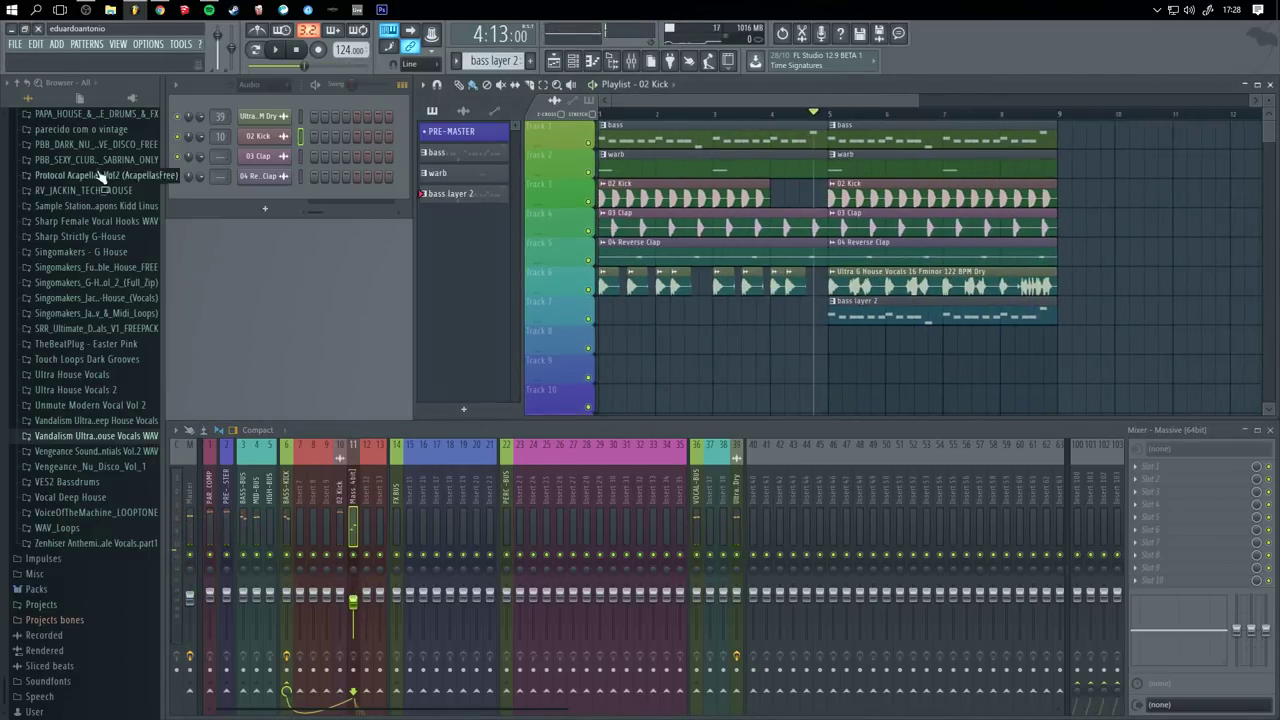
- Duplicate all clips from bars 5 to 8 on tracks 1 to 7 so the copy starts at bar 9
{"action": "scroll", "coordinate": [69, 393], "scroll_direction": "up", "scroll_amount": 3}
{"action": "left_click_drag", "start_coordinate": [1104, 318], "coordinate": [866, 118]}
{"action": "left_click_drag", "start_coordinate": [986, 137], "coordinate": [816, 137]}
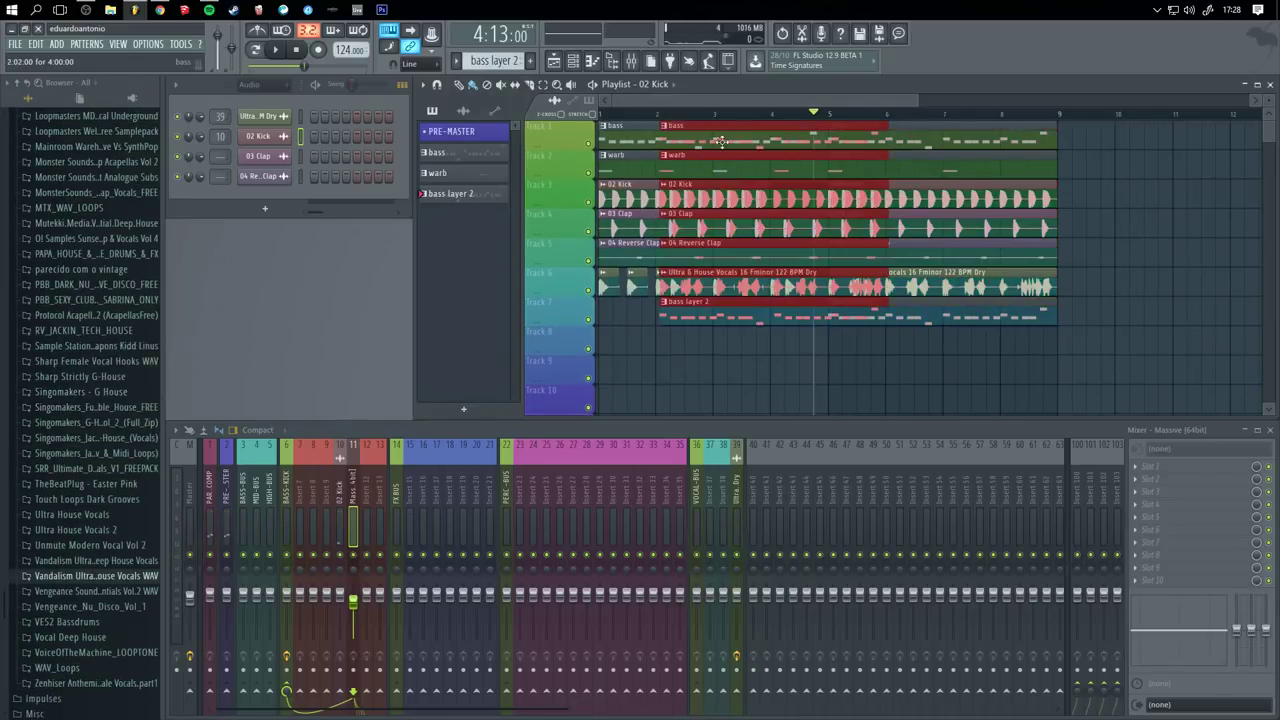
{"action": "left_click_drag", "start_coordinate": [720, 141], "coordinate": [1140, 143]}
{"action": "scroll", "coordinate": [1140, 144], "scroll_direction": "down", "scroll_amount": 8}
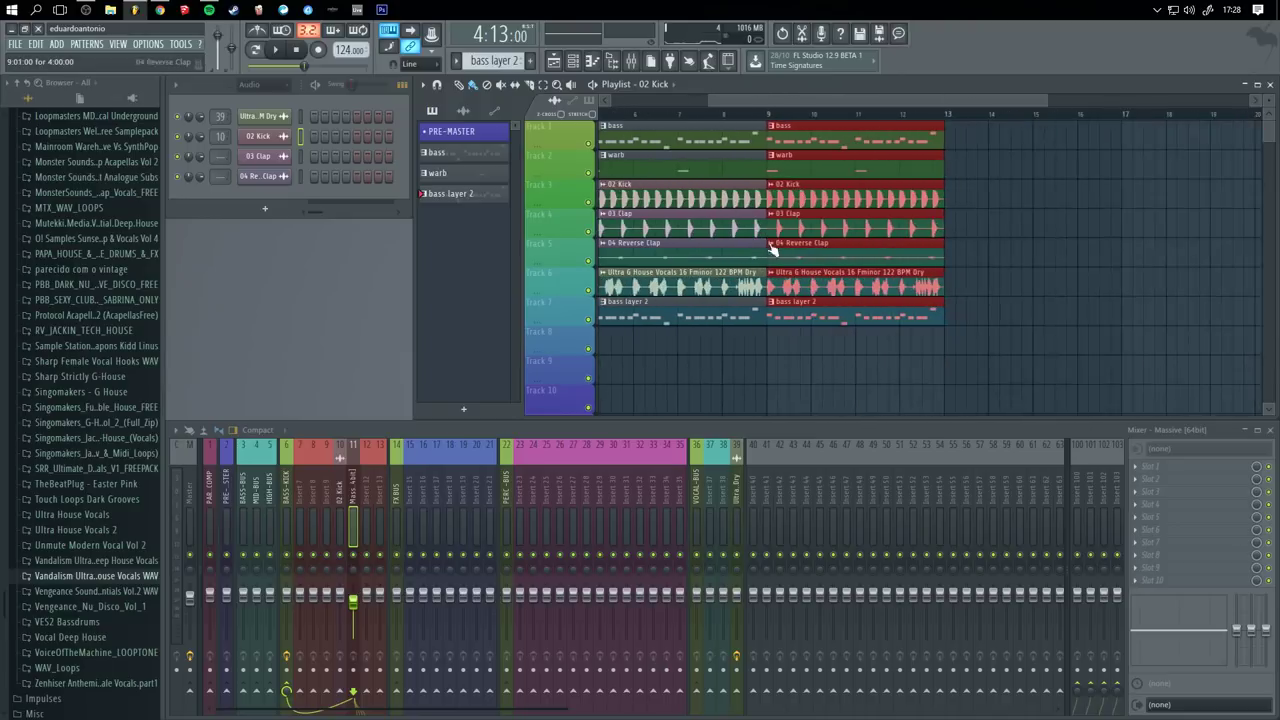
{"action": "left_click", "coordinate": [778, 341]}
{"action": "right_click", "coordinate": [808, 345]}
{"action": "left_click_drag", "start_coordinate": [812, 354], "coordinate": [986, 349]}
{"action": "scroll", "coordinate": [984, 349], "scroll_direction": "down", "scroll_amount": 2}
{"action": "left_click", "coordinate": [974, 396]}
{"action": "right_click", "coordinate": [974, 408]}
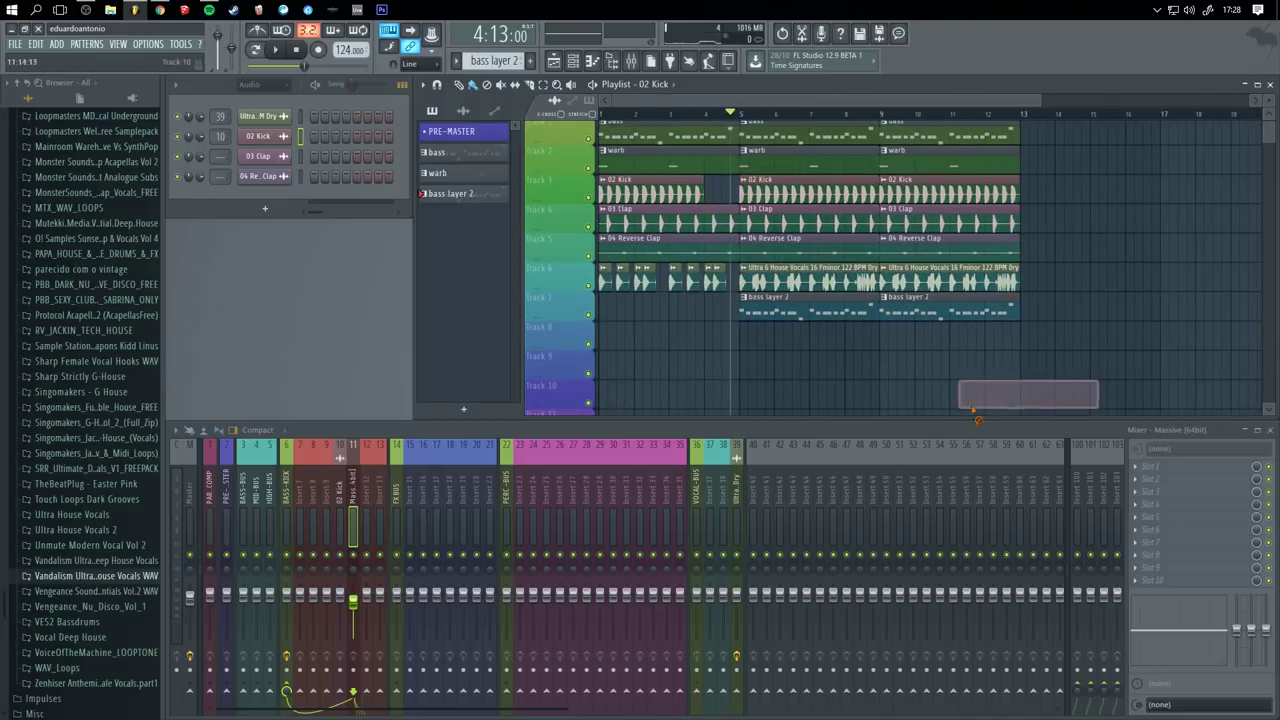
- Find the Kit_04 WAV loops in the Bingoshakerz Future & G-House pack and place 07 Hat on Track 8 near bar 9
{"action": "scroll", "coordinate": [76, 206], "scroll_direction": "up", "scroll_amount": 9}
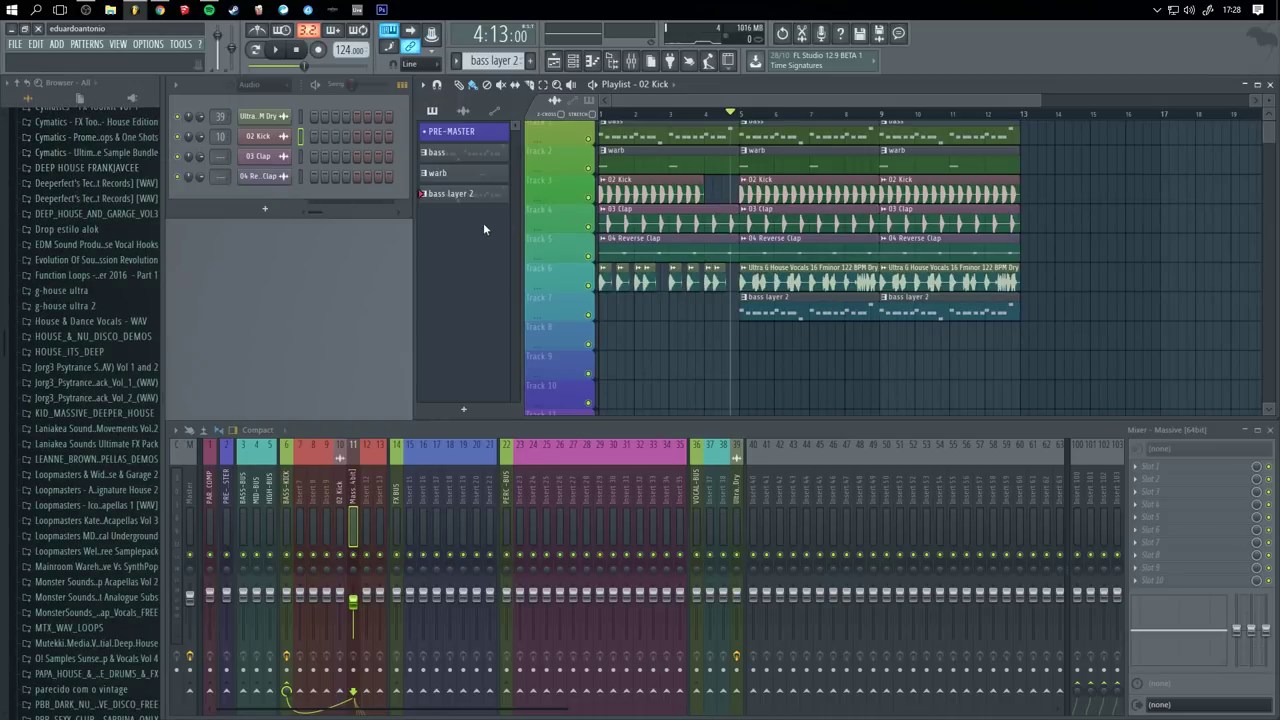
{"action": "scroll", "coordinate": [30, 290], "scroll_direction": "up", "scroll_amount": 6}
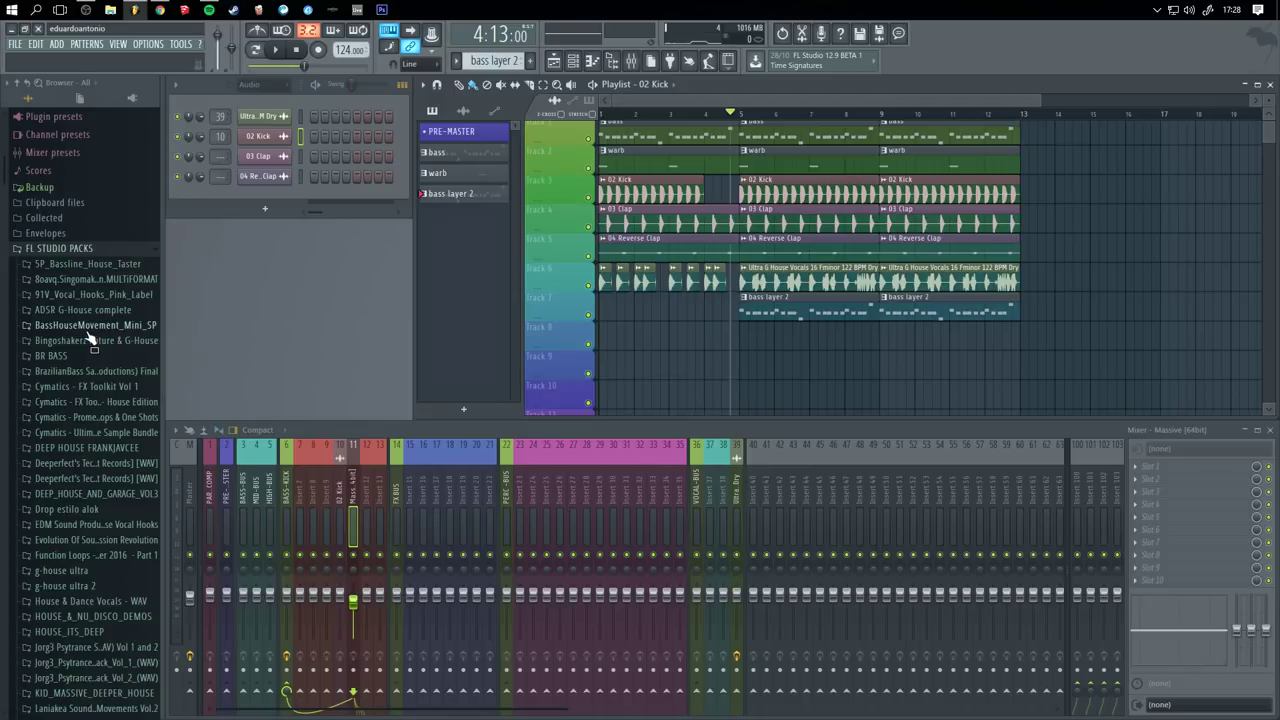
{"action": "left_click", "coordinate": [87, 330]}
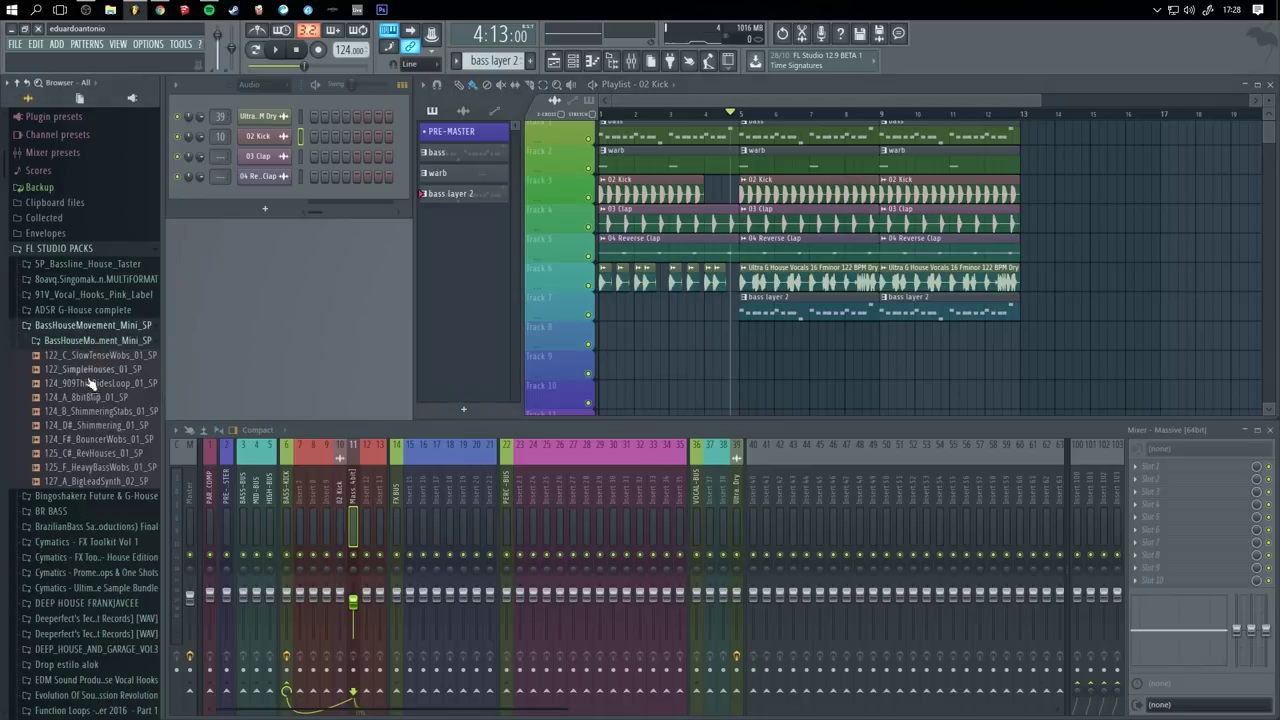
{"action": "left_click", "coordinate": [110, 327]}
{"action": "left_click", "coordinate": [110, 341]}
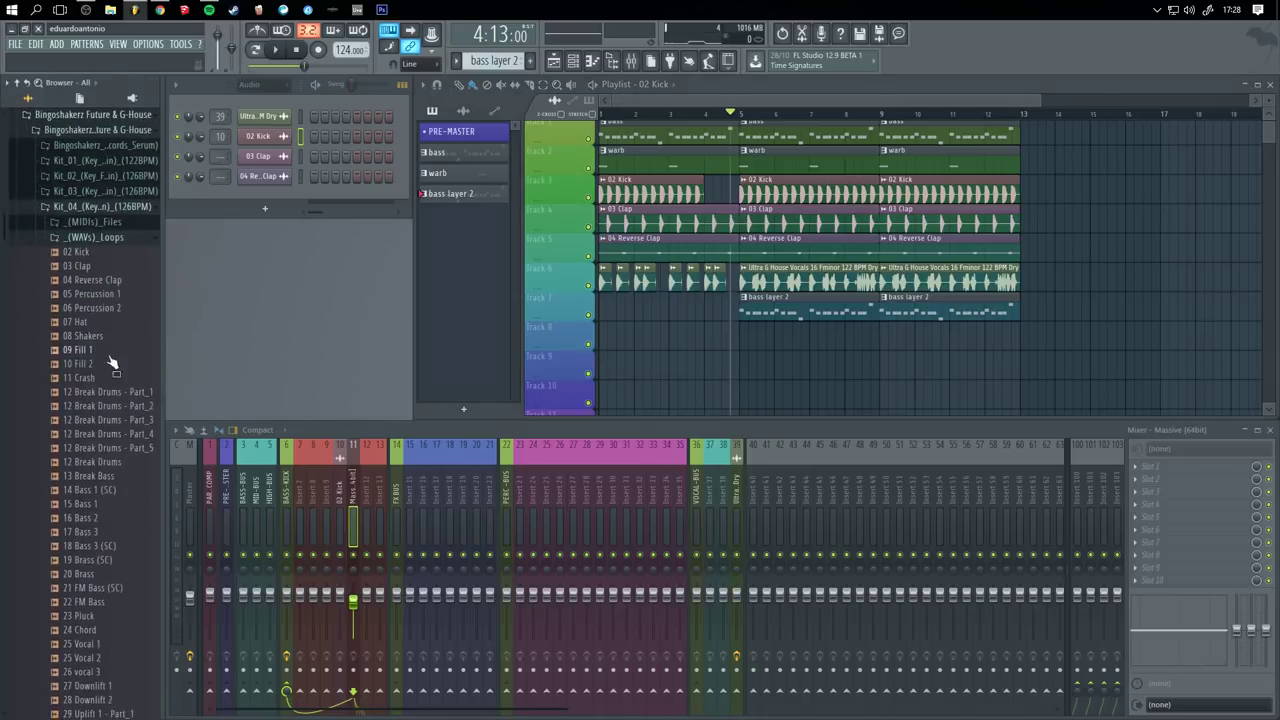
{"action": "left_click_drag", "start_coordinate": [88, 325], "coordinate": [898, 341]}
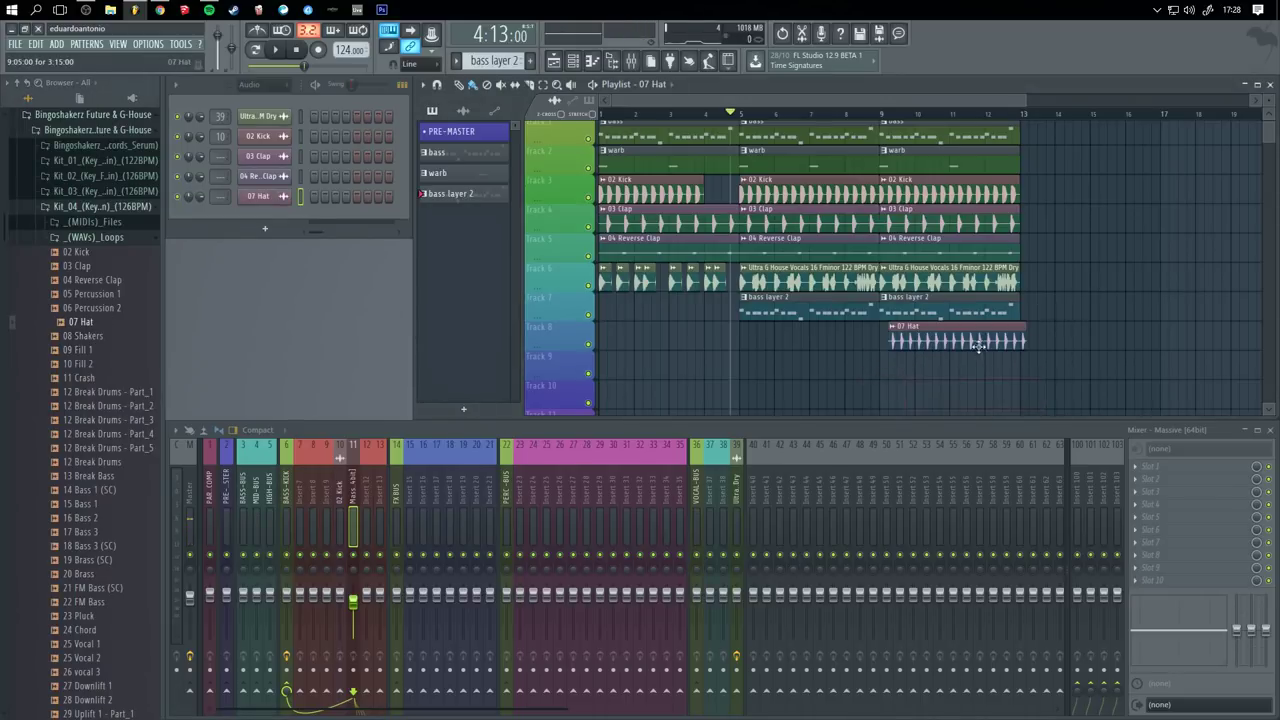
- Align the 07 Hat clip with the start of bar 9 and fit it to tempo using the 100 to 200 BPM range
{"action": "left_click", "coordinate": [886, 335]}
{"action": "left_click", "coordinate": [1020, 400]}
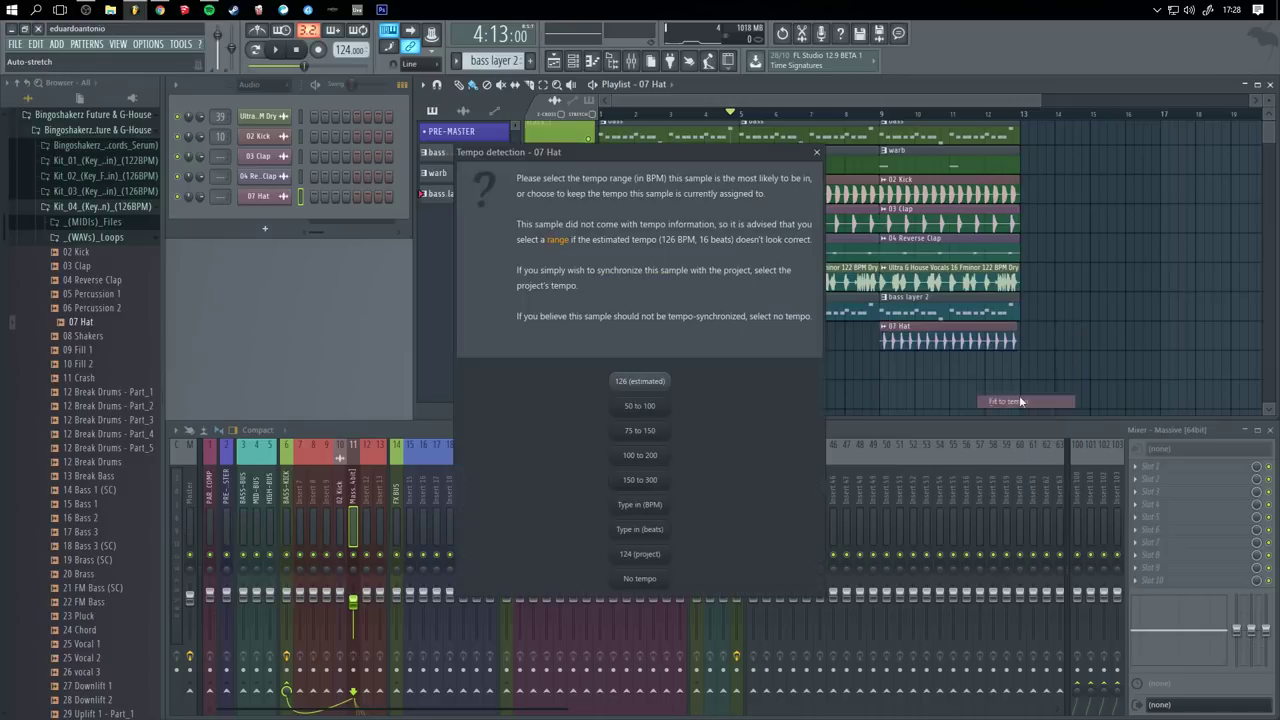
{"action": "left_click", "coordinate": [643, 455]}
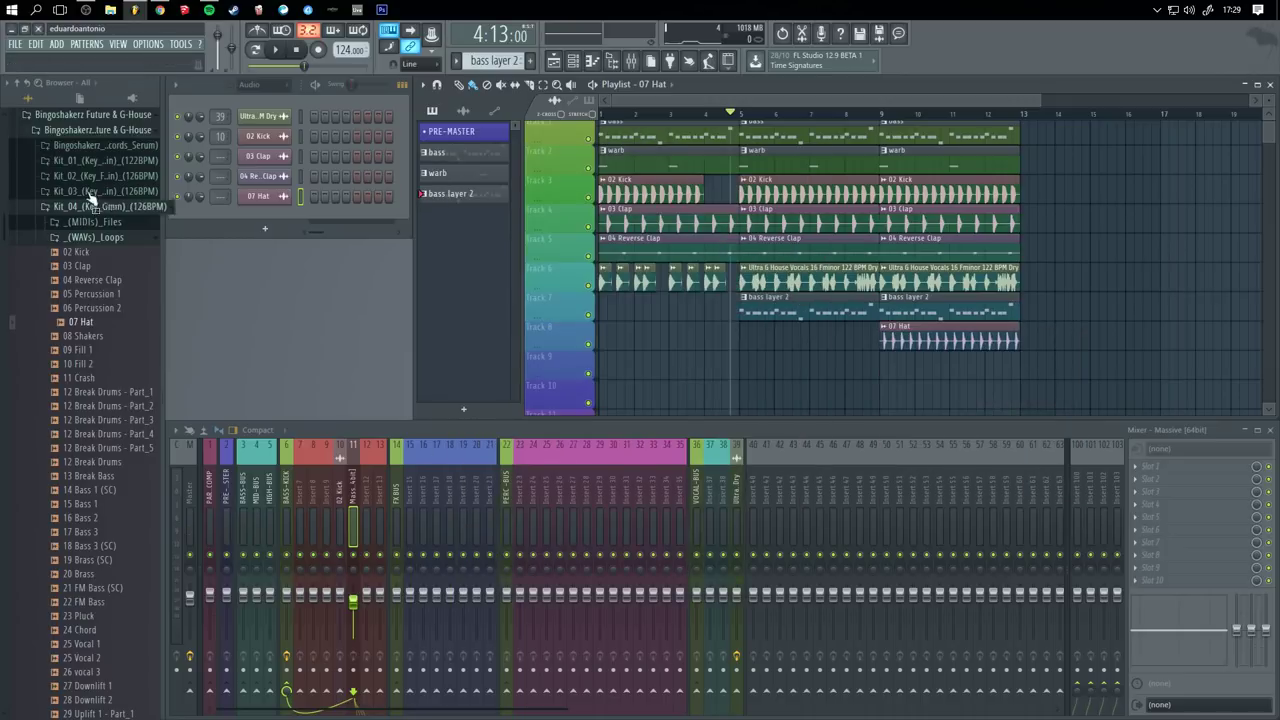
- Browse the FL_121BPM_Kit 02_G loops in the Sharp Strictly G-House pack and audition its drop leads, clap and other sounds
{"action": "left_click", "coordinate": [91, 130]}
{"action": "scroll", "coordinate": [124, 325], "scroll_direction": "down", "scroll_amount": 6}
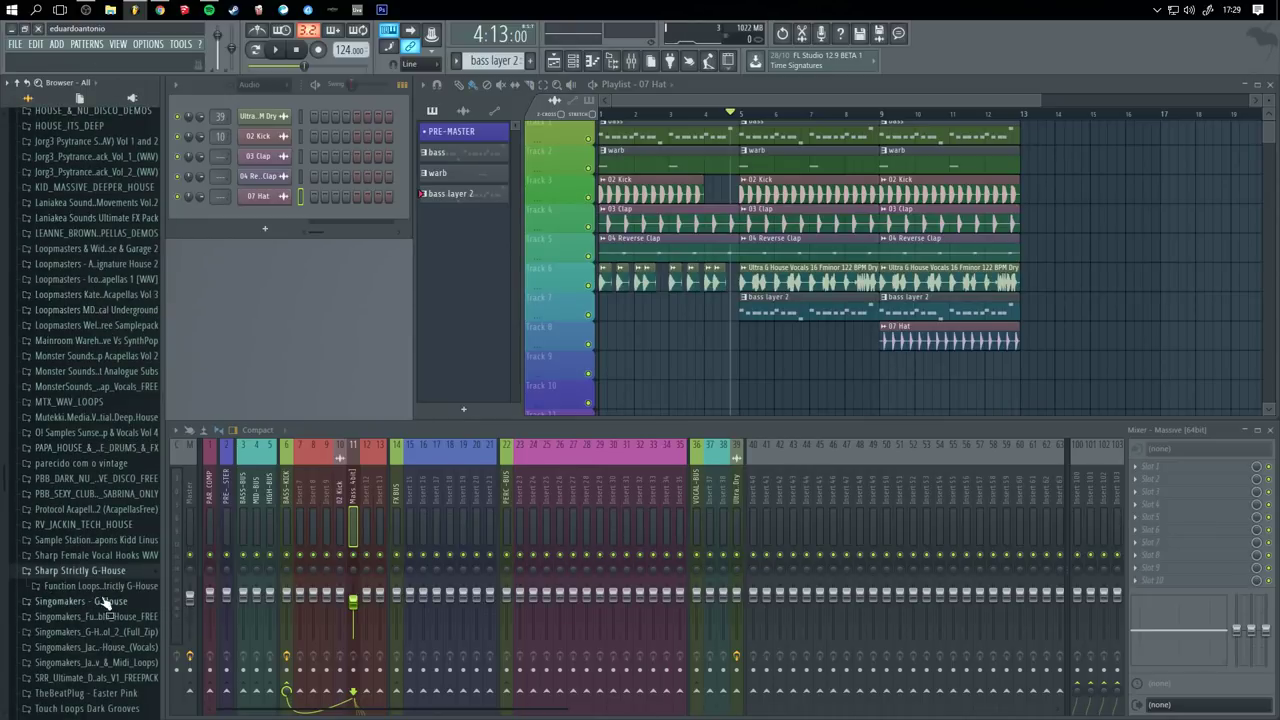
{"action": "left_click", "coordinate": [99, 574]}
{"action": "left_click", "coordinate": [112, 449]}
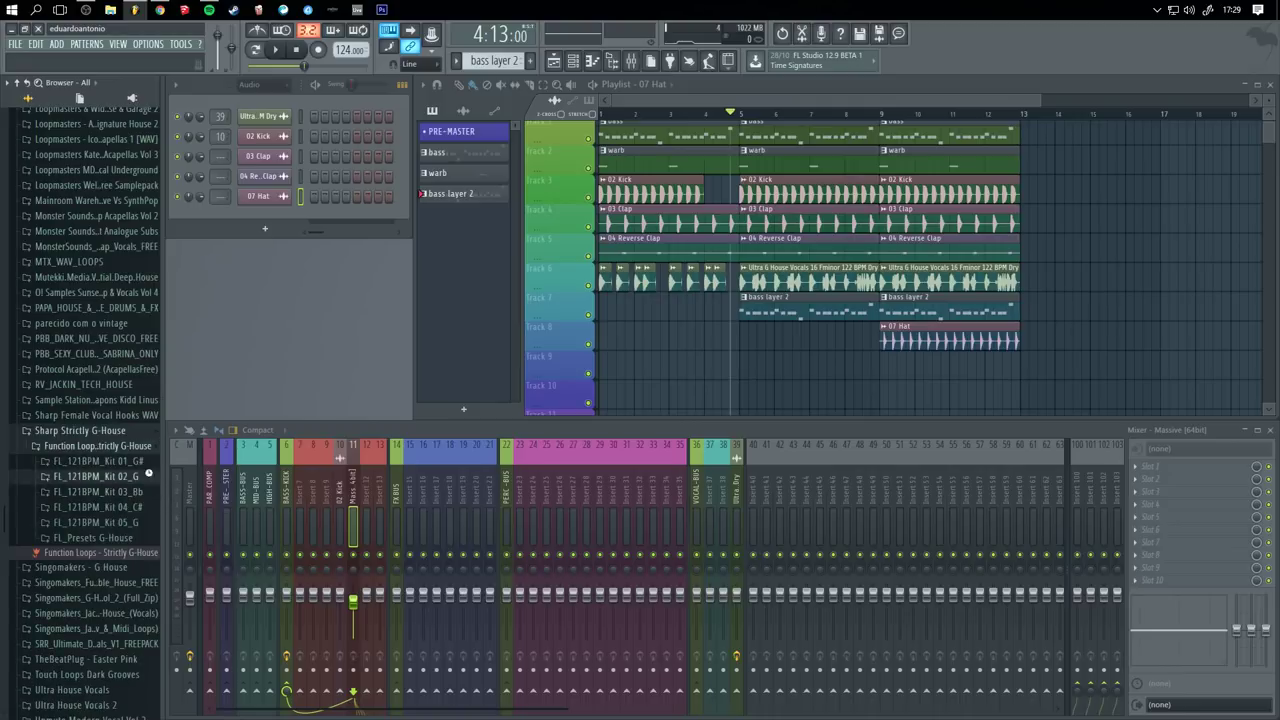
{"action": "left_click", "coordinate": [148, 475]}
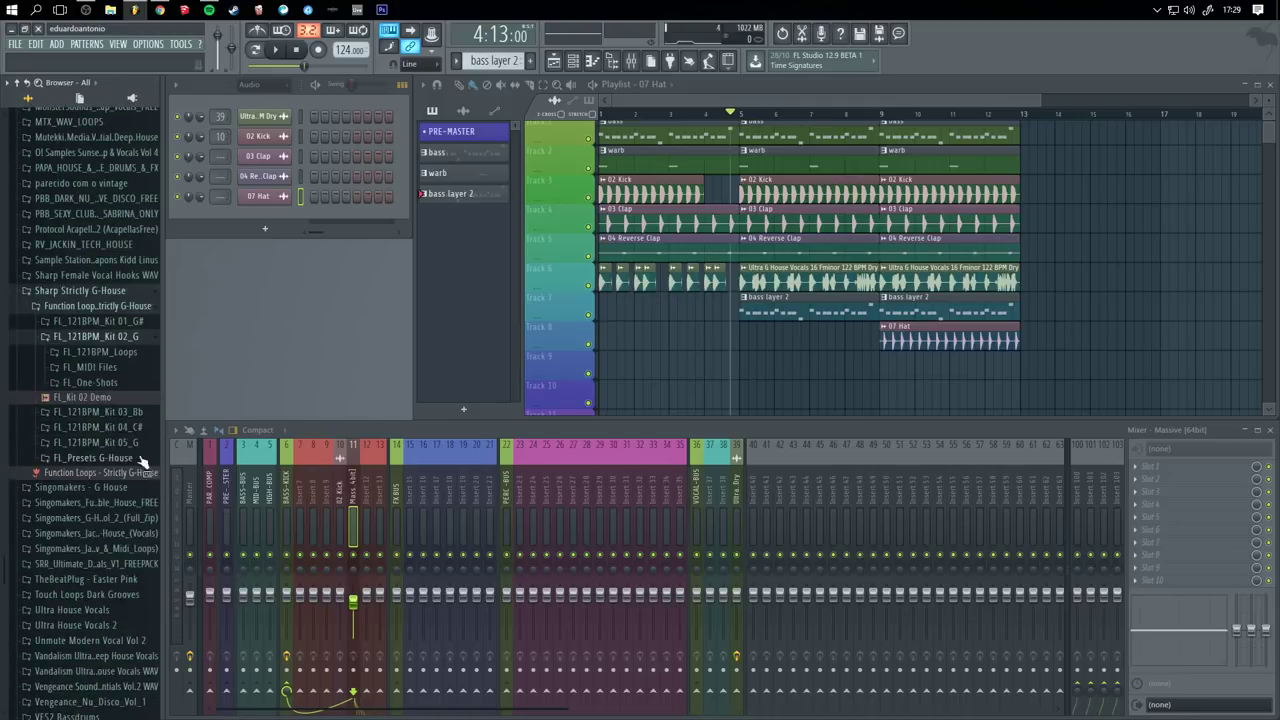
{"action": "left_click", "coordinate": [110, 352]}
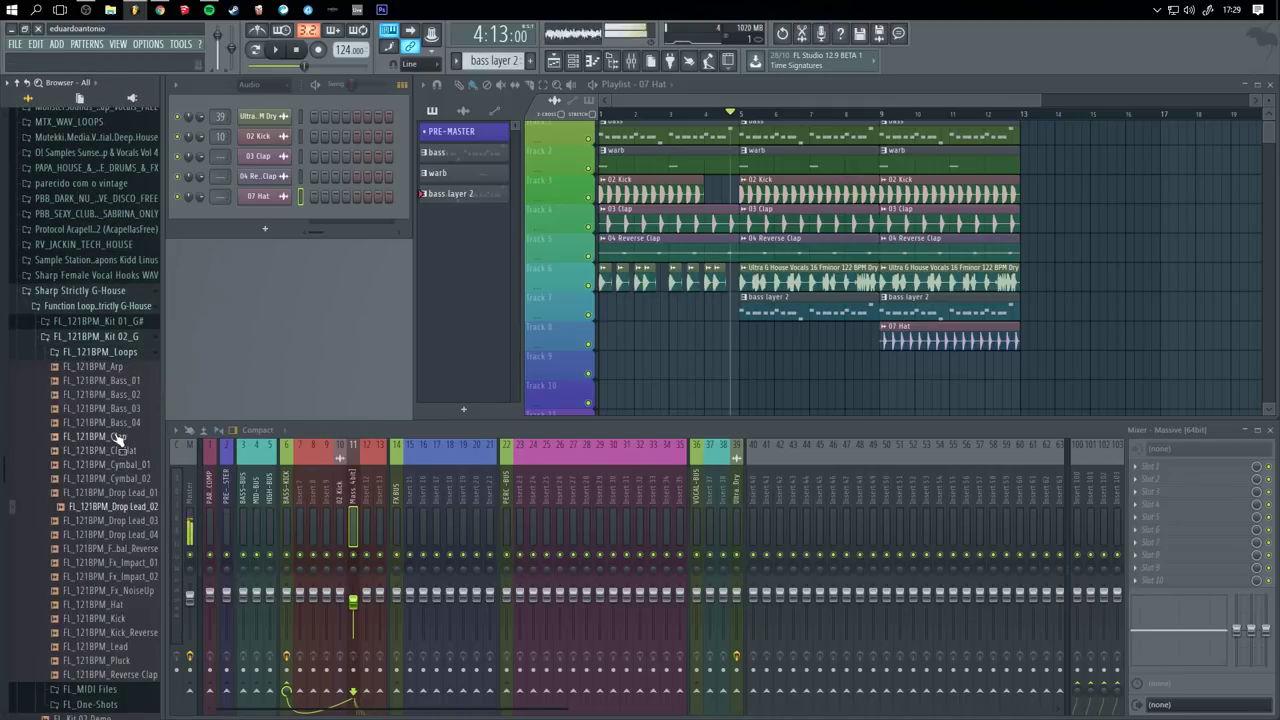
{"action": "left_click", "coordinate": [128, 492]}
{"action": "left_click", "coordinate": [126, 506]}
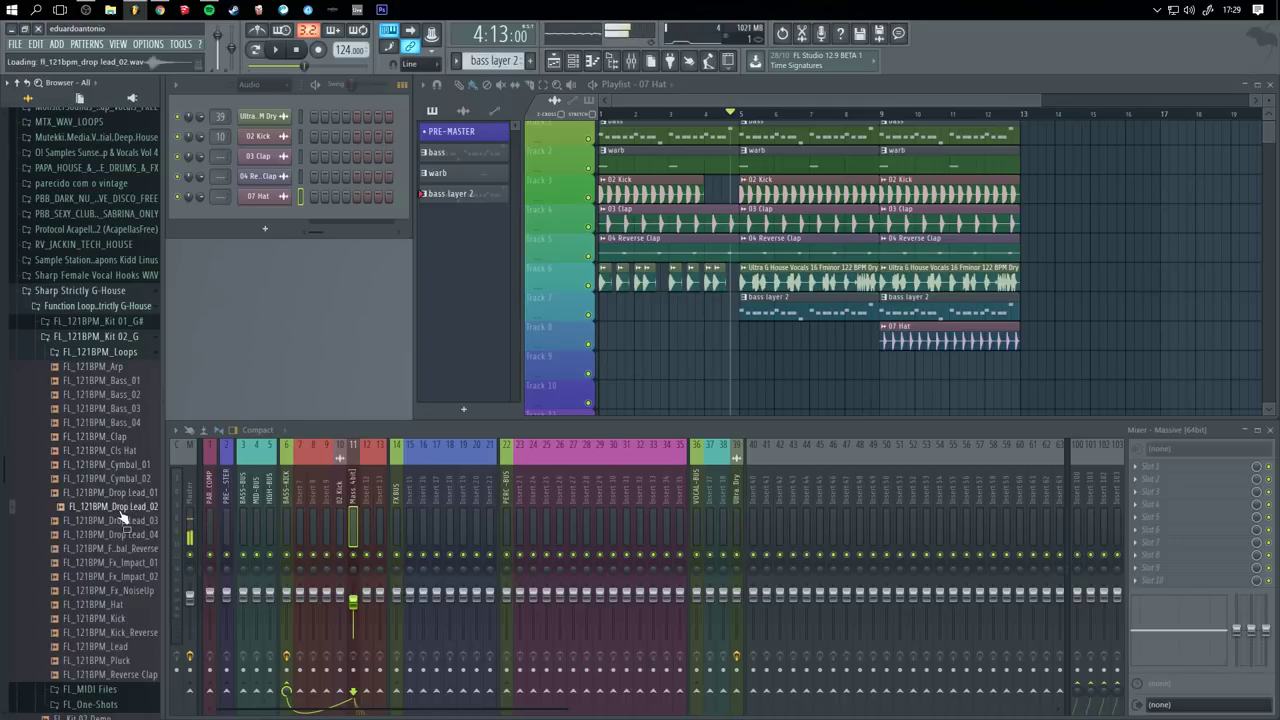
{"action": "left_click", "coordinate": [107, 440]}
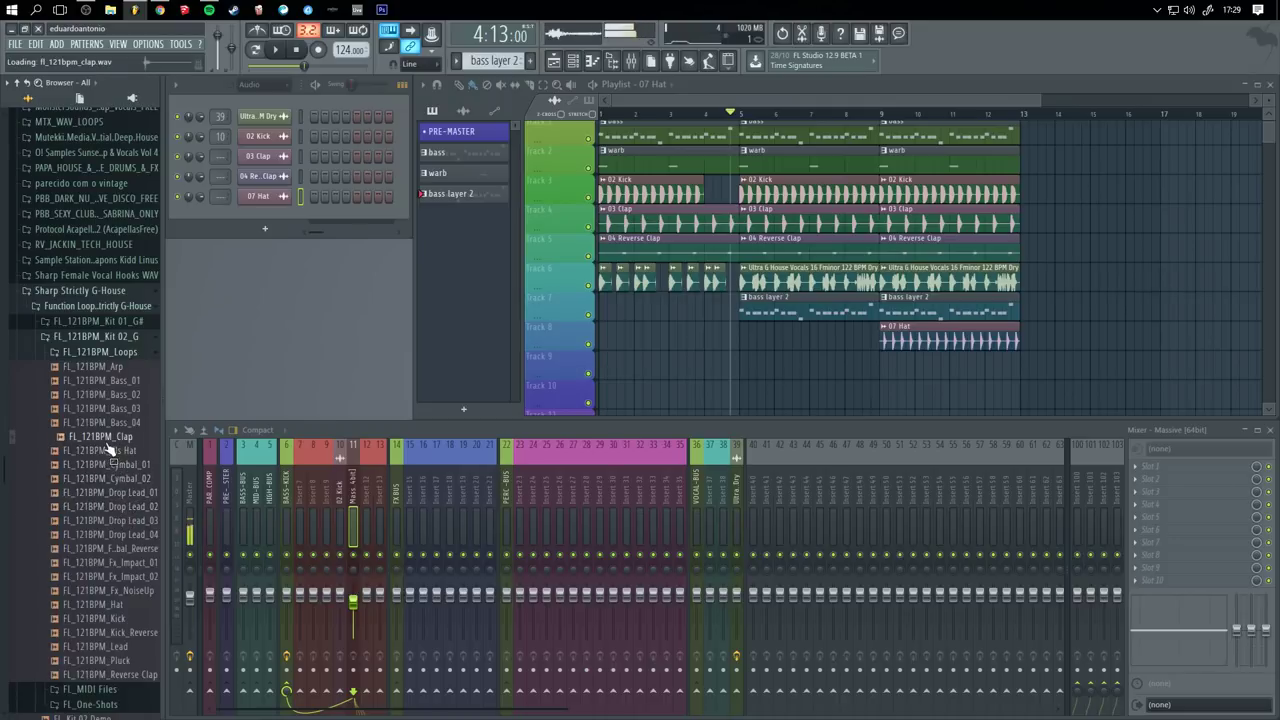
{"action": "left_click", "coordinate": [117, 368]}
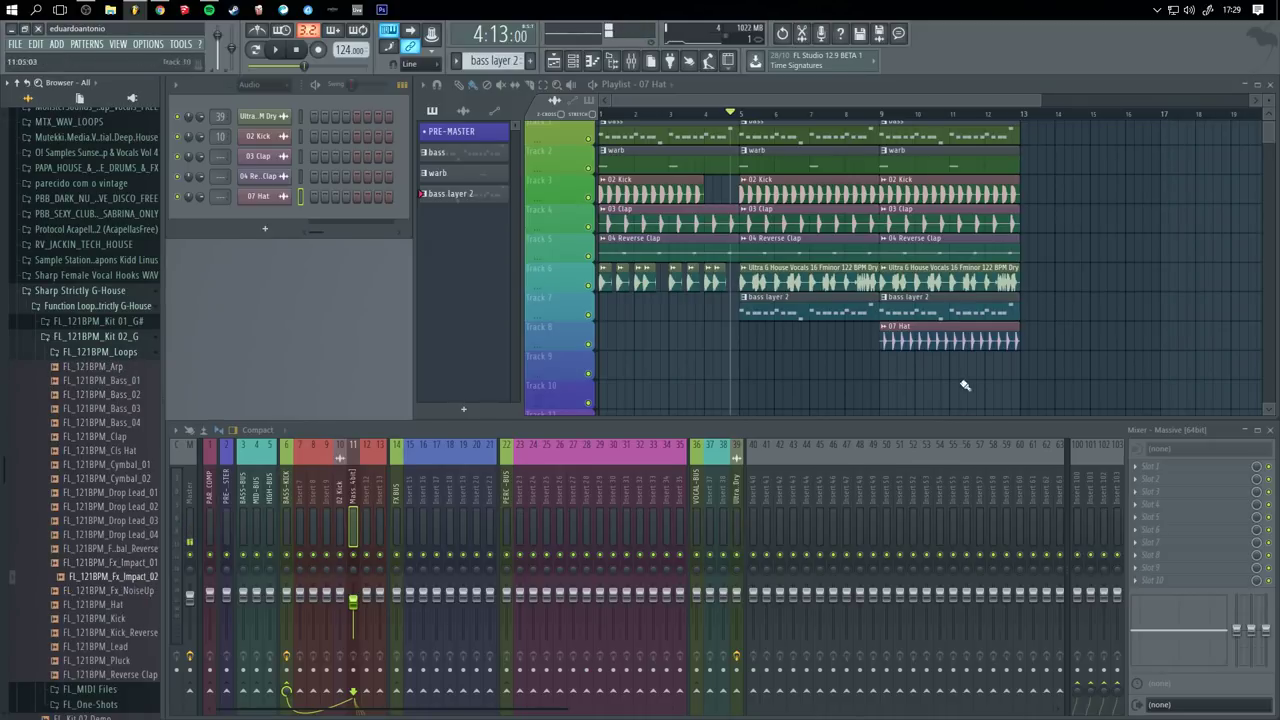
- Play the arrangement from bar 9 to hear the hat loop in context, and stop playback
{"action": "left_click", "coordinate": [871, 117]}
{"action": "key", "text": "space"}
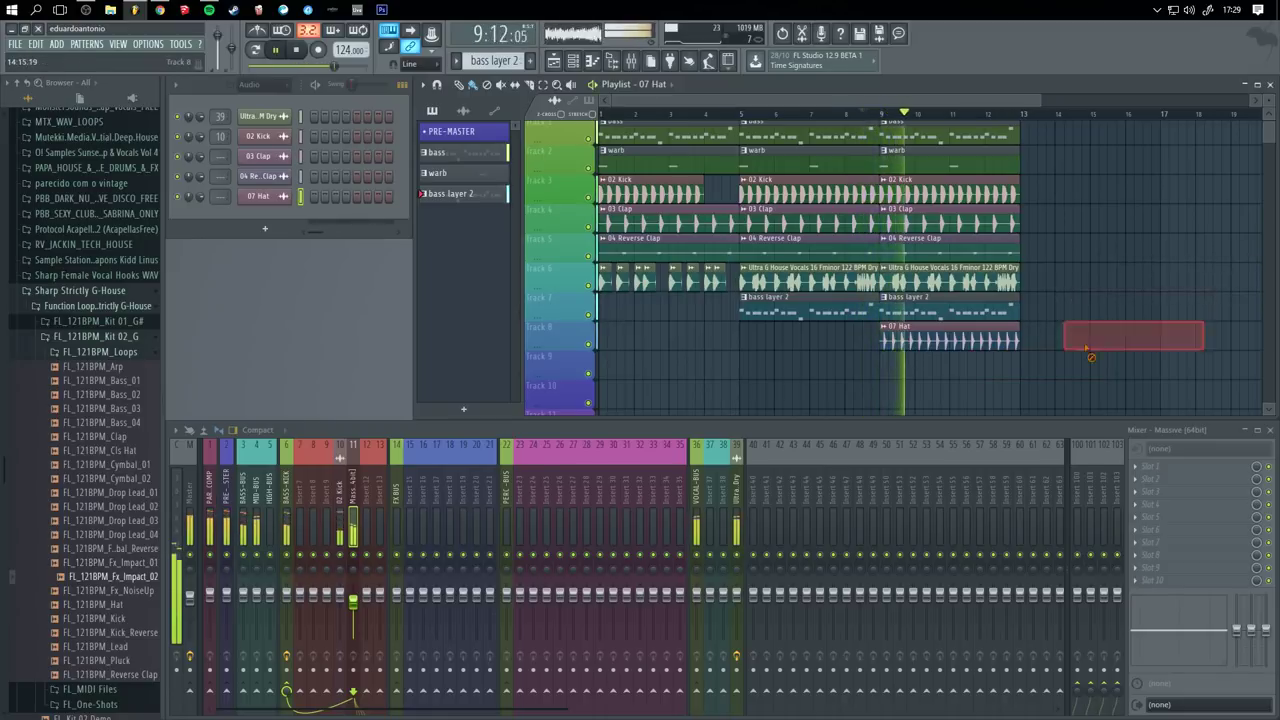
{"action": "scroll", "coordinate": [1160, 333], "scroll_direction": "up", "scroll_amount": 1}
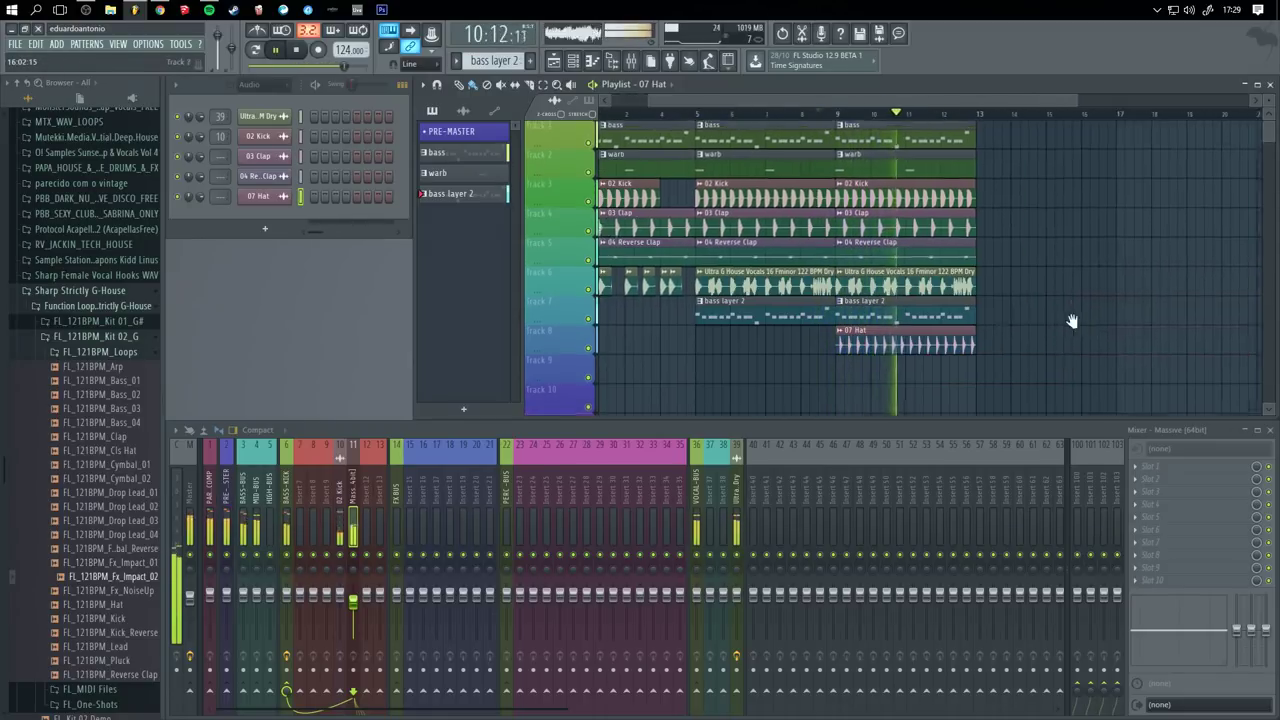
{"action": "left_click", "coordinate": [1128, 298]}
{"action": "right_click", "coordinate": [1127, 302]}
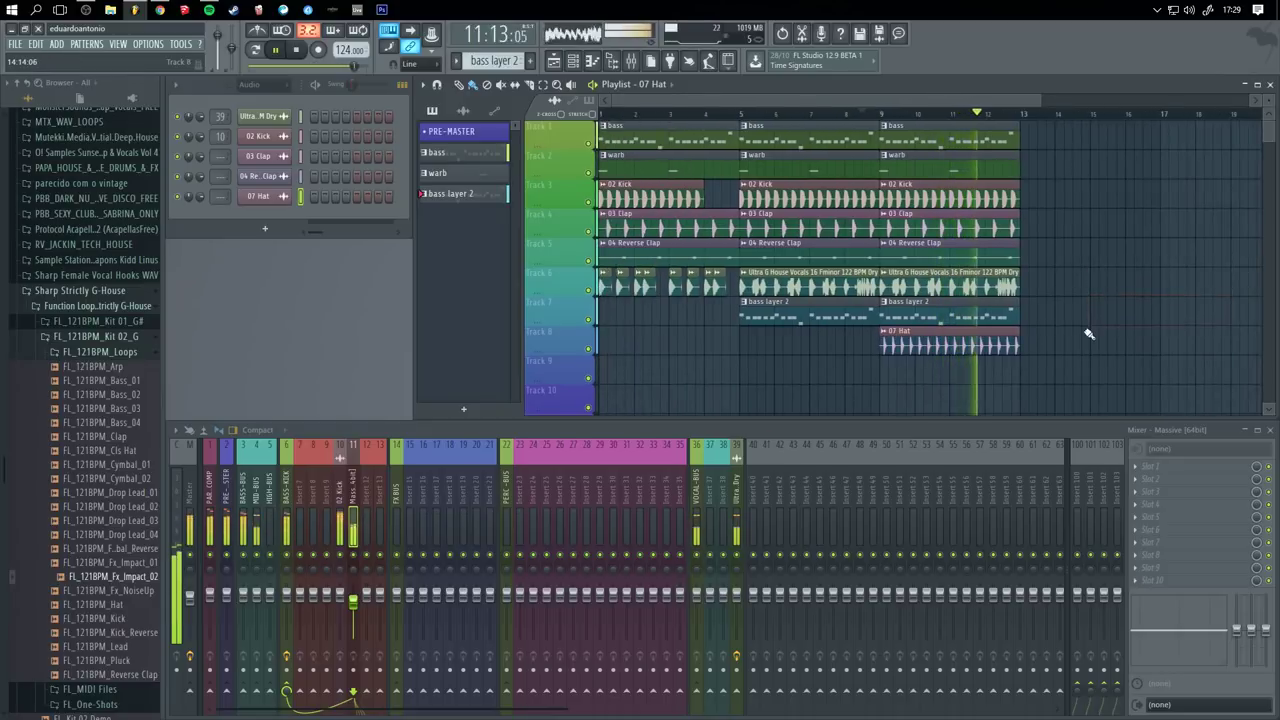
{"action": "left_click", "coordinate": [1099, 340]}
{"action": "right_click", "coordinate": [1118, 352]}
{"action": "left_click", "coordinate": [1100, 308]}
{"action": "right_click", "coordinate": [1093, 314]}
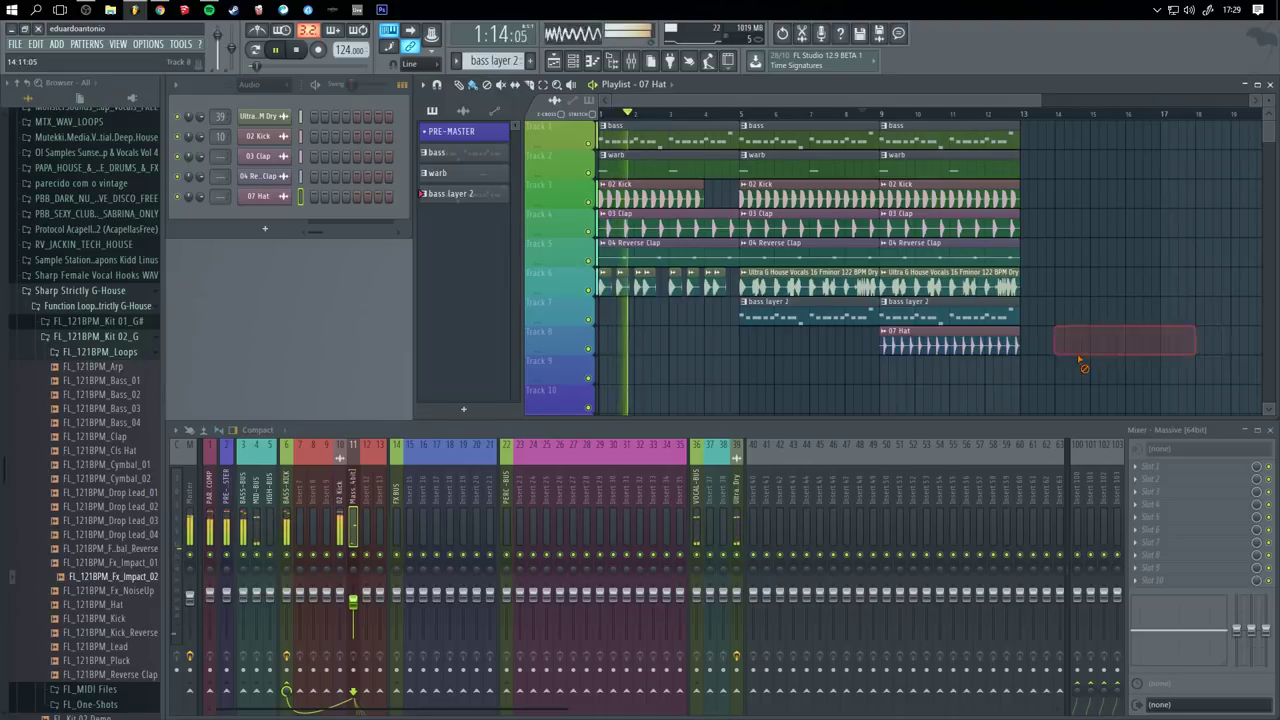
{"action": "key", "text": "space"}
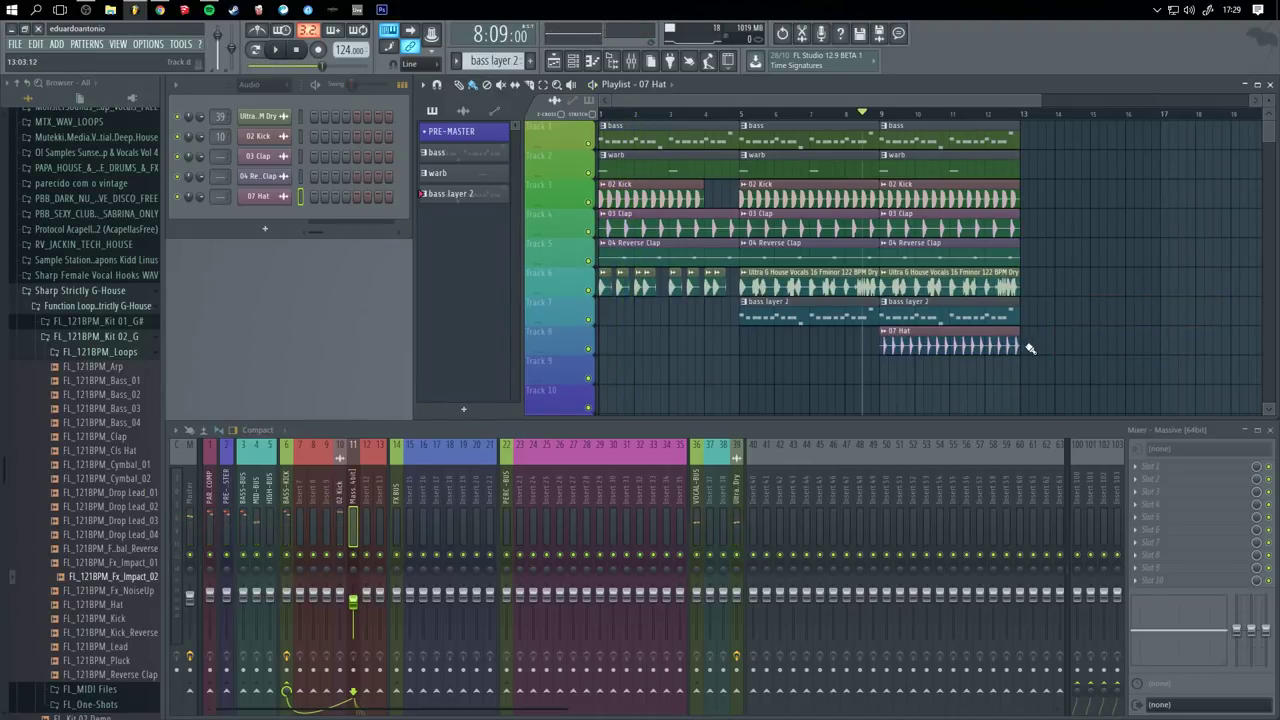
- Add a second 07 Hat clip at bar 13 on Track 8 and duplicate the bar 9 to 13 clips of Tracks 1 to 7 to bar 13
{"action": "left_click", "coordinate": [1030, 348]}
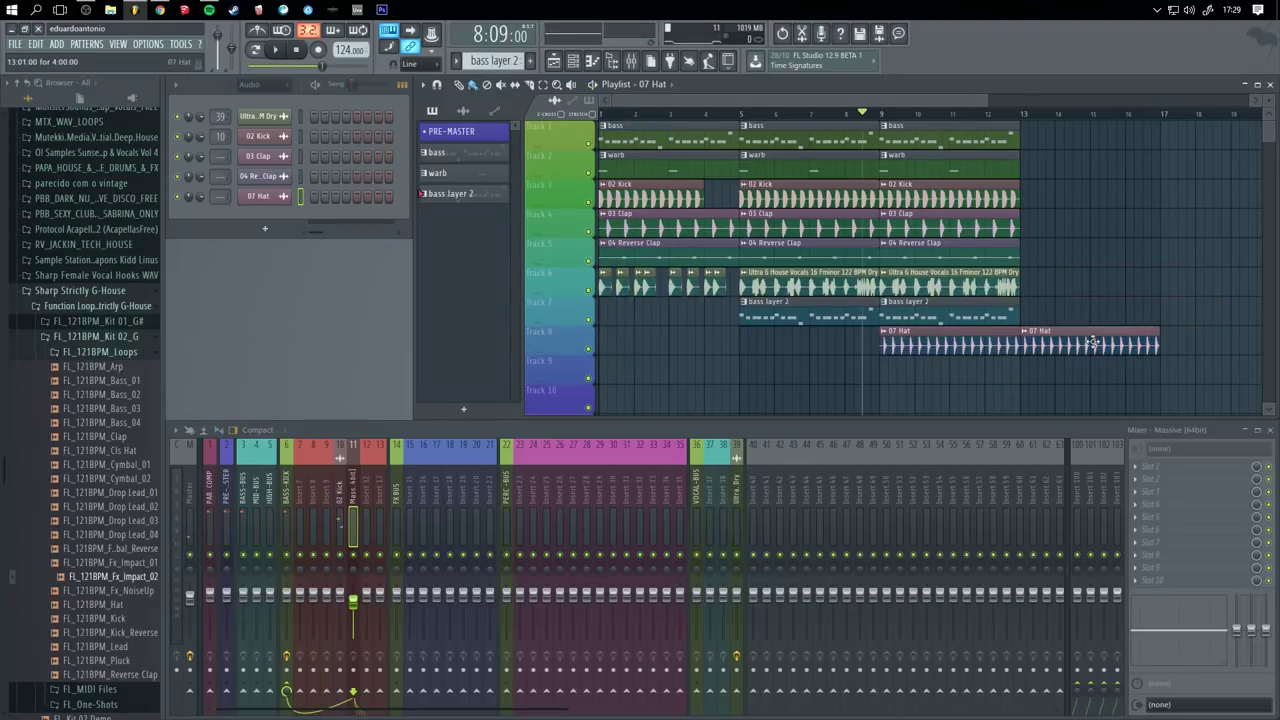
{"action": "left_click_drag", "start_coordinate": [1084, 328], "coordinate": [915, 126]}
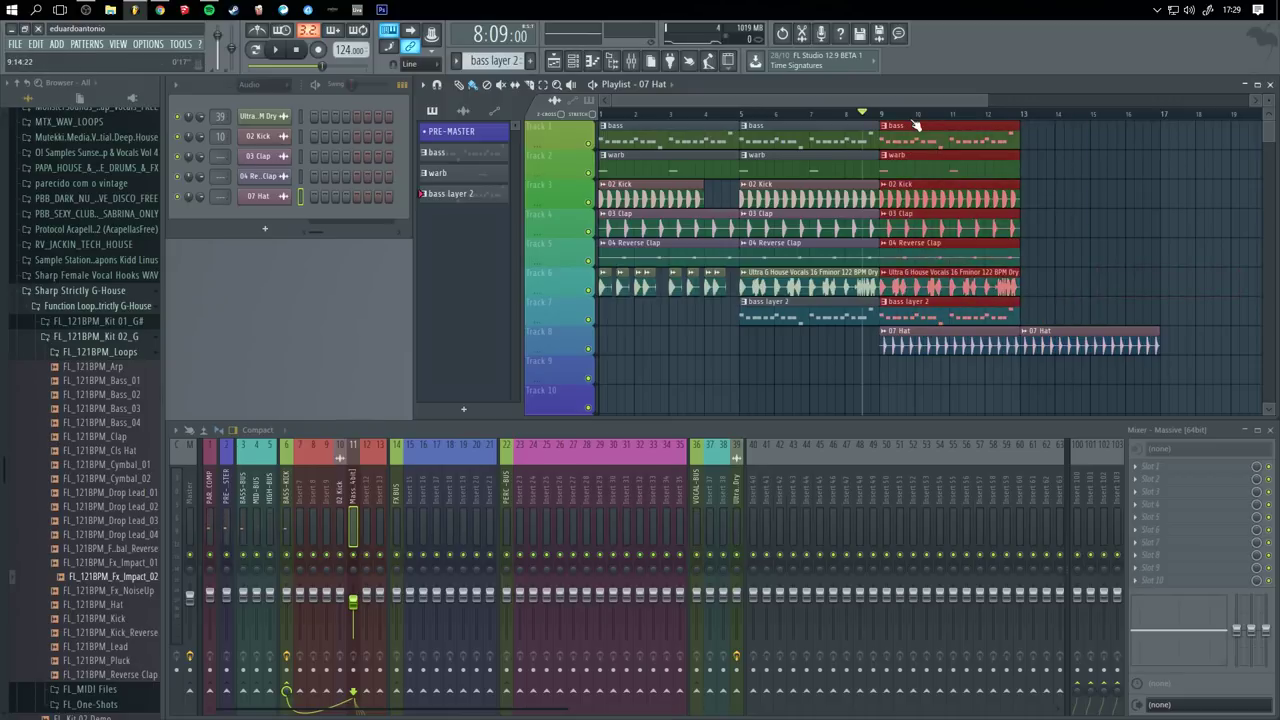
{"action": "key", "text": "ctrl+b"}
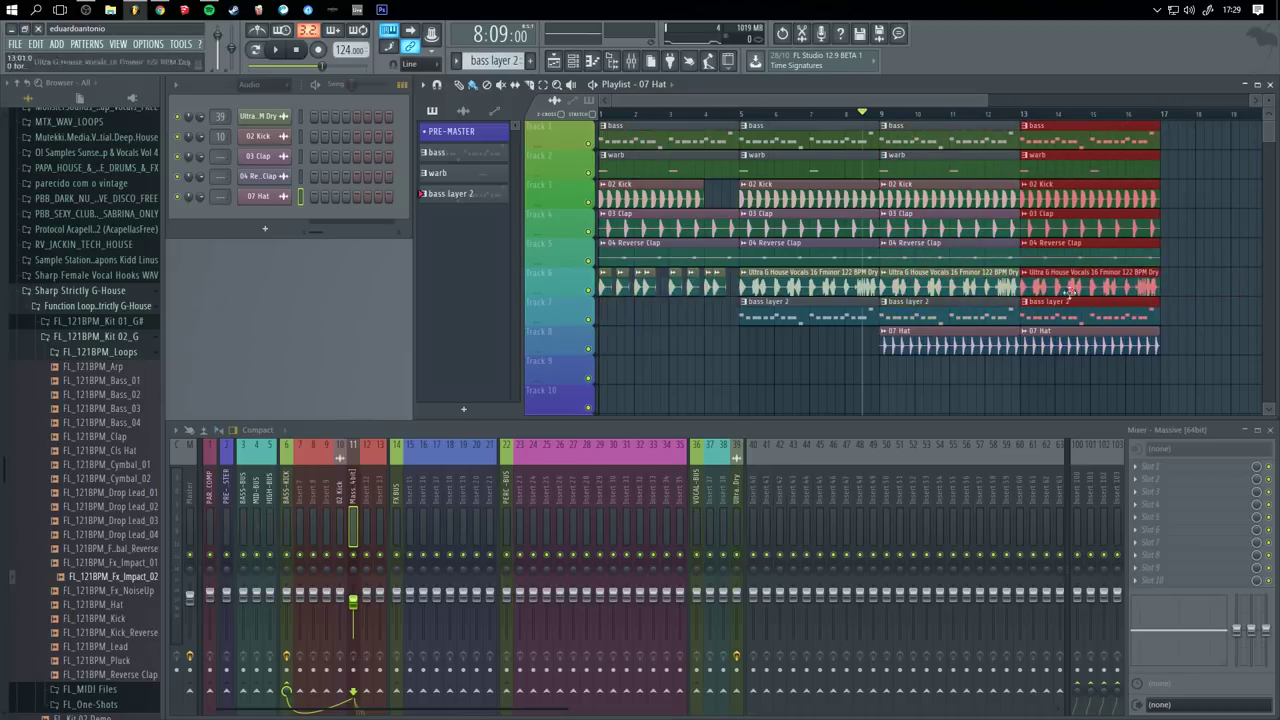
- Delete the full vocal clip at bar 13 on Track 6 and remove the stray 07 Hat clips placed by mistake
{"action": "left_click", "coordinate": [1089, 373]}
{"action": "right_click", "coordinate": [1096, 378]}
{"action": "right_click", "coordinate": [1071, 287]}
{"action": "scroll", "coordinate": [1060, 280], "scroll_direction": "right", "scroll_amount": 2}
{"action": "left_click", "coordinate": [1127, 280]}
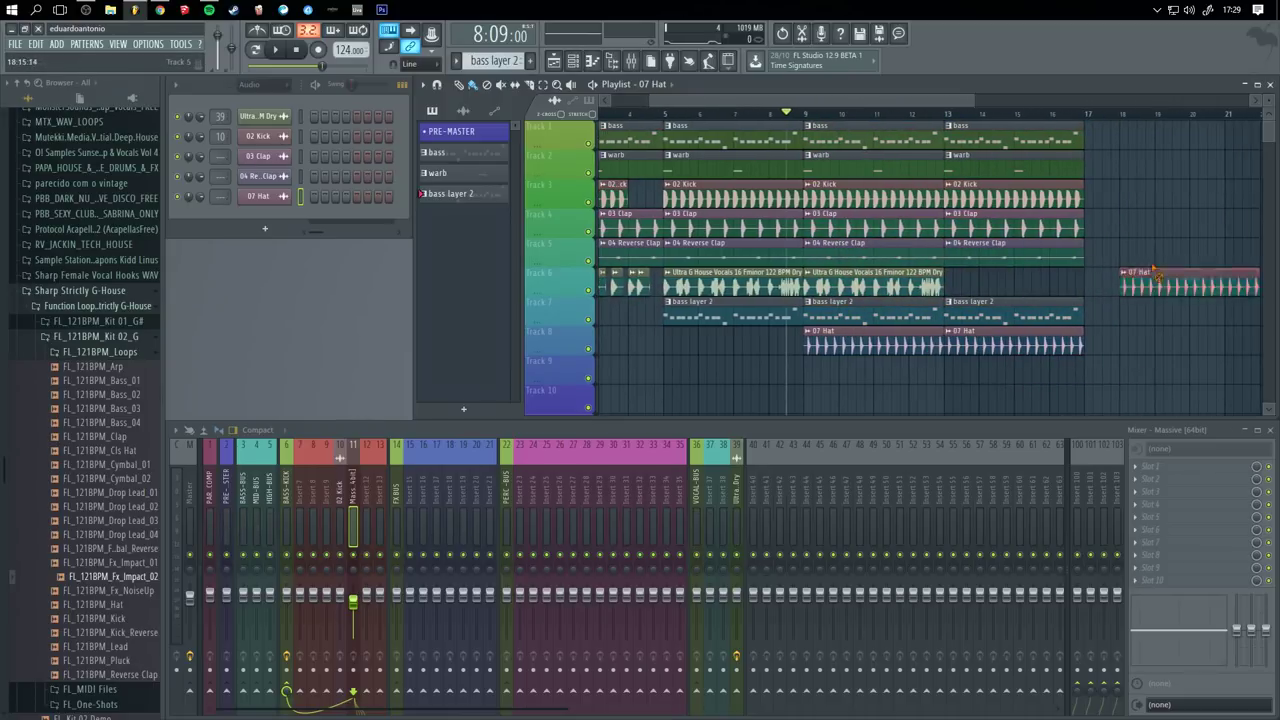
{"action": "right_click", "coordinate": [1155, 275]}
{"action": "scroll", "coordinate": [752, 311], "scroll_direction": "left", "scroll_amount": 2}
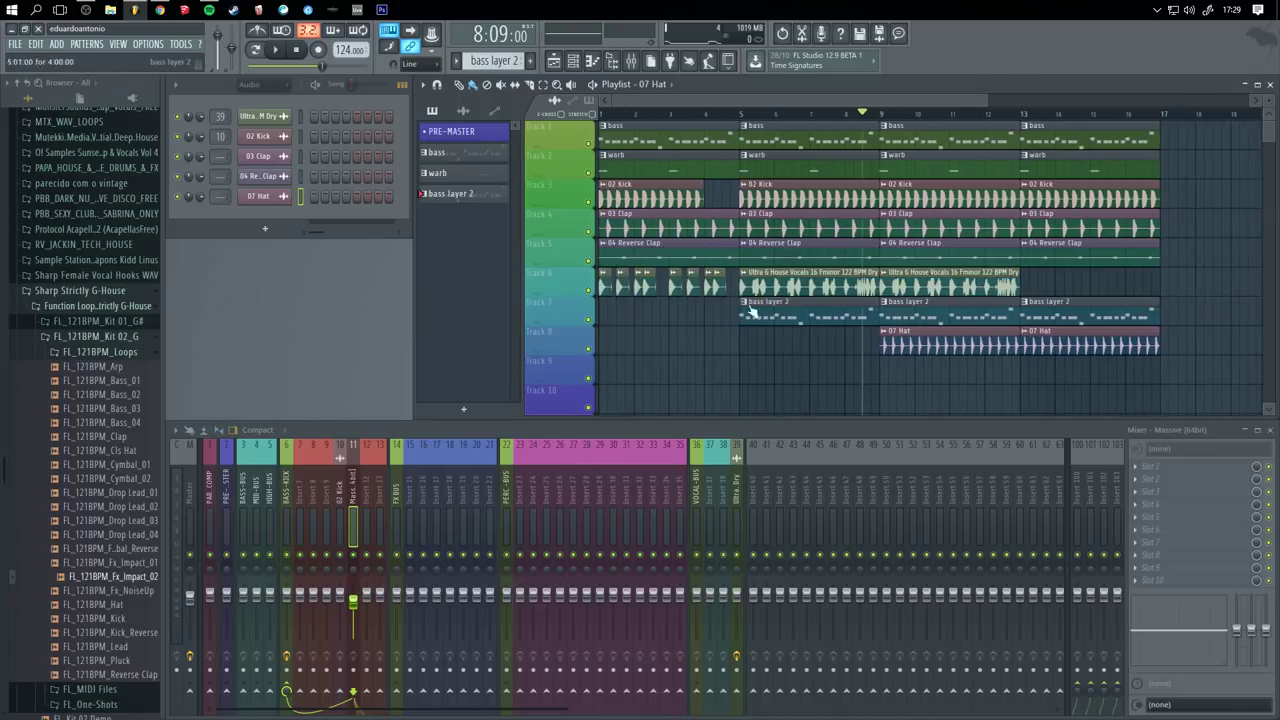
- Place a short vocal chop at bar 13 on Track 6 and save it as the unique WAV sample "Ultra G House Vocals 16 Fminor 122 BPM Dry - Part_1"
{"action": "left_click", "coordinate": [1025, 274]}
{"action": "left_click", "coordinate": [1147, 297]}
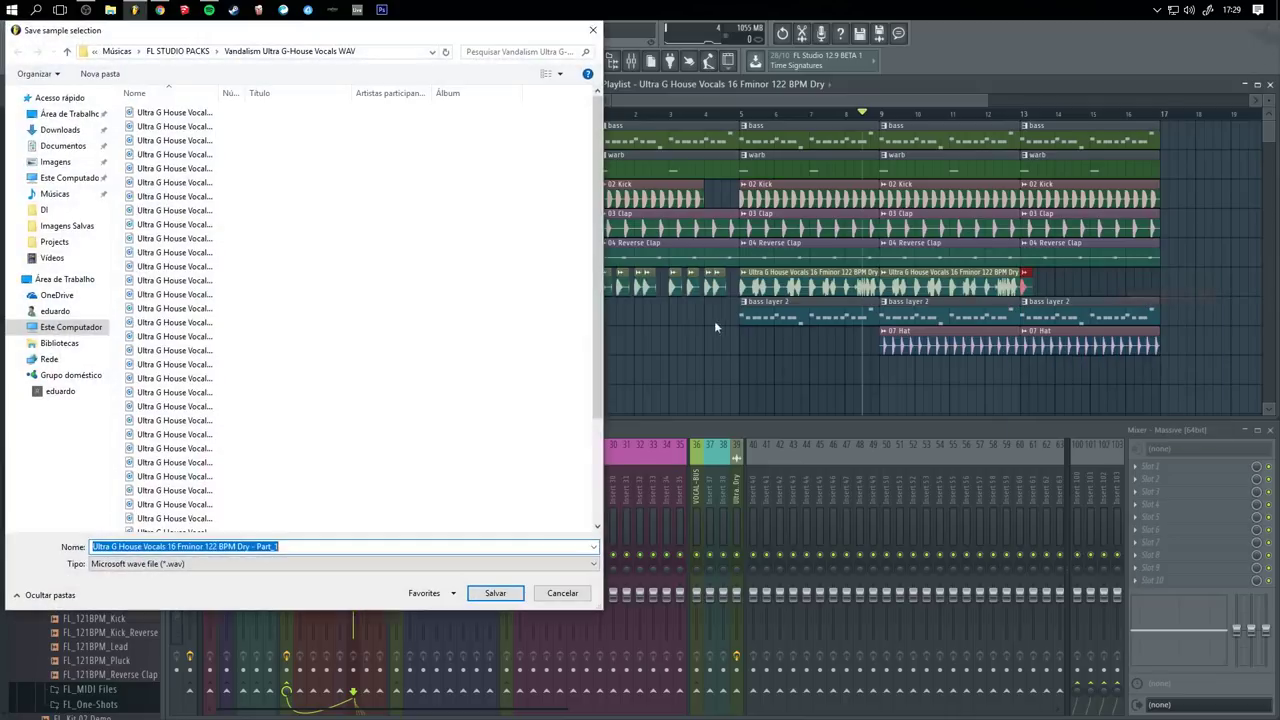
{"action": "left_click", "coordinate": [518, 591]}
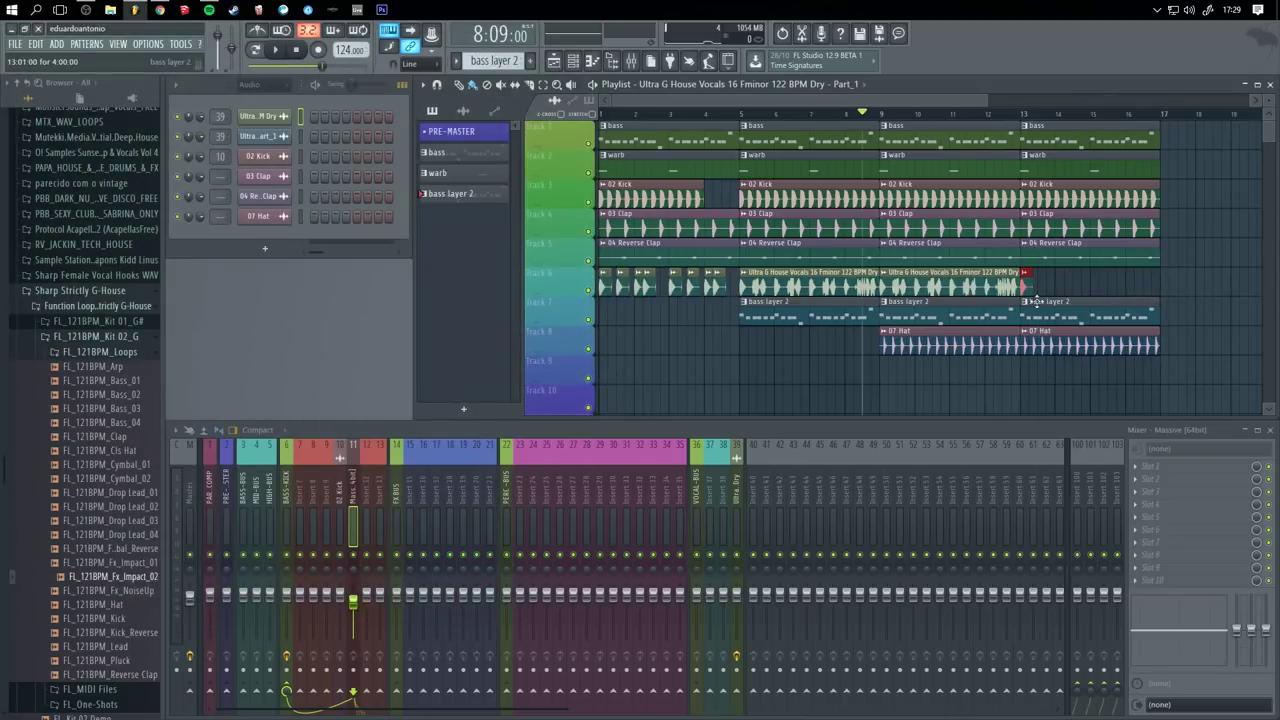
- Try routing the main Ultra G House vocal channel to mixer insert 38
{"action": "left_click", "coordinate": [713, 489]}
{"action": "left_click", "coordinate": [824, 490]}
{"action": "right_click", "coordinate": [731, 495]}
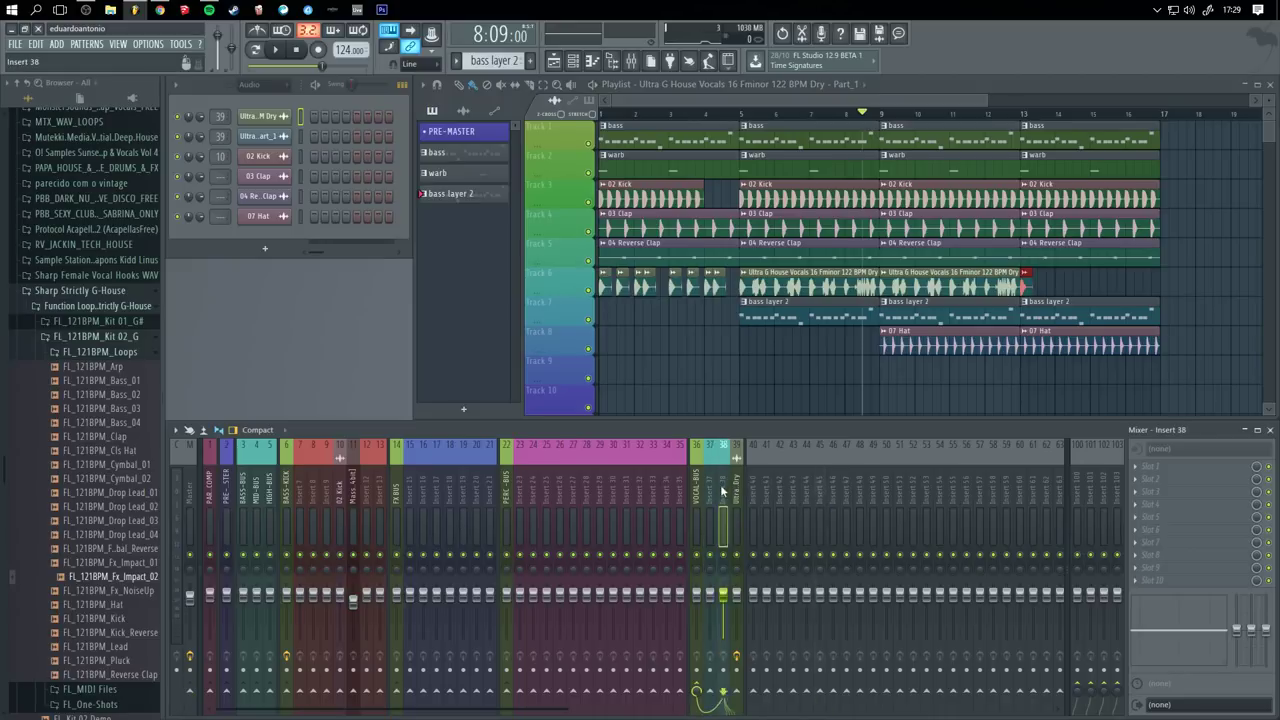
{"action": "mouse_move", "coordinate": [836, 527]}
{"action": "left_click", "coordinate": [906, 525]}
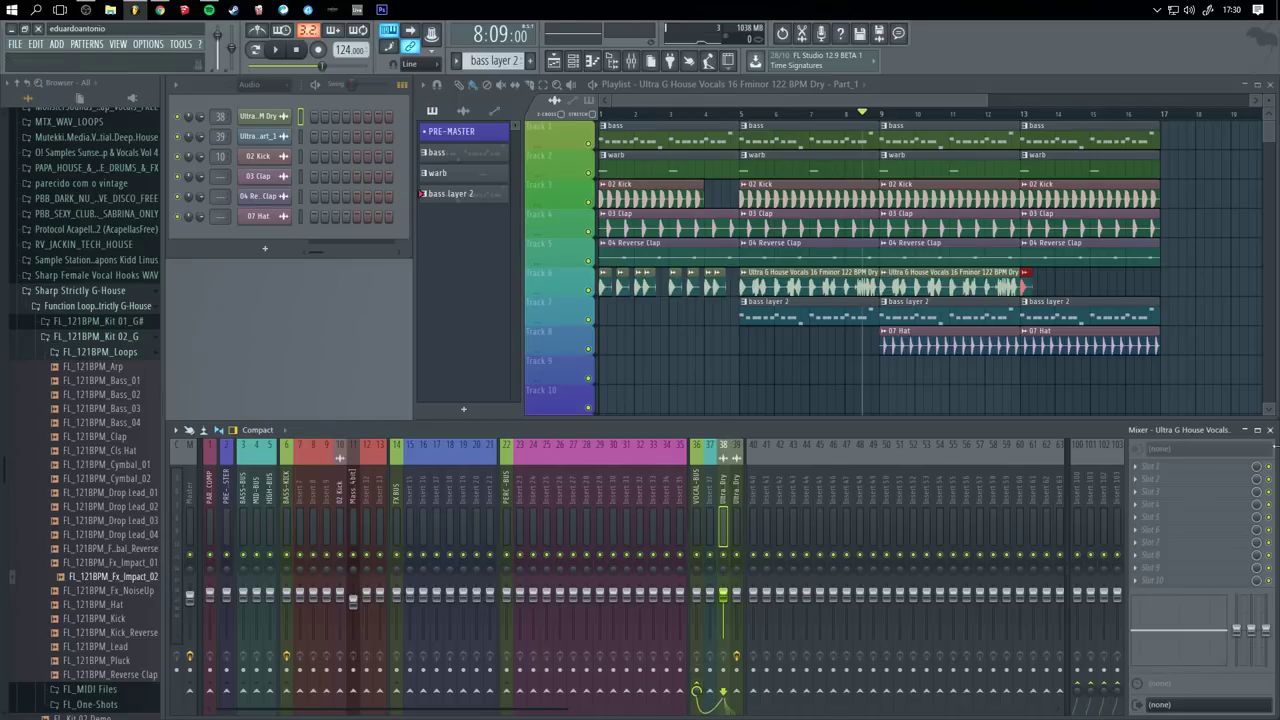
- Add Fruity Reeverb 2 in the first effect slot of insert 38, set its decay to about 9.4 sec and audition near bar 12
{"action": "left_click", "coordinate": [1150, 478]}
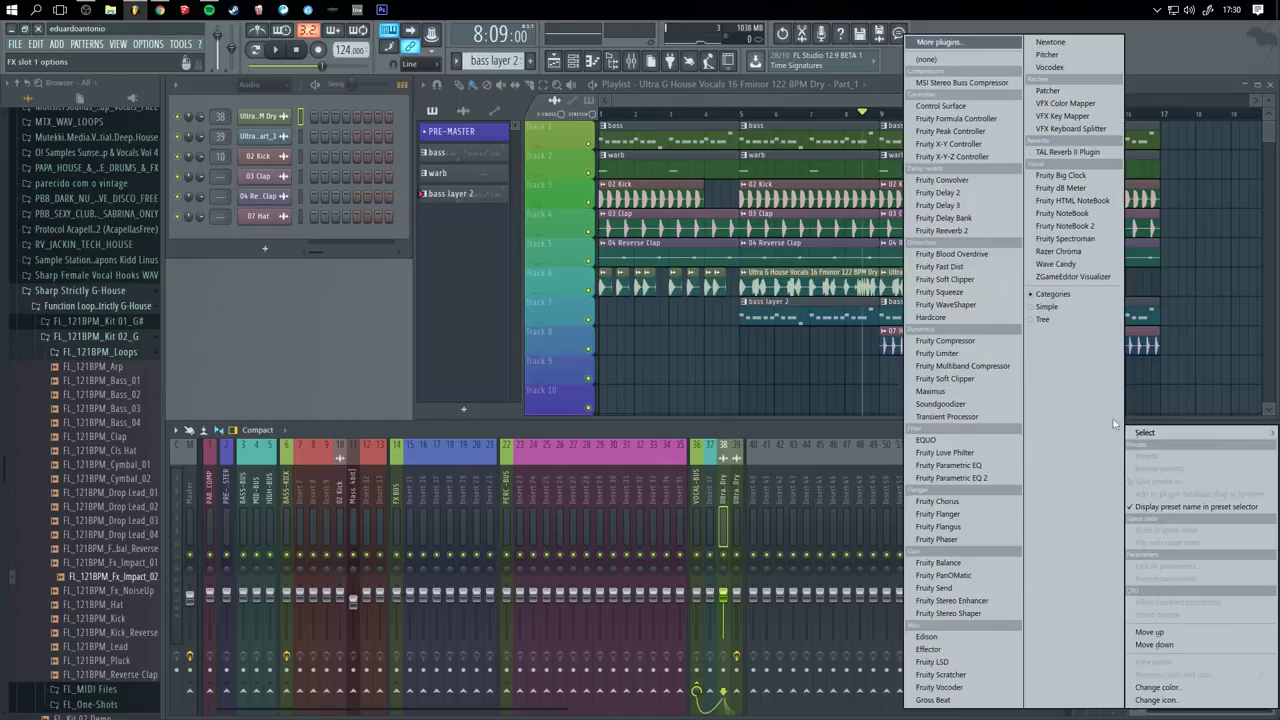
{"action": "left_click", "coordinate": [945, 228]}
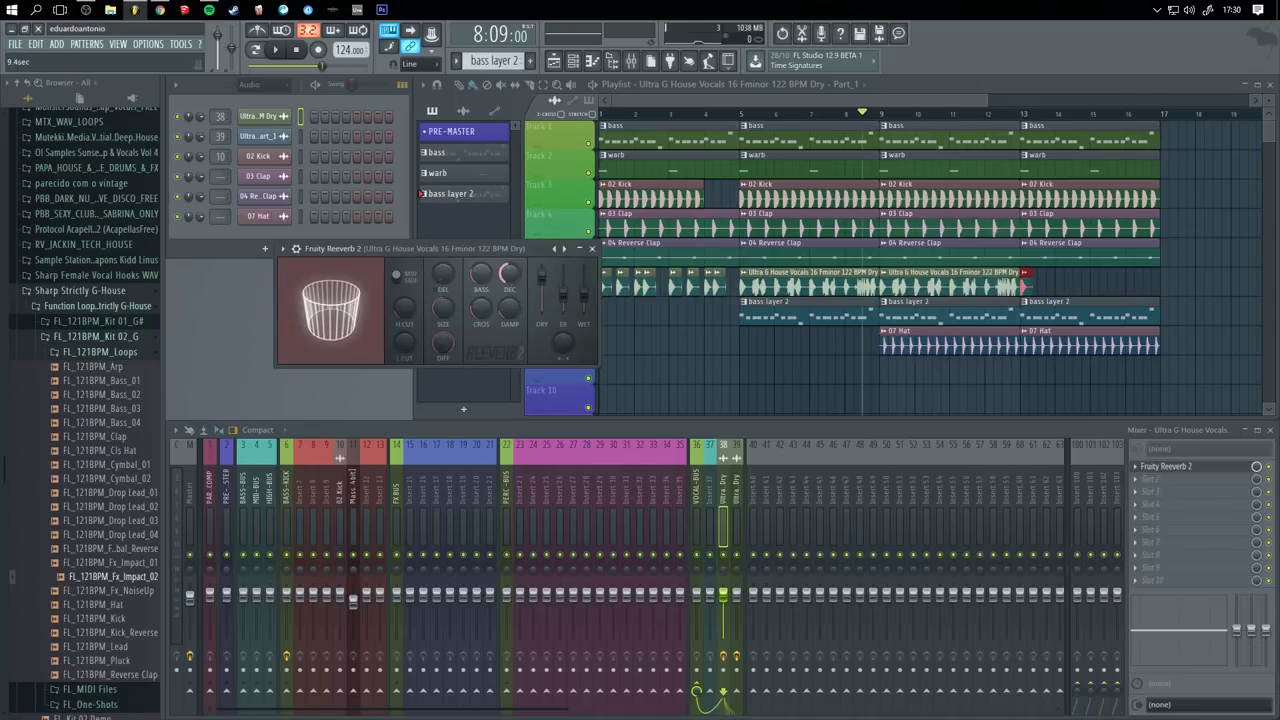
{"action": "key", "text": "space"}
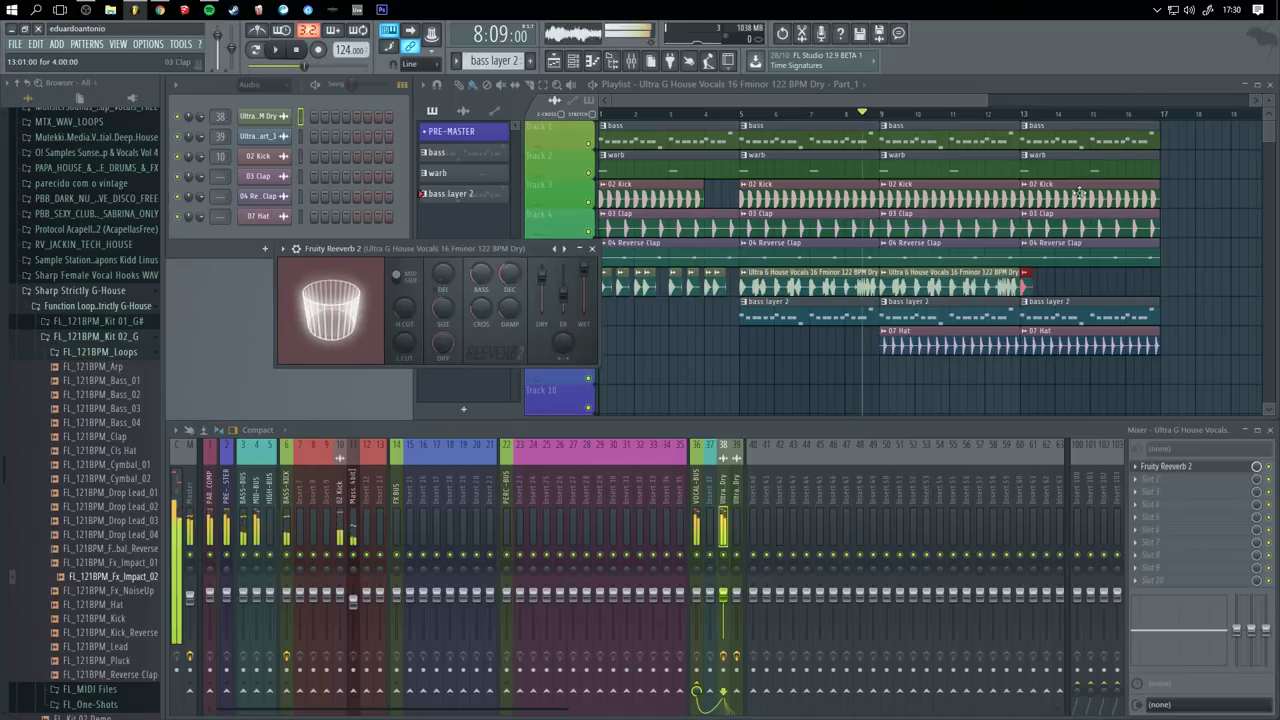
{"action": "left_click", "coordinate": [977, 114]}
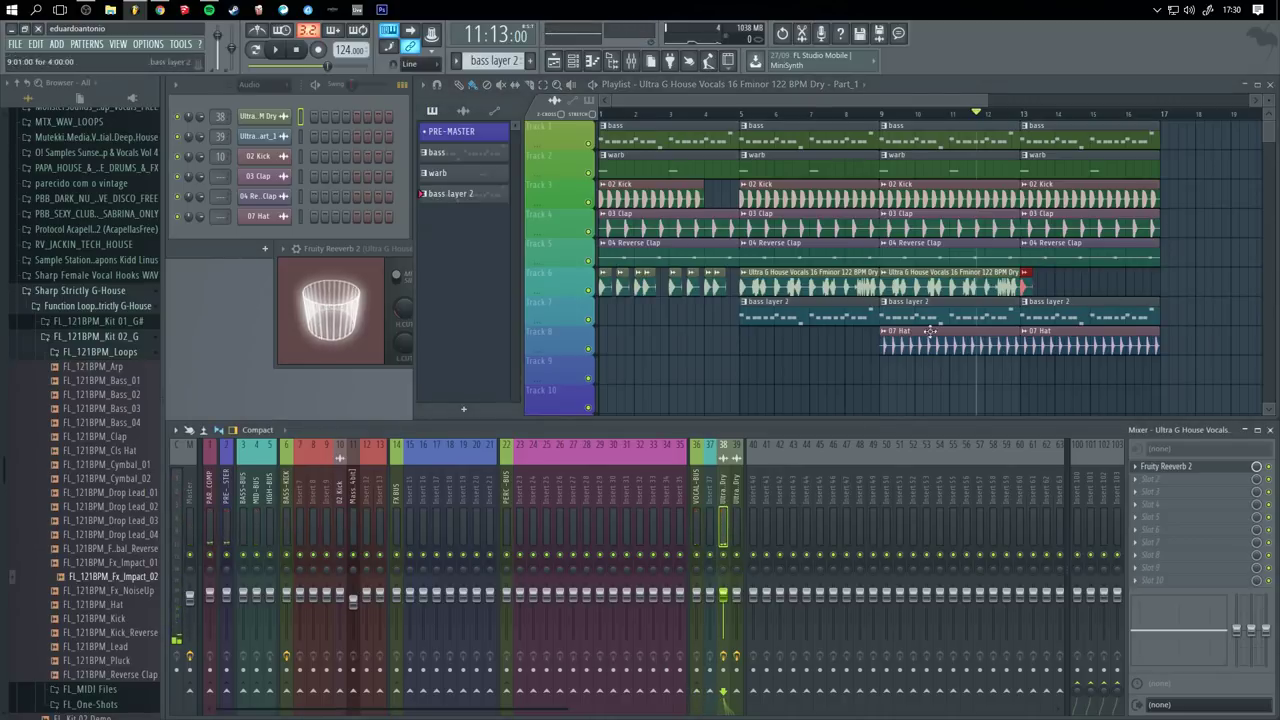
- Route the main Ultra G House vocal channel back to mixer insert 39
{"action": "right_click", "coordinate": [740, 494]}
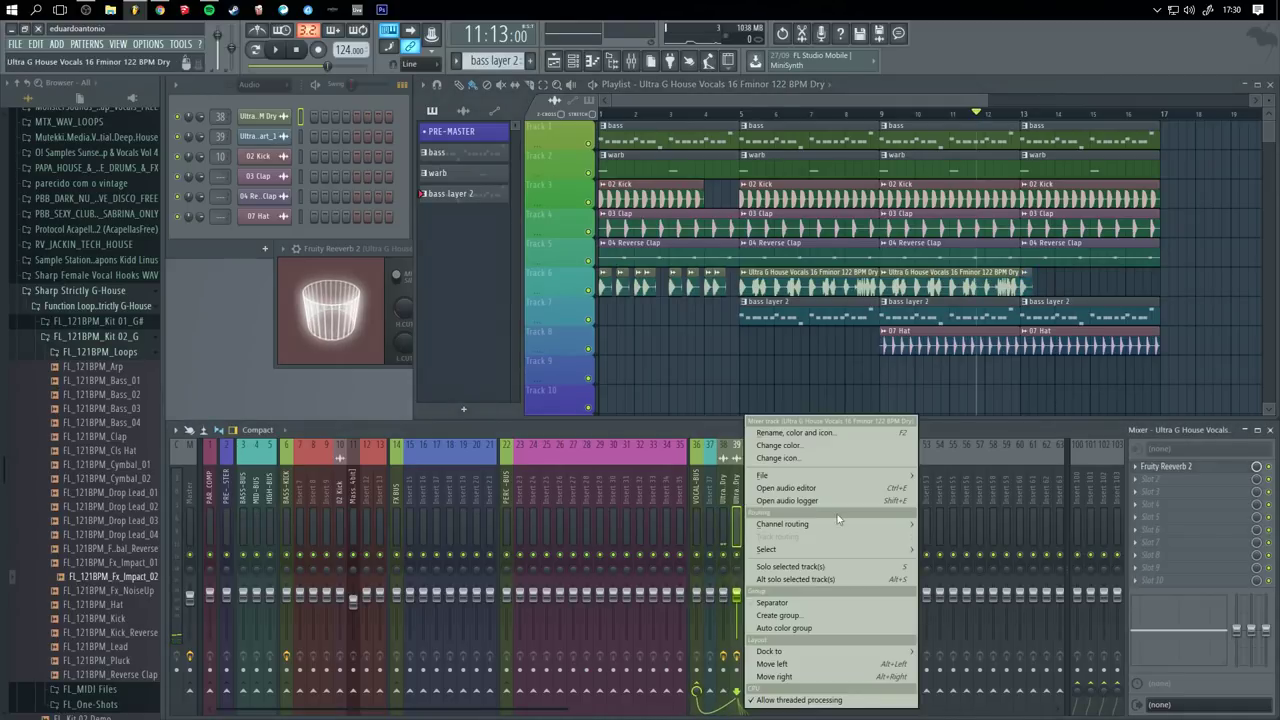
{"action": "mouse_move", "coordinate": [840, 528]}
{"action": "left_click", "coordinate": [977, 520]}
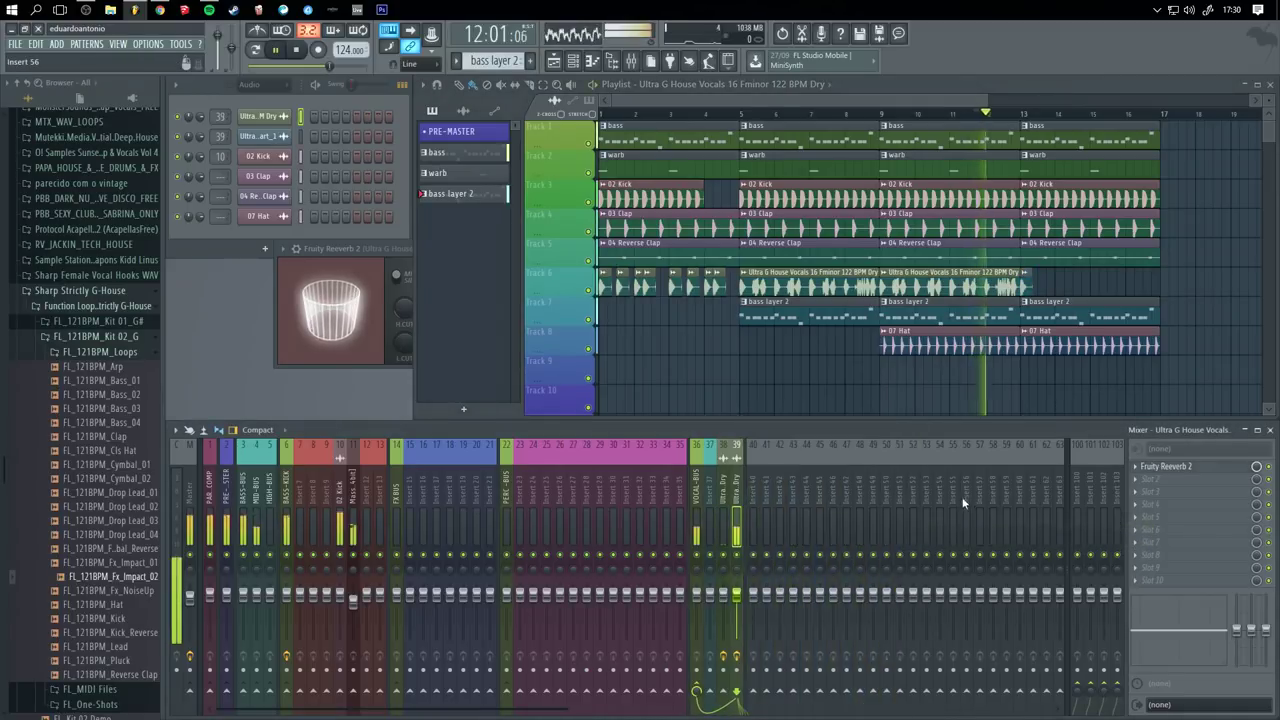
{"action": "key", "text": "space"}
{"action": "left_click", "coordinate": [1217, 274]}
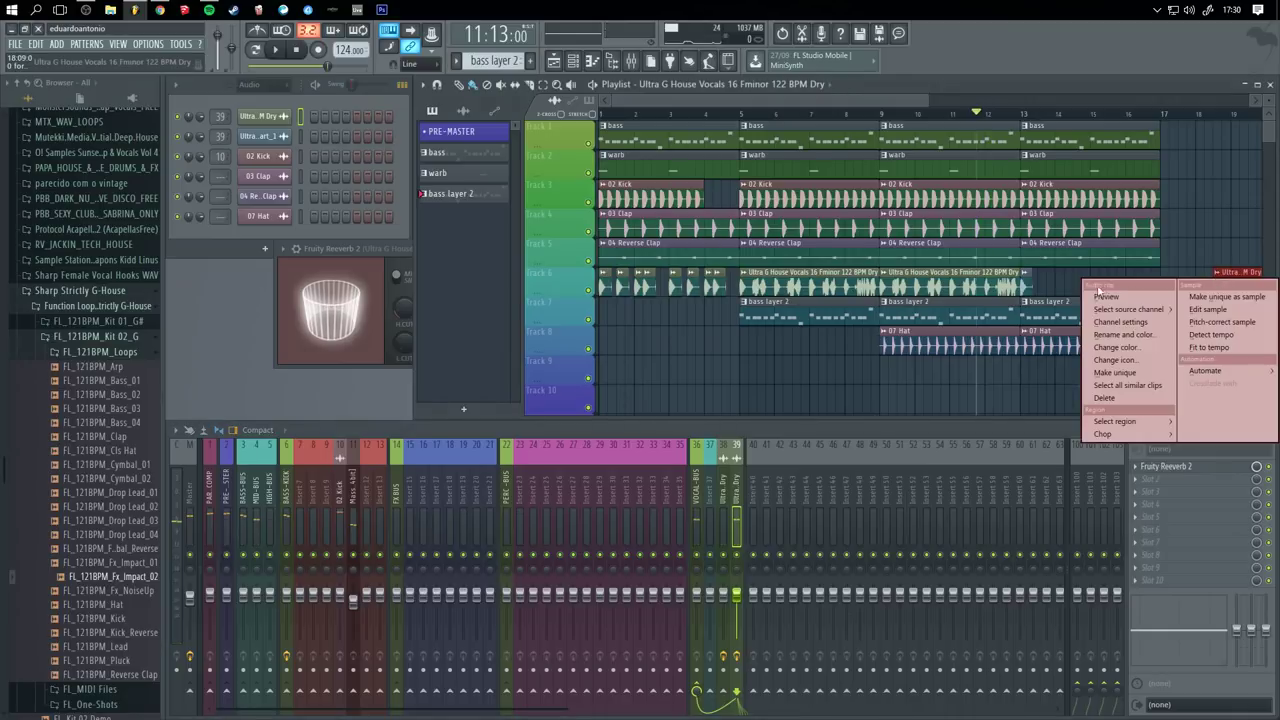
{"action": "left_click", "coordinate": [1235, 223]}
{"action": "right_click", "coordinate": [1235, 223]}
{"action": "right_click", "coordinate": [1220, 277]}
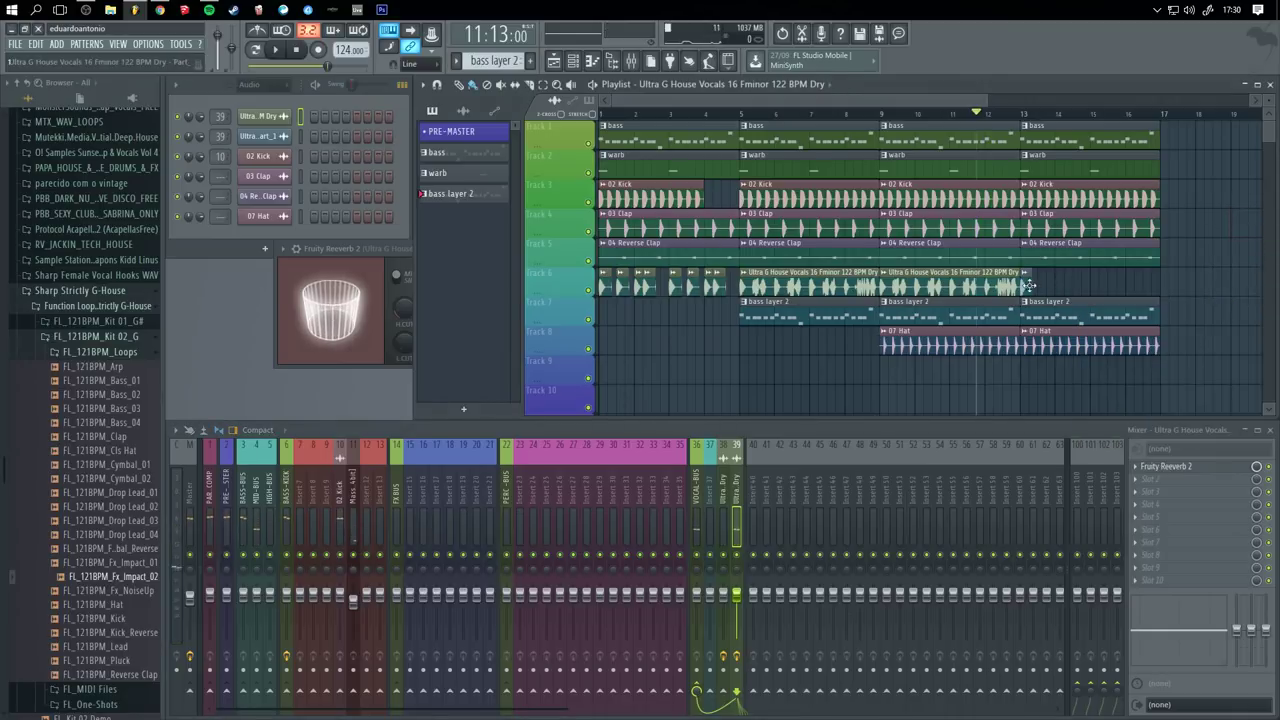
- Route the Ultra G House vocal Part_1 channel to mixer insert 38
{"action": "left_click", "coordinate": [722, 494]}
{"action": "right_click", "coordinate": [722, 494]}
{"action": "mouse_move", "coordinate": [814, 528]}
{"action": "left_click", "coordinate": [936, 526]}
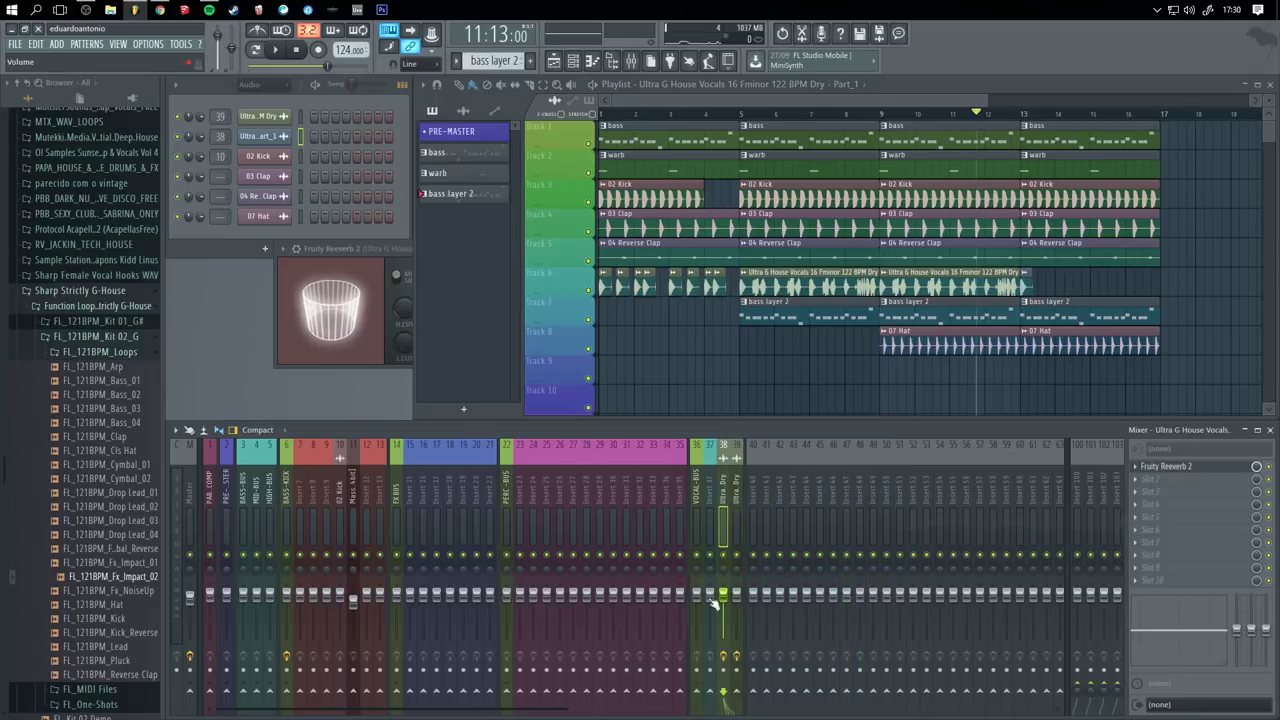
- Lower the volume fader of insert 38 while auditioning the vocal tail around bar 13
{"action": "key", "text": "space"}
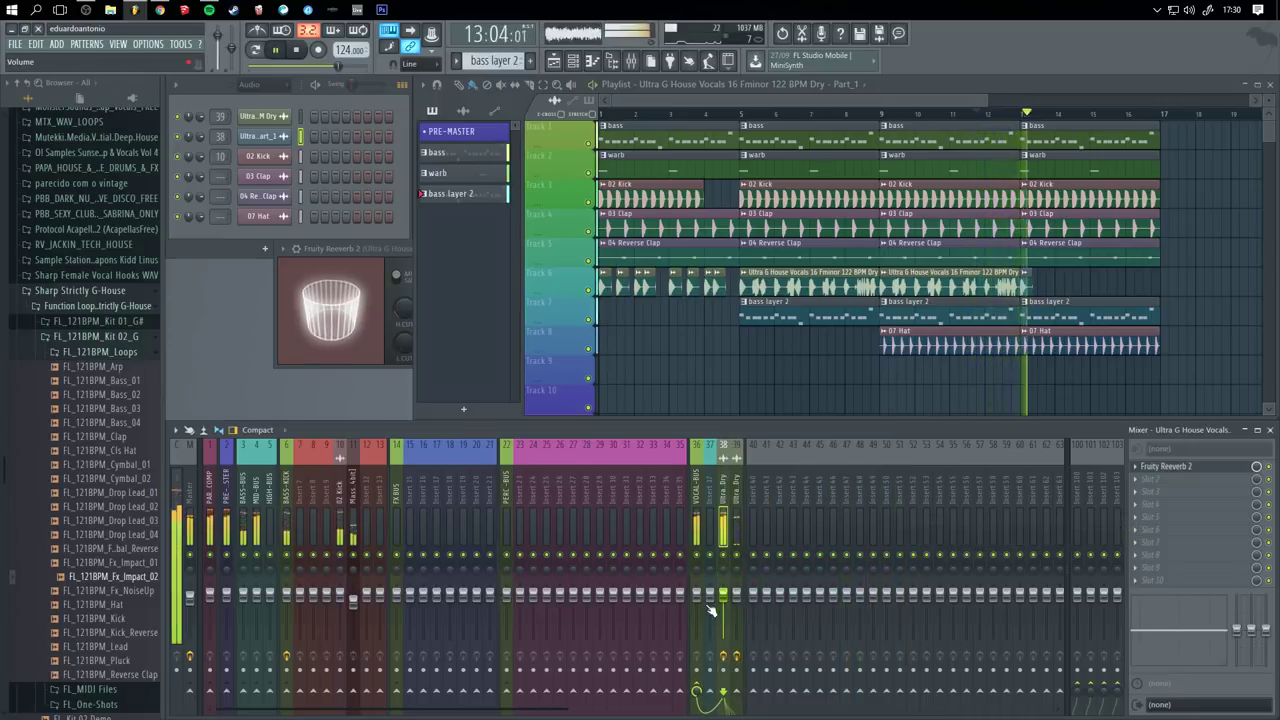
{"action": "left_click_drag", "start_coordinate": [723, 596], "coordinate": [723, 622]}
{"action": "key", "text": "space"}
{"action": "key", "text": "space"}
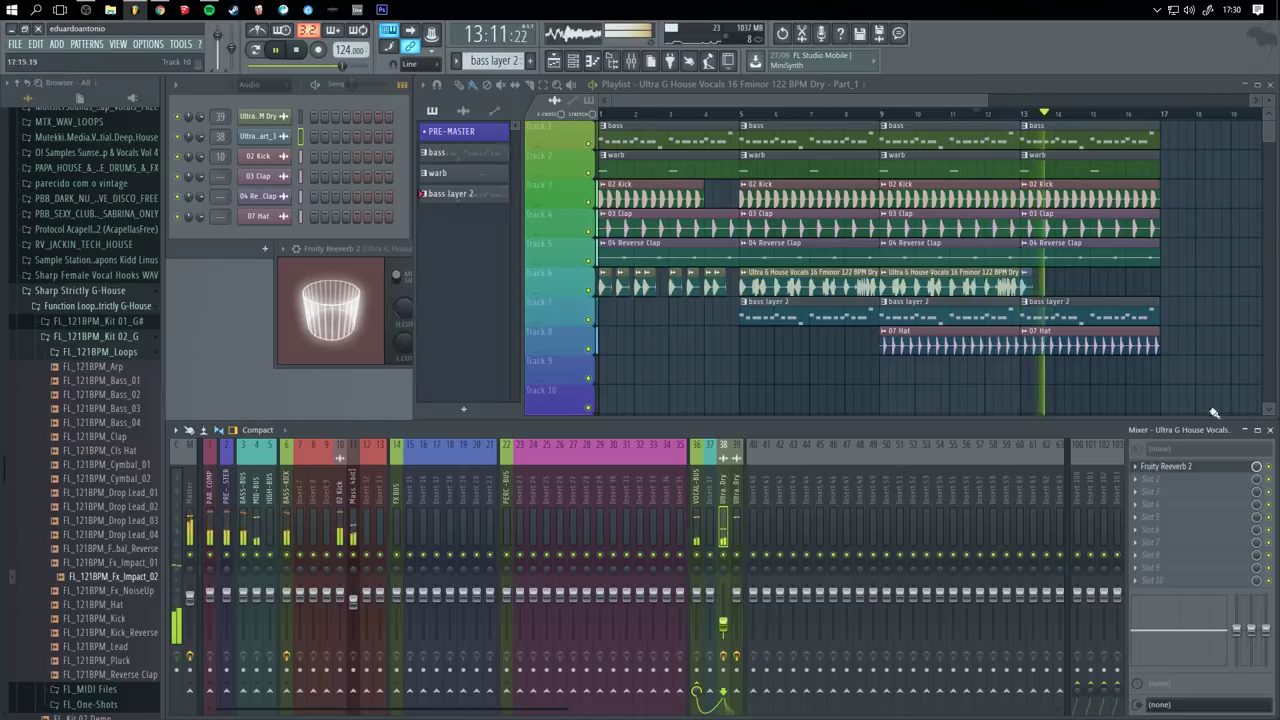
{"action": "mouse_move", "coordinate": [1217, 364]}
{"action": "left_mouse_down"}
{"action": "mouse_move", "coordinate": [1060, 361]}
{"action": "mouse_move", "coordinate": [1053, 303]}
{"action": "left_mouse_up"}
{"action": "right_click", "coordinate": [1068, 366]}
{"action": "right_click", "coordinate": [1060, 368]}
{"action": "right_click", "coordinate": [1212, 357]}
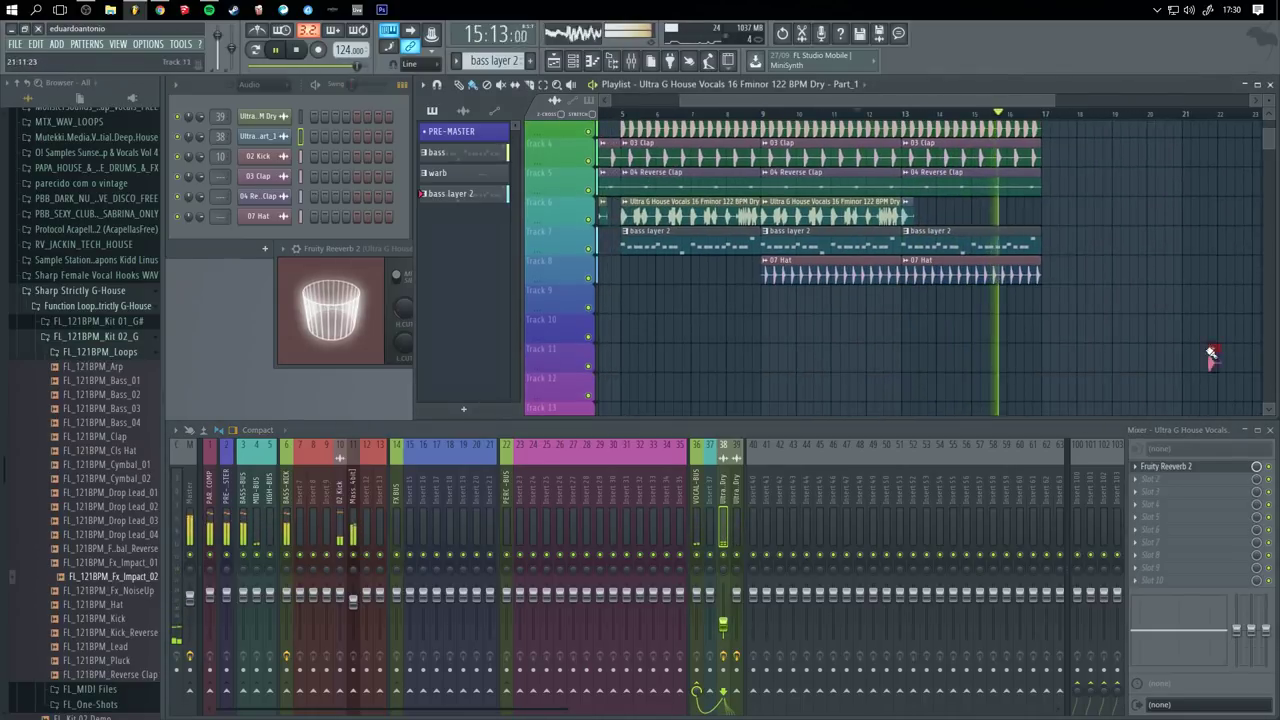
{"action": "left_click_drag", "start_coordinate": [1128, 290], "coordinate": [1013, 347]}
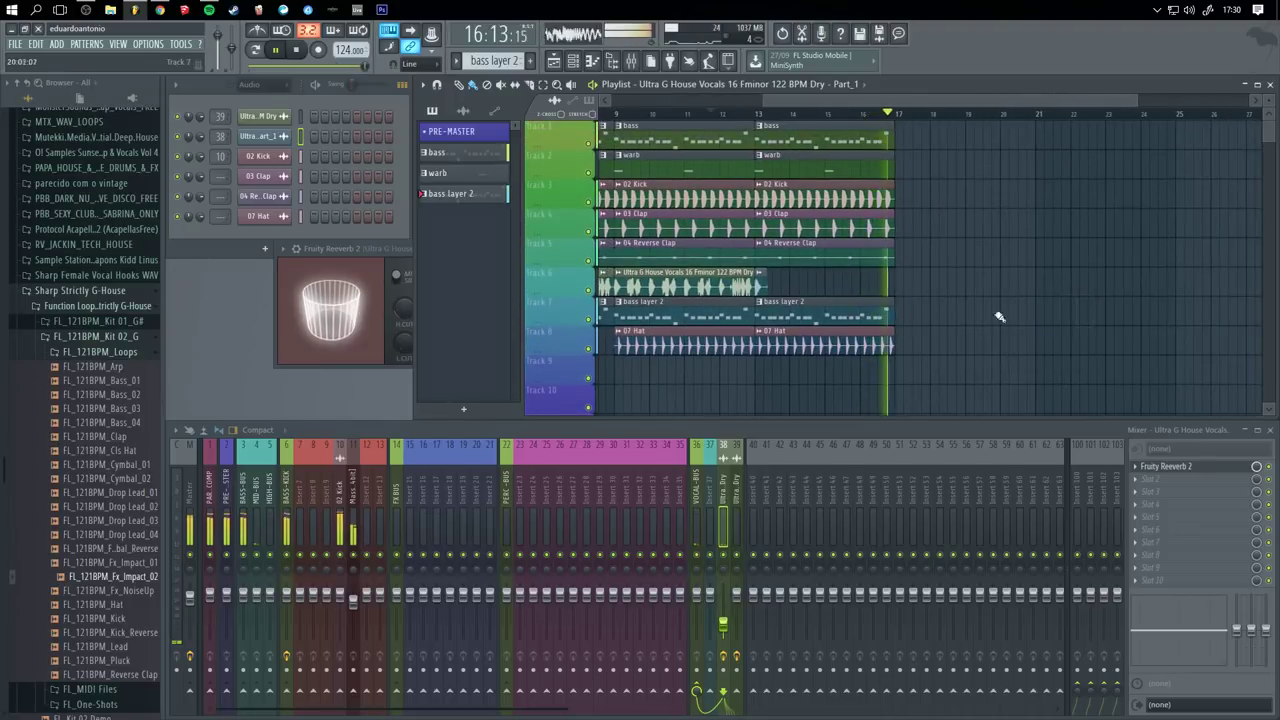
{"action": "key", "text": "space"}
{"action": "left_click", "coordinate": [893, 117]}
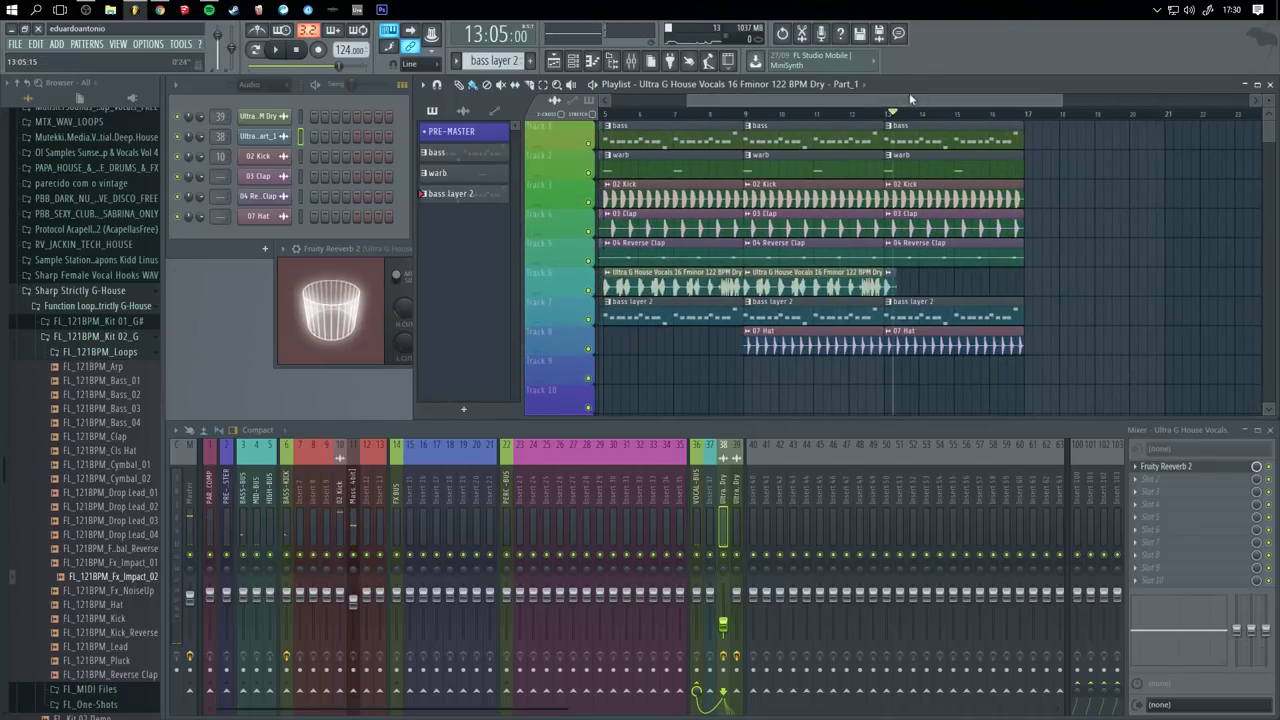
- Add the FL_121BPM_Fx_Impact_02 sample to Track 9 starting at bar 5 and audition it from there
{"action": "left_click_drag", "start_coordinate": [909, 100], "coordinate": [471, 150]}
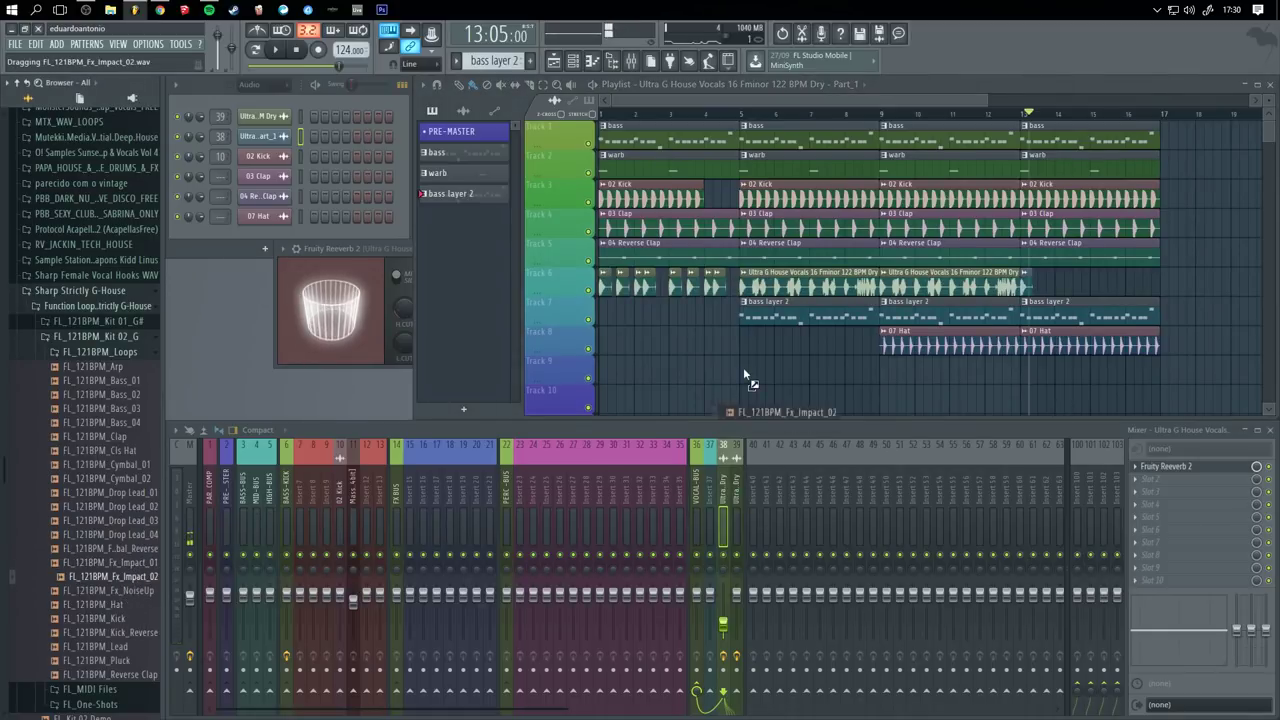
{"action": "left_click_drag", "start_coordinate": [743, 369], "coordinate": [745, 368]}
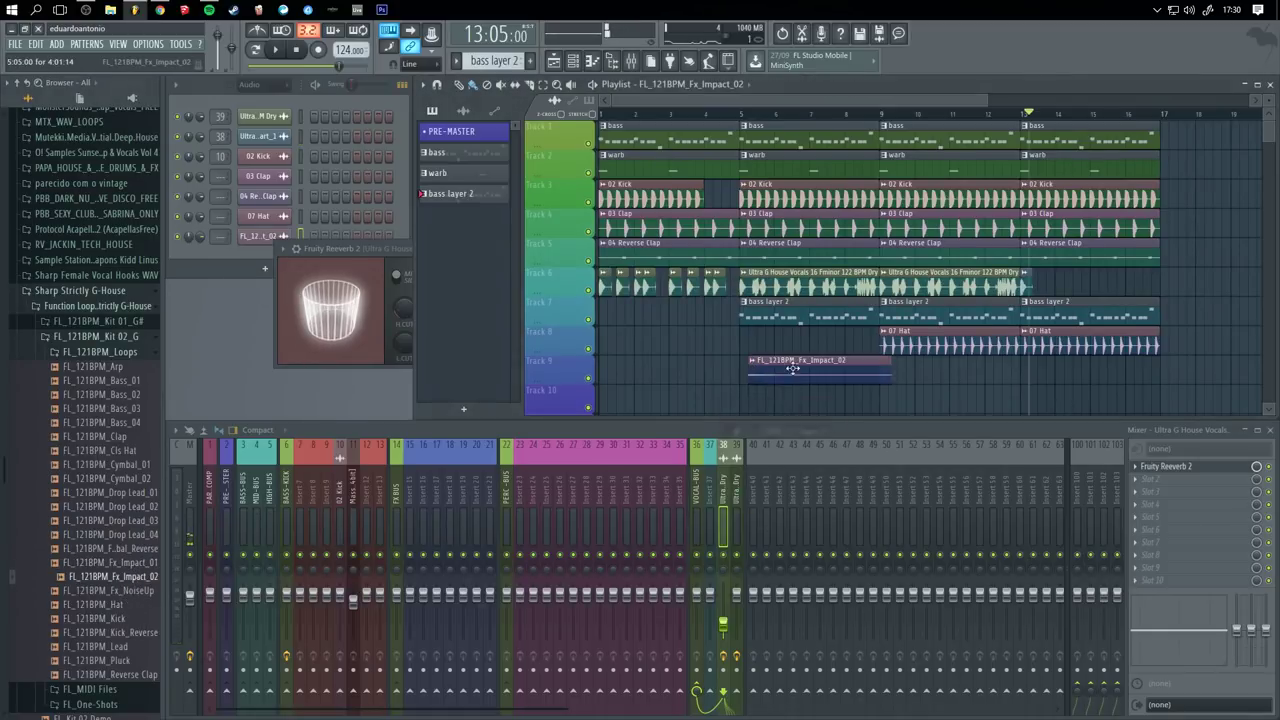
{"action": "left_click", "coordinate": [741, 119]}
{"action": "key", "text": "space"}
{"action": "scroll", "coordinate": [965, 332], "scroll_direction": "down", "scroll_amount": 1}
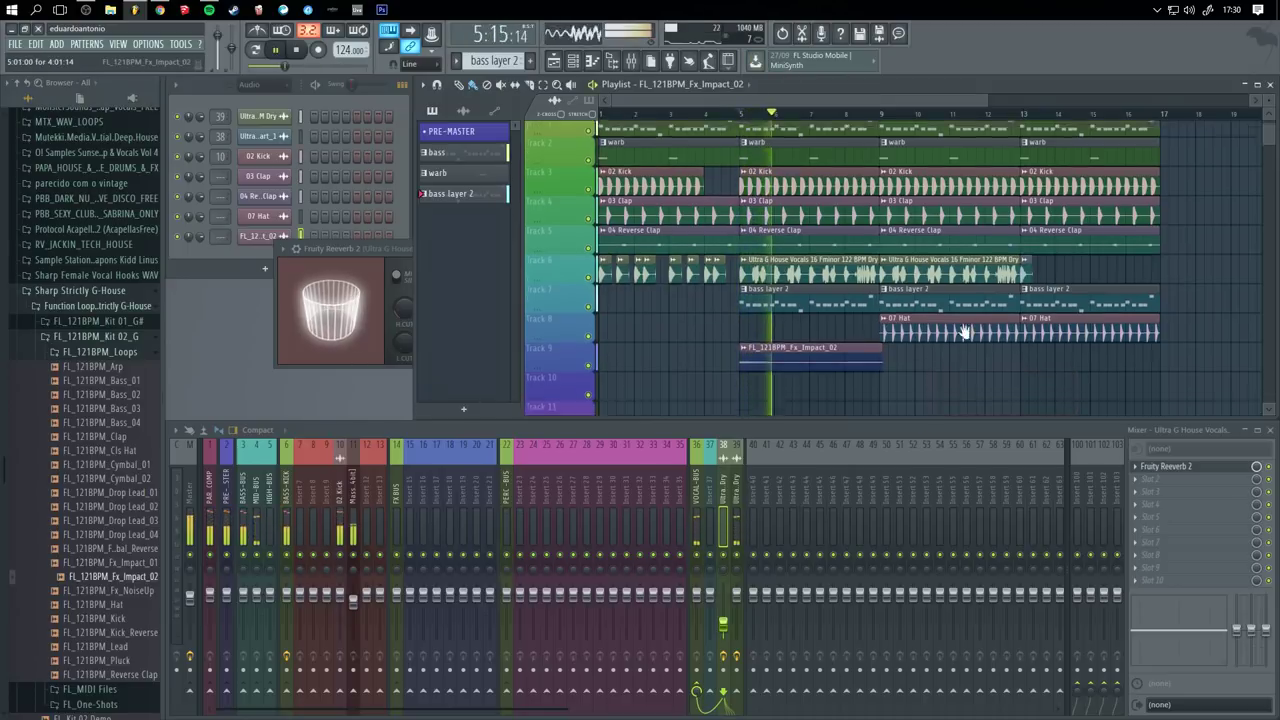
{"action": "scroll", "coordinate": [965, 332], "scroll_direction": "down", "scroll_amount": 1}
{"action": "key", "text": "space"}
- Normalize the FL_121BPM_Fx_Impact_02 sample and play it back in the arrangement from bar 4
{"action": "double_click", "coordinate": [757, 337]}
{"action": "left_click", "coordinate": [385, 287]}
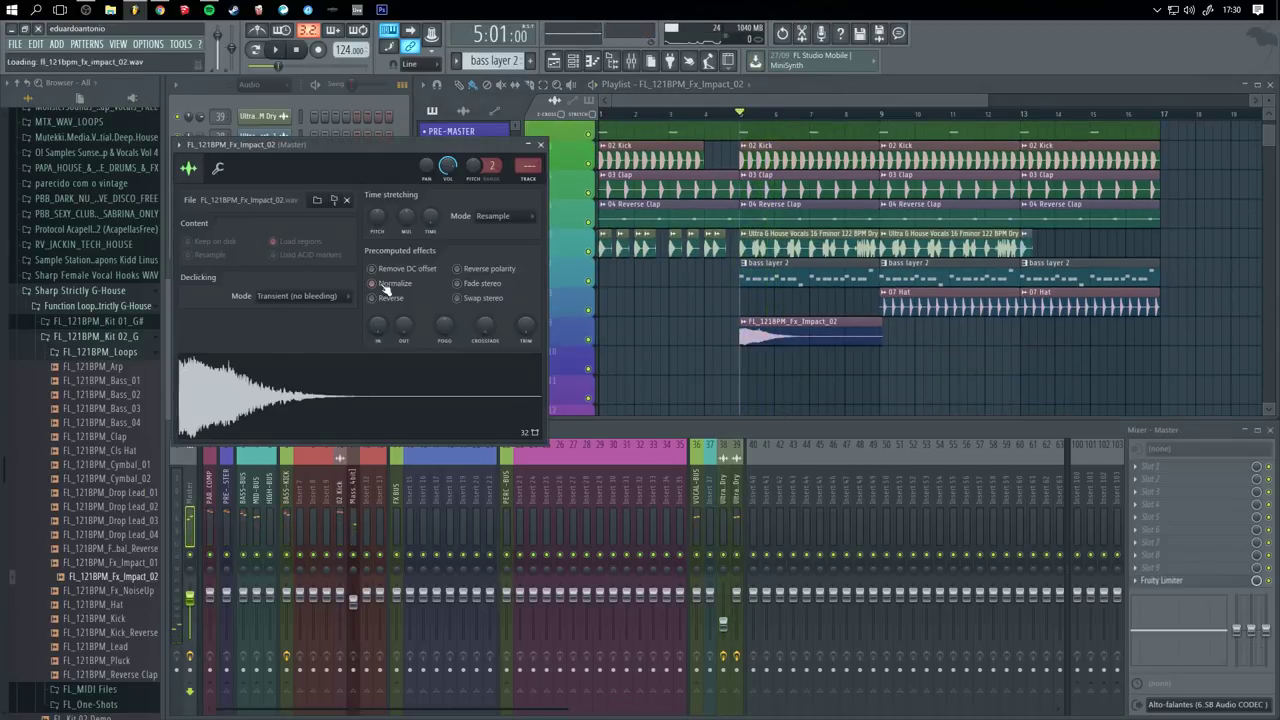
{"action": "left_click", "coordinate": [540, 146]}
{"action": "key", "text": "space"}
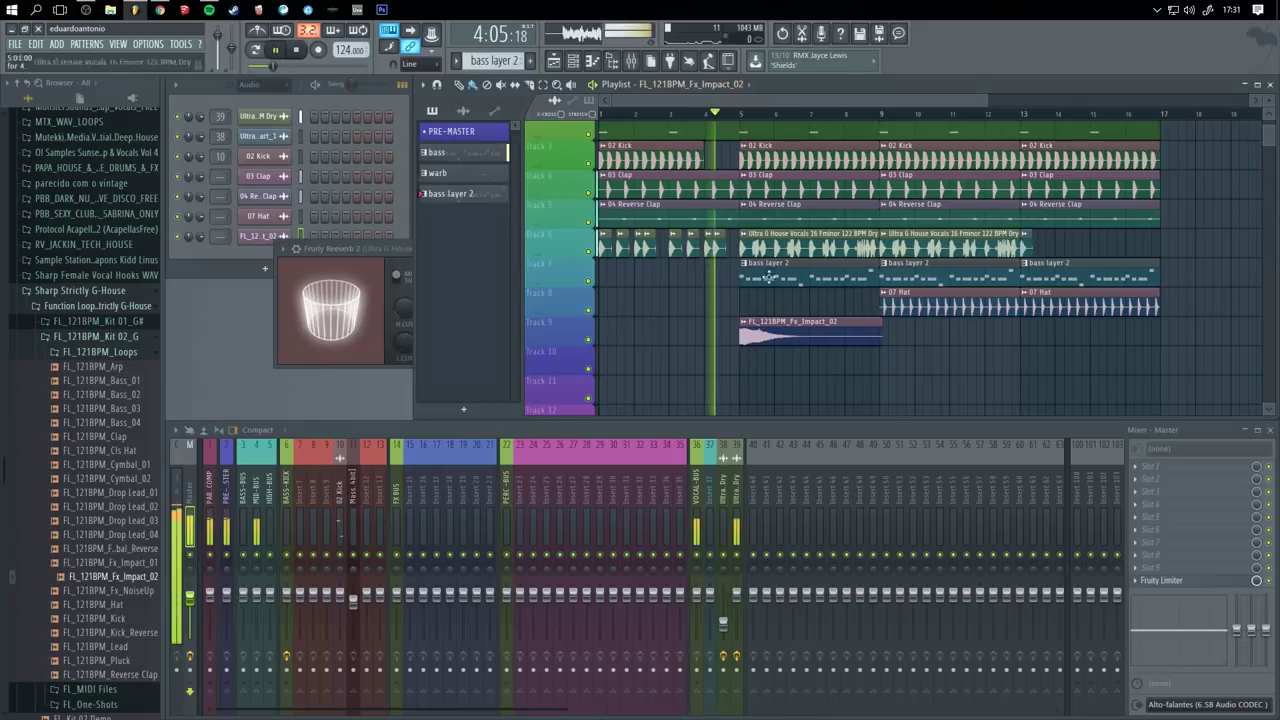
{"action": "left_click", "coordinate": [1000, 364]}
{"action": "right_click", "coordinate": [1000, 364]}
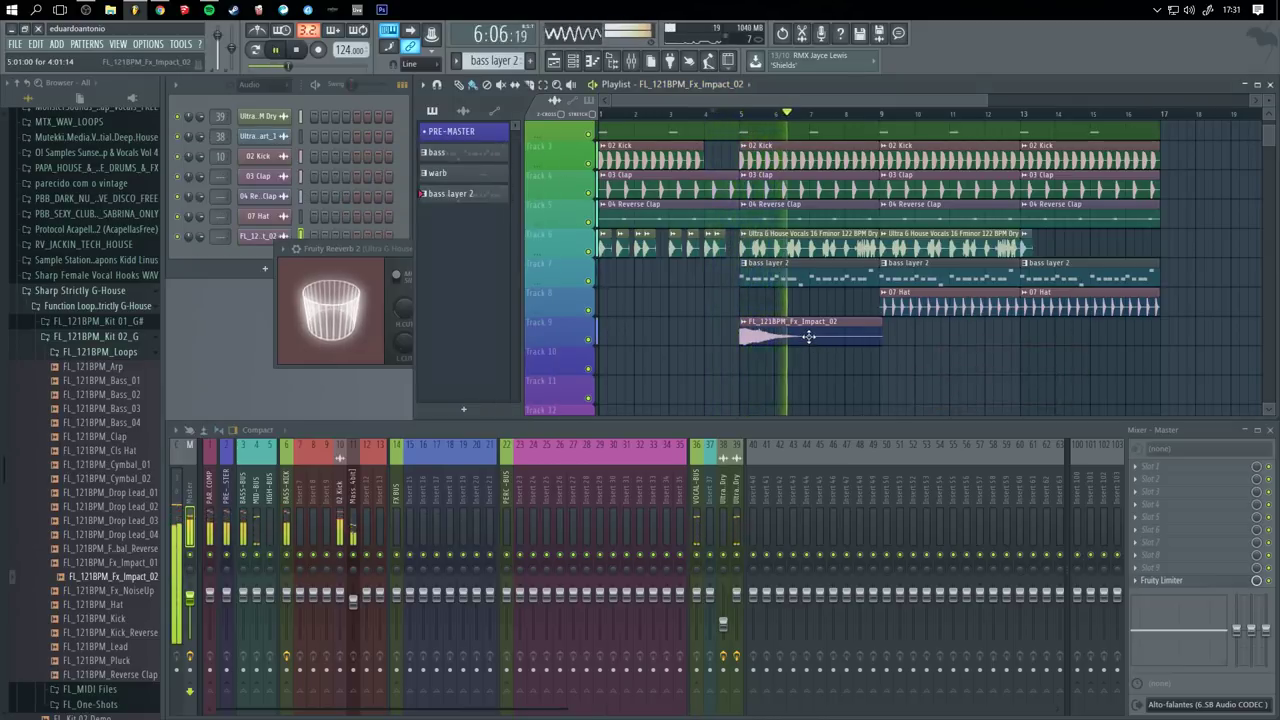
- Route the FL_121BPM_Fx_Impact_02 channel to mixer insert 19 and lower that insert's fader during playback
{"action": "right_click", "coordinate": [461, 487]}
{"action": "left_click", "coordinate": [680, 523]}
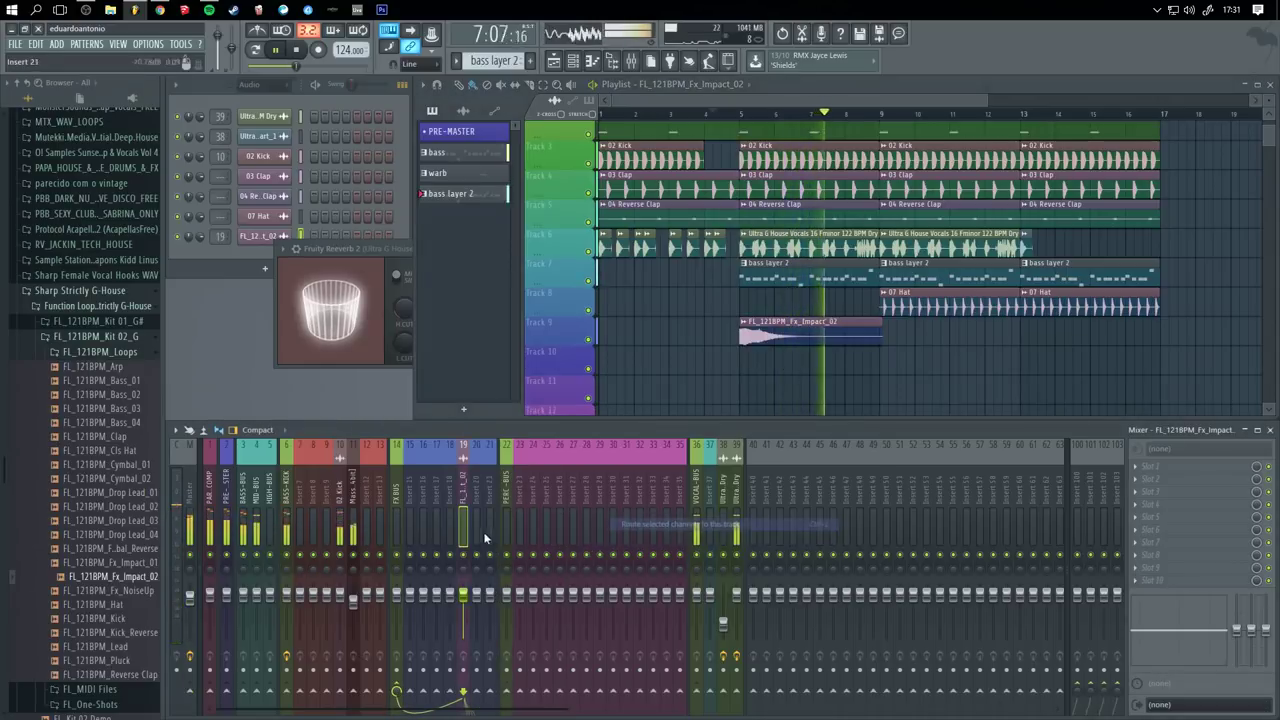
{"action": "key", "text": "space"}
{"action": "key", "text": "space"}
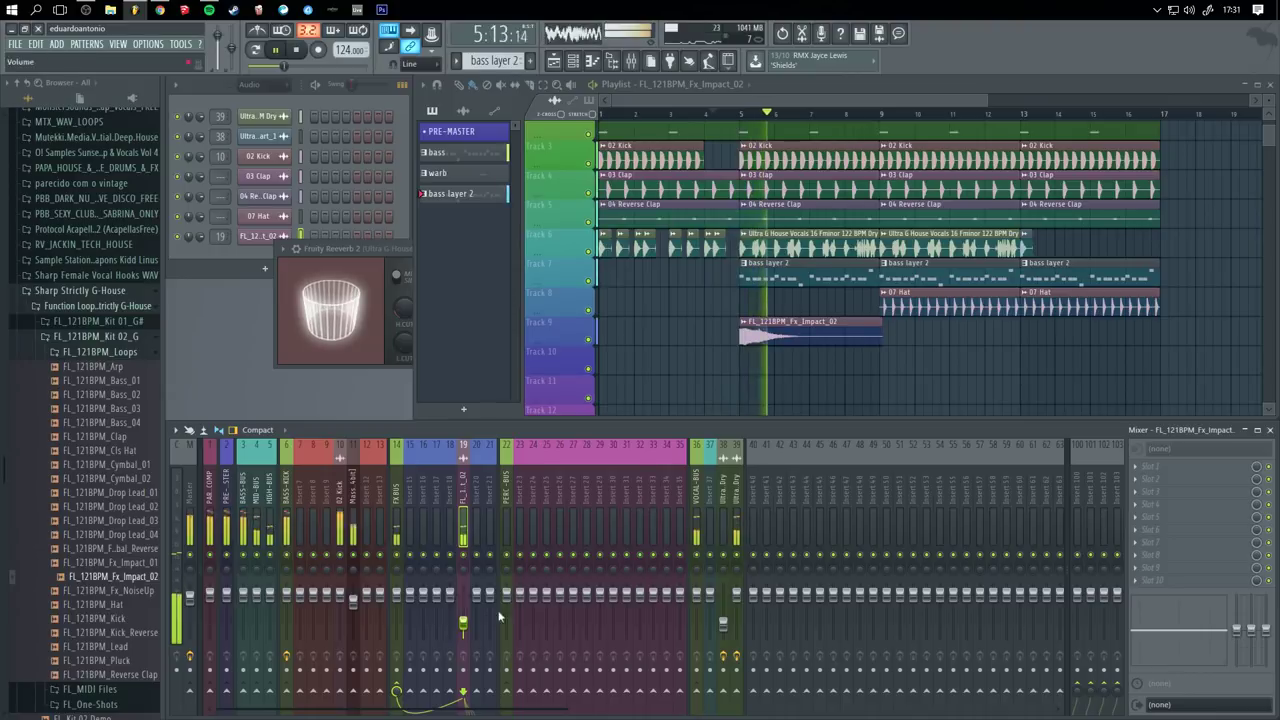
{"action": "key", "text": "space"}
- Add Fruity Reeverb 2 to the first effect slot of insert 19 and audition the impact with it
{"action": "left_click", "coordinate": [1150, 466]}
{"action": "mouse_move", "coordinate": [1150, 432]}
{"action": "left_click", "coordinate": [957, 233]}
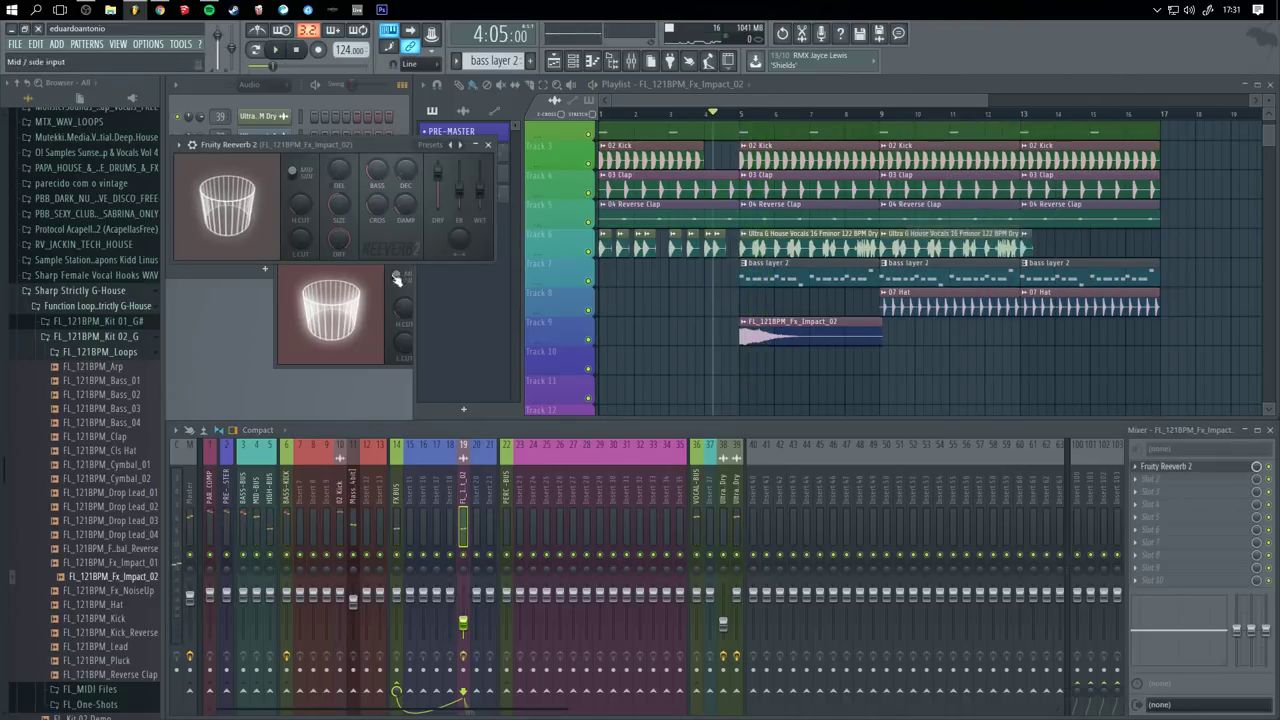
{"action": "key", "text": "space"}
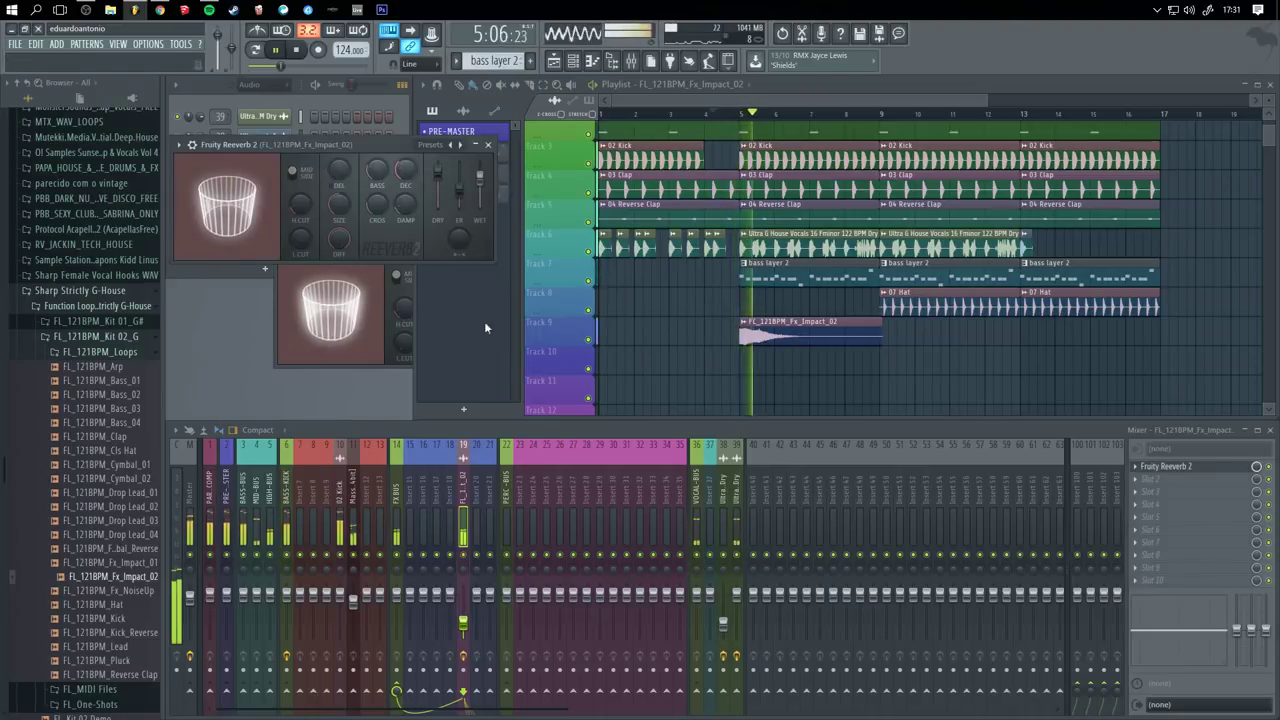
{"action": "left_click", "coordinate": [489, 145]}
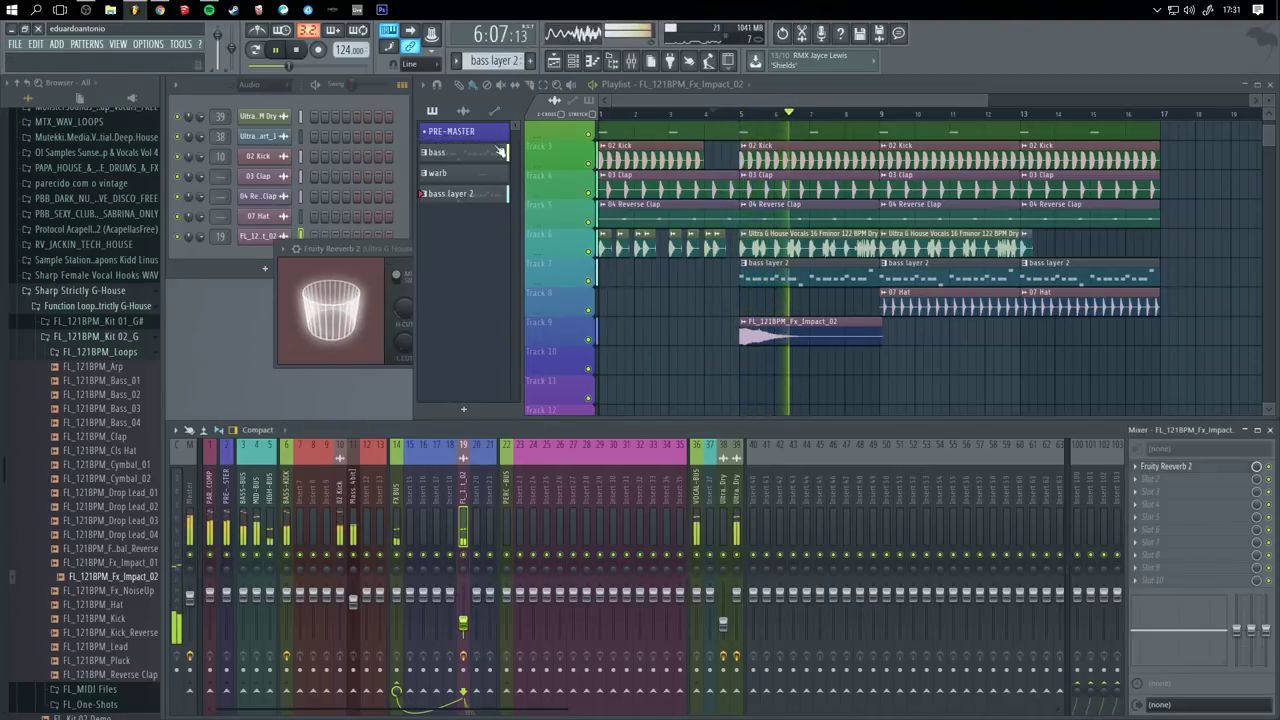
{"action": "left_click_drag", "start_coordinate": [957, 263], "coordinate": [777, 286]}
{"action": "left_click", "coordinate": [1084, 252]}
{"action": "right_click", "coordinate": [1104, 248]}
{"action": "scroll", "coordinate": [986, 314], "scroll_direction": "up", "scroll_amount": 2}
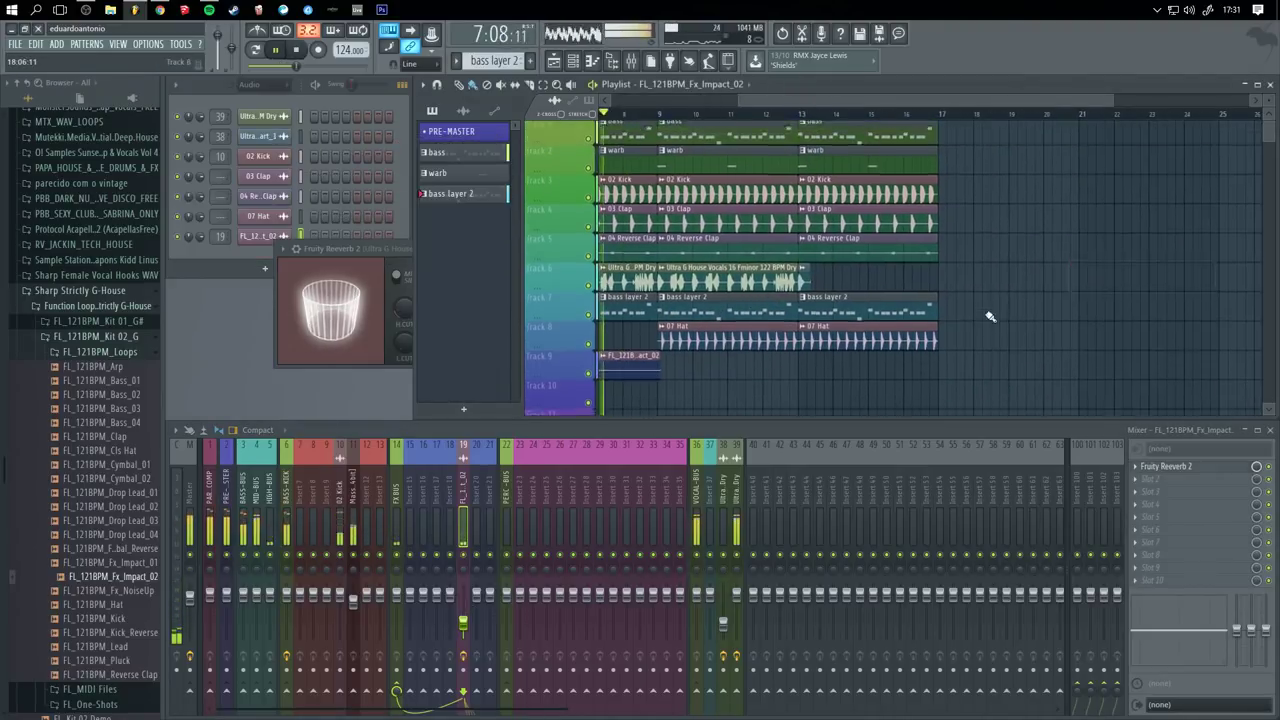
{"action": "scroll", "coordinate": [990, 313], "scroll_direction": "left", "scroll_amount": 2}
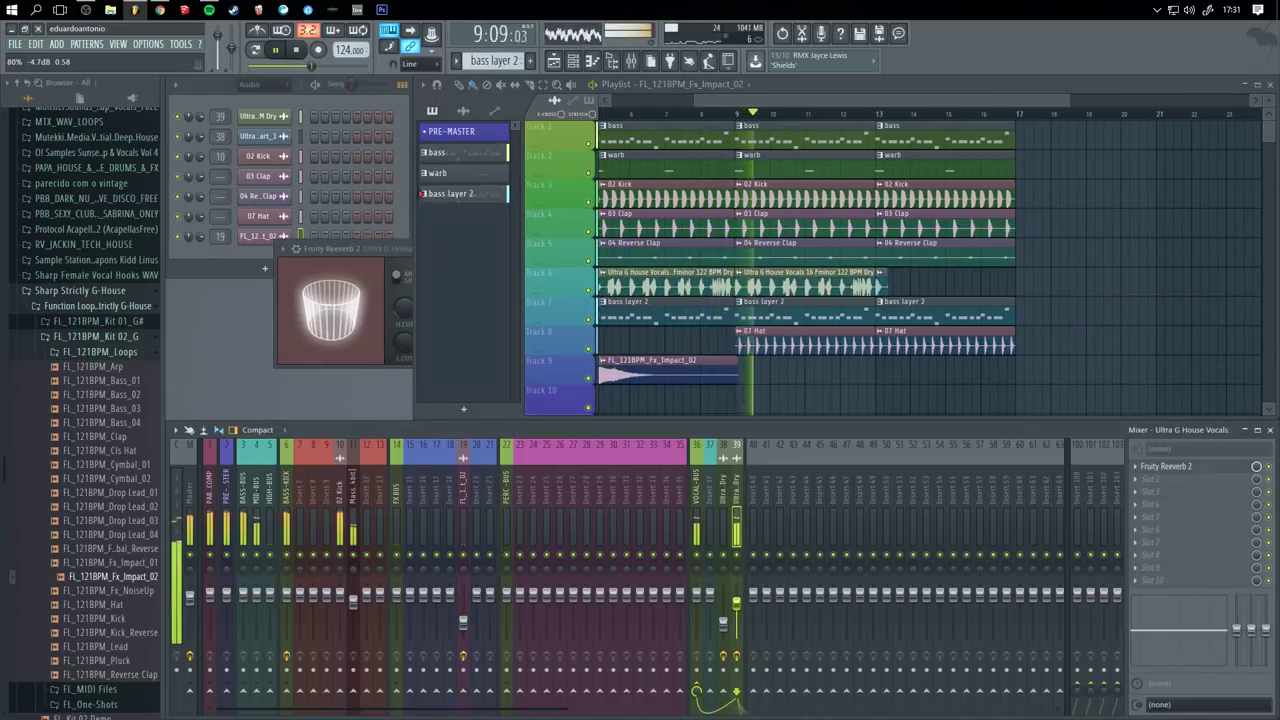
{"action": "left_click", "coordinate": [1106, 336]}
{"action": "right_click", "coordinate": [1106, 336]}
{"action": "left_click", "coordinate": [1089, 335]}
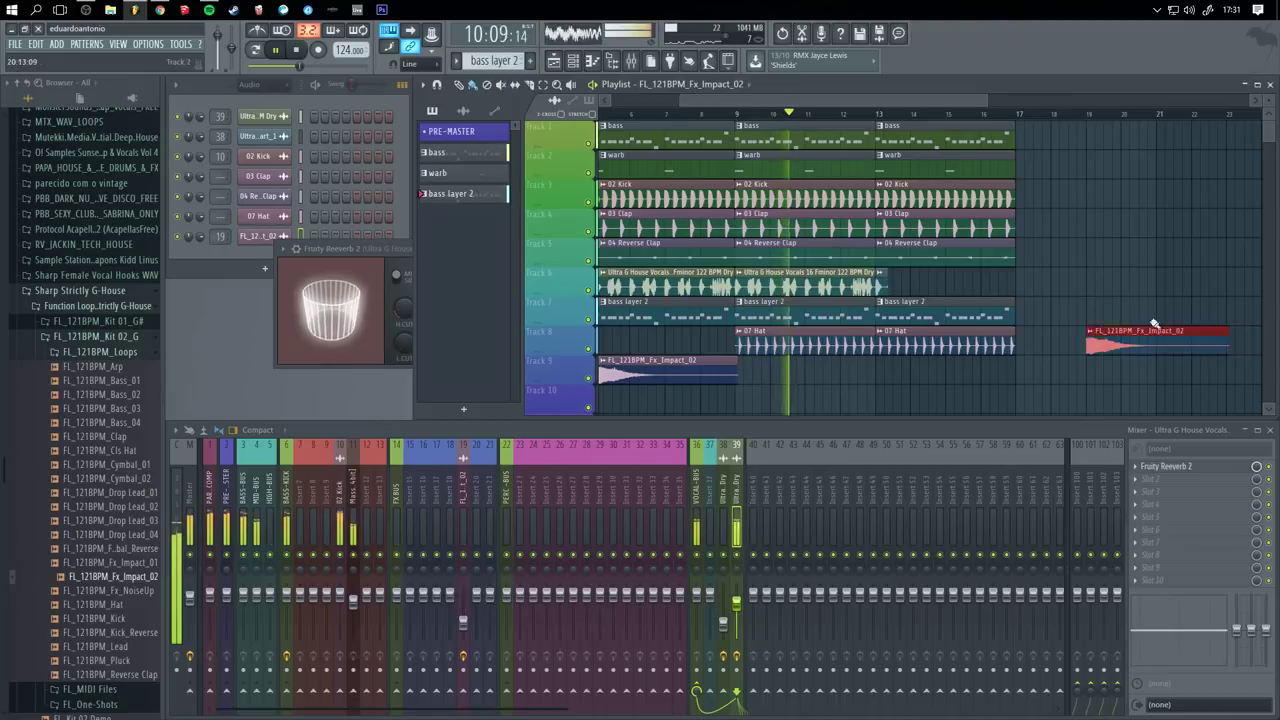
{"action": "right_click", "coordinate": [1110, 328]}
{"action": "left_click", "coordinate": [1107, 314]}
{"action": "right_click", "coordinate": [1130, 302]}
{"action": "left_click", "coordinate": [1099, 284]}
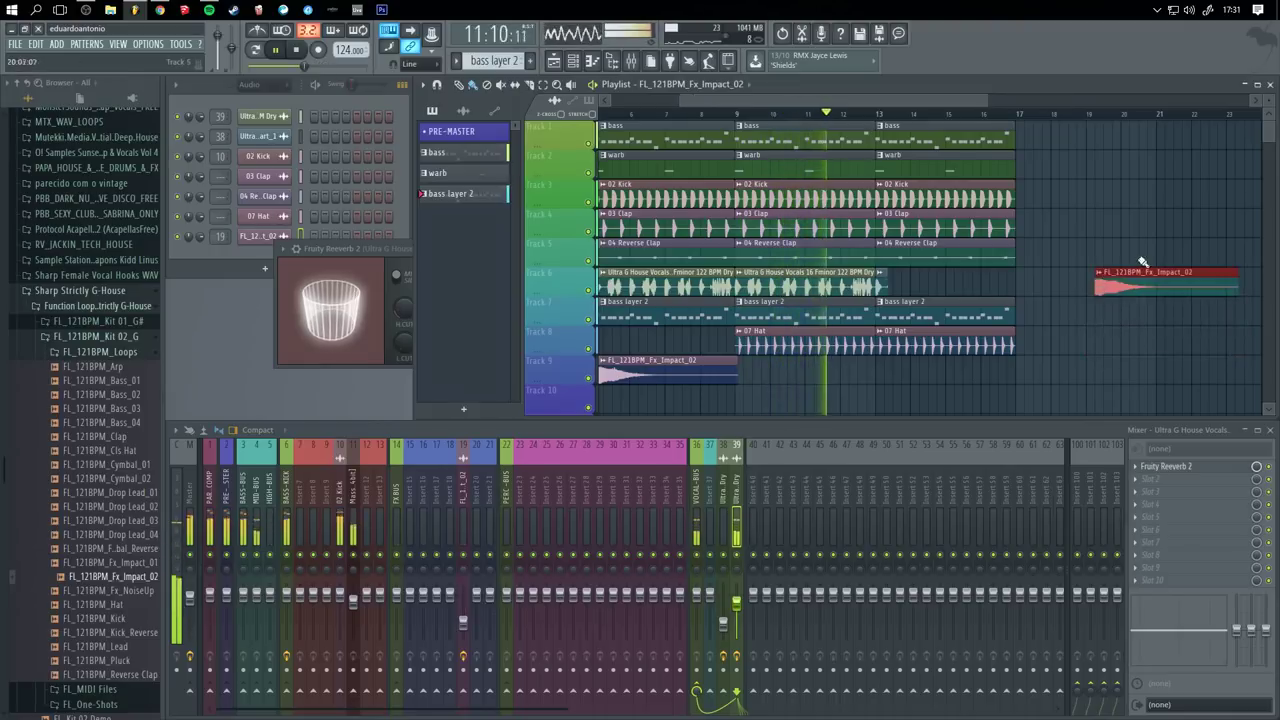
{"action": "right_click", "coordinate": [1117, 285]}
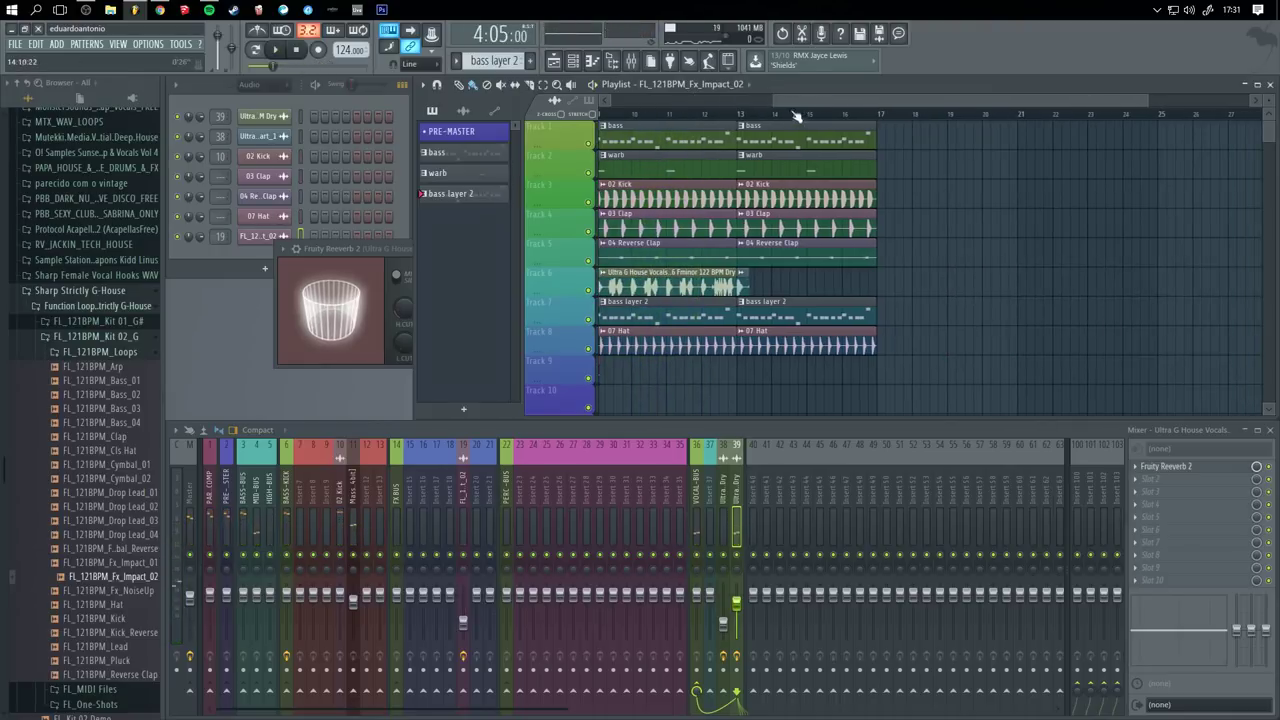
- Duplicate all the clips between bars 13 and 17 so that the copies start at bar 17
{"action": "left_click_drag", "start_coordinate": [985, 369], "coordinate": [741, 101]}
{"action": "key", "text": "ctrl+b"}
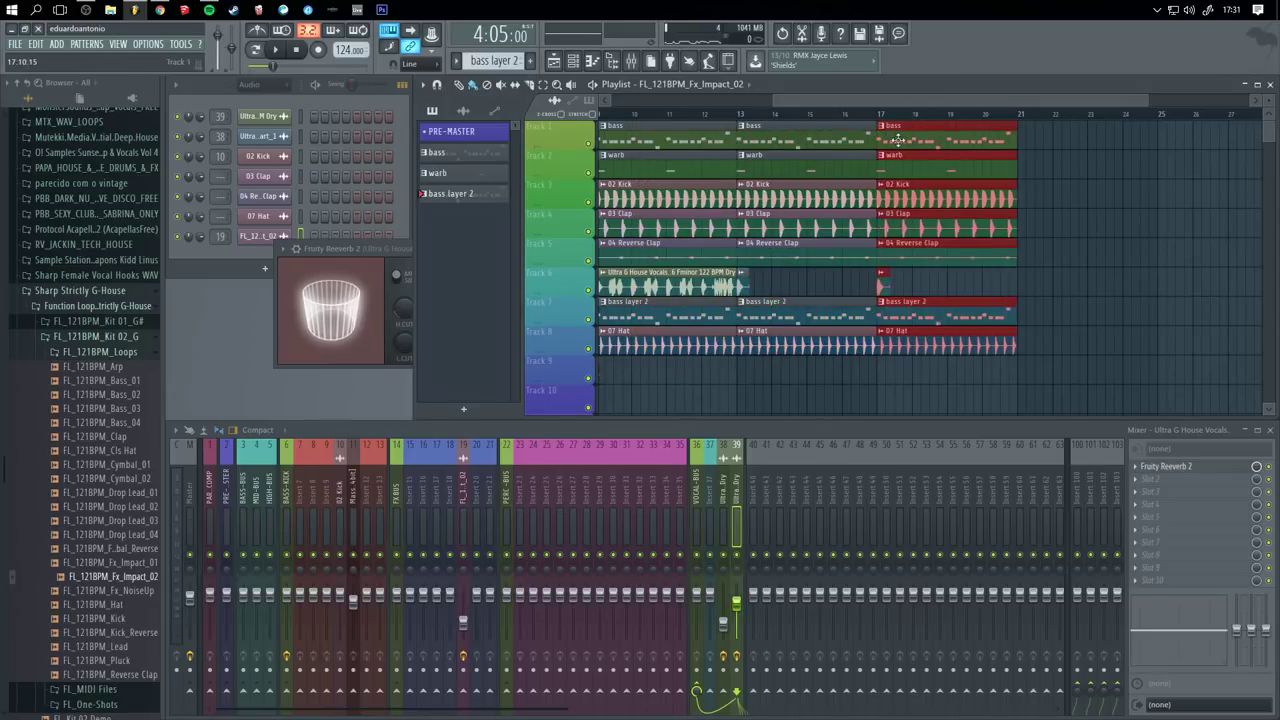
{"action": "left_click", "coordinate": [1159, 170]}
{"action": "right_click", "coordinate": [1161, 172]}
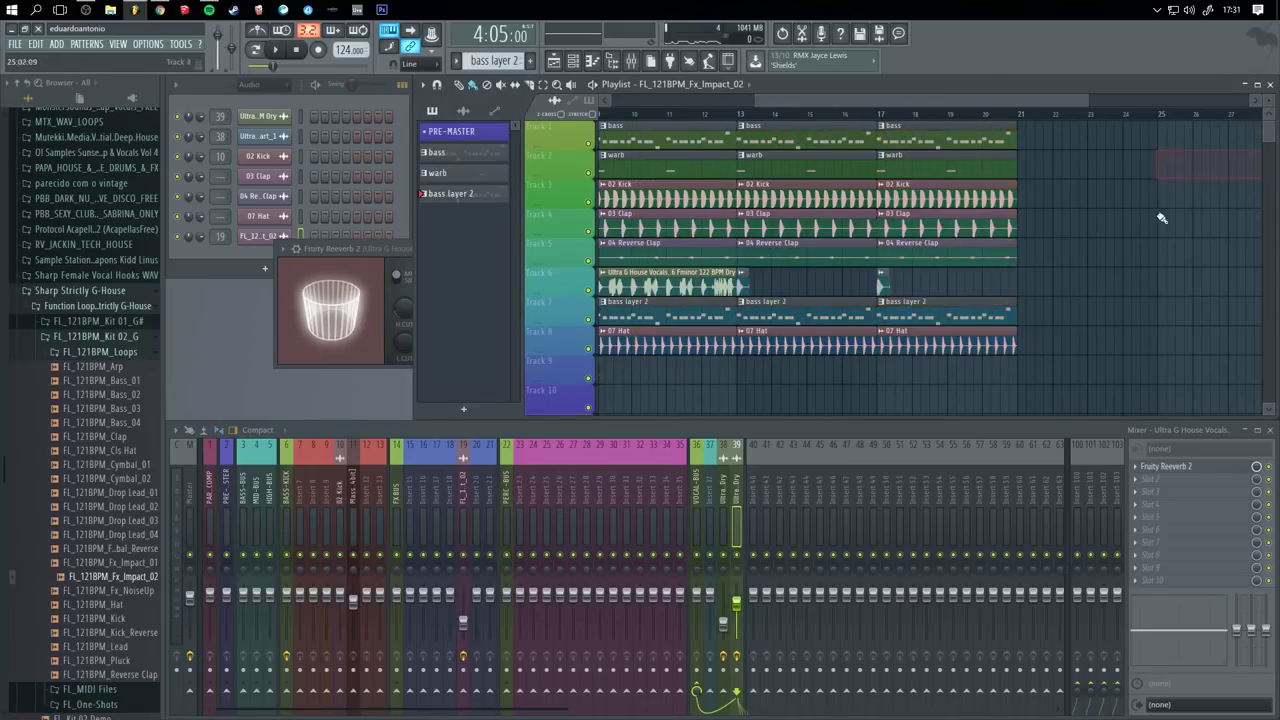
{"action": "left_click", "coordinate": [1116, 226]}
{"action": "right_click", "coordinate": [1124, 232]}
{"action": "left_click", "coordinate": [1100, 253]}
{"action": "right_click", "coordinate": [1109, 260]}
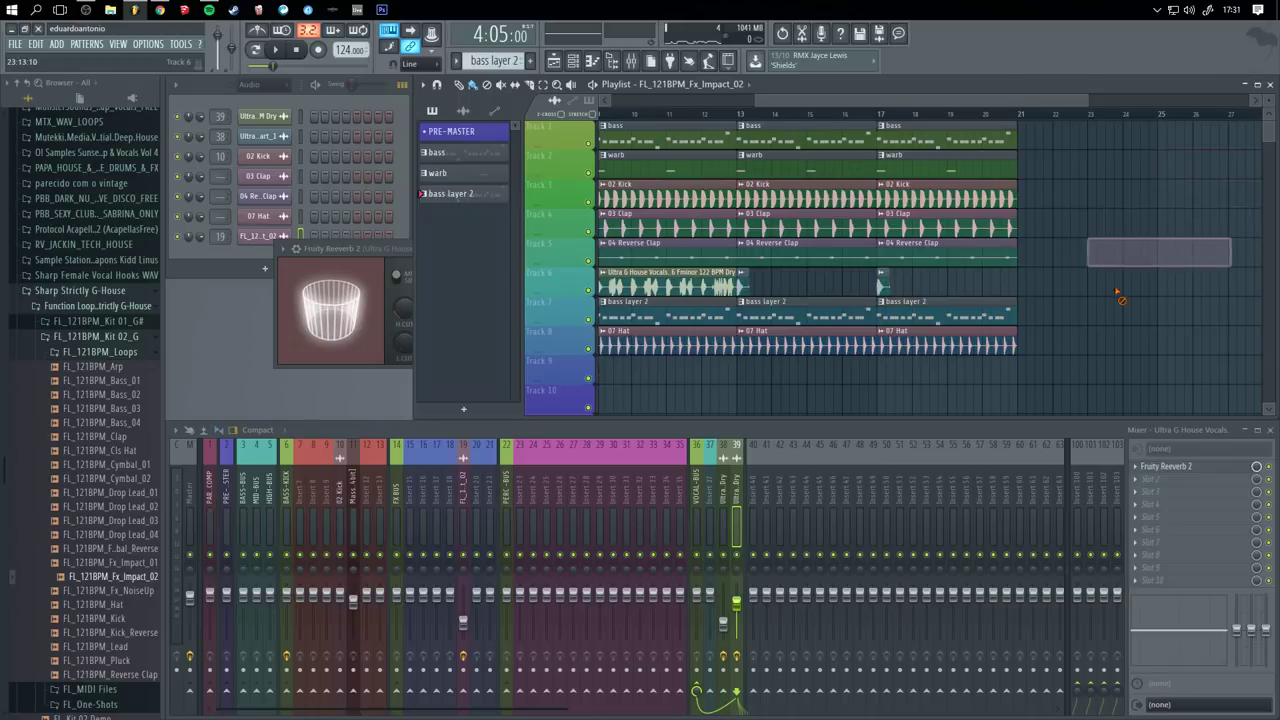
- Delete the leftover vocal fragment at bar 17 on track 6
{"action": "left_click", "coordinate": [914, 272]}
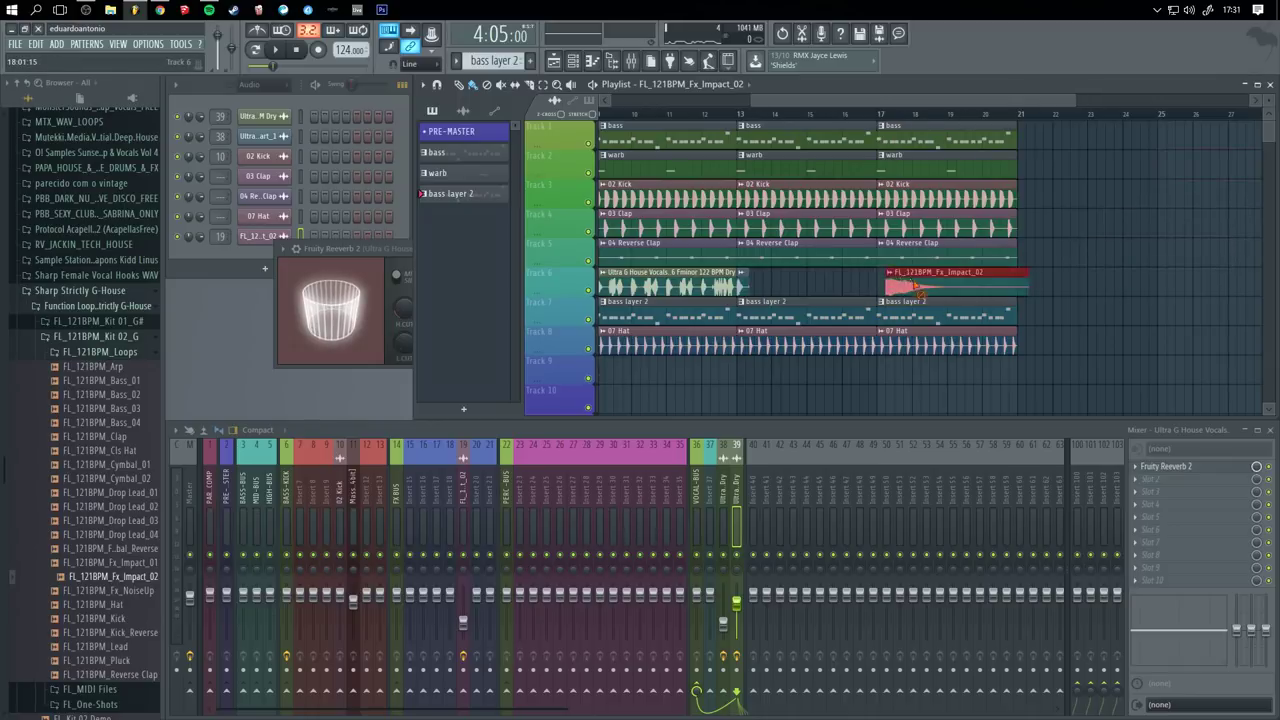
{"action": "right_click", "coordinate": [914, 274]}
{"action": "left_click", "coordinate": [875, 370]}
{"action": "right_click", "coordinate": [875, 372]}
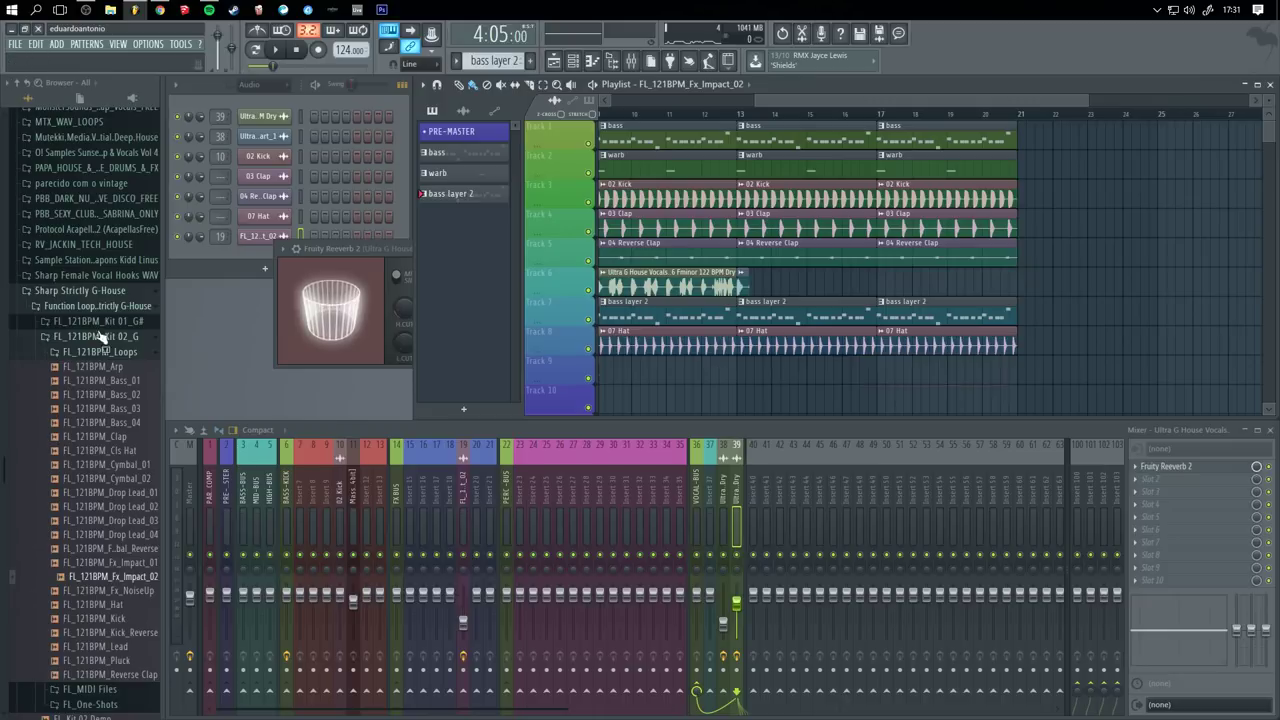
- Collapse the Sharp Strictly G-House folder and open the Vandalism WAV folder containing the Ultra G House Vocals samples
{"action": "left_click", "coordinate": [97, 300]}
{"action": "scroll", "coordinate": [106, 440], "scroll_direction": "up", "scroll_amount": 15}
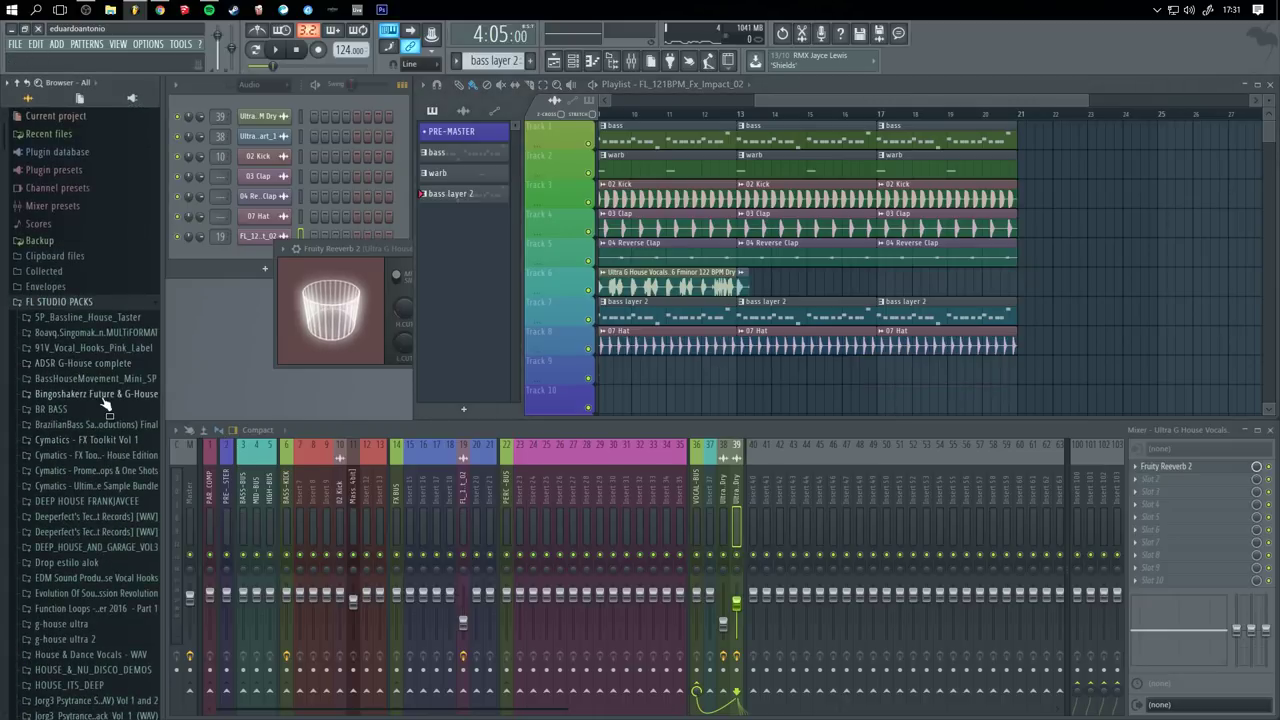
{"action": "left_click_drag", "start_coordinate": [785, 232], "coordinate": [802, 226]}
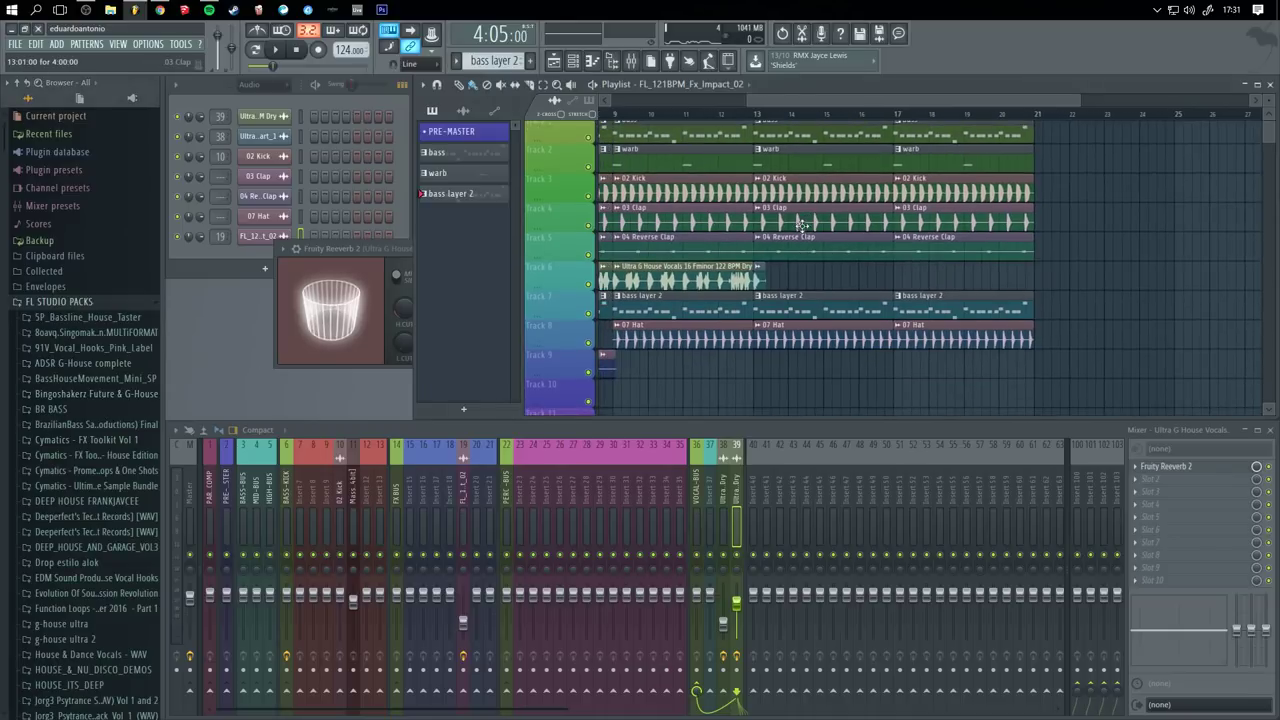
{"action": "right_click", "coordinate": [971, 376]}
{"action": "left_click", "coordinate": [1000, 383]}
{"action": "right_click", "coordinate": [1016, 393]}
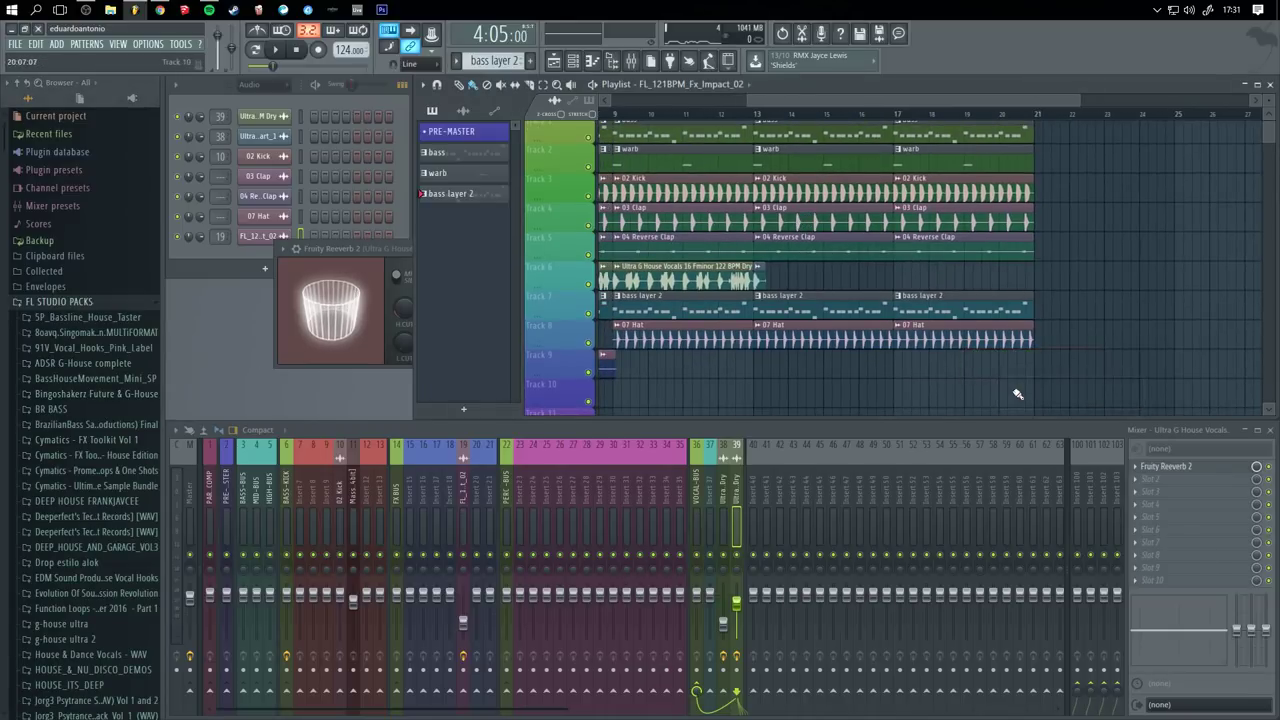
{"action": "left_click_drag", "start_coordinate": [928, 316], "coordinate": [1075, 365]}
{"action": "scroll", "coordinate": [95, 515], "scroll_direction": "down", "scroll_amount": 10}
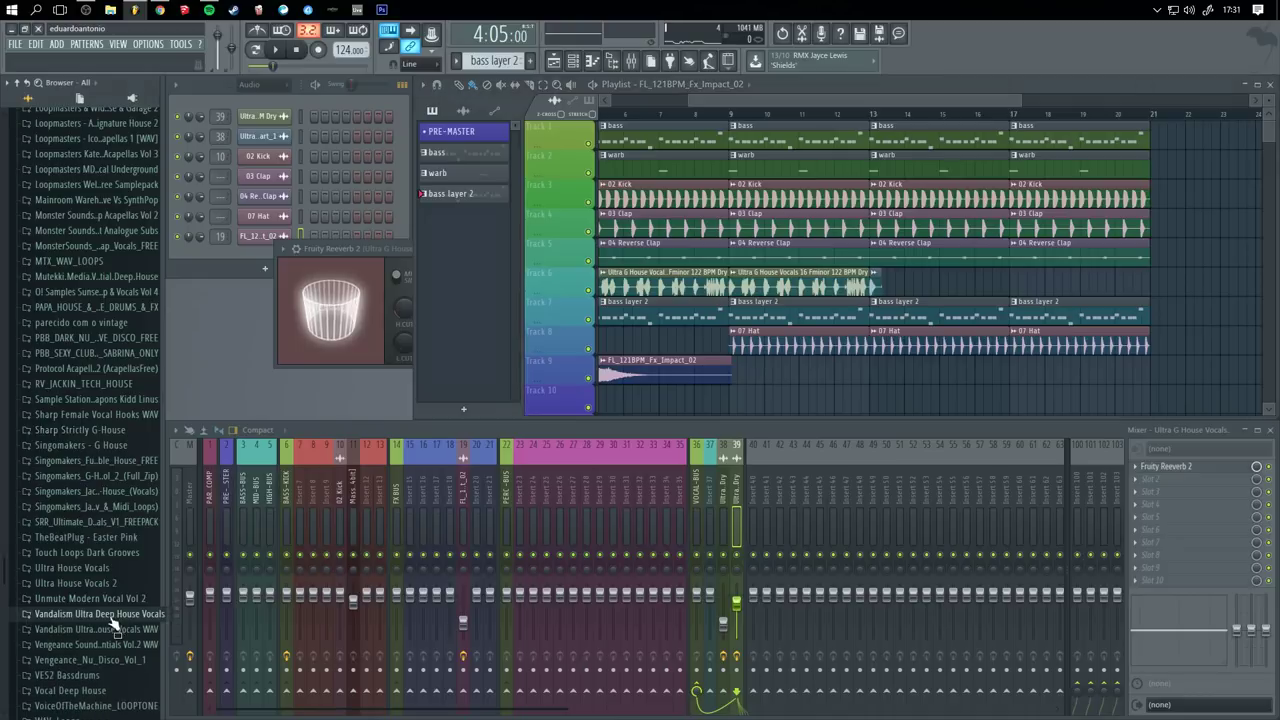
{"action": "left_click", "coordinate": [115, 628]}
{"action": "scroll", "coordinate": [121, 563], "scroll_direction": "down", "scroll_amount": 6}
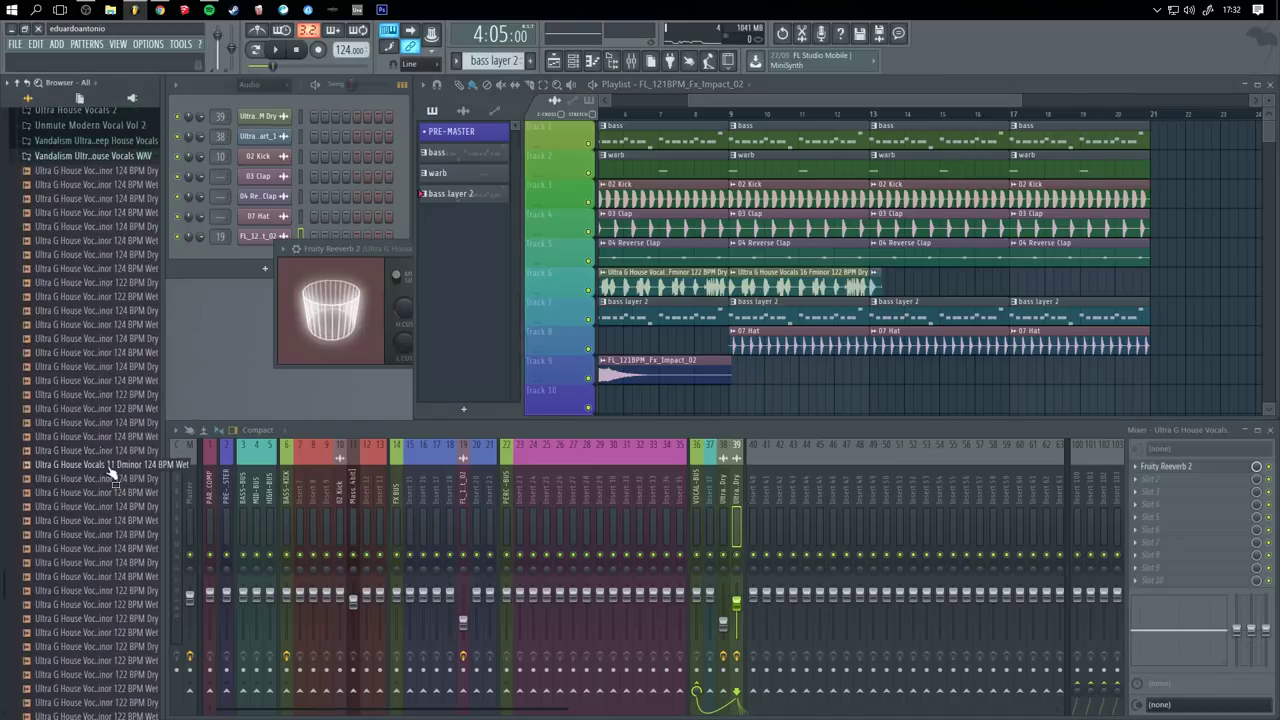
{"action": "scroll", "coordinate": [100, 535], "scroll_direction": "down", "scroll_amount": 3}
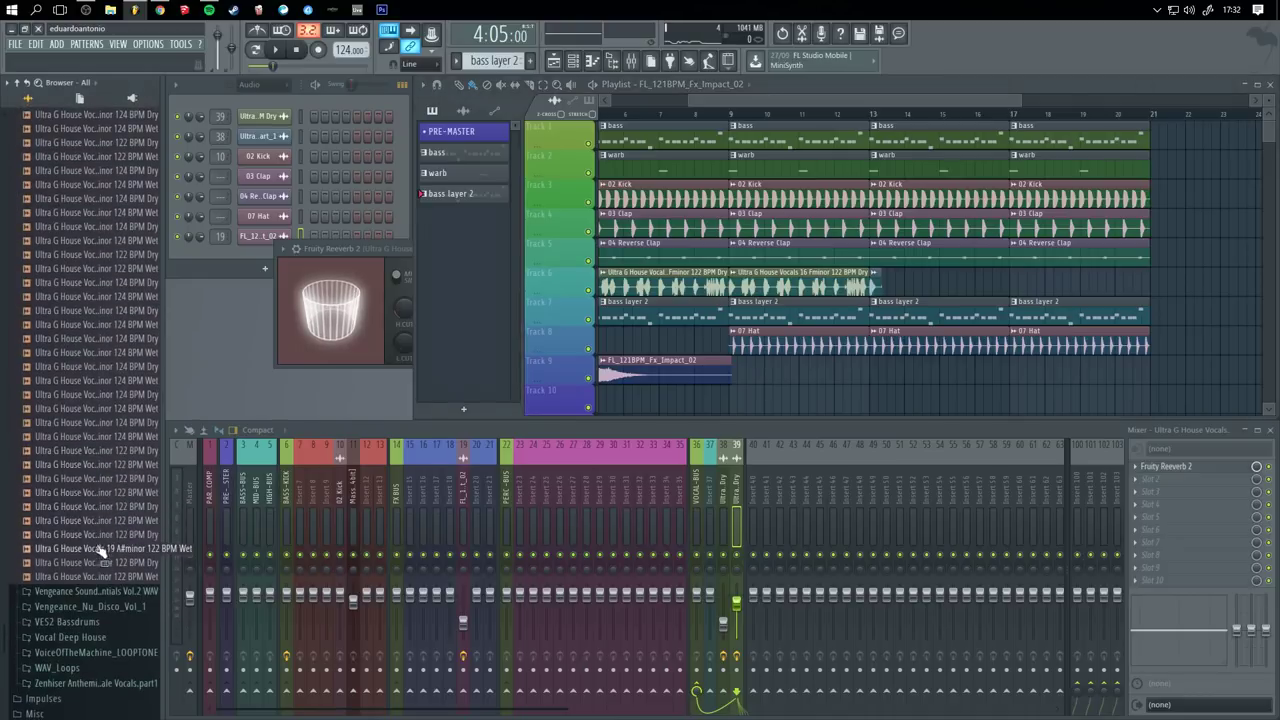
- Audition the Ultra G House Vocals samples and place Ultra G House Vocals 18 Fminor 122 BPM Dry on track 6 at bar 17
{"action": "left_click", "coordinate": [100, 494]}
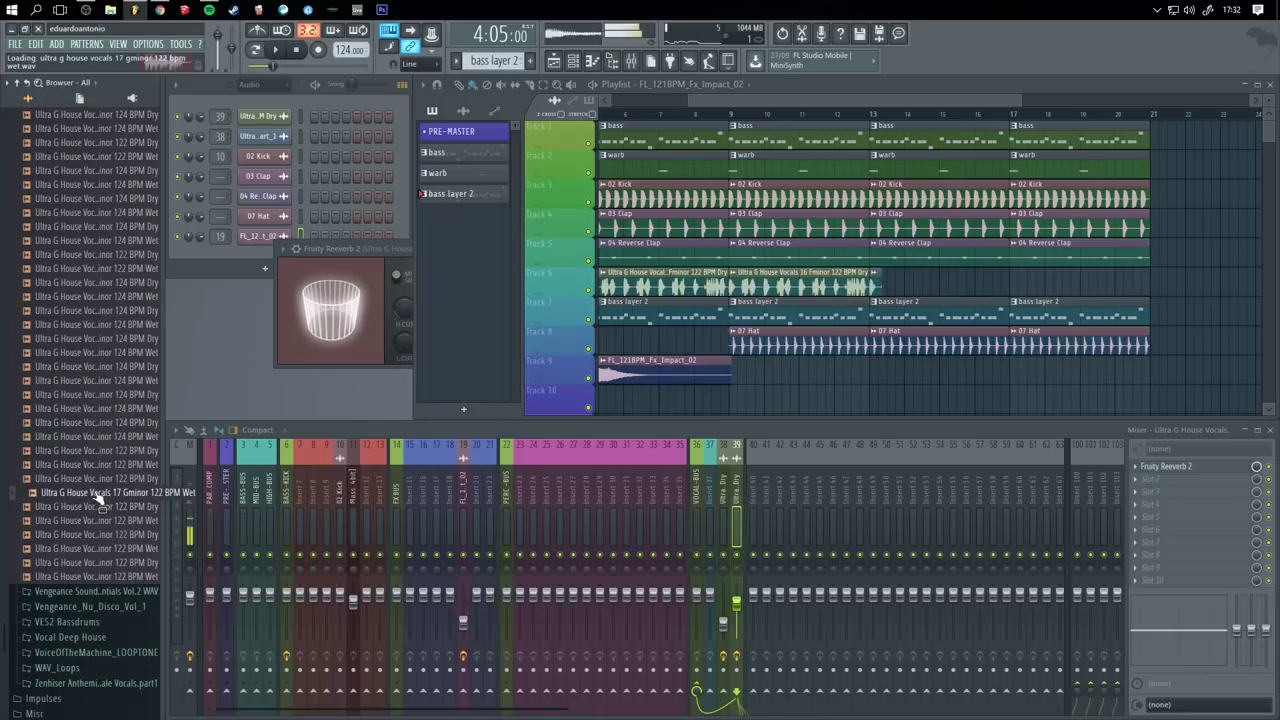
{"action": "left_click", "coordinate": [94, 521]}
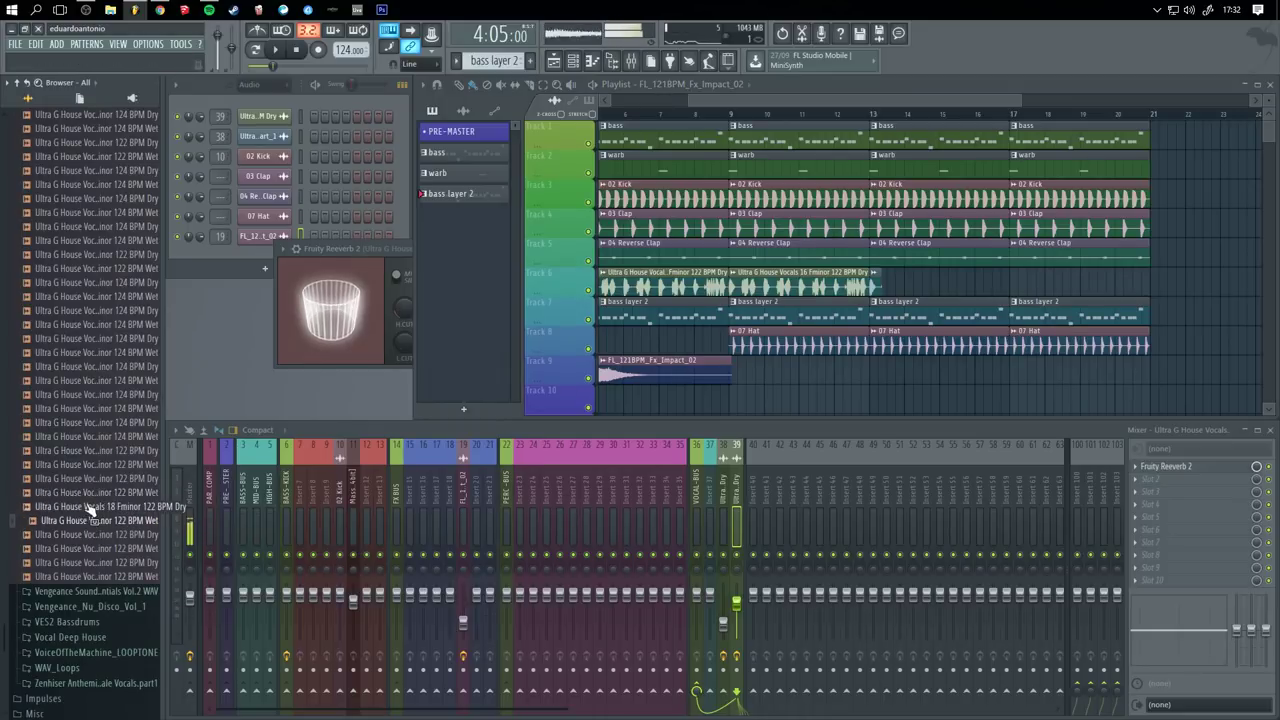
{"action": "left_click", "coordinate": [89, 507]}
{"action": "left_click_drag", "start_coordinate": [89, 507], "coordinate": [1012, 283]}
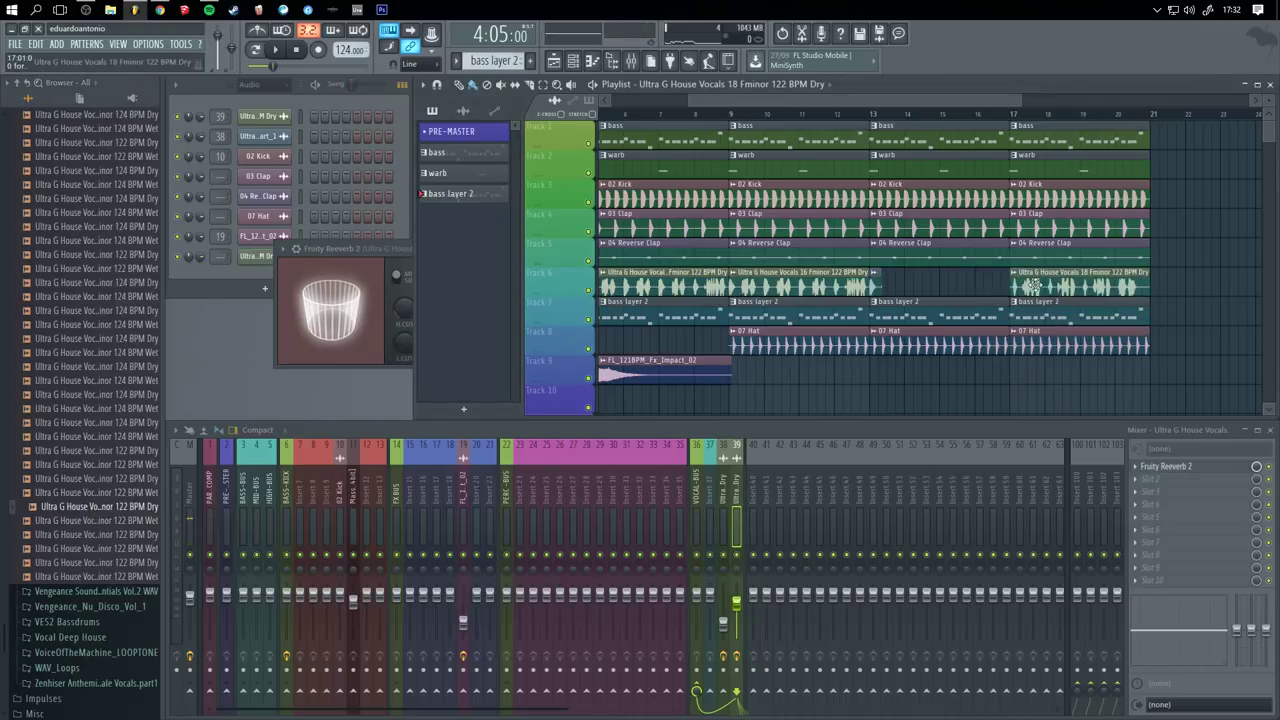
- Try starting the Ultra G House Vocals 18 clip slightly before bar 17 during playback, and return it to bar 17
{"action": "left_click", "coordinate": [979, 121]}
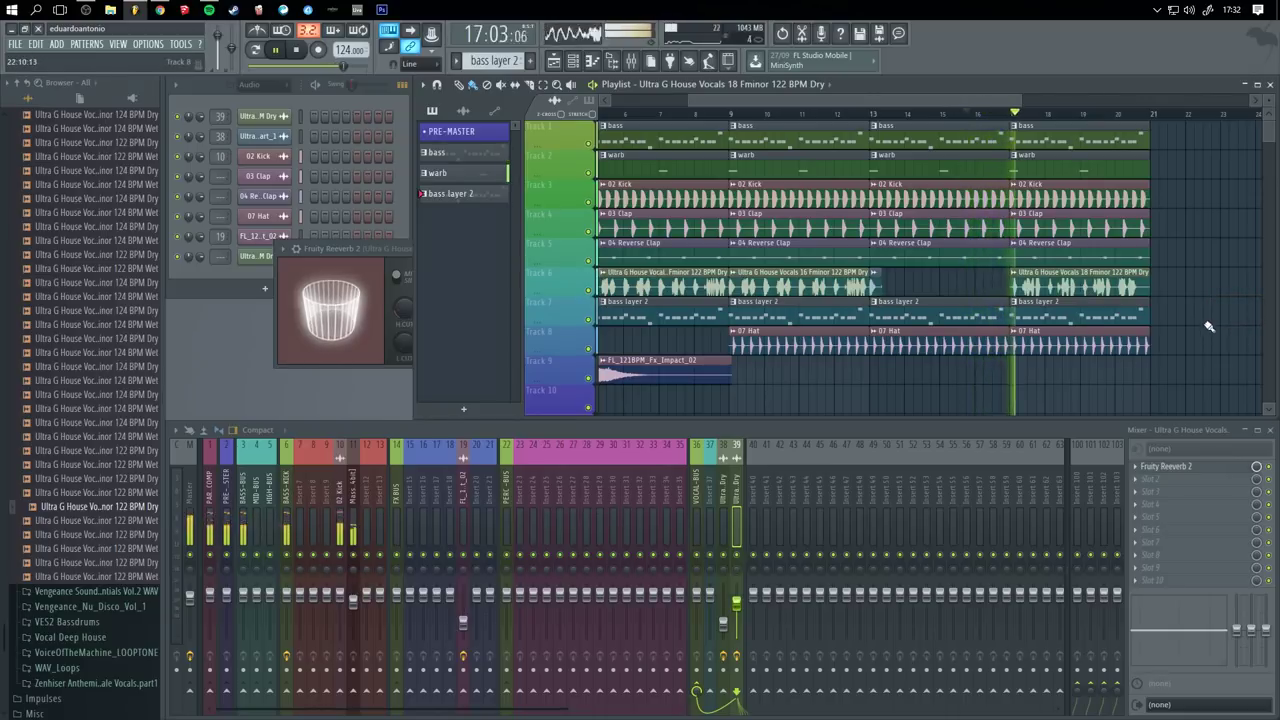
{"action": "key", "text": "space"}
{"action": "scroll", "coordinate": [1085, 301], "scroll_direction": "up", "scroll_amount": 6}
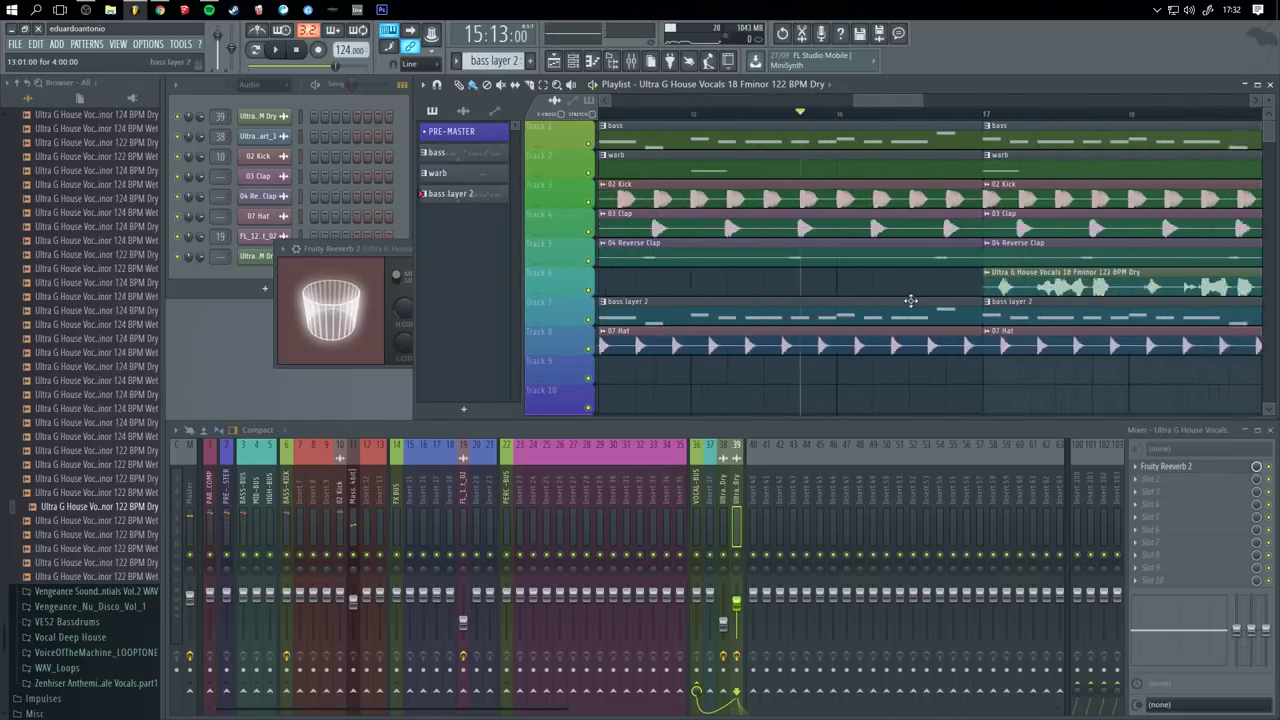
{"action": "left_click_drag", "start_coordinate": [983, 287], "coordinate": [952, 287]}
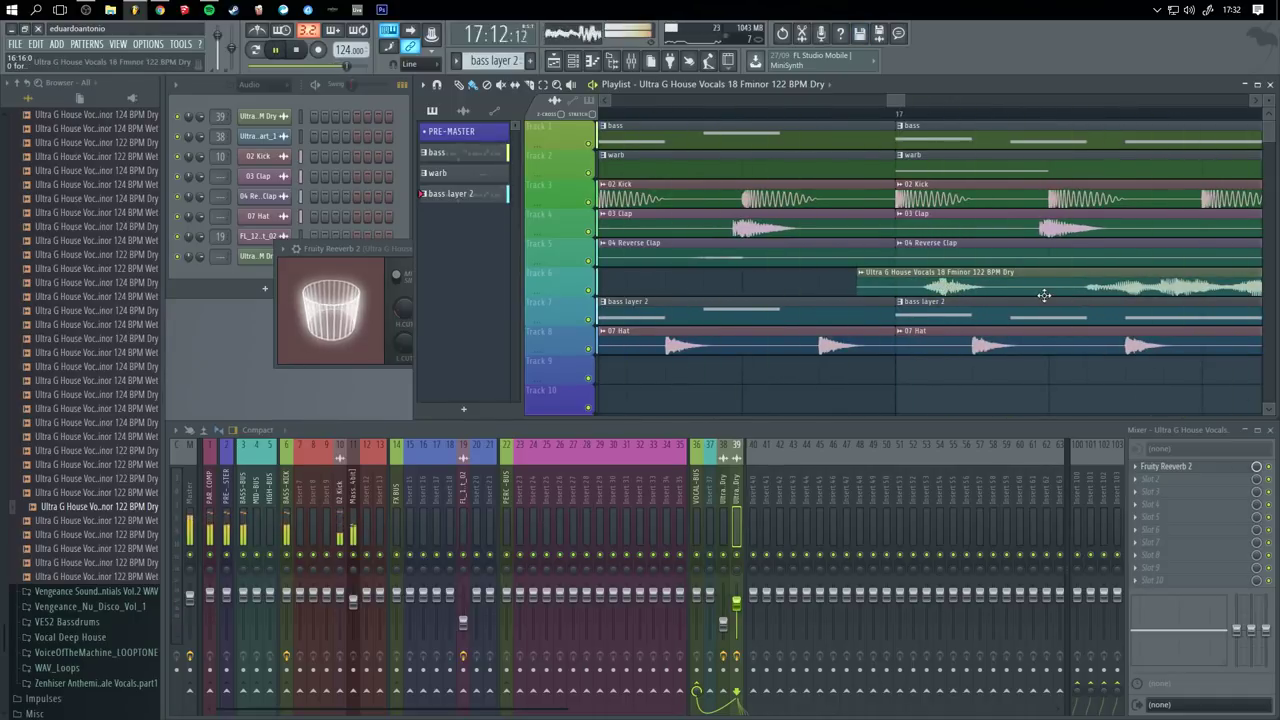
{"action": "scroll", "coordinate": [1044, 293], "scroll_direction": "down", "scroll_amount": 2}
{"action": "left_click_drag", "start_coordinate": [1037, 289], "coordinate": [1053, 290]}
{"action": "scroll", "coordinate": [1118, 292], "scroll_direction": "down", "scroll_amount": 2}
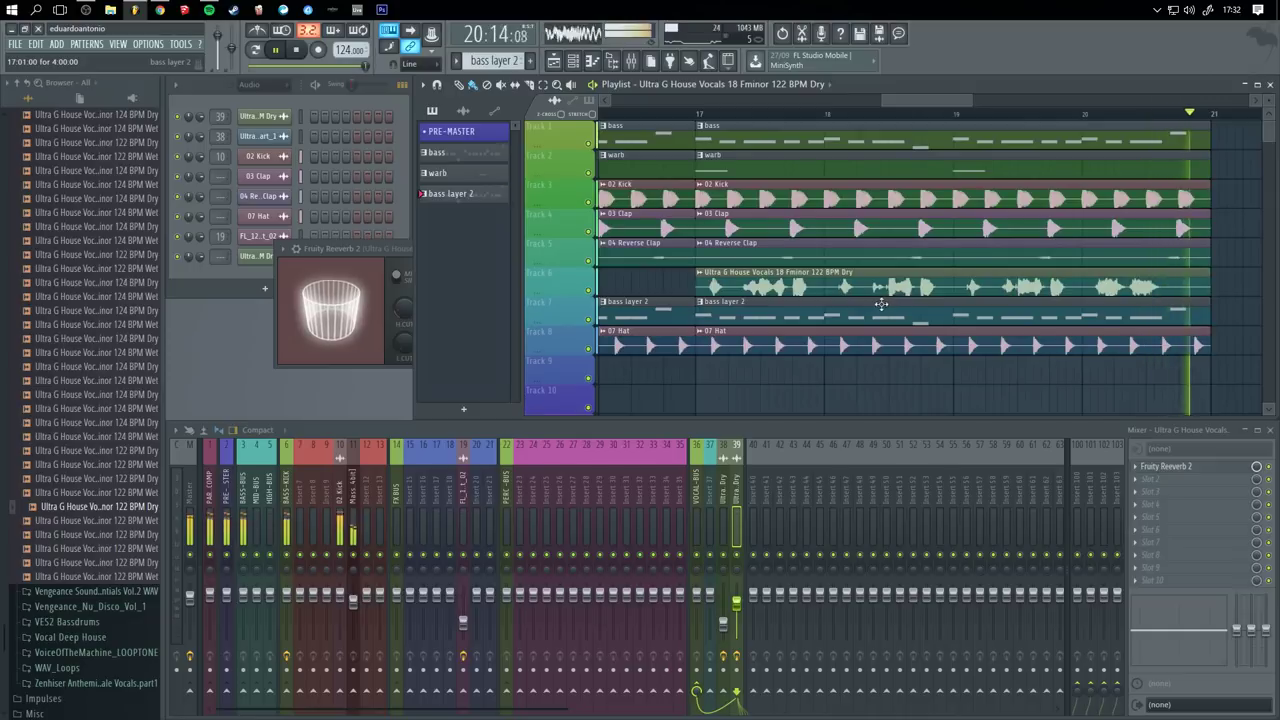
{"action": "key", "text": "space"}
{"action": "left_click_drag", "start_coordinate": [746, 288], "coordinate": [731, 288]}
{"action": "key", "text": "space"}
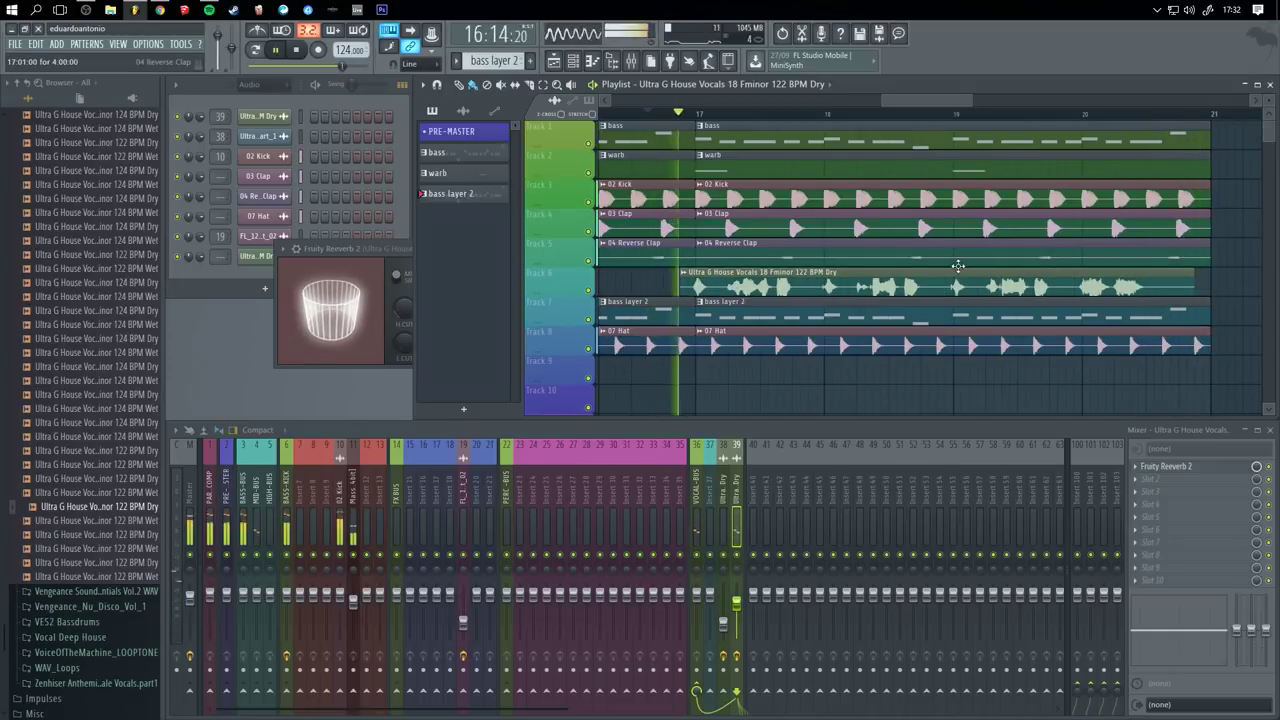
{"action": "left_click_drag", "start_coordinate": [820, 290], "coordinate": [836, 290]}
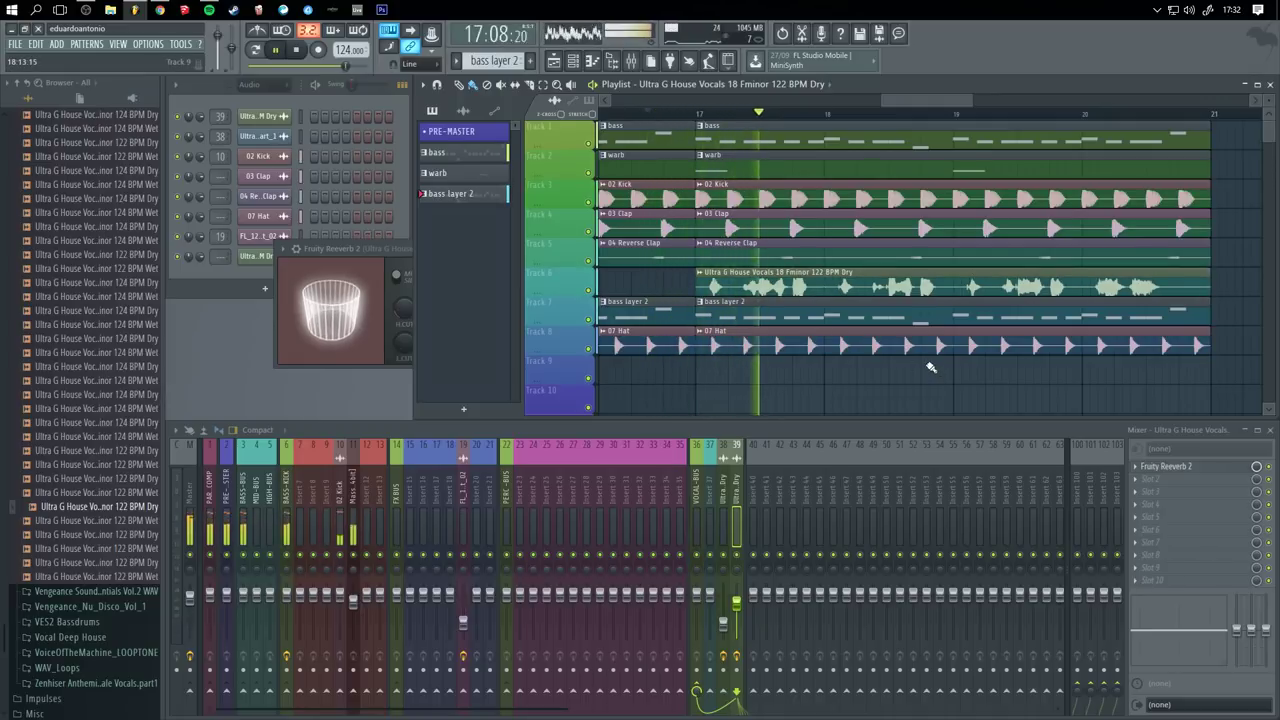
- Route the Ultra G House Vocals 18 channel to mixer insert 37 and lower that insert's fader during playback
{"action": "scroll", "coordinate": [885, 300], "scroll_direction": "down", "scroll_amount": 2}
{"action": "scroll", "coordinate": [860, 290], "scroll_direction": "down", "scroll_amount": 1}
{"action": "scroll", "coordinate": [860, 295], "scroll_direction": "down", "scroll_amount": 1}
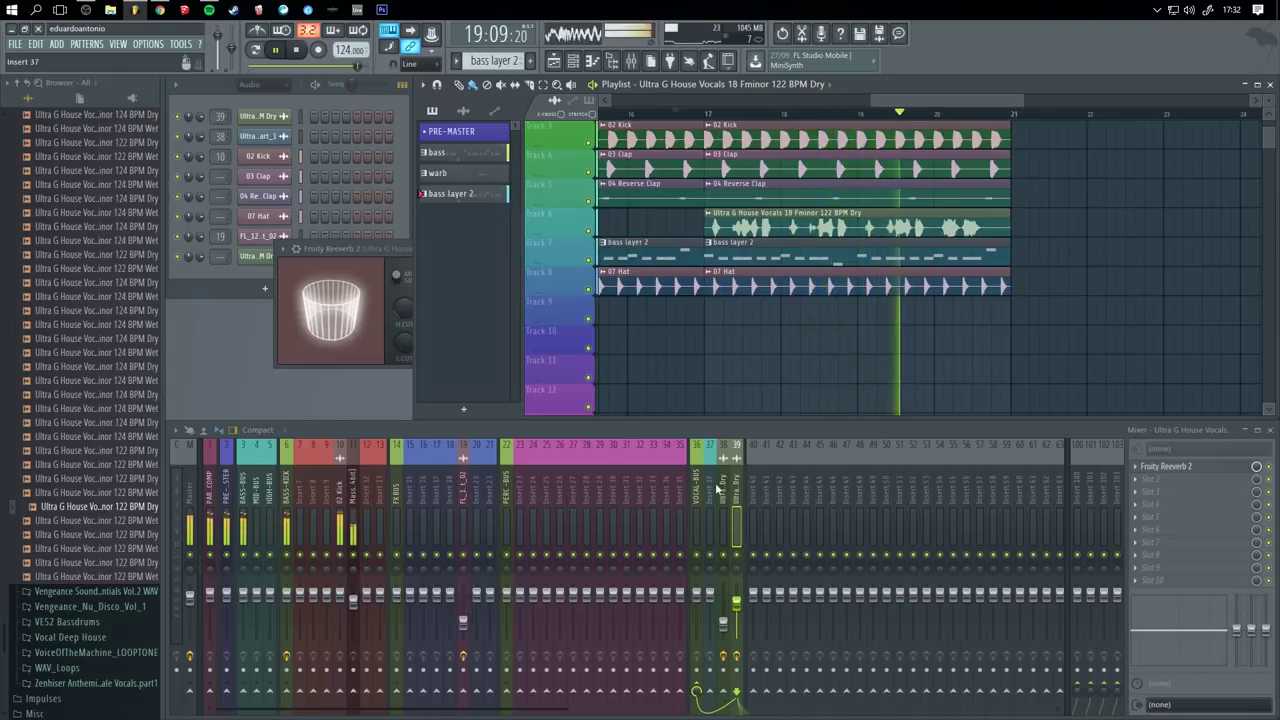
{"action": "right_click", "coordinate": [710, 480]}
{"action": "mouse_move", "coordinate": [800, 524]}
{"action": "left_click", "coordinate": [877, 525]}
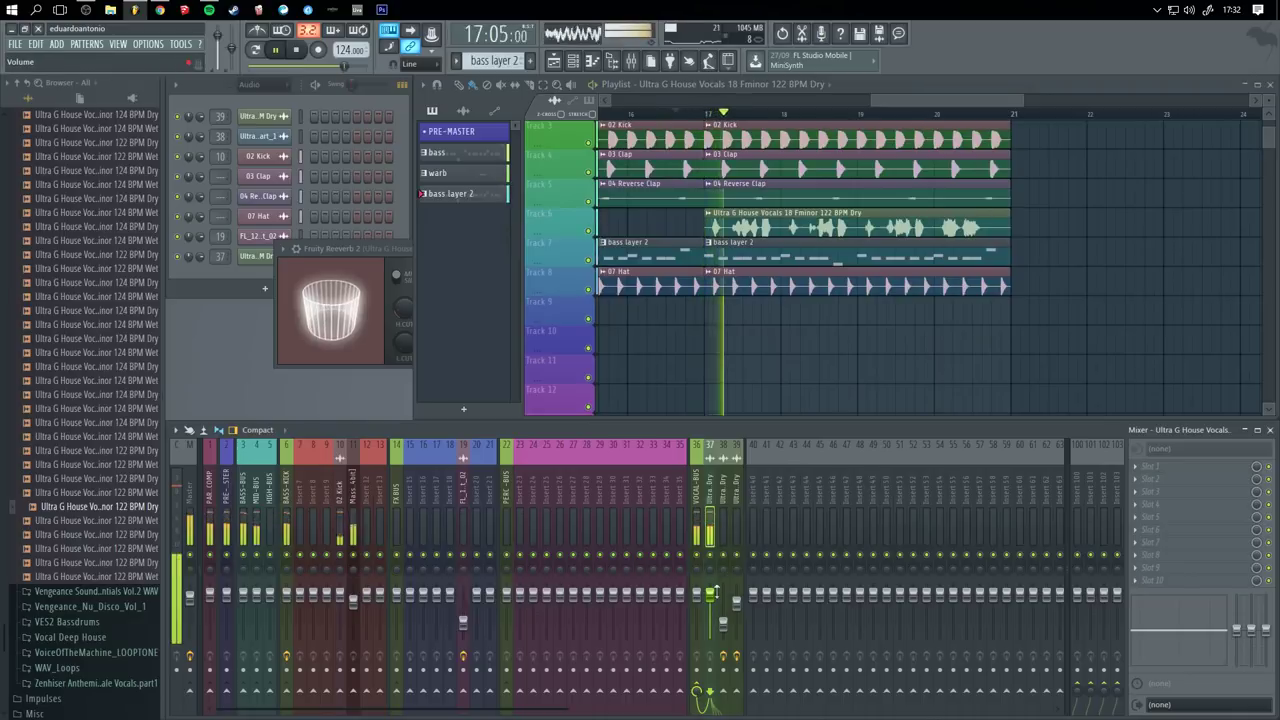
{"action": "left_click_drag", "start_coordinate": [710, 594], "coordinate": [710, 611]}
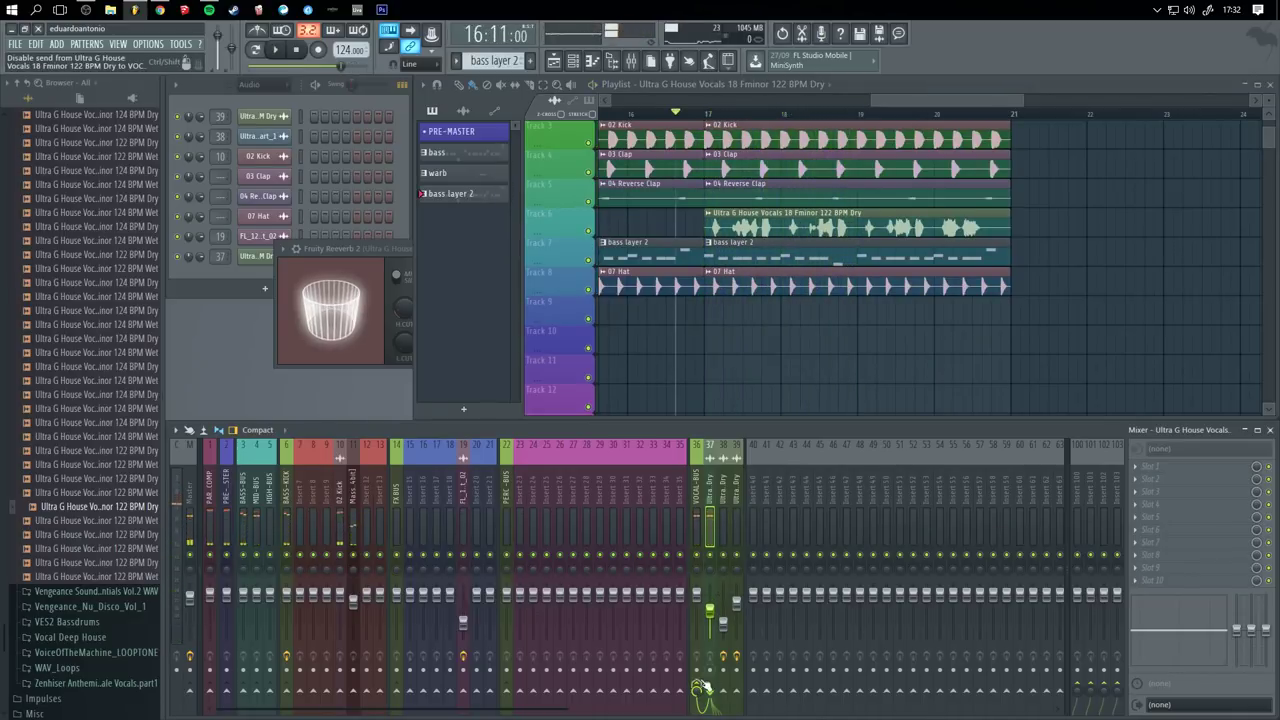
- Move the new vocal's mixer insert to position 39 and raise its fader slightly while playing the arrangement
{"action": "left_click", "coordinate": [739, 484]}
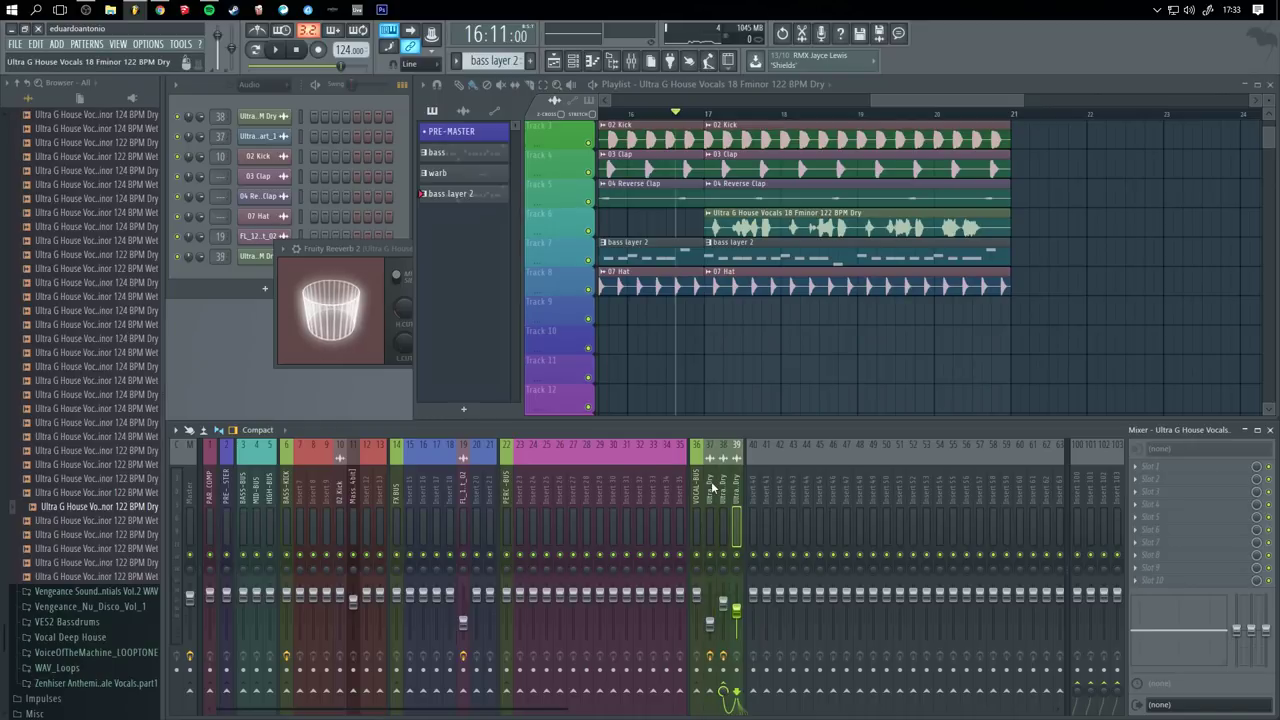
{"action": "key", "text": "space"}
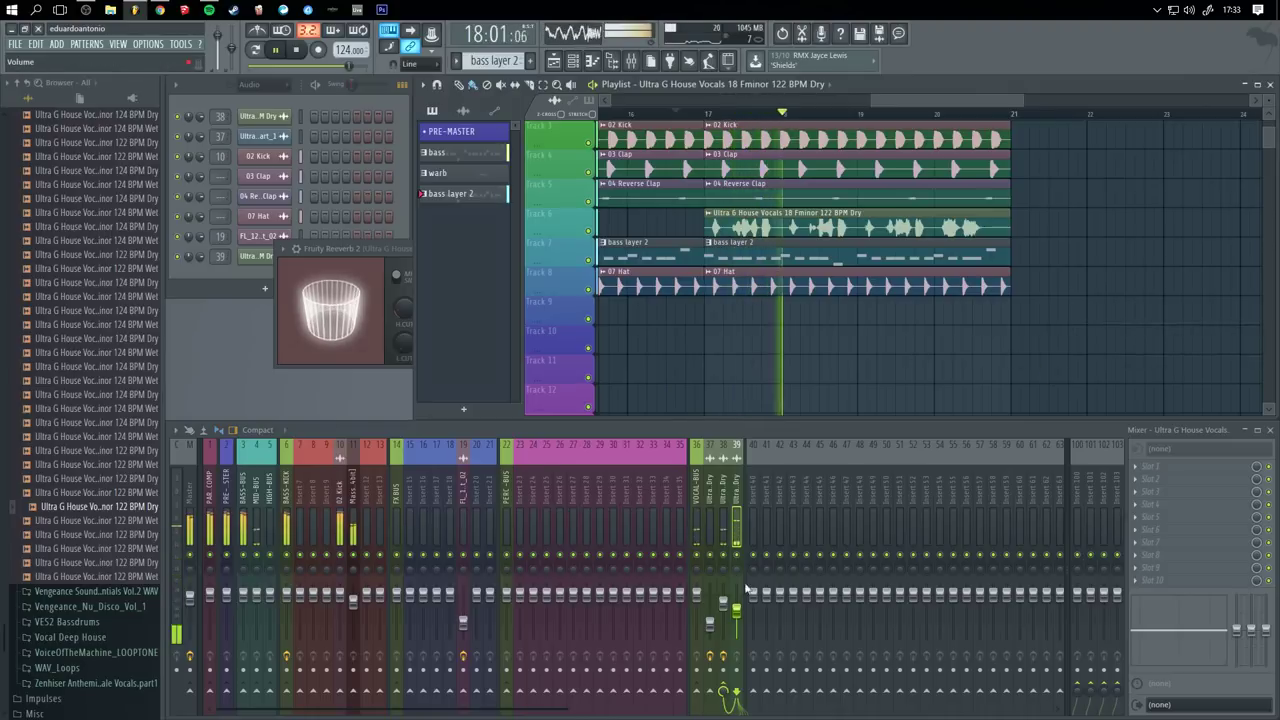
{"action": "left_click", "coordinate": [1146, 317]}
{"action": "right_click", "coordinate": [1166, 318]}
{"action": "left_click_drag", "start_coordinate": [1138, 332], "coordinate": [1010, 364]}
{"action": "scroll", "coordinate": [1000, 355], "scroll_direction": "down", "scroll_amount": 4}
{"action": "left_click_drag", "start_coordinate": [949, 311], "coordinate": [1000, 317]}
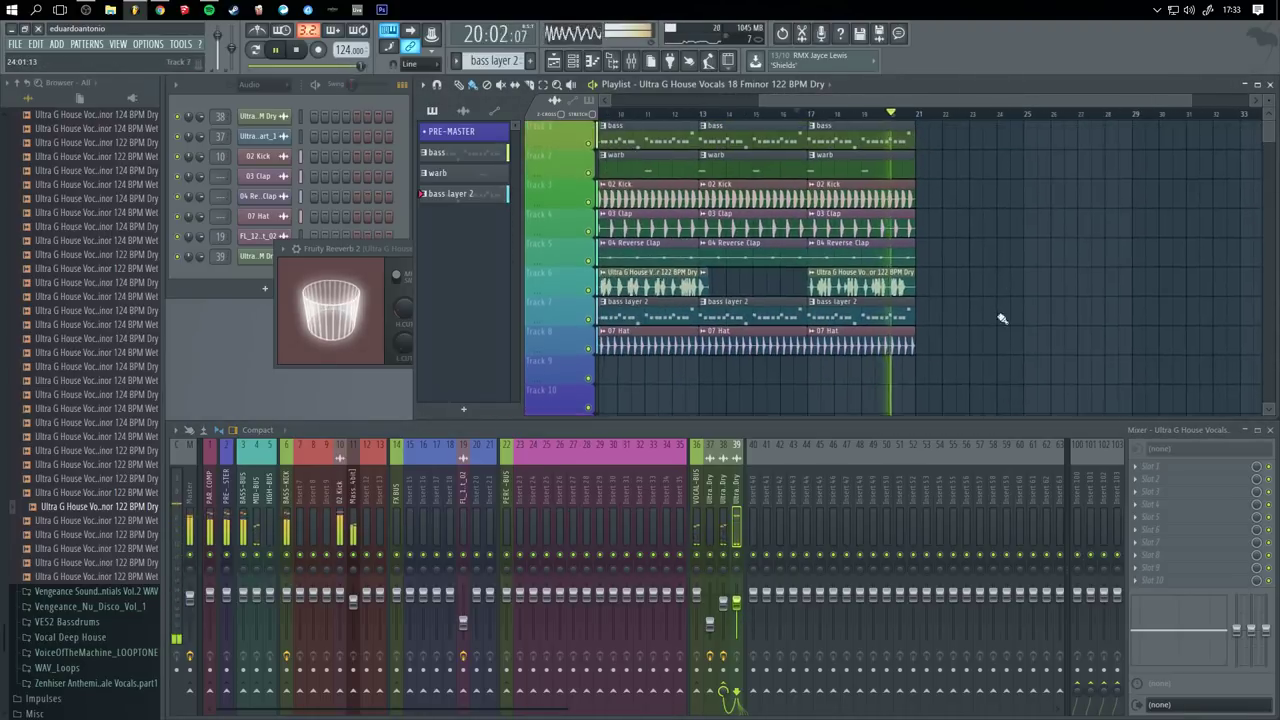
{"action": "left_click", "coordinate": [988, 255]}
{"action": "right_click", "coordinate": [1008, 258]}
{"action": "key", "text": "space"}
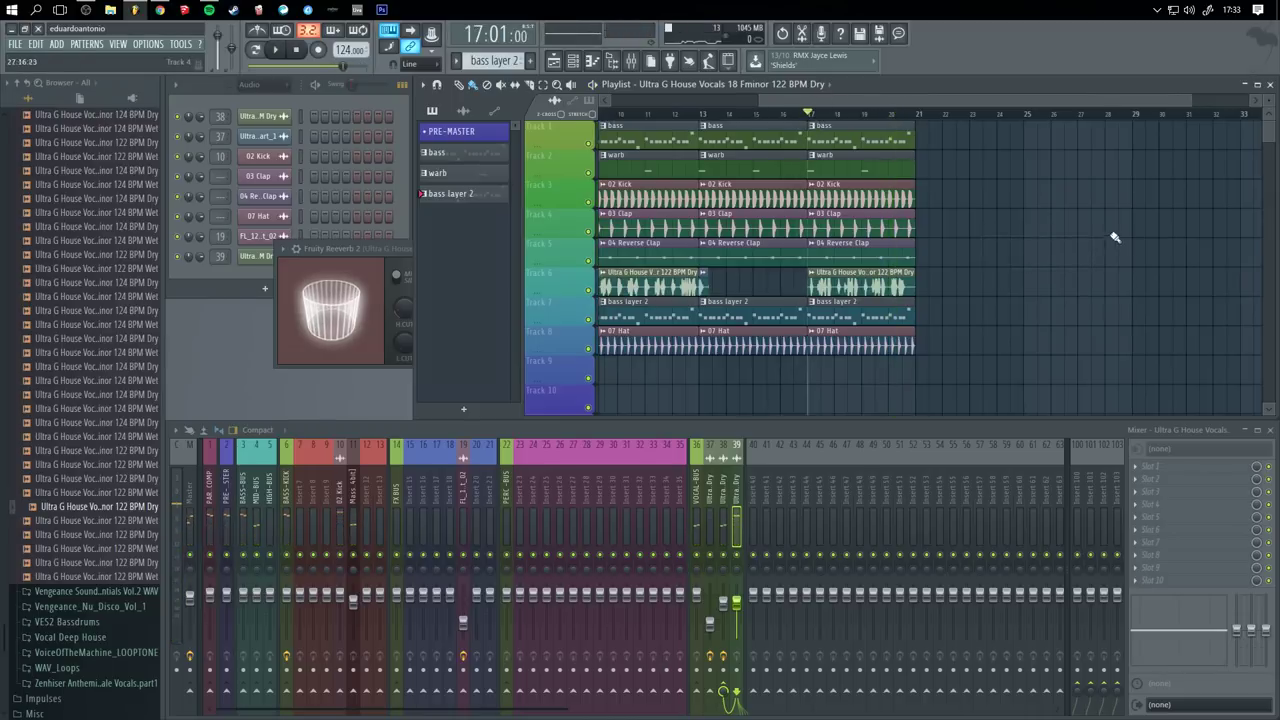
{"action": "left_click", "coordinate": [1115, 237]}
{"action": "right_click", "coordinate": [1117, 236]}
- Browse the Bingoshakerz Future & G-House loops and audition 31 Riser, 24 Chord, 27 Downlift 1 and 29 Uplift 1
{"action": "scroll", "coordinate": [100, 392], "scroll_direction": "up", "scroll_amount": 15}
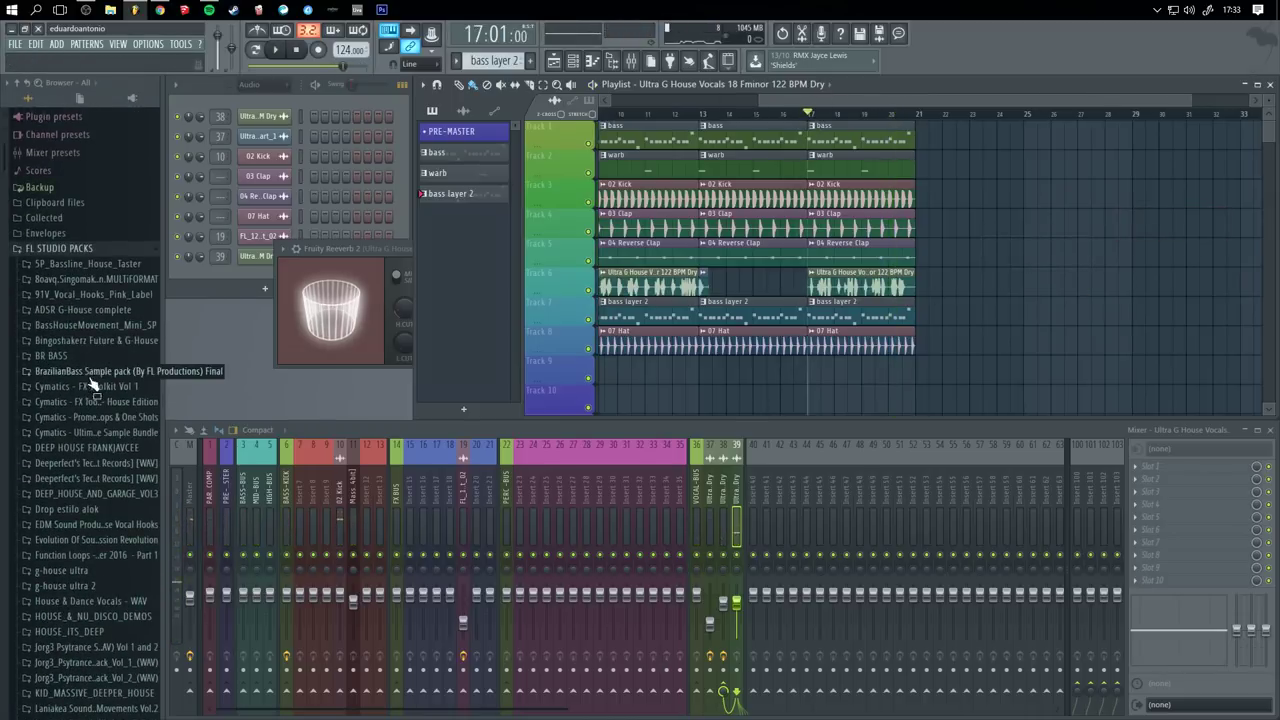
{"action": "left_click", "coordinate": [88, 341]}
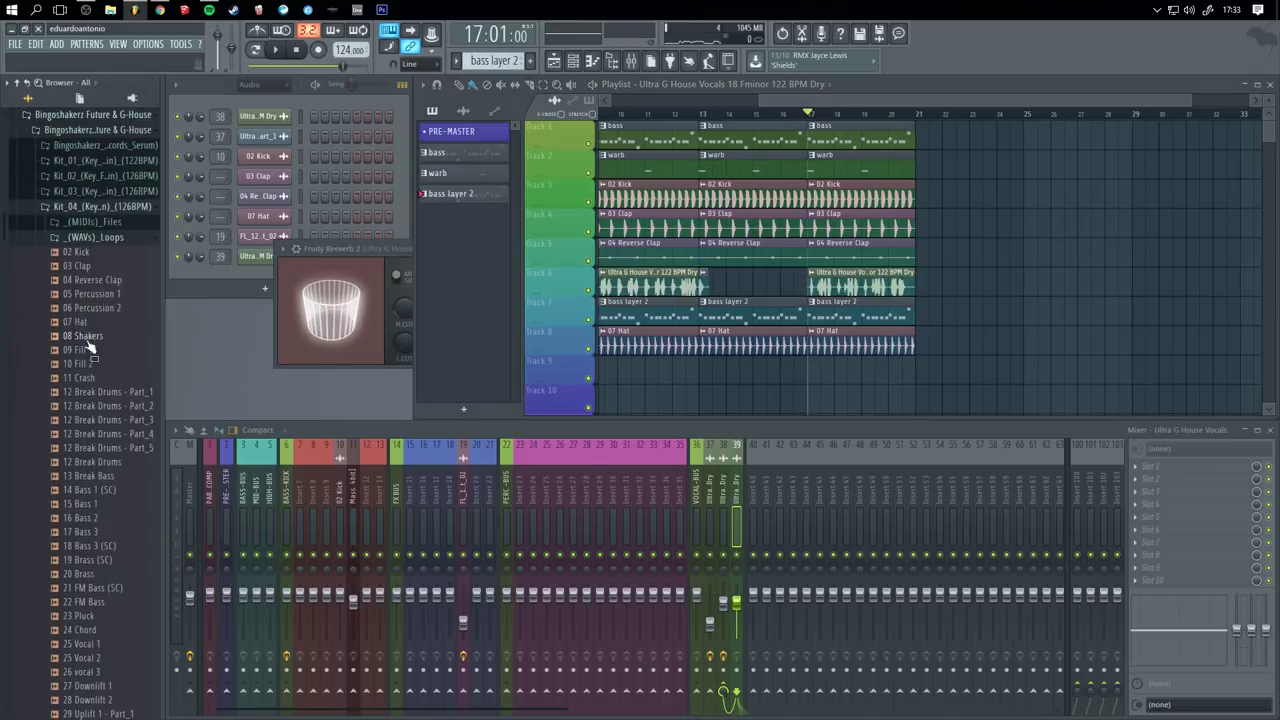
{"action": "scroll", "coordinate": [97, 375], "scroll_direction": "down", "scroll_amount": 7}
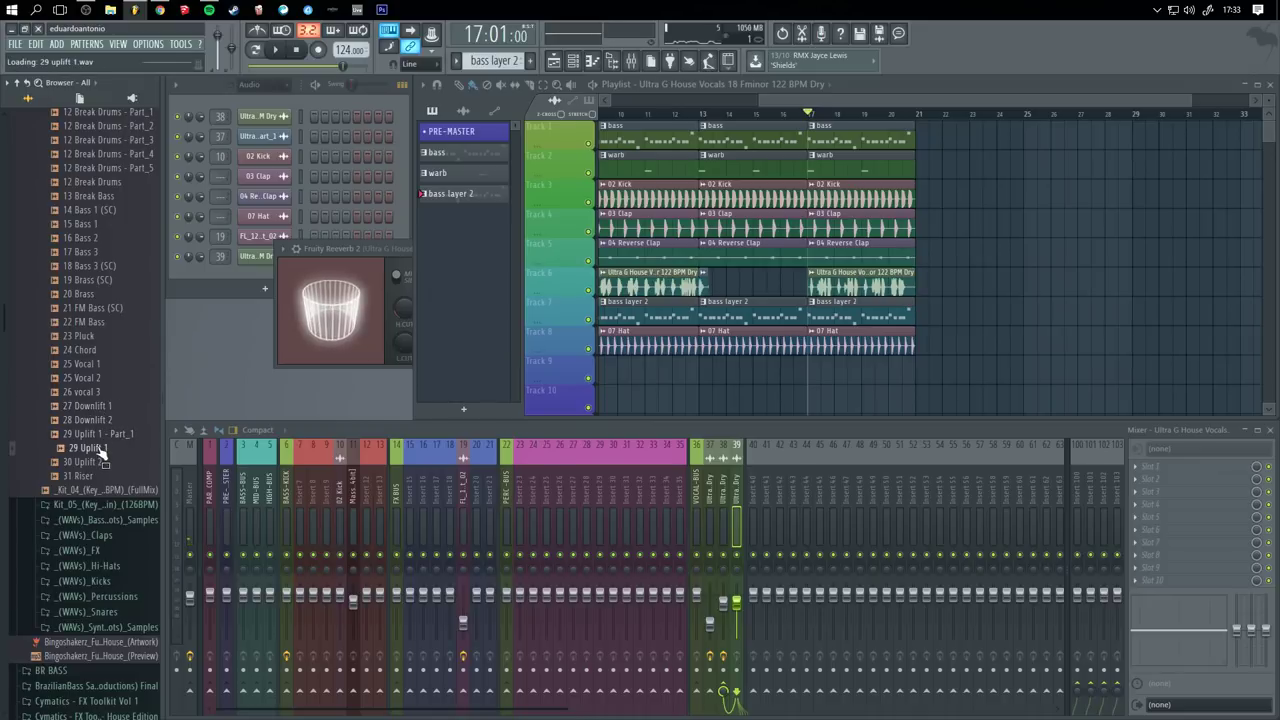
{"action": "left_click", "coordinate": [93, 477]}
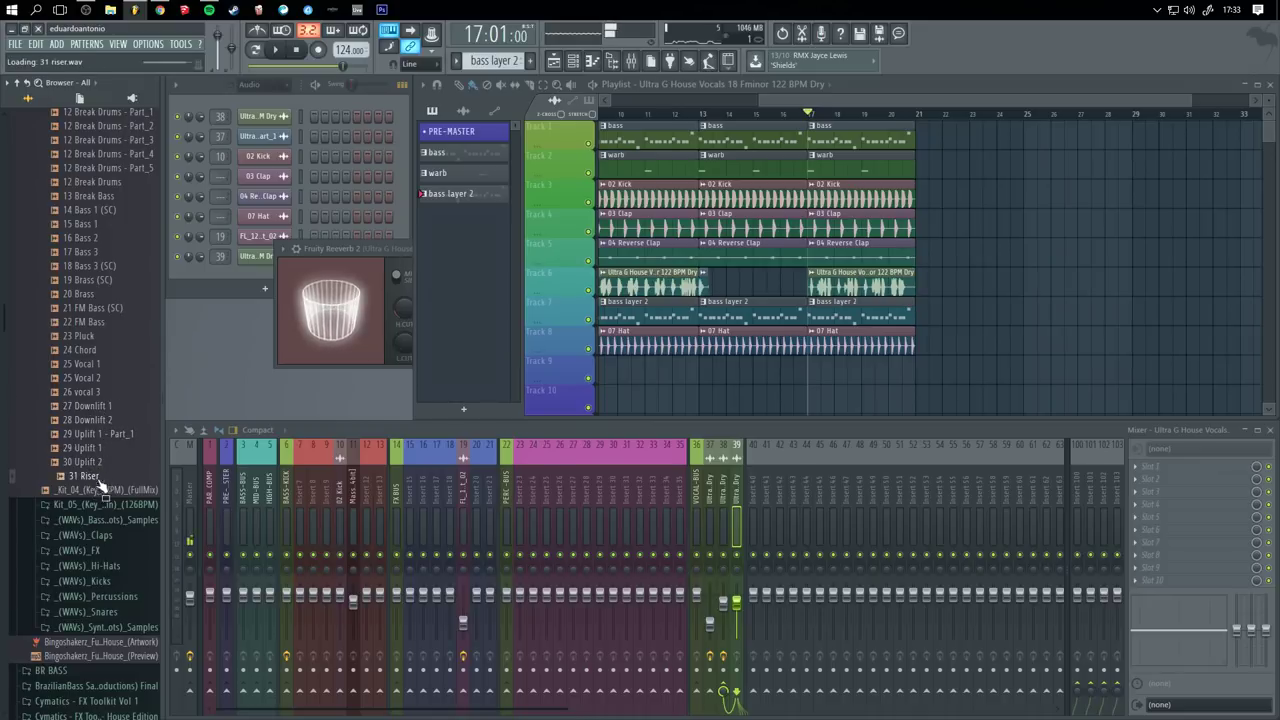
{"action": "left_click", "coordinate": [95, 448]}
{"action": "scroll", "coordinate": [100, 440], "scroll_direction": "up", "scroll_amount": 4}
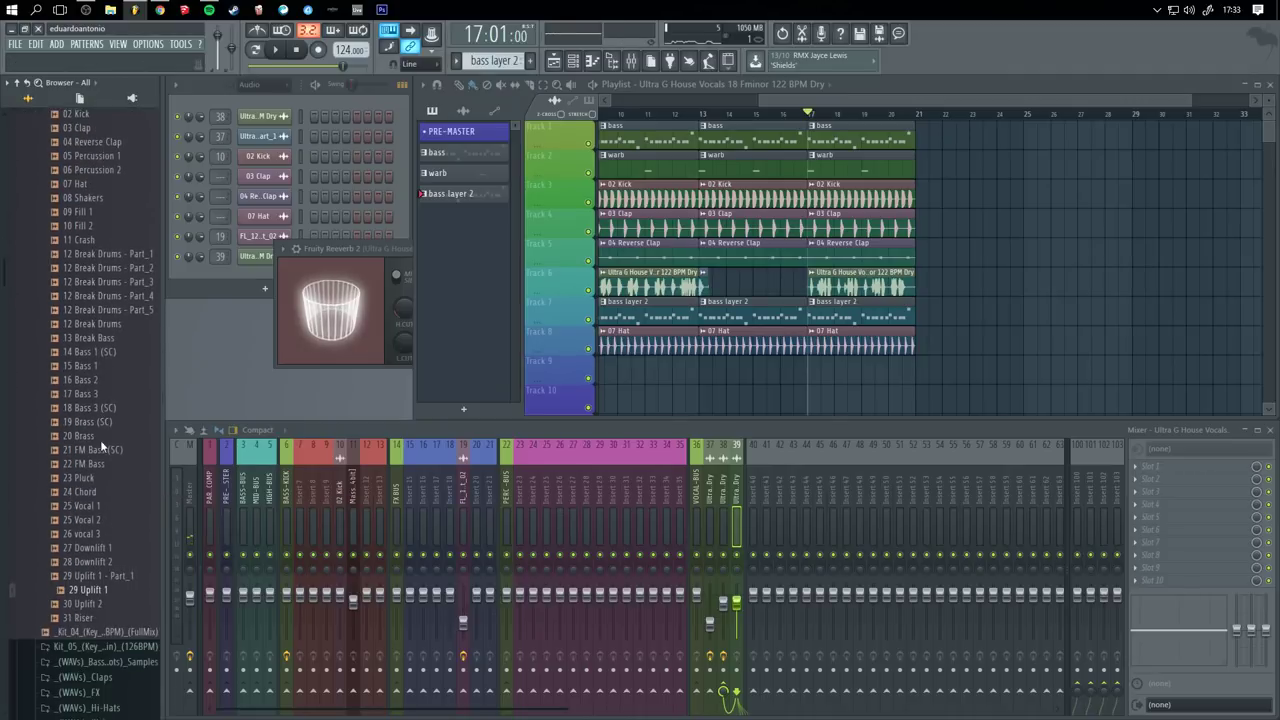
{"action": "left_click", "coordinate": [86, 492]}
{"action": "scroll", "coordinate": [95, 480], "scroll_direction": "up", "scroll_amount": 4}
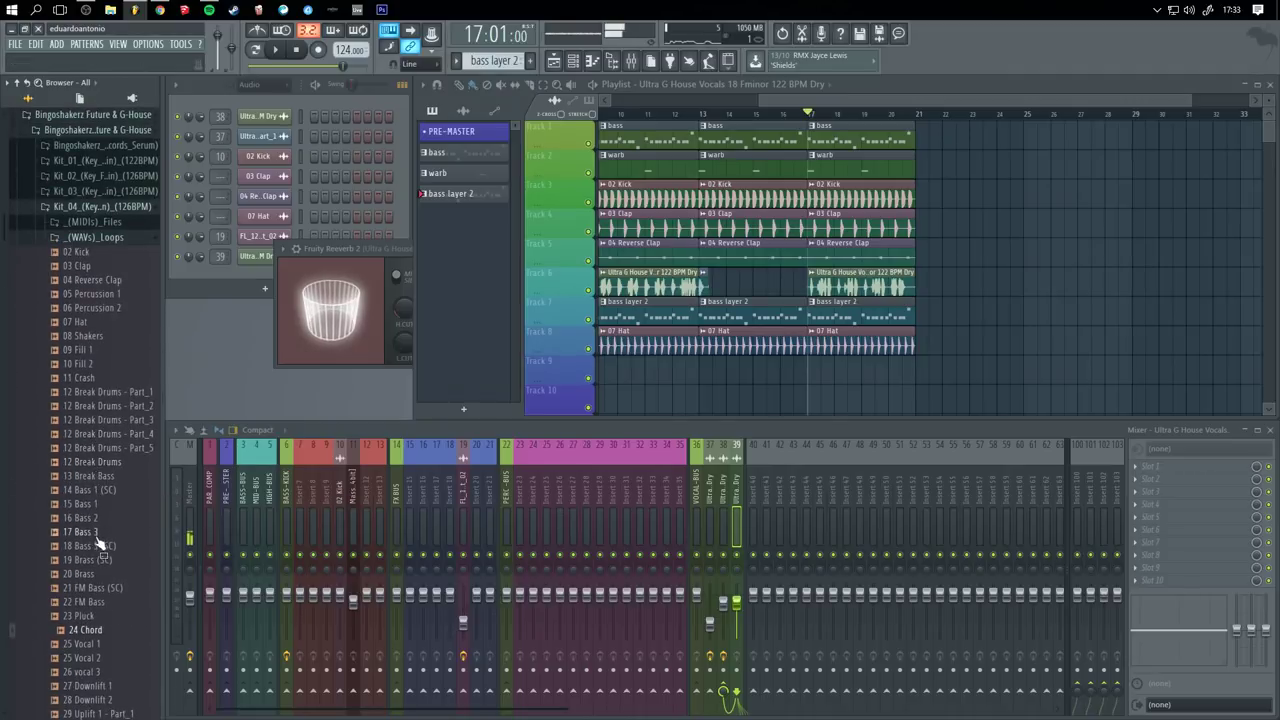
{"action": "scroll", "coordinate": [97, 483], "scroll_direction": "down", "scroll_amount": 4}
{"action": "left_click", "coordinate": [100, 547]}
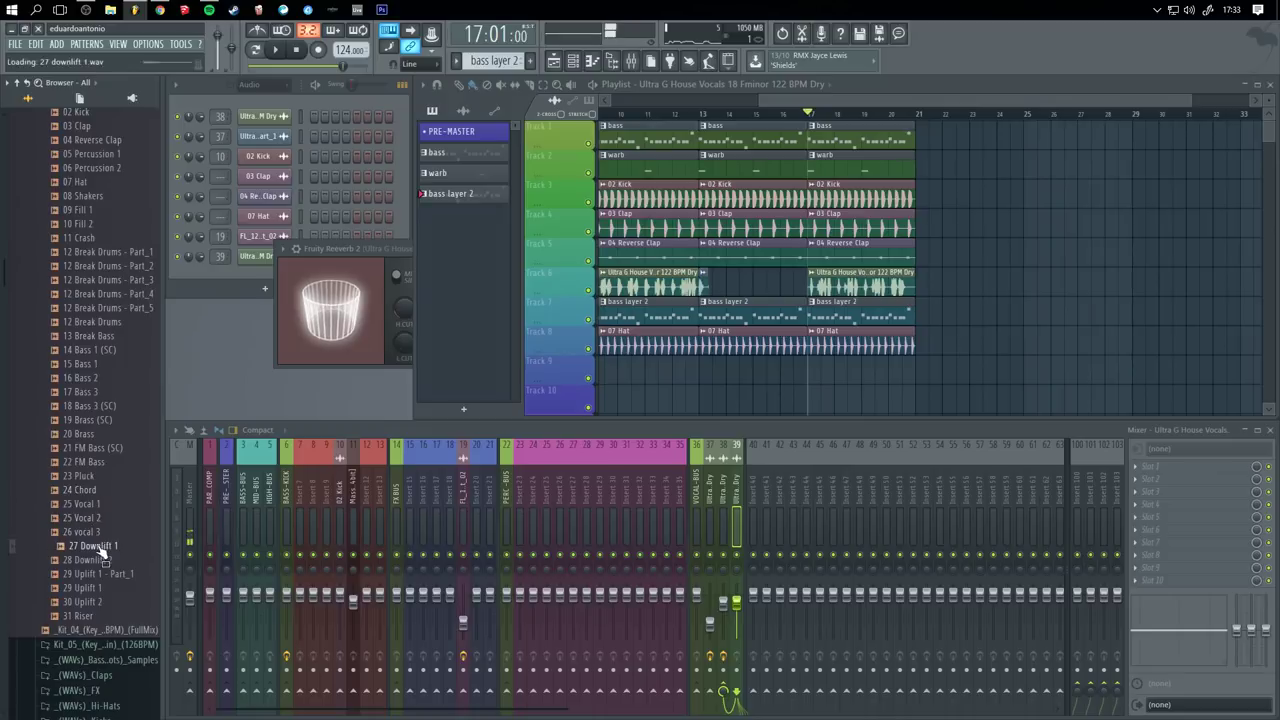
{"action": "left_click", "coordinate": [92, 588]}
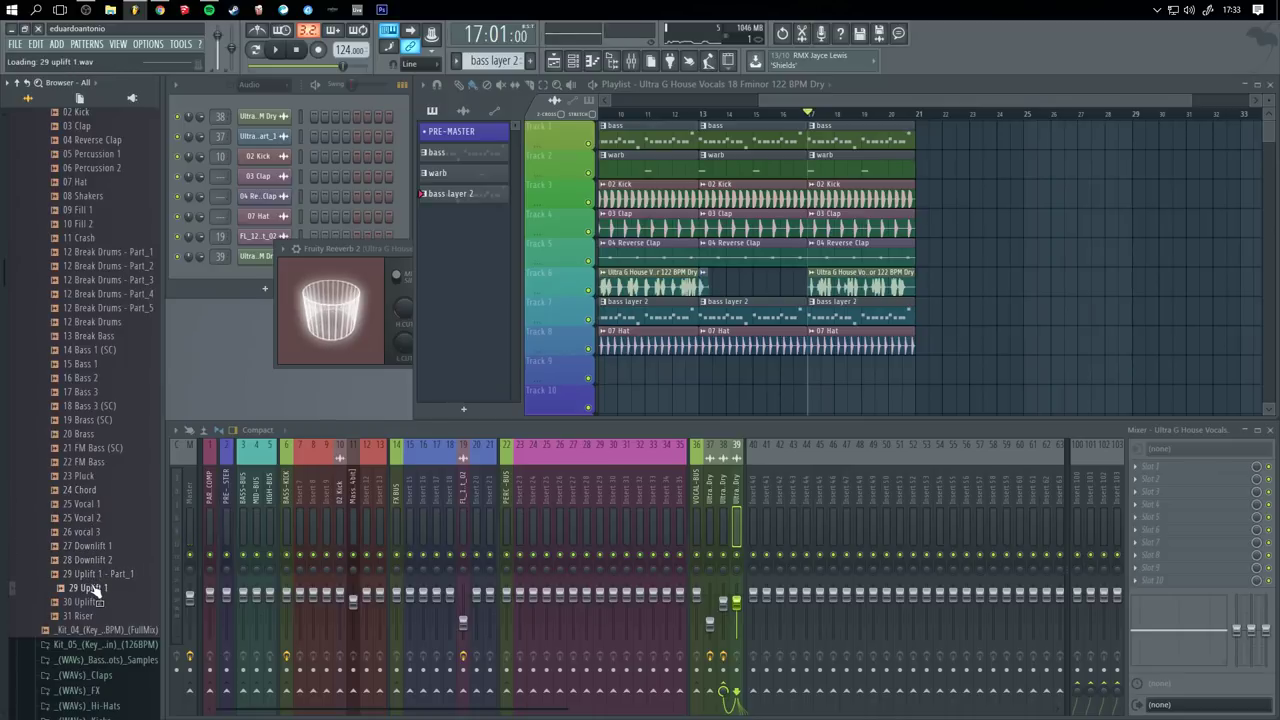
- Place the 29 Uplift 1 sample on track 9 at bar 13 and normalize it
{"action": "left_click_drag", "start_coordinate": [796, 441], "coordinate": [777, 373]}
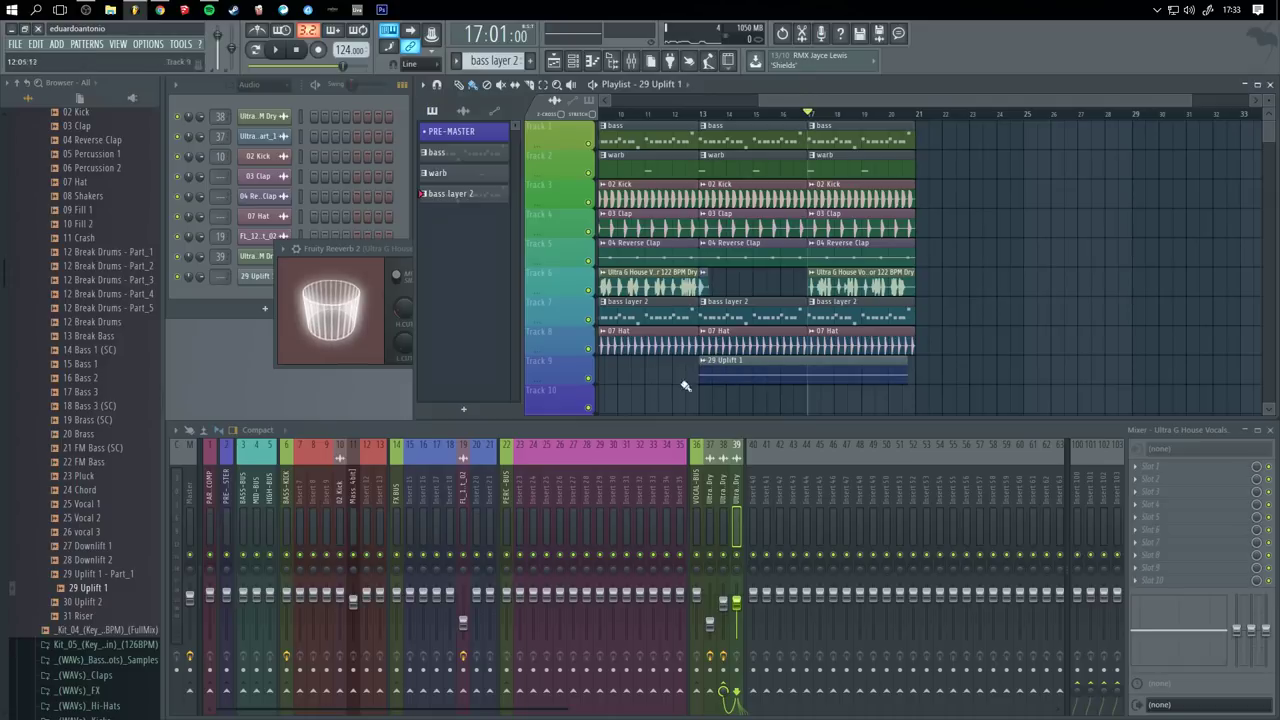
{"action": "double_click", "coordinate": [762, 370]}
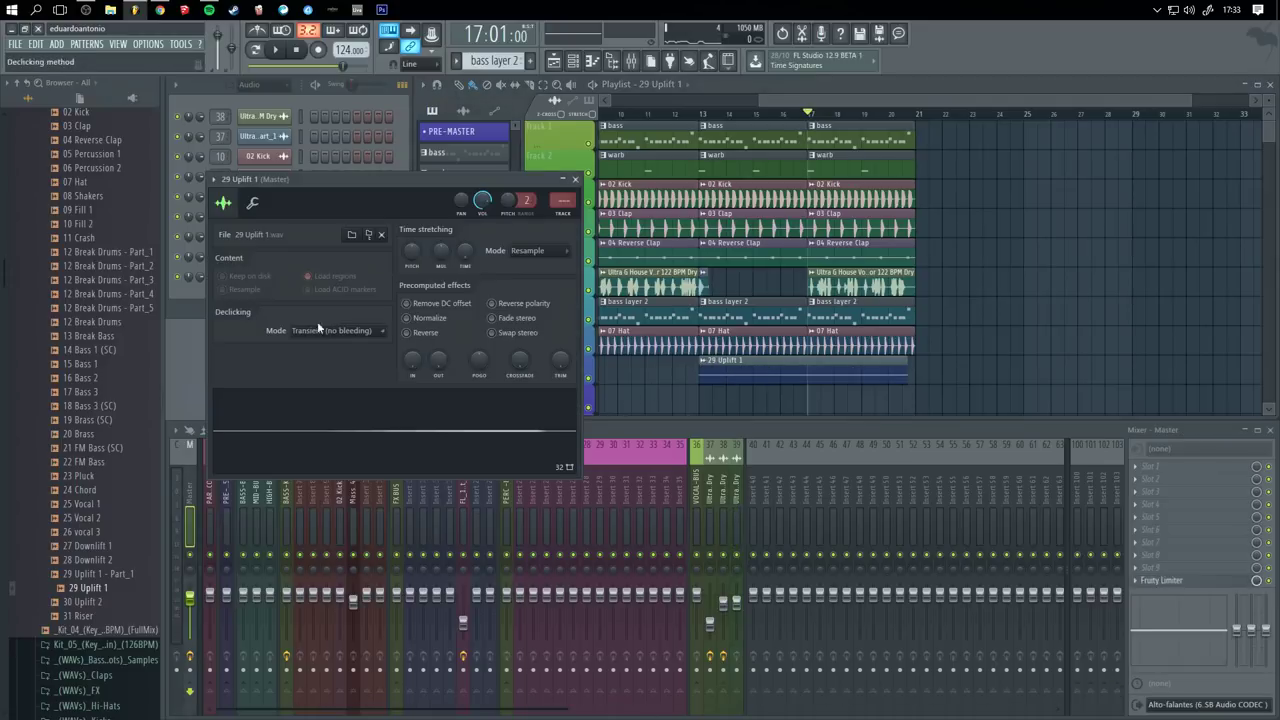
{"action": "left_click", "coordinate": [435, 321]}
{"action": "left_click", "coordinate": [575, 179]}
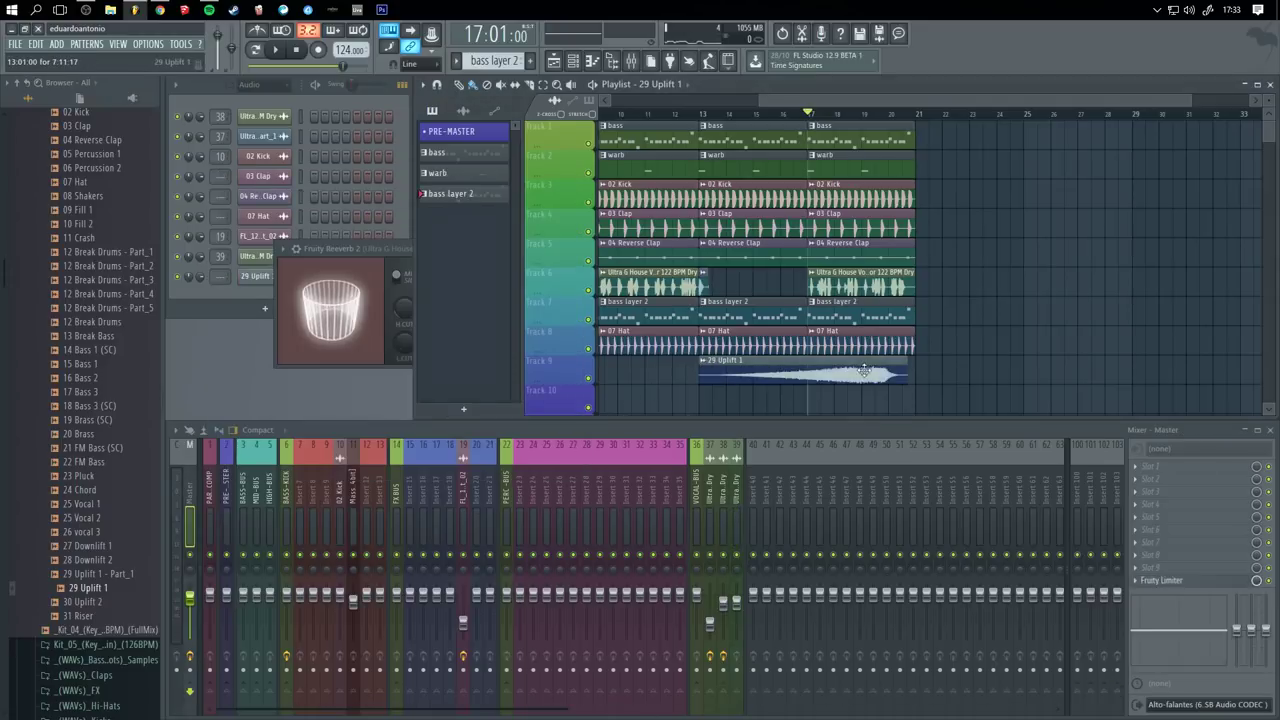
- Move the 29 Uplift 1 clip to about bar 10 on track 9 and play the arrangement from bar 12
{"action": "left_click_drag", "start_coordinate": [864, 372], "coordinate": [787, 374]}
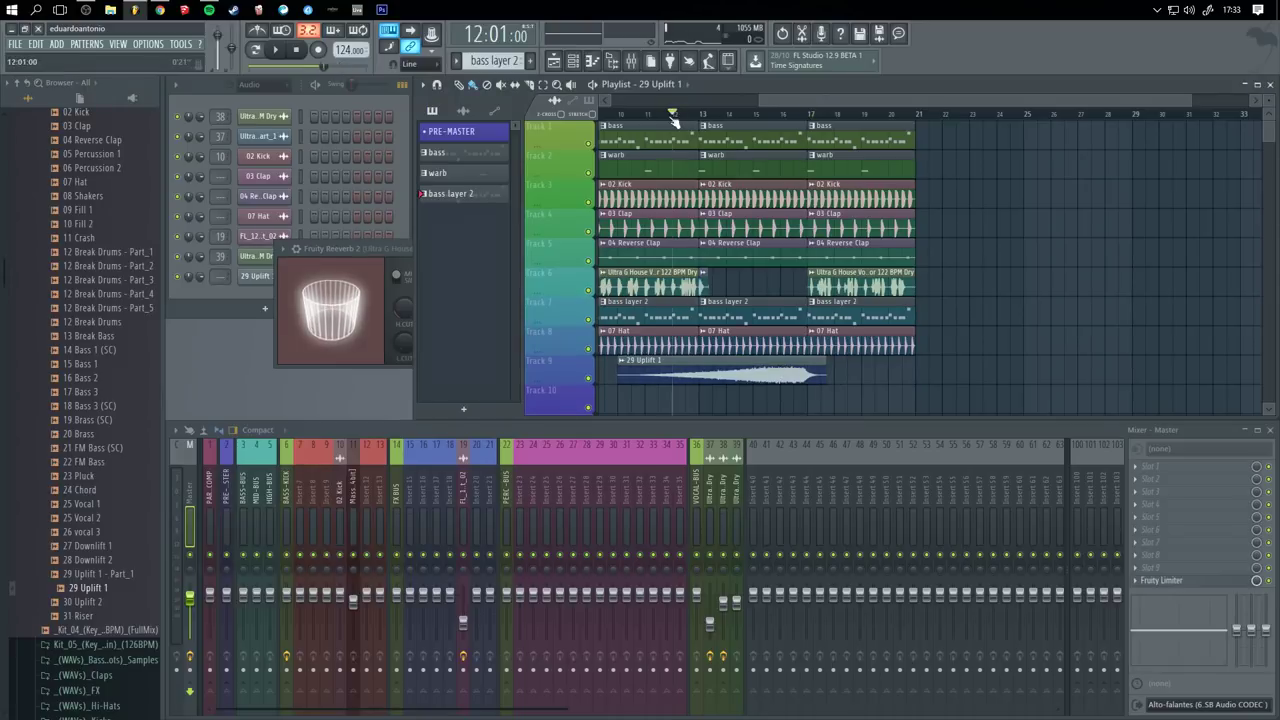
{"action": "key", "text": "space"}
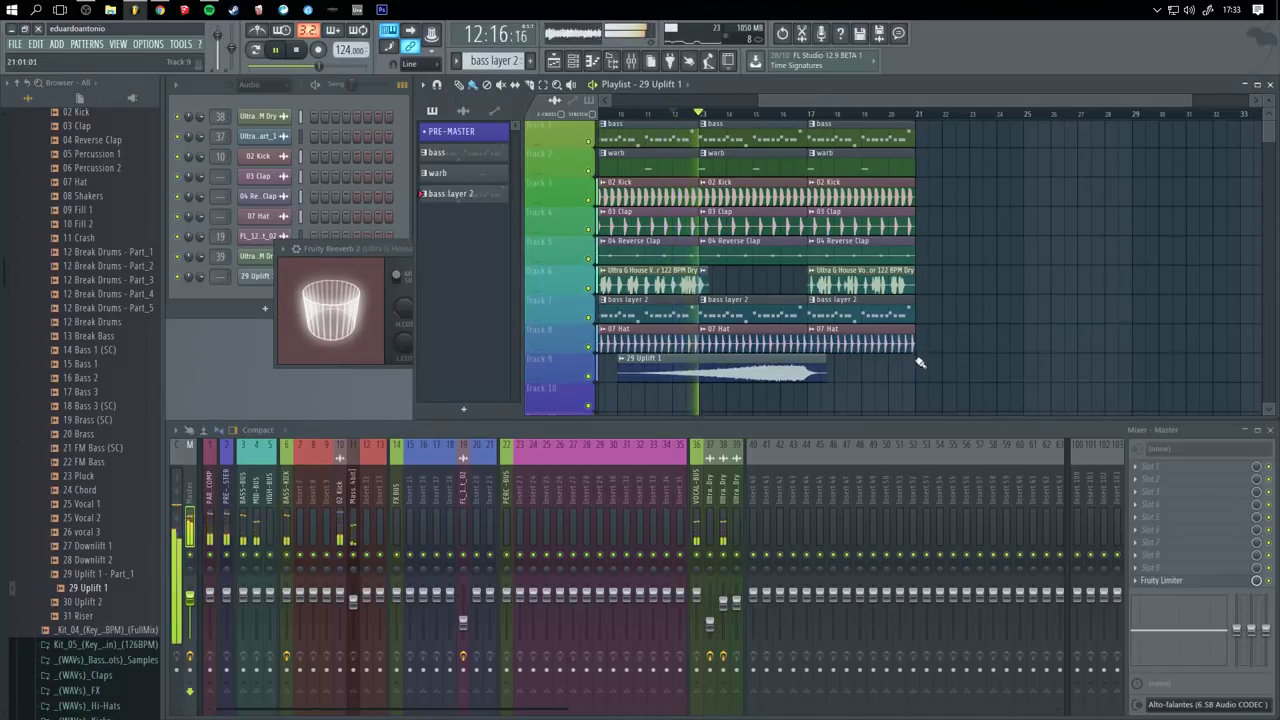
{"action": "left_click_drag", "start_coordinate": [917, 368], "coordinate": [932, 314]}
{"action": "left_click", "coordinate": [953, 343]}
{"action": "right_click", "coordinate": [973, 347]}
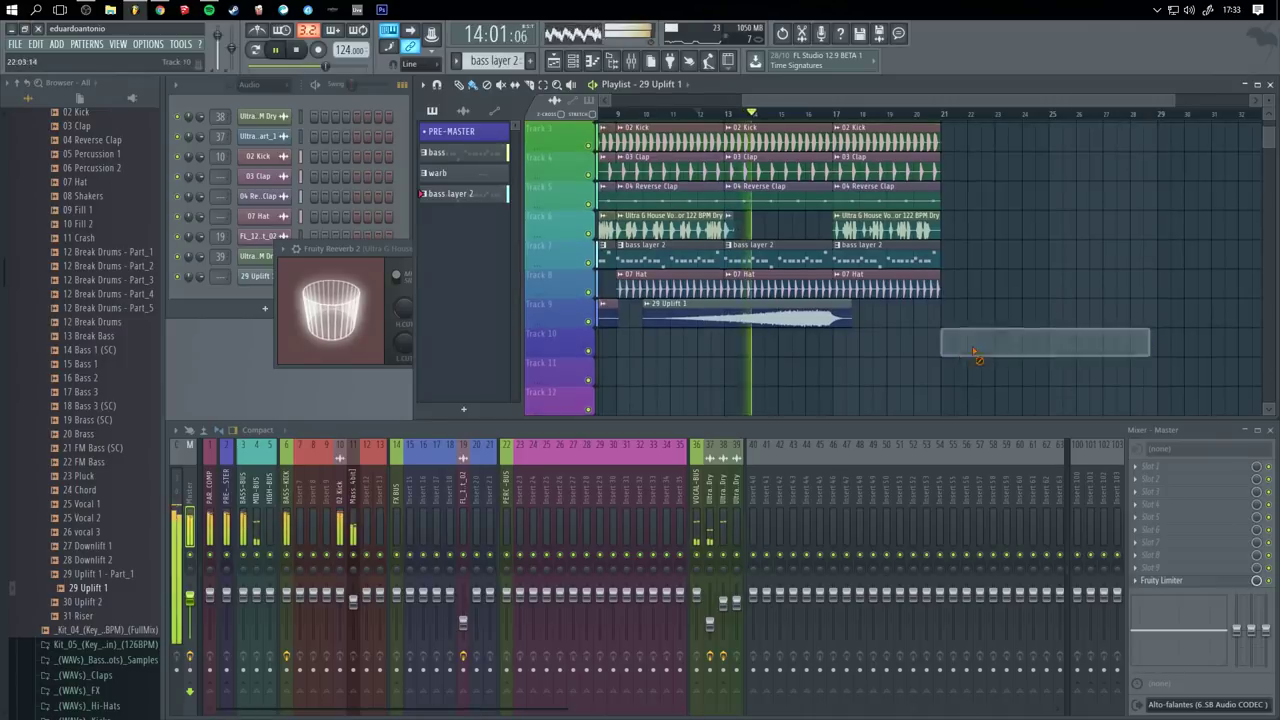
{"action": "left_click", "coordinate": [938, 317]}
{"action": "right_click", "coordinate": [965, 323]}
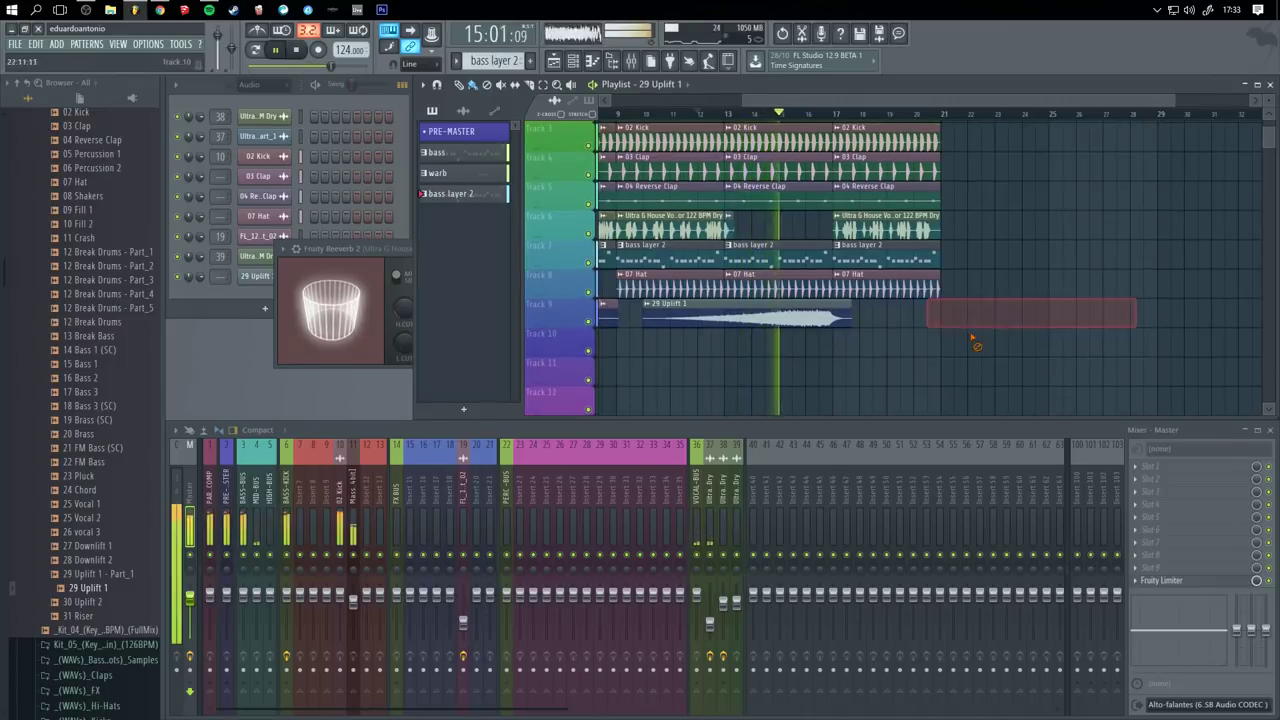
{"action": "left_click", "coordinate": [910, 365]}
{"action": "right_click", "coordinate": [943, 382]}
{"action": "left_click", "coordinate": [934, 369]}
{"action": "right_click", "coordinate": [954, 383]}
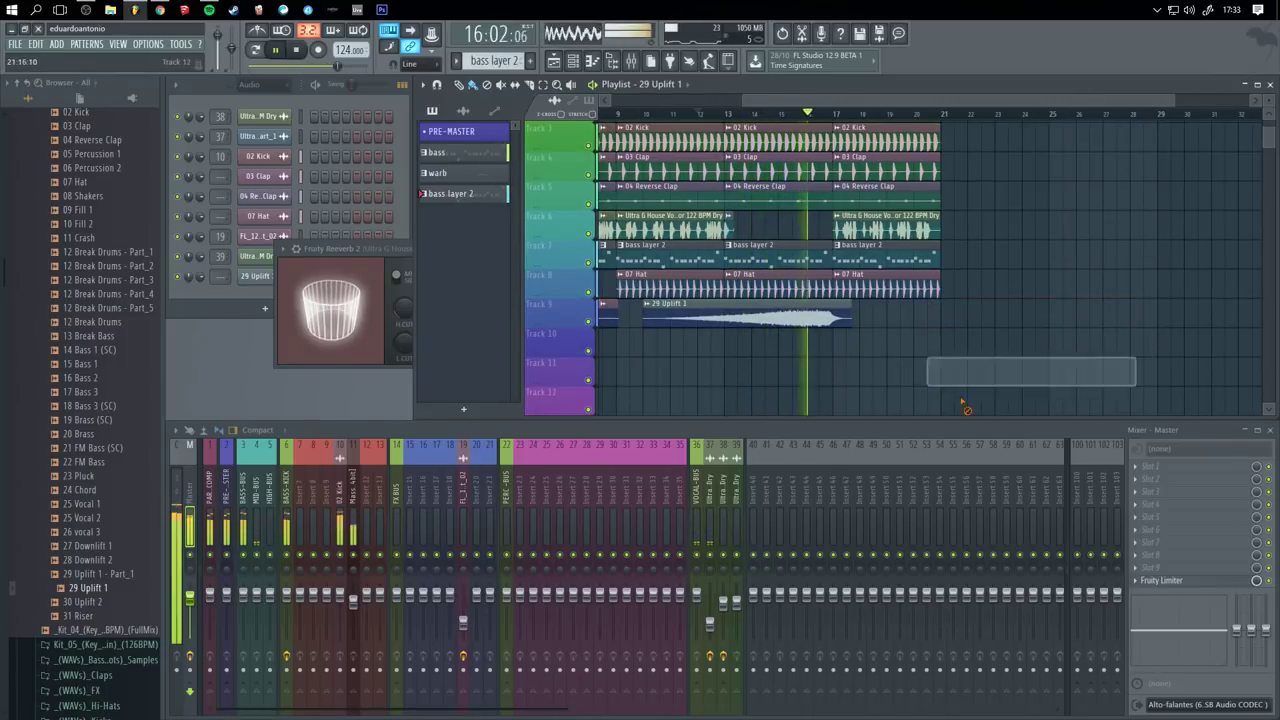
{"action": "left_click", "coordinate": [988, 318]}
{"action": "right_click", "coordinate": [1010, 317]}
{"action": "left_click_drag", "start_coordinate": [1011, 316], "coordinate": [1180, 263]}
{"action": "left_click", "coordinate": [992, 313]}
{"action": "right_click", "coordinate": [1025, 312]}
- Stop playback and move the 29 Uplift 1 clip to bar 1 on track 10, below the impact clip's track
{"action": "left_click_drag", "start_coordinate": [908, 330], "coordinate": [589, 348]}
{"action": "key", "text": "space"}
{"action": "left_click_drag", "start_coordinate": [665, 330], "coordinate": [665, 360]}
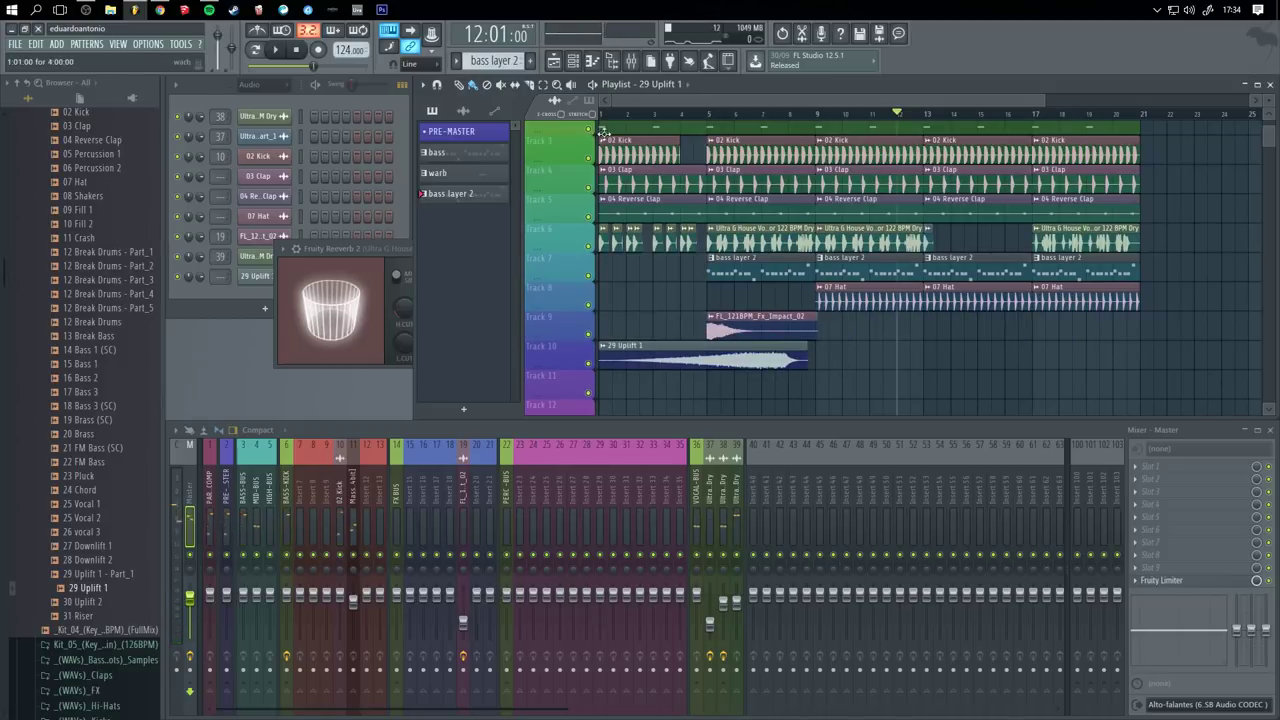
- Time-stretch the 29 Uplift 1 clip shorter so its peak lands at bar 5, and play back the transition
{"action": "left_click_drag", "start_coordinate": [803, 362], "coordinate": [714, 362]}
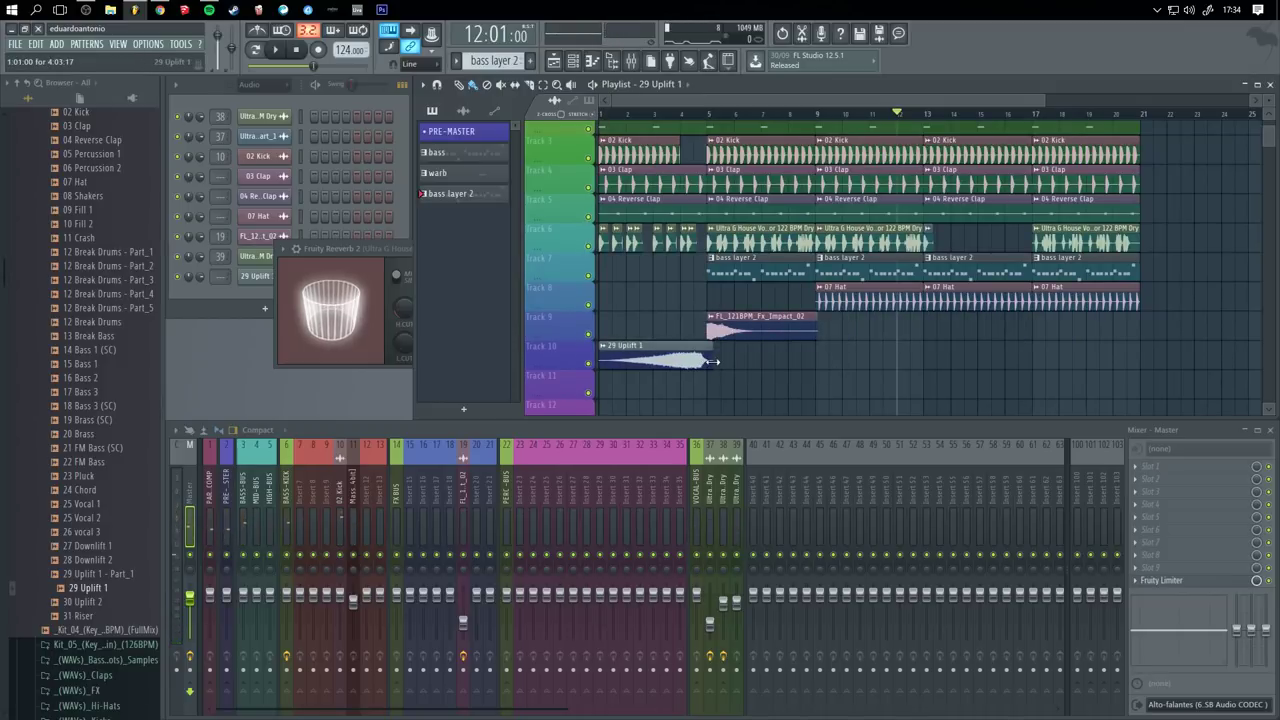
{"action": "scroll", "coordinate": [742, 374], "scroll_direction": "up", "scroll_amount": 6}
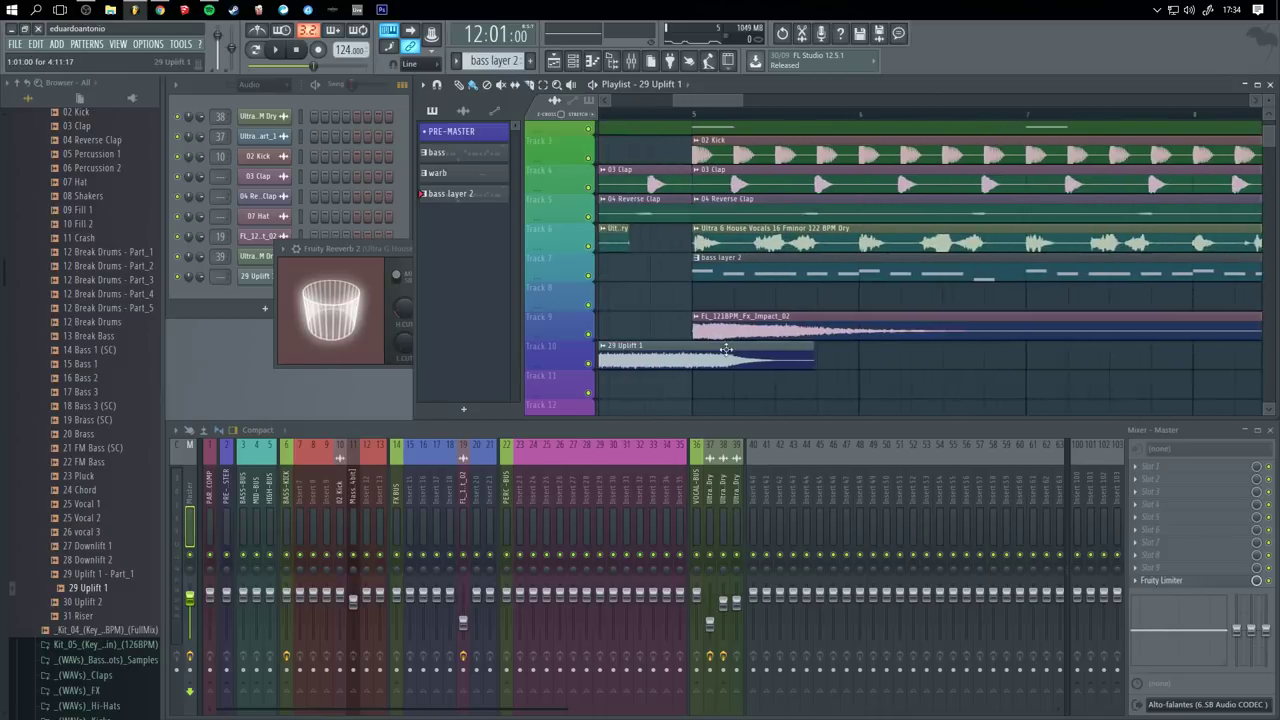
{"action": "left_click_drag", "start_coordinate": [857, 364], "coordinate": [784, 364]}
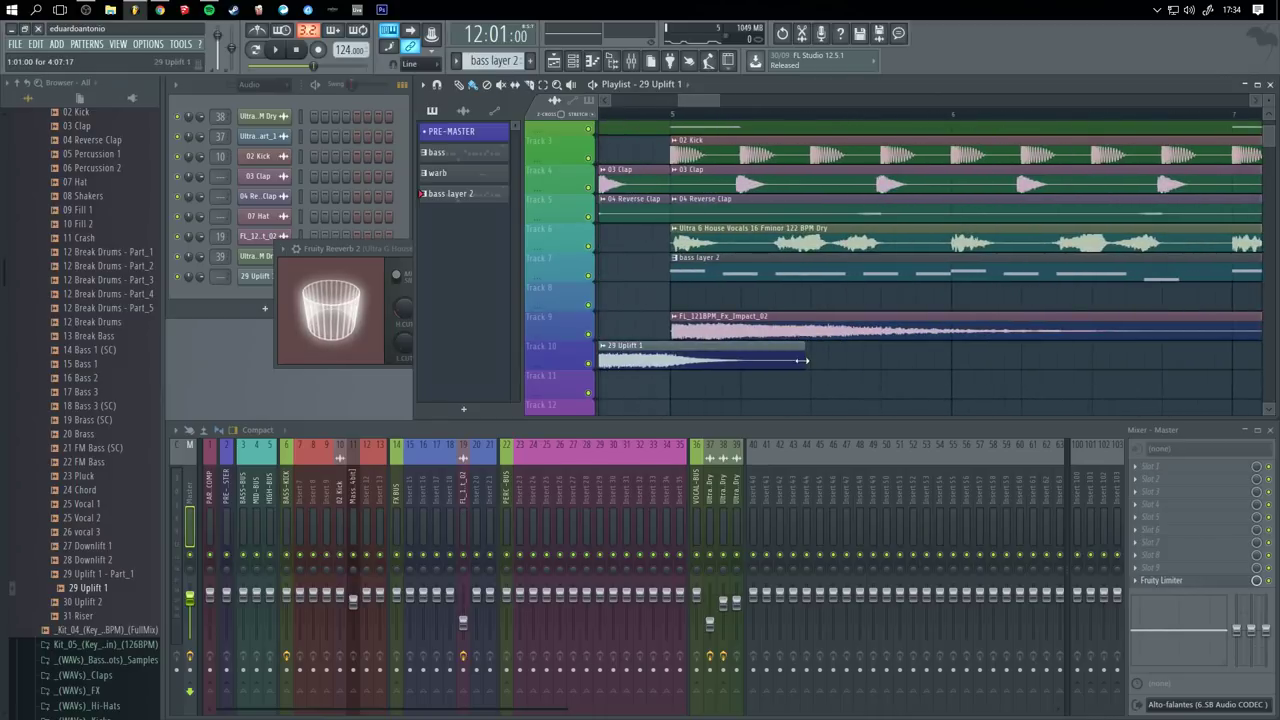
{"action": "key", "text": "space"}
{"action": "scroll", "coordinate": [622, 116], "scroll_direction": "down", "scroll_amount": 6}
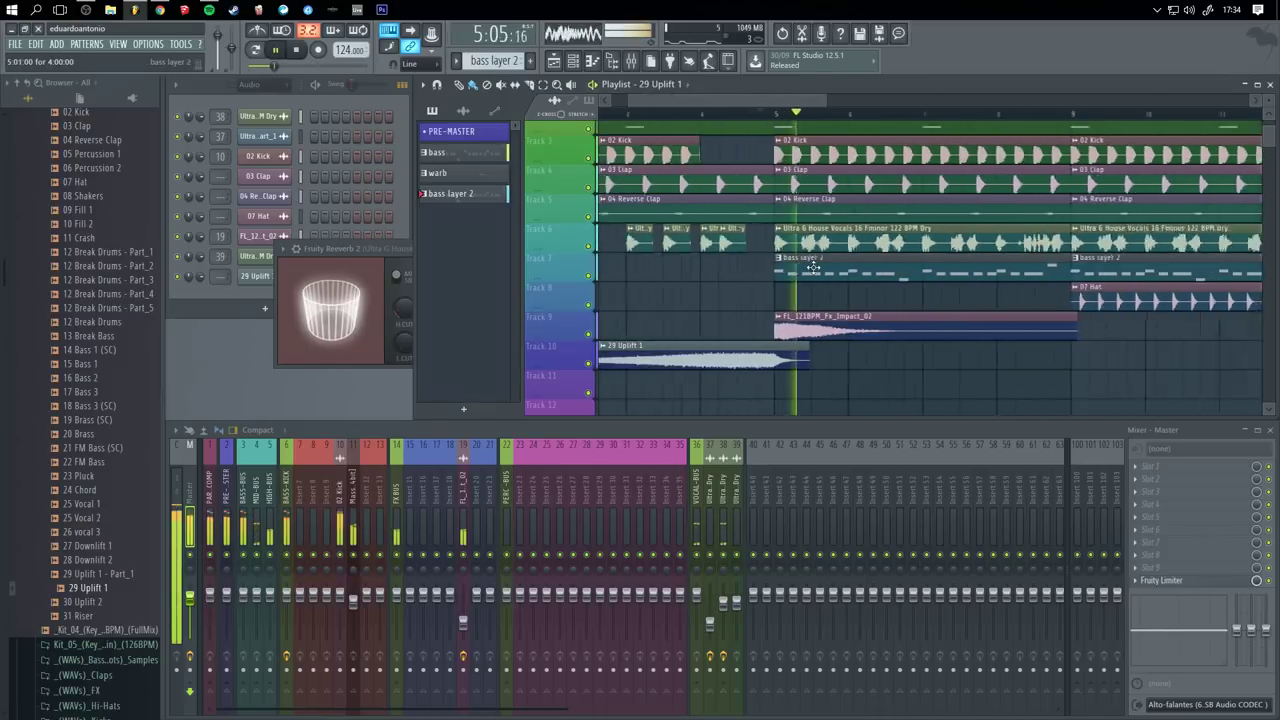
{"action": "left_click", "coordinate": [632, 114]}
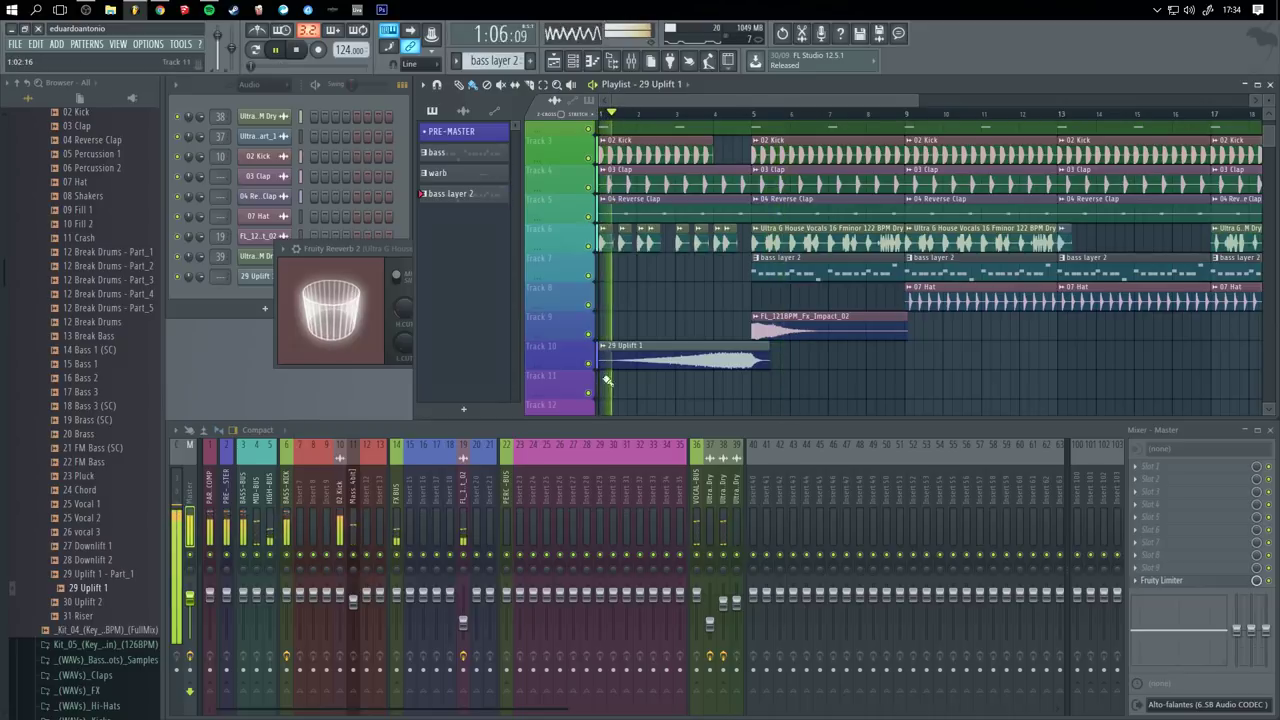
- Route the 29 Uplift 1 channel to mixer insert 20, lower its fader to -18.4 dB and send it through insert 19
{"action": "right_click", "coordinate": [475, 496]}
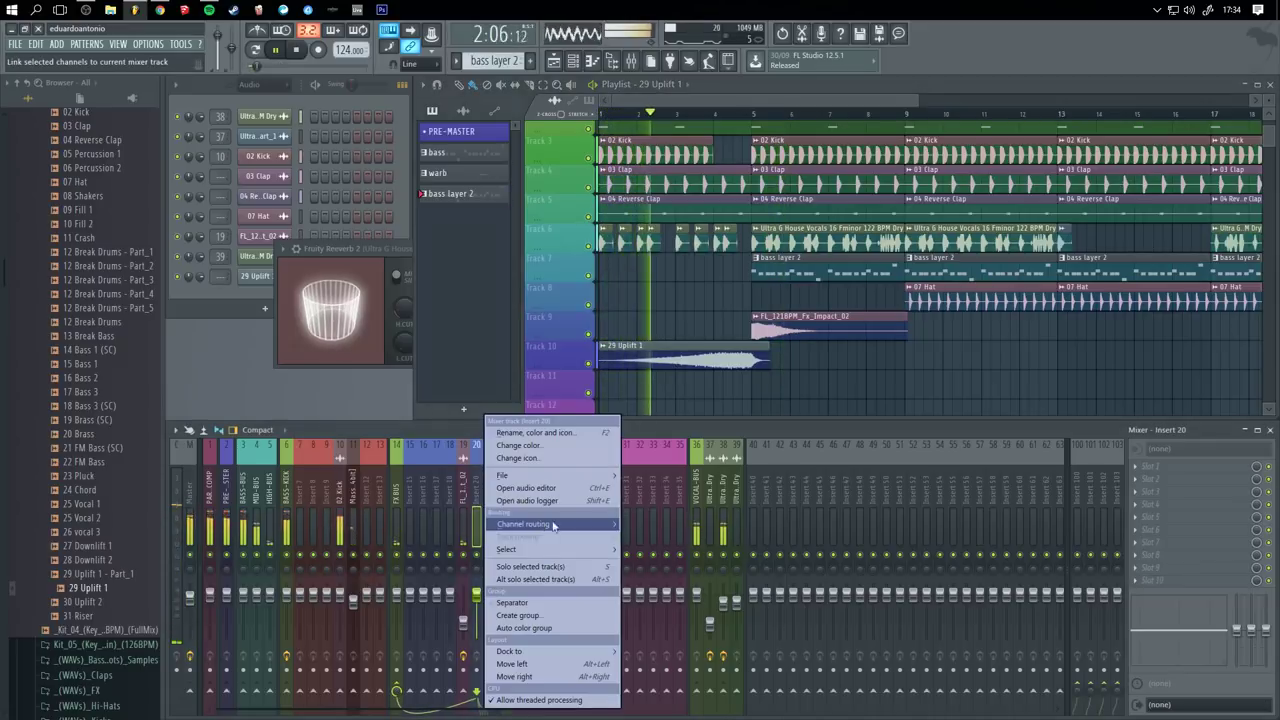
{"action": "left_click", "coordinate": [625, 524]}
{"action": "key", "text": "space"}
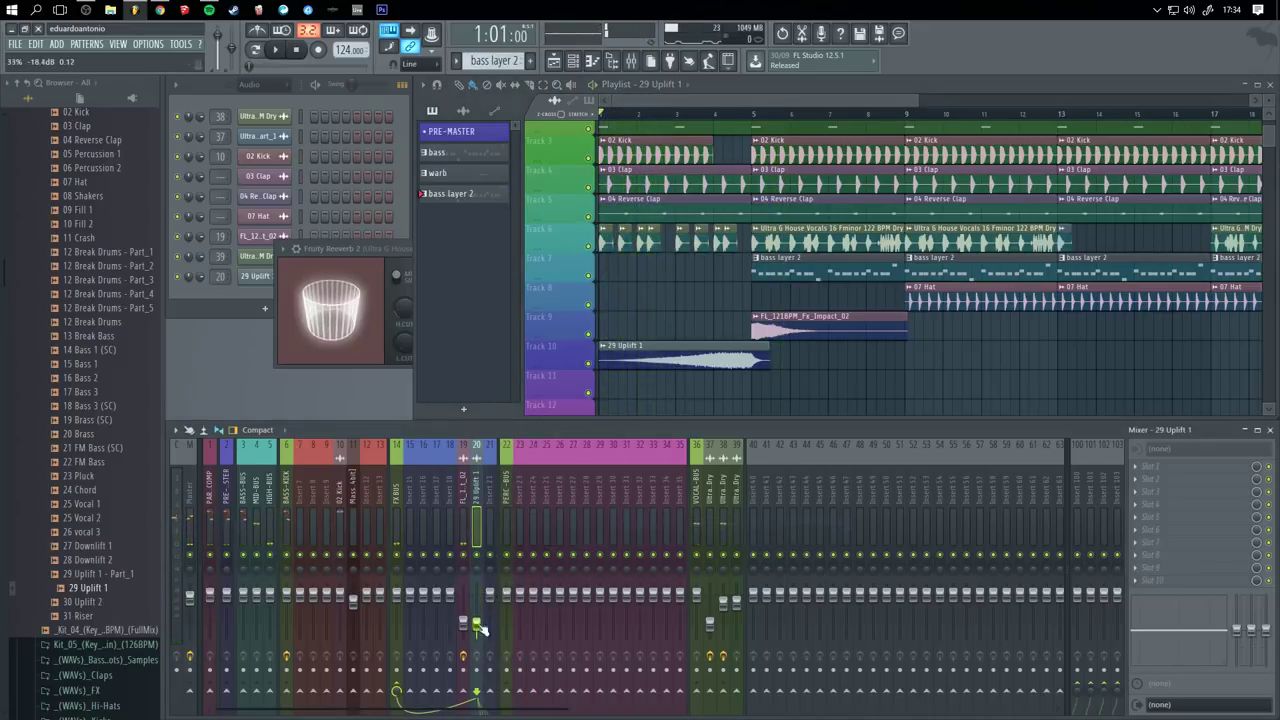
{"action": "key", "text": "space"}
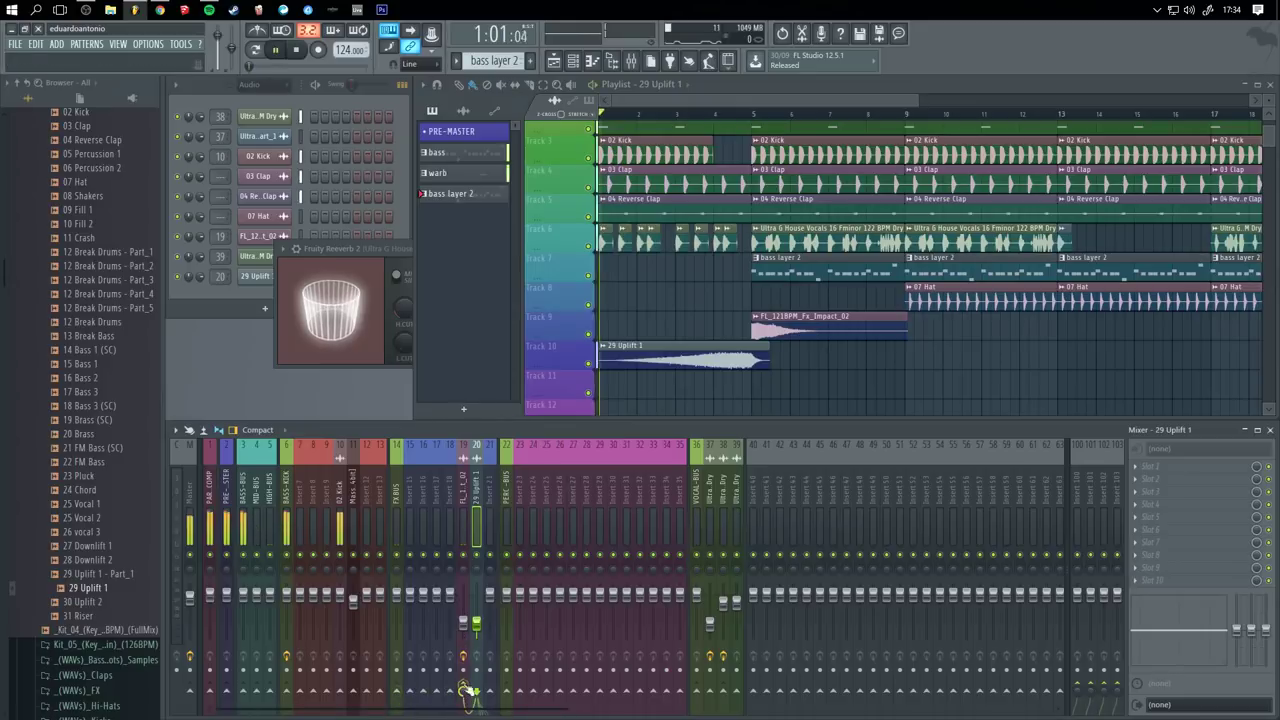
{"action": "left_click", "coordinate": [860, 376]}
{"action": "left_click_drag", "start_coordinate": [924, 373], "coordinate": [980, 357]}
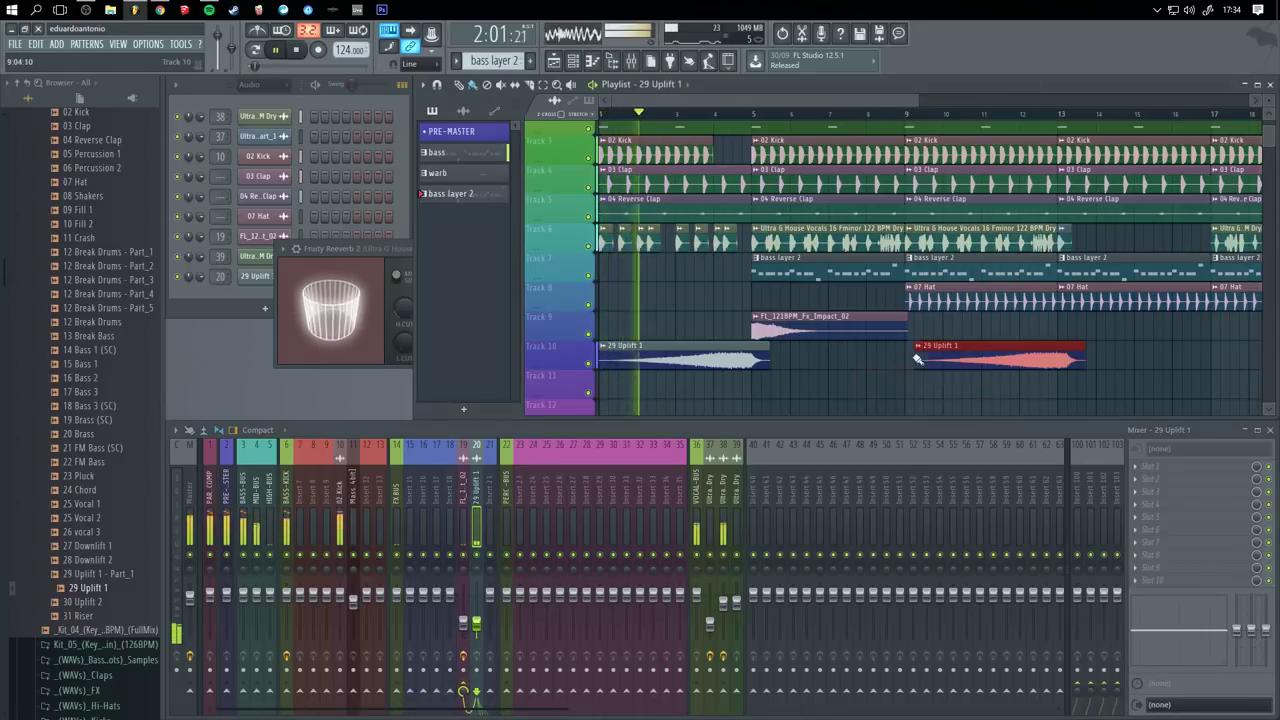
{"action": "right_click", "coordinate": [980, 358]}
{"action": "scroll", "coordinate": [891, 314], "scroll_direction": "up", "scroll_amount": 2}
{"action": "scroll", "coordinate": [970, 220], "scroll_direction": "down", "scroll_amount": 1}
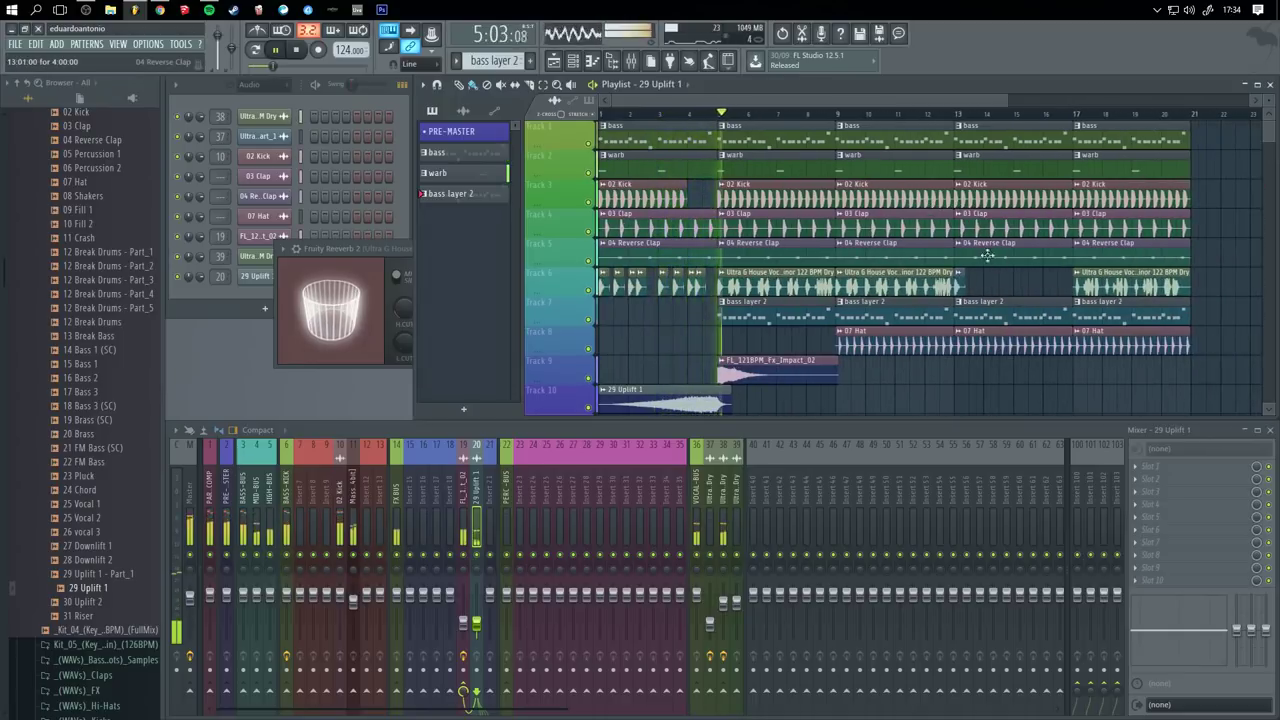
{"action": "left_click_drag", "start_coordinate": [962, 289], "coordinate": [811, 300]}
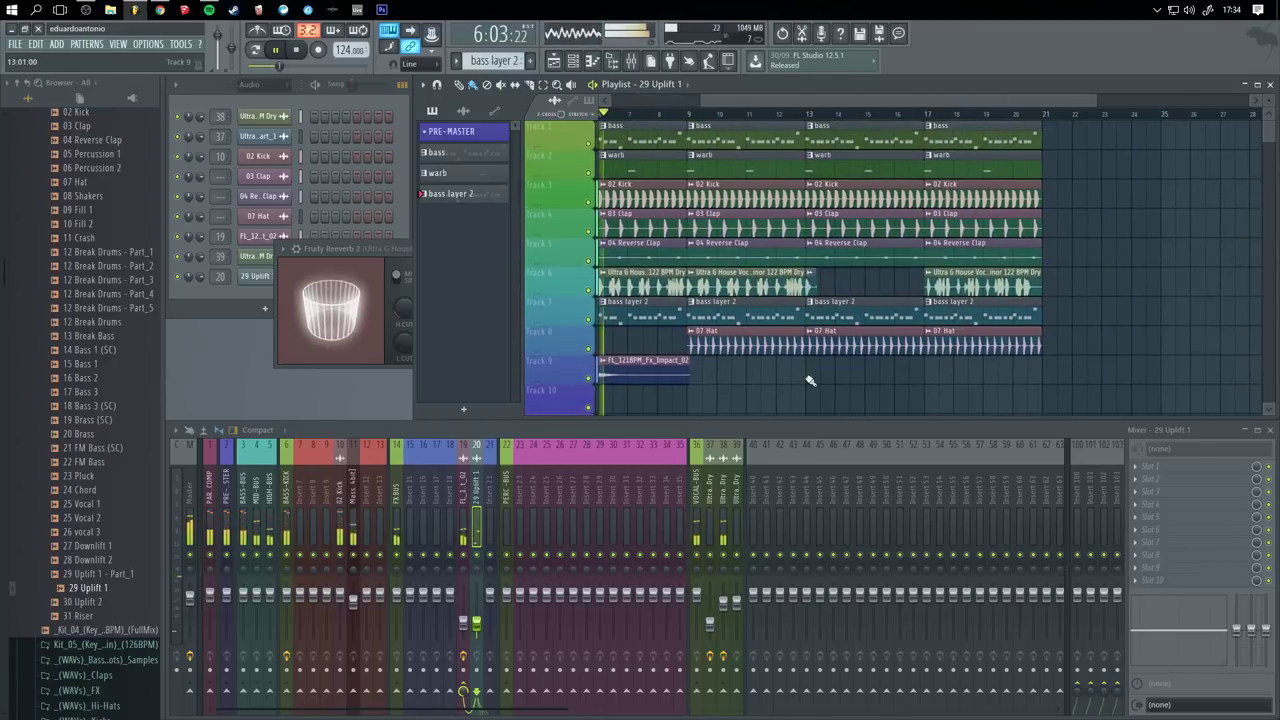
{"action": "left_click", "coordinate": [808, 377]}
{"action": "right_click", "coordinate": [856, 382]}
{"action": "left_click_drag", "start_coordinate": [806, 388], "coordinate": [940, 316]}
{"action": "left_click", "coordinate": [845, 371]}
{"action": "right_click", "coordinate": [870, 379]}
{"action": "left_click", "coordinate": [934, 360]}
{"action": "right_click", "coordinate": [932, 364]}
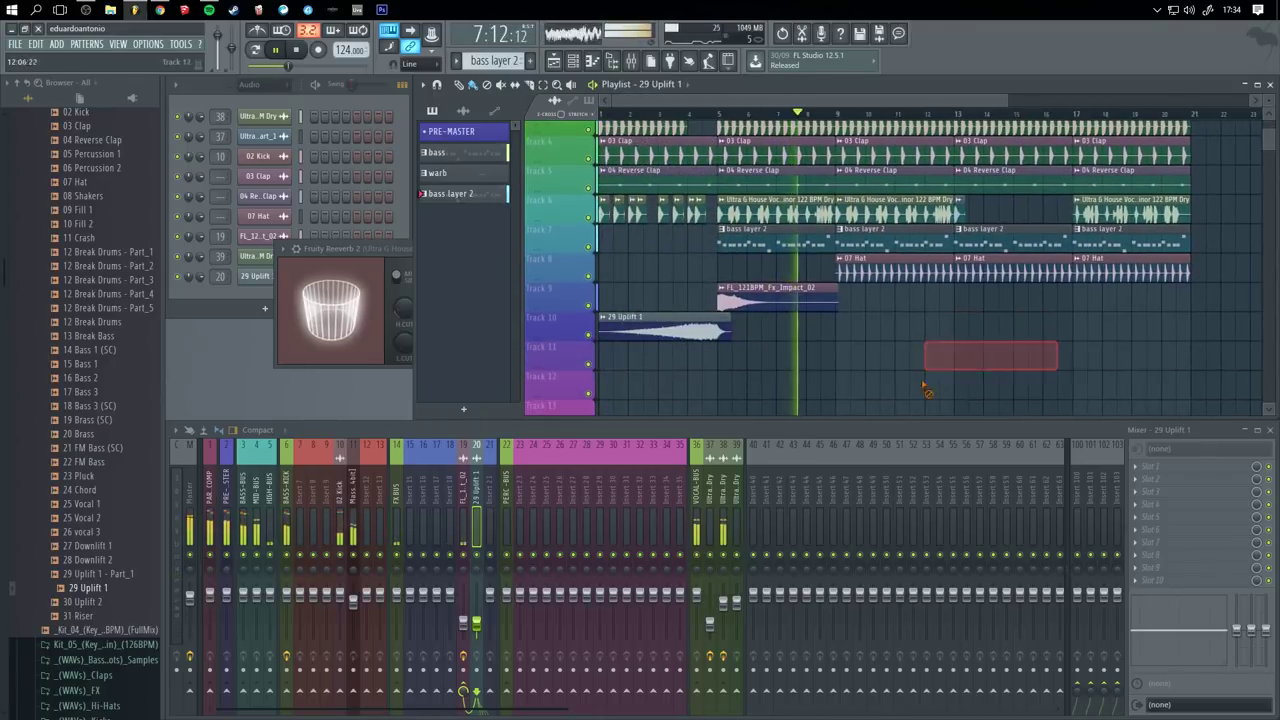
- Open the Bingoshakerz _(WAVs)_FX folder and audition 03 Low Crash, 11 Downlift, 13 Riser and 15 Drop Noise
{"action": "scroll", "coordinate": [91, 496], "scroll_direction": "down", "scroll_amount": 5}
{"action": "left_click", "coordinate": [96, 410]}
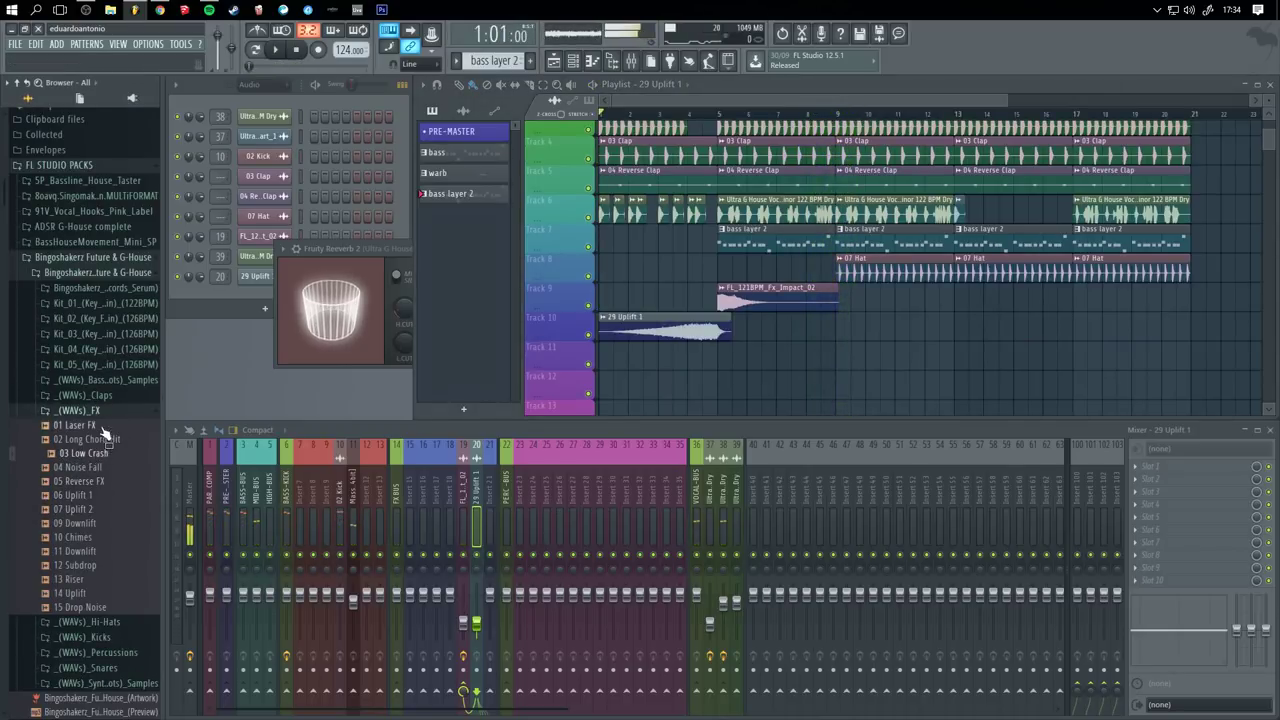
{"action": "left_click", "coordinate": [84, 552]}
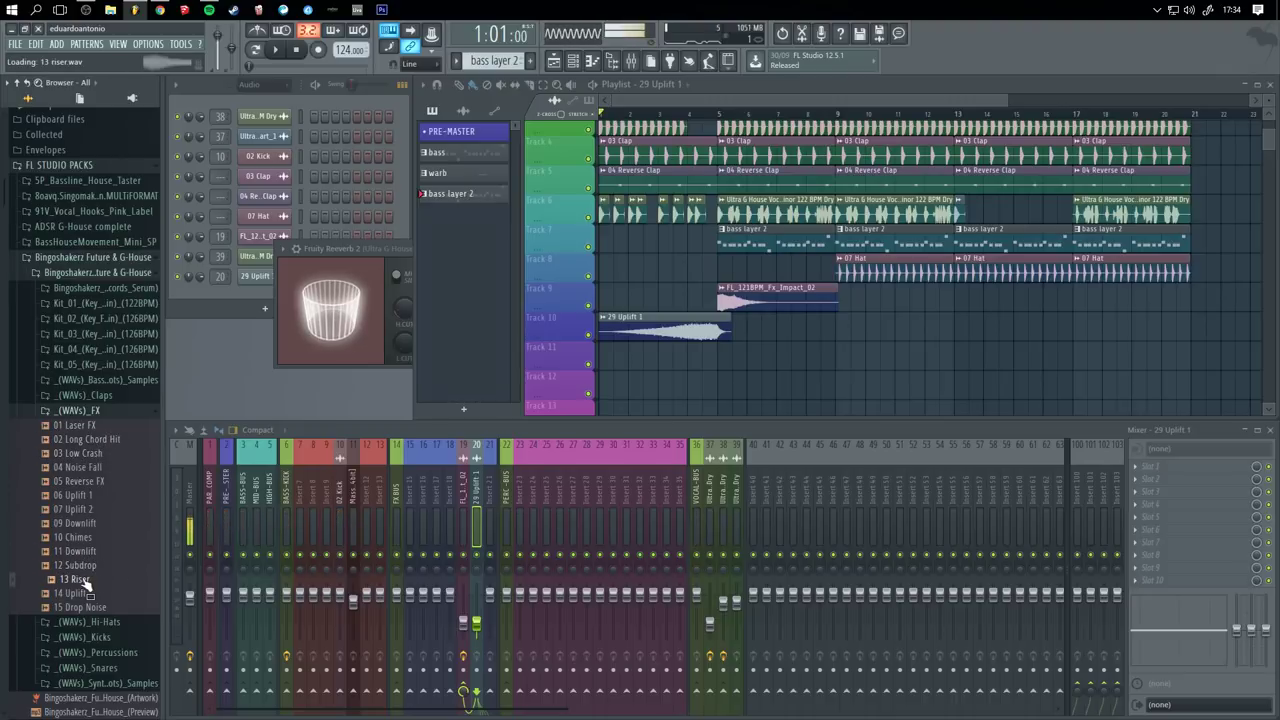
{"action": "left_click", "coordinate": [92, 608]}
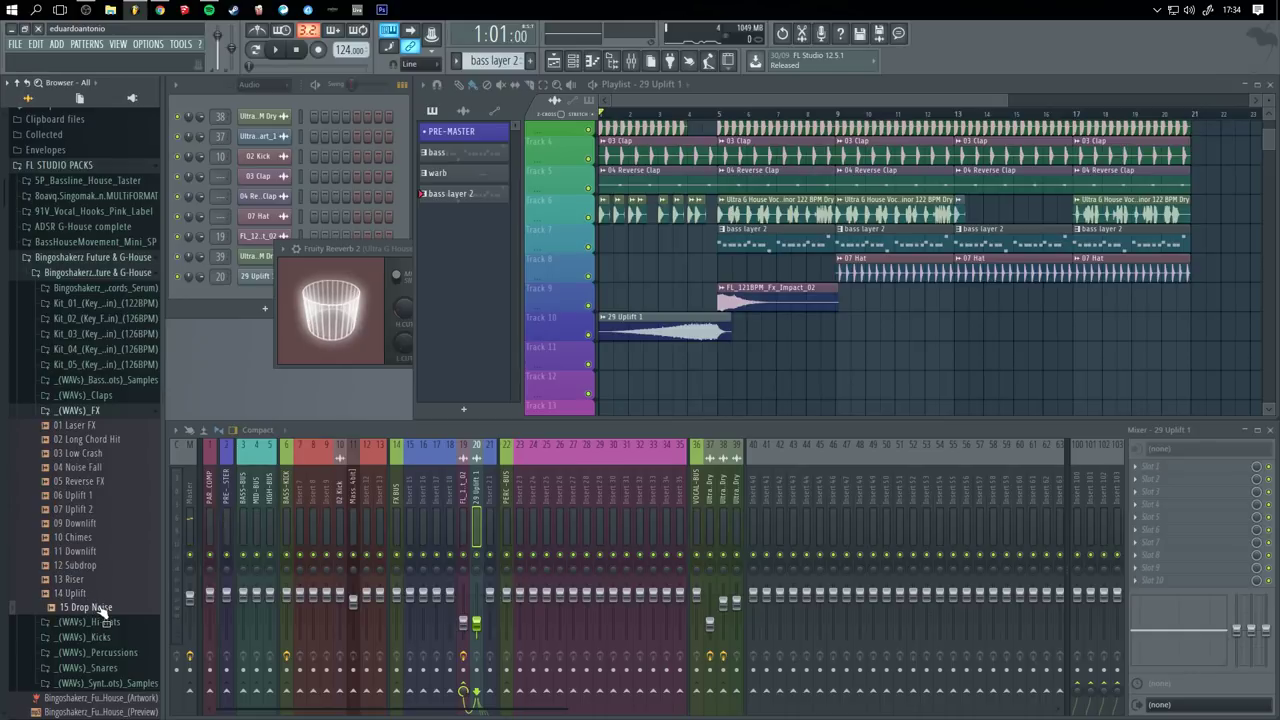
- Try the 15 Drop Noise sample on track 11 at bar 5, play the transition and delete the clip
{"action": "left_click_drag", "start_coordinate": [819, 378], "coordinate": [826, 356]}
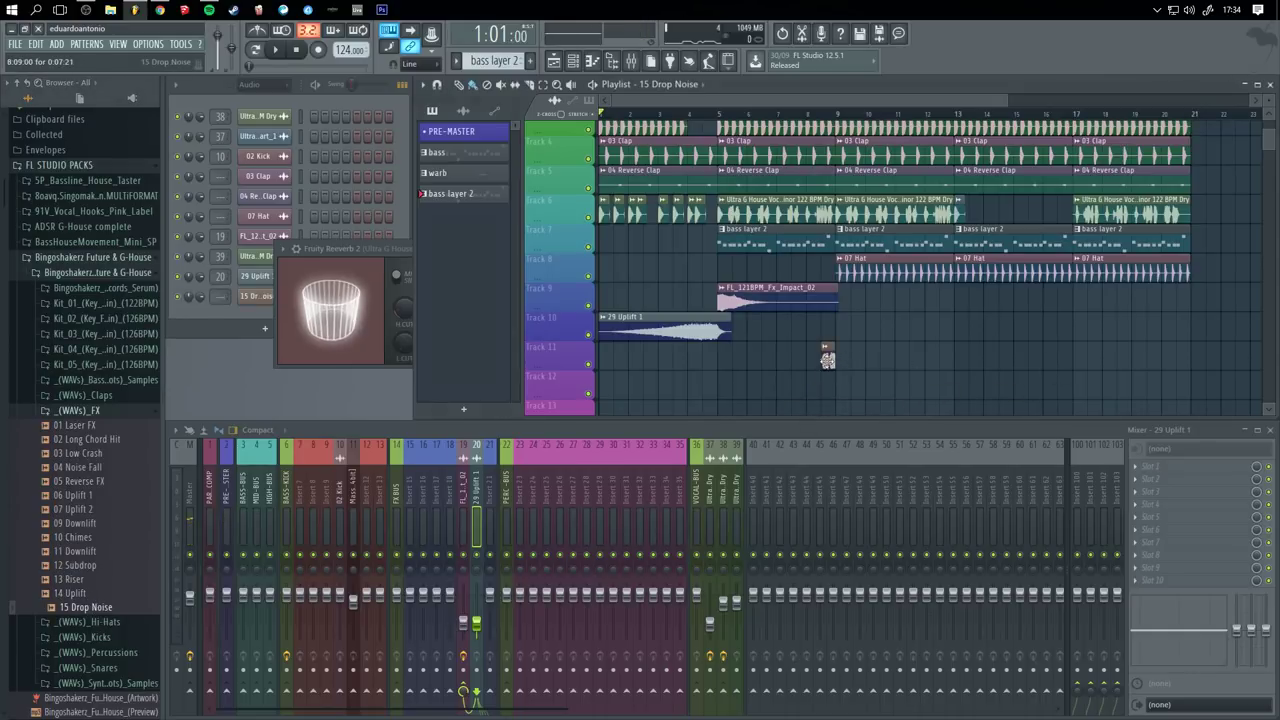
{"action": "left_click", "coordinate": [706, 114]}
{"action": "key", "text": "space"}
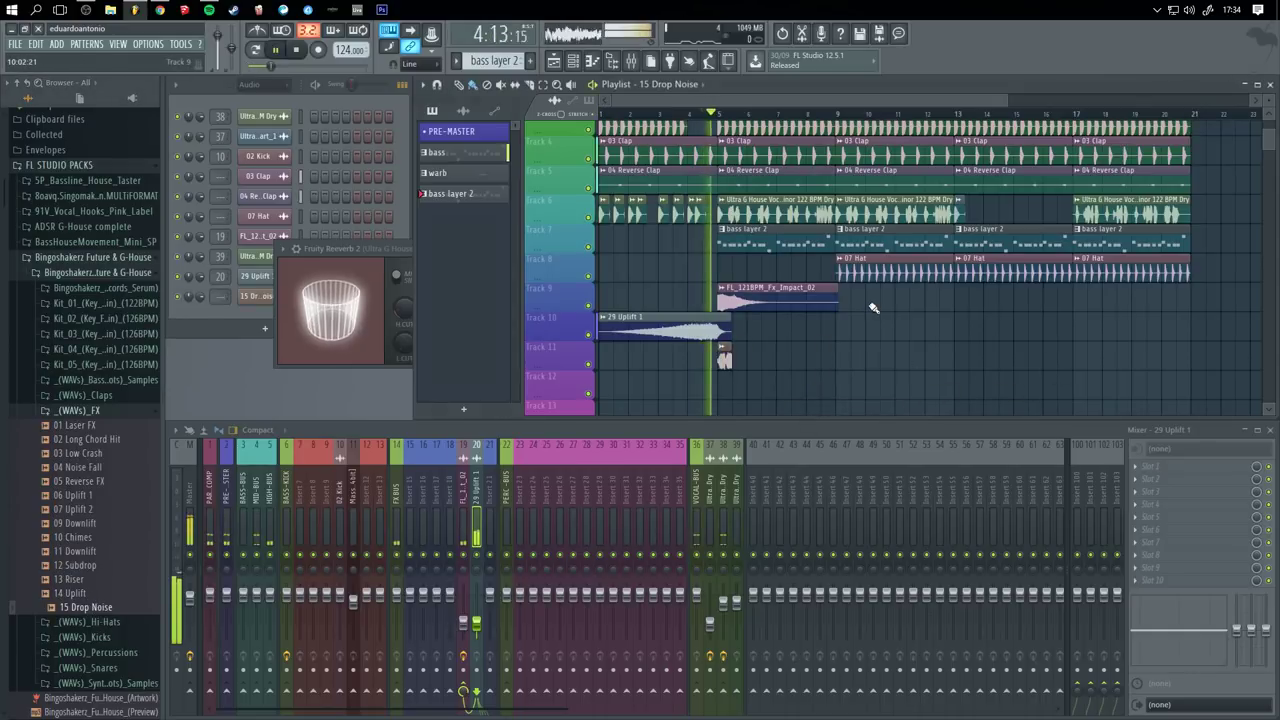
{"action": "right_click", "coordinate": [727, 361]}
{"action": "left_click_drag", "start_coordinate": [946, 360], "coordinate": [982, 363]}
{"action": "right_click", "coordinate": [977, 361]}
{"action": "scroll", "coordinate": [1100, 383], "scroll_direction": "up", "scroll_amount": 3}
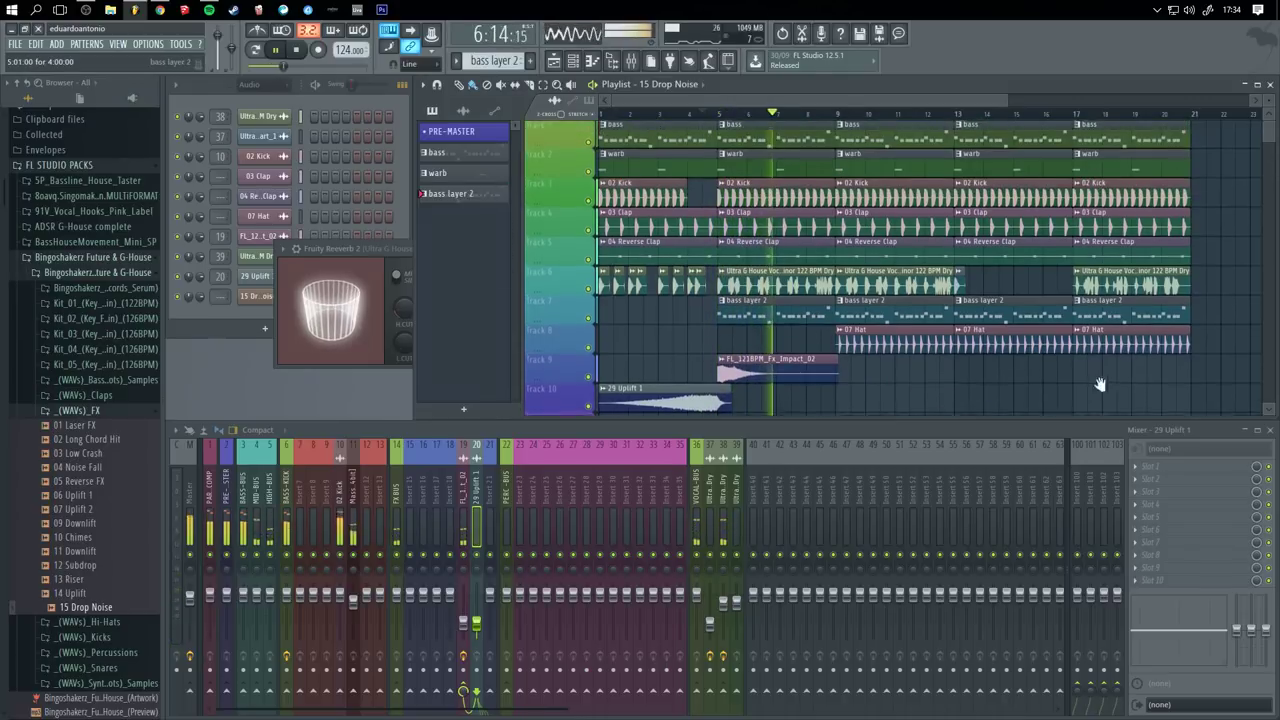
{"action": "scroll", "coordinate": [923, 300], "scroll_direction": "down", "scroll_amount": 2}
{"action": "left_click_drag", "start_coordinate": [923, 300], "coordinate": [851, 269]}
{"action": "left_click_drag", "start_coordinate": [764, 366], "coordinate": [788, 358]}
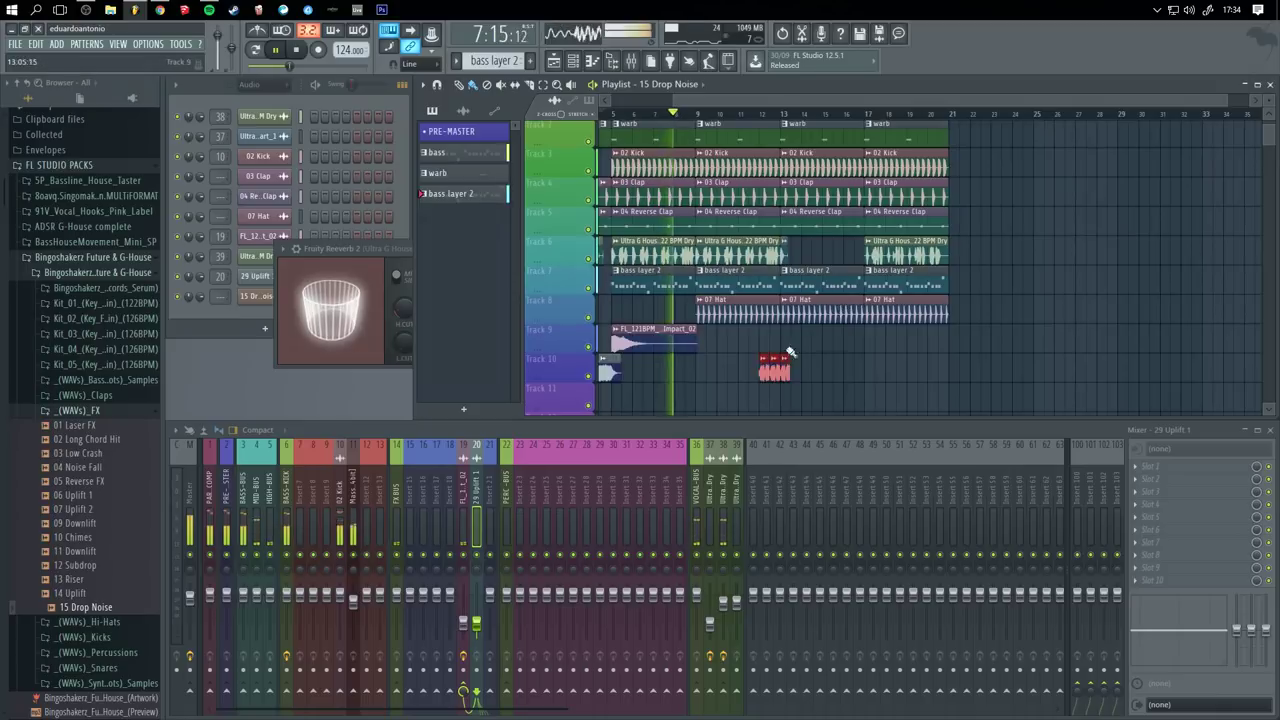
{"action": "right_click", "coordinate": [778, 366]}
{"action": "scroll", "coordinate": [746, 352], "scroll_direction": "up", "scroll_amount": 1}
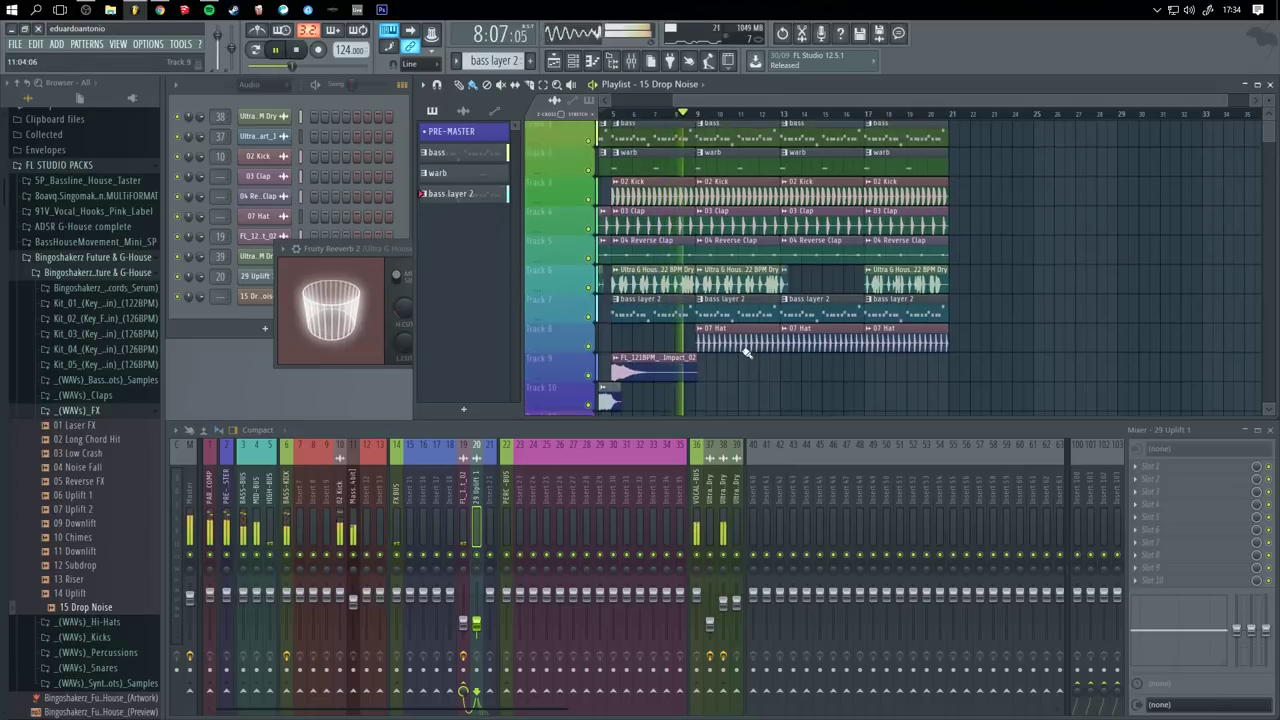
{"action": "left_click", "coordinate": [1026, 290]}
{"action": "right_click", "coordinate": [1033, 286]}
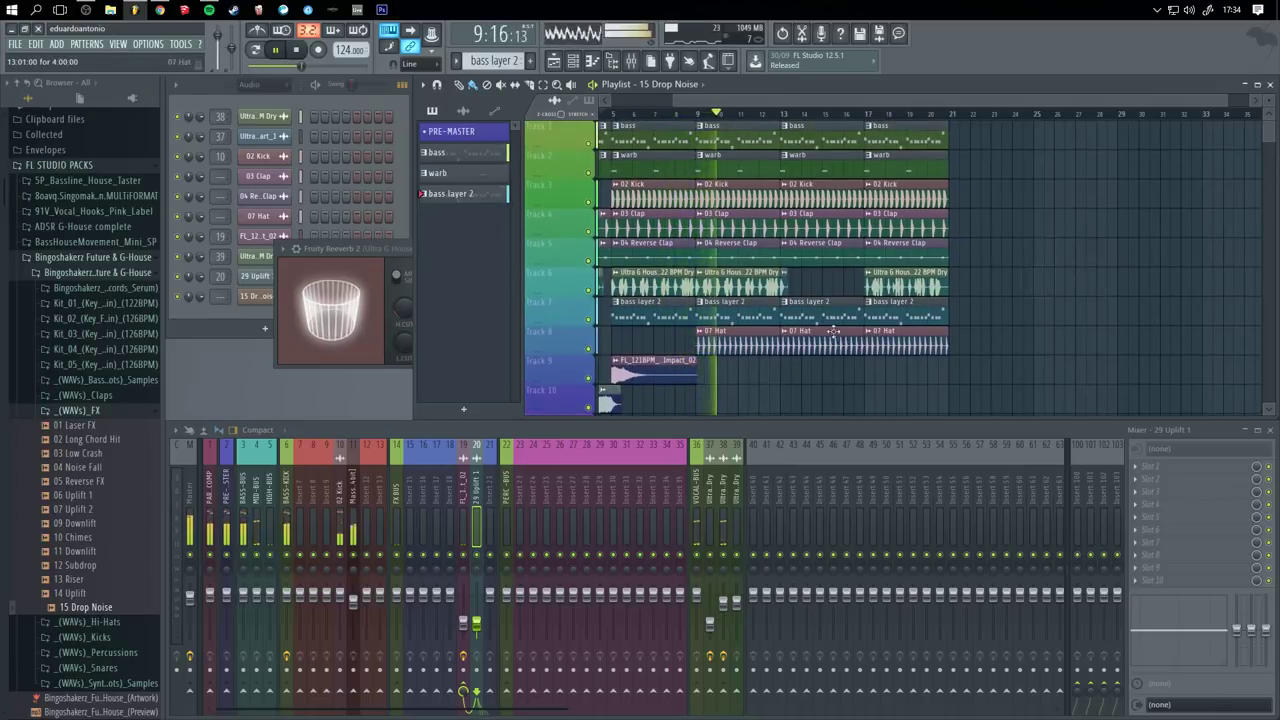
- Route the 07 Hat channel to mixer insert 28 and lower that insert's fader slightly
{"action": "left_click", "coordinate": [767, 349]}
{"action": "right_click", "coordinate": [584, 481]}
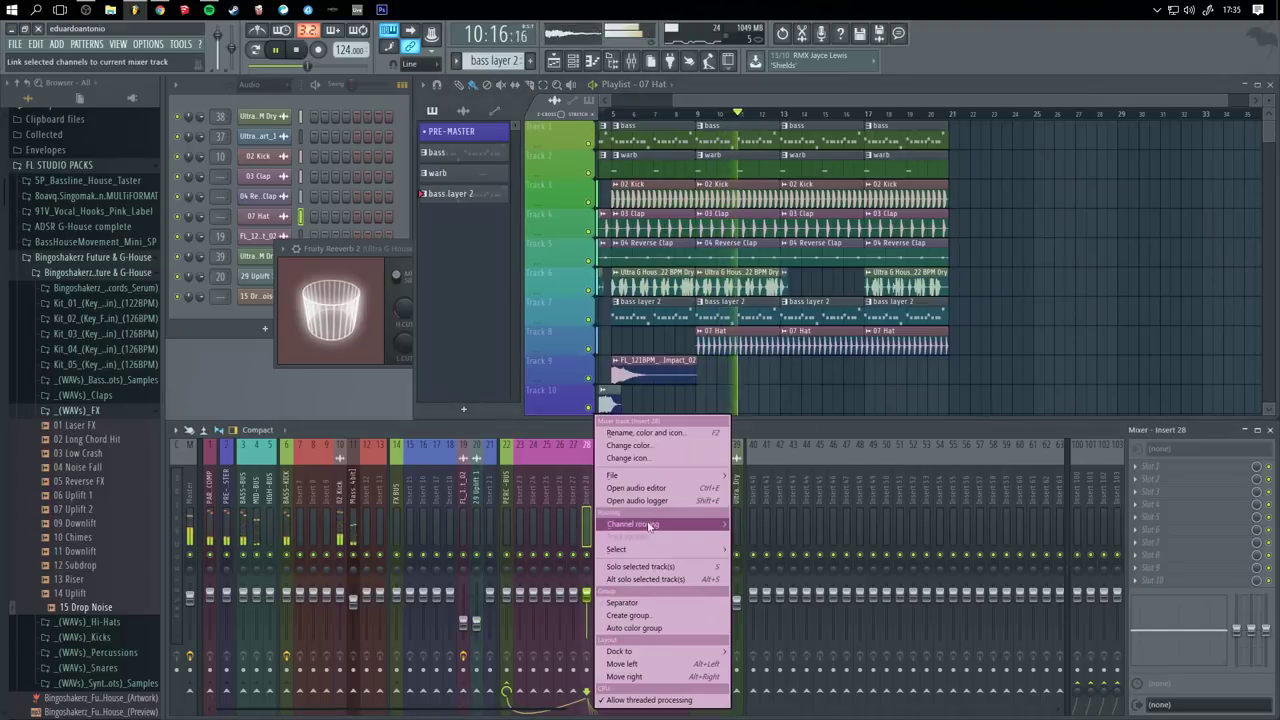
{"action": "mouse_move", "coordinate": [629, 524]}
{"action": "left_click", "coordinate": [800, 526]}
{"action": "key", "text": "space"}
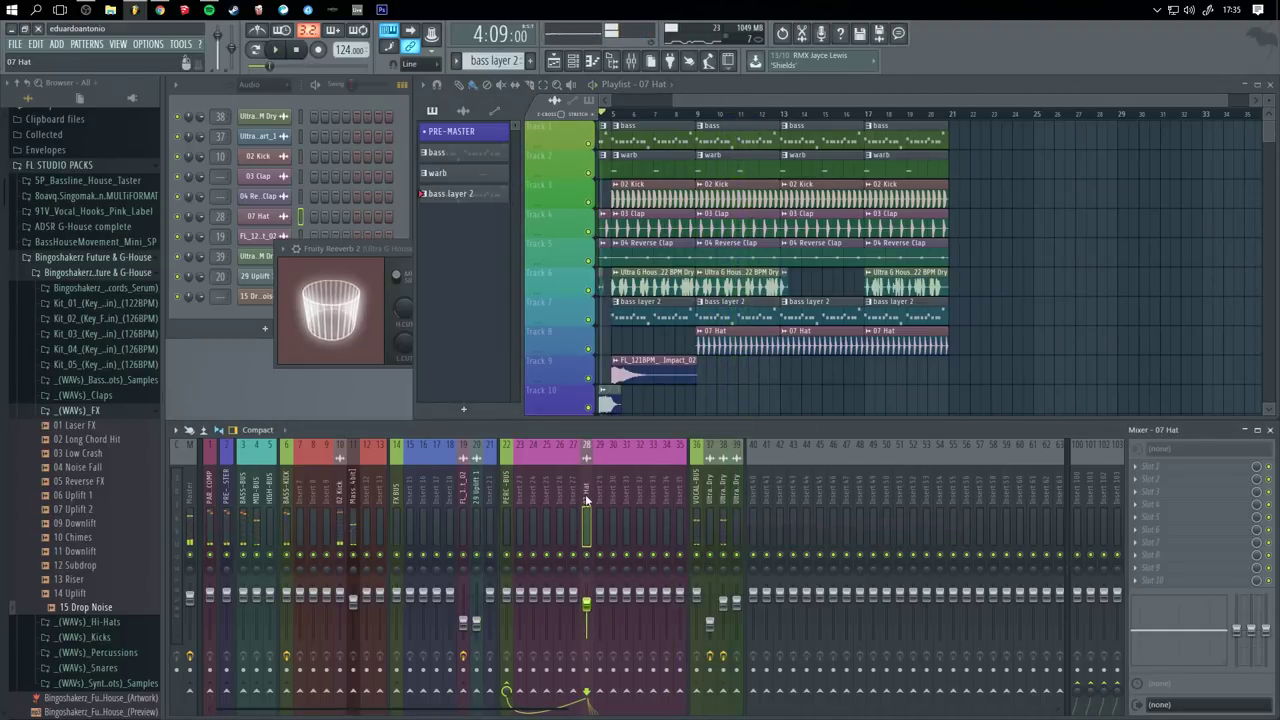
- Load Fruity Reeverb 2 in effect slot 1 of the 07 Hat mixer insert
{"action": "right_click", "coordinate": [587, 494]}
{"action": "left_click", "coordinate": [1134, 470]}
{"action": "left_click", "coordinate": [1135, 467]}
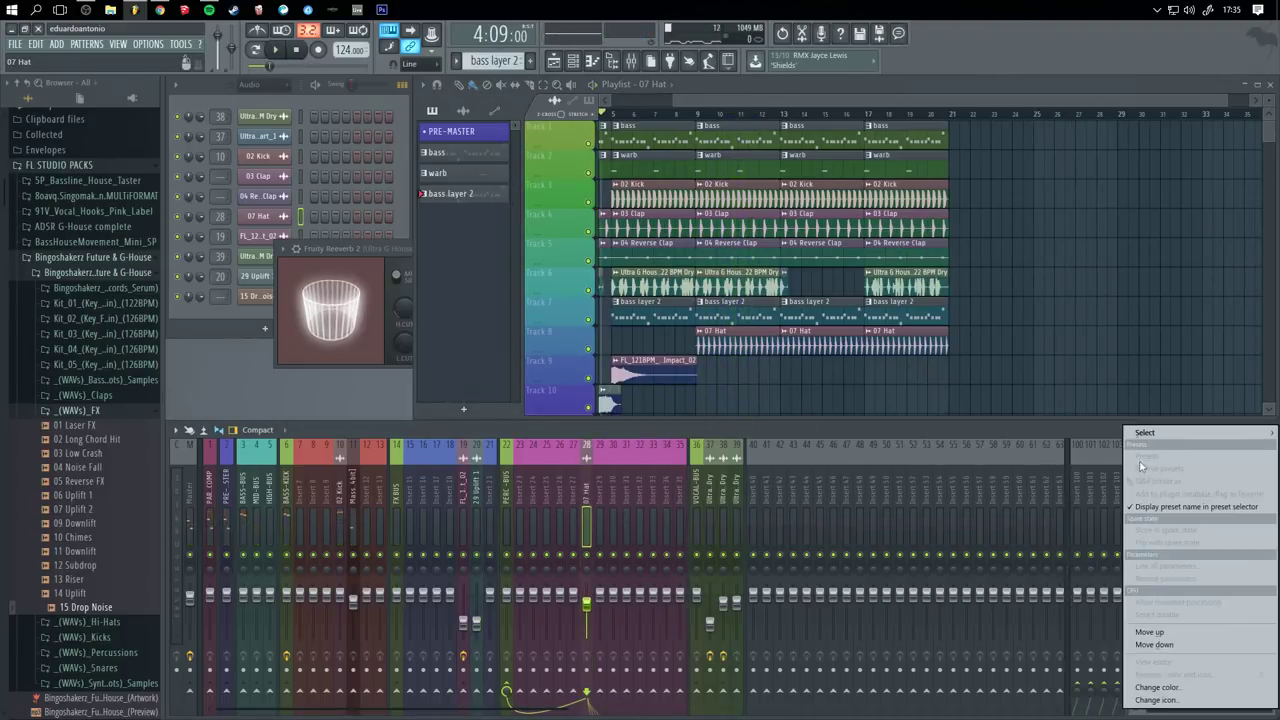
{"action": "left_click", "coordinate": [1141, 467]}
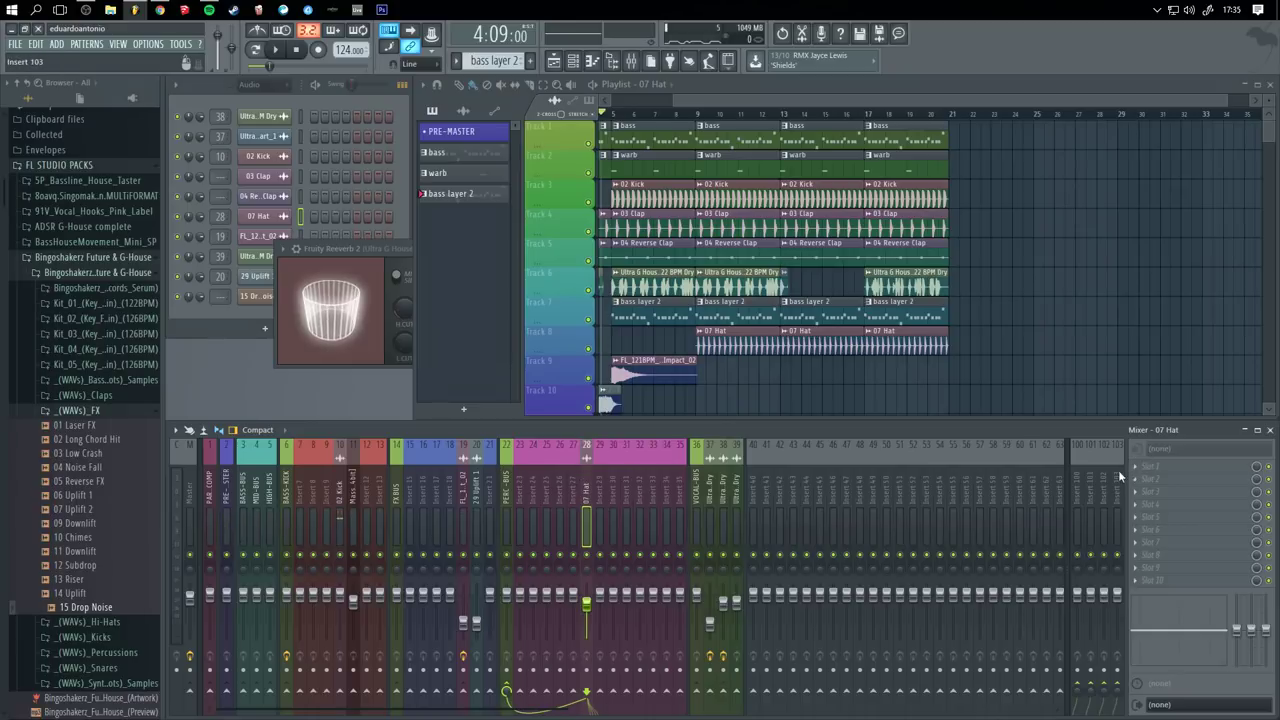
{"action": "left_click", "coordinate": [1137, 467]}
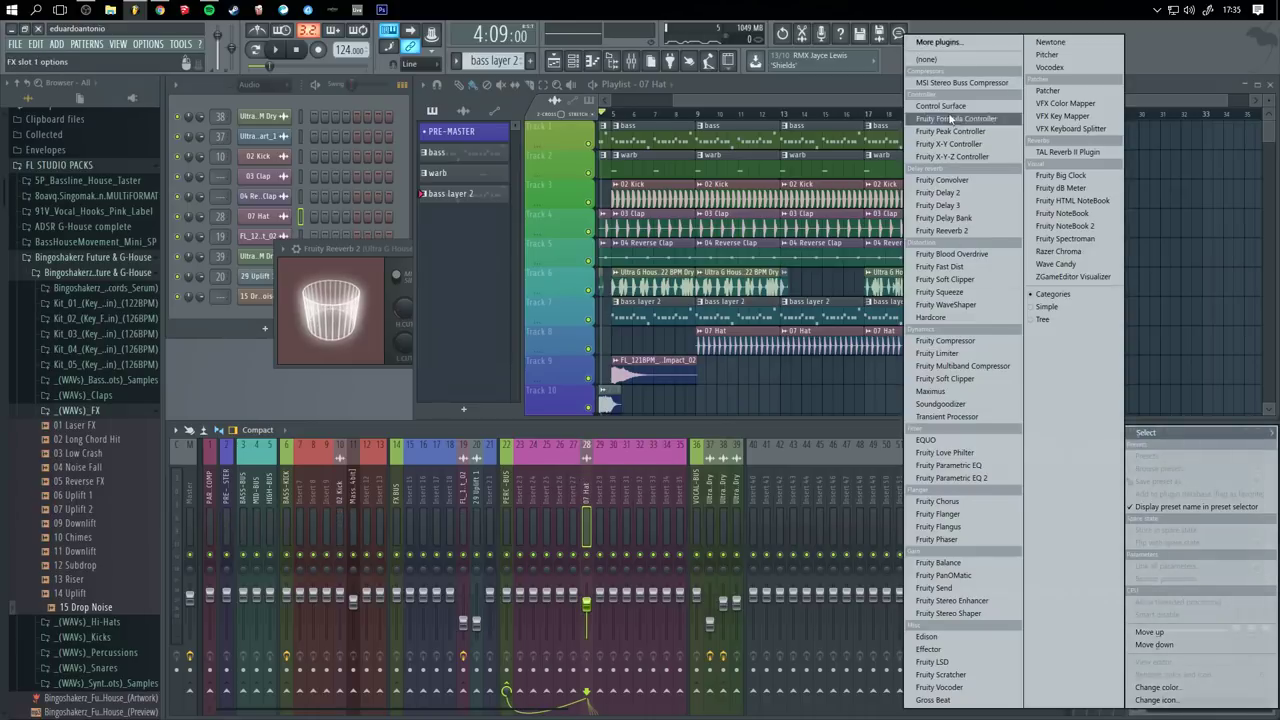
{"action": "left_click", "coordinate": [953, 229]}
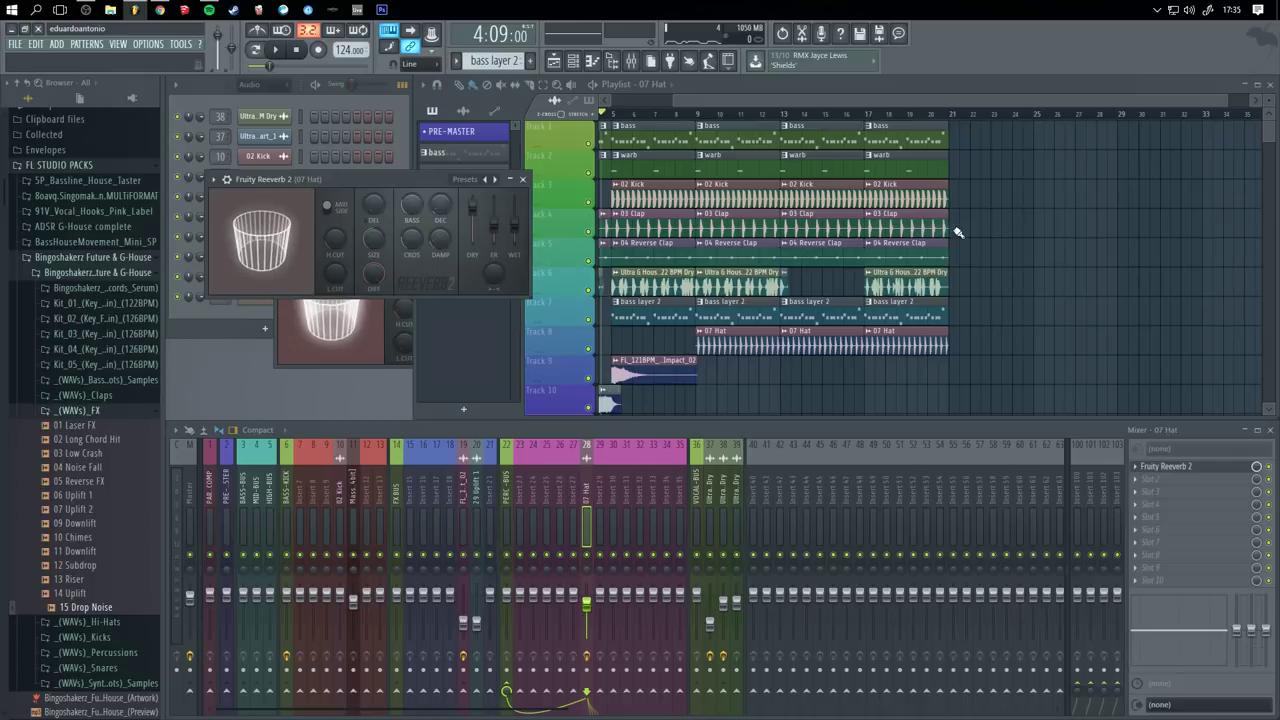
- Play the arrangement from just before bar 9 to hear the hat reverb, and close the Fruity Reeverb 2 window
{"action": "key", "text": "space"}
{"action": "left_click", "coordinate": [687, 115]}
{"action": "left_click_drag", "start_coordinate": [386, 179], "coordinate": [376, 188]}
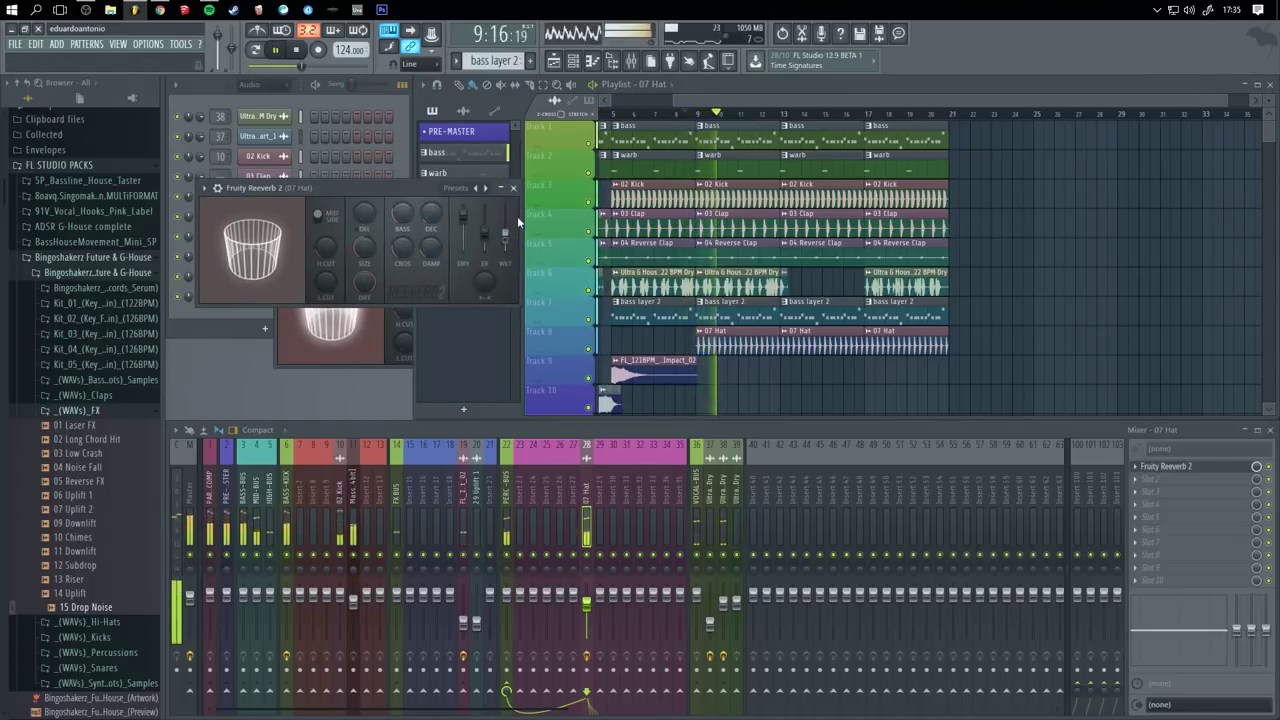
{"action": "left_click", "coordinate": [513, 187]}
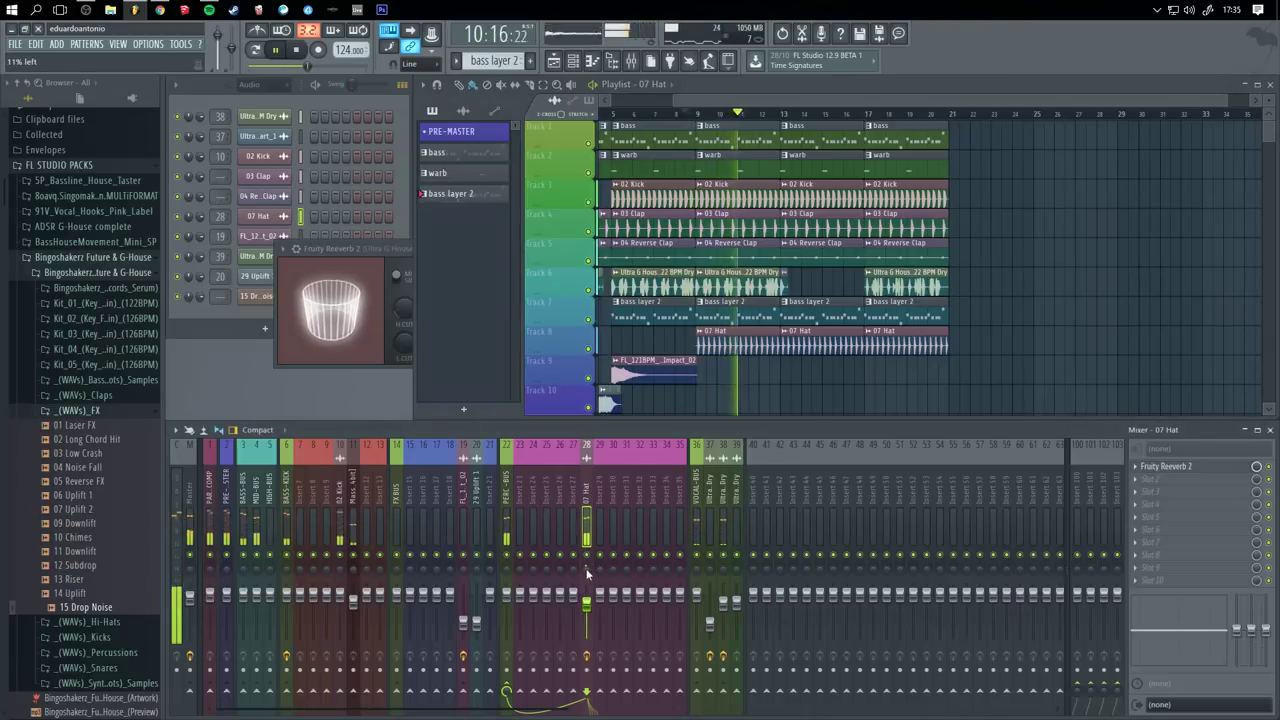
- Check the second vocal insert and the VOCAL-BUS in the mixer during playback, and stop the song
{"action": "left_click", "coordinate": [728, 570]}
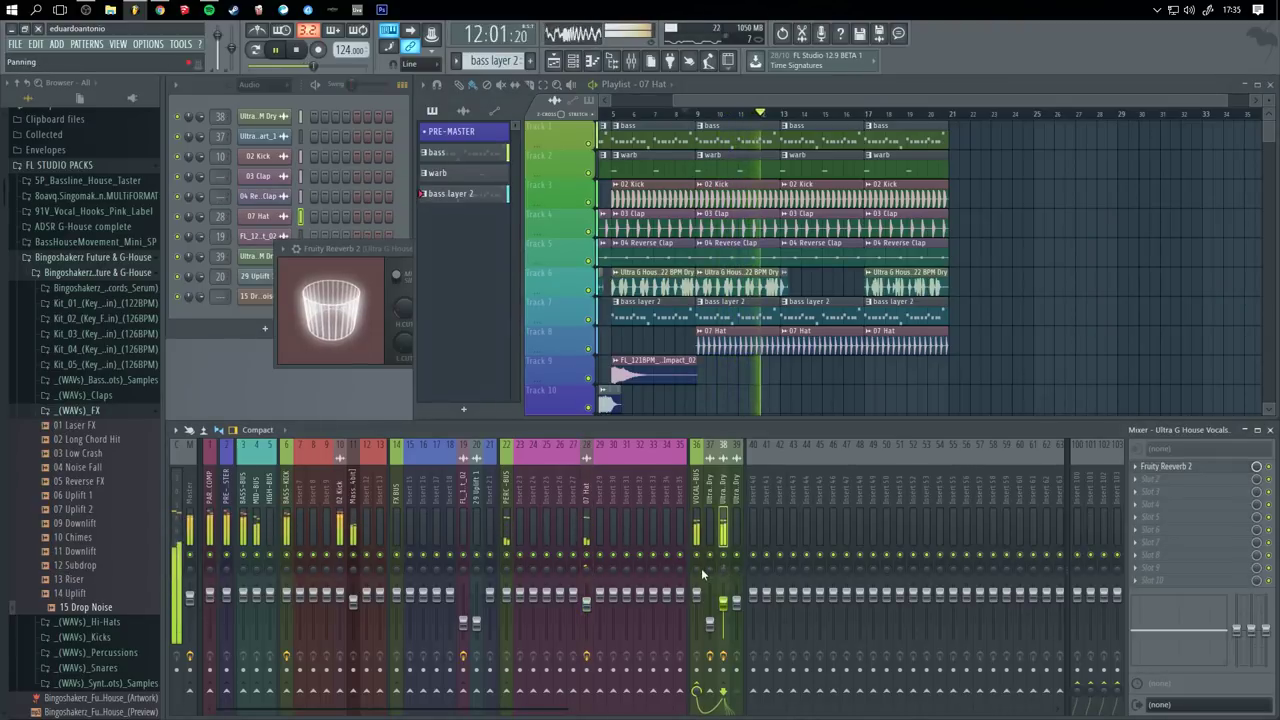
{"action": "left_click", "coordinate": [701, 568]}
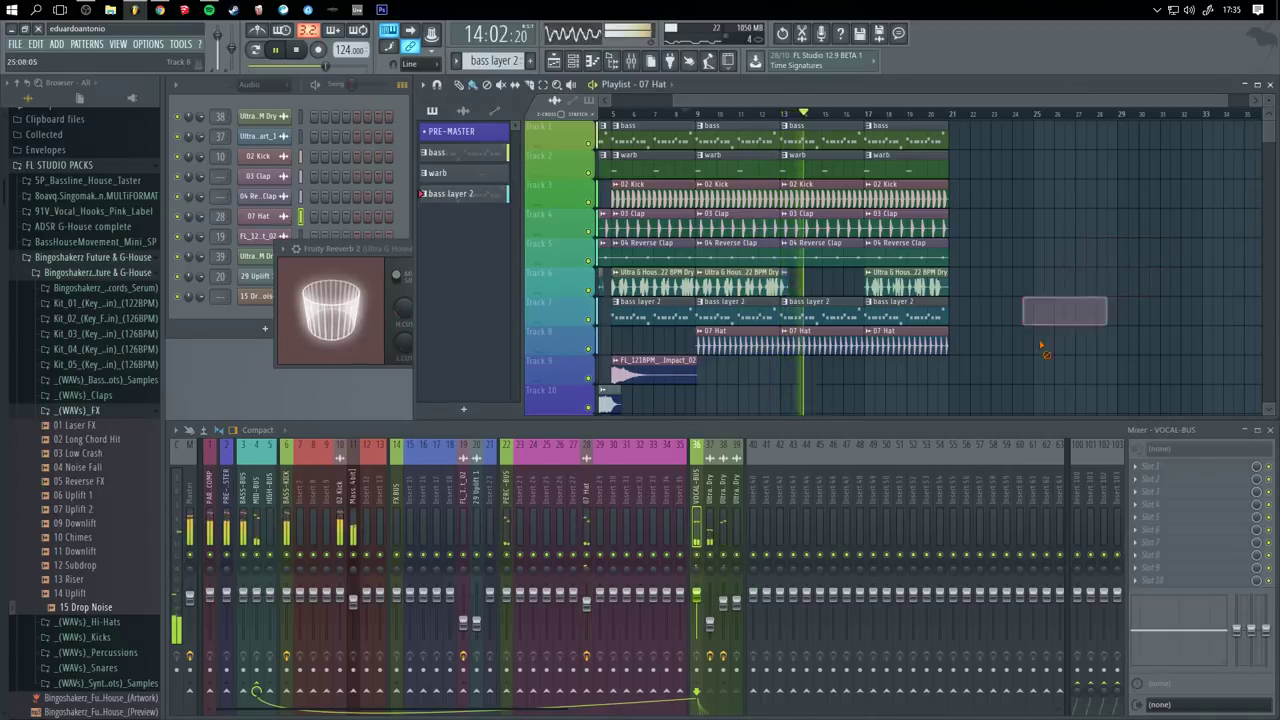
{"action": "key", "text": "space"}
- Select the playlist time range covering bar 12, from 12:01:00 to 13:01:00
{"action": "left_click_drag", "start_coordinate": [1009, 280], "coordinate": [1026, 235]}
{"action": "left_click_drag", "start_coordinate": [803, 290], "coordinate": [806, 338]}
{"action": "left_click_drag", "start_coordinate": [716, 113], "coordinate": [791, 121]}
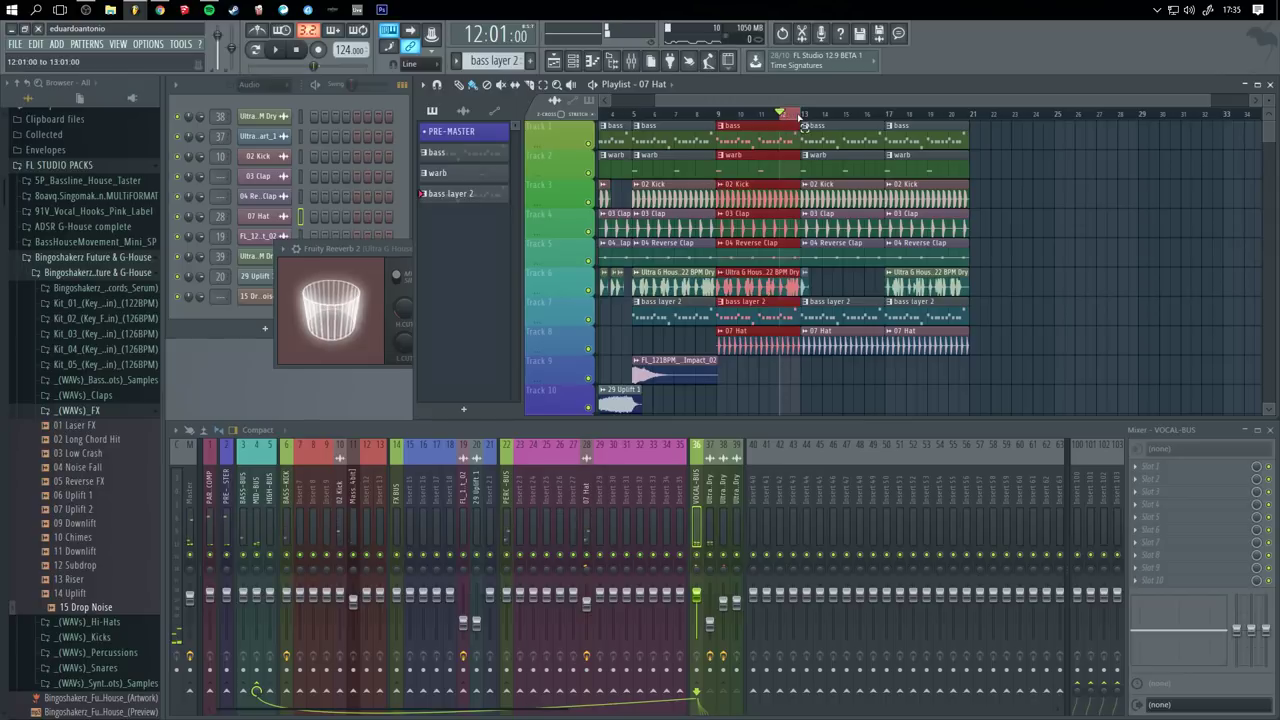
- Browse the Drop estilo alok sample folder and preview VEE2 Clap 047 and VEC4 Reverse Cym 14
{"action": "left_click", "coordinate": [86, 266]}
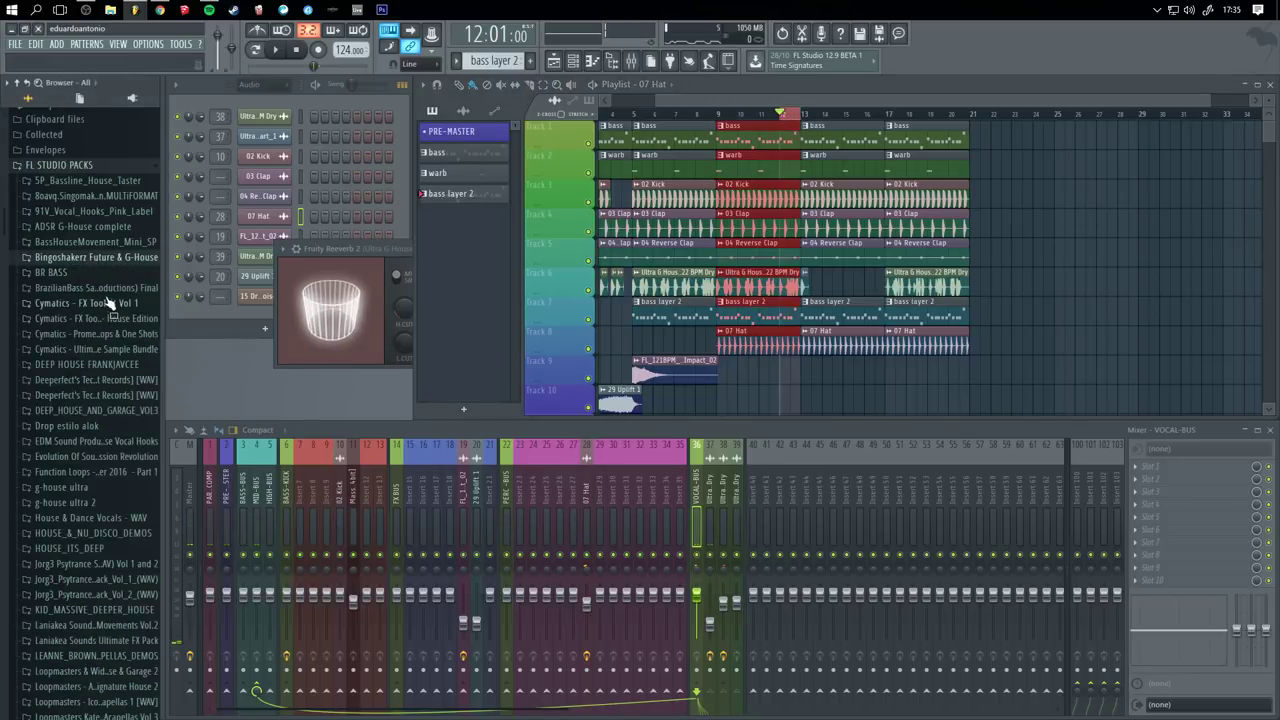
{"action": "left_click", "coordinate": [86, 425]}
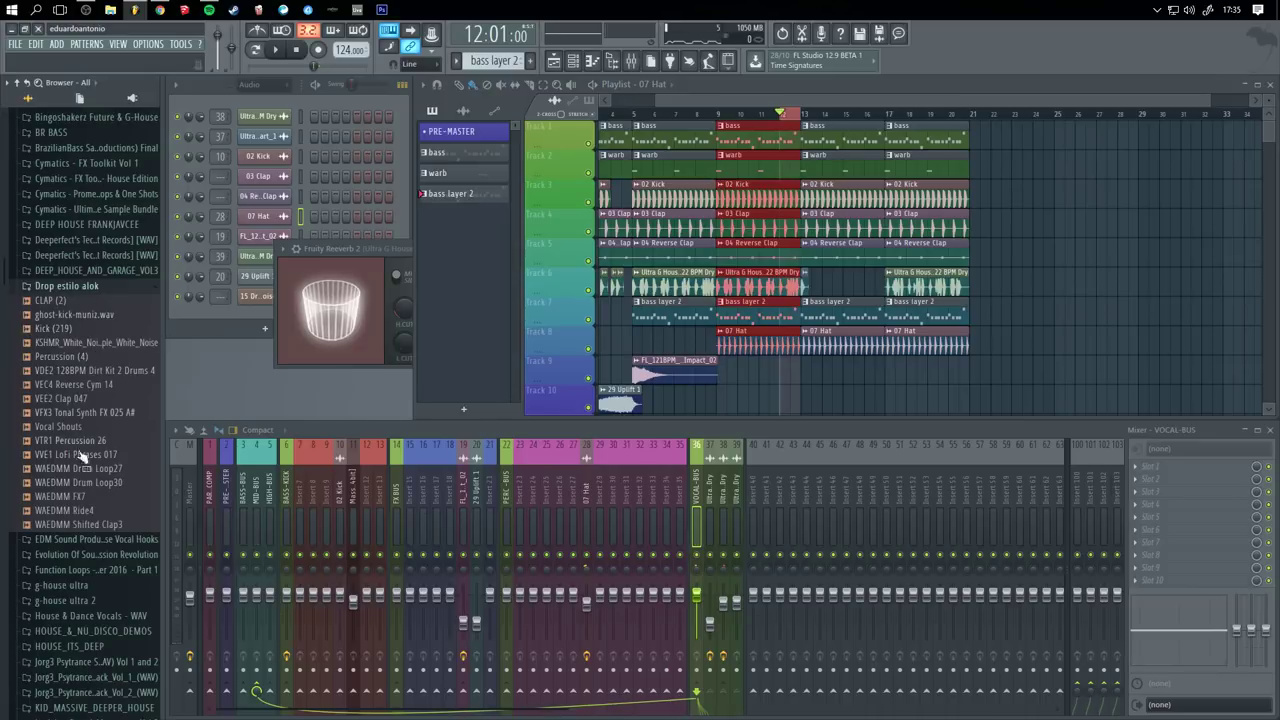
{"action": "left_click", "coordinate": [80, 400]}
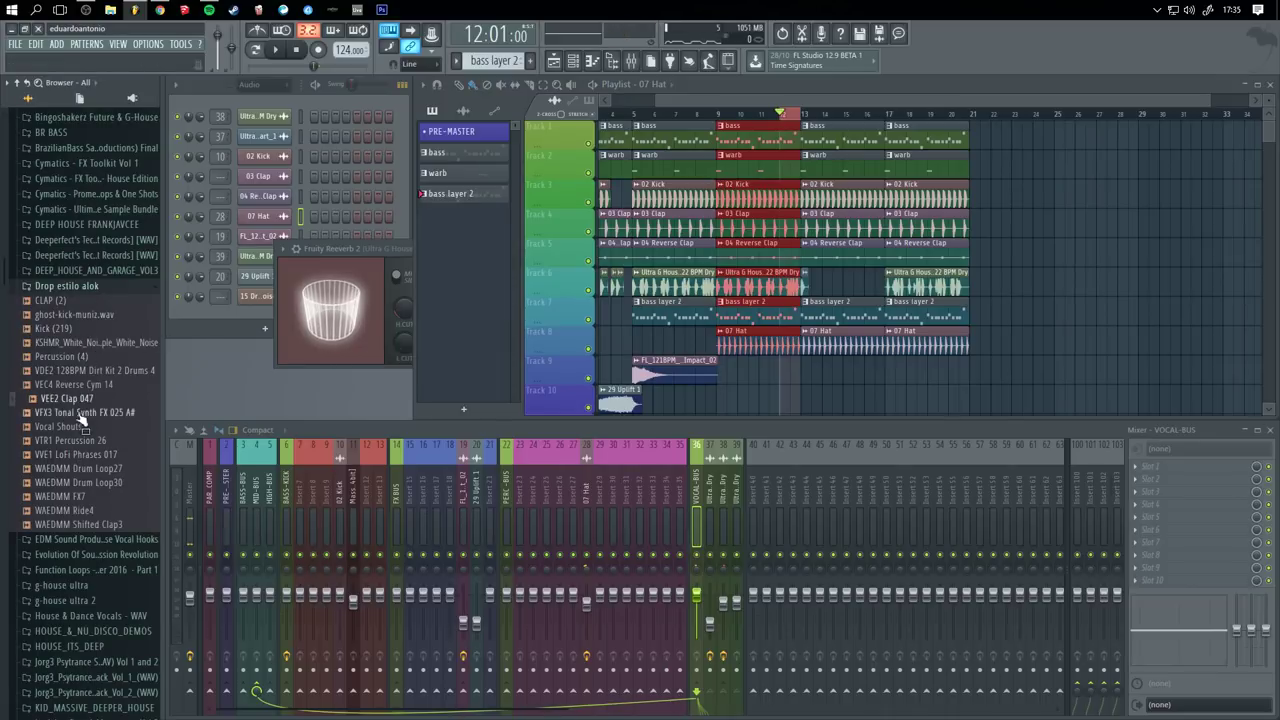
{"action": "left_click", "coordinate": [85, 426]}
{"action": "left_click", "coordinate": [90, 385]}
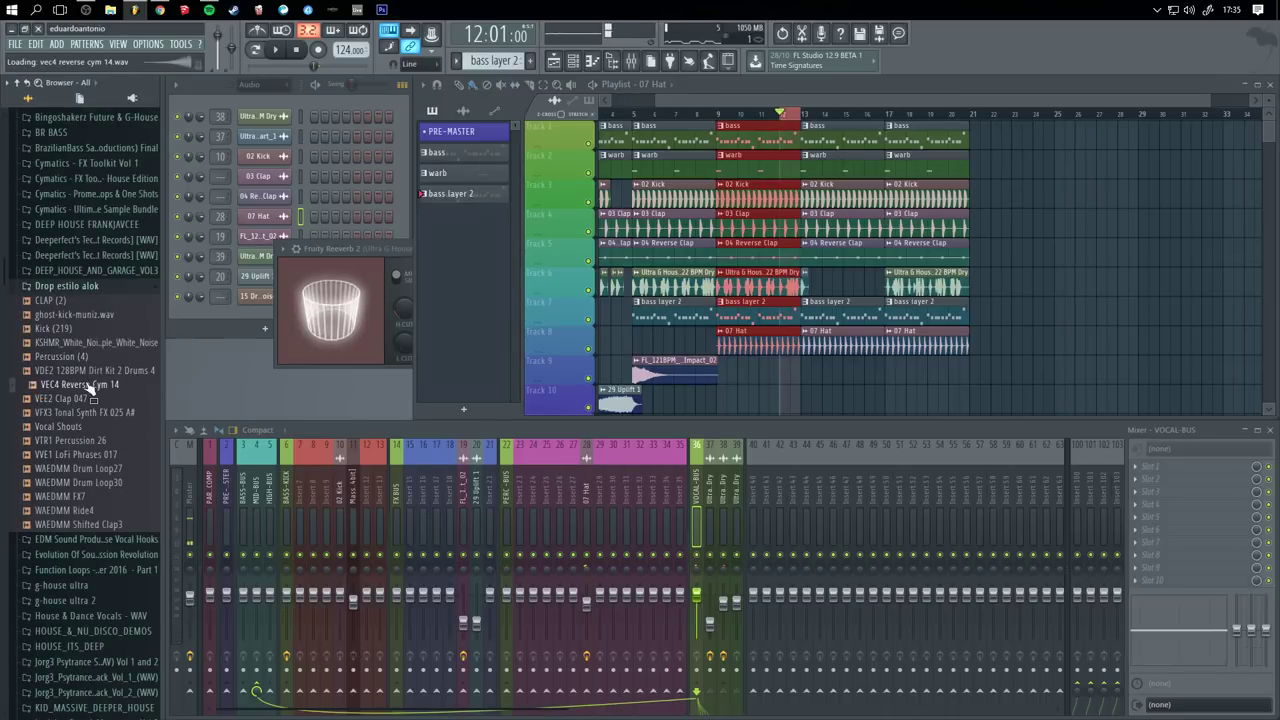
- Place the VEC4 Reverse Cym 14 sample in bar 12 on track 10, ending exactly at bar 13
{"action": "left_click_drag", "start_coordinate": [80, 385], "coordinate": [782, 372]}
{"action": "scroll", "coordinate": [790, 376], "scroll_direction": "up", "scroll_amount": 10}
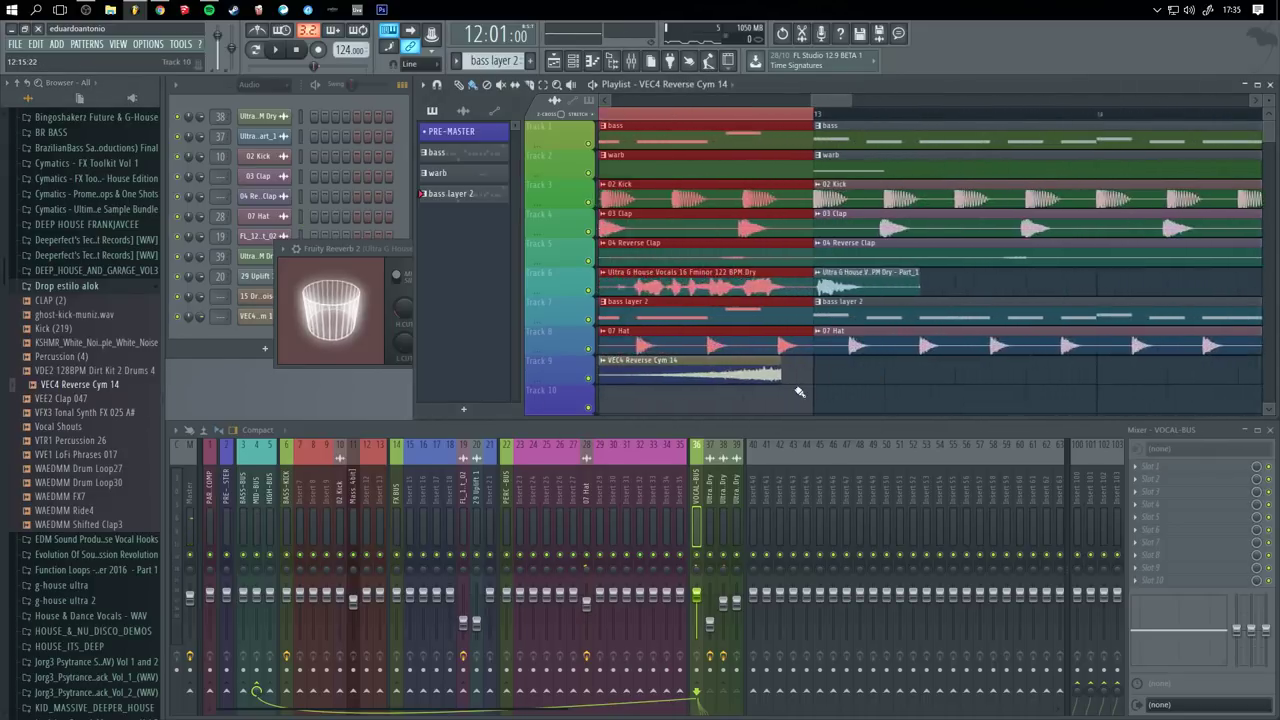
{"action": "left_click", "coordinate": [695, 376]}
{"action": "left_click_drag", "start_coordinate": [695, 376], "coordinate": [900, 400]}
{"action": "scroll", "coordinate": [903, 376], "scroll_direction": "down", "scroll_amount": 10}
- Play the selected bar 12 to hear the reverse cymbal lead into bar 13
{"action": "key", "text": "space"}
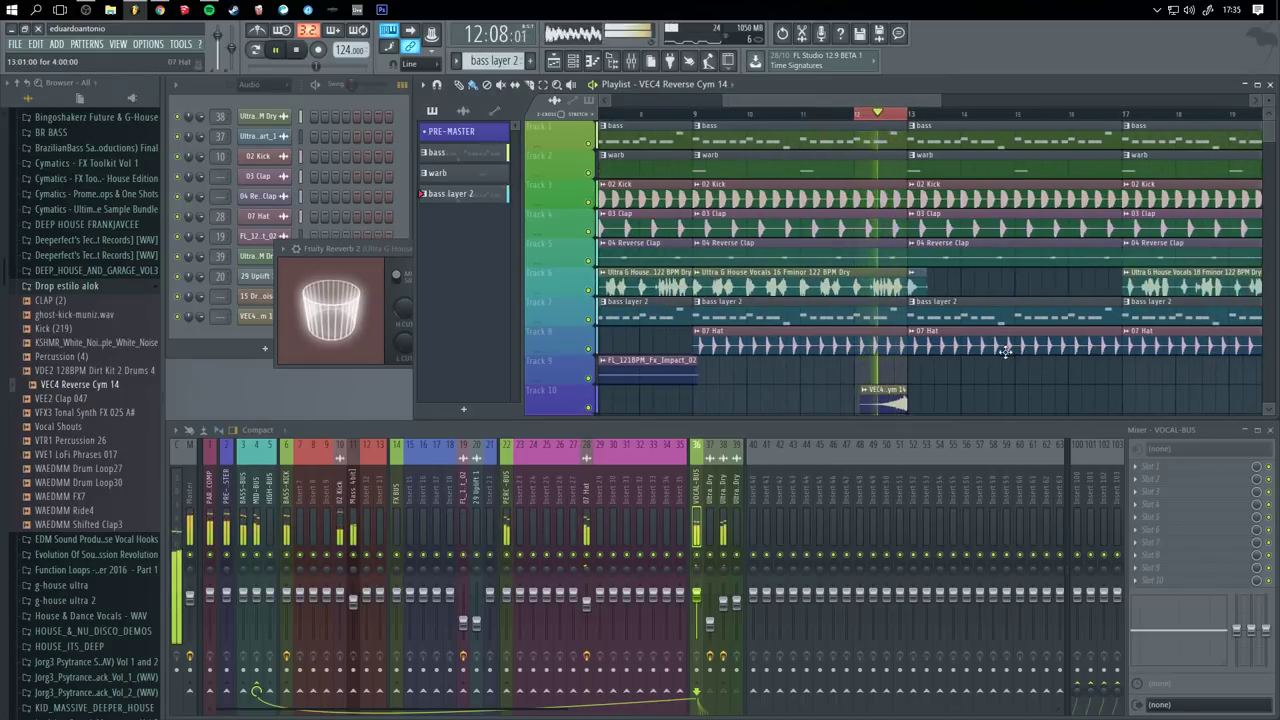
{"action": "scroll", "coordinate": [954, 265], "scroll_direction": "down", "scroll_amount": 3}
{"action": "scroll", "coordinate": [957, 277], "scroll_direction": "up", "scroll_amount": 3}
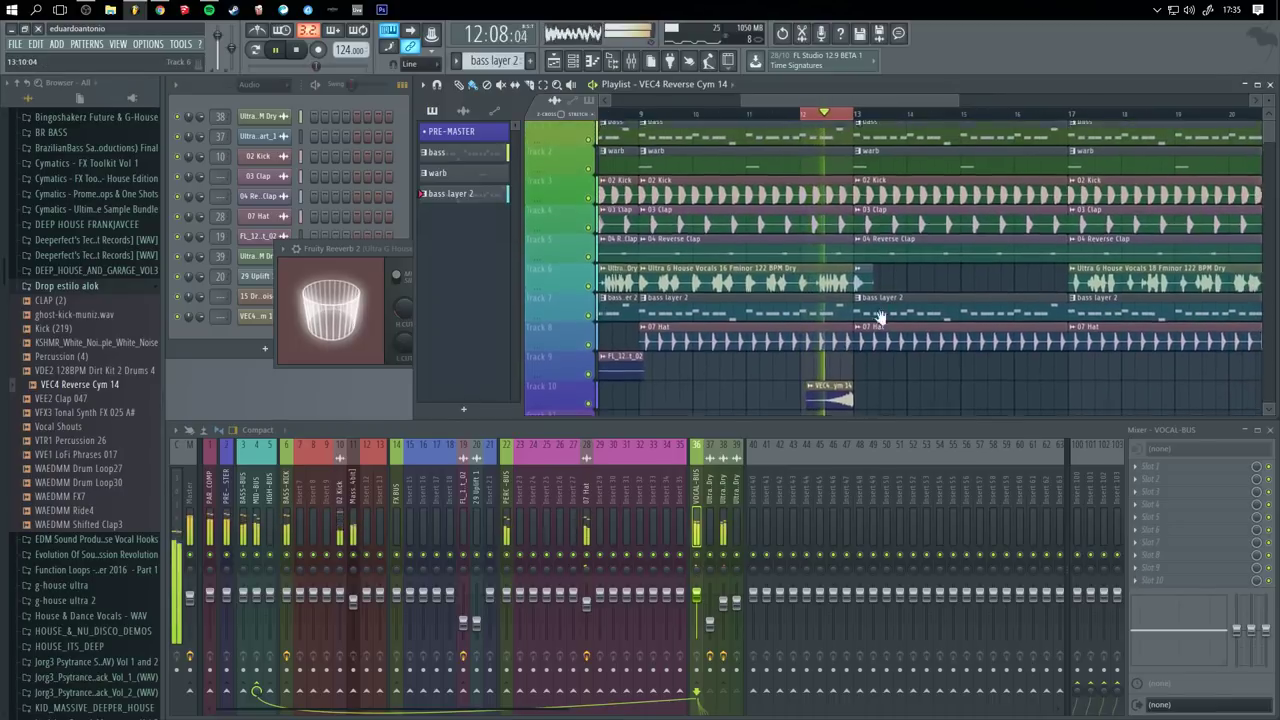
{"action": "key", "text": "space"}
- Load Fruity Love Philter in effect slot 2 of the 02 Kick mixer insert
{"action": "left_click", "coordinate": [339, 492]}
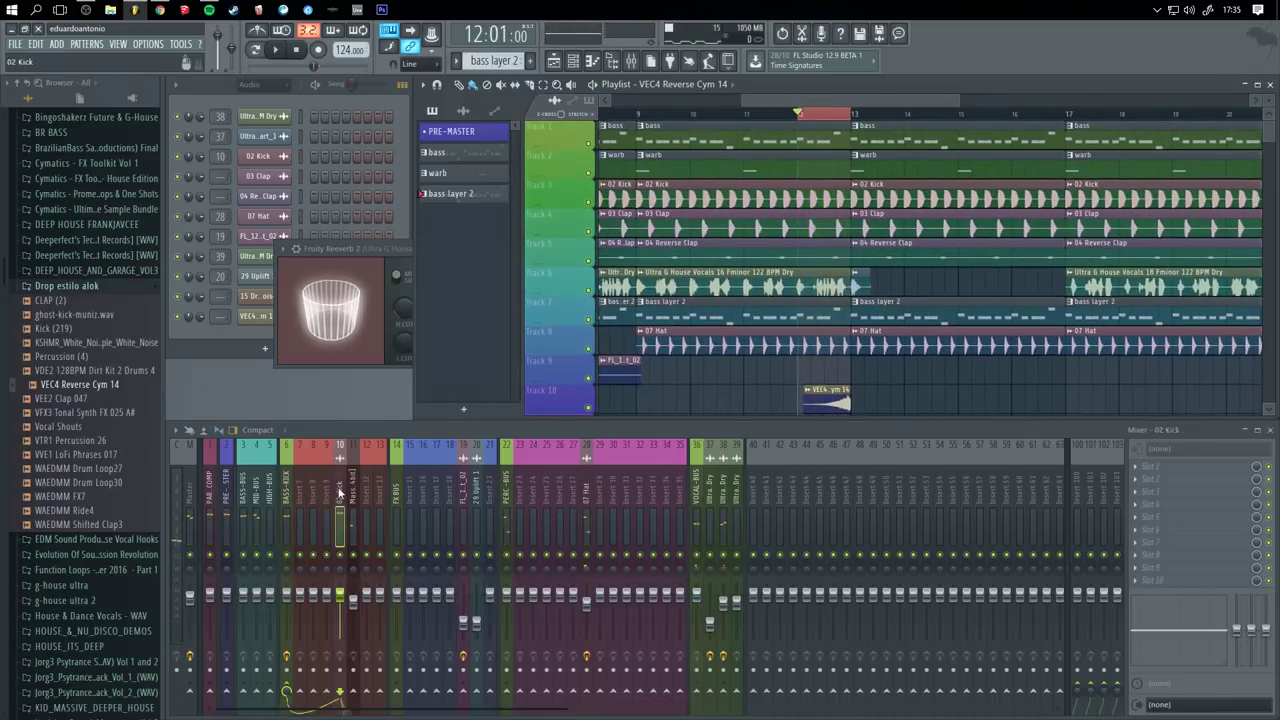
{"action": "left_click", "coordinate": [1146, 480]}
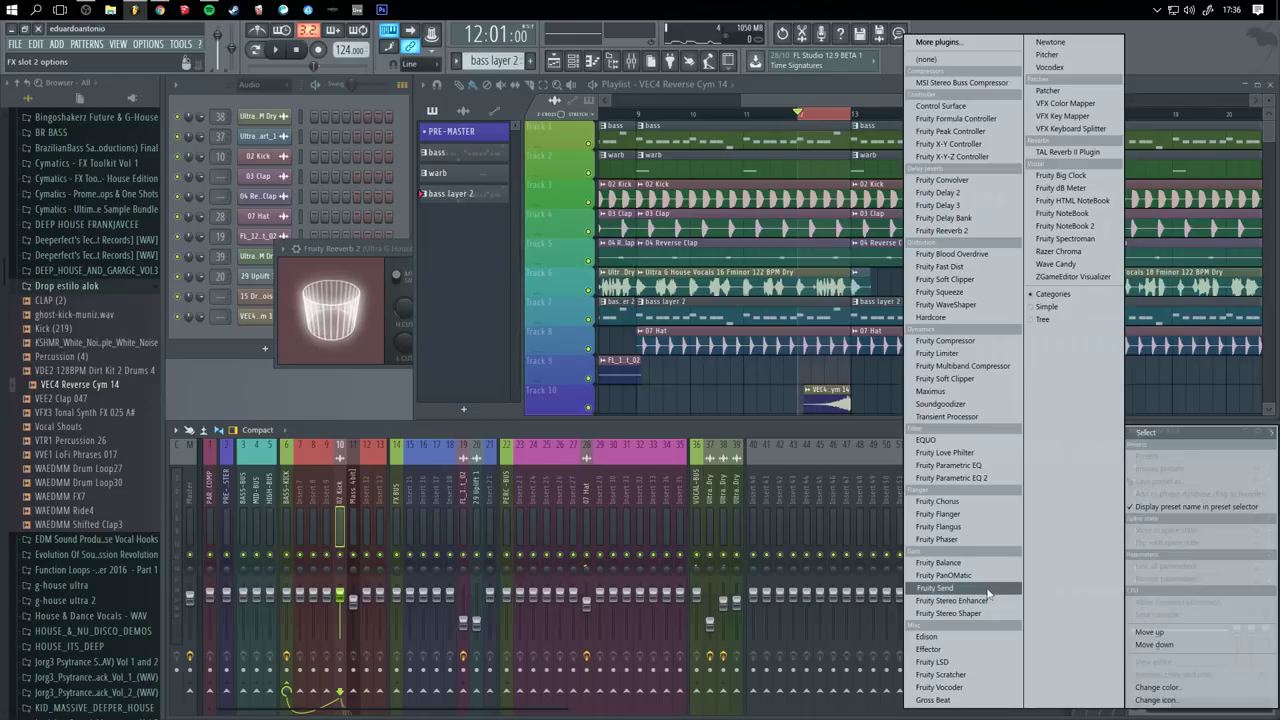
{"action": "left_click", "coordinate": [1000, 452]}
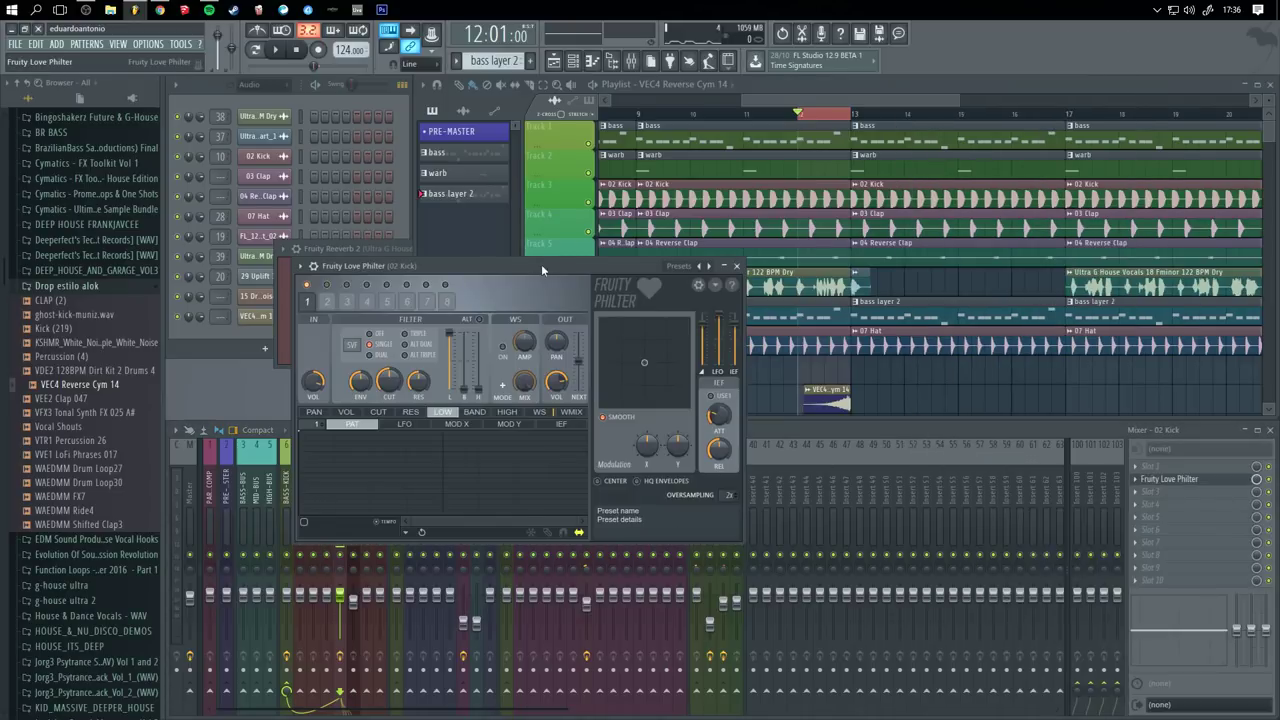
{"action": "left_click_drag", "start_coordinate": [541, 264], "coordinate": [566, 291]}
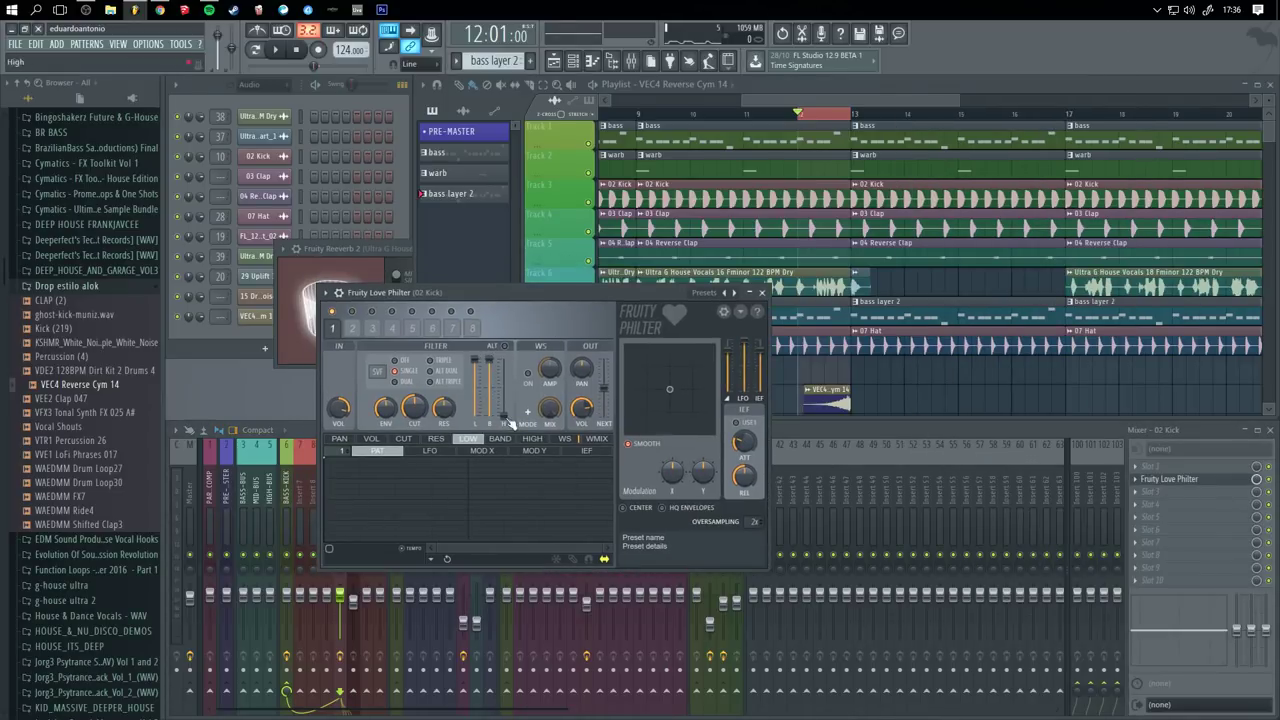
- Select bars 11 to 13 and create an automation clip for the Low gain of Fruity Love Philter's filter 1
{"action": "right_click", "coordinate": [477, 363]}
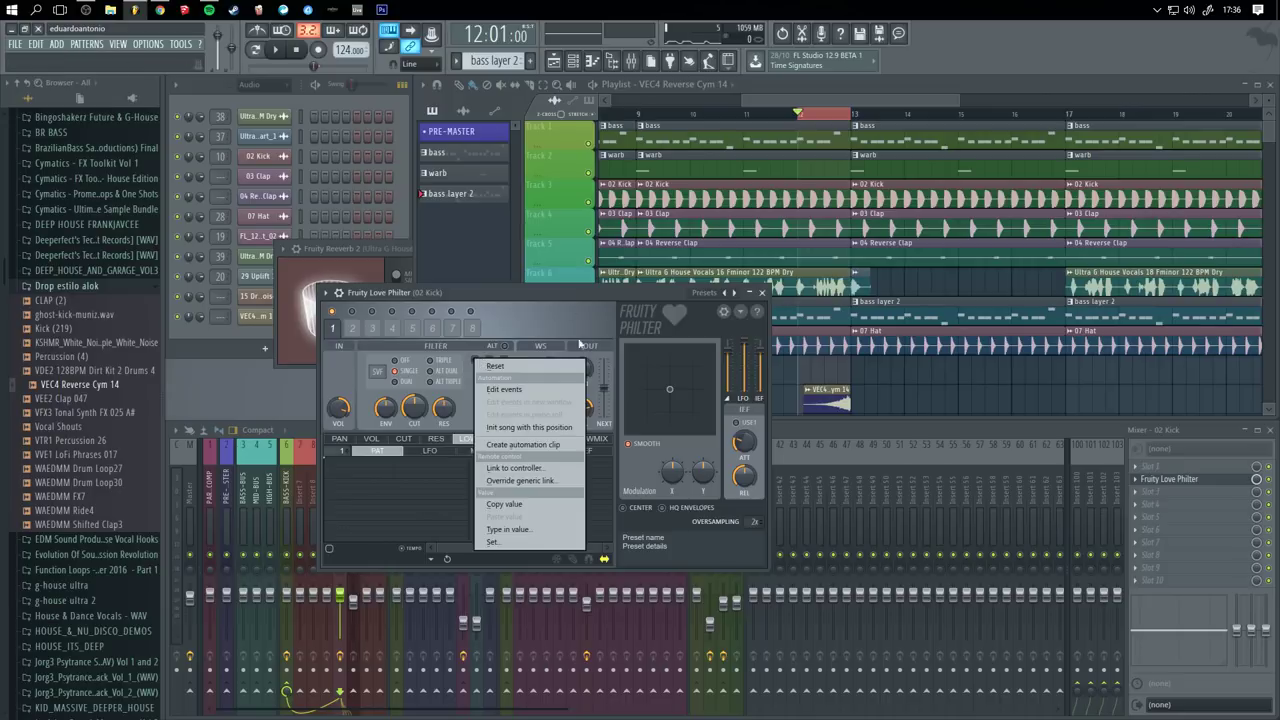
{"action": "left_click", "coordinate": [756, 113]}
{"action": "mouse_move", "coordinate": [747, 114]}
{"action": "left_mouse_down"}
{"action": "mouse_move", "coordinate": [793, 117]}
{"action": "mouse_move", "coordinate": [638, 114]}
{"action": "mouse_move", "coordinate": [741, 125]}
{"action": "left_mouse_up"}
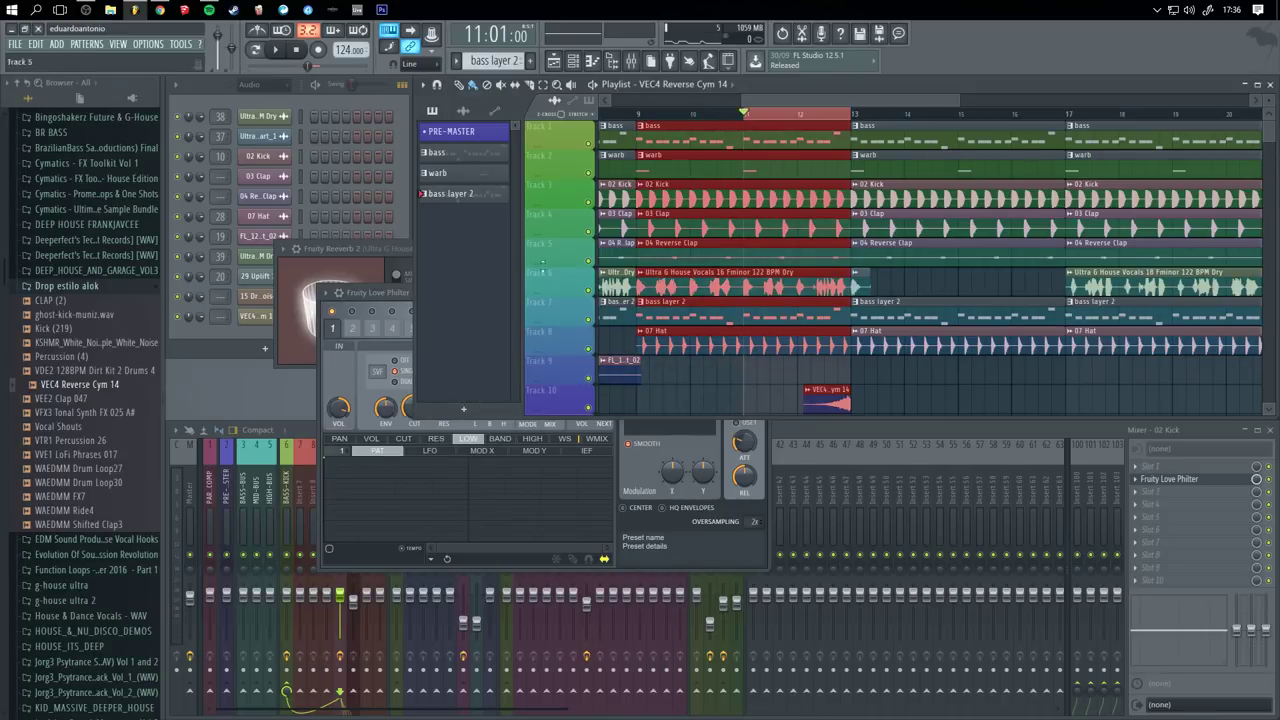
{"action": "right_click", "coordinate": [475, 361]}
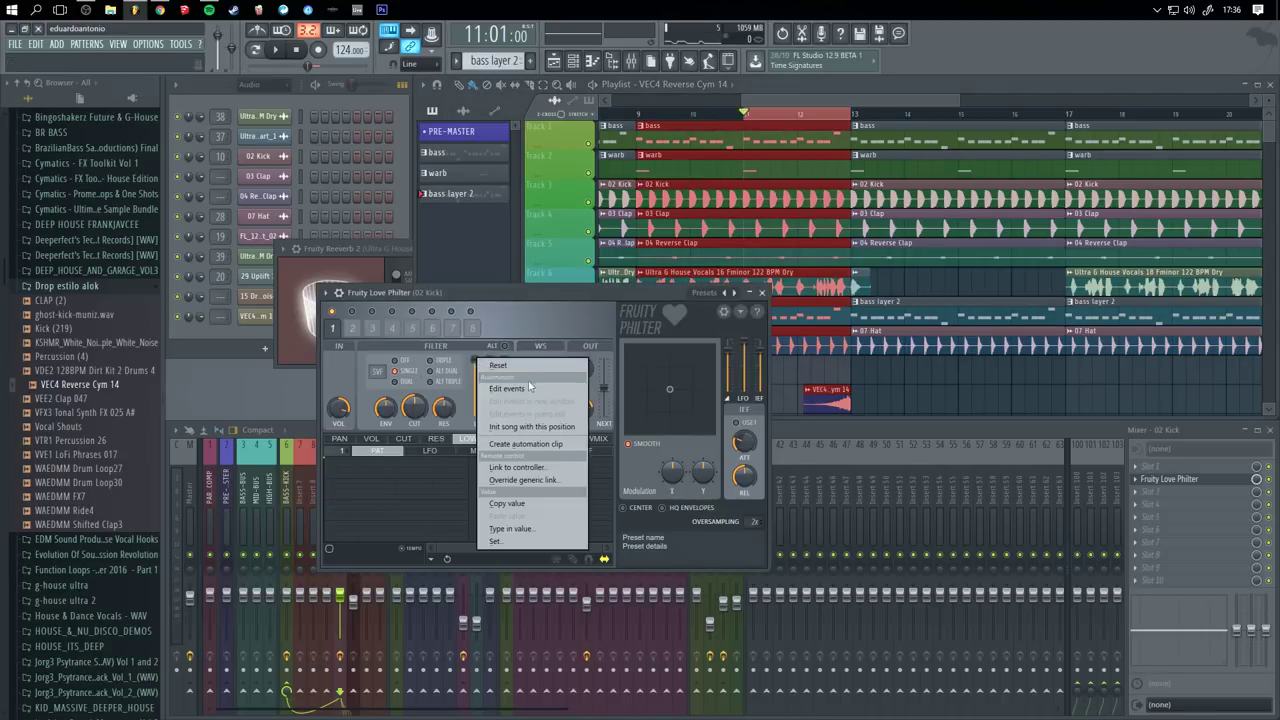
{"action": "left_click", "coordinate": [542, 453]}
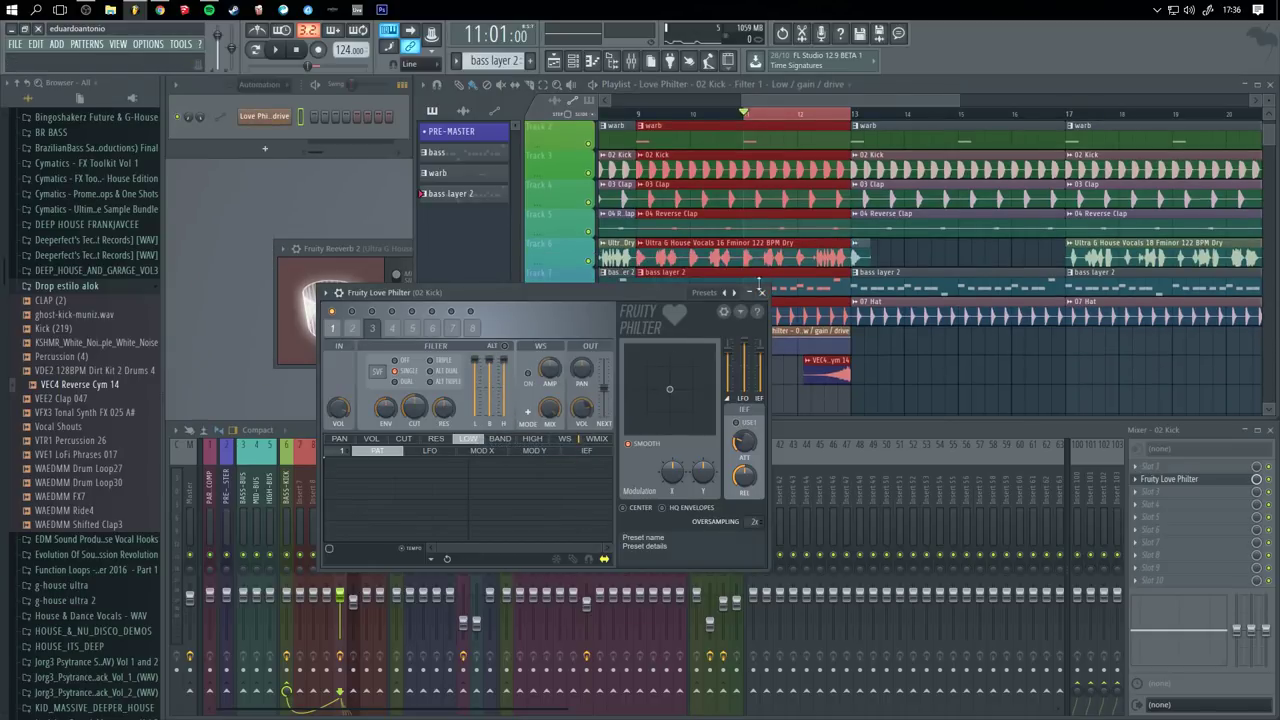
- Move the Love Philter automation clip to track 11, slope it down from bar 11 to bar 13, and start playback
{"action": "left_click", "coordinate": [772, 296]}
{"action": "left_click_drag", "start_coordinate": [829, 344], "coordinate": [833, 381]}
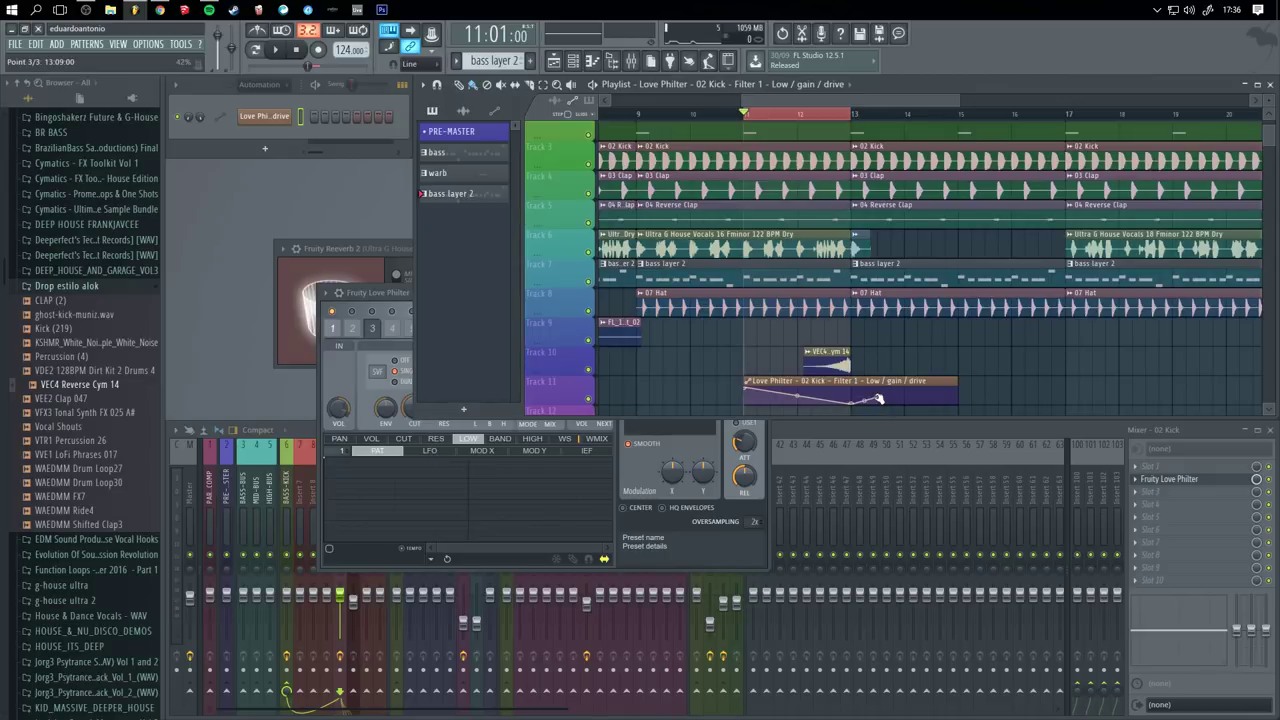
{"action": "key", "text": "space"}
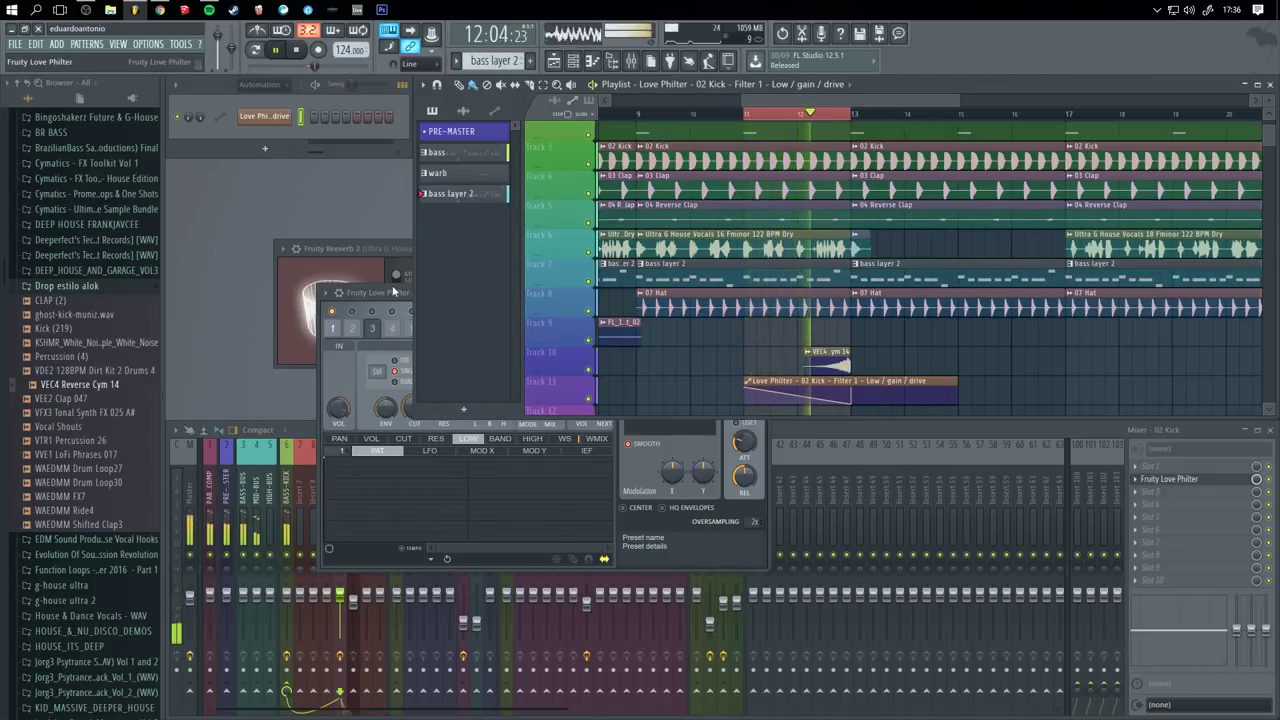
- Close the Fruity Love Philter window while listening to the kick automation, and stop playback
{"action": "left_click_drag", "start_coordinate": [390, 293], "coordinate": [320, 316]}
{"action": "left_click", "coordinate": [692, 315]}
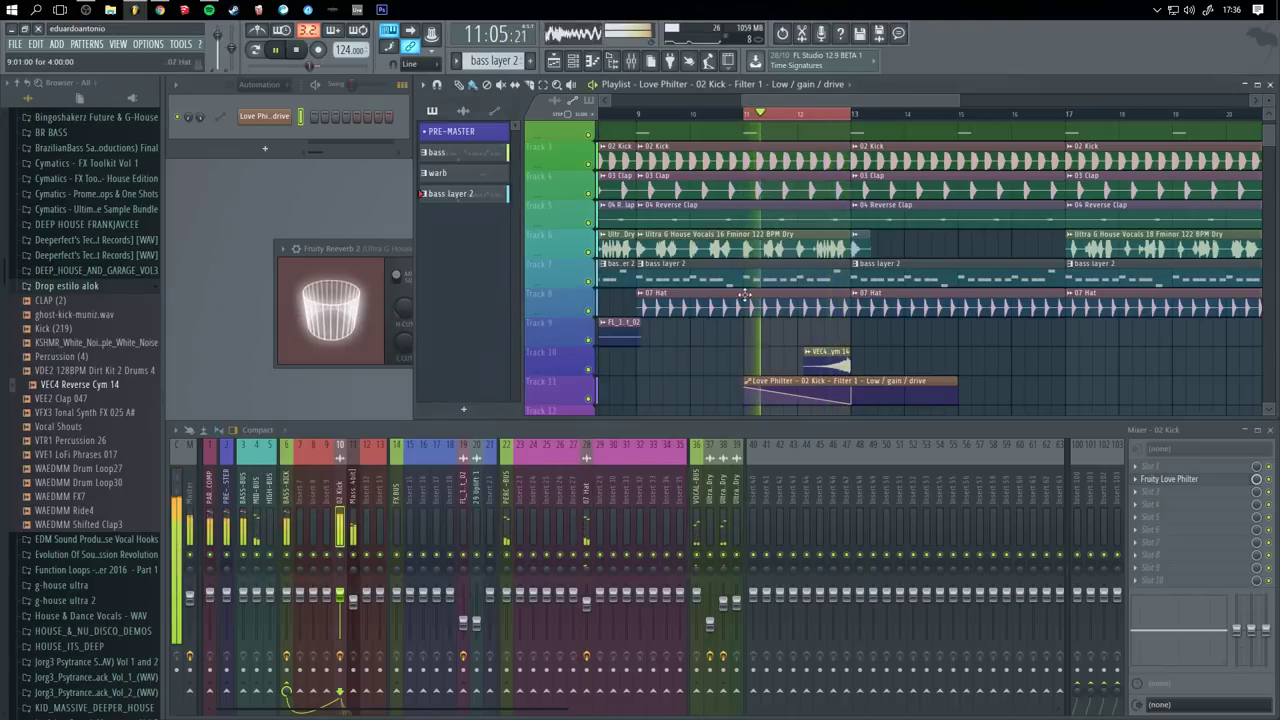
{"action": "scroll", "coordinate": [899, 298], "scroll_direction": "down", "scroll_amount": 3}
{"action": "key", "text": "space"}
- Start the automation clip at bar 9, stretch its slope to bar 12 and curve it with 25% tension during playback
{"action": "mouse_move", "coordinate": [899, 297]}
{"action": "left_mouse_down"}
{"action": "mouse_move", "coordinate": [862, 294]}
{"action": "mouse_move", "coordinate": [876, 291]}
{"action": "left_mouse_up"}
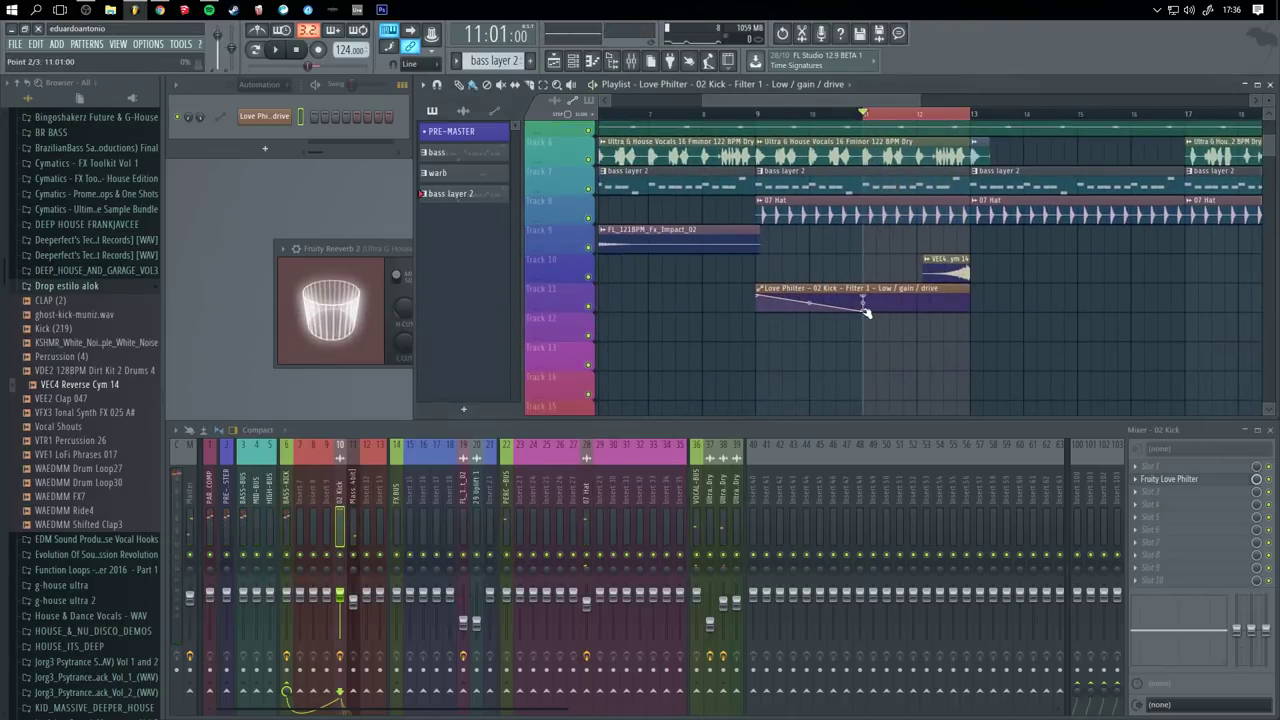
{"action": "left_click", "coordinate": [739, 113]}
{"action": "key", "text": "space"}
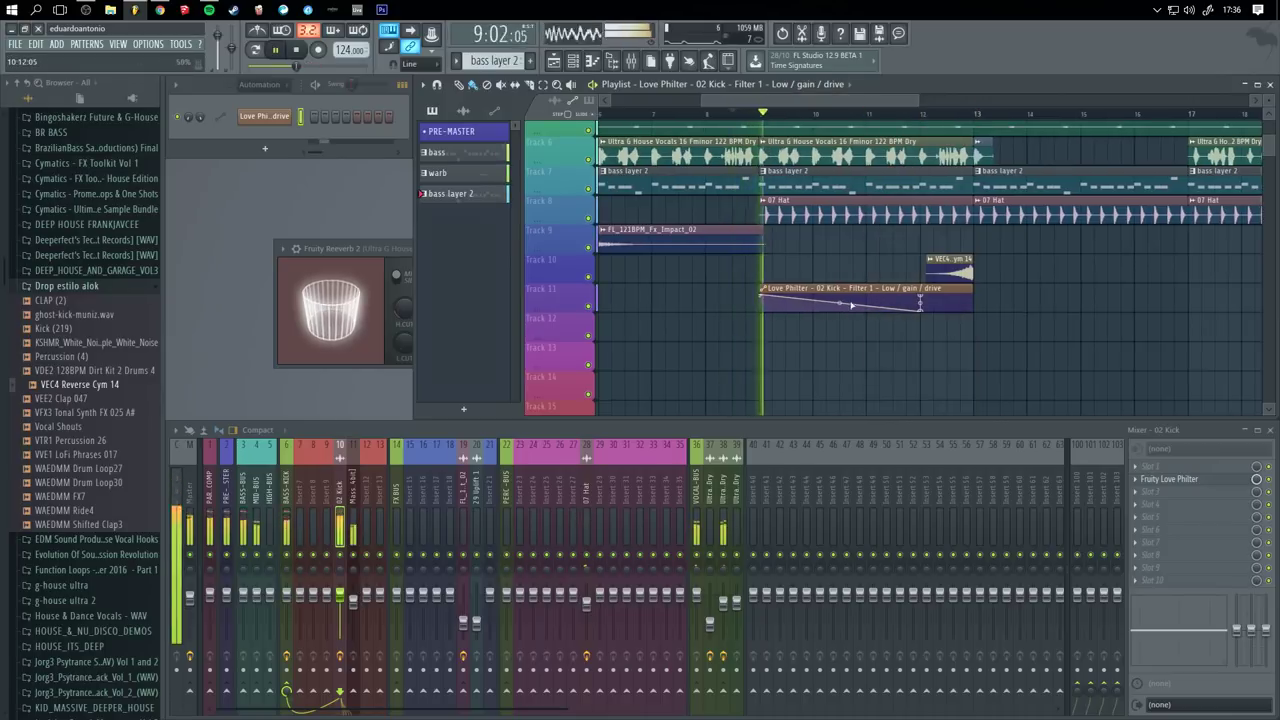
{"action": "left_click_drag", "start_coordinate": [840, 303], "coordinate": [839, 300]}
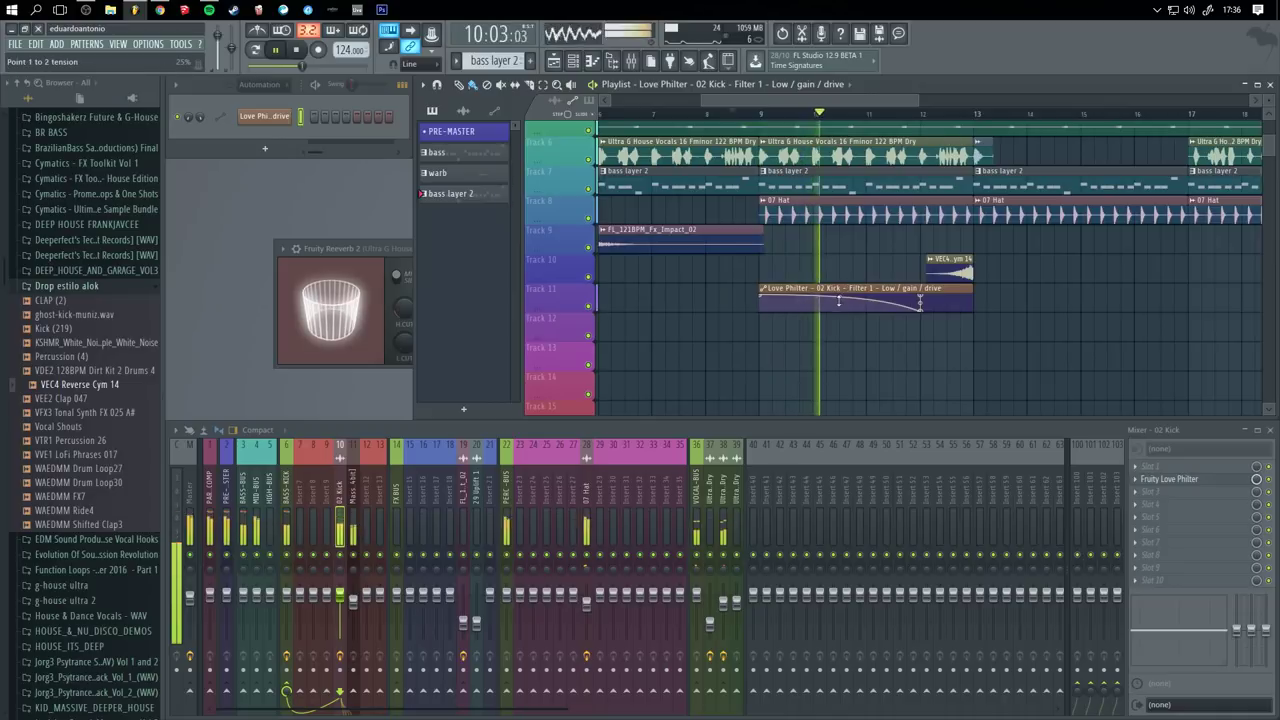
- Move the automation clip to start at bar 10 so its slope ends at bar 13, and replay that section
{"action": "left_click_drag", "start_coordinate": [979, 217], "coordinate": [930, 253]}
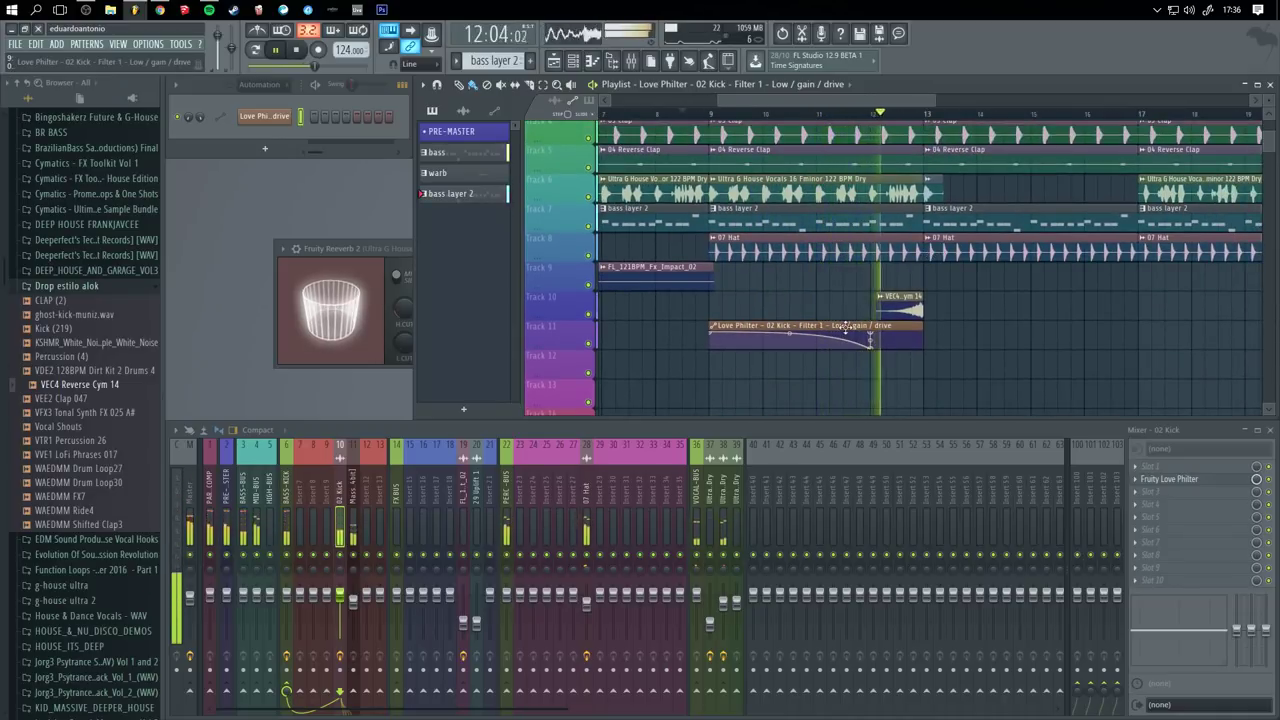
{"action": "left_click_drag", "start_coordinate": [846, 328], "coordinate": [899, 328]}
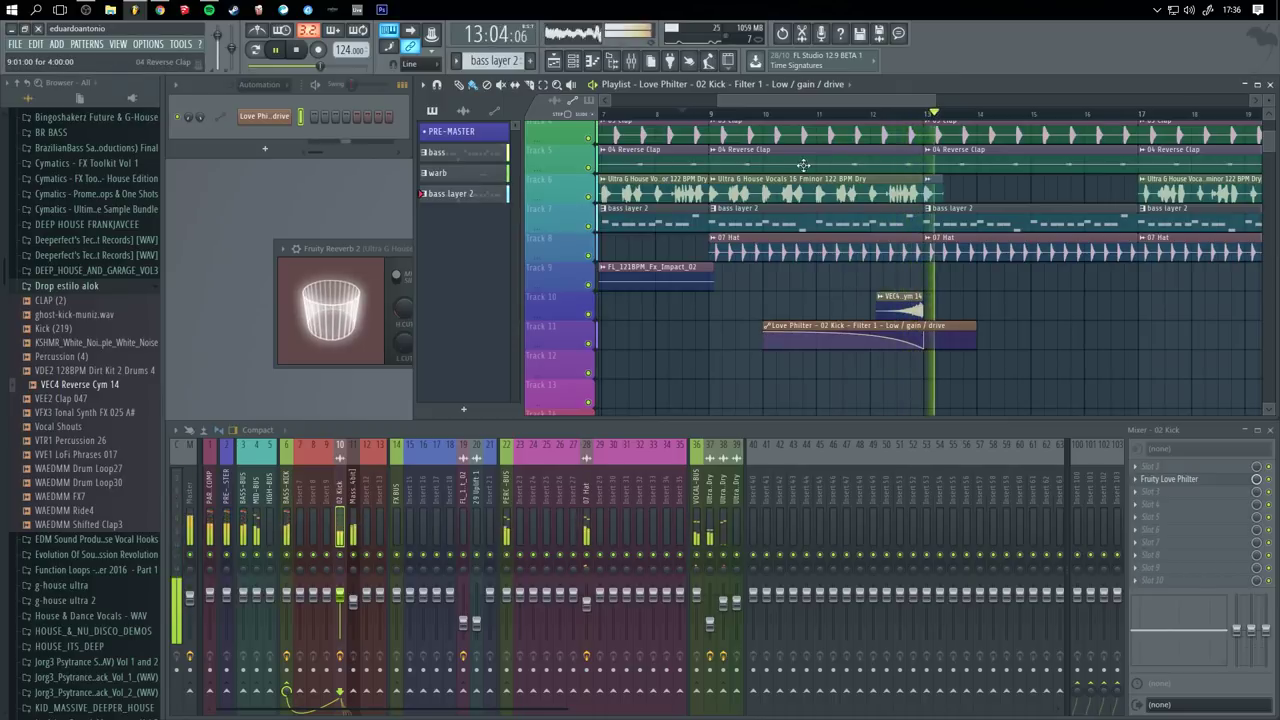
{"action": "left_click", "coordinate": [791, 114]}
{"action": "left_click_drag", "start_coordinate": [1071, 220], "coordinate": [894, 256]}
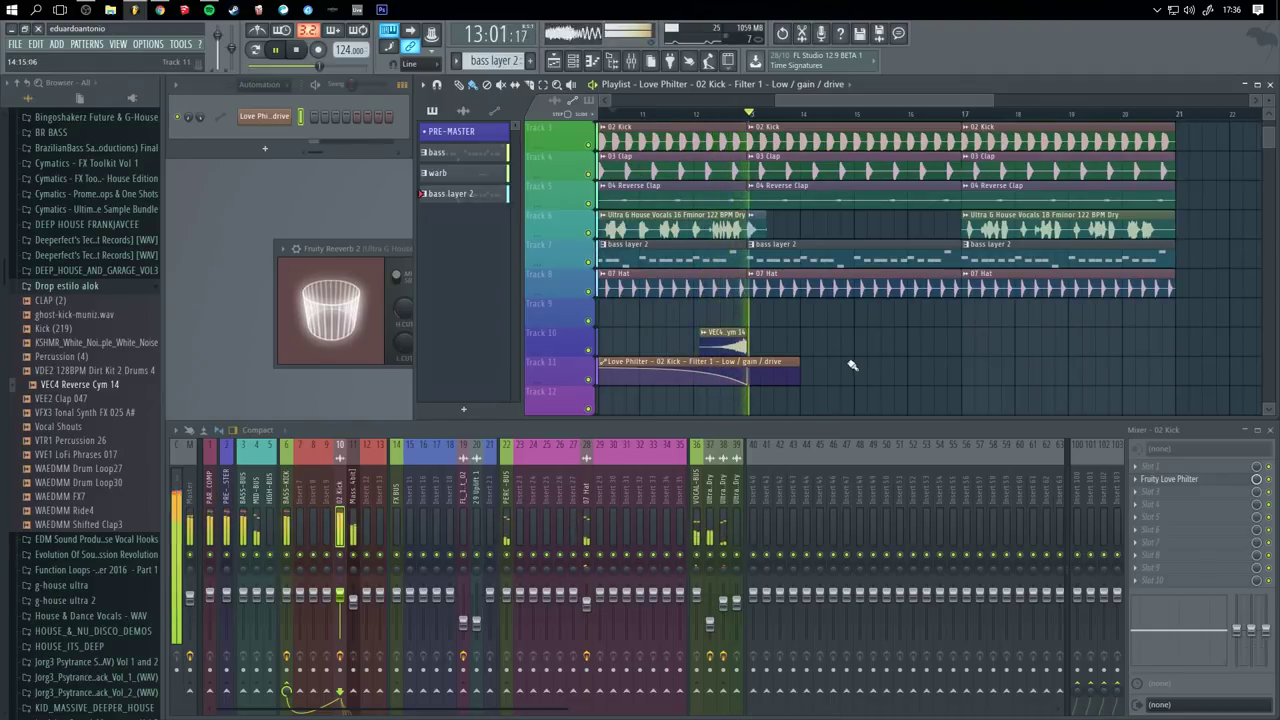
{"action": "left_click_drag", "start_coordinate": [852, 345], "coordinate": [863, 323]}
{"action": "left_click", "coordinate": [940, 316]}
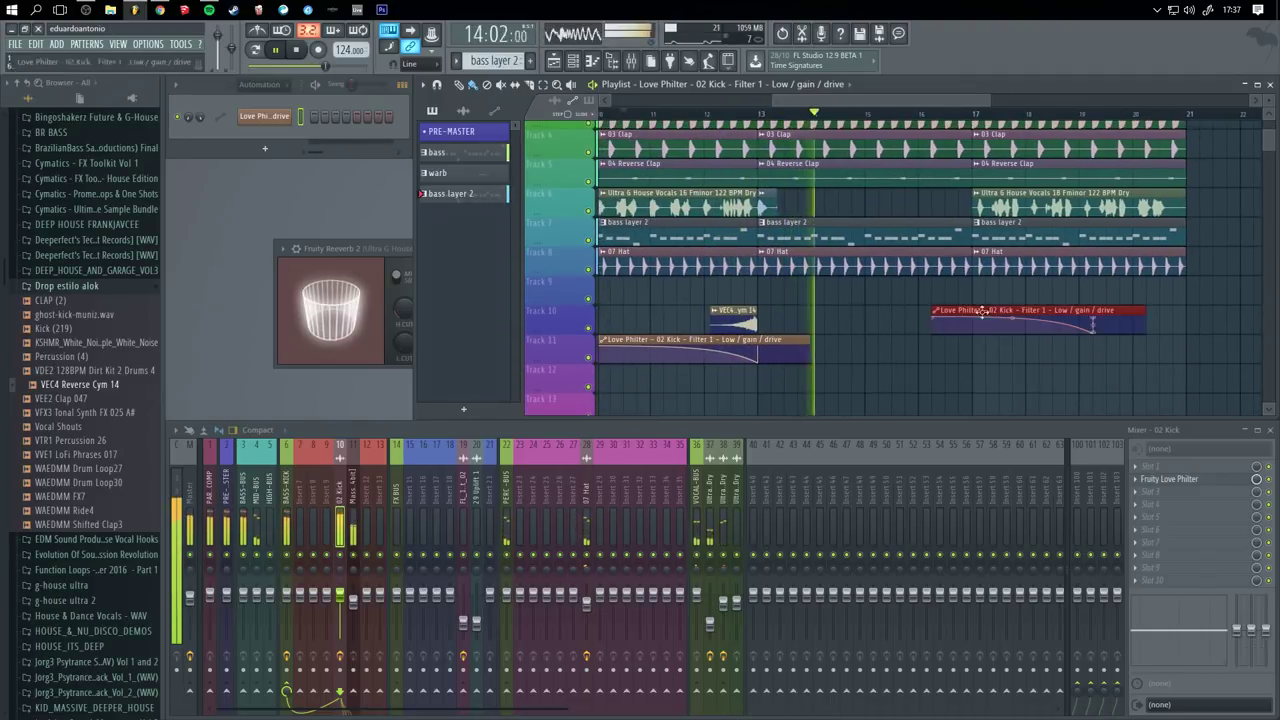
{"action": "right_click", "coordinate": [983, 311]}
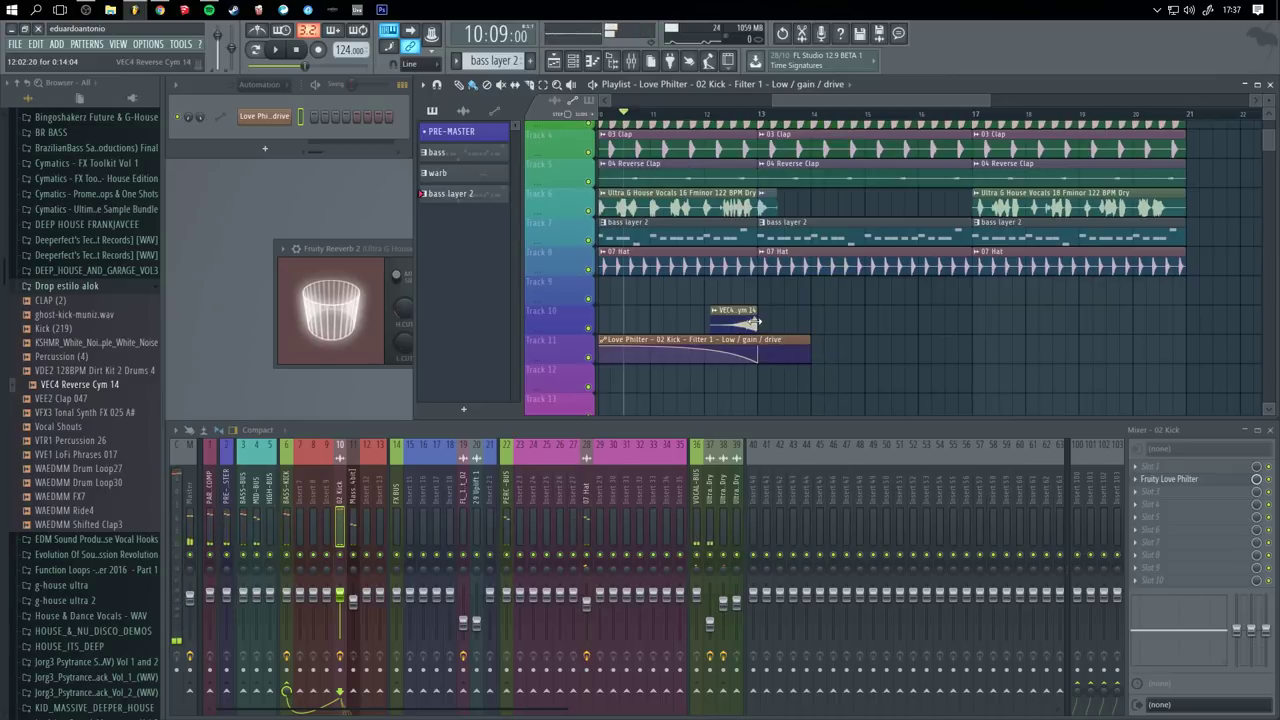
- Route the VEC4 Reverse Cym 14 channel to mixer insert 18 and lower that insert's fader
{"action": "left_click_drag", "start_coordinate": [774, 333], "coordinate": [803, 268]}
{"action": "right_click", "coordinate": [452, 489]}
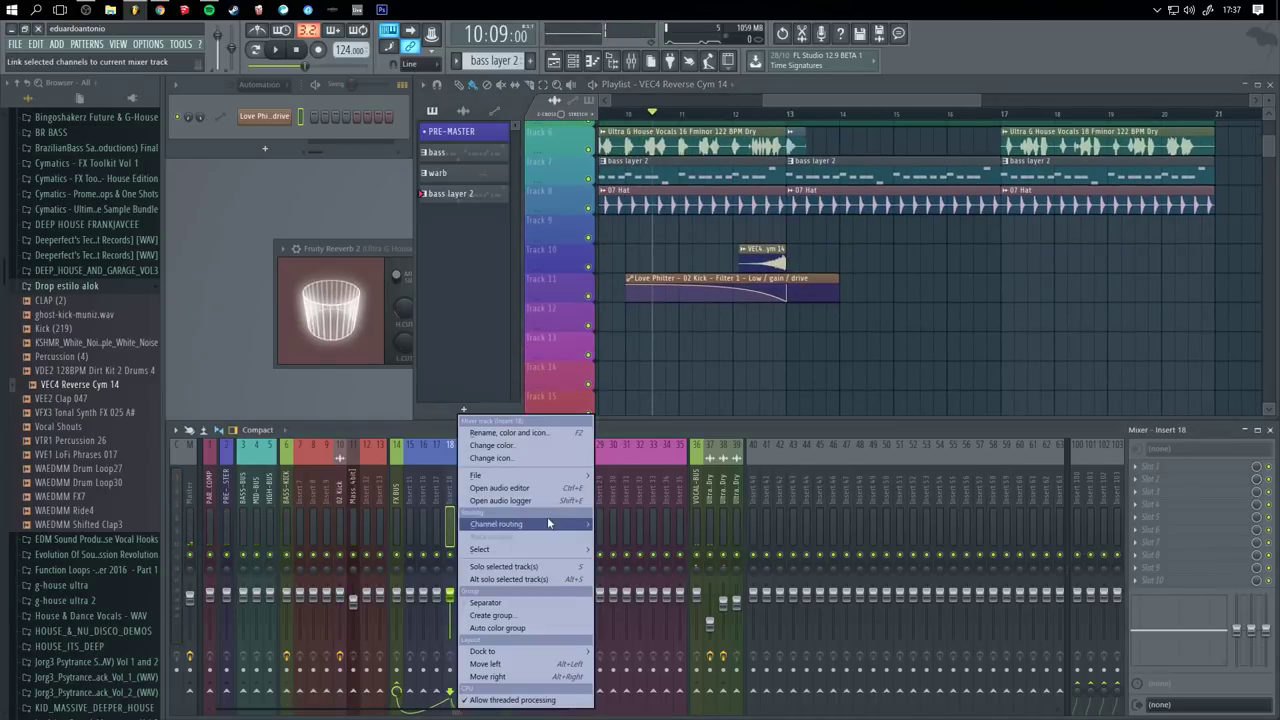
{"action": "mouse_move", "coordinate": [549, 523]}
{"action": "left_click", "coordinate": [643, 526]}
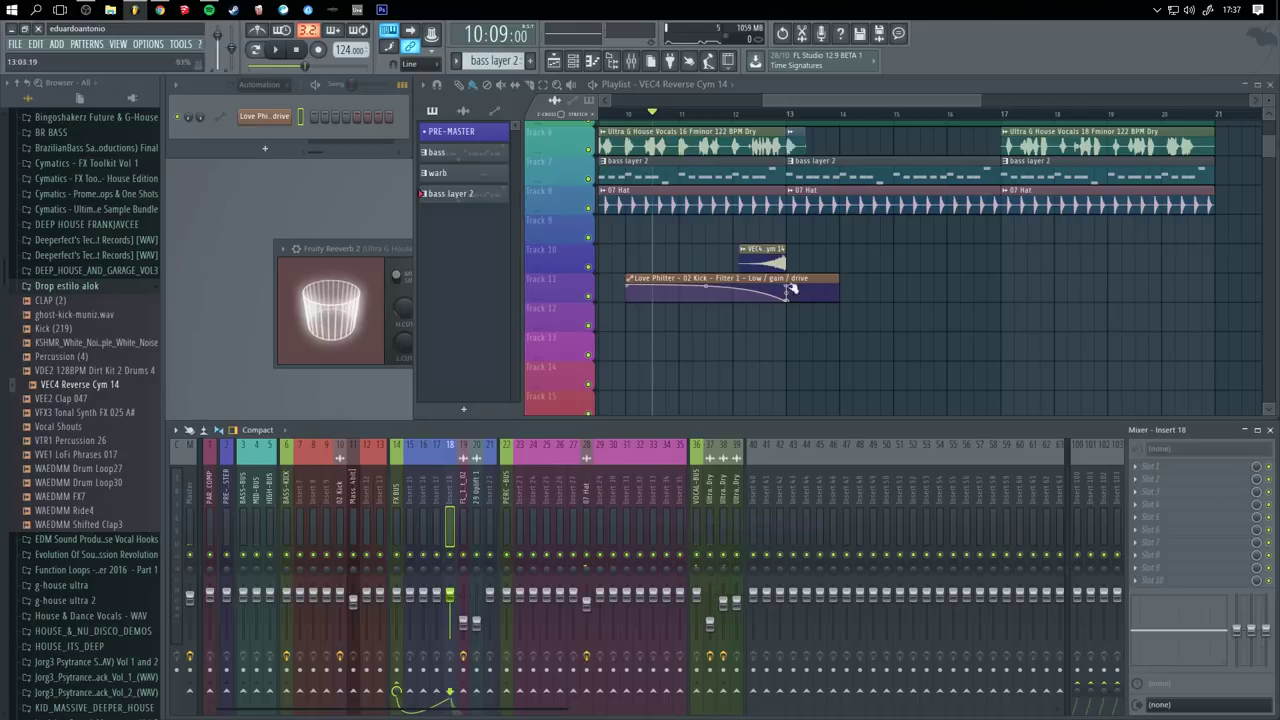
{"action": "left_click", "coordinate": [767, 261]}
{"action": "right_click", "coordinate": [452, 489]}
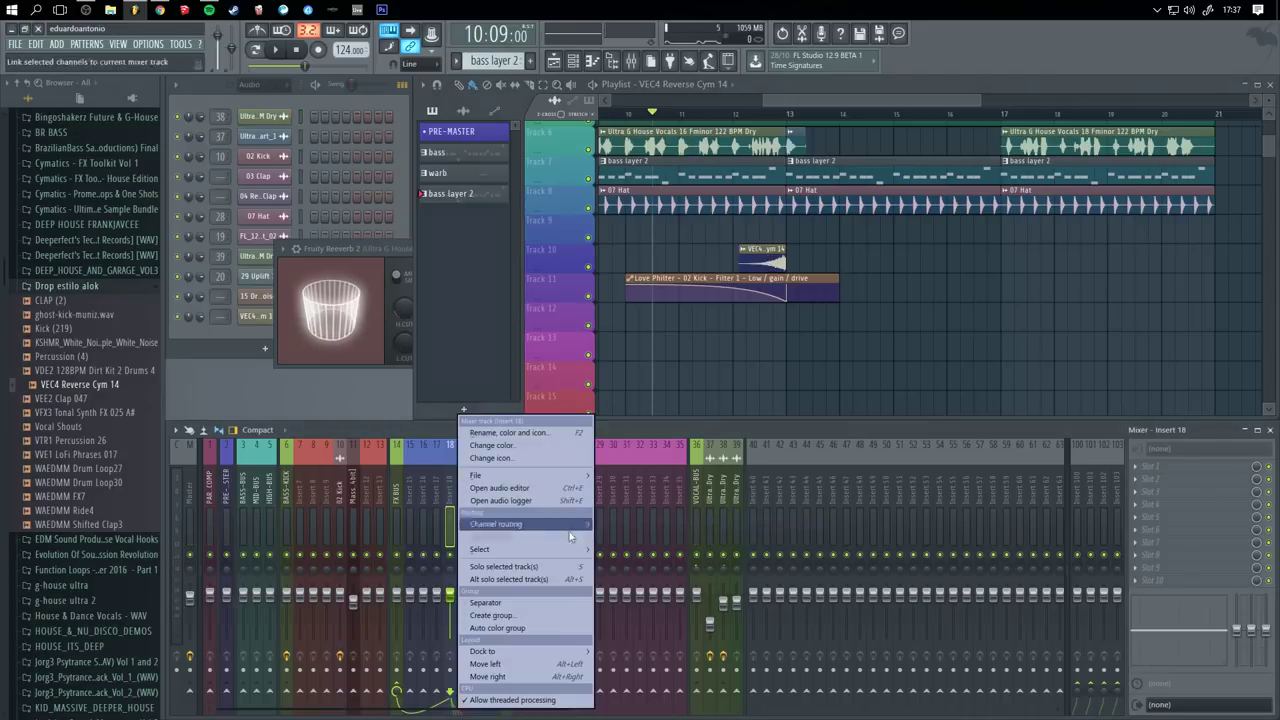
{"action": "mouse_move", "coordinate": [549, 523]}
{"action": "left_click", "coordinate": [643, 526]}
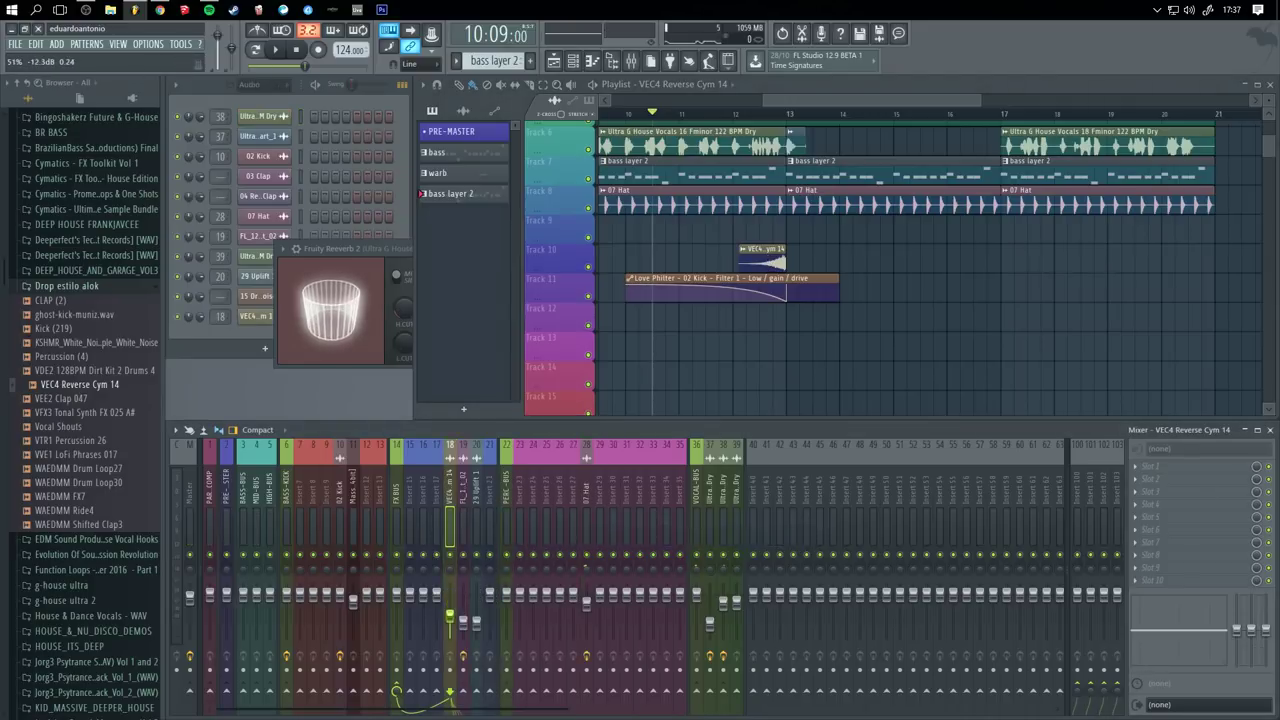
- Add Fruity Reeverb 2 to the second effect slot of the VEC4 Reverse Cym 14 insert, audition it, and close its window
{"action": "key", "text": "space"}
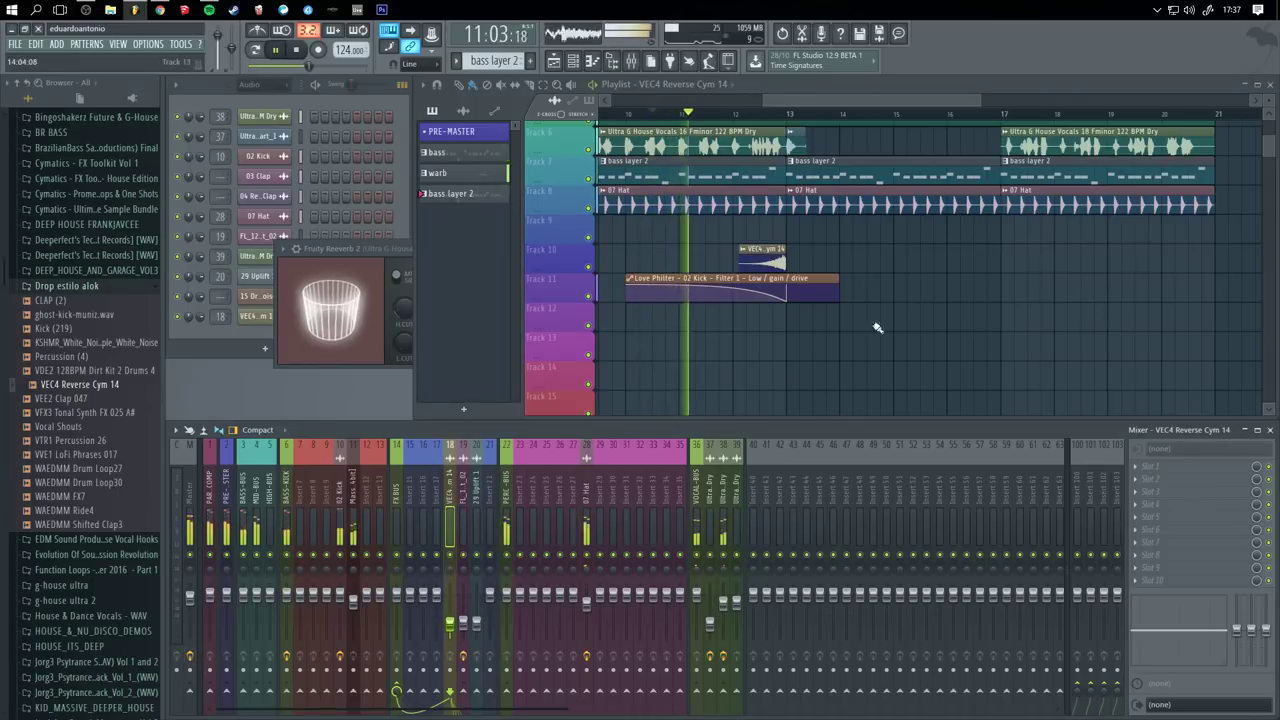
{"action": "key", "text": "space"}
{"action": "left_click", "coordinate": [1140, 488]}
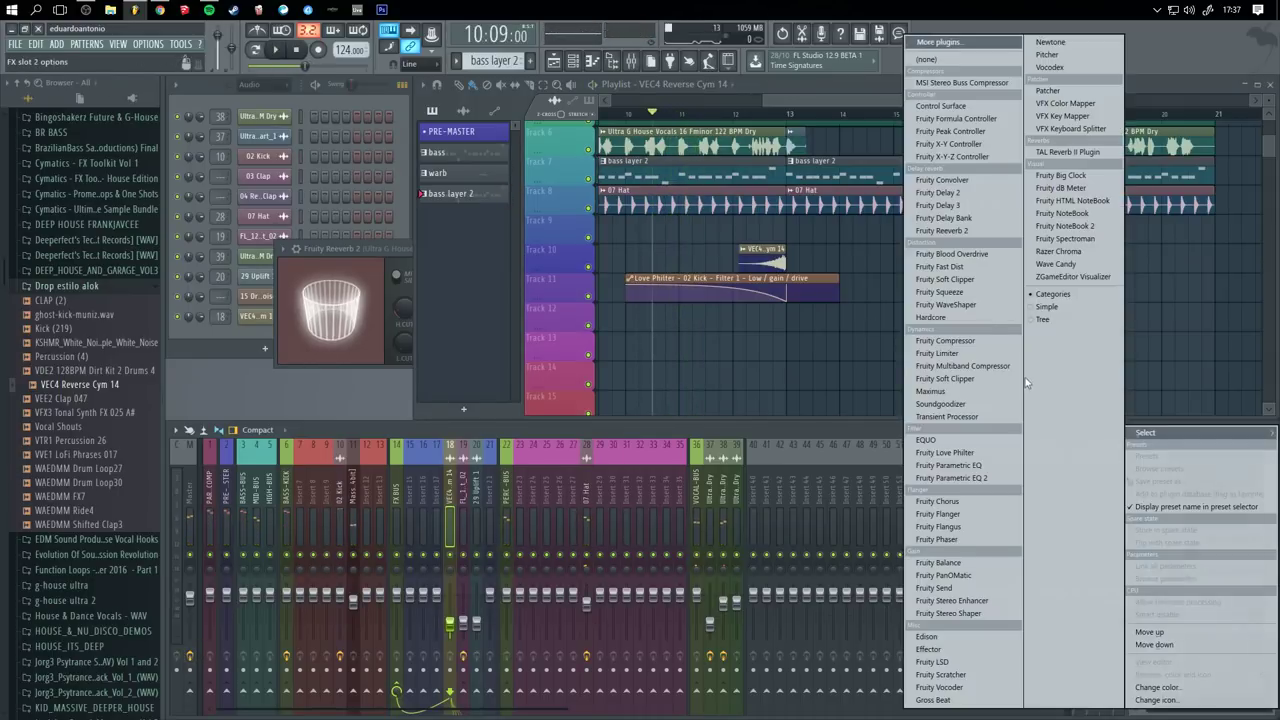
{"action": "left_click", "coordinate": [952, 232]}
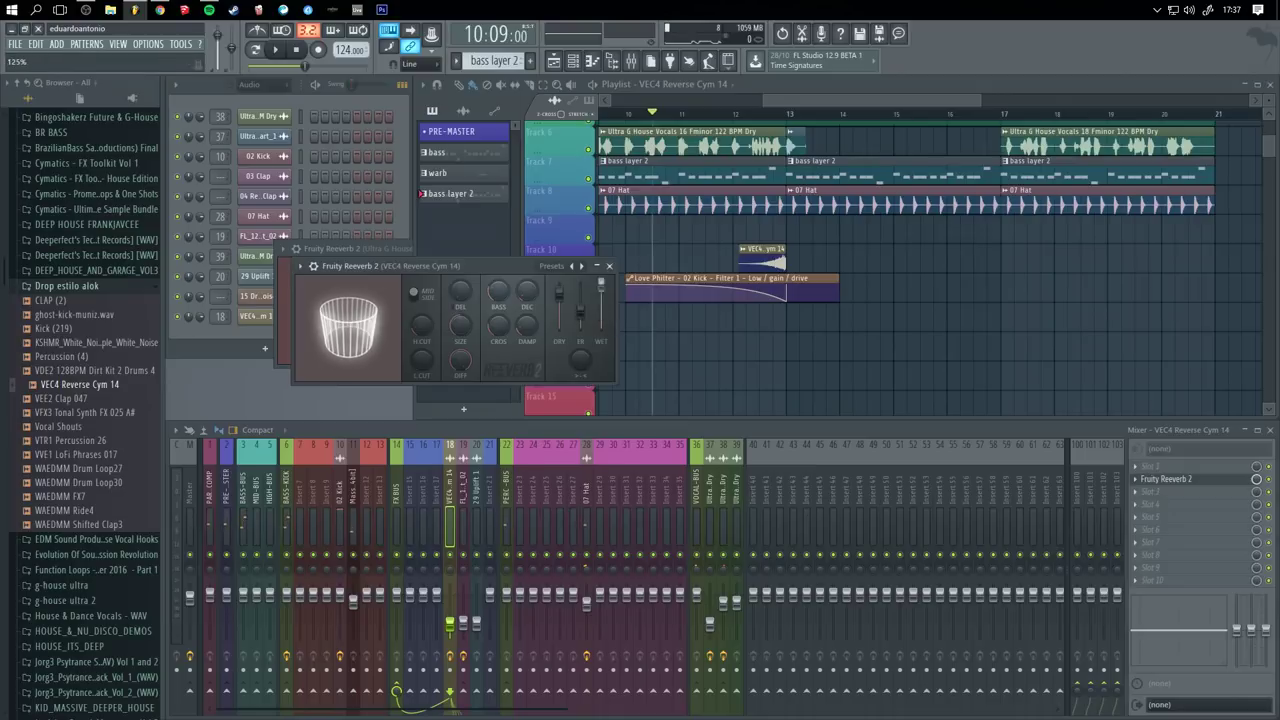
{"action": "key", "text": "space"}
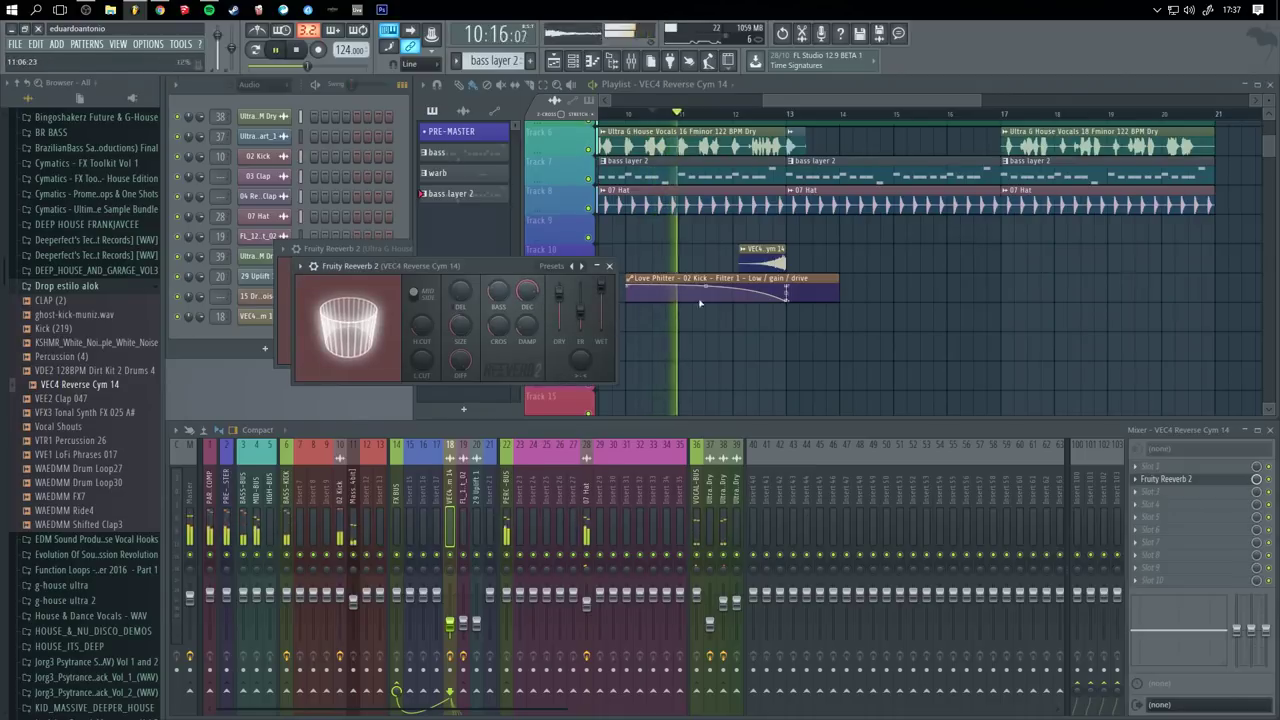
{"action": "key", "text": "space"}
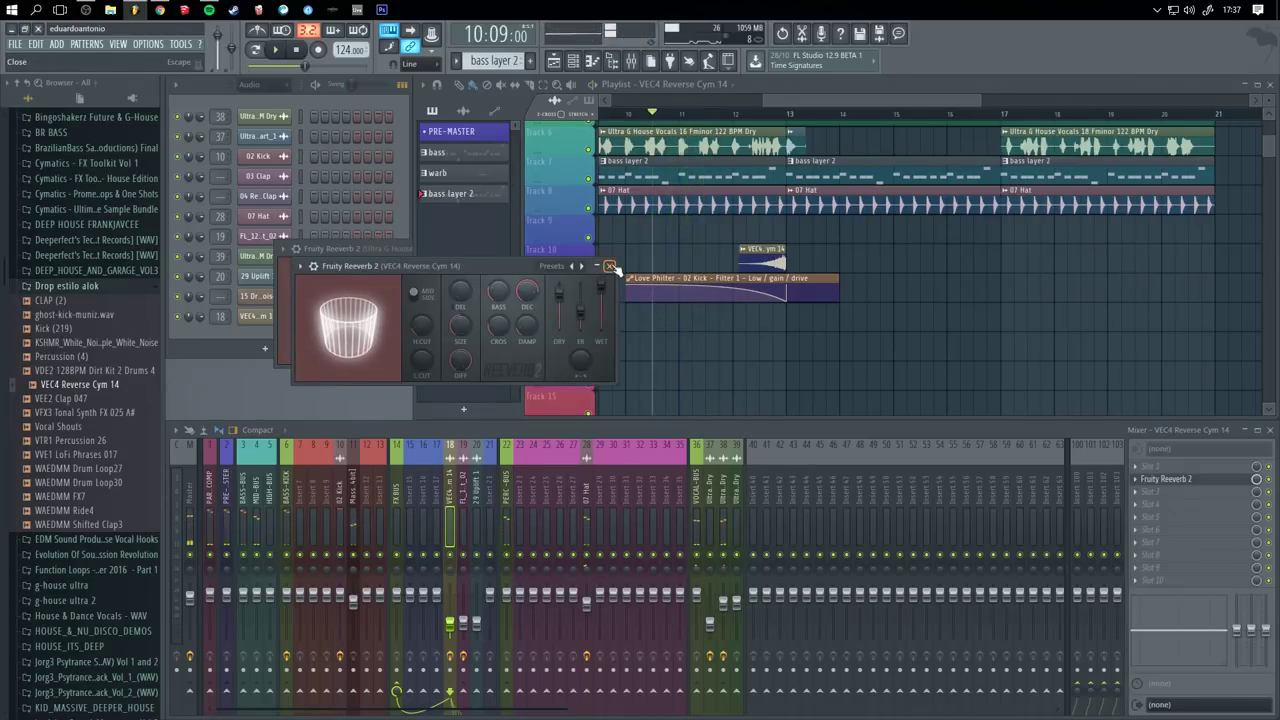
{"action": "left_click", "coordinate": [610, 267]}
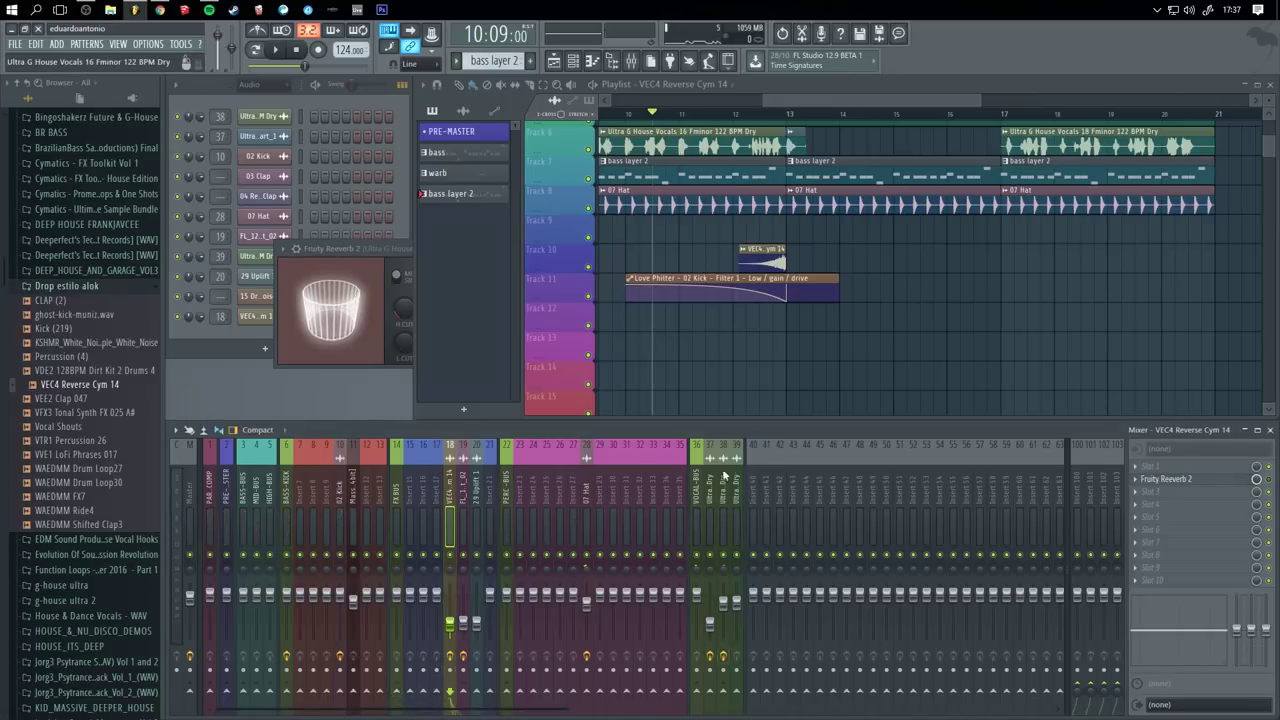
- Inspect the Fruity Reeverb 2 settings on vocal inserts 38 and 37
{"action": "left_click", "coordinate": [723, 482]}
{"action": "left_click", "coordinate": [1160, 469]}
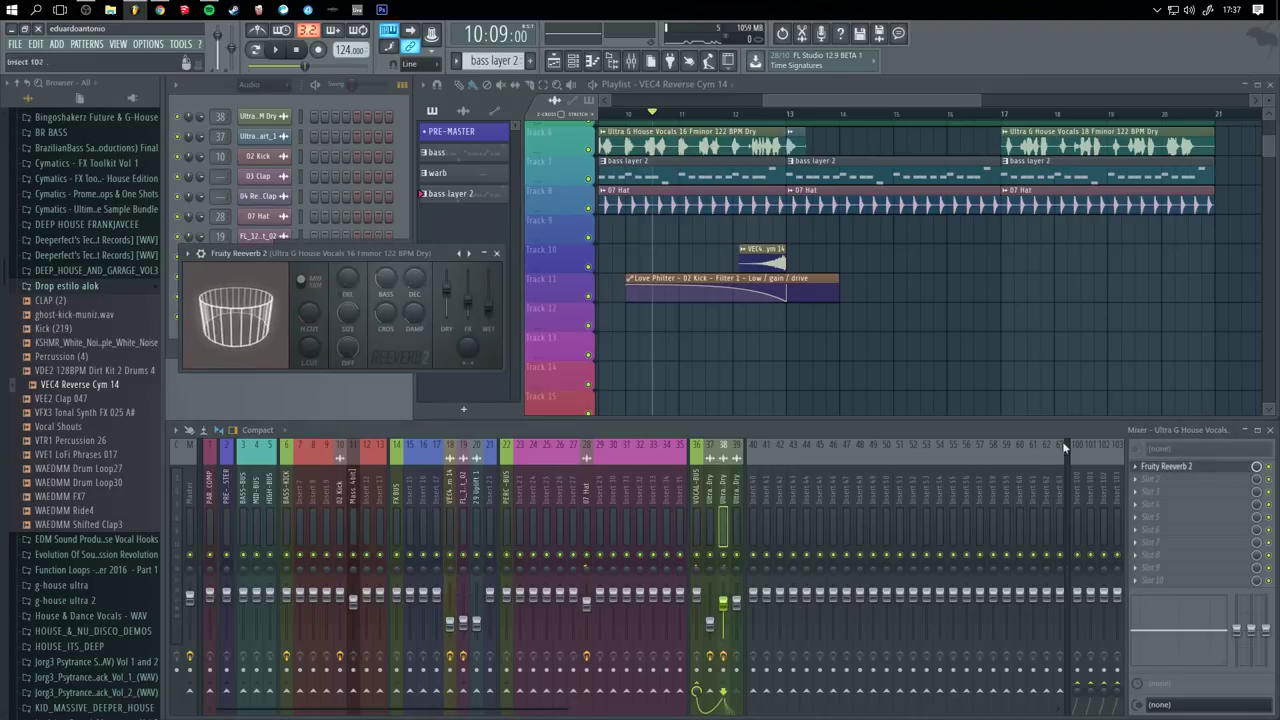
{"action": "left_click", "coordinate": [497, 251]}
{"action": "left_click", "coordinate": [708, 484]}
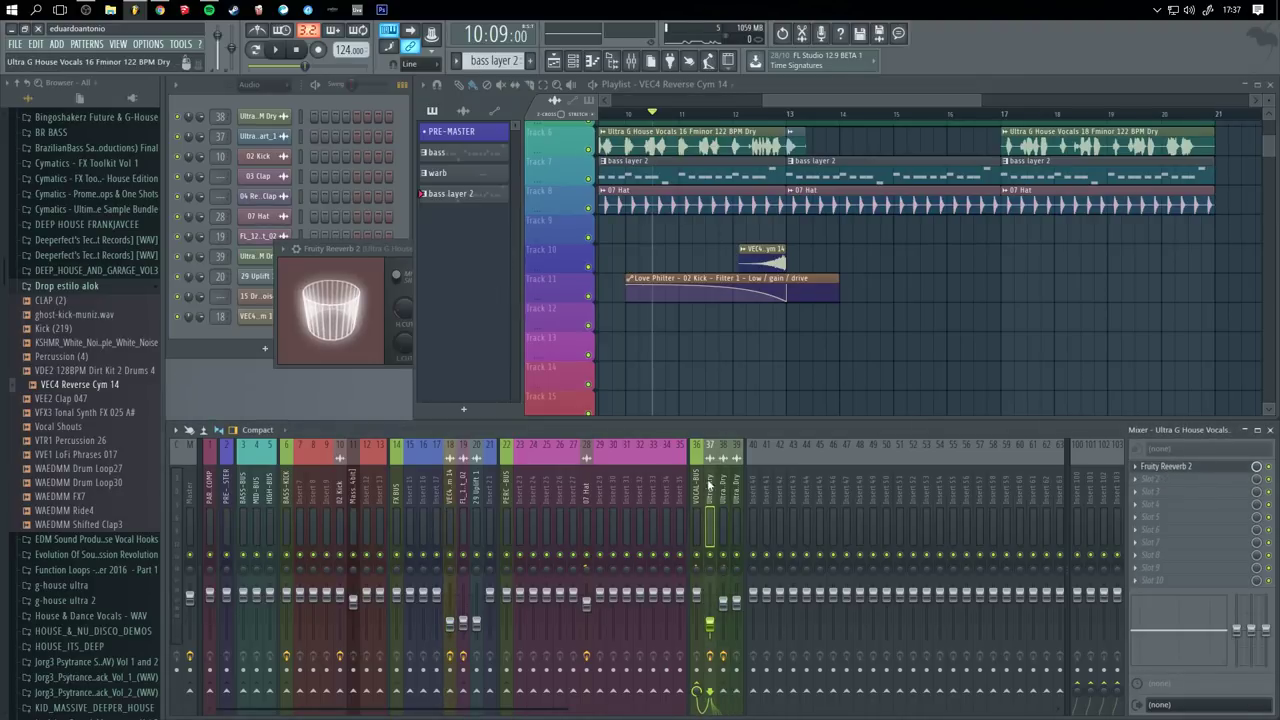
{"action": "left_click", "coordinate": [1165, 467]}
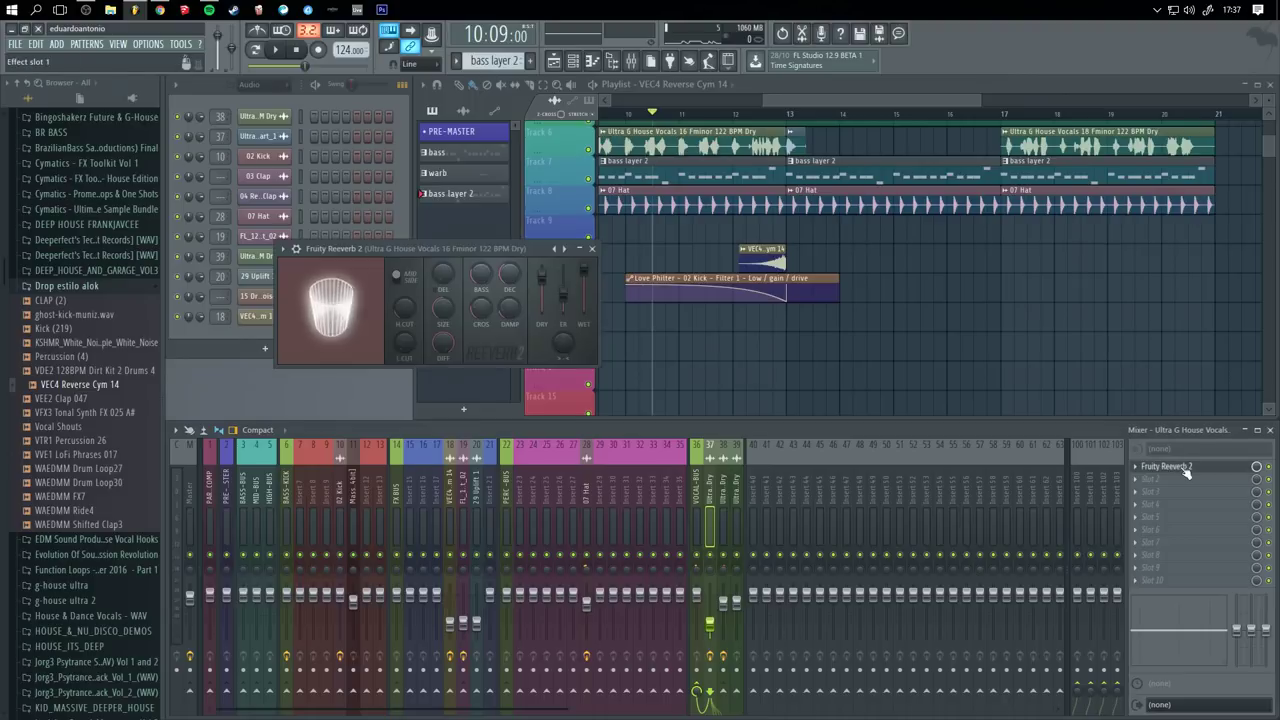
- Try routing the VEC4 Reverse Cym 14 insert to vocal insert 37, and close the vocal reverb window while playing the section
{"action": "left_click", "coordinate": [448, 515]}
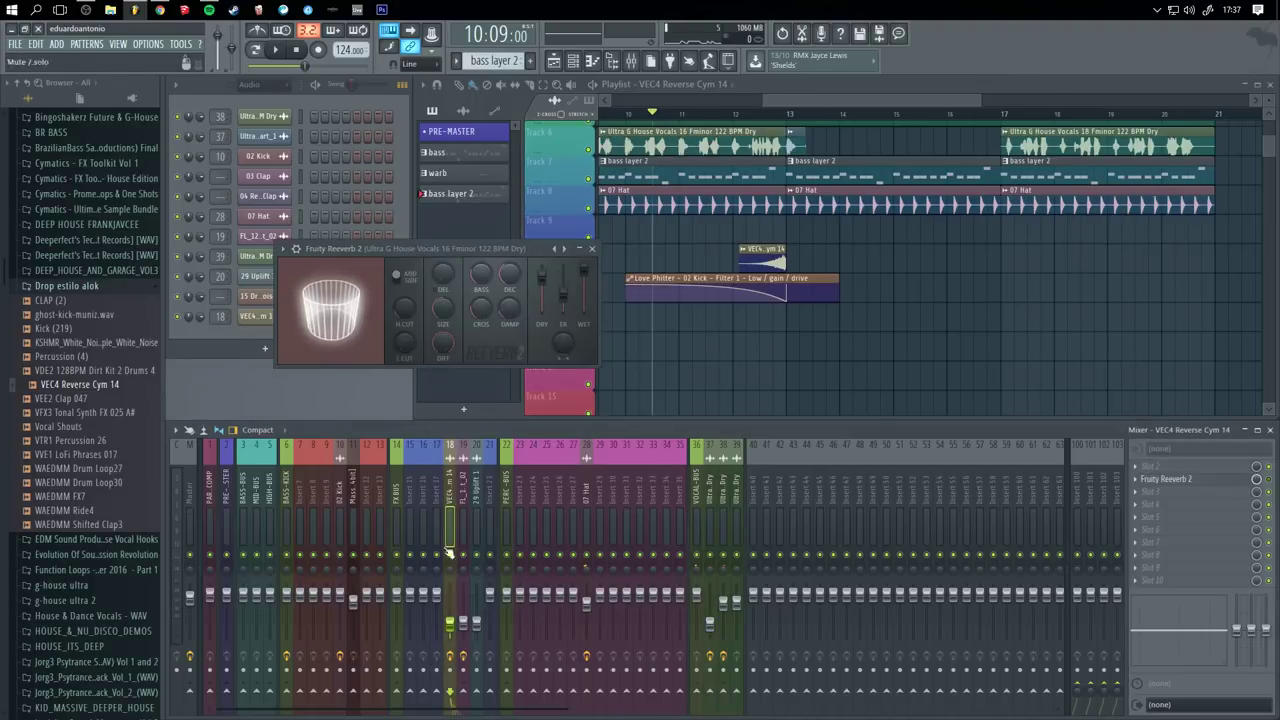
{"action": "left_click", "coordinate": [712, 693]}
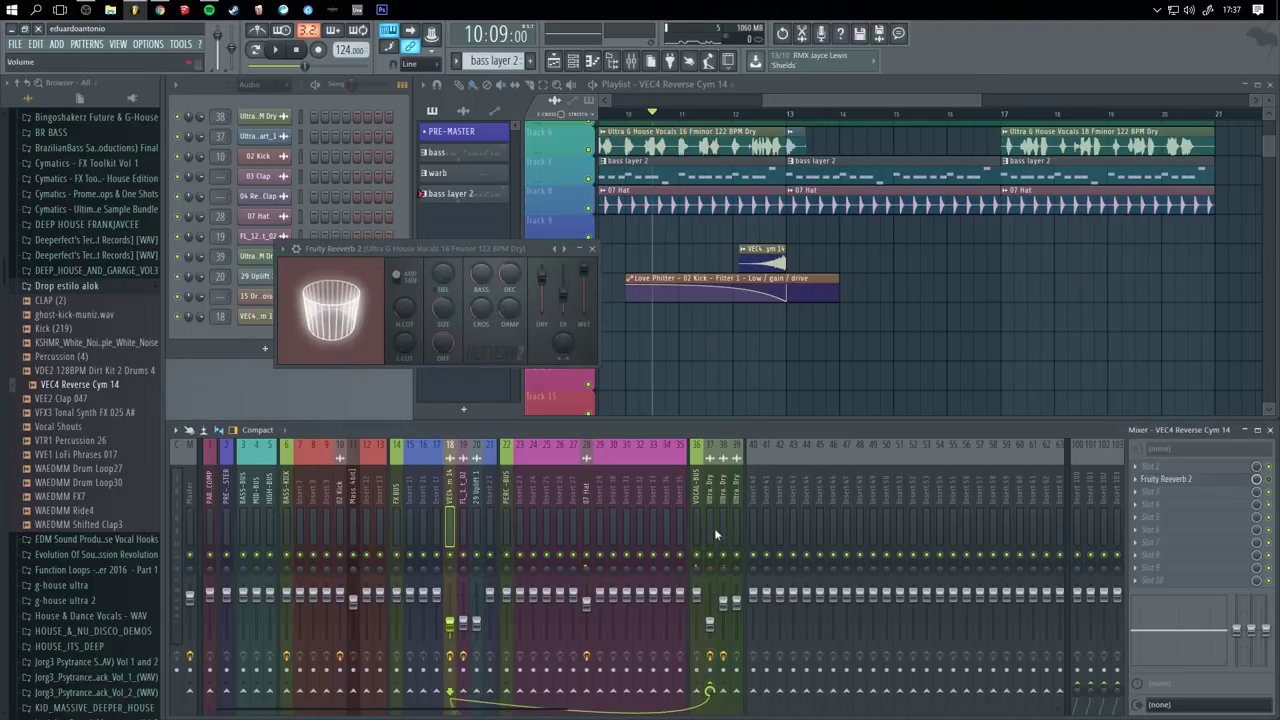
{"action": "scroll", "coordinate": [800, 224], "scroll_direction": "up", "scroll_amount": 2}
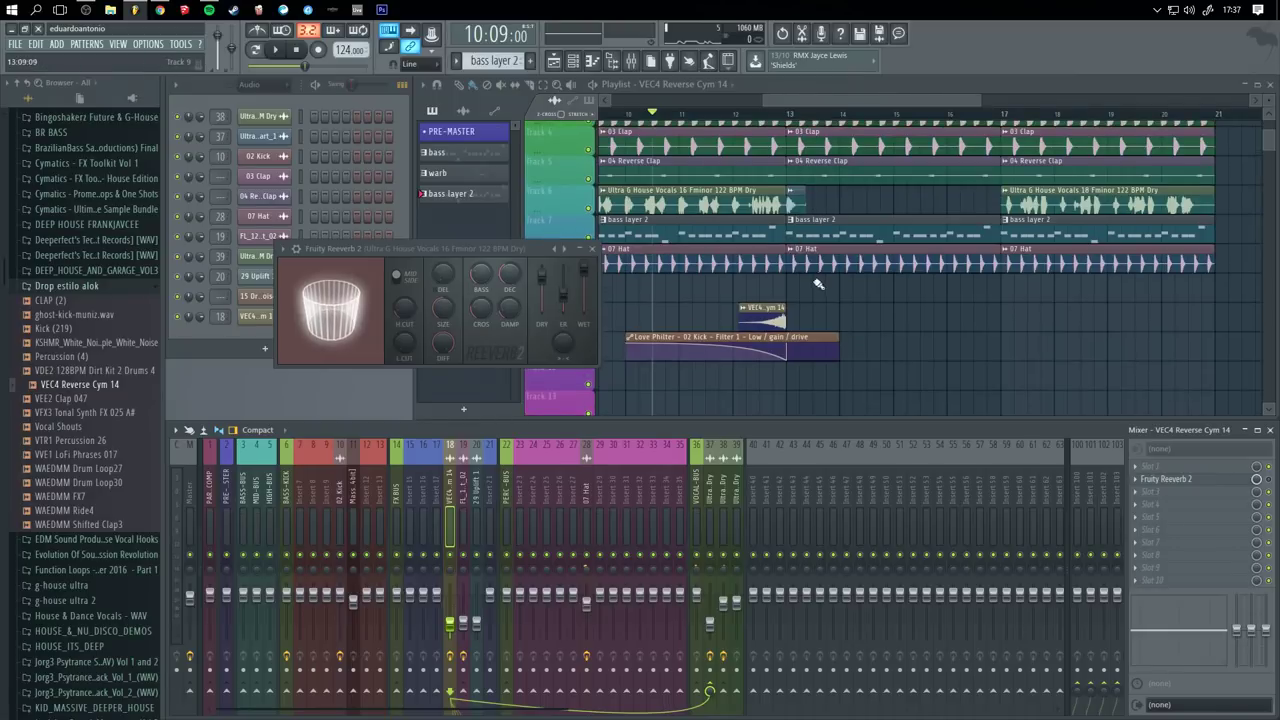
{"action": "key", "text": "space"}
{"action": "left_click", "coordinate": [592, 249]}
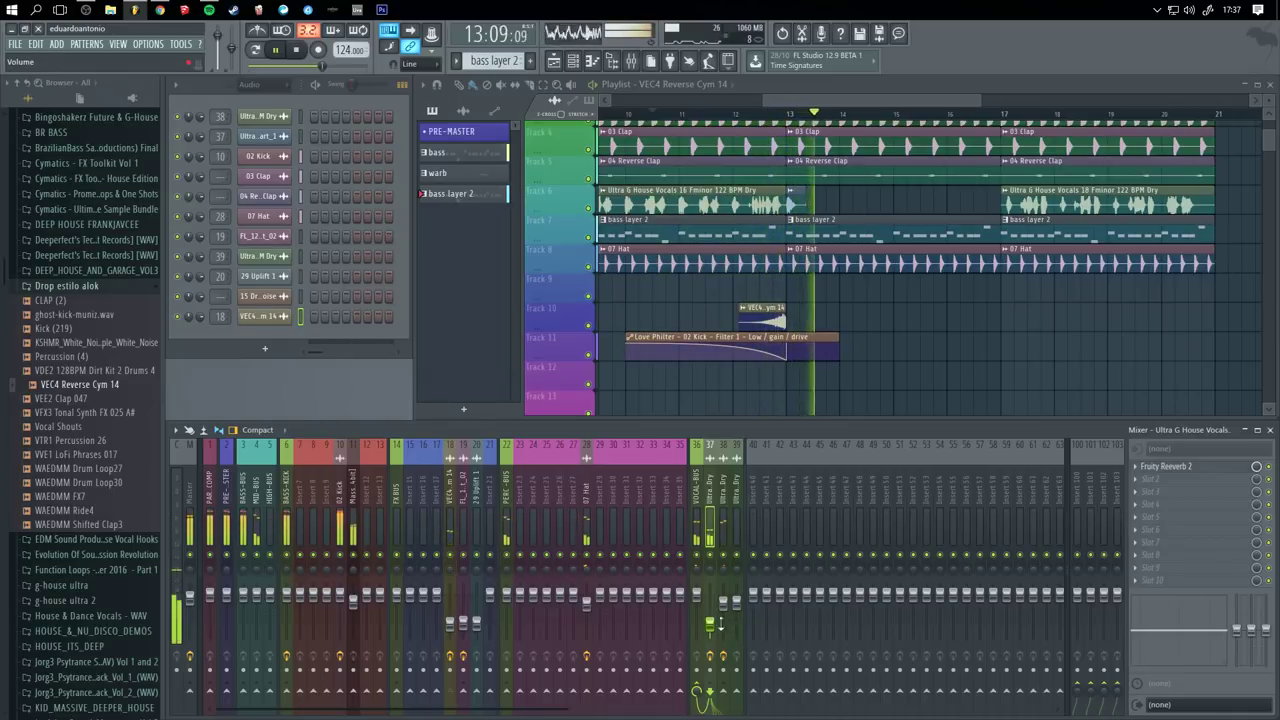
{"action": "key", "text": "space"}
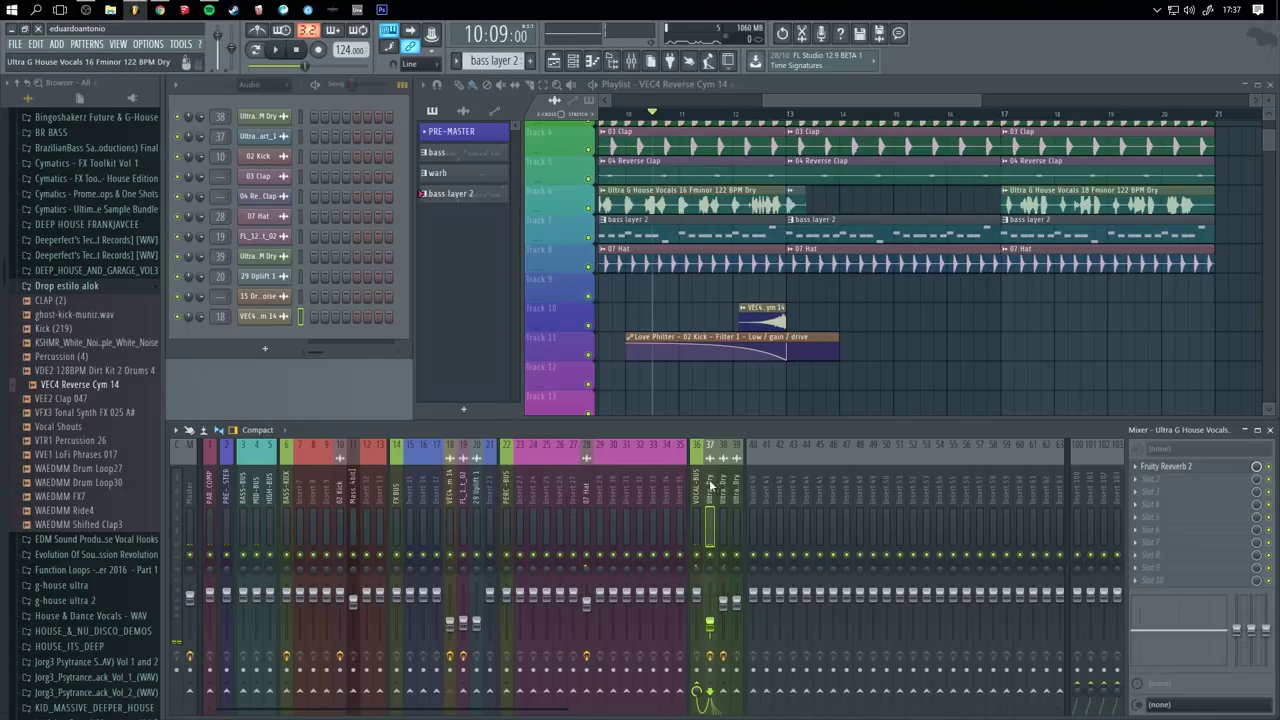
- Lower the wet level of Fruity Reeverb 2 on the VEC4 Reverse Cym 14 insert, and close it during playback
{"action": "left_click", "coordinate": [452, 624]}
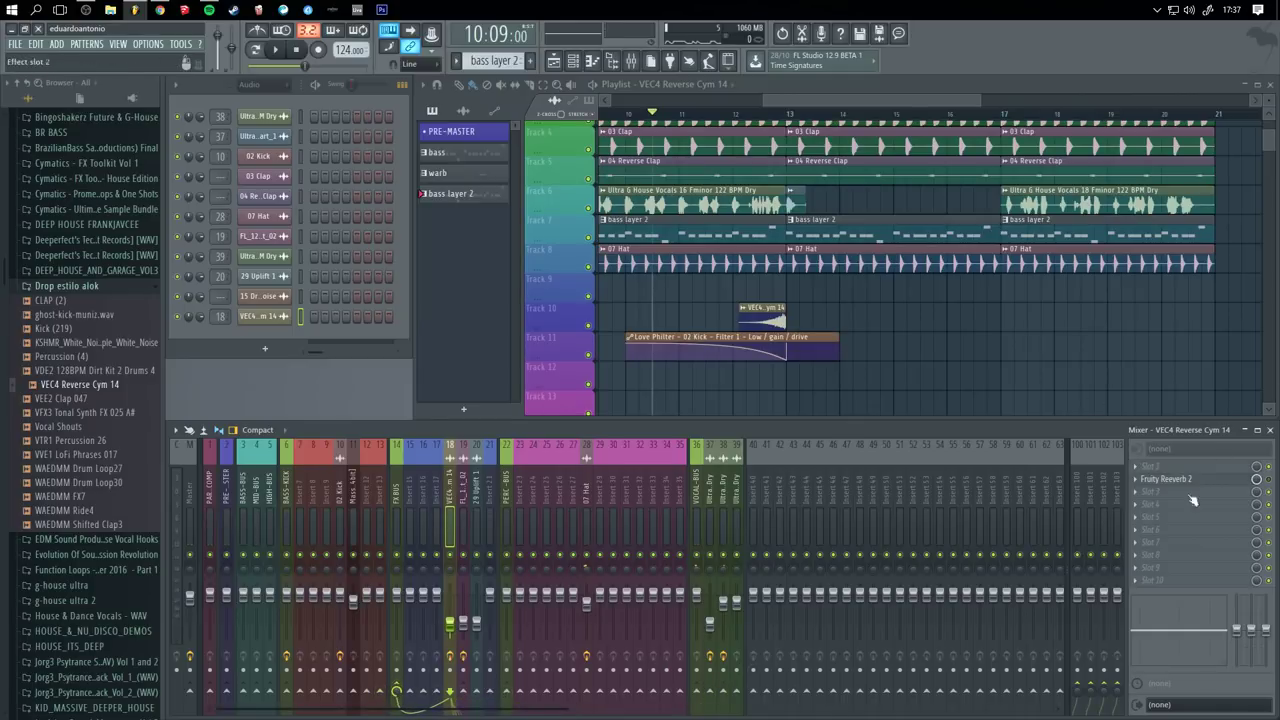
{"action": "left_click", "coordinate": [1168, 479]}
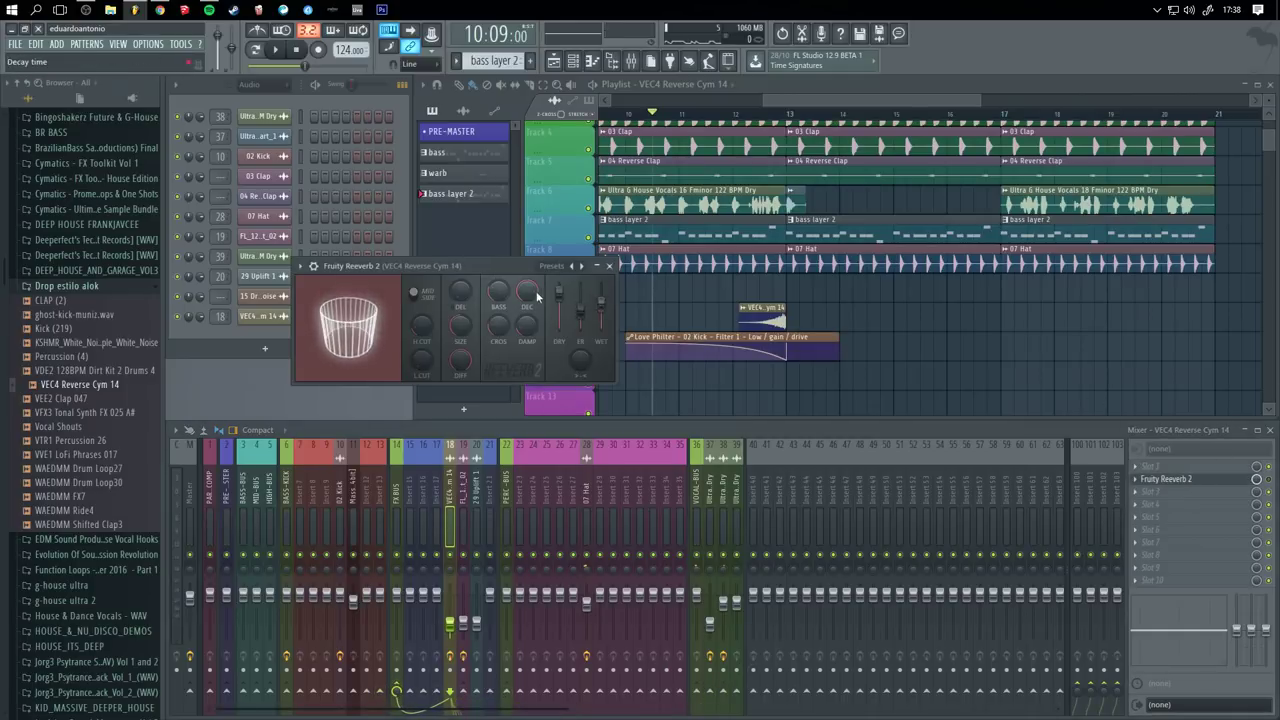
{"action": "key", "text": "space"}
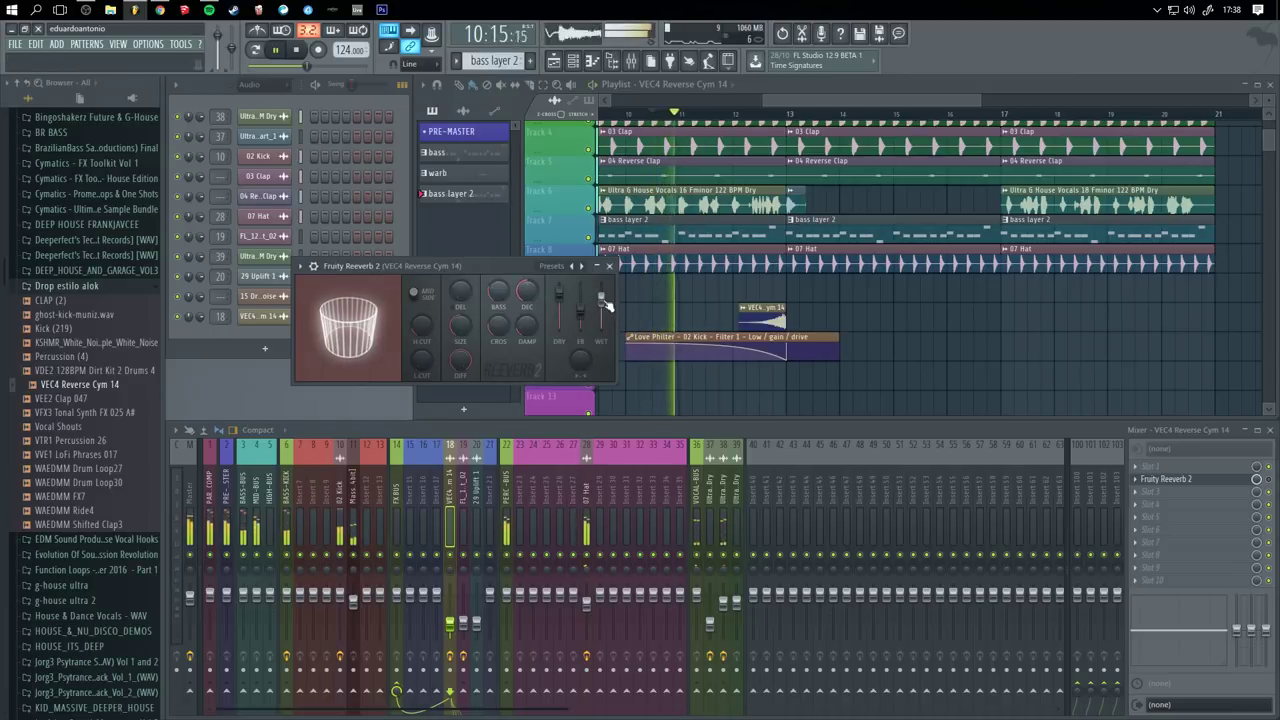
{"action": "left_click", "coordinate": [609, 266]}
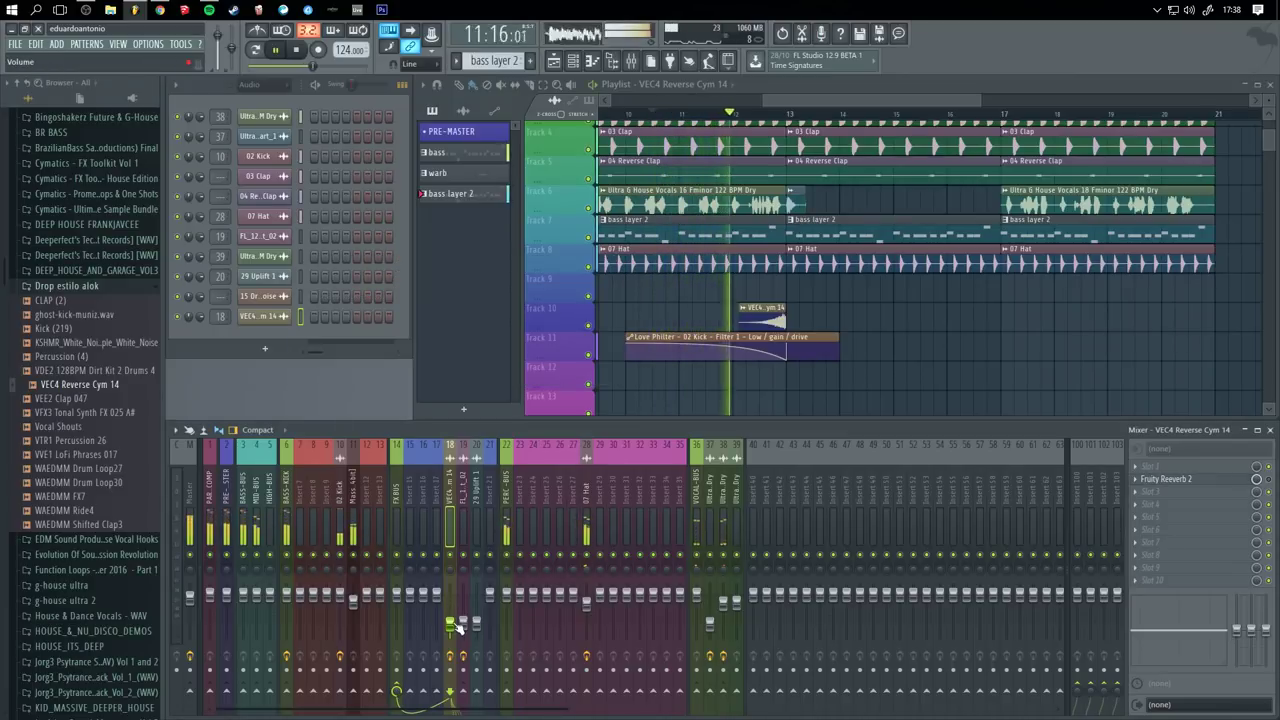
- Raise the fader of the VEC4 Reverse Cym 14 insert while replaying the section around bar 12
{"action": "left_click", "coordinate": [1021, 347]}
{"action": "right_click", "coordinate": [1036, 345]}
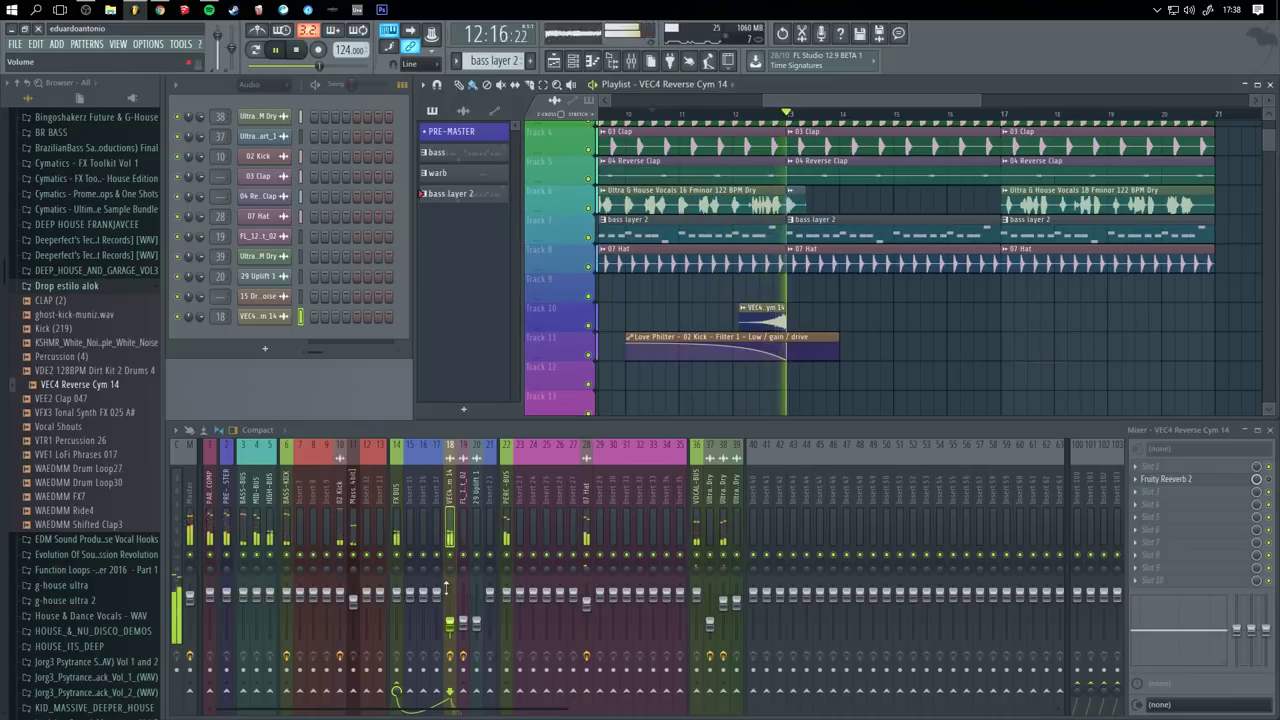
{"action": "key", "text": "space"}
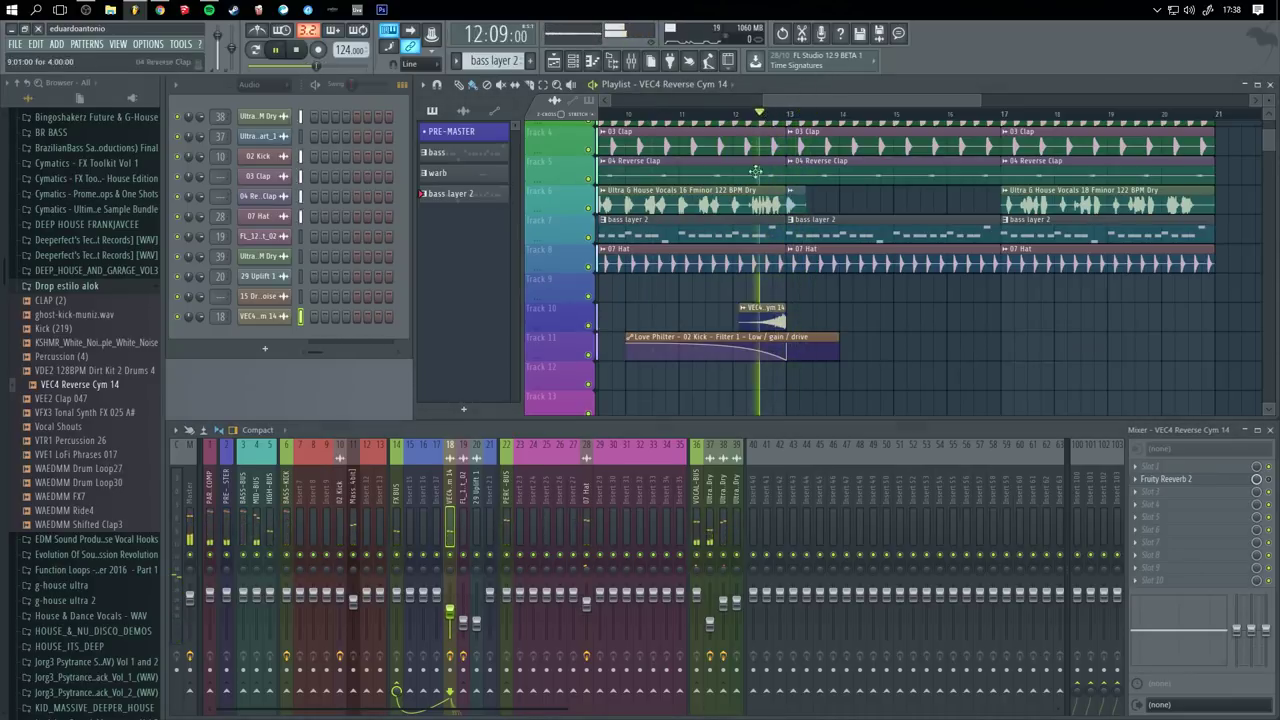
{"action": "key", "text": "space"}
{"action": "left_click", "coordinate": [460, 603]}
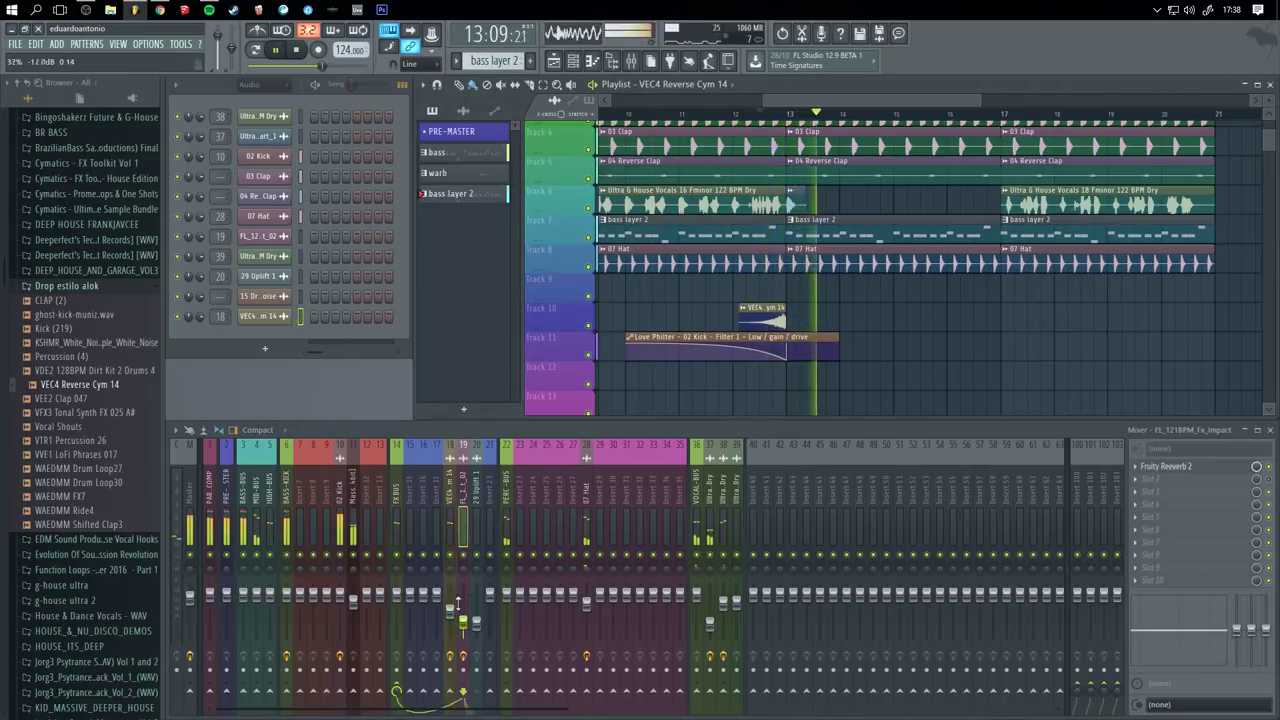
{"action": "left_click", "coordinate": [450, 603]}
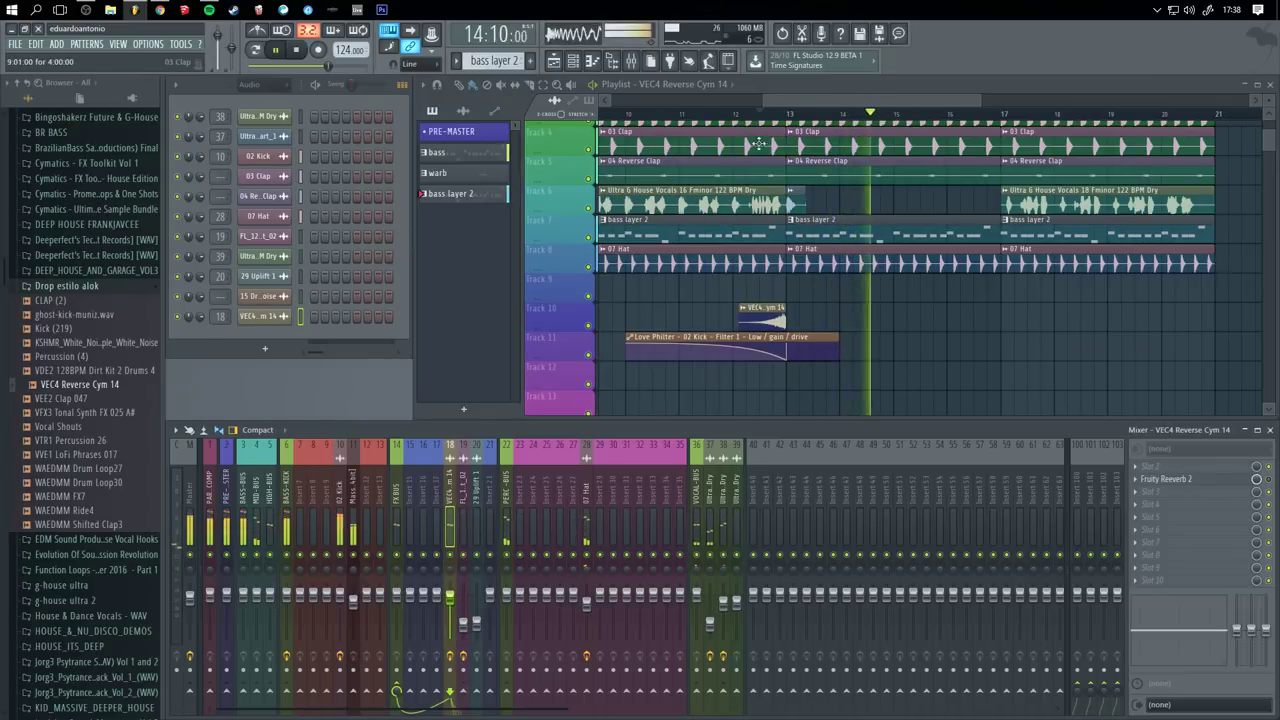
- Replay the section from bar 12, pull the reverse cymbal insert's fader back down slightly, and stop playback
{"action": "left_click", "coordinate": [763, 114]}
{"action": "left_click", "coordinate": [982, 374]}
{"action": "right_click", "coordinate": [1001, 379]}
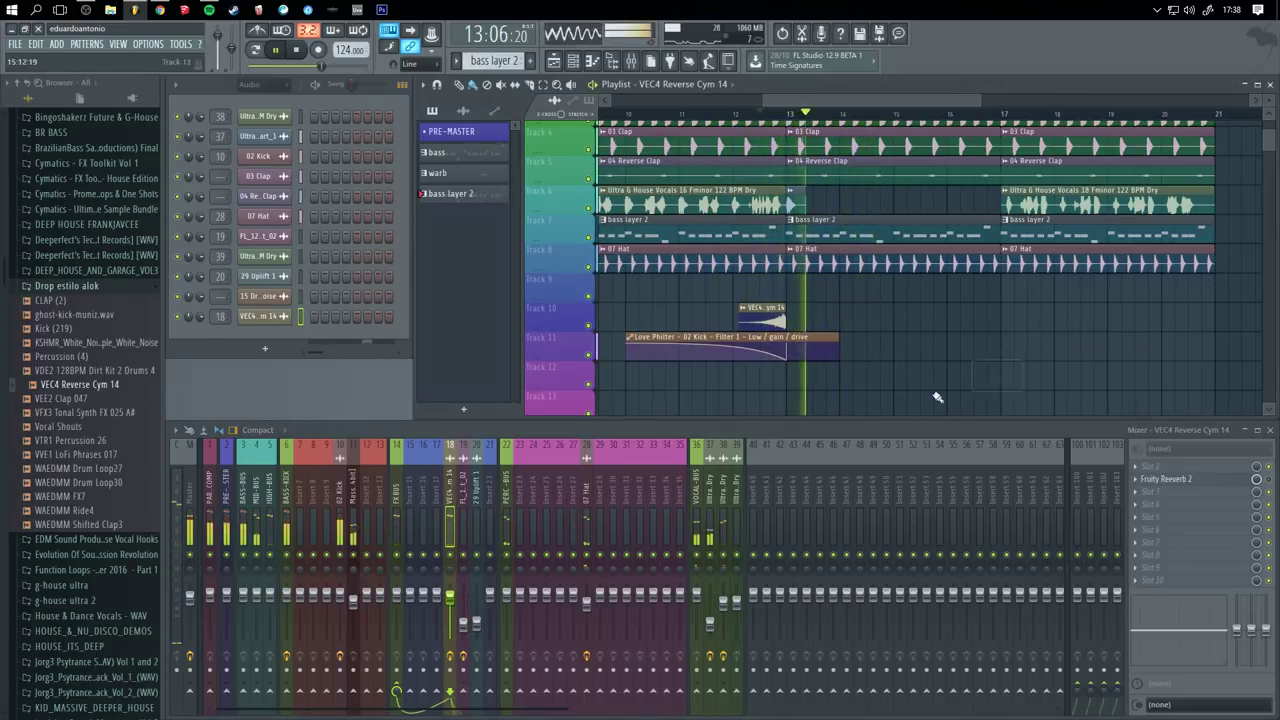
{"action": "key", "text": "space"}
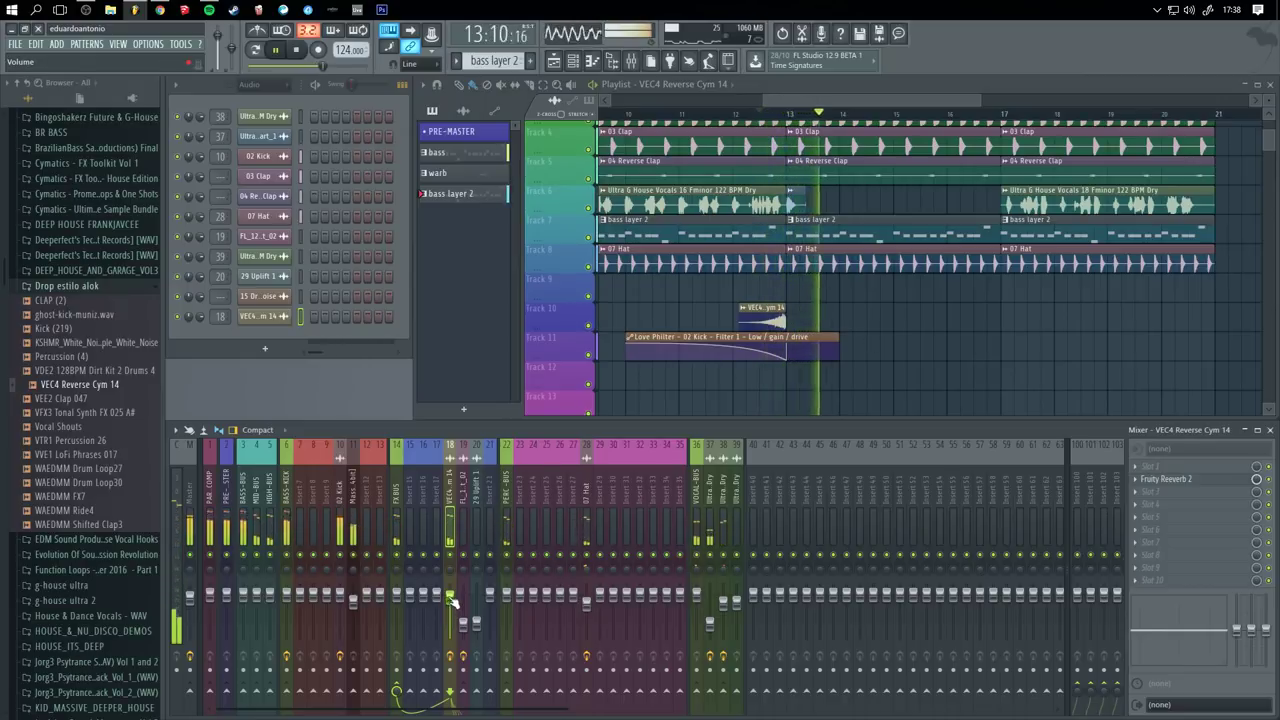
{"action": "left_click_drag", "start_coordinate": [451, 598], "coordinate": [451, 609]}
{"action": "left_click", "coordinate": [953, 466]}
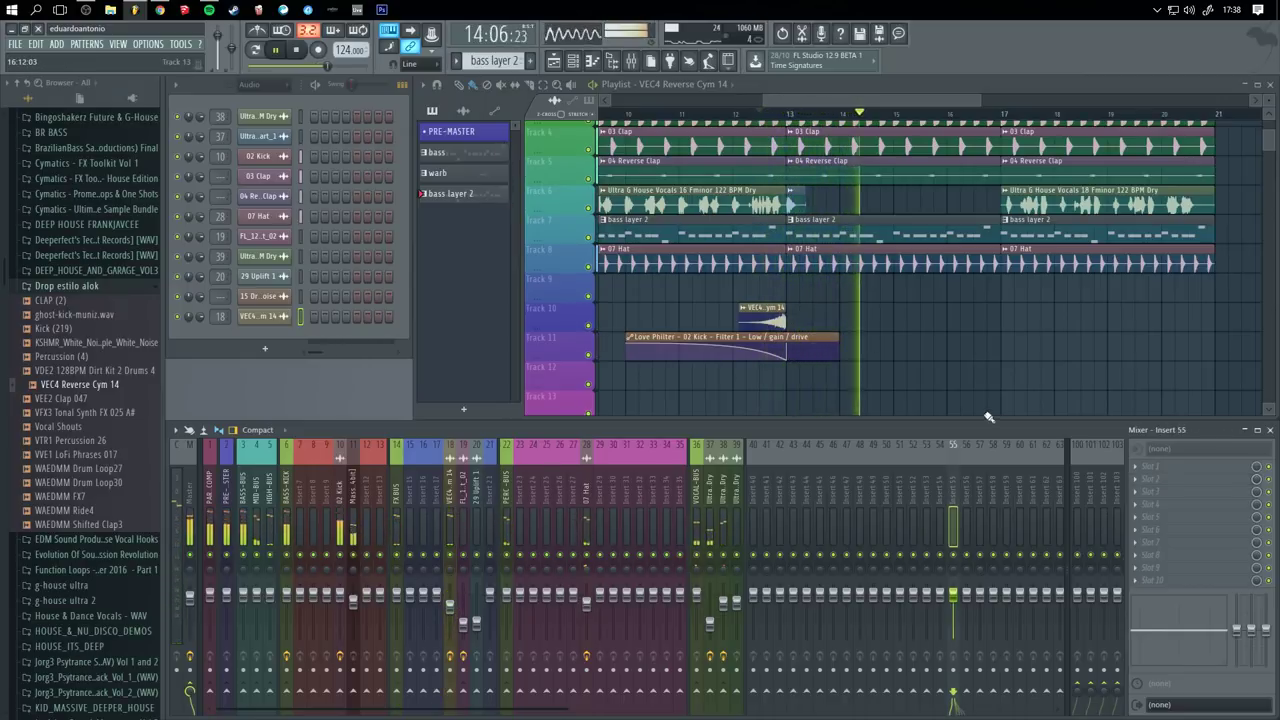
{"action": "left_click", "coordinate": [992, 314]}
{"action": "right_click", "coordinate": [992, 318]}
{"action": "left_click_drag", "start_coordinate": [1027, 308], "coordinate": [949, 395]}
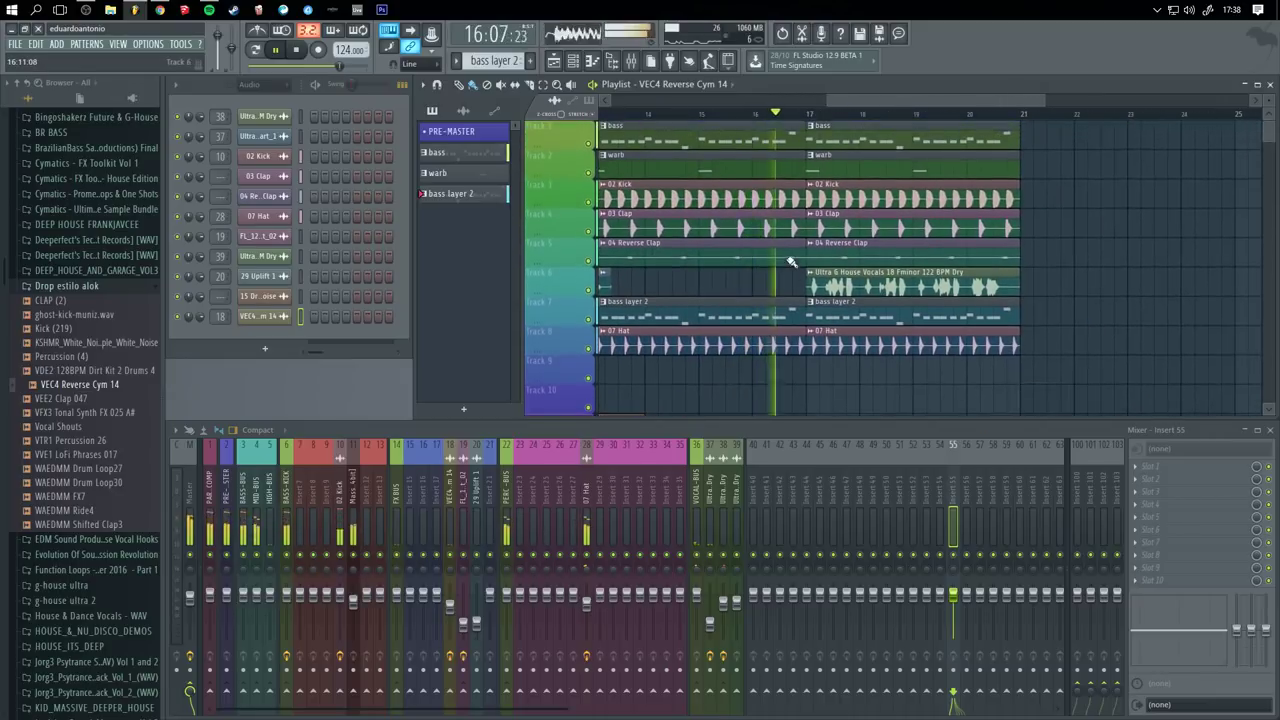
{"action": "key", "text": "space"}
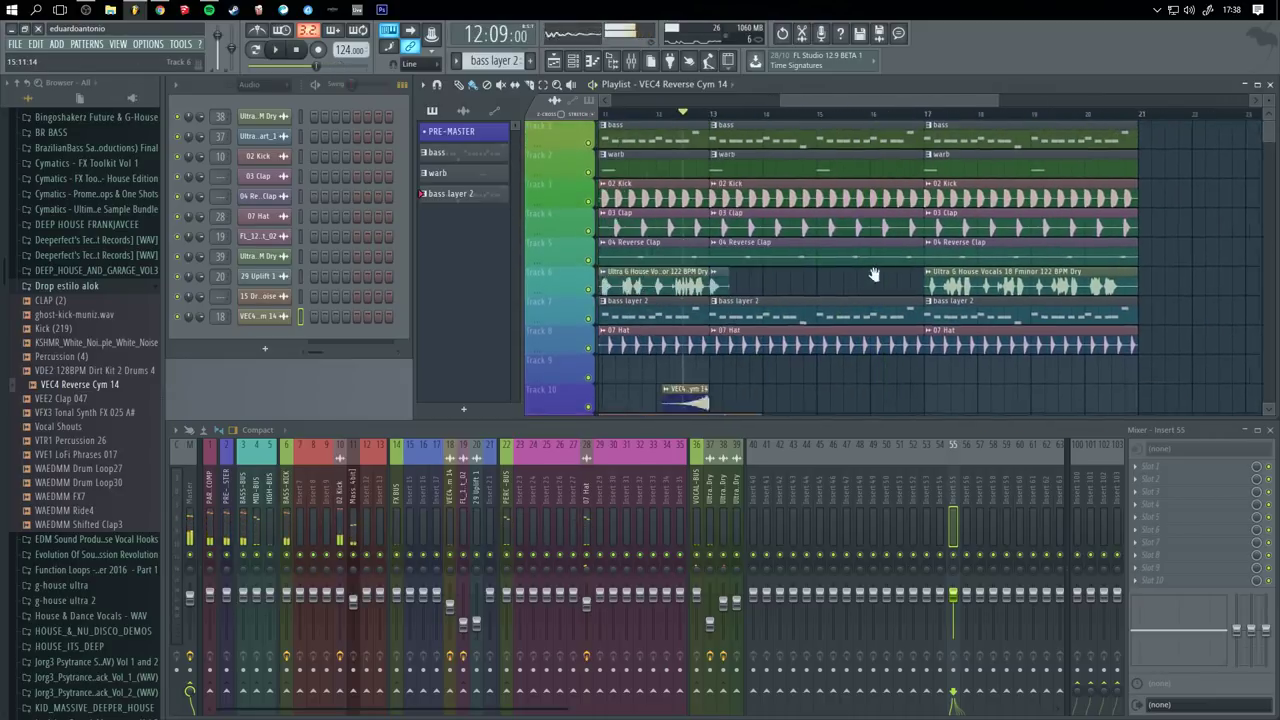
- Delete the bass and bass layer 2 clips at bar 13, and place bass layer 2 back on Track 7
{"action": "left_click_drag", "start_coordinate": [874, 274], "coordinate": [897, 275]}
{"action": "right_click", "coordinate": [826, 309]}
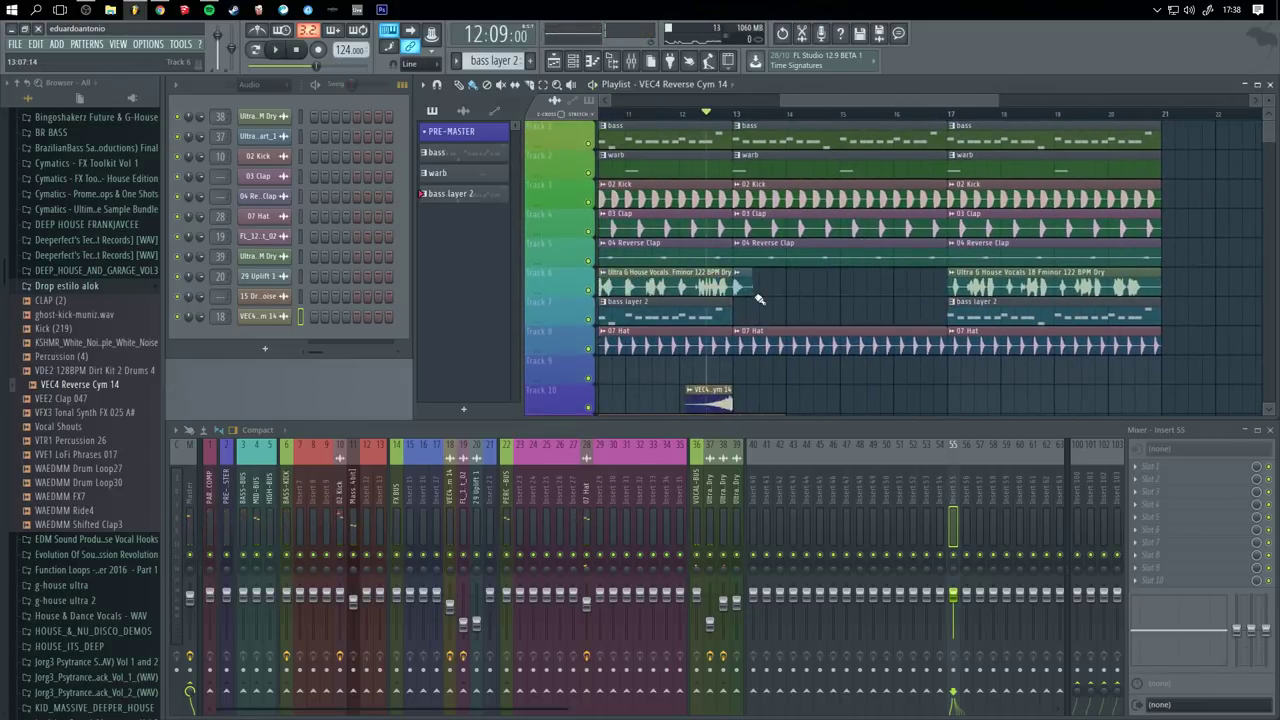
{"action": "right_click", "coordinate": [775, 139]}
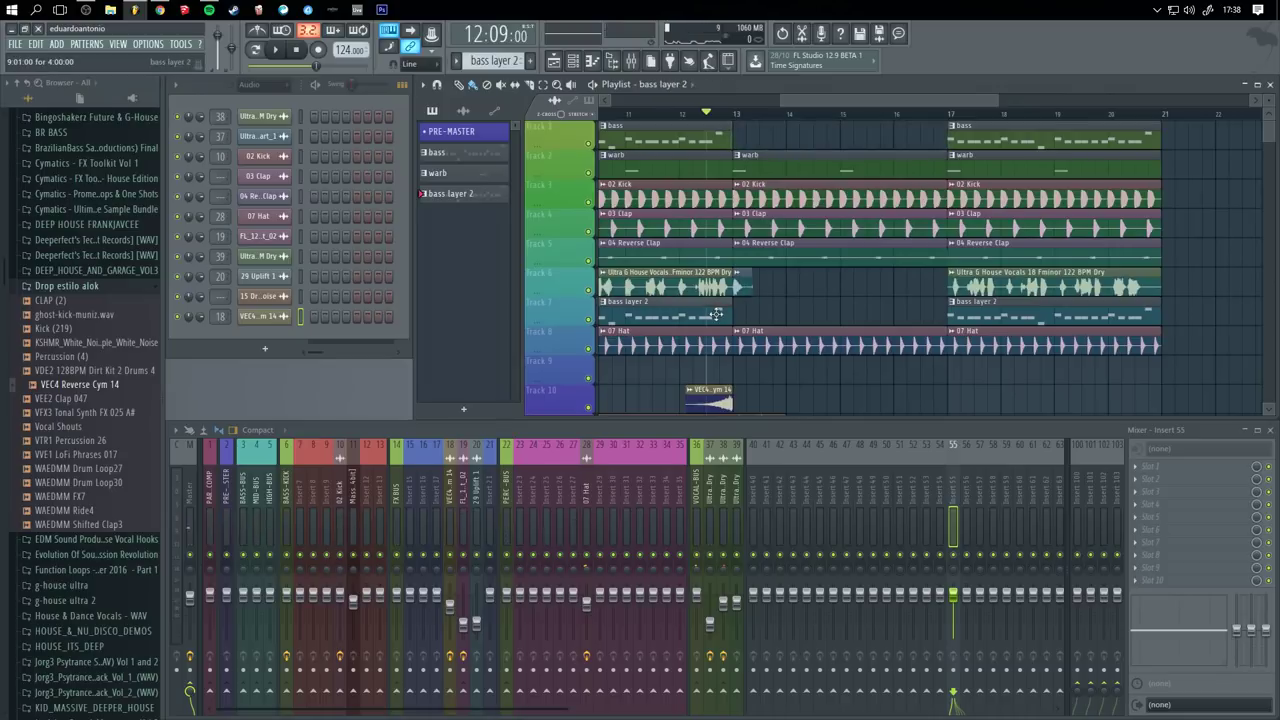
{"action": "left_click", "coordinate": [742, 316]}
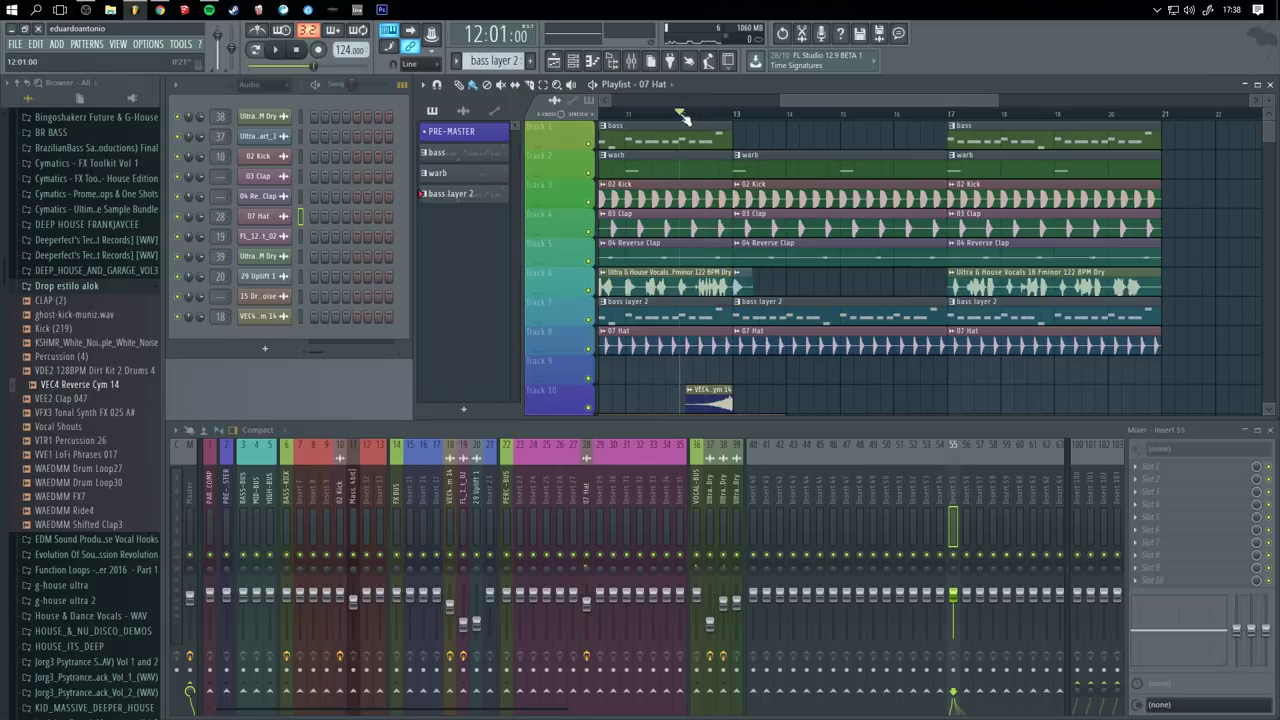
- Select the playlist range from bar 12 to bar 18 and create an automation clip for the 07 Hat insert's volume
{"action": "left_click_drag", "start_coordinate": [682, 116], "coordinate": [972, 119]}
{"action": "scroll", "coordinate": [850, 300], "scroll_direction": "down", "scroll_amount": 2}
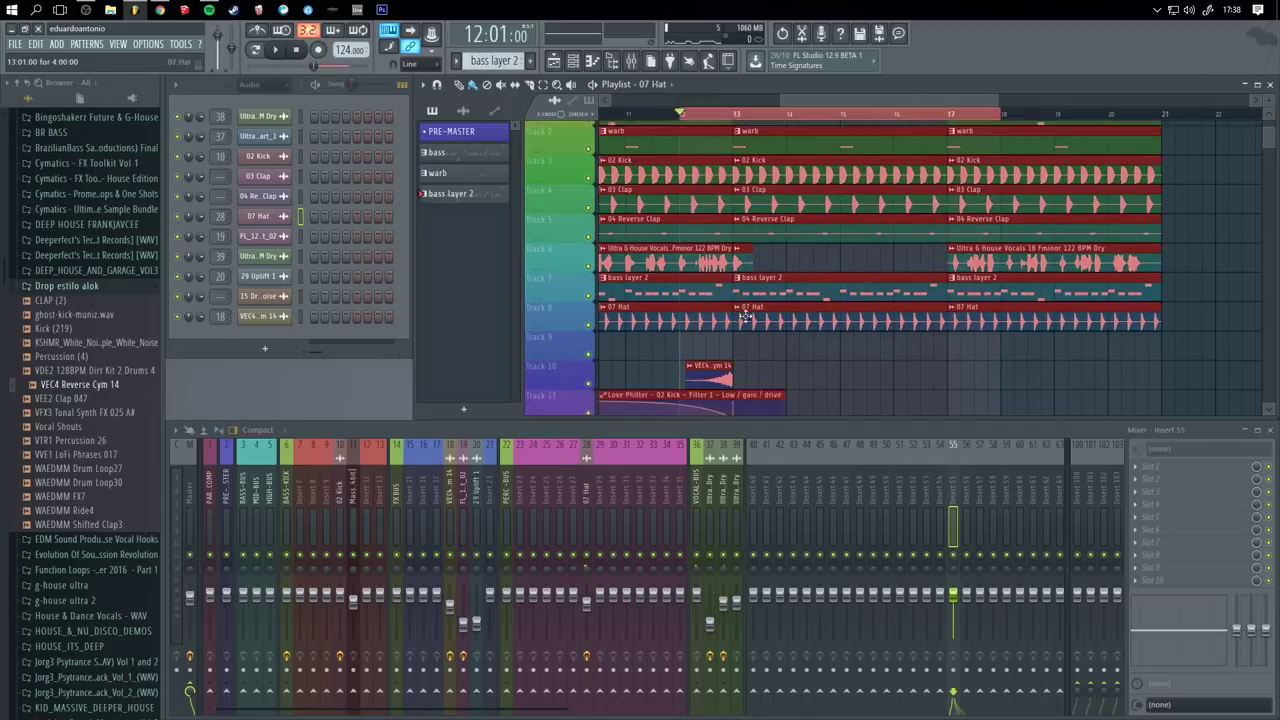
{"action": "right_click", "coordinate": [592, 614]}
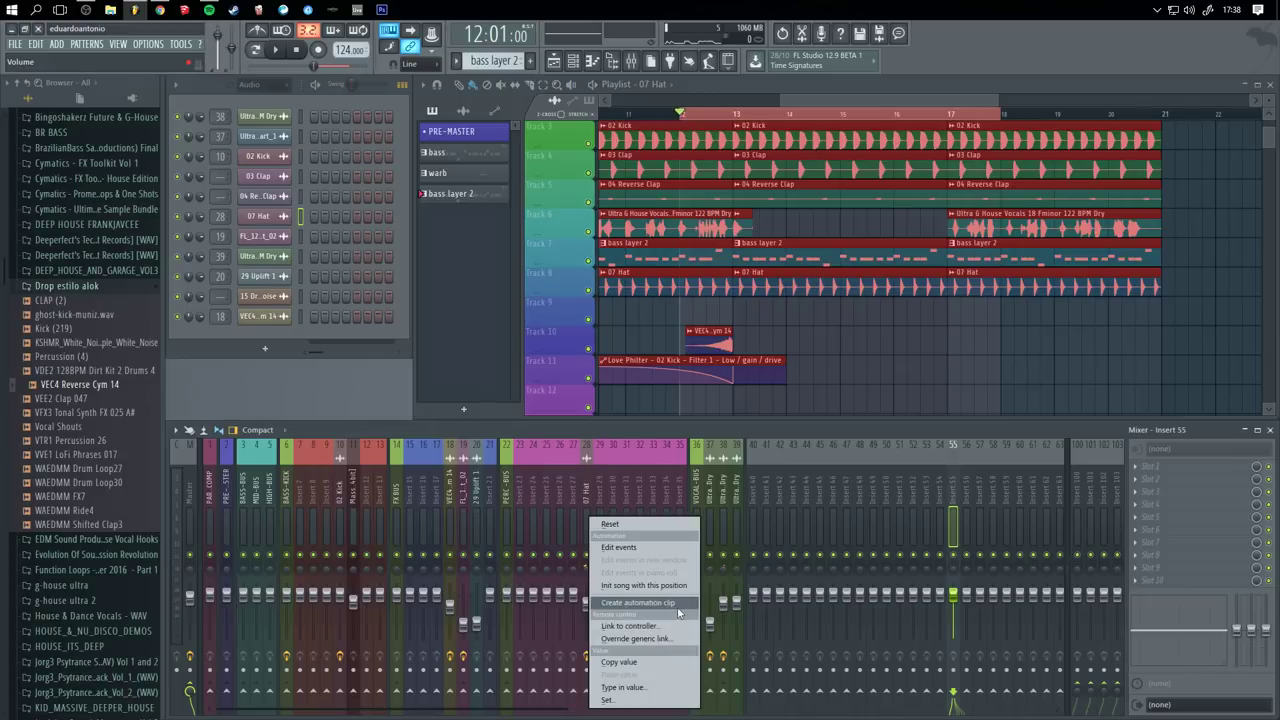
{"action": "left_click", "coordinate": [674, 604]}
- Add points at bars 13 and 17 to dip the 07 Hat volume automation between them, copying the bar 13 point's value to bar 17
{"action": "right_click", "coordinate": [736, 316]}
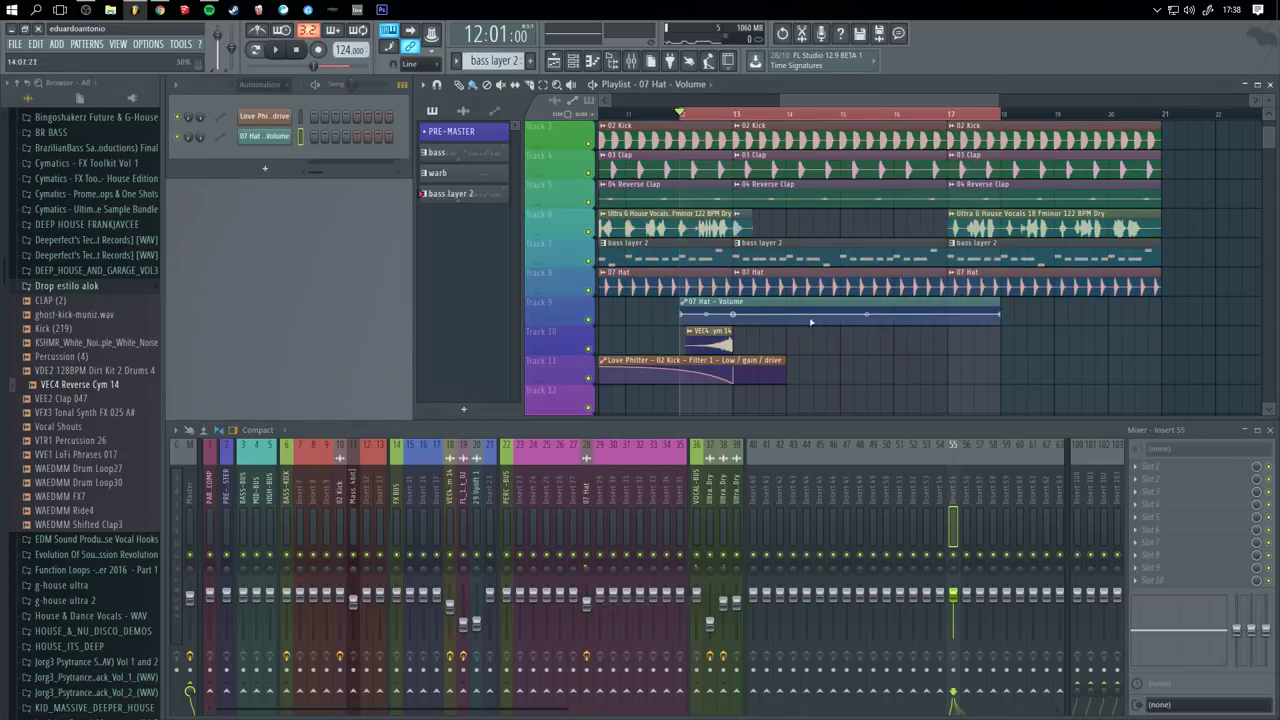
{"action": "left_click_drag", "start_coordinate": [733, 321], "coordinate": [735, 320]}
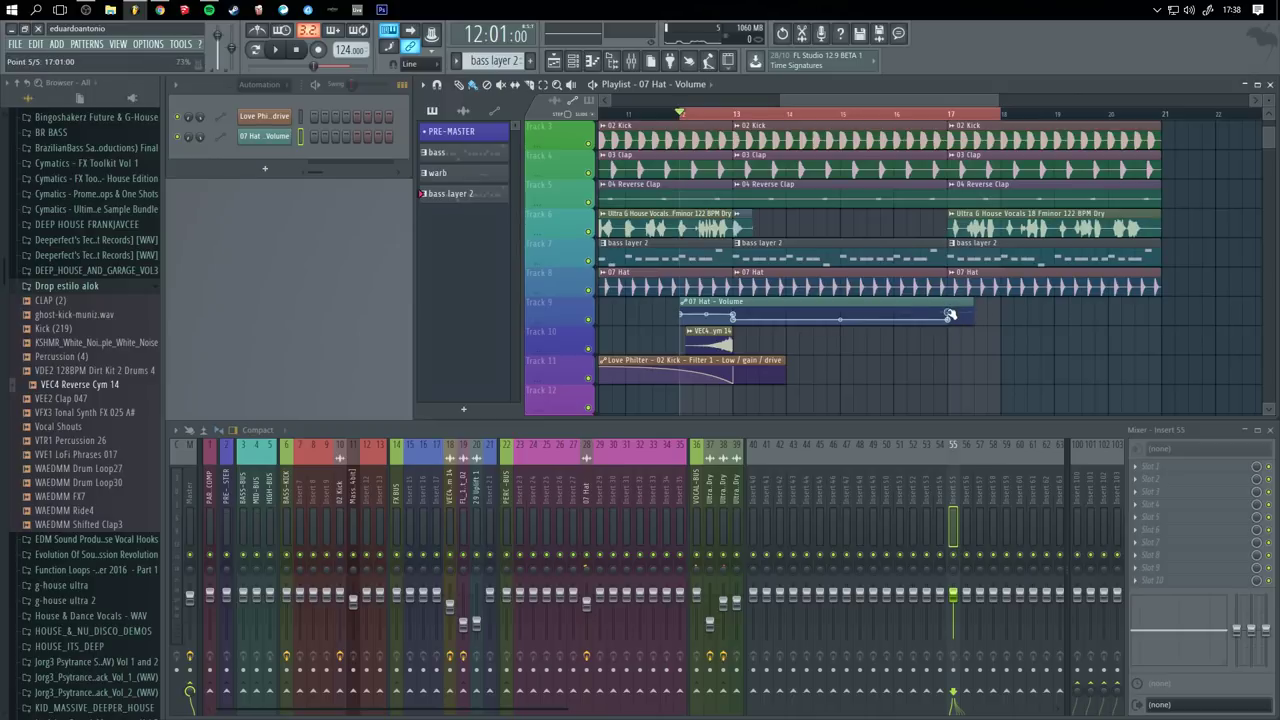
{"action": "right_click", "coordinate": [735, 315]}
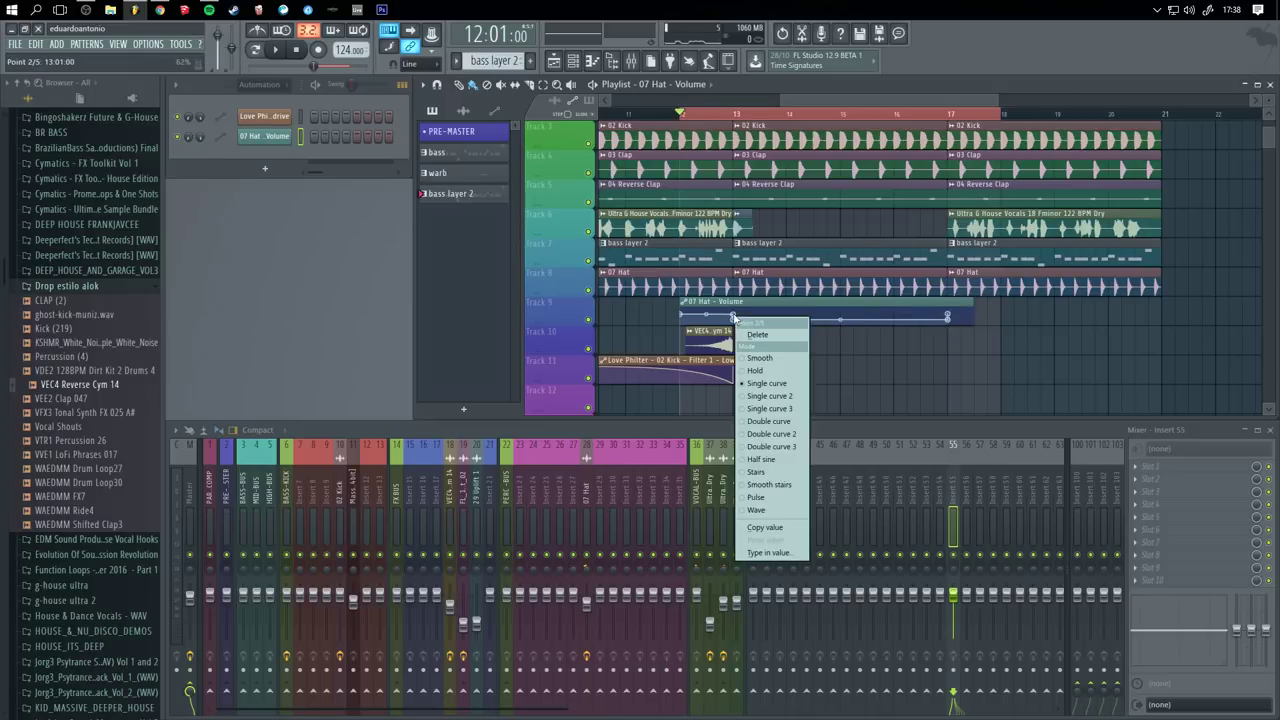
{"action": "left_click", "coordinate": [782, 528]}
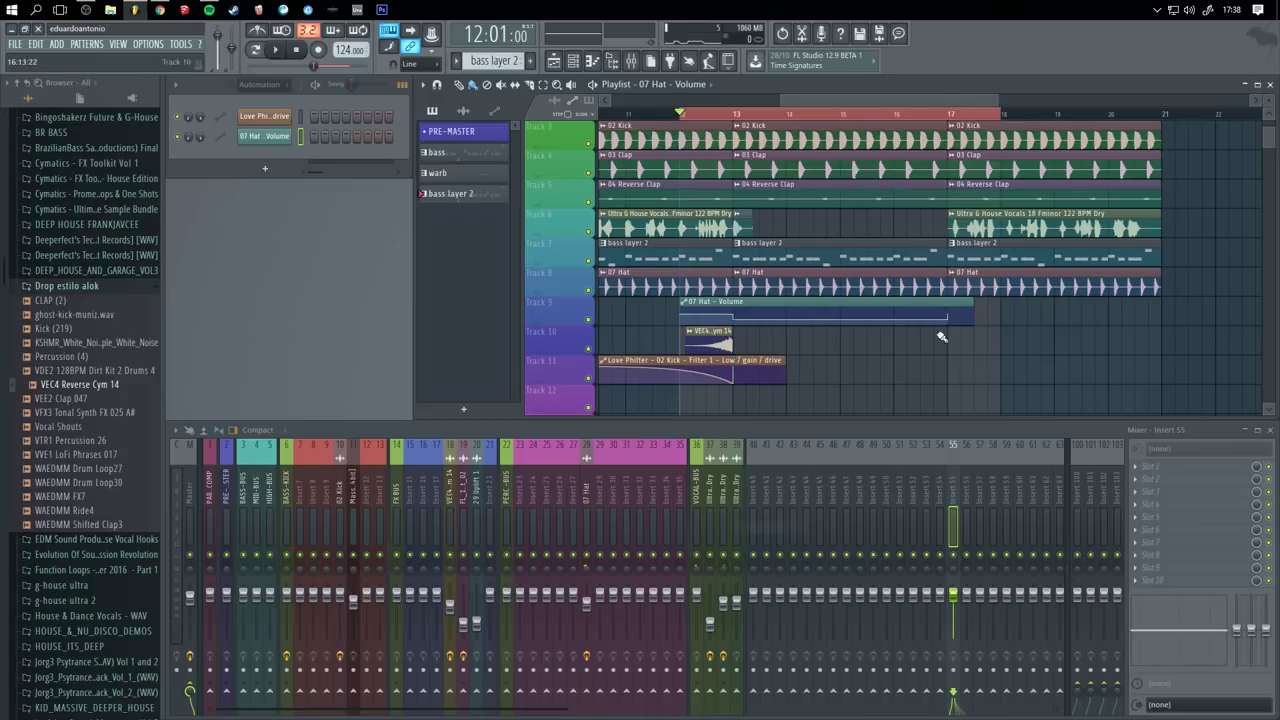
{"action": "right_click", "coordinate": [950, 316]}
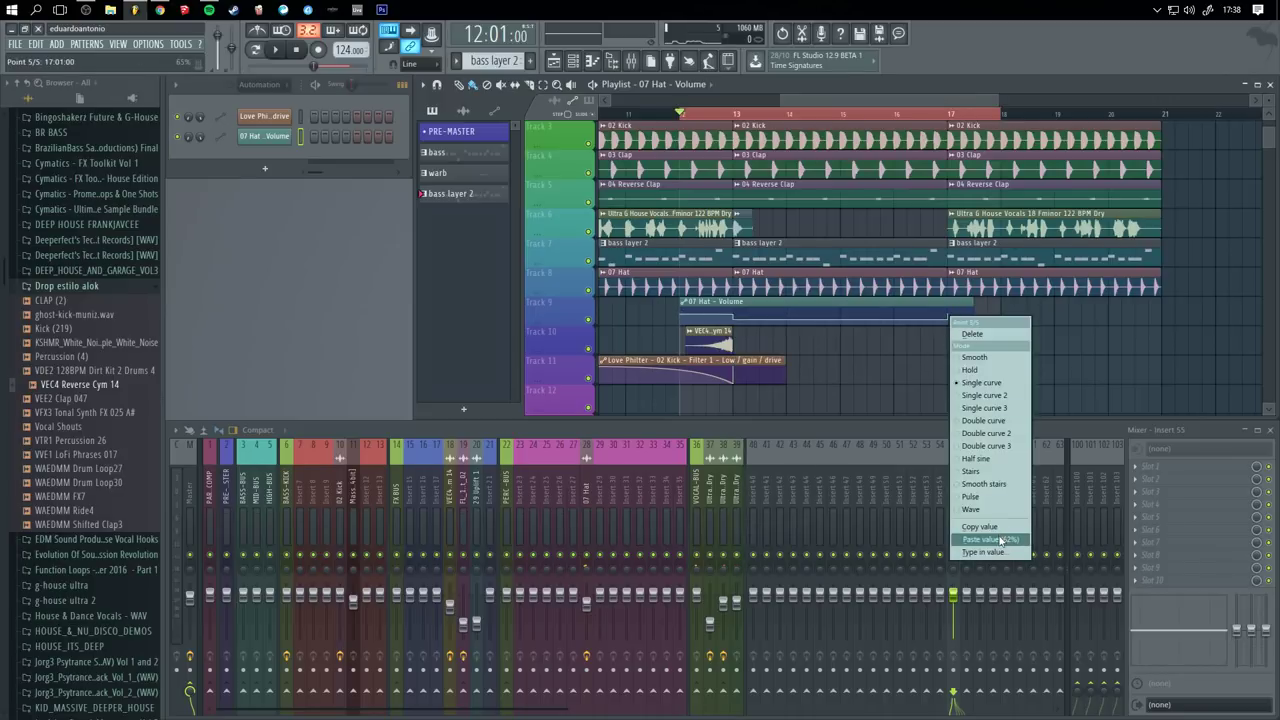
{"action": "left_click", "coordinate": [1001, 541]}
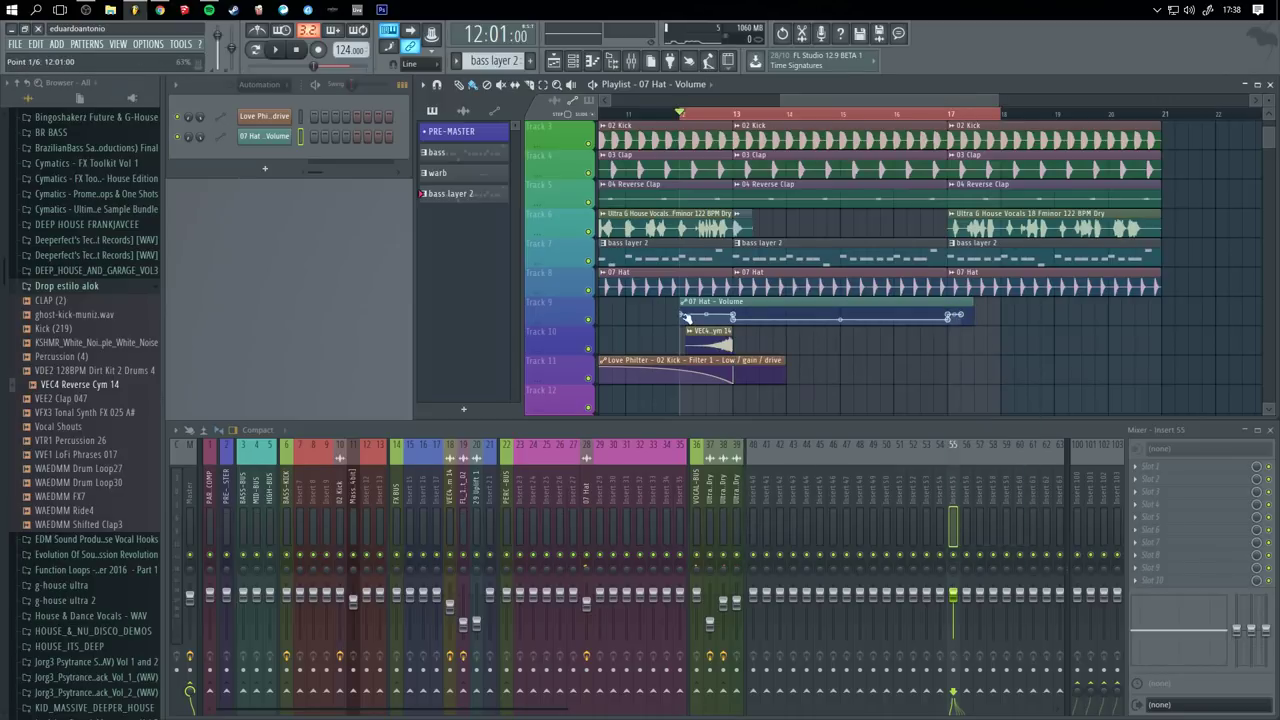
- Copy the first point's value in the 07 Hat volume automation onto its last point
{"action": "right_click", "coordinate": [685, 317]}
{"action": "left_click", "coordinate": [721, 540]}
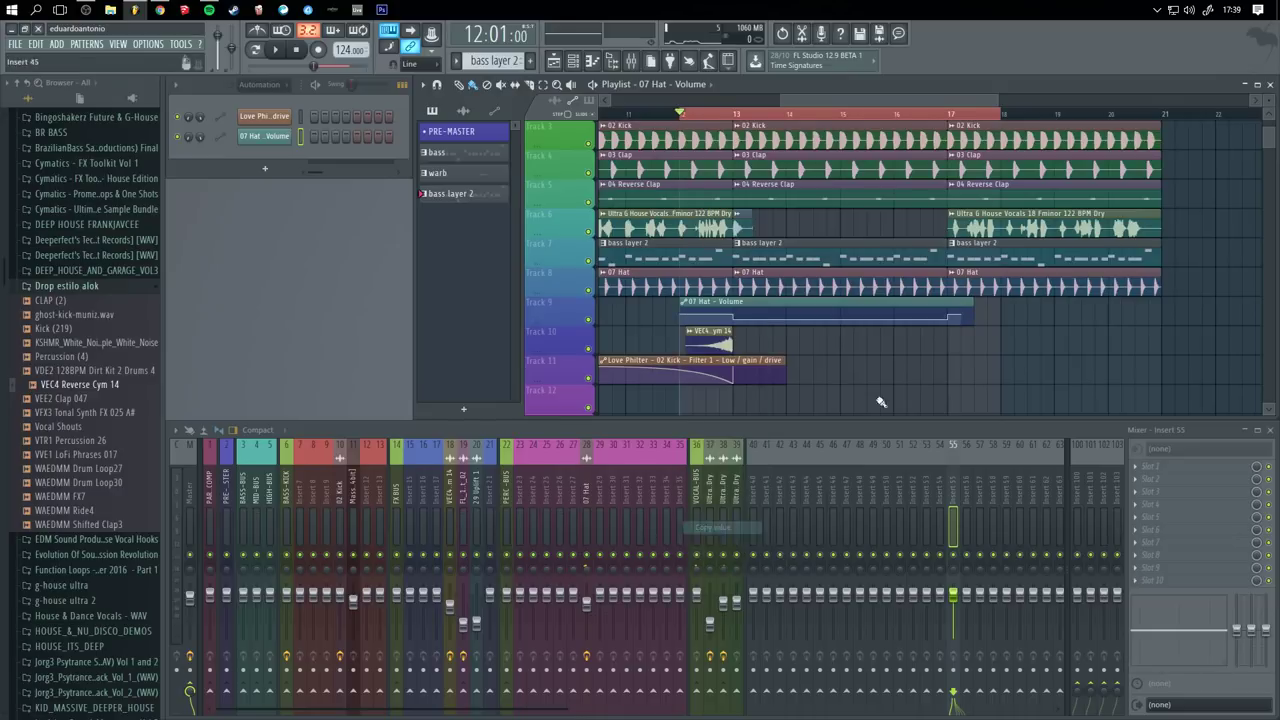
{"action": "right_click", "coordinate": [964, 316]}
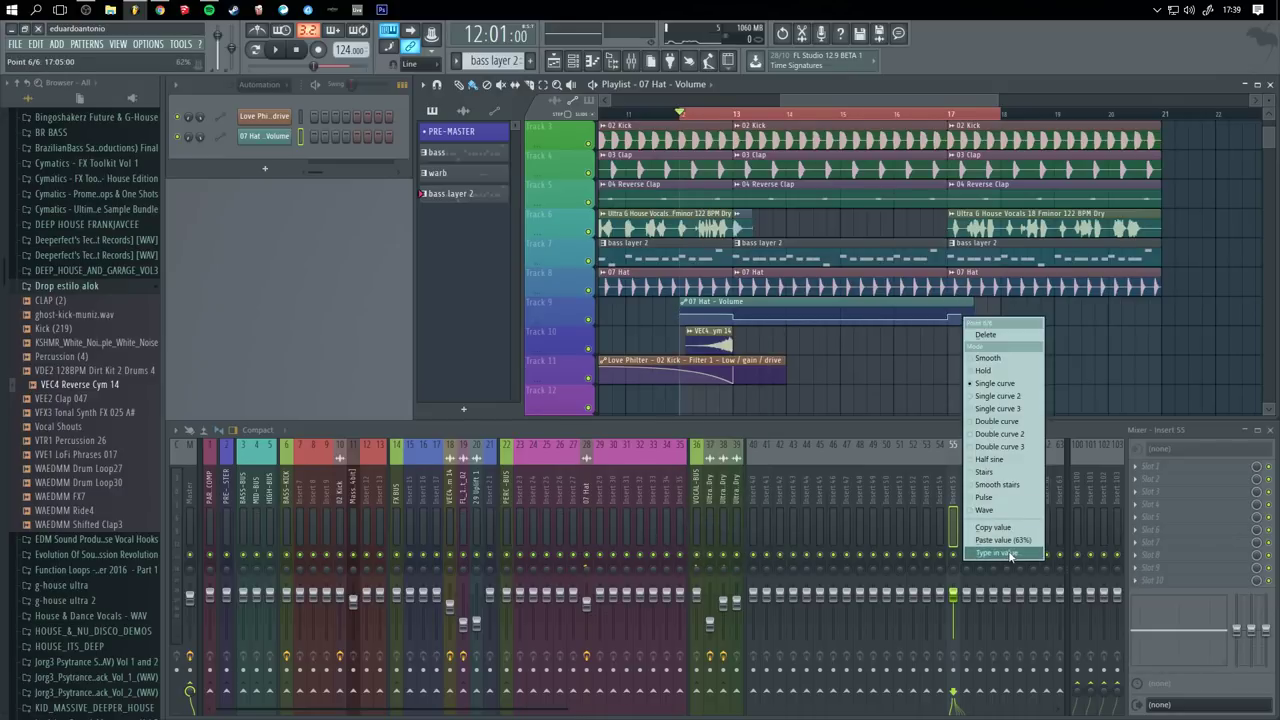
{"action": "left_click", "coordinate": [1001, 540]}
- Play from the middle of bar 12 and place the bass pattern back on Track 1 at bar 13
{"action": "double_click", "coordinate": [708, 116]}
{"action": "key", "text": "space"}
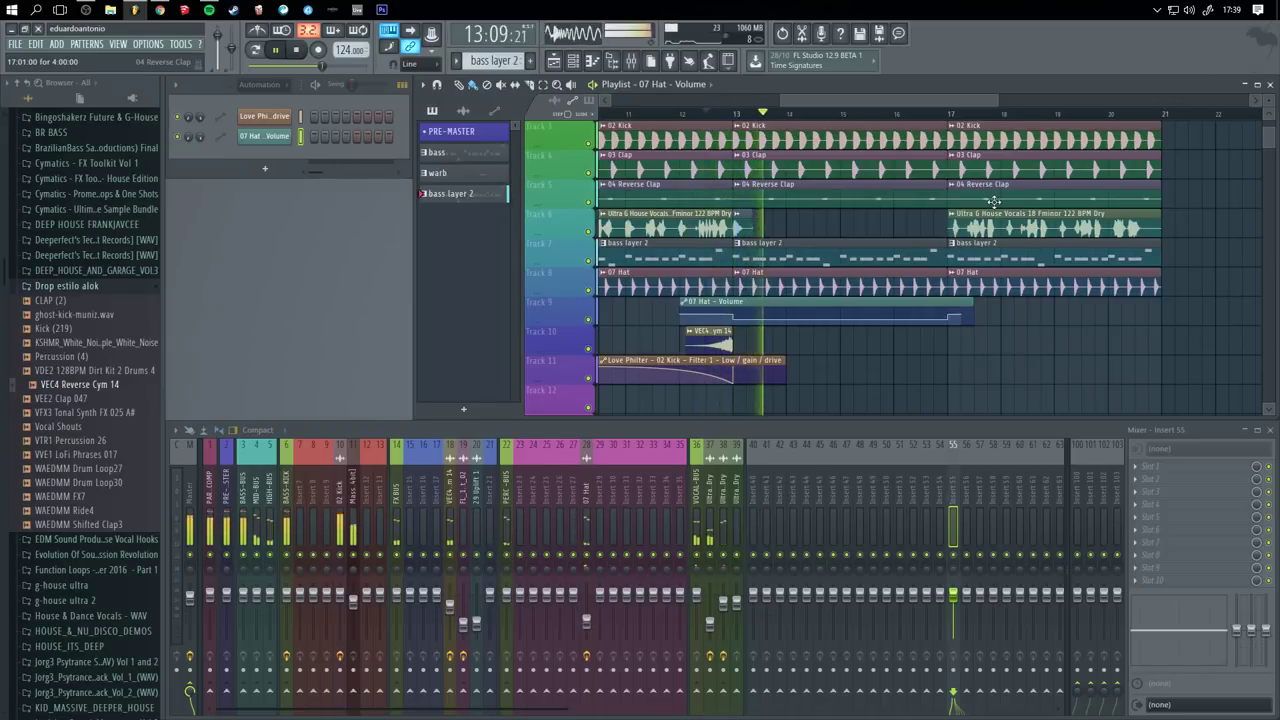
{"action": "scroll", "coordinate": [800, 170], "scroll_direction": "up", "scroll_amount": 2}
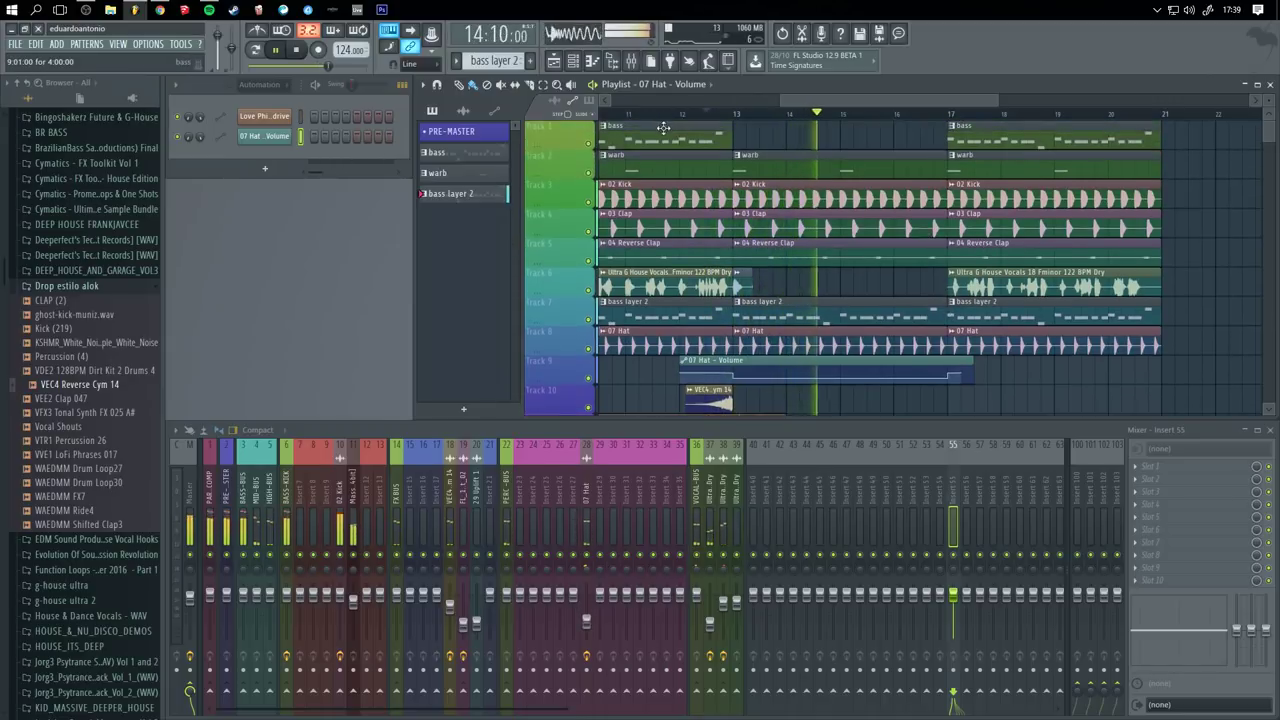
{"action": "left_click", "coordinate": [705, 132]}
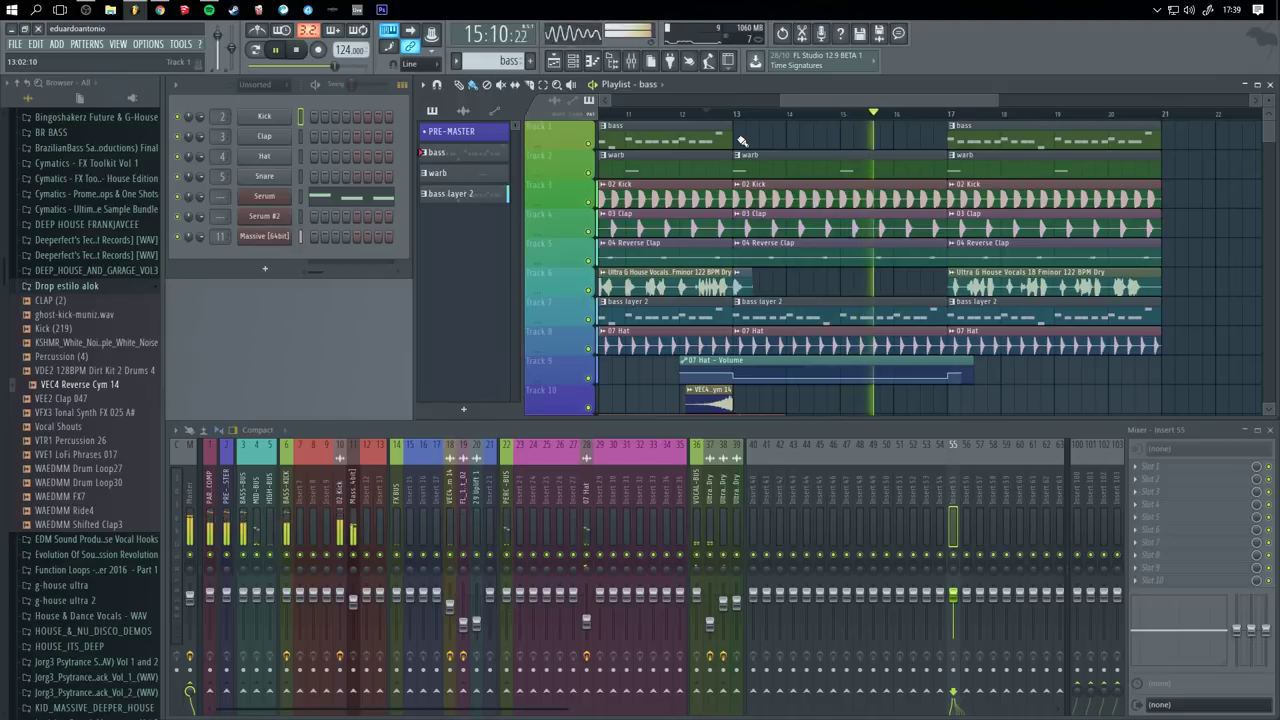
{"action": "left_click", "coordinate": [742, 140]}
{"action": "left_click", "coordinate": [1223, 220]}
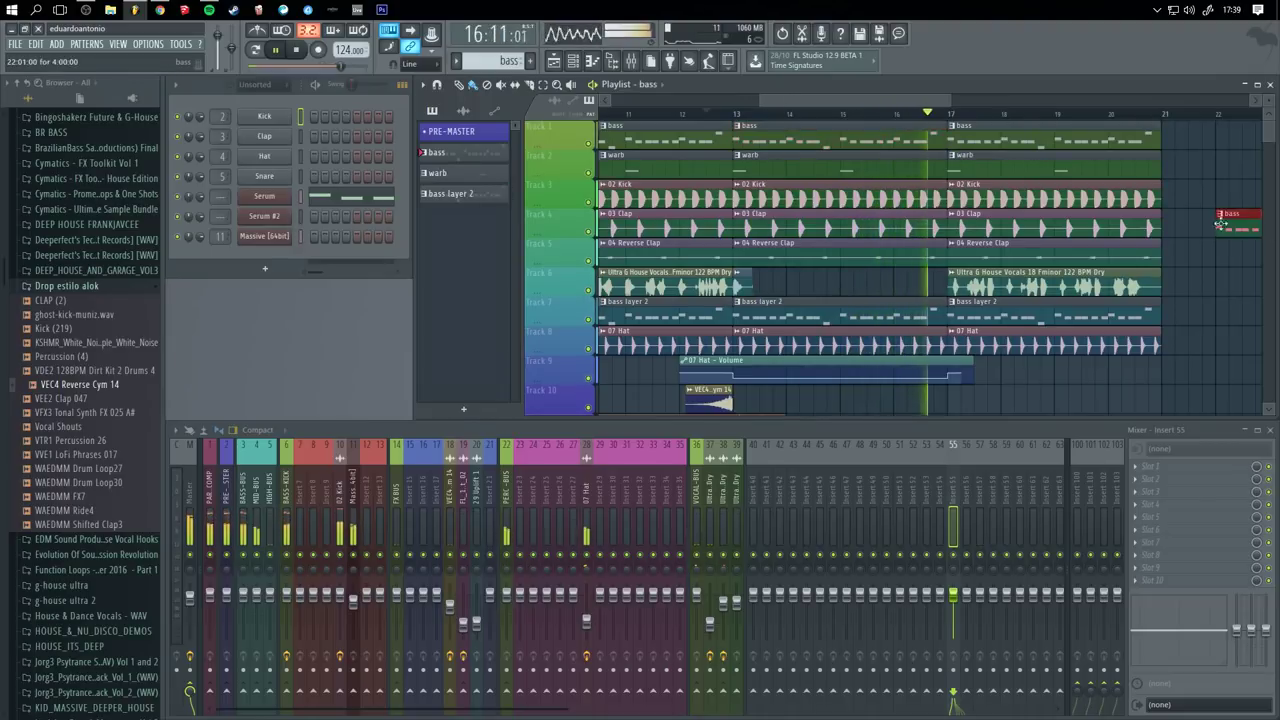
{"action": "right_click", "coordinate": [1223, 222]}
{"action": "left_click_drag", "start_coordinate": [1240, 296], "coordinate": [1105, 281]}
{"action": "left_click", "coordinate": [1115, 320]}
{"action": "right_click", "coordinate": [1121, 326]}
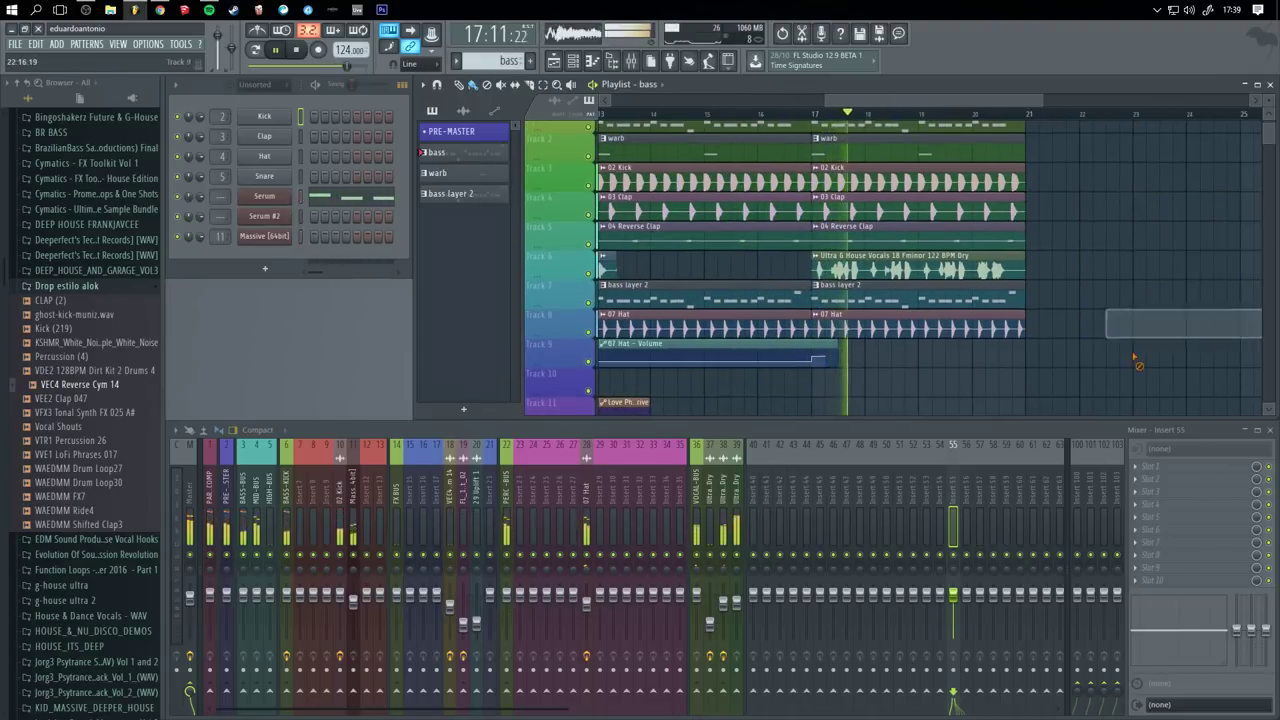
{"action": "left_click", "coordinate": [1136, 293]}
{"action": "right_click", "coordinate": [1139, 300]}
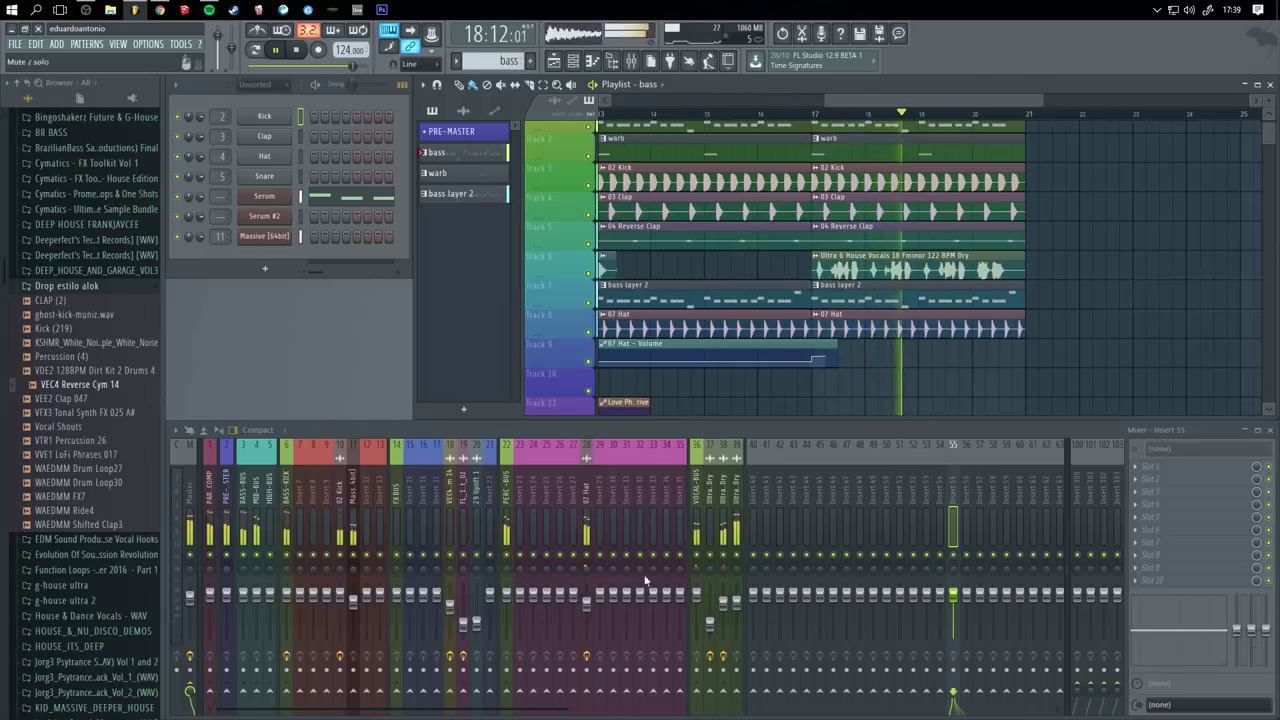
- Lower the last point of the 07 Hat volume automation slightly, replay from bar 17, and stop playback
{"action": "left_click", "coordinate": [586, 606]}
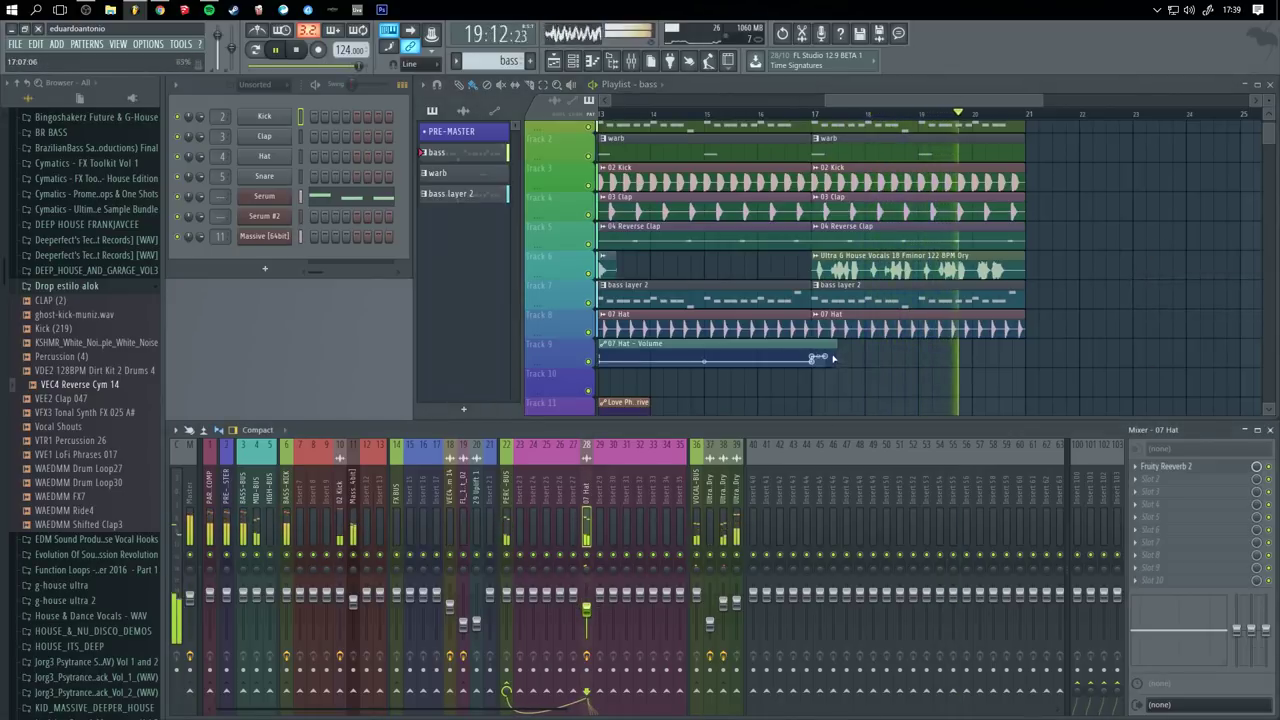
{"action": "left_click_drag", "start_coordinate": [825, 357], "coordinate": [825, 362]}
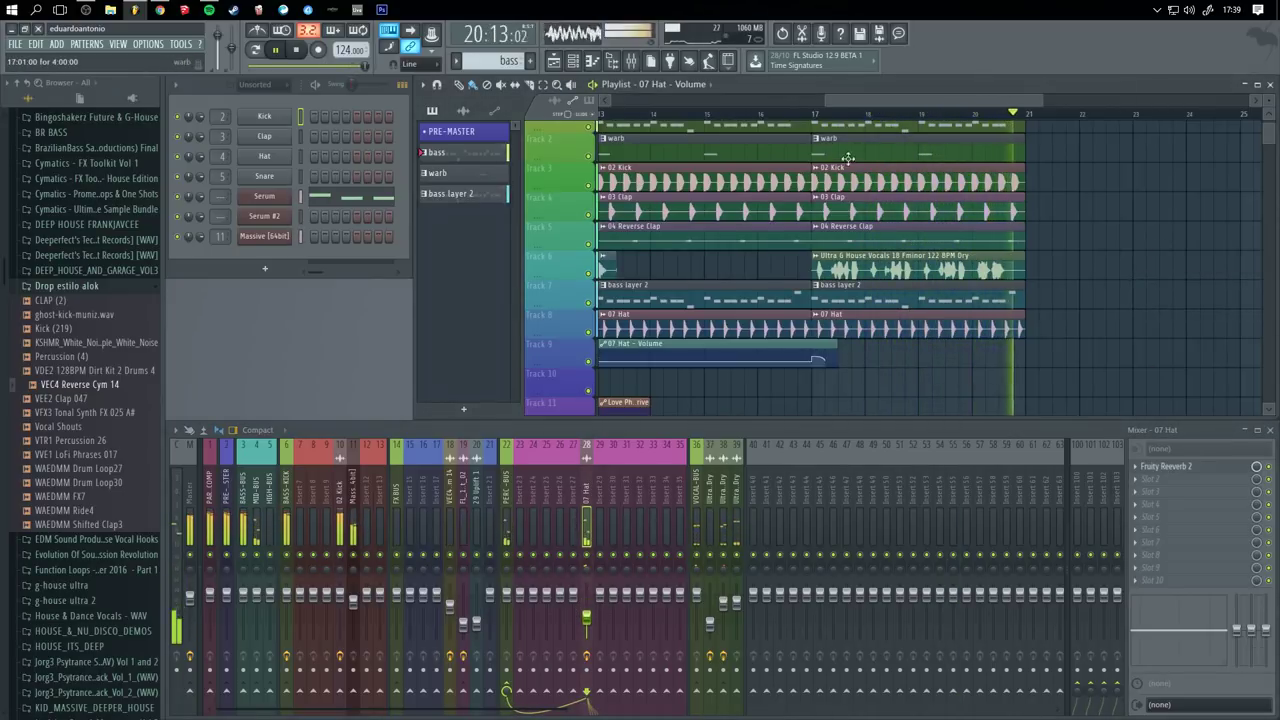
{"action": "left_click", "coordinate": [818, 112]}
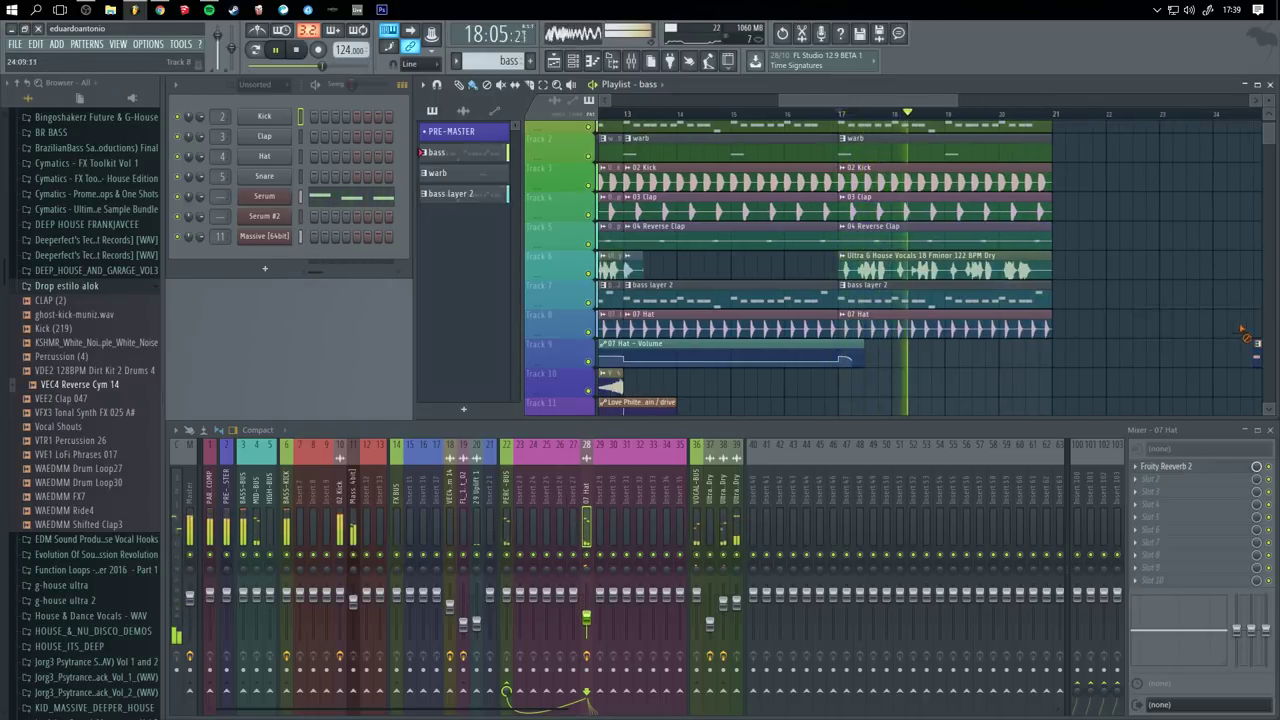
{"action": "scroll", "coordinate": [1009, 214], "scroll_direction": "down", "scroll_amount": 6}
{"action": "left_click_drag", "start_coordinate": [922, 300], "coordinate": [1043, 354]}
{"action": "key", "text": "space"}
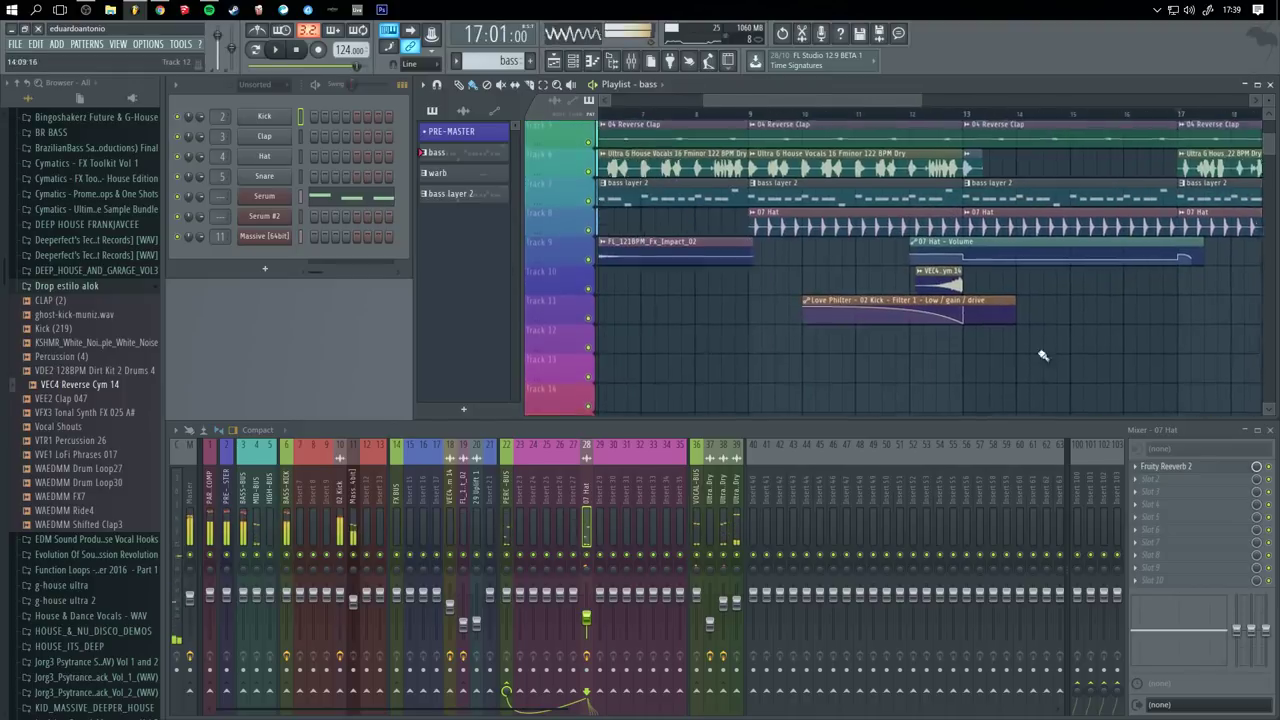
{"action": "key", "text": "super"}
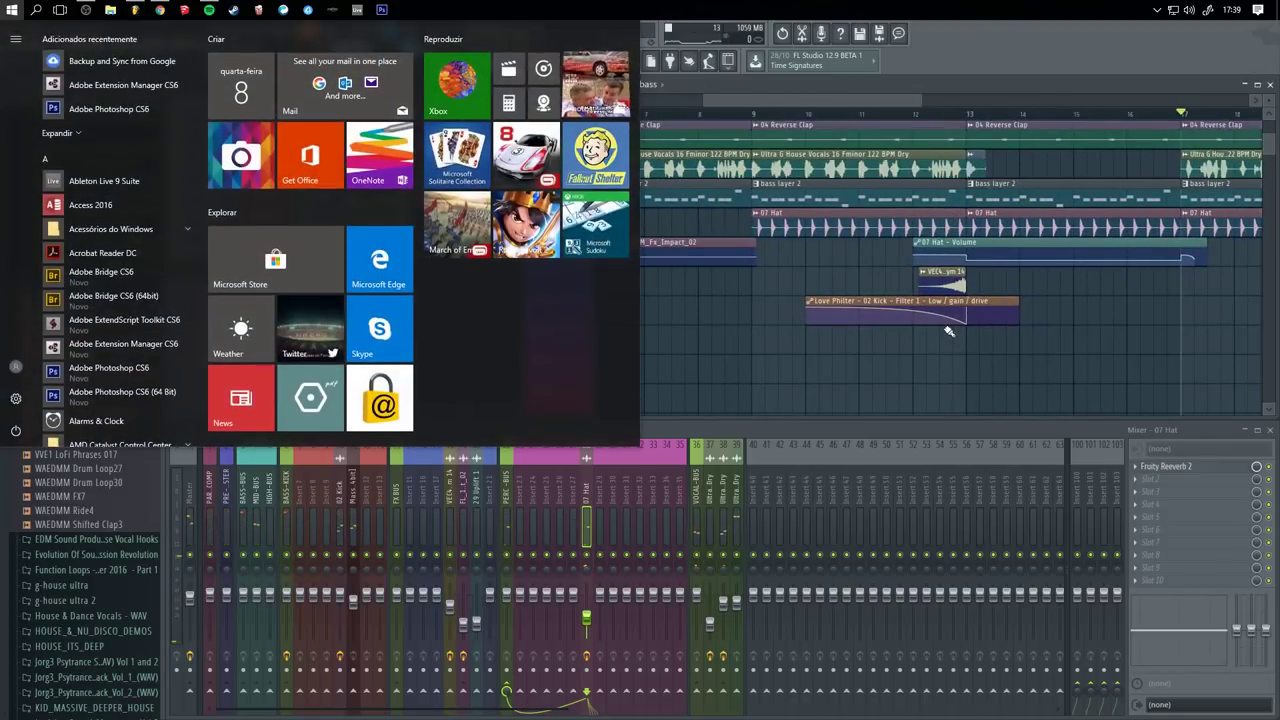
{"action": "key", "text": "super"}
{"action": "scroll", "coordinate": [940, 325], "scroll_direction": "down", "scroll_amount": 5}
{"action": "left_click_drag", "start_coordinate": [700, 146], "coordinate": [712, 265]}
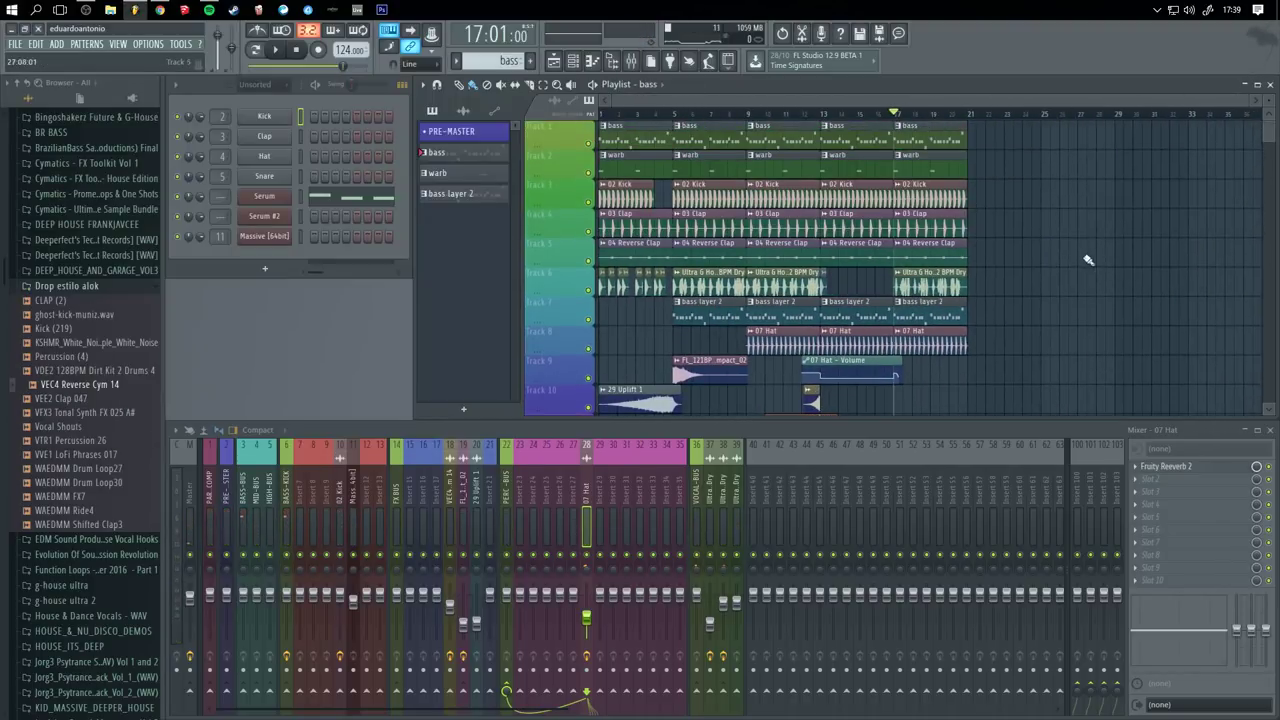
- Search the sample packs and audition FL_121BPM_Fx_Impact_02 and FL_121BPM_Fx_Impact_01 from the Sharp Strictly G-House Kit 02 loops
{"action": "scroll", "coordinate": [74, 553], "scroll_direction": "down", "scroll_amount": 5}
{"action": "scroll", "coordinate": [74, 553], "scroll_direction": "down", "scroll_amount": 1}
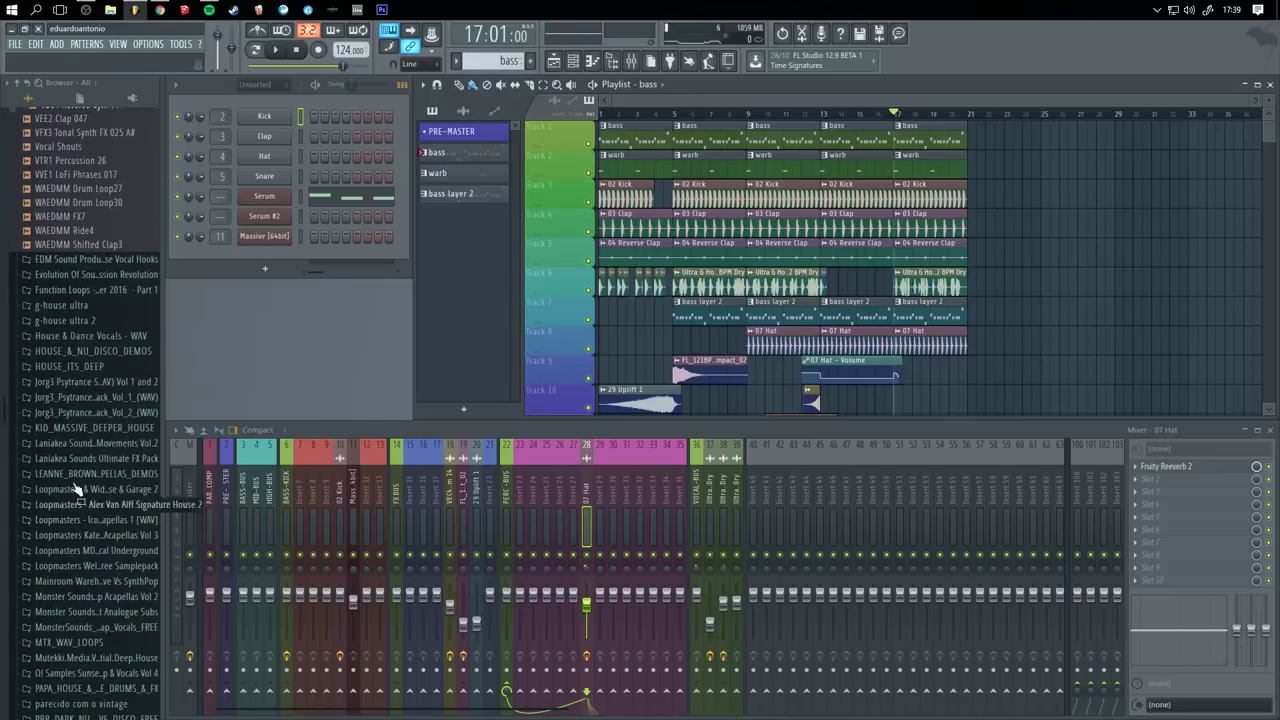
{"action": "scroll", "coordinate": [92, 357], "scroll_direction": "up", "scroll_amount": 6}
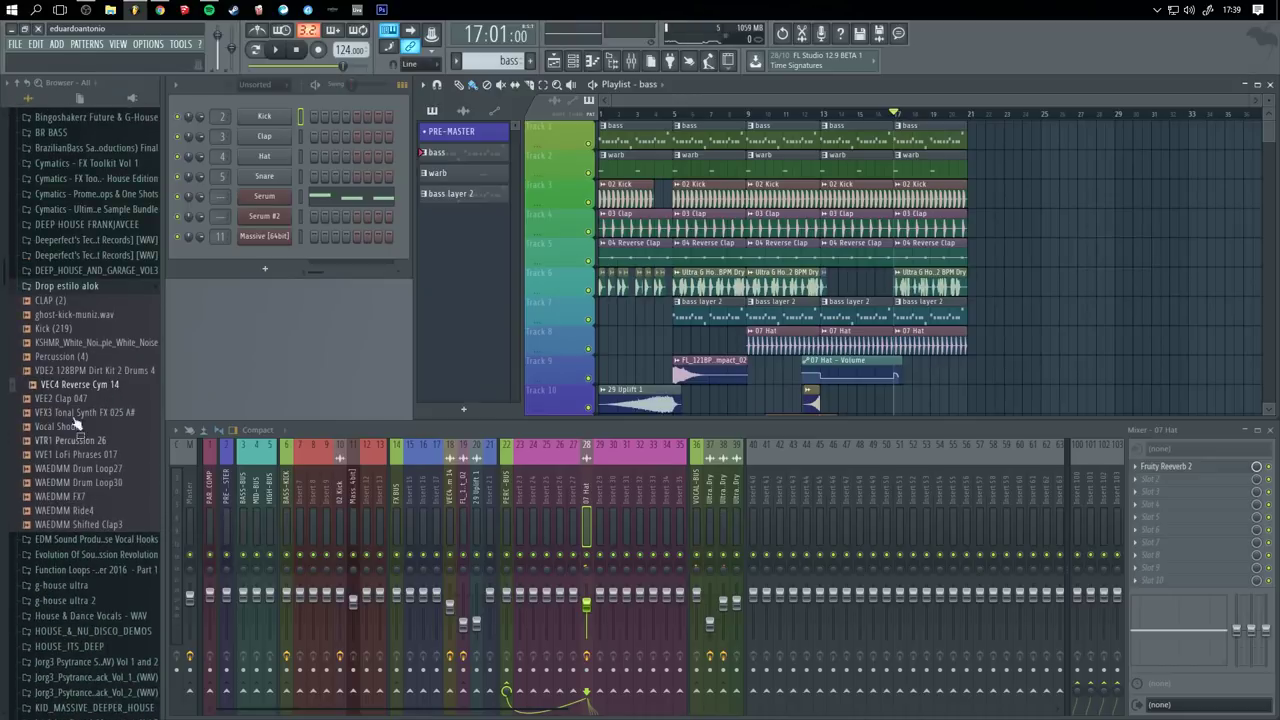
{"action": "scroll", "coordinate": [80, 300], "scroll_direction": "up", "scroll_amount": 6}
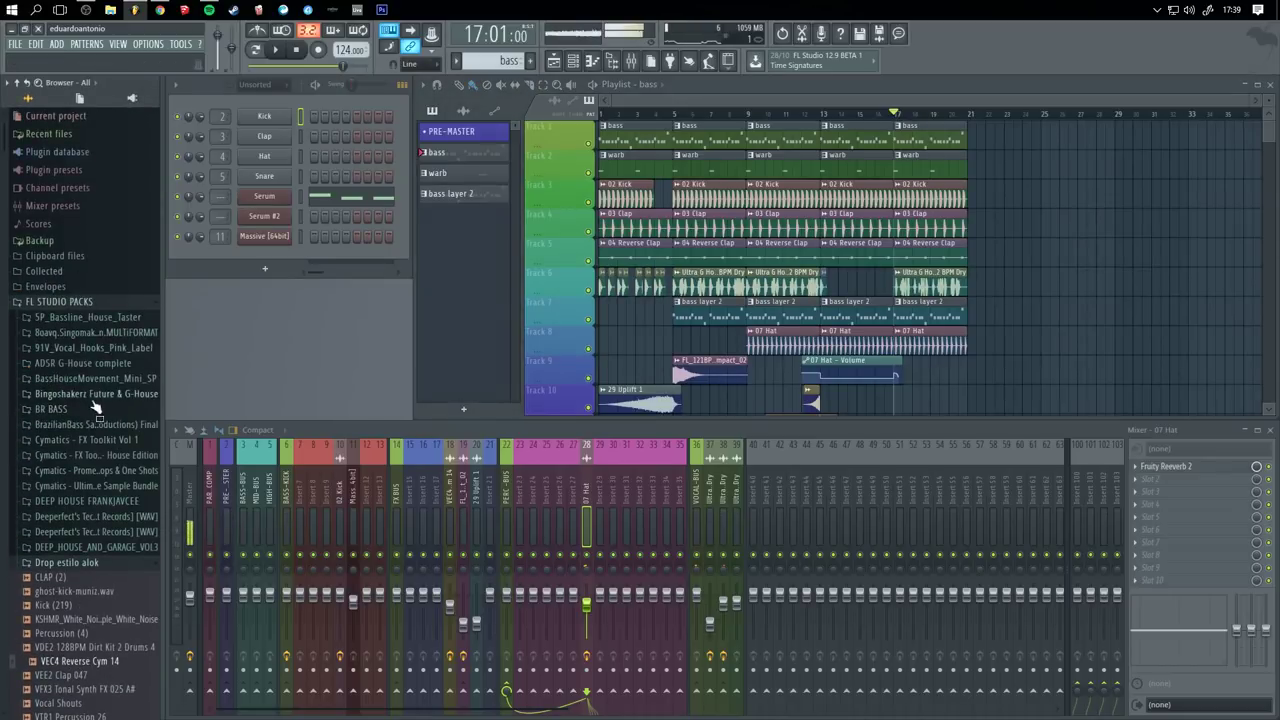
{"action": "scroll", "coordinate": [85, 400], "scroll_direction": "down", "scroll_amount": 15}
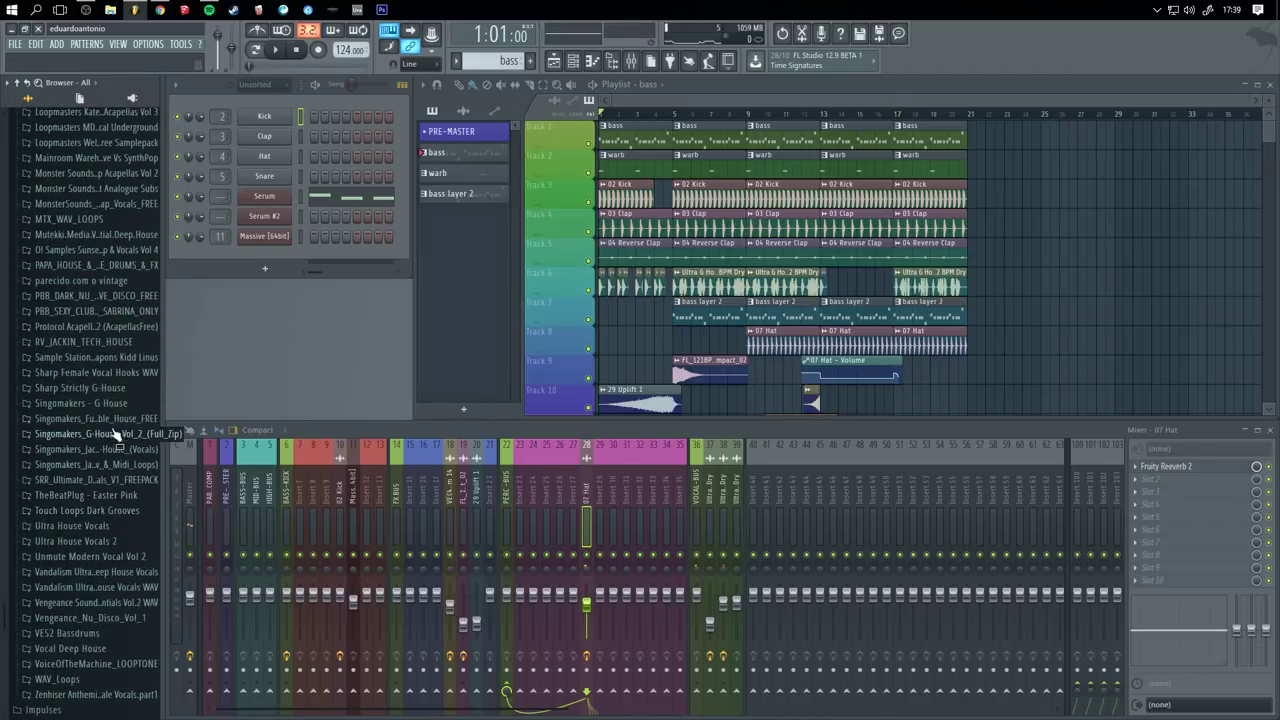
{"action": "left_click", "coordinate": [117, 390]}
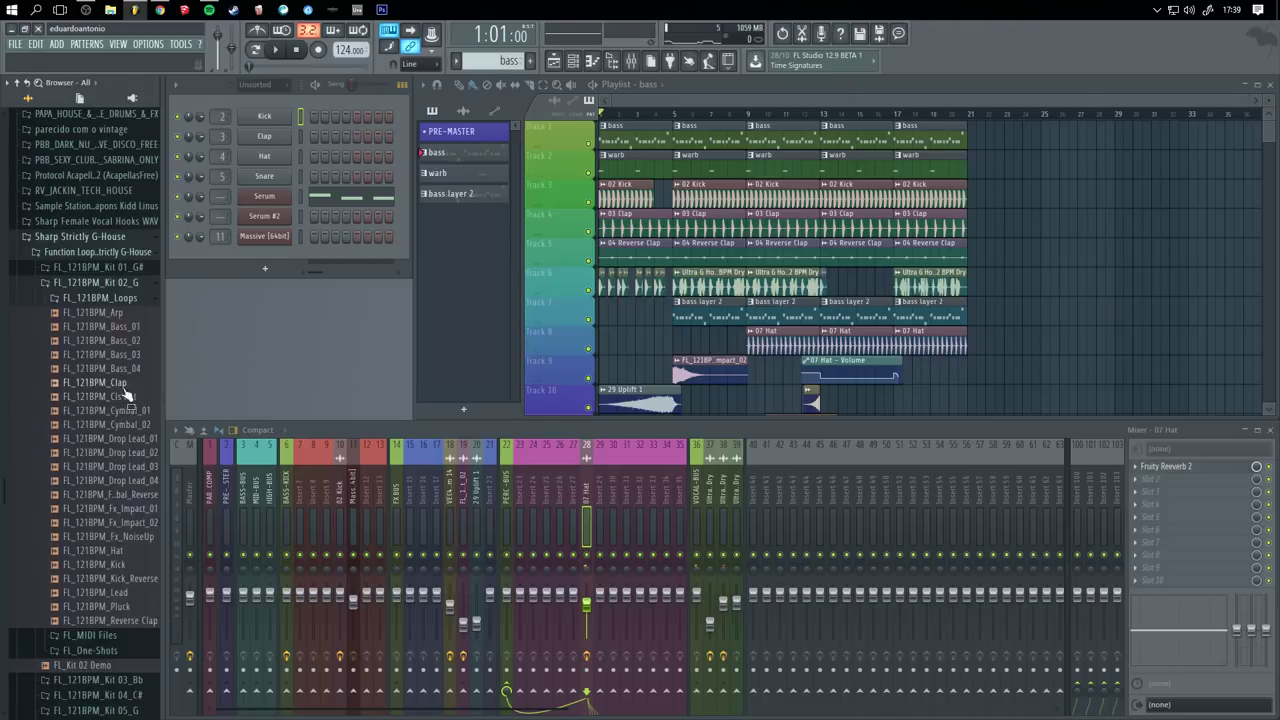
{"action": "left_click", "coordinate": [124, 524]}
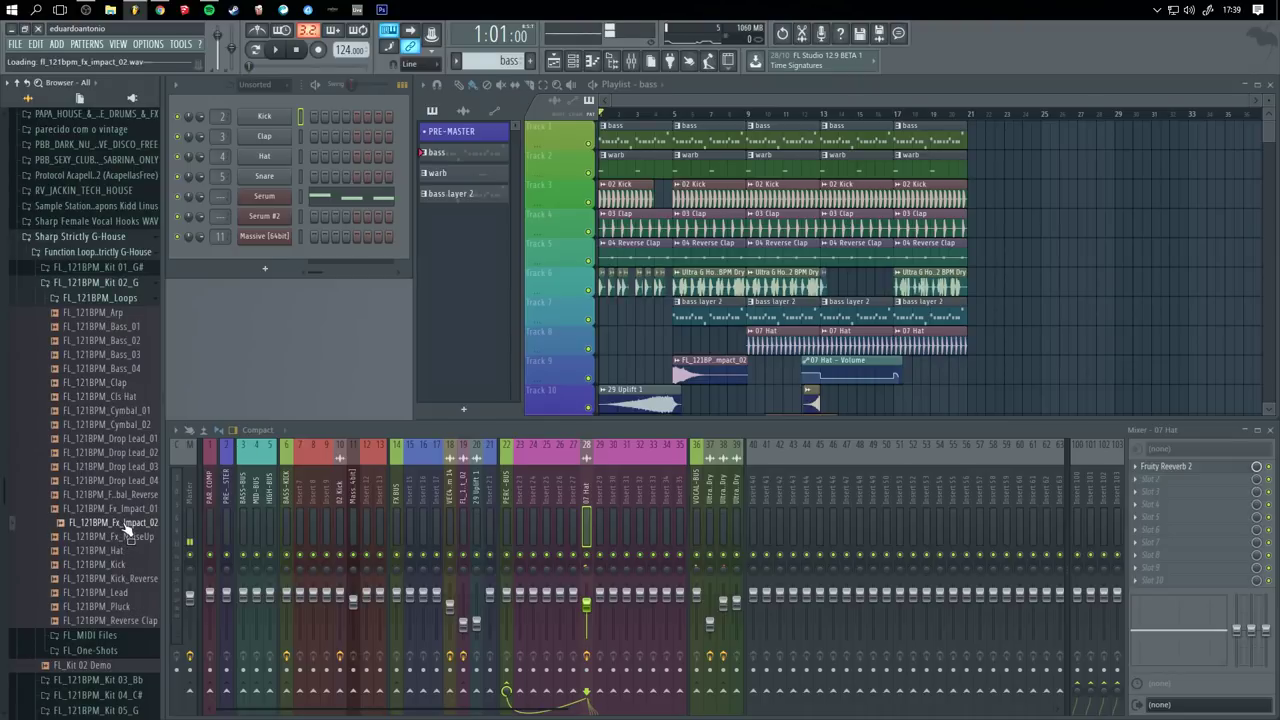
{"action": "left_click", "coordinate": [133, 508]}
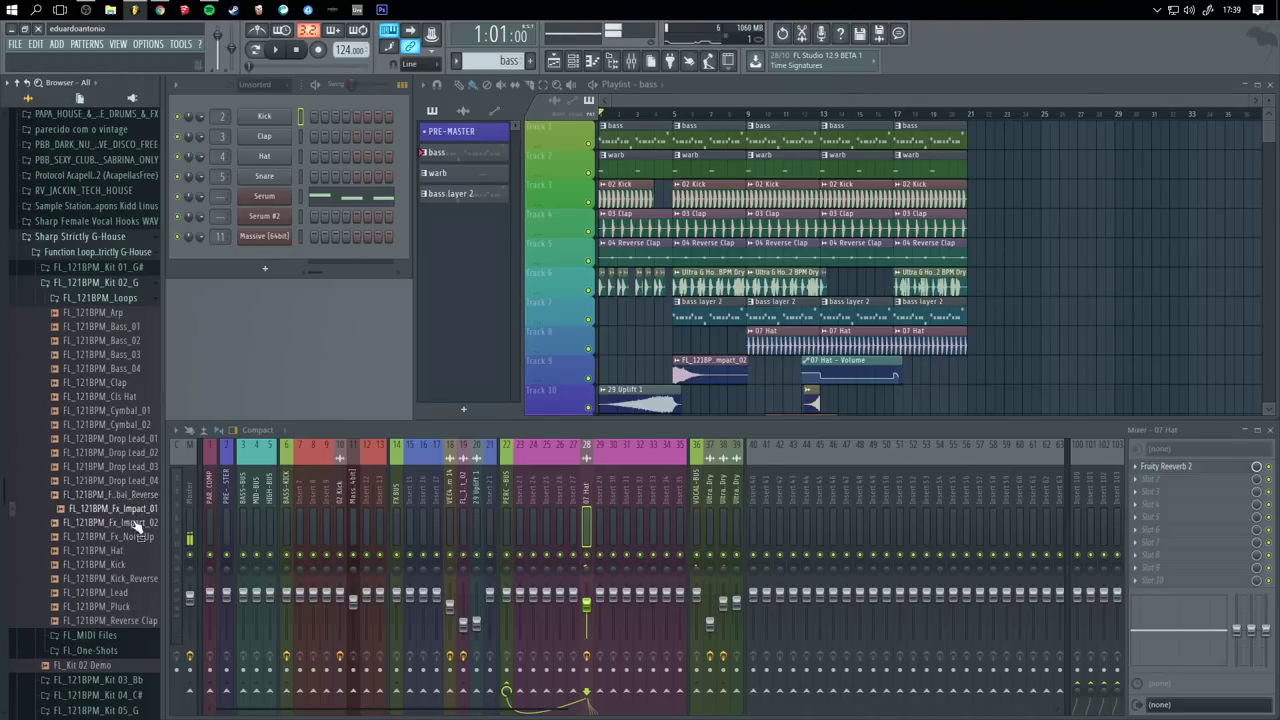
- Find the 31 Riser sample in the Bingoshakerz Future & G-House pack's Kit_04 loops and add it to the playlist
{"action": "scroll", "coordinate": [135, 525], "scroll_direction": "up", "scroll_amount": 15}
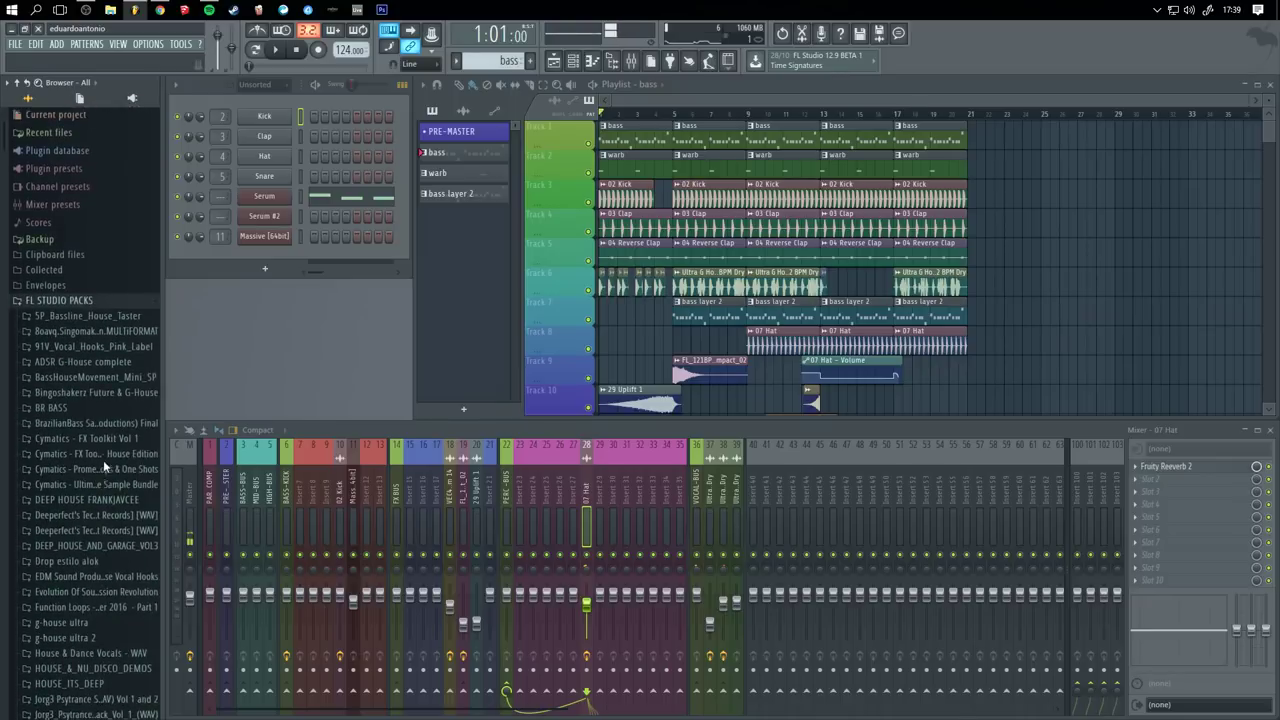
{"action": "left_click", "coordinate": [79, 396]}
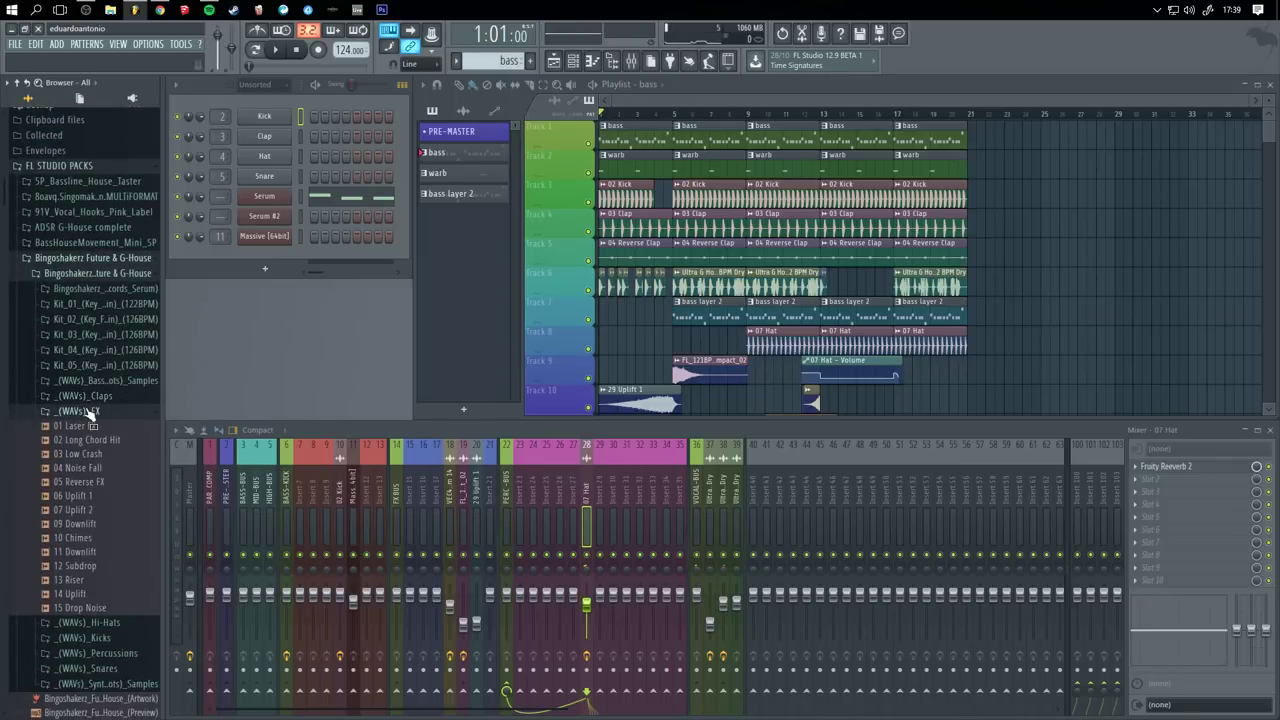
{"action": "left_click", "coordinate": [90, 411]}
{"action": "left_click", "coordinate": [101, 352]}
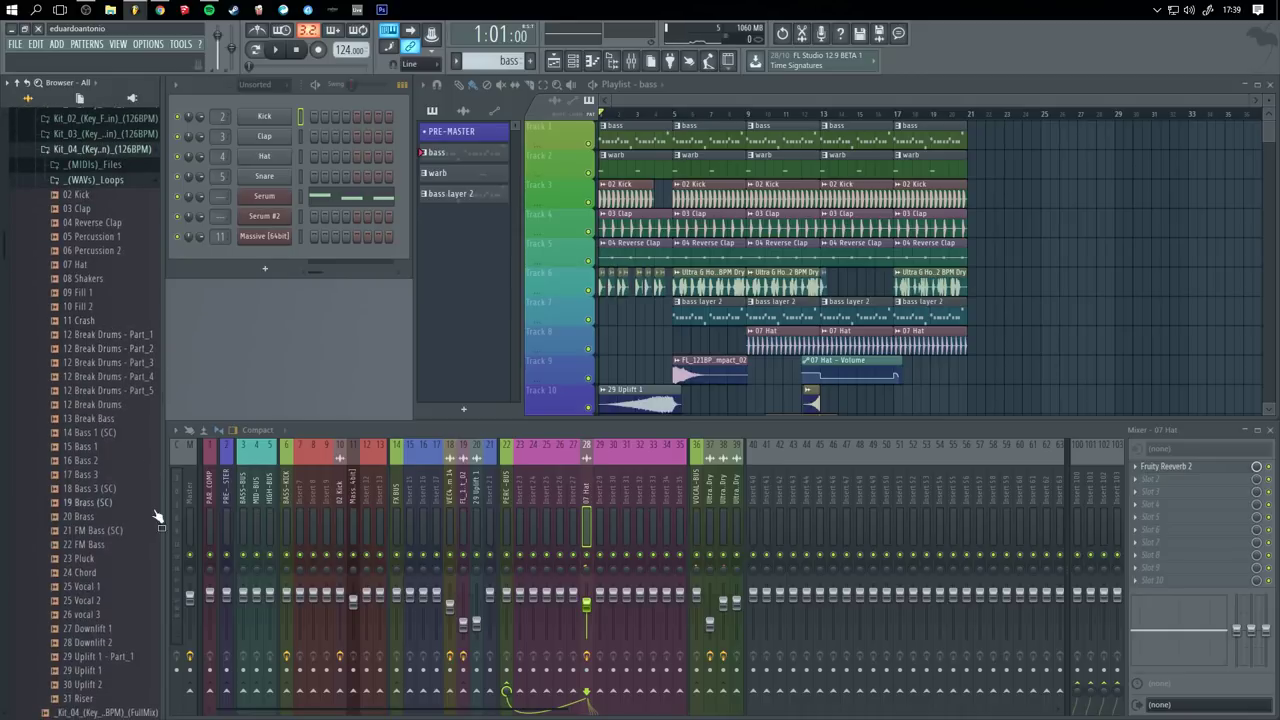
{"action": "scroll", "coordinate": [128, 531], "scroll_direction": "down", "scroll_amount": 3}
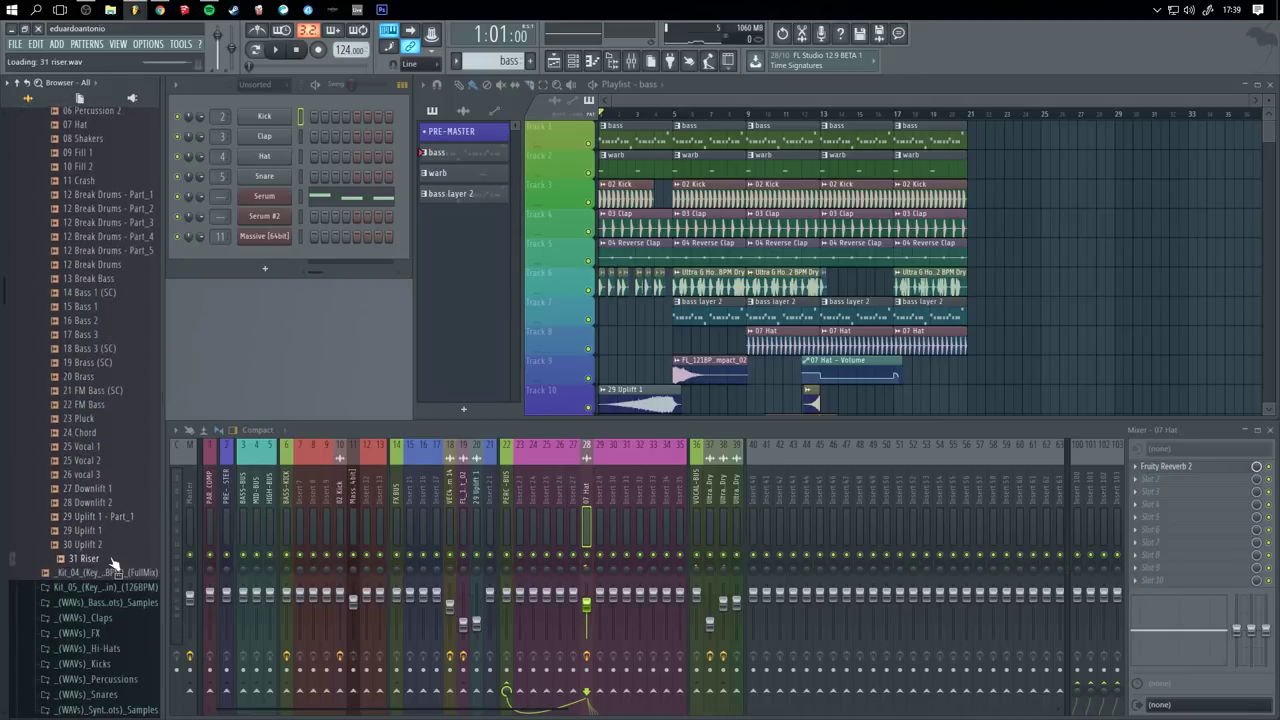
{"action": "left_click_drag", "start_coordinate": [1119, 364], "coordinate": [798, 395]}
- Shift all existing arrangement clips eight bars so they start at bar 9, and move the 31 Riser clip to bar 1 on Track 8
{"action": "scroll", "coordinate": [786, 194], "scroll_direction": "up", "scroll_amount": 3}
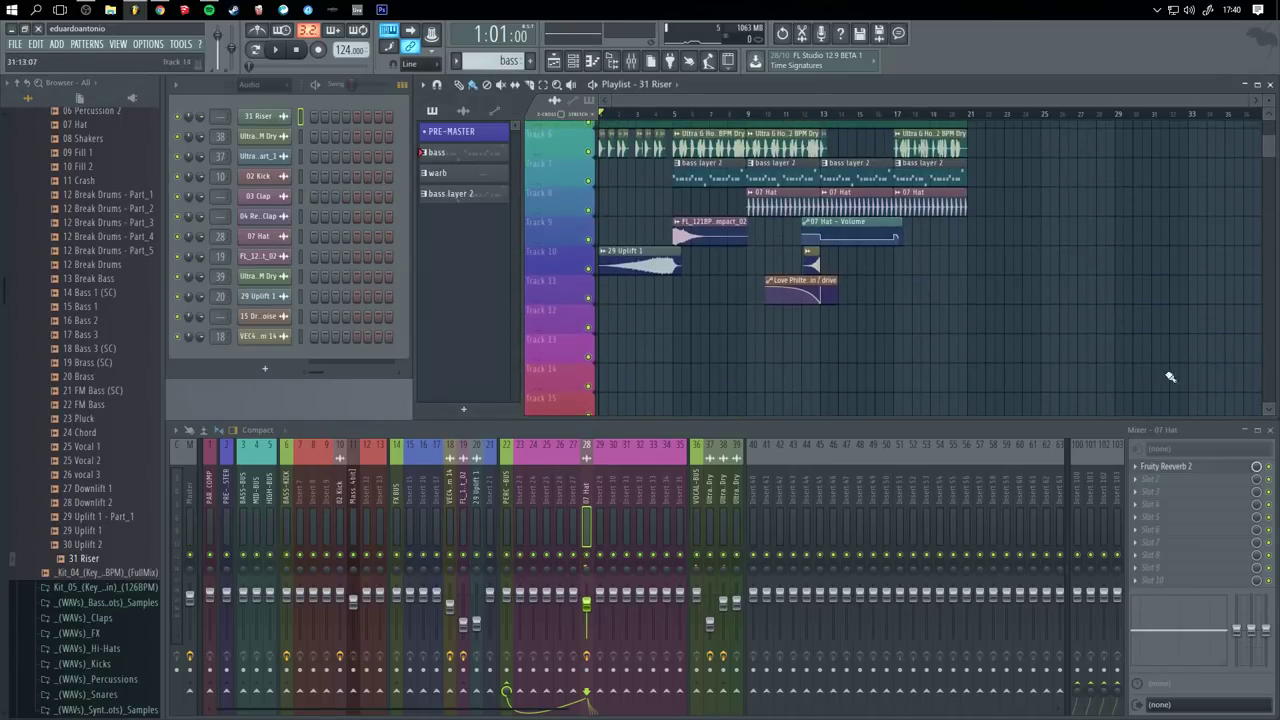
{"action": "left_click_drag", "start_coordinate": [1112, 378], "coordinate": [768, 145]}
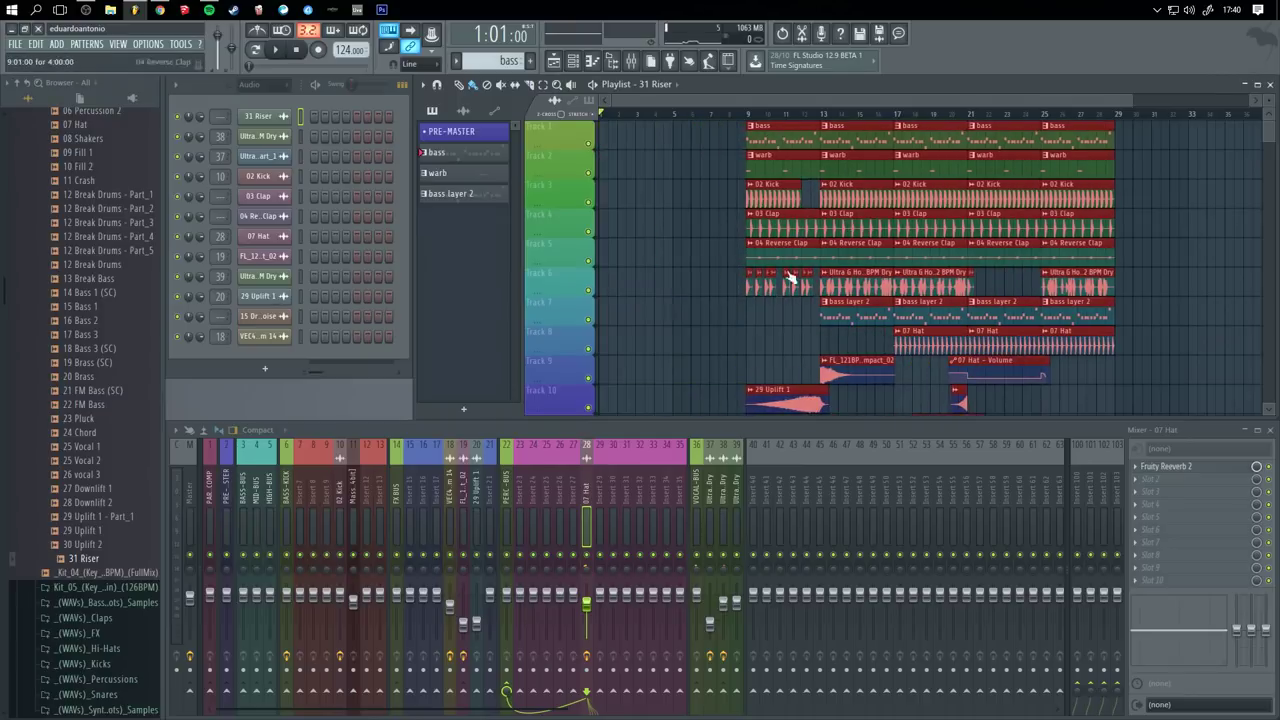
{"action": "scroll", "coordinate": [740, 285], "scroll_direction": "down", "scroll_amount": 4}
{"action": "left_click", "coordinate": [784, 306]}
{"action": "right_click", "coordinate": [804, 305]}
{"action": "scroll", "coordinate": [722, 368], "scroll_direction": "down", "scroll_amount": 1}
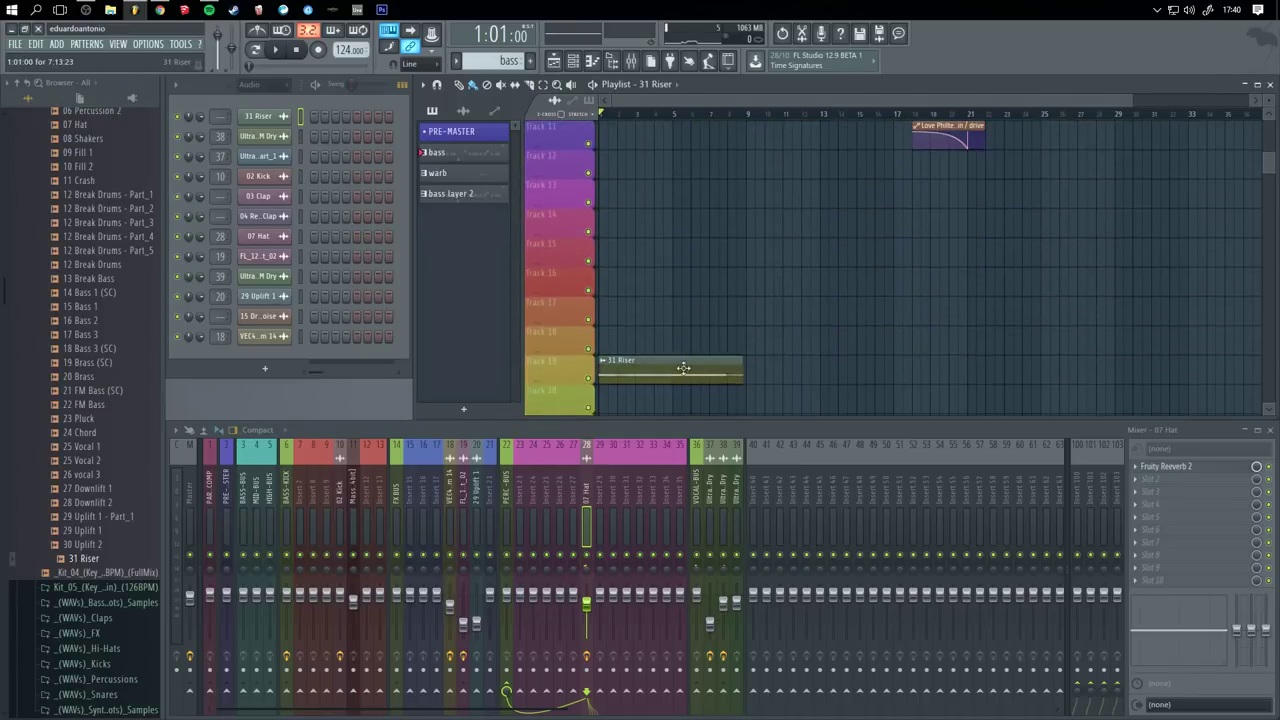
{"action": "left_click_drag", "start_coordinate": [683, 368], "coordinate": [621, 307]}
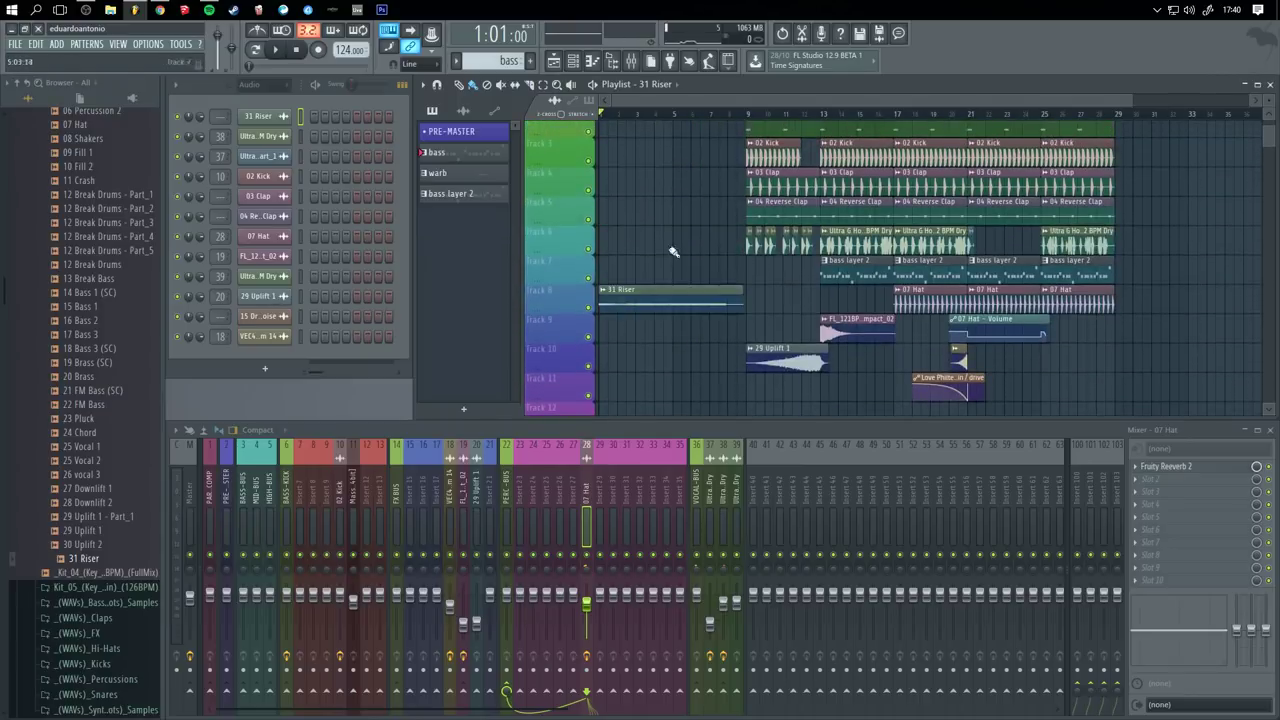
- Copy the vocal chops from bars 9 to 12 on Track 6 and repeat them across bars 1 to 8
{"action": "scroll", "coordinate": [690, 300], "scroll_direction": "up", "scroll_amount": 5}
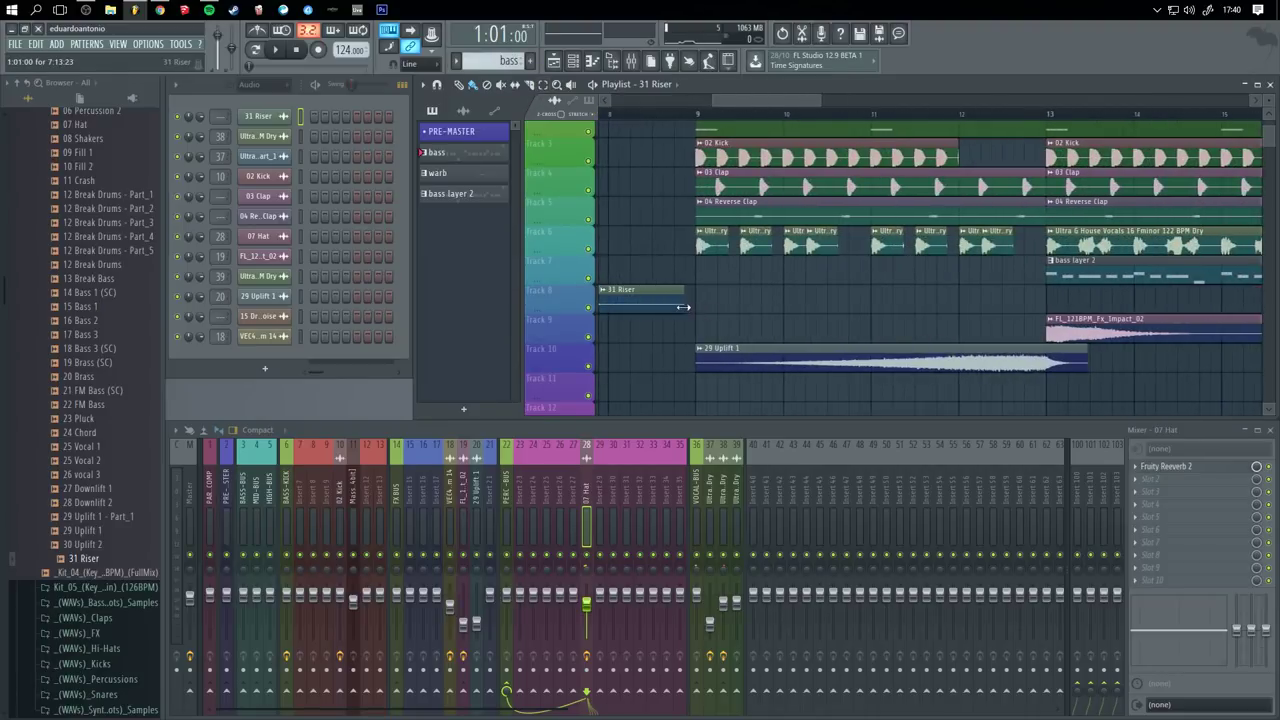
{"action": "scroll", "coordinate": [700, 284], "scroll_direction": "down", "scroll_amount": 3}
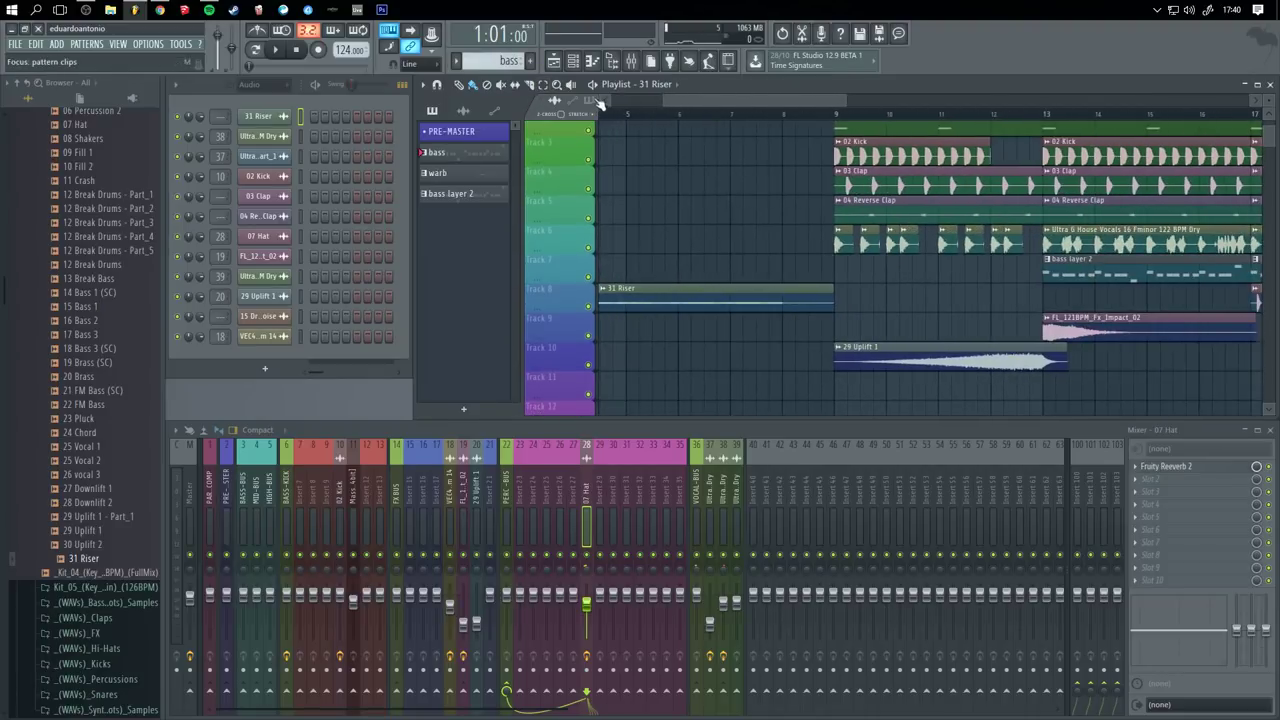
{"action": "left_click_drag", "start_coordinate": [616, 160], "coordinate": [803, 214]}
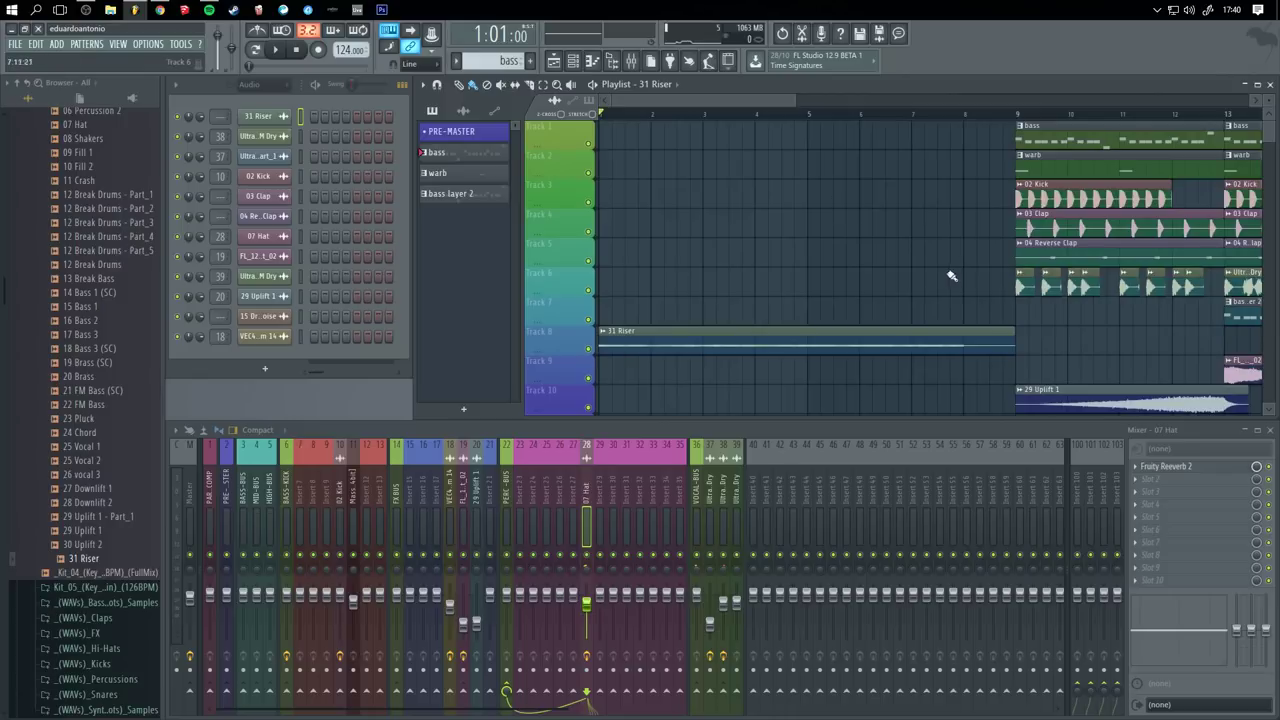
{"action": "left_click_drag", "start_coordinate": [945, 271], "coordinate": [1204, 292]}
{"action": "key", "text": "ctrl+c"}
{"action": "key", "text": "ctrl+v"}
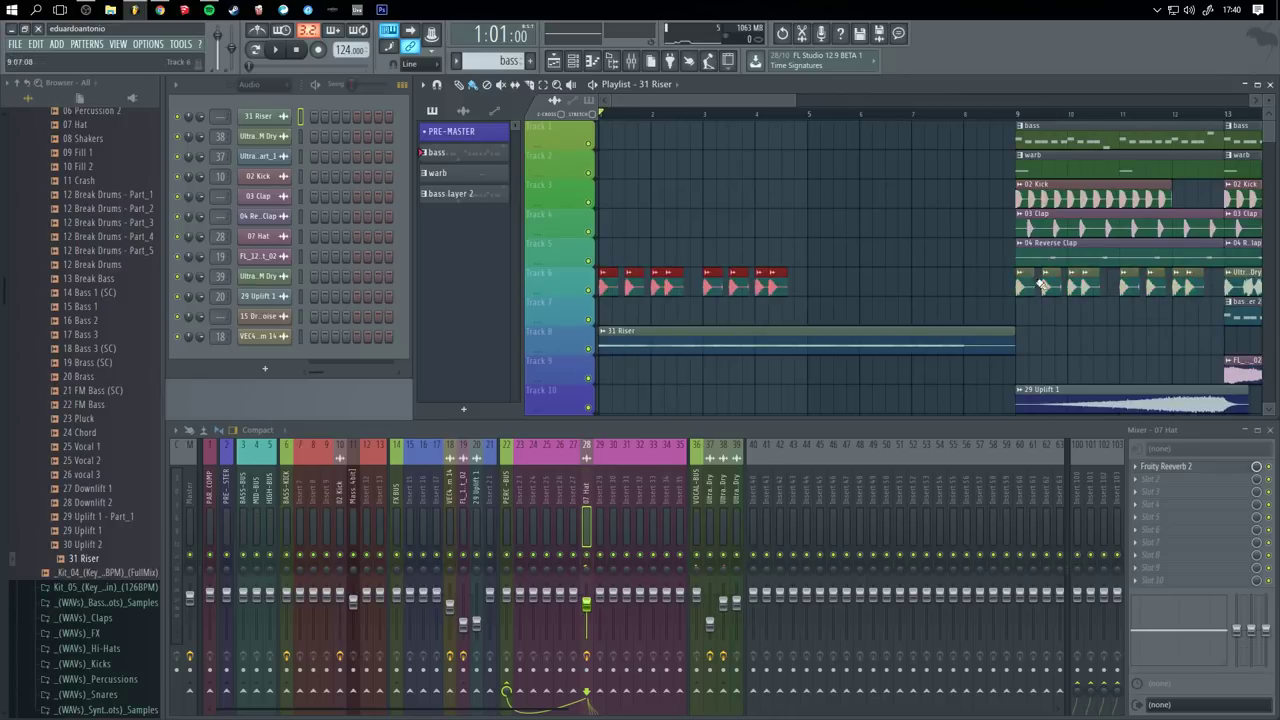
{"action": "left_click_drag", "start_coordinate": [609, 284], "coordinate": [818, 287]}
{"action": "scroll", "coordinate": [817, 287], "scroll_direction": "up", "scroll_amount": 4}
{"action": "scroll", "coordinate": [817, 287], "scroll_direction": "down", "scroll_amount": 5}
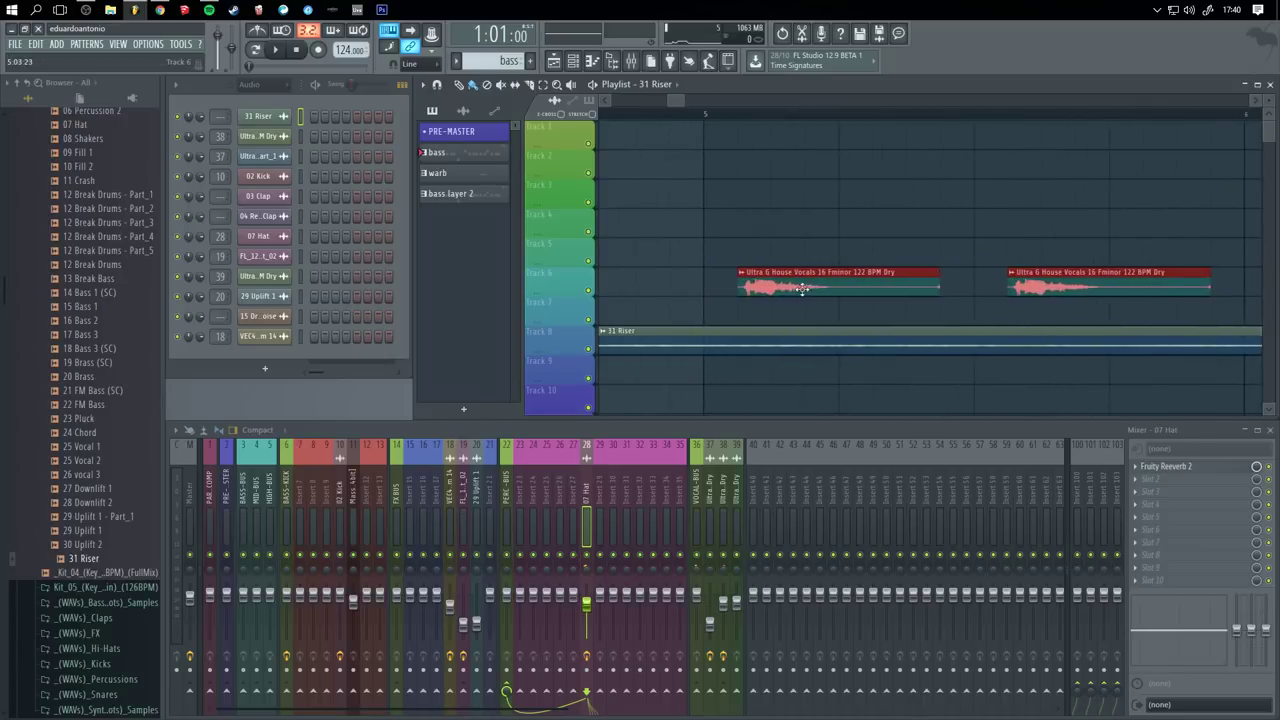
{"action": "scroll", "coordinate": [773, 285], "scroll_direction": "down", "scroll_amount": 3}
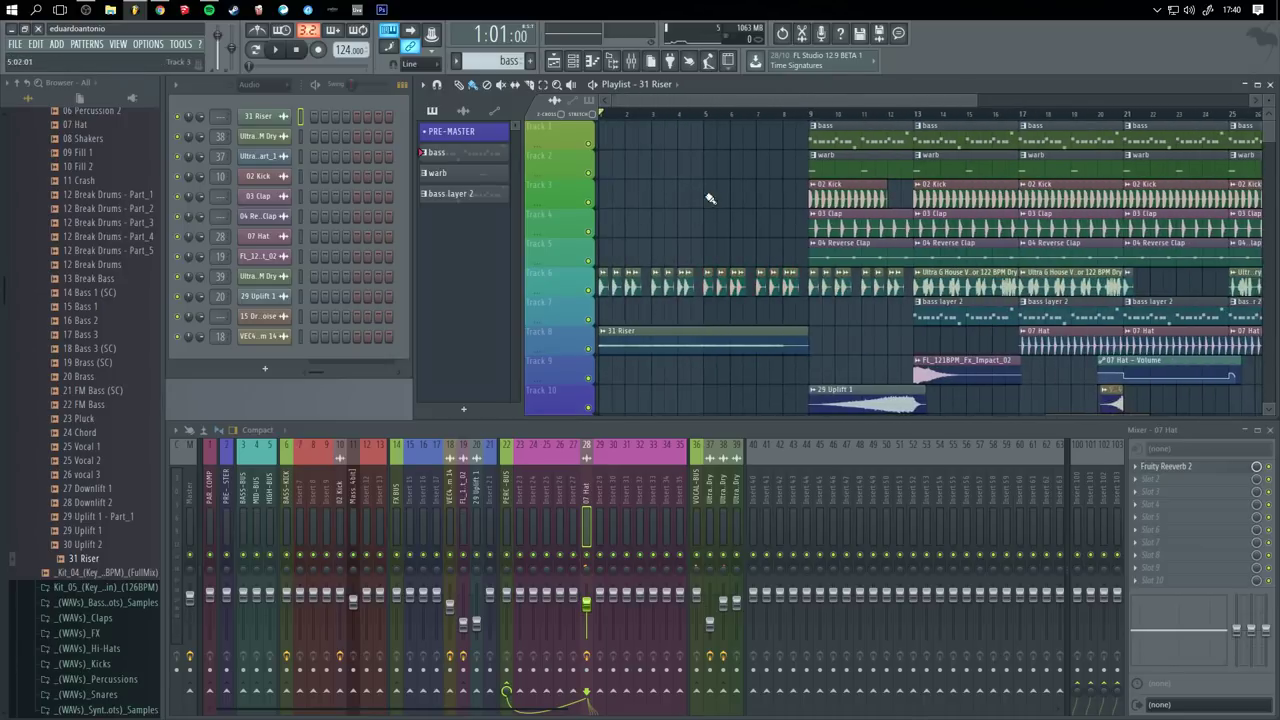
- Place two bass pattern clips on Track 1 to cover bars 1 to 8, and delete the stray bass clip on Track 3
{"action": "left_click_drag", "start_coordinate": [652, 146], "coordinate": [624, 147]}
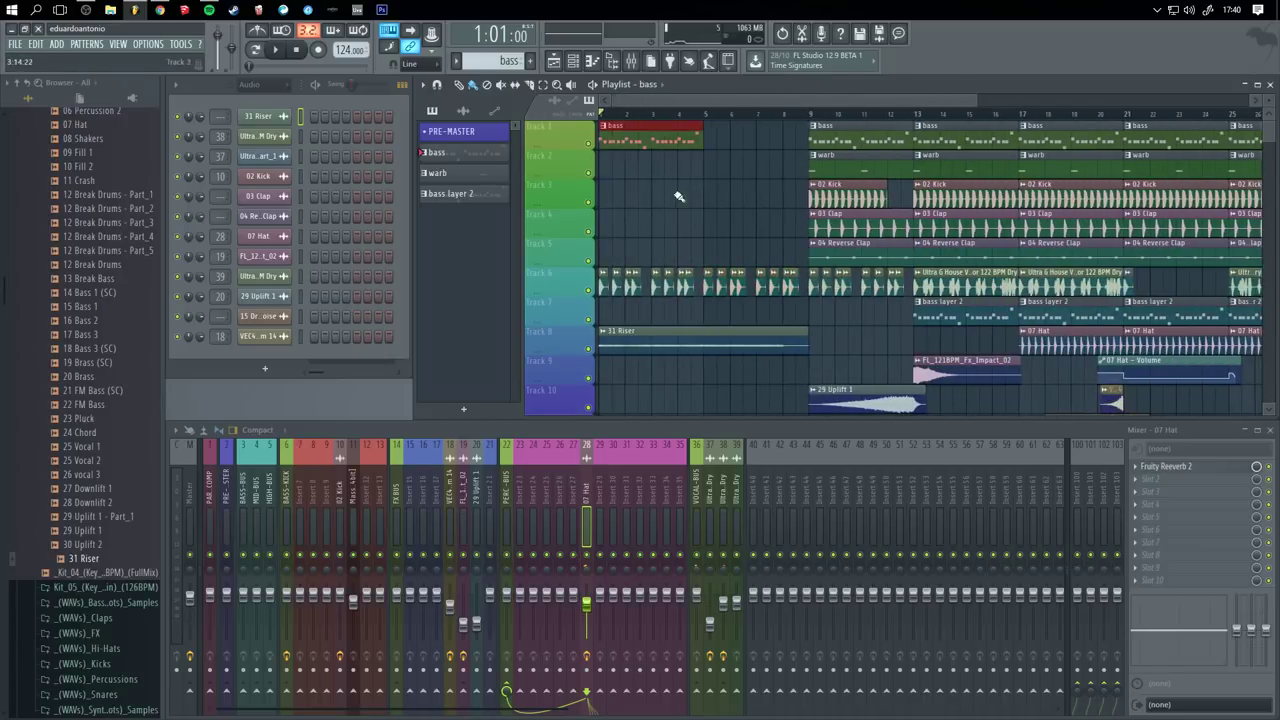
{"action": "left_click_drag", "start_coordinate": [694, 196], "coordinate": [762, 131]}
{"action": "left_click", "coordinate": [688, 206]}
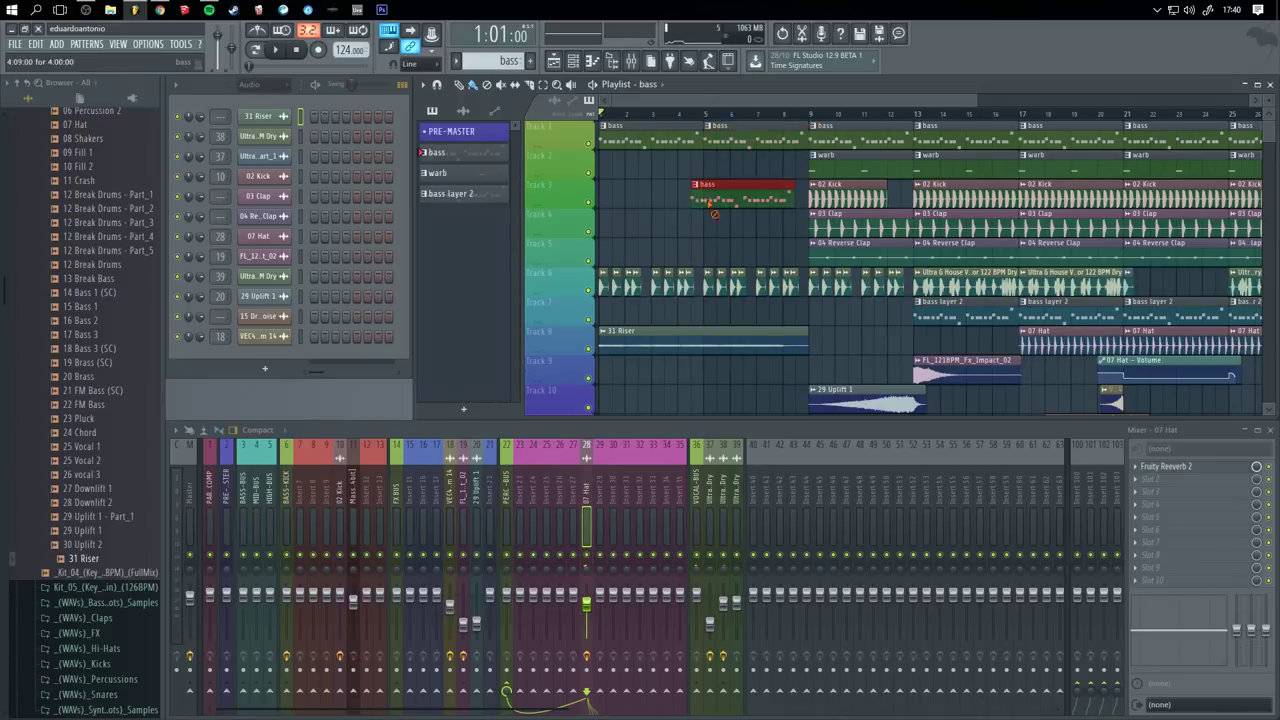
{"action": "right_click", "coordinate": [690, 206]}
- Play the intro and enable Normalize for the 31 Riser sample, closing its channel settings and stopping playback
{"action": "key", "text": "space"}
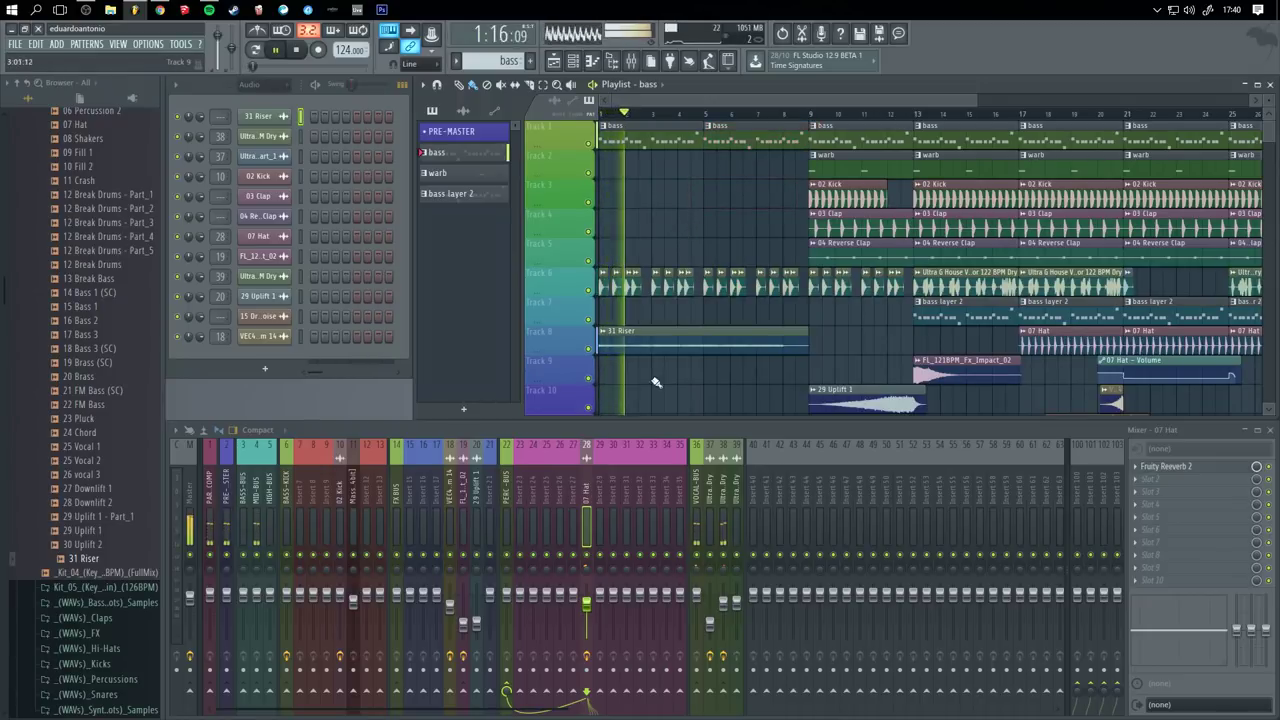
{"action": "double_click", "coordinate": [671, 338]}
{"action": "left_click", "coordinate": [515, 406]}
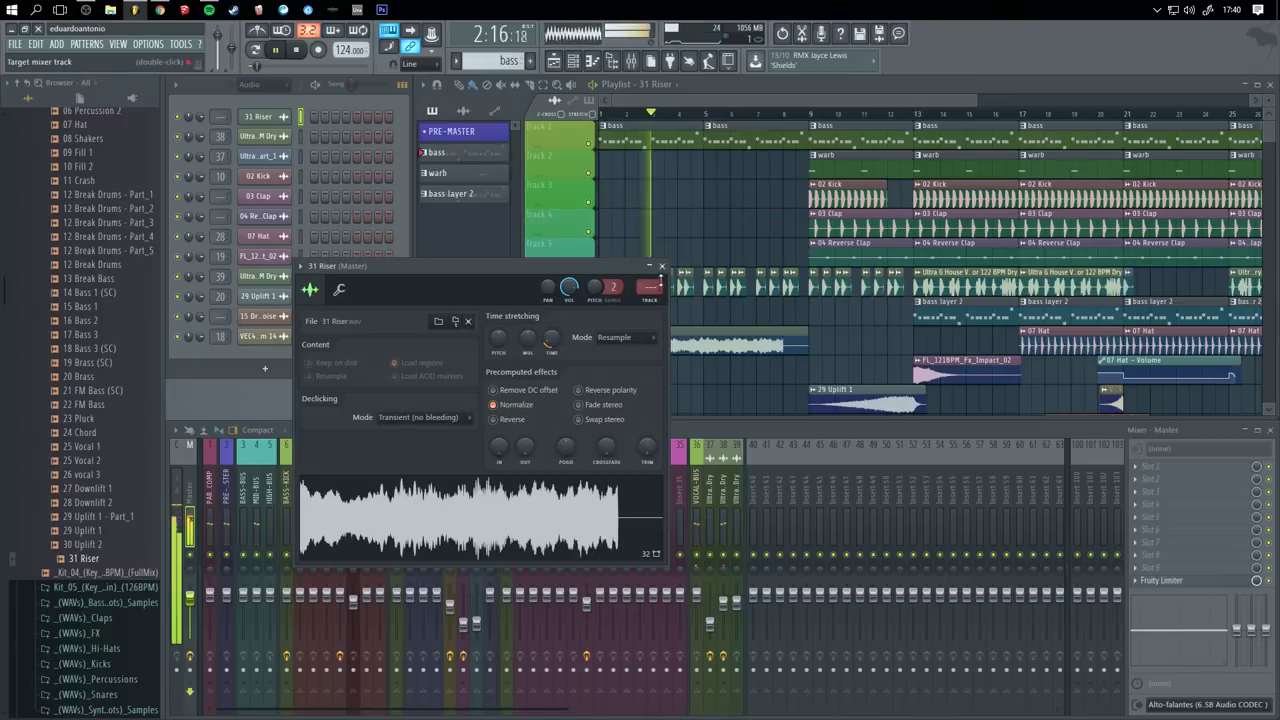
{"action": "left_click", "coordinate": [662, 266]}
{"action": "key", "text": "space"}
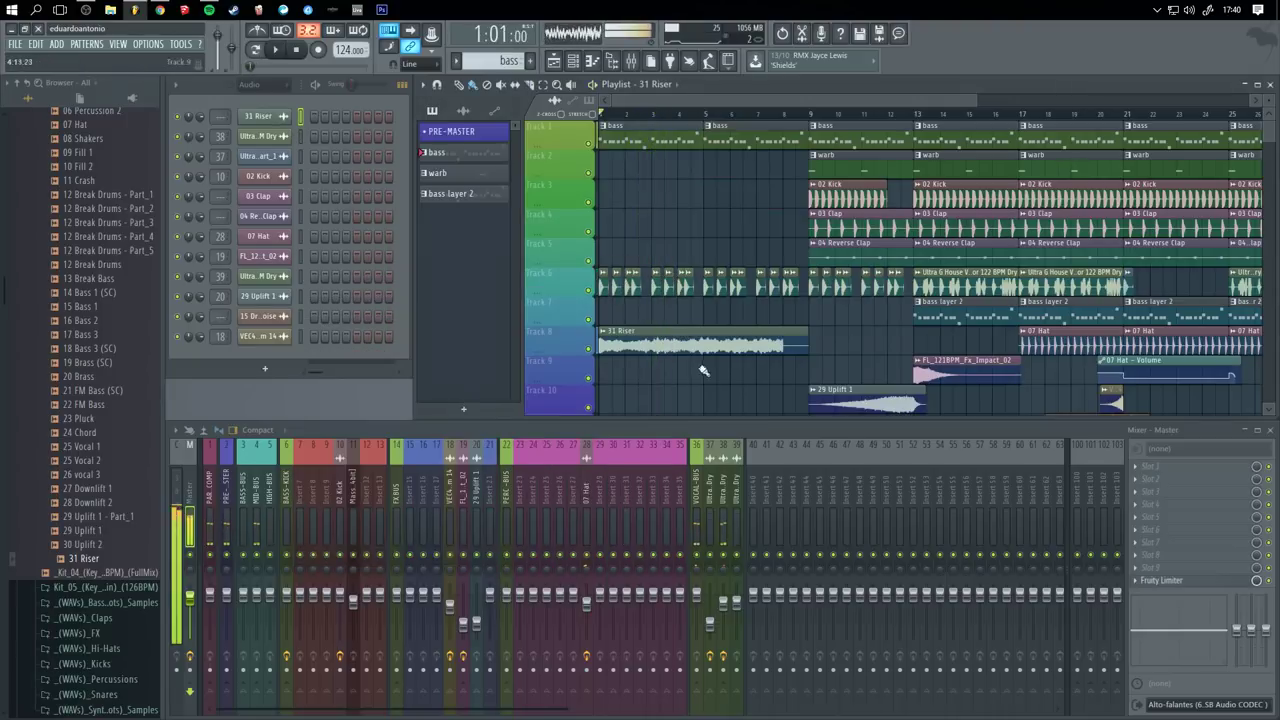
- Route the 31 Riser channel to mixer insert 17 and lower its level to about -14.9 dB during playback
{"action": "right_click", "coordinate": [435, 488]}
{"action": "mouse_move", "coordinate": [482, 523]}
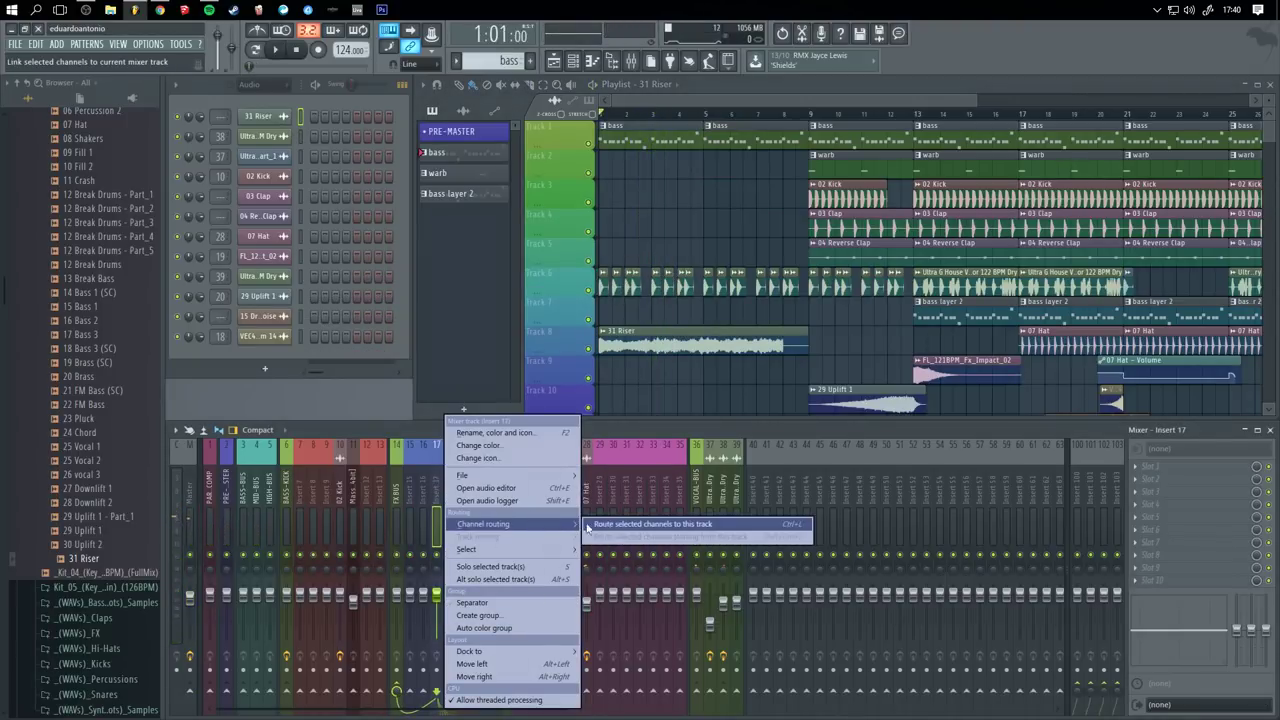
{"action": "left_click", "coordinate": [660, 524]}
{"action": "key", "text": "space"}
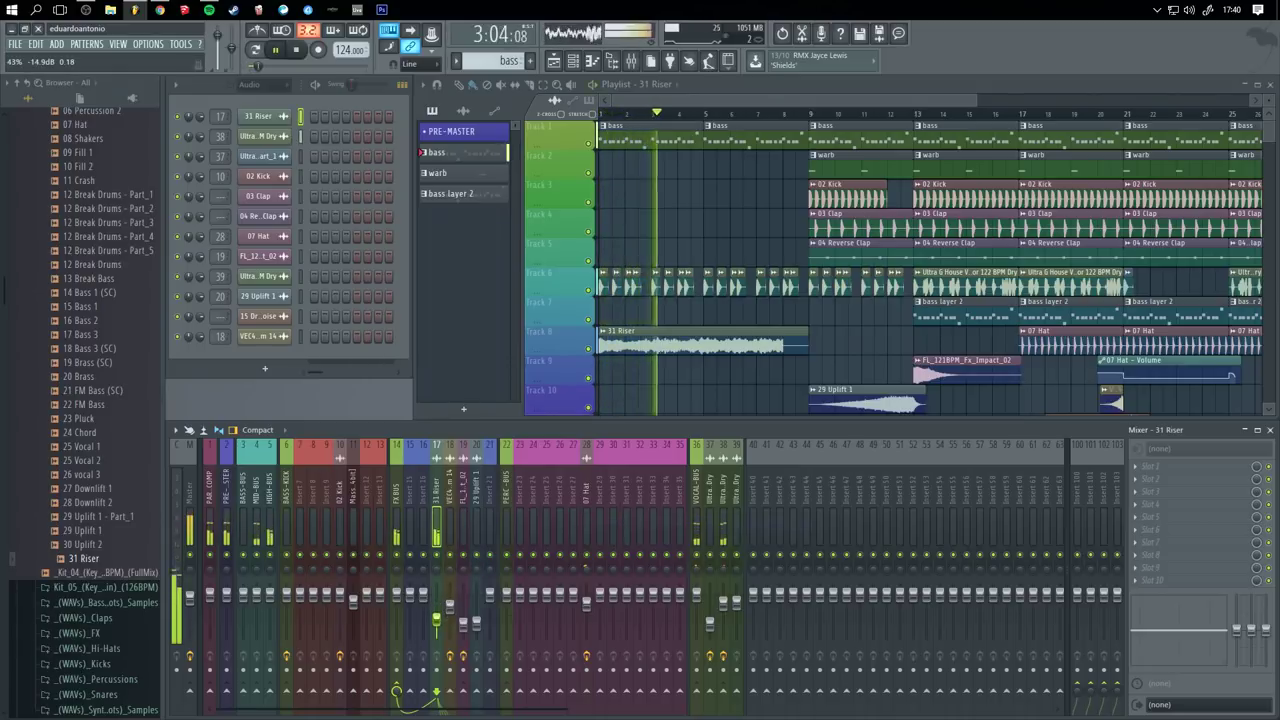
{"action": "key", "text": "space"}
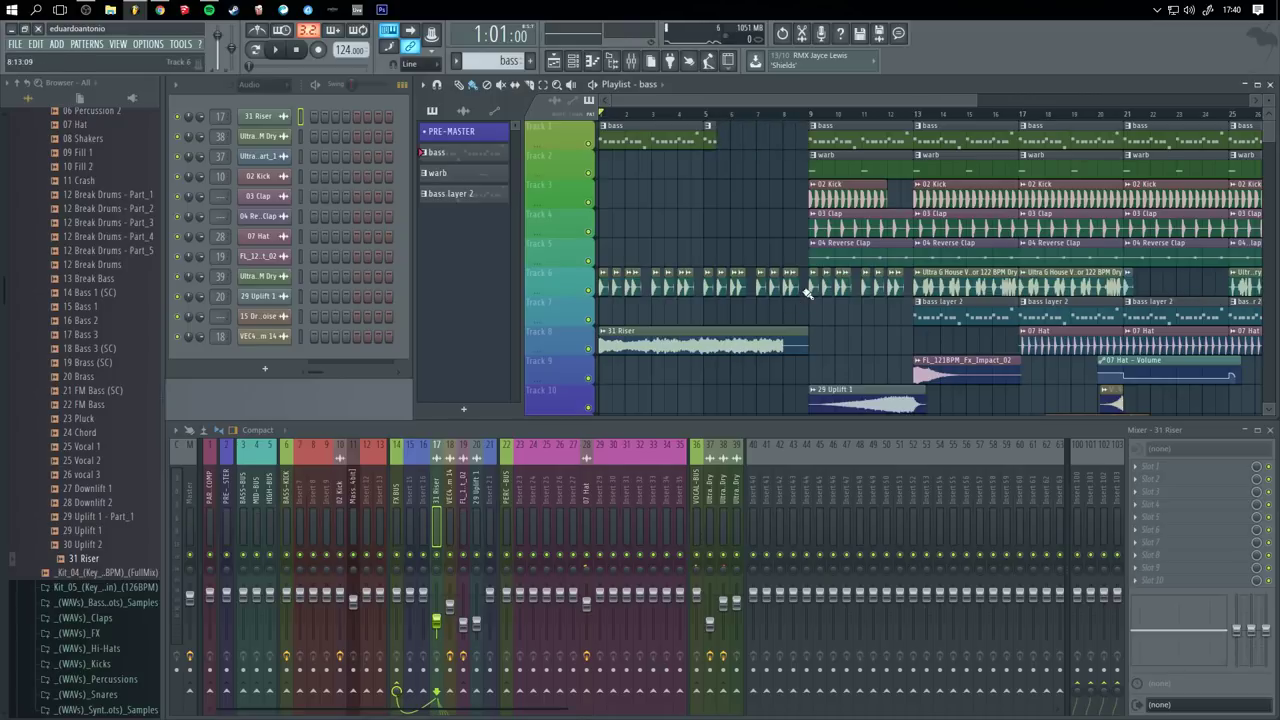
- Replace the vocal chops after the first one in bar 5 on Track 6 with half-bar repeats, tightening to quarter-bar repeats in bar 7
{"action": "scroll", "coordinate": [700, 191], "scroll_direction": "up", "scroll_amount": 5}
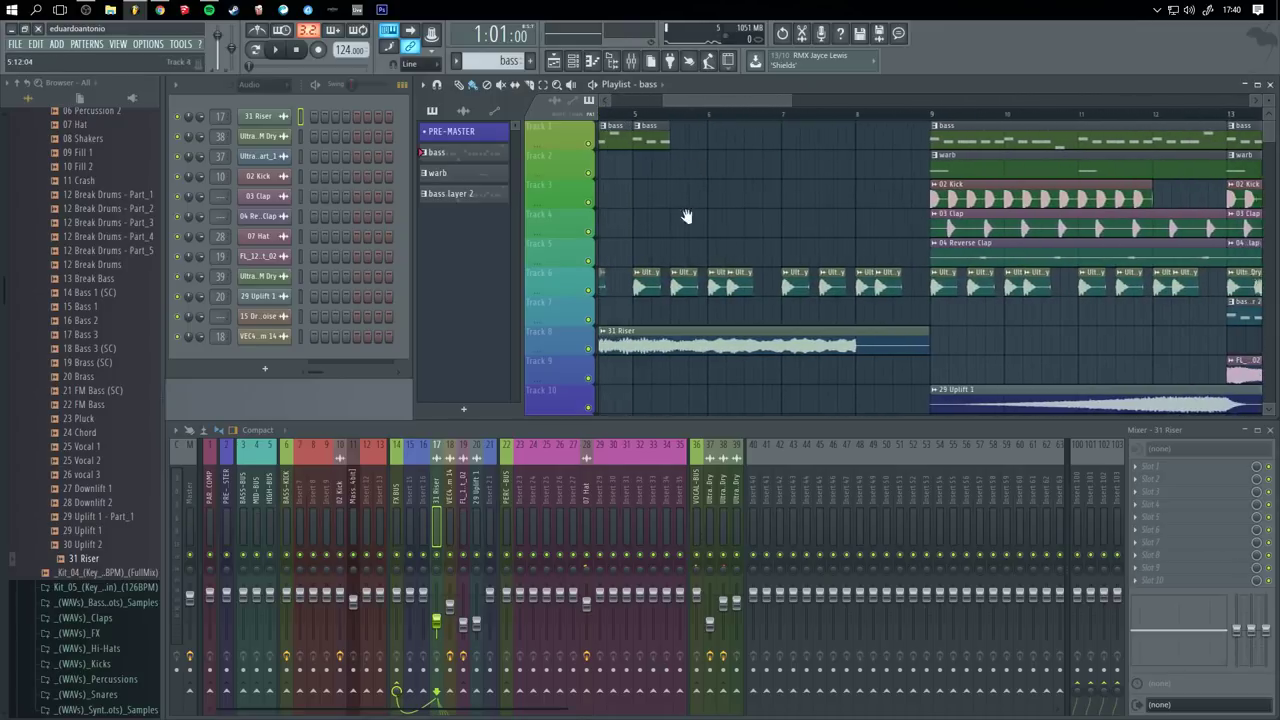
{"action": "left_click_drag", "start_coordinate": [687, 217], "coordinate": [691, 217]}
{"action": "left_click_drag", "start_coordinate": [912, 292], "coordinate": [737, 290]}
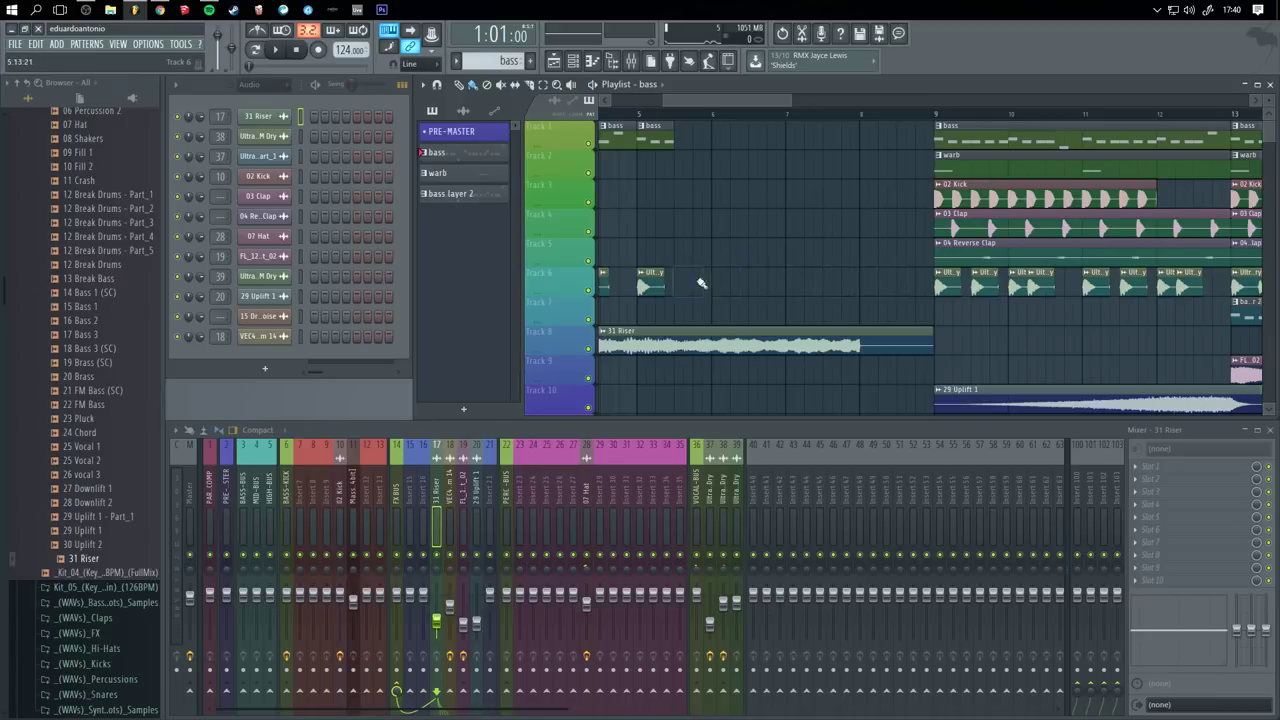
{"action": "left_click", "coordinate": [651, 284]}
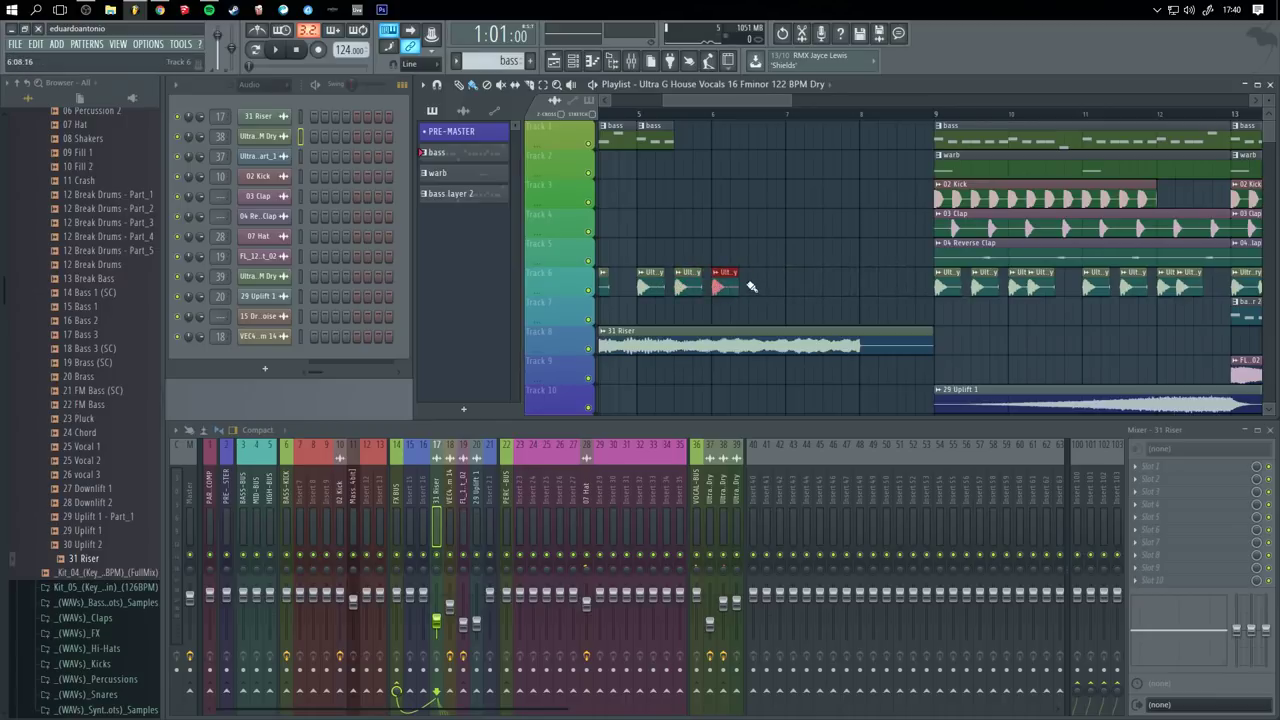
{"action": "left_click", "coordinate": [751, 287]}
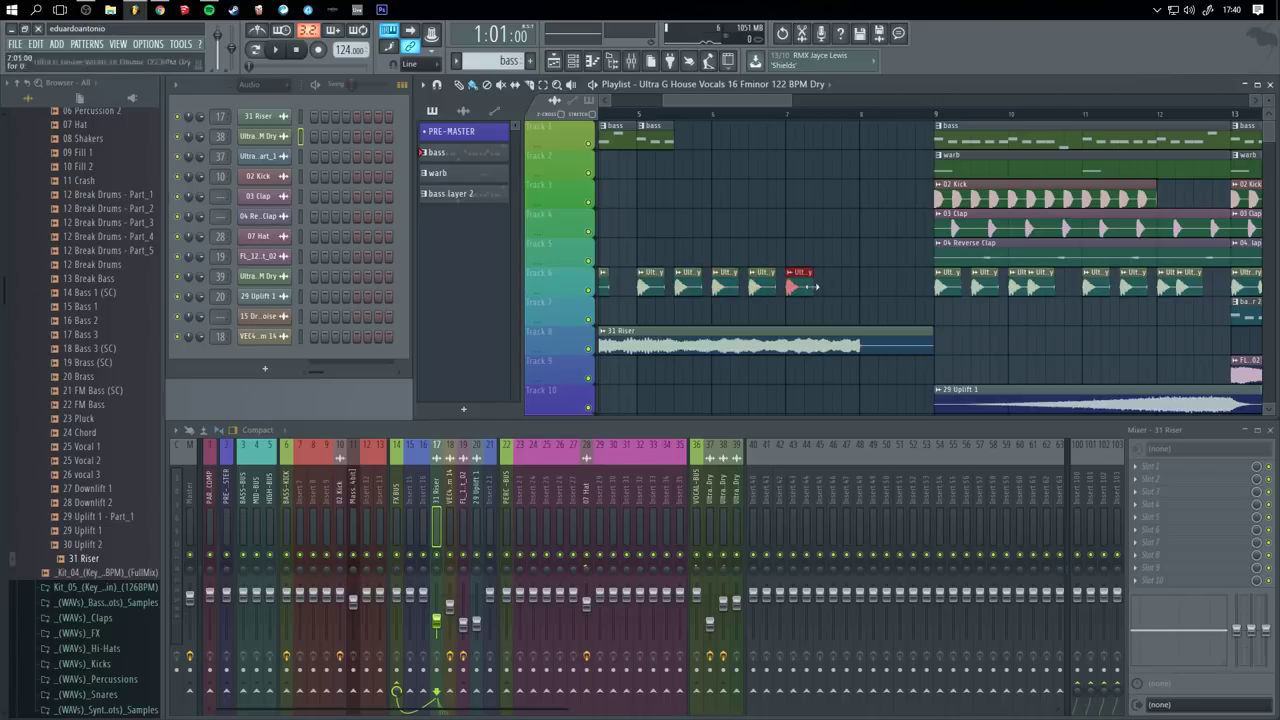
{"action": "left_click", "coordinate": [818, 287]}
{"action": "left_click", "coordinate": [840, 287]}
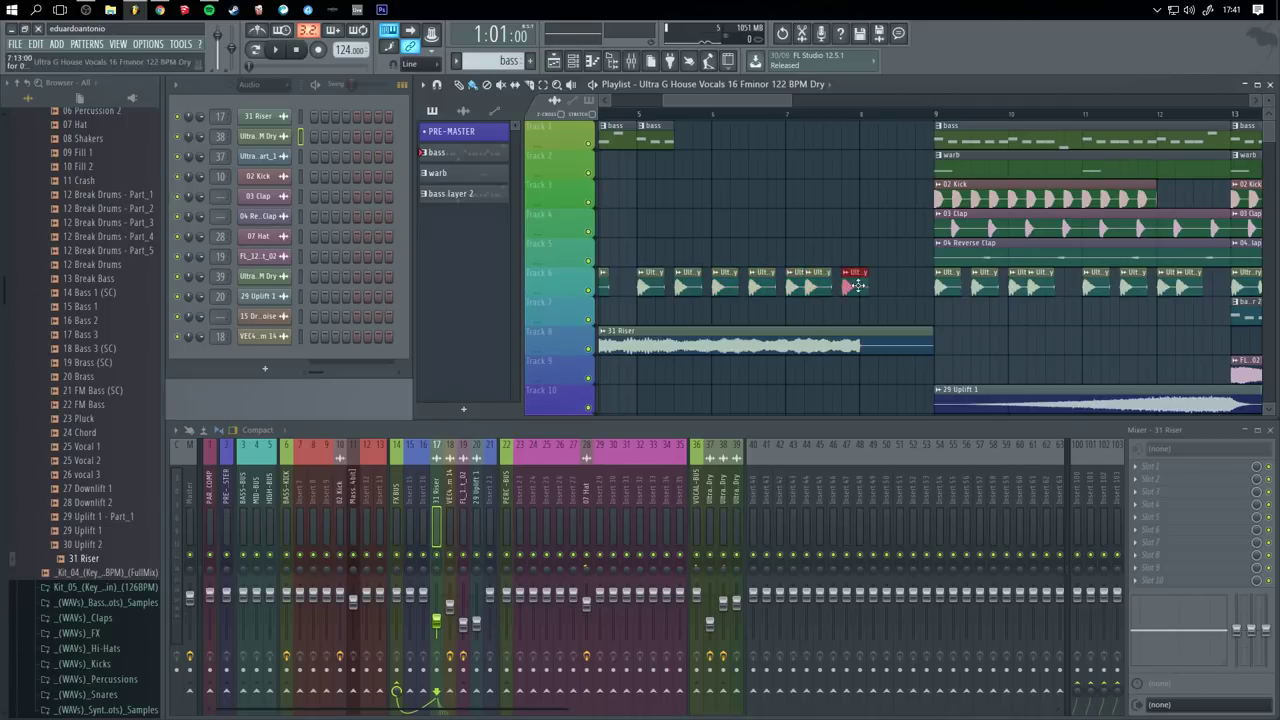
{"action": "left_click_drag", "start_coordinate": [884, 292], "coordinate": [884, 229]}
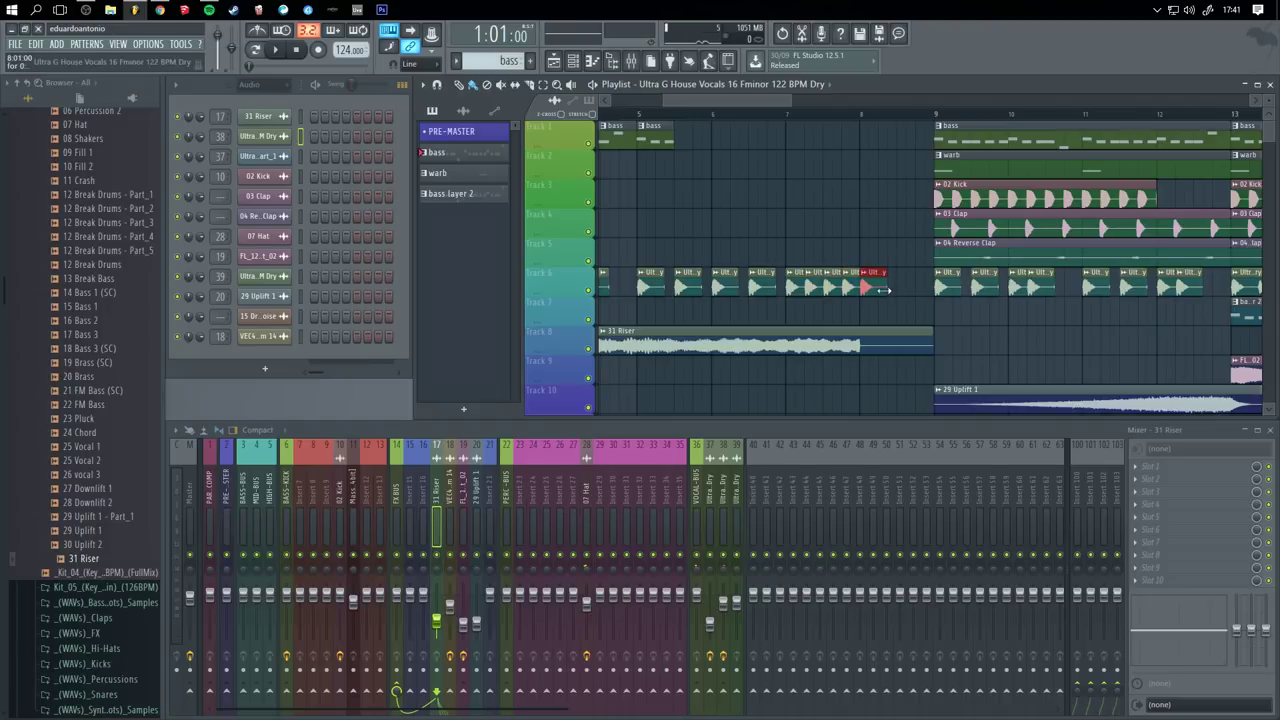
- Try to fill bar 8 on Track 6 with a rapid run of shortened vocal chops
{"action": "left_click", "coordinate": [876, 290]}
{"action": "scroll", "coordinate": [857, 290], "scroll_direction": "up", "scroll_amount": 2}
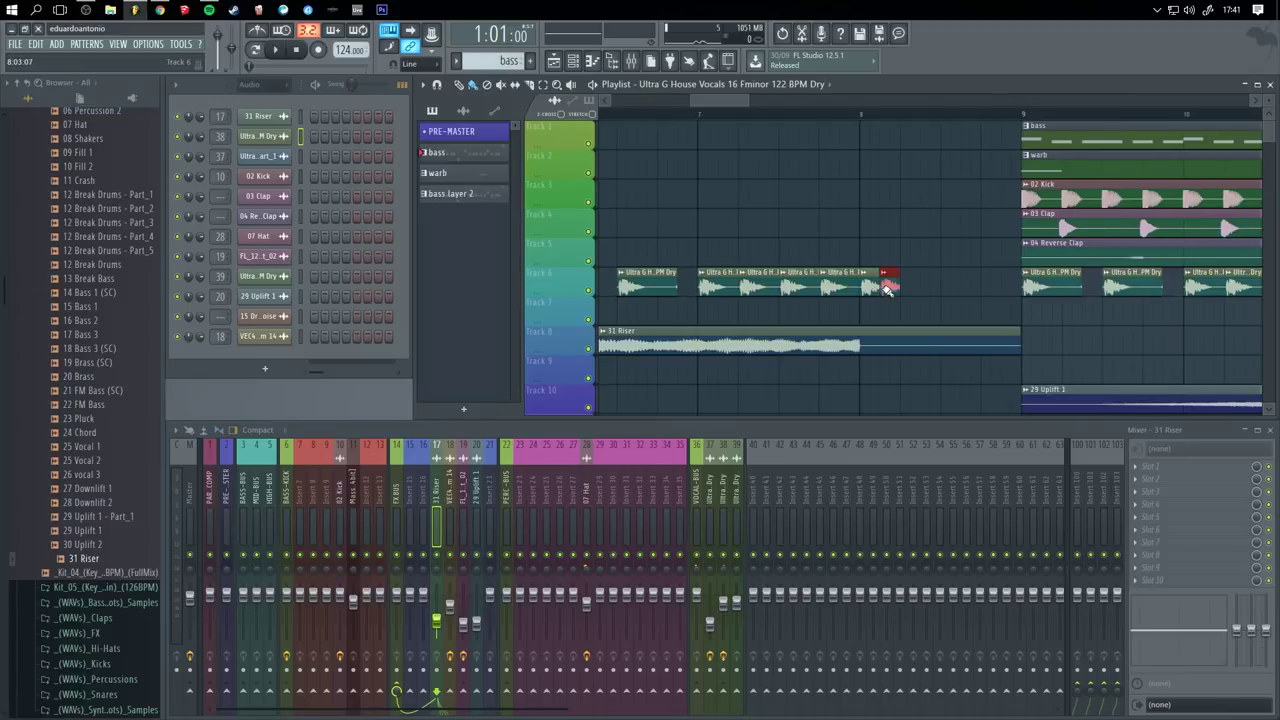
{"action": "left_click_drag", "start_coordinate": [1007, 288], "coordinate": [984, 241]}
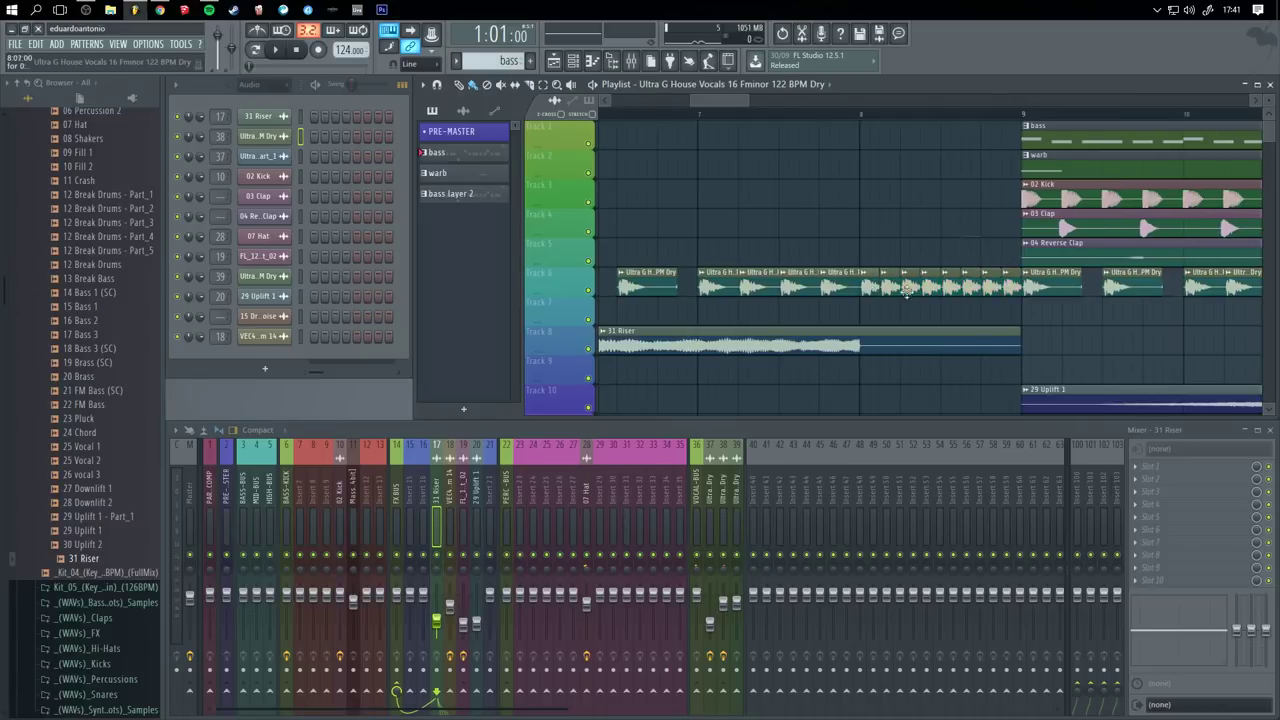
- Fill Track 1 up to bar 8 with progressively shorter bass clips matching the vocal chops, and play the arrangement from bar 1
{"action": "scroll", "coordinate": [846, 241], "scroll_direction": "down", "scroll_amount": 4}
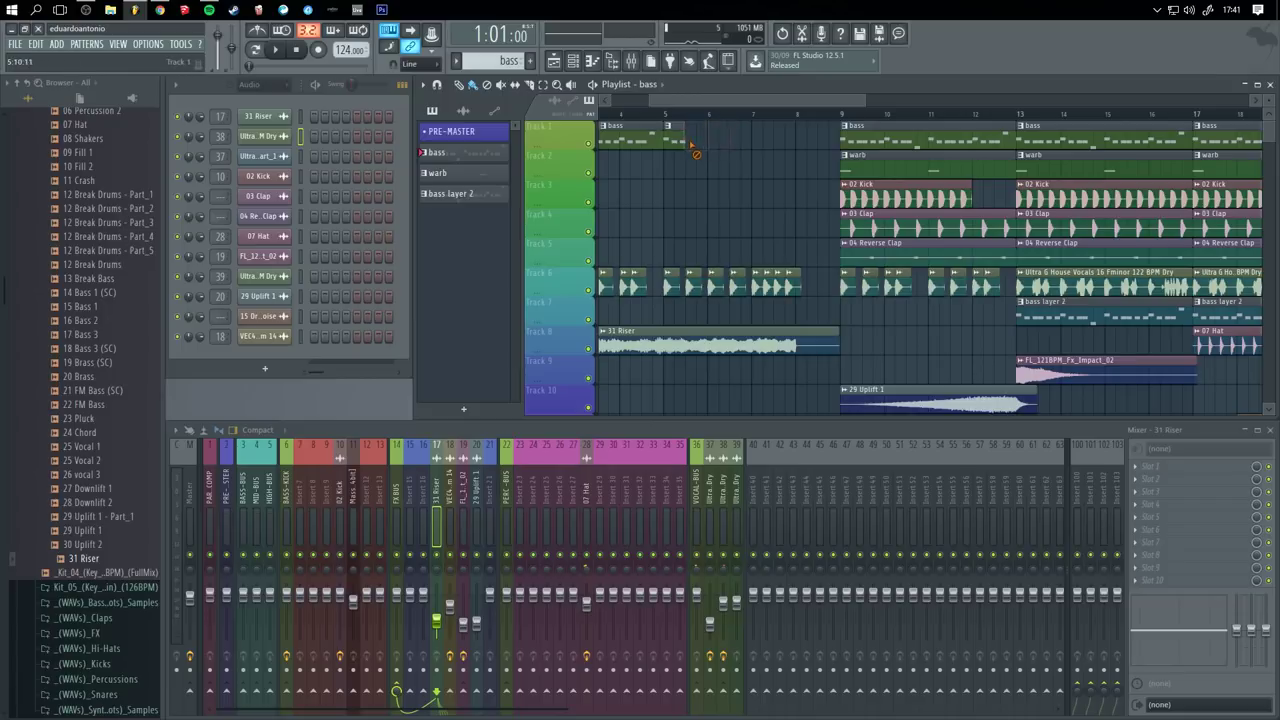
{"action": "left_click", "coordinate": [703, 141]}
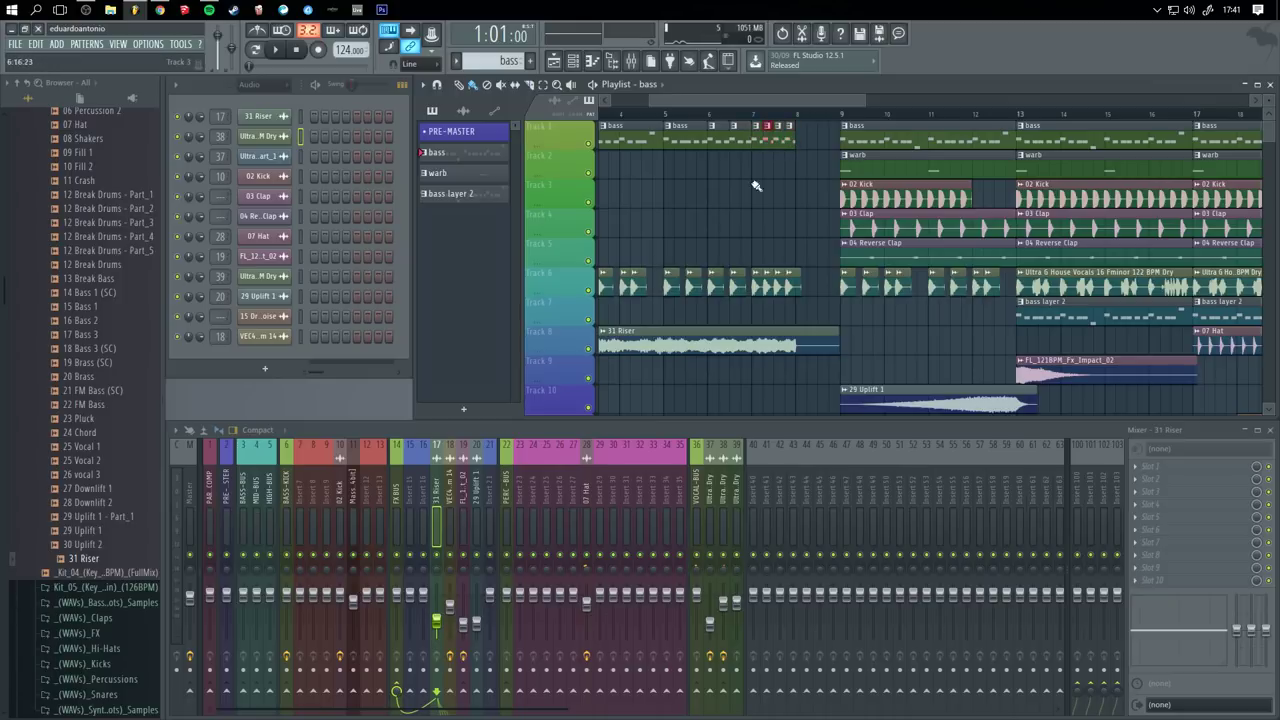
{"action": "key", "text": "Delete"}
{"action": "key", "text": "space"}
{"action": "left_click_drag", "start_coordinate": [649, 191], "coordinate": [848, 232]}
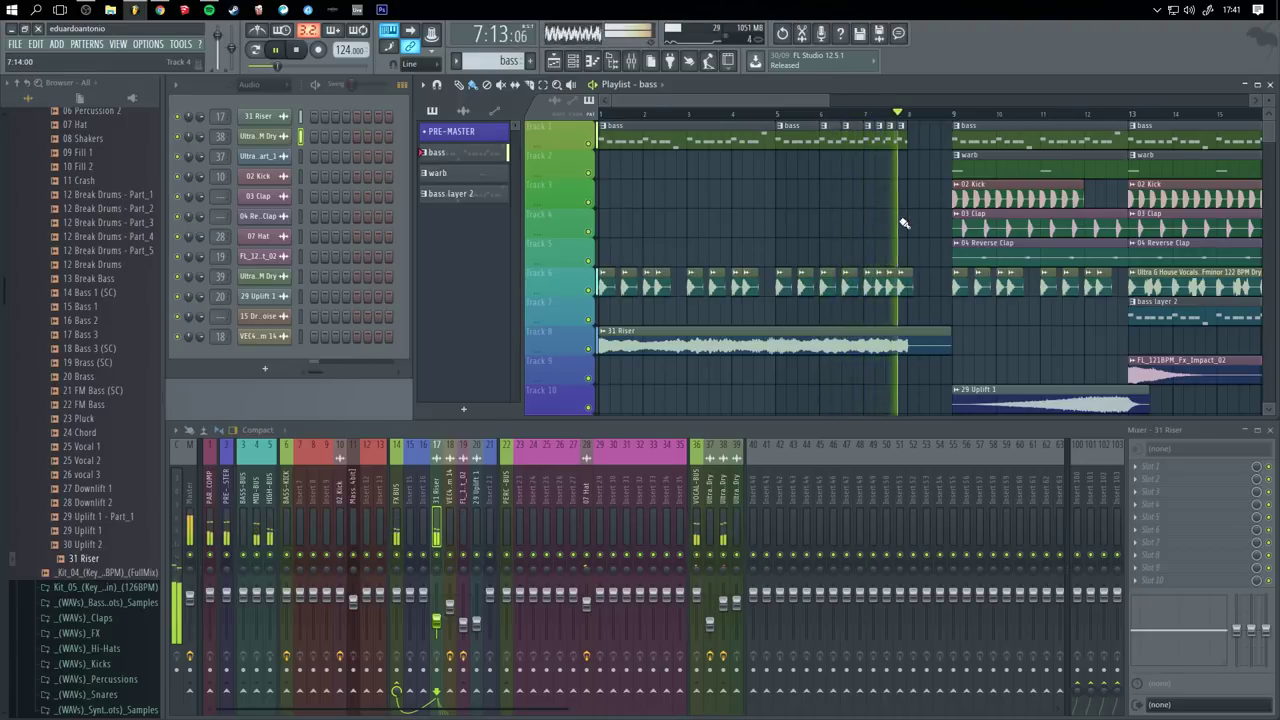
{"action": "left_click_drag", "start_coordinate": [902, 219], "coordinate": [799, 220]}
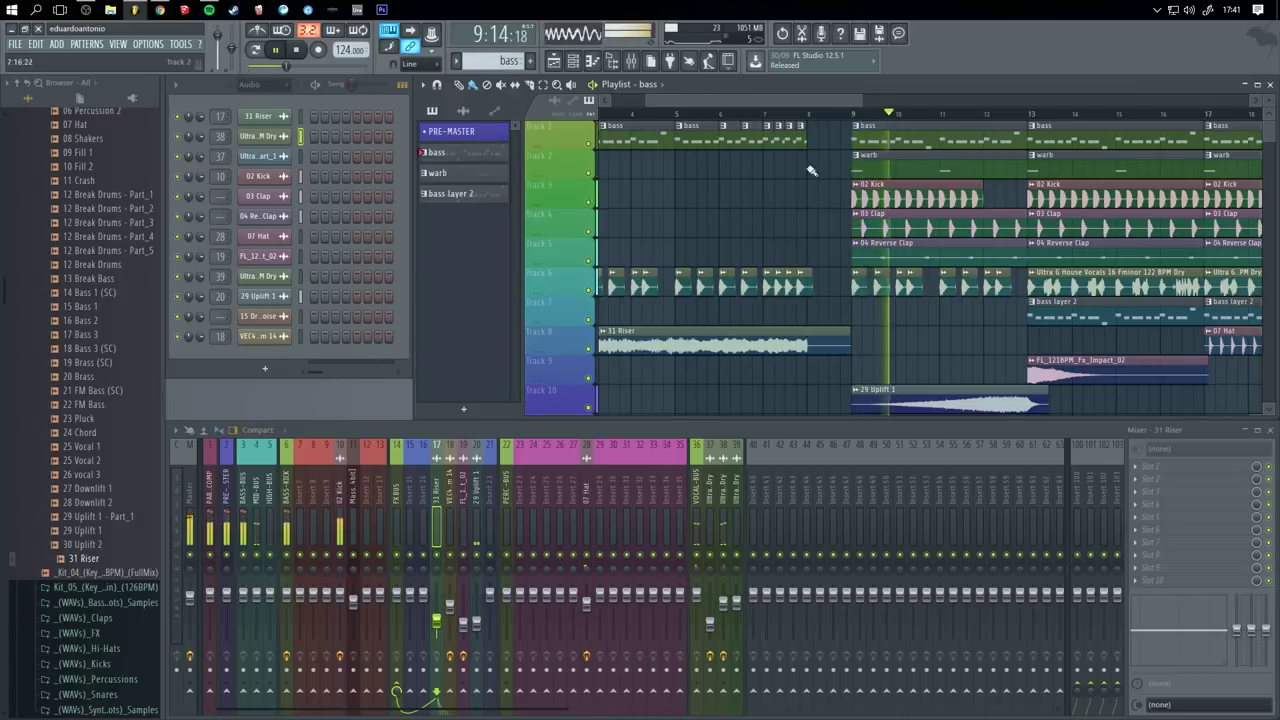
{"action": "left_click_drag", "start_coordinate": [770, 215], "coordinate": [670, 185]}
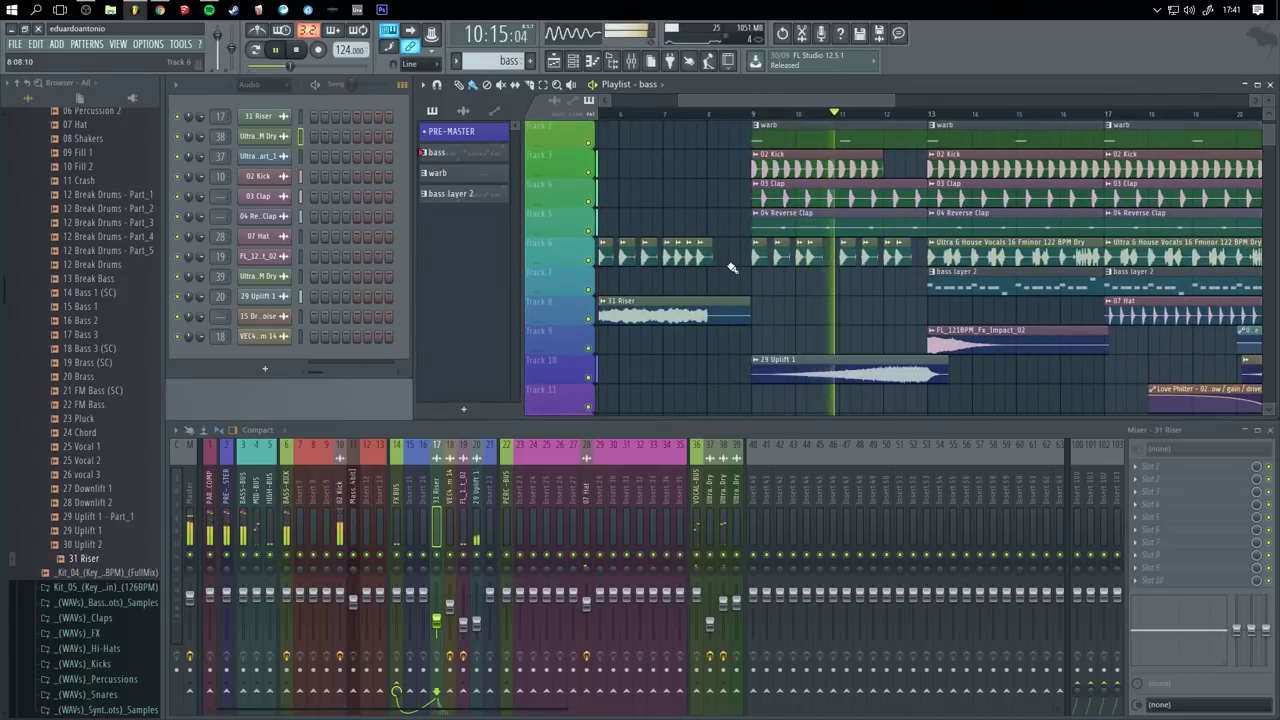
- Delete the second vocal chop of the pairs in bars 10, 12, 2 and 4 on Track 6, and stop playback
{"action": "right_click", "coordinate": [816, 256]}
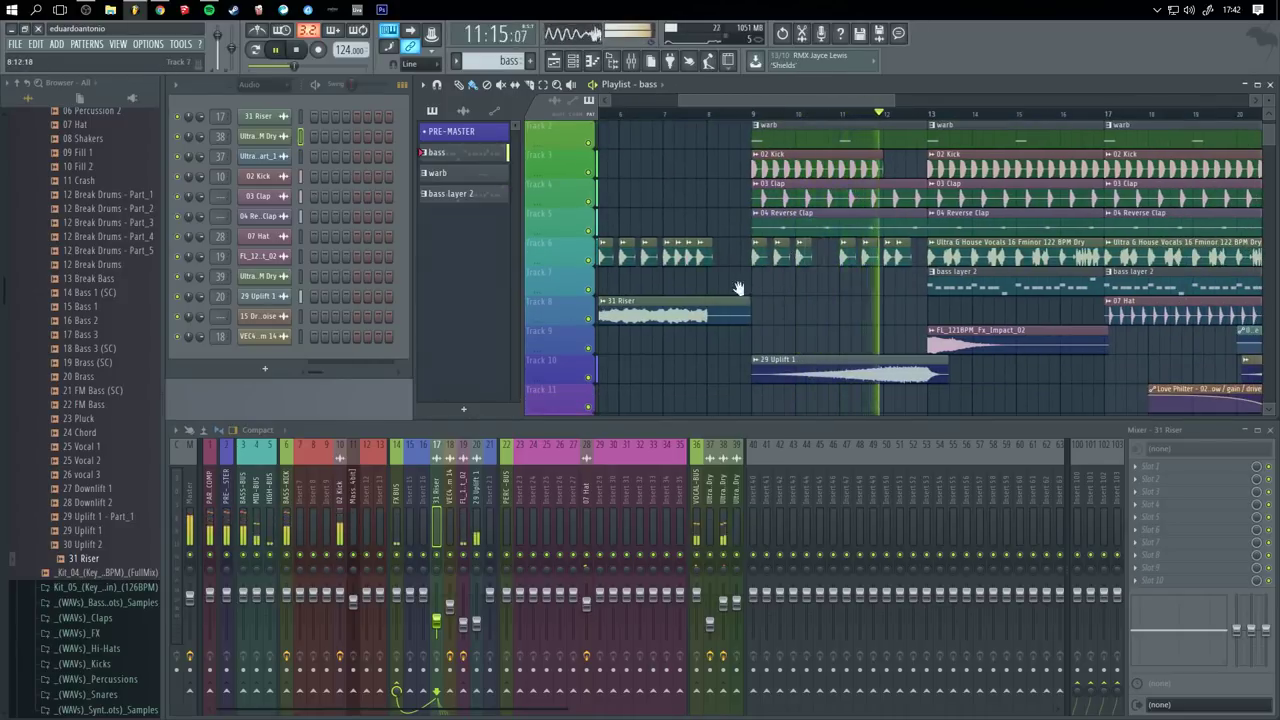
{"action": "left_click_drag", "start_coordinate": [740, 288], "coordinate": [804, 291]}
{"action": "right_click", "coordinate": [963, 258]}
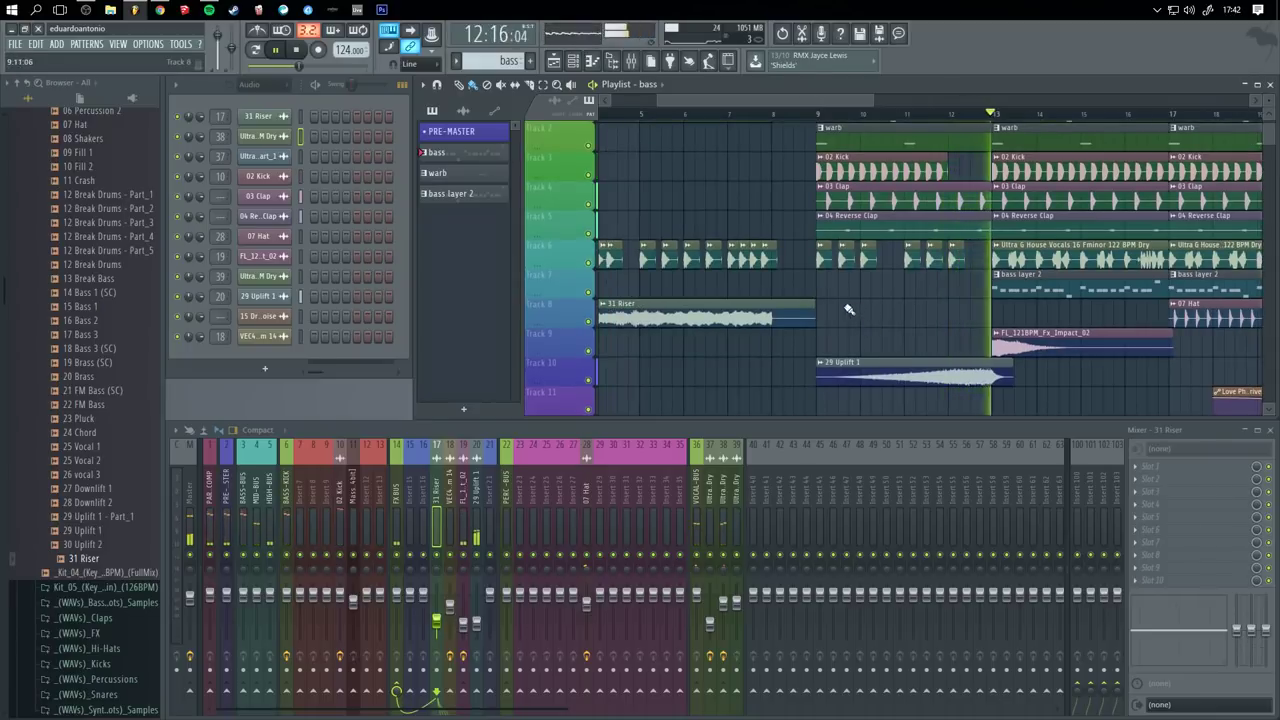
{"action": "left_click_drag", "start_coordinate": [823, 286], "coordinate": [959, 313]}
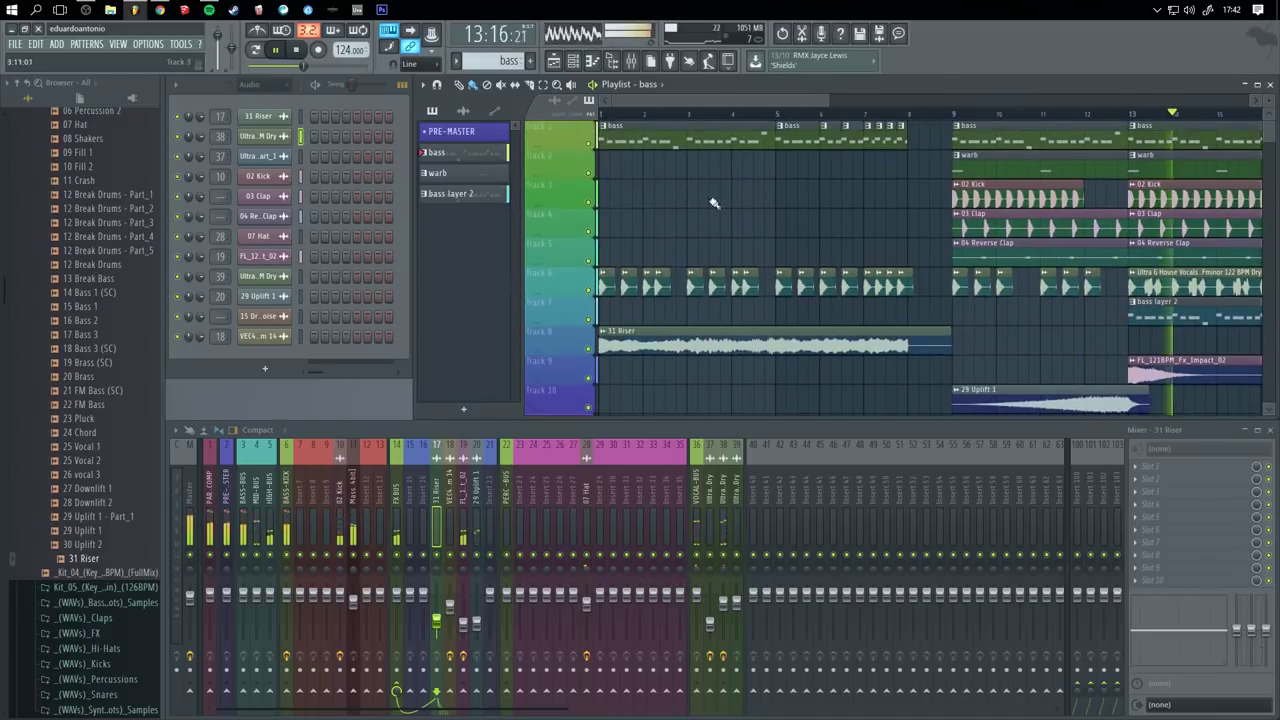
{"action": "right_click", "coordinate": [664, 279]}
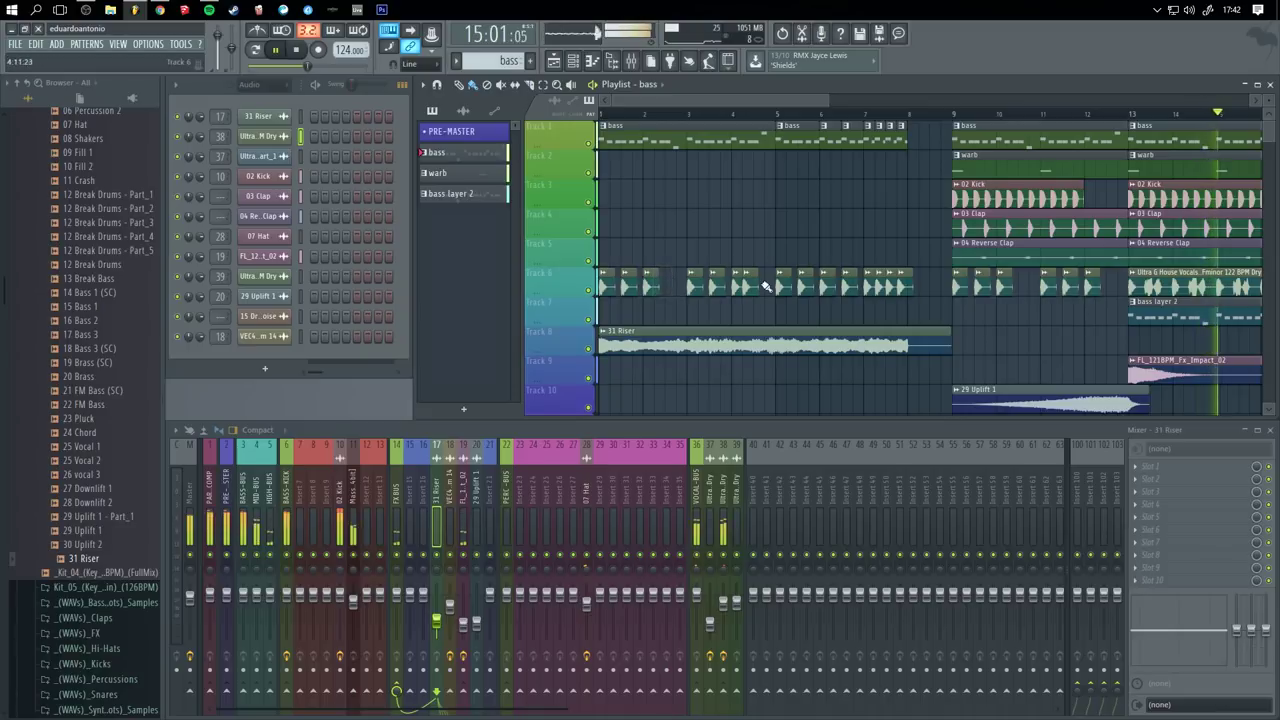
{"action": "right_click", "coordinate": [753, 283]}
{"action": "key", "text": "space"}
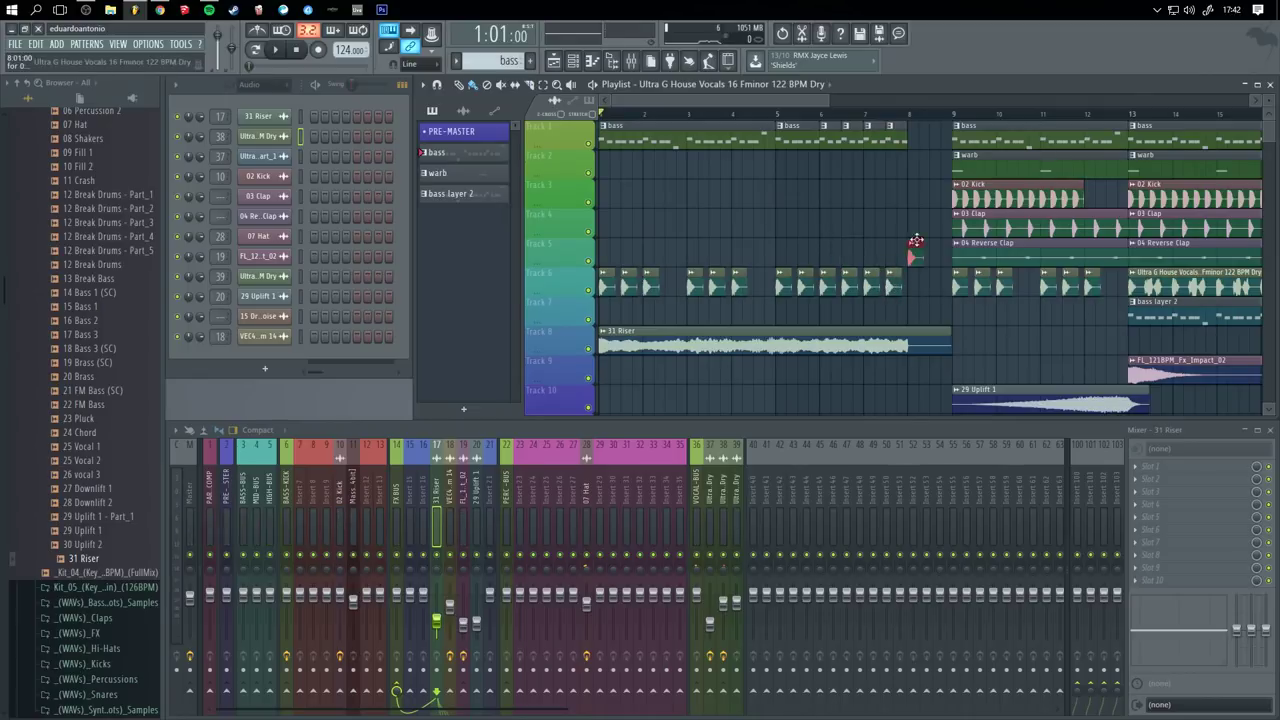
- Play the thinned-out intro from bar 1 through bar 7 to check the vocal and bass rhythm, and stop playback
{"action": "key", "text": "space"}
{"action": "left_click", "coordinate": [790, 195]}
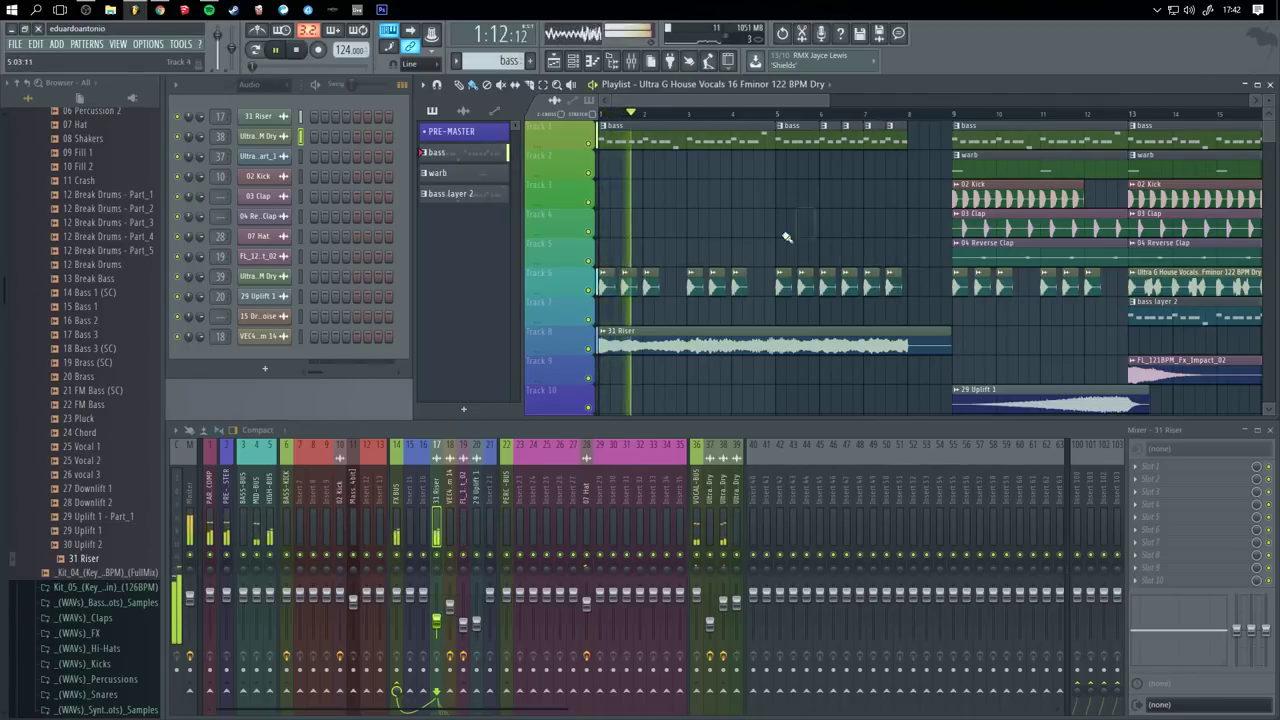
{"action": "right_click", "coordinate": [783, 196]}
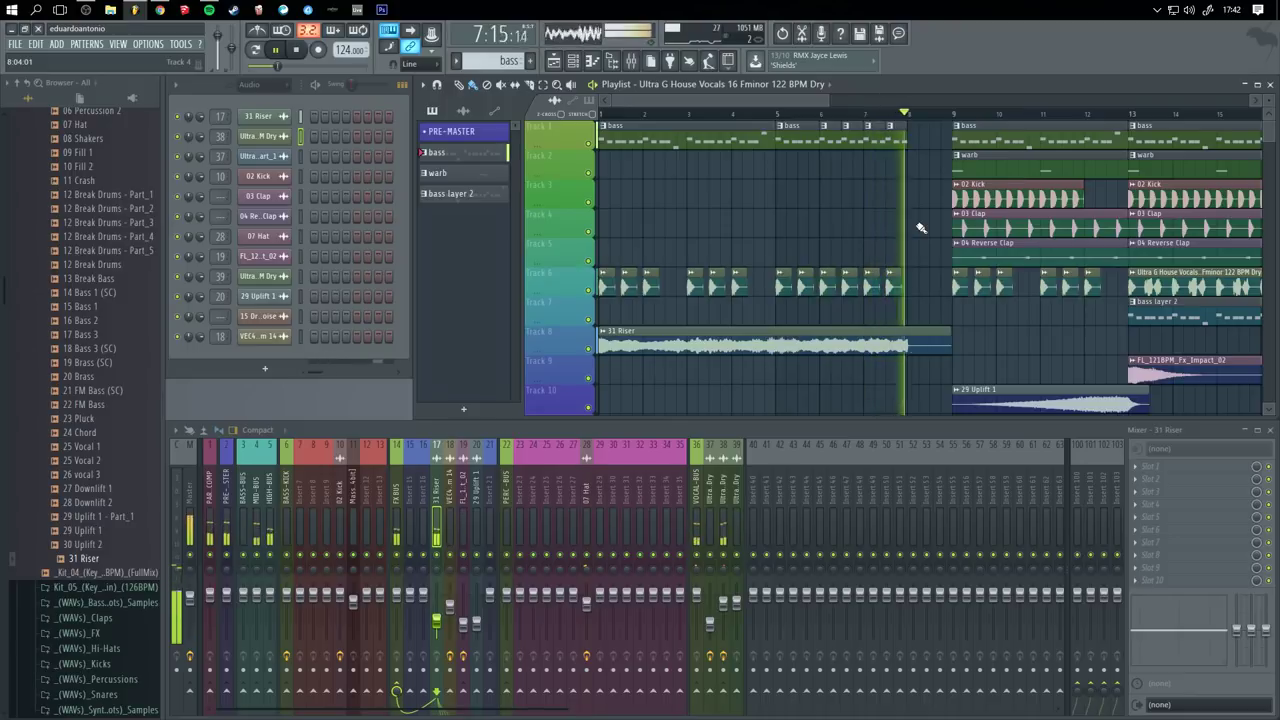
{"action": "key", "text": "space"}
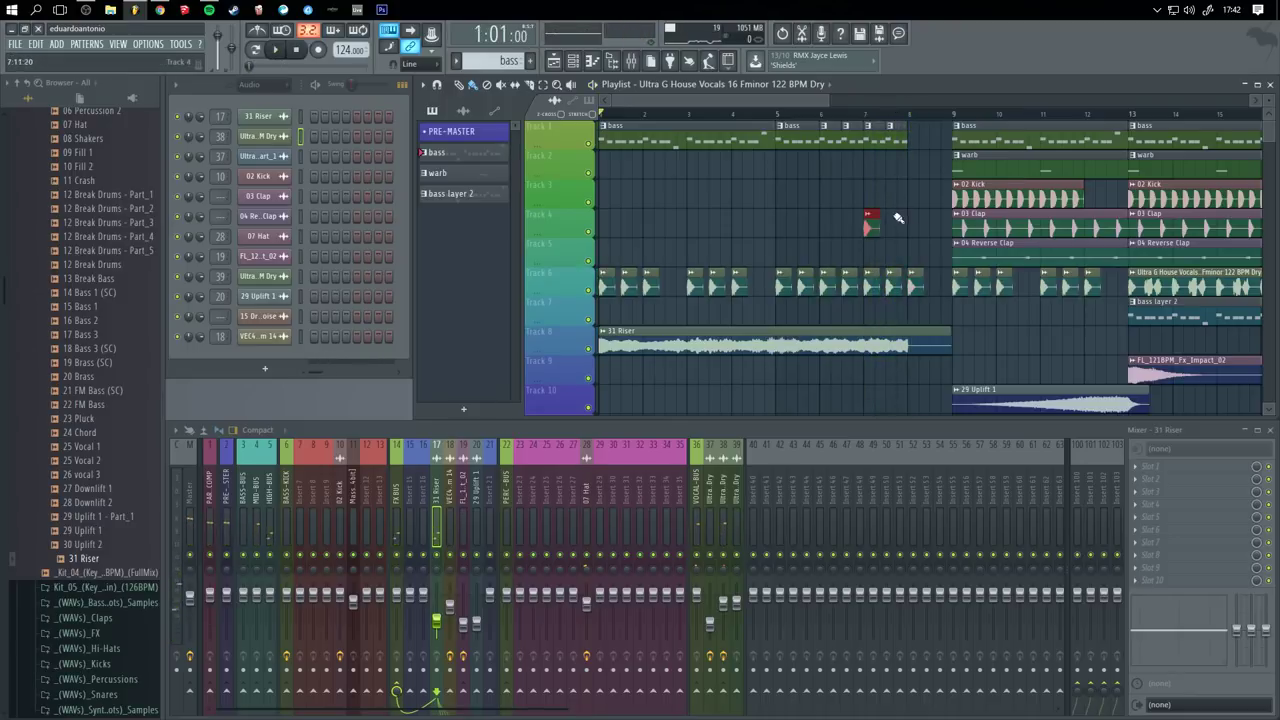
- Delete the stray vocal chop in bar 7 on Track 4 and the last chop at bar 8 on Track 6
{"action": "right_click", "coordinate": [868, 230]}
{"action": "left_click_drag", "start_coordinate": [841, 228], "coordinate": [710, 186]}
{"action": "right_click", "coordinate": [778, 244]}
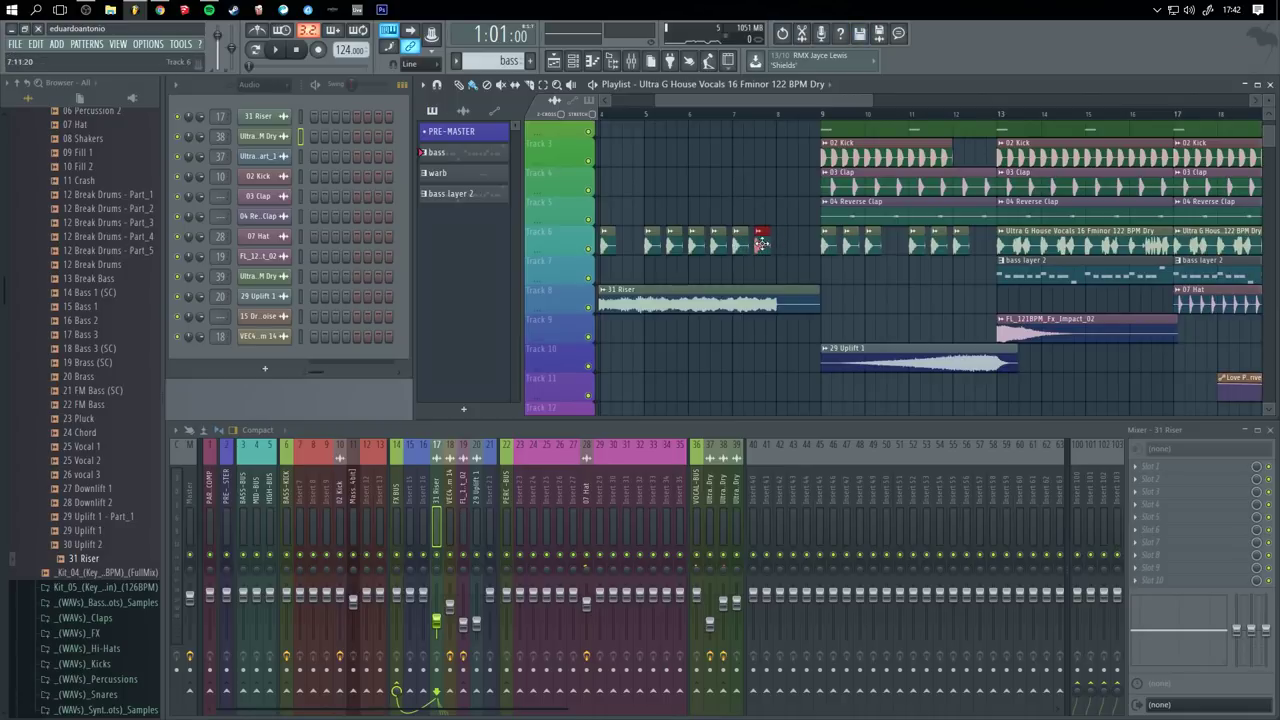
- Copy the short Part_1 vocal clip from bar 21 on Track 6 to bar 8 on Track 7
{"action": "left_click_drag", "start_coordinate": [716, 198], "coordinate": [629, 191]}
{"action": "left_click_drag", "start_coordinate": [980, 206], "coordinate": [688, 216]}
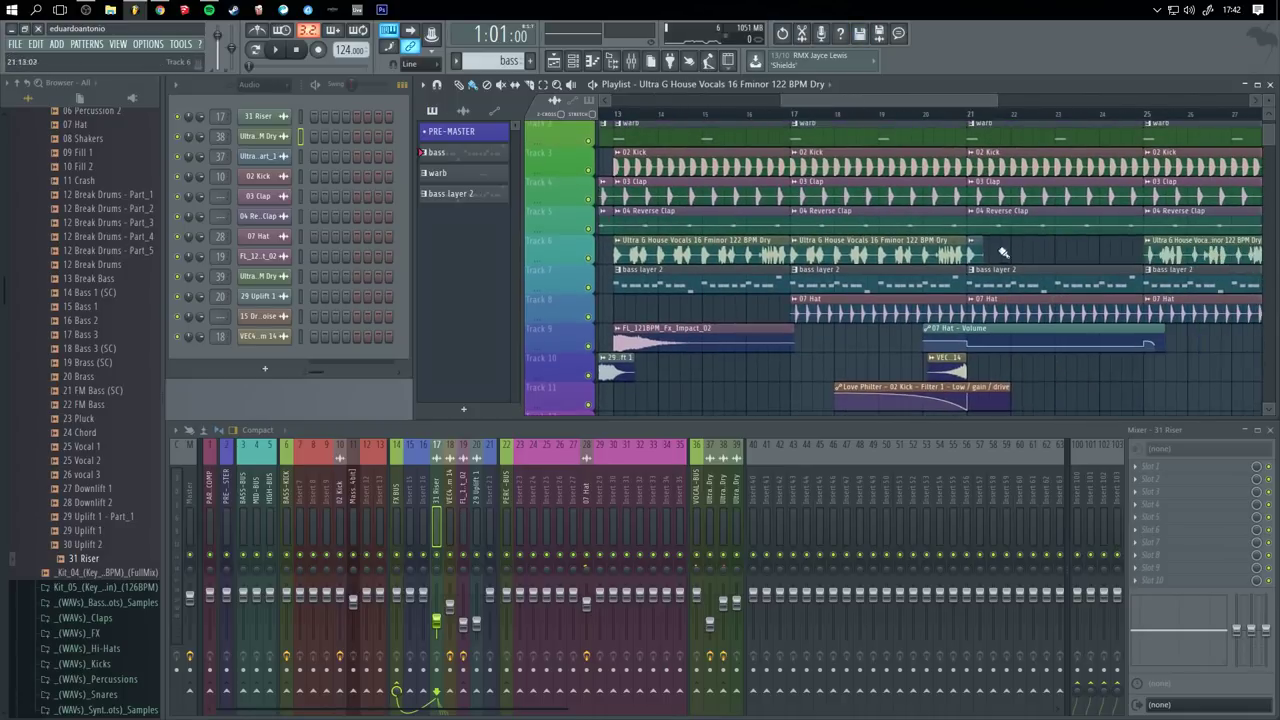
{"action": "left_click_drag", "start_coordinate": [903, 247], "coordinate": [1150, 254]}
{"action": "left_click_drag", "start_coordinate": [663, 263], "coordinate": [692, 256]}
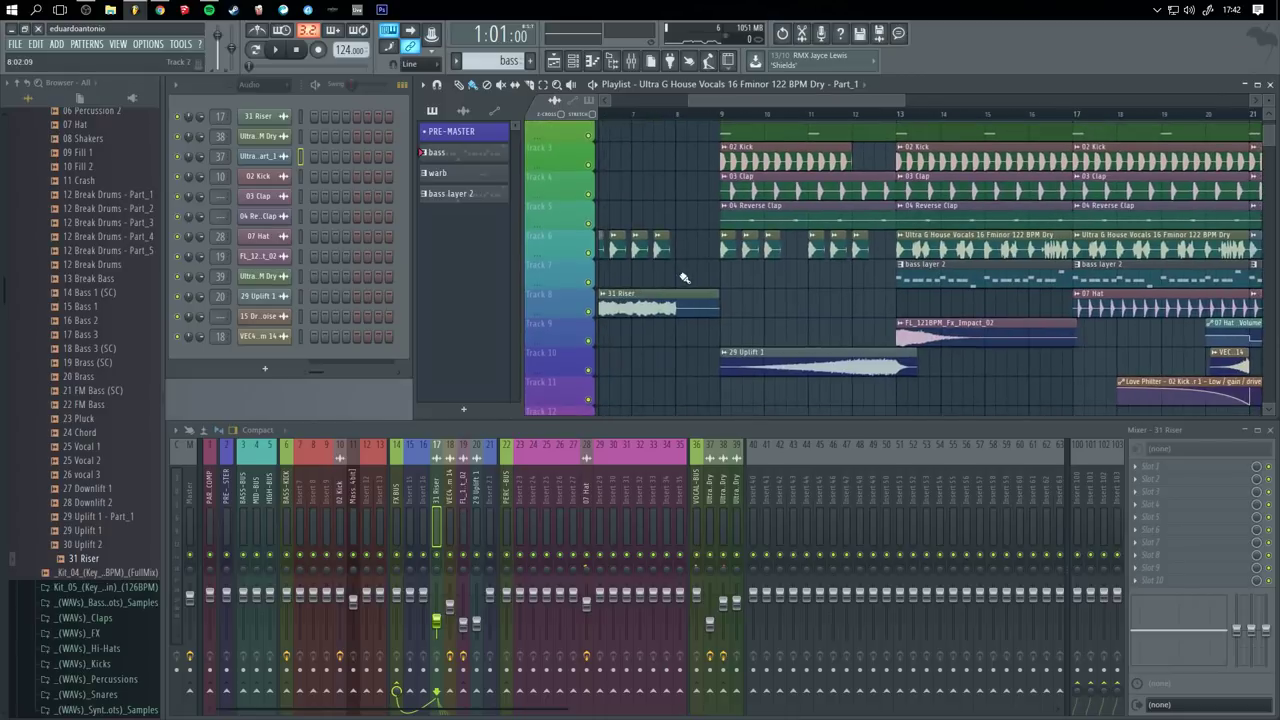
- Play the arrangement from bar 7 into the drop to check the transition with the bar 8 vocal clip
{"action": "left_click", "coordinate": [646, 118]}
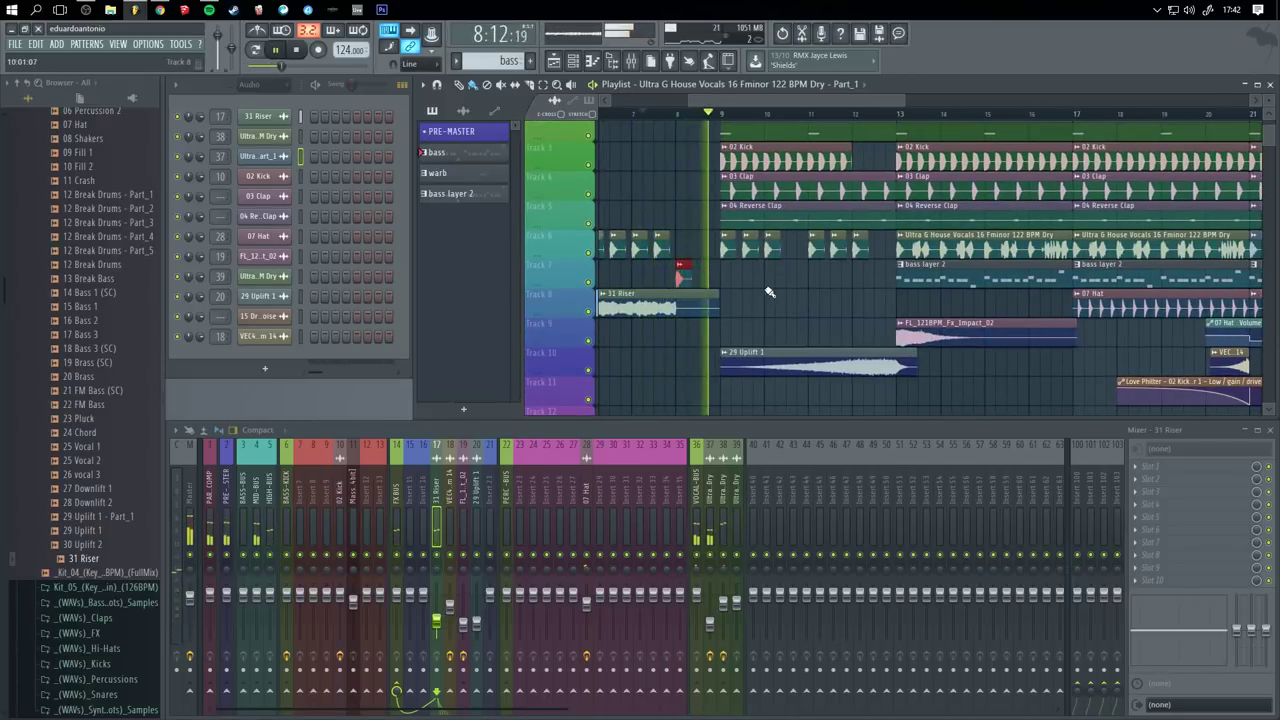
{"action": "scroll", "coordinate": [778, 290], "scroll_direction": "up", "scroll_amount": 2}
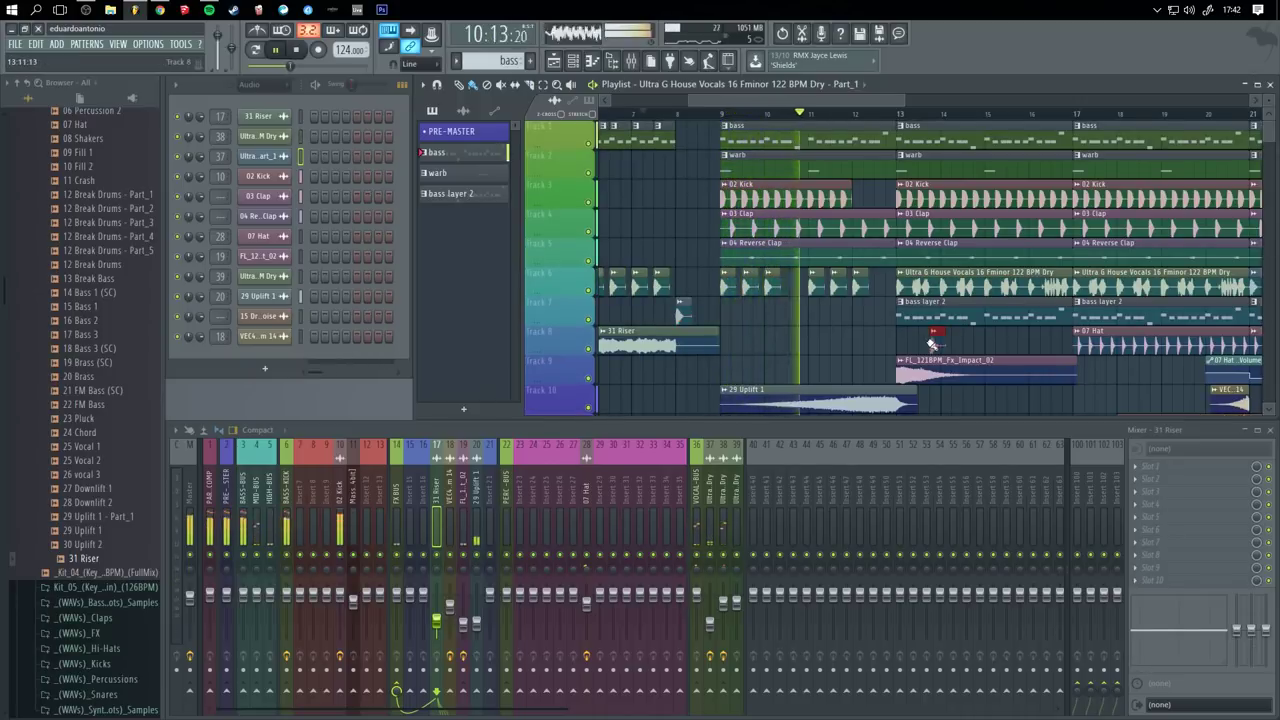
{"action": "scroll", "coordinate": [706, 274], "scroll_direction": "down", "scroll_amount": 4}
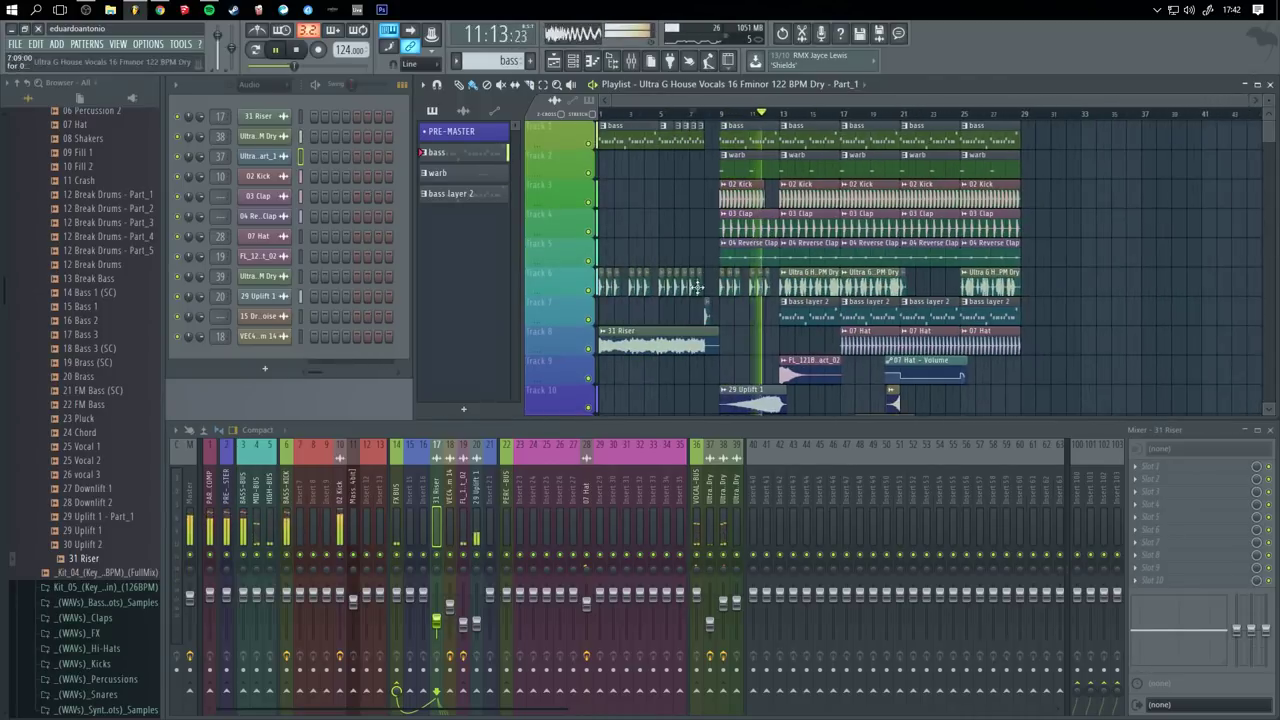
{"action": "scroll", "coordinate": [760, 265], "scroll_direction": "down", "scroll_amount": 3}
{"action": "scroll", "coordinate": [697, 233], "scroll_direction": "up", "scroll_amount": 3}
{"action": "scroll", "coordinate": [700, 195], "scroll_direction": "up", "scroll_amount": 4}
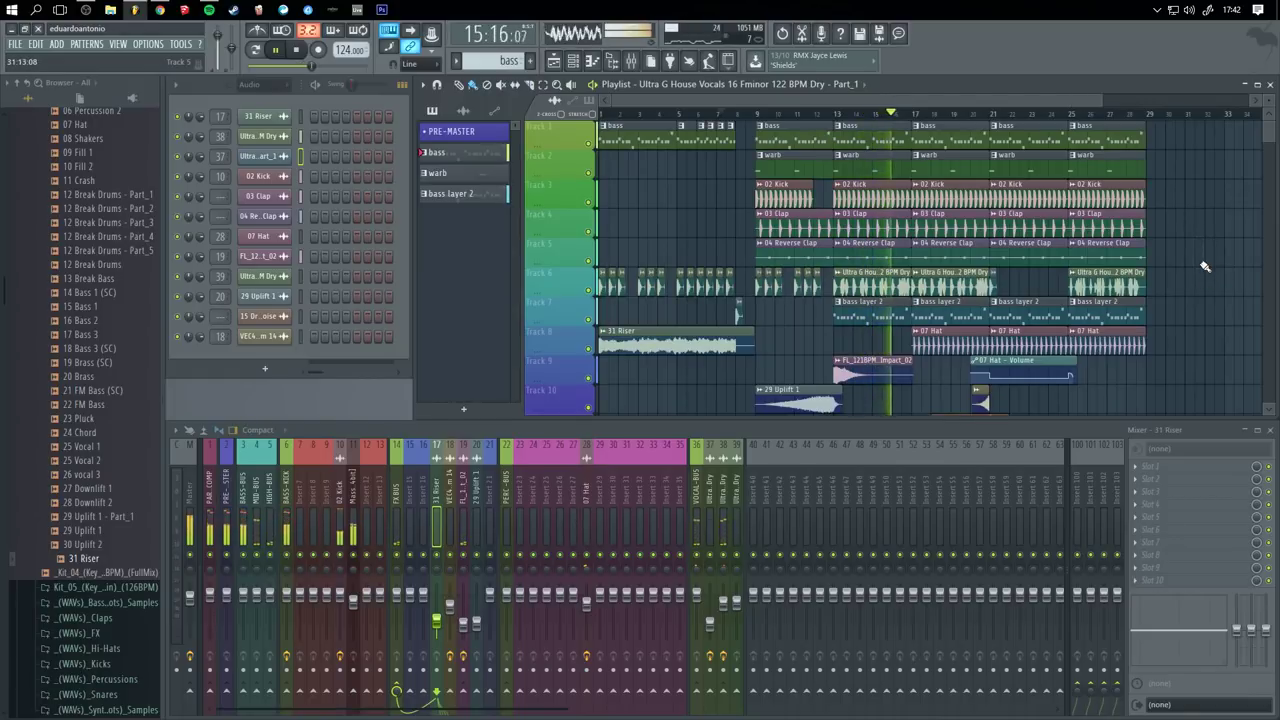
- Save the project as "drop g house tutorial"
{"action": "left_click", "coordinate": [13, 45]}
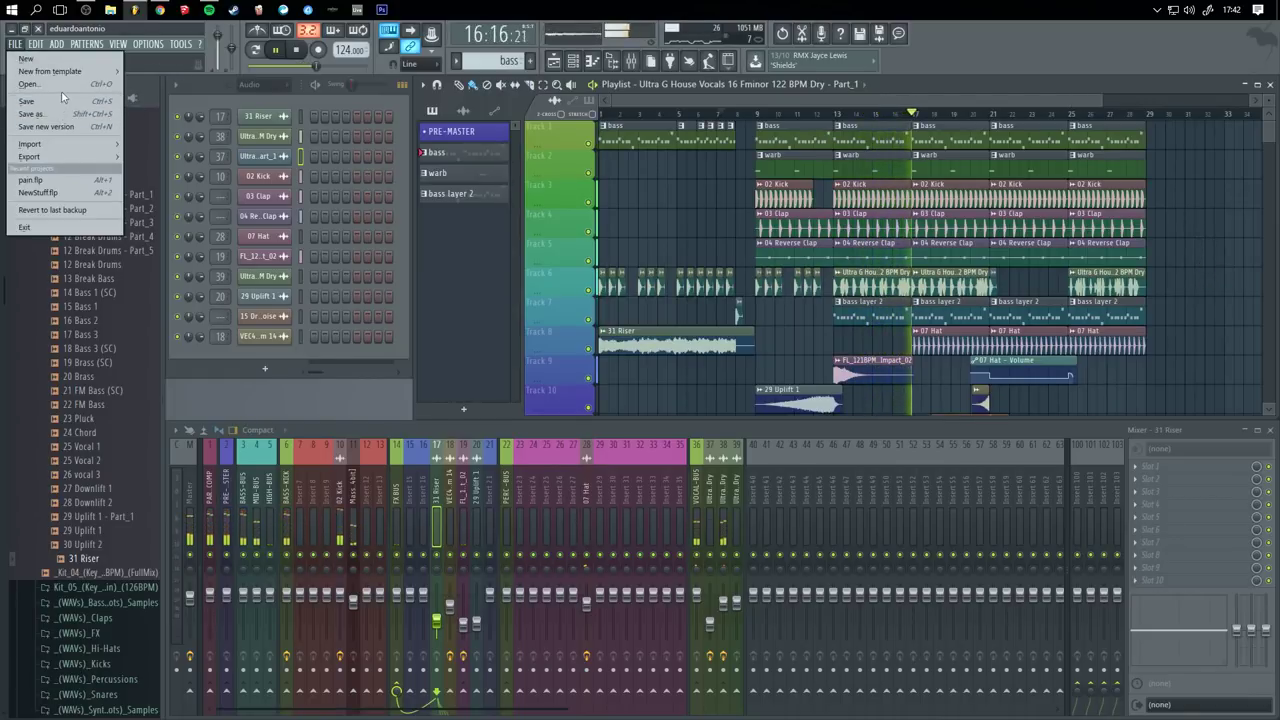
{"action": "left_click", "coordinate": [61, 101]}
{"action": "type", "text": "drop g house tutorial"}
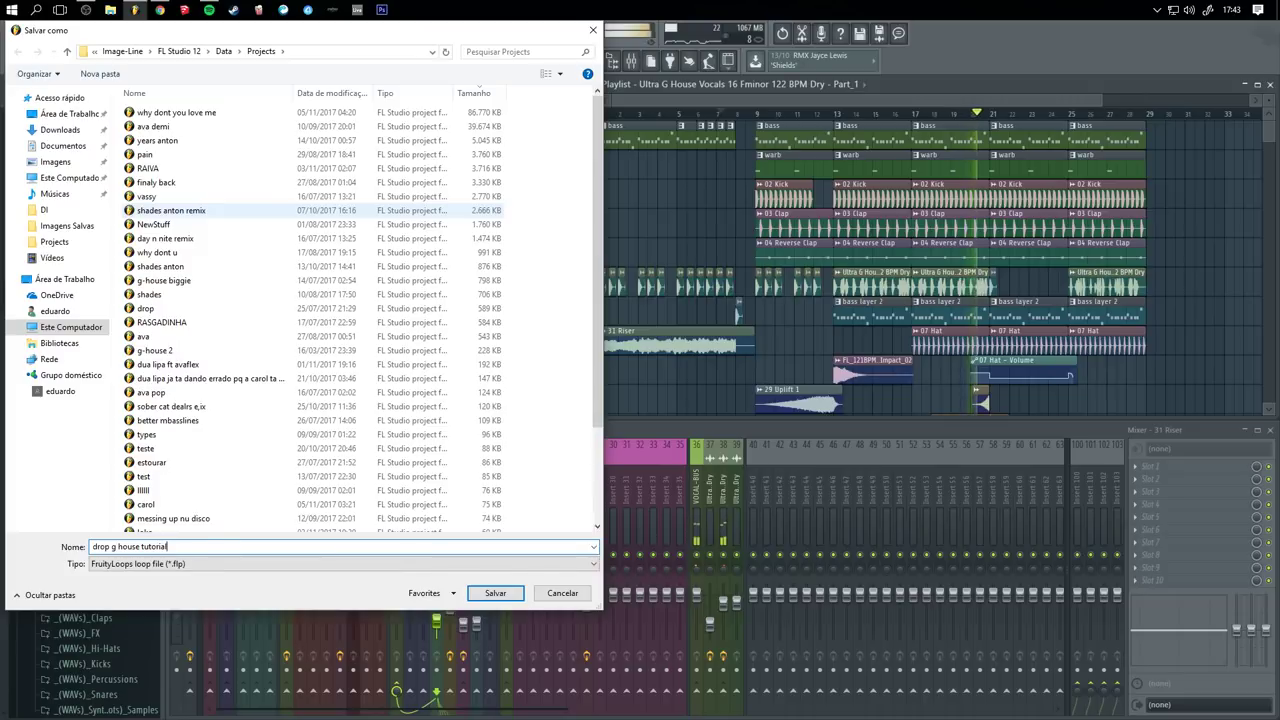
{"action": "key", "text": "Return"}
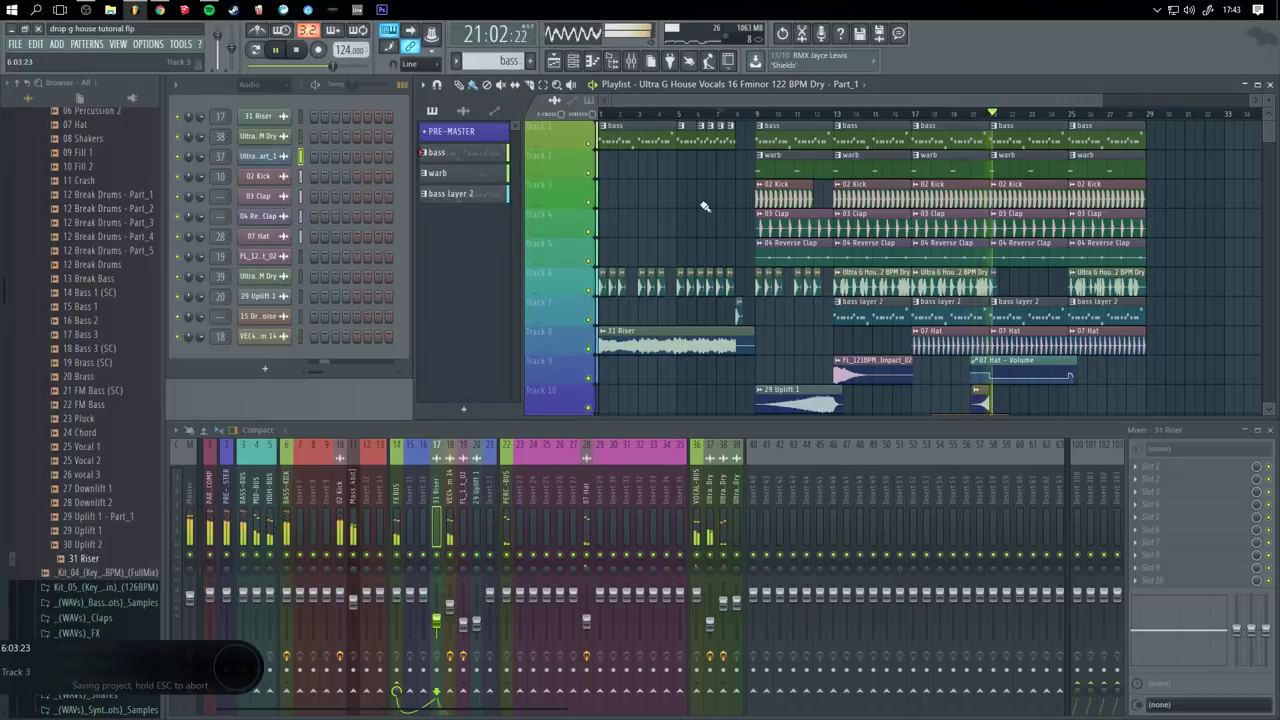
{"action": "left_click", "coordinate": [1229, 195]}
{"action": "right_click", "coordinate": [1230, 197]}
{"action": "left_click_drag", "start_coordinate": [1230, 198], "coordinate": [1237, 200]}
{"action": "right_click", "coordinate": [1236, 201]}
{"action": "right_click", "coordinate": [1228, 201]}
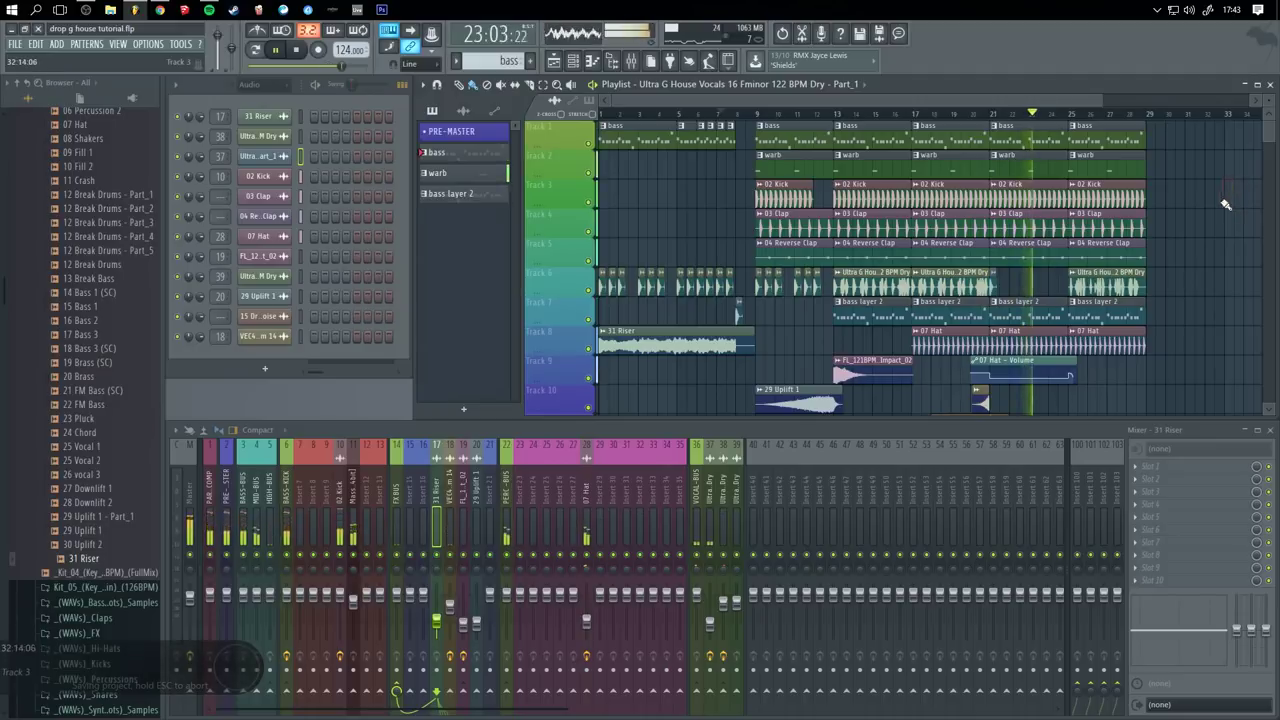
{"action": "left_click", "coordinate": [1228, 201]}
{"action": "right_click", "coordinate": [1229, 201]}
{"action": "left_click_drag", "start_coordinate": [1199, 254], "coordinate": [1209, 254]}
{"action": "right_click", "coordinate": [1208, 254]}
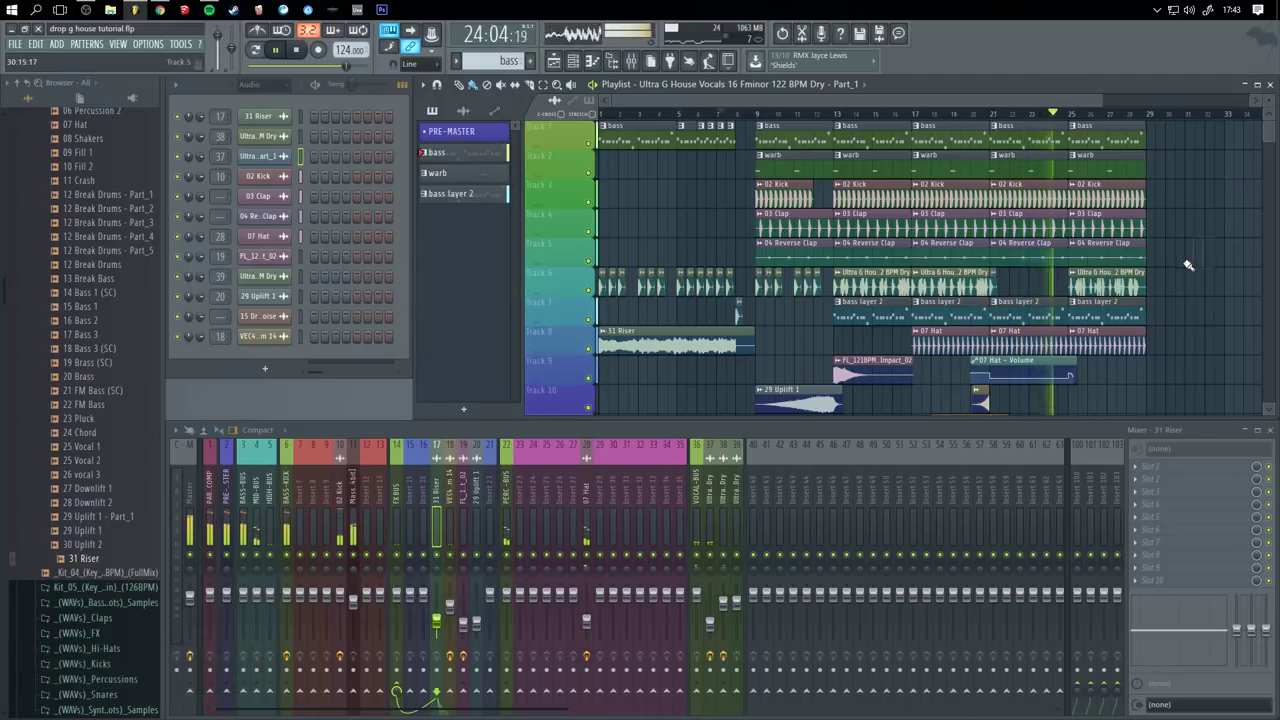
- Stop playback and look over the whole arrangement from the intro to bar 29
{"action": "scroll", "coordinate": [1240, 251], "scroll_direction": "down", "scroll_amount": 4}
{"action": "key", "text": "space"}
{"action": "scroll", "coordinate": [1240, 268], "scroll_direction": "up", "scroll_amount": 4}
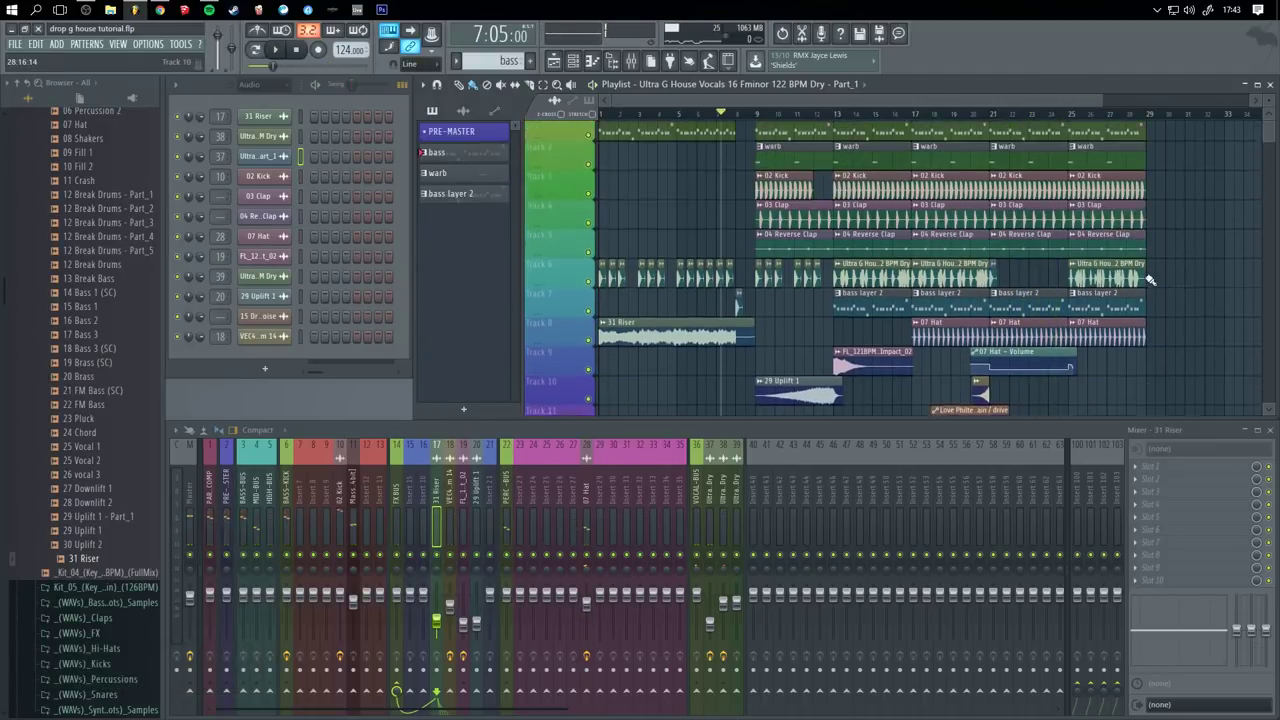